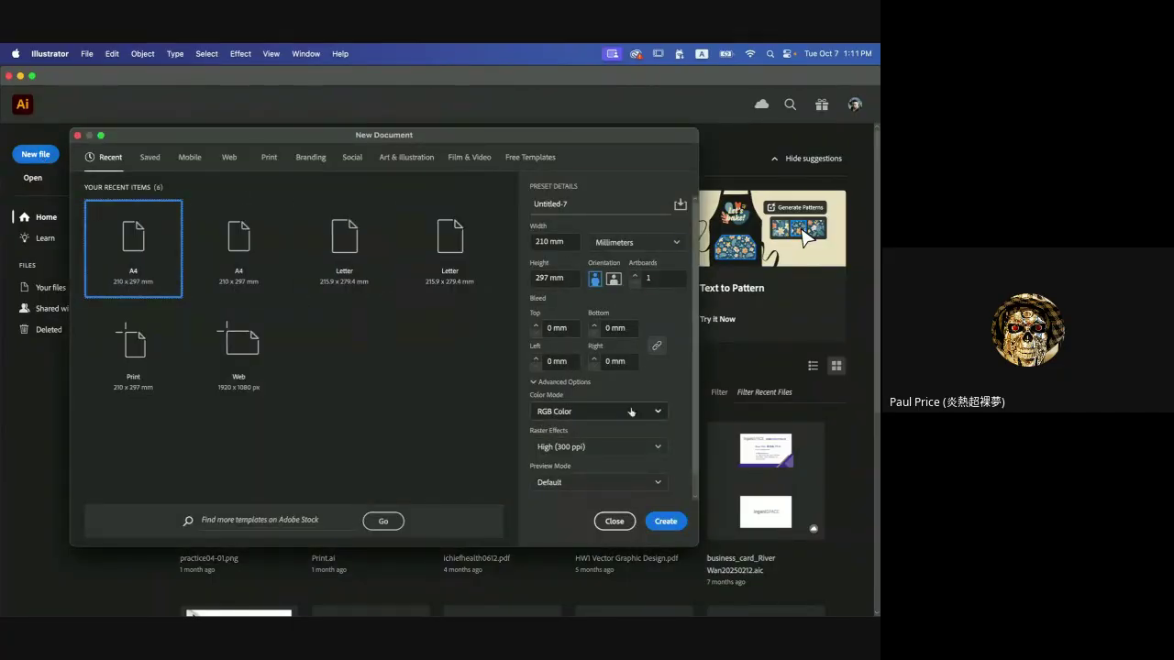
- Create a 210 x 297 mm A4 document in RGB color mode and show the Appearance settings
click(665, 520)
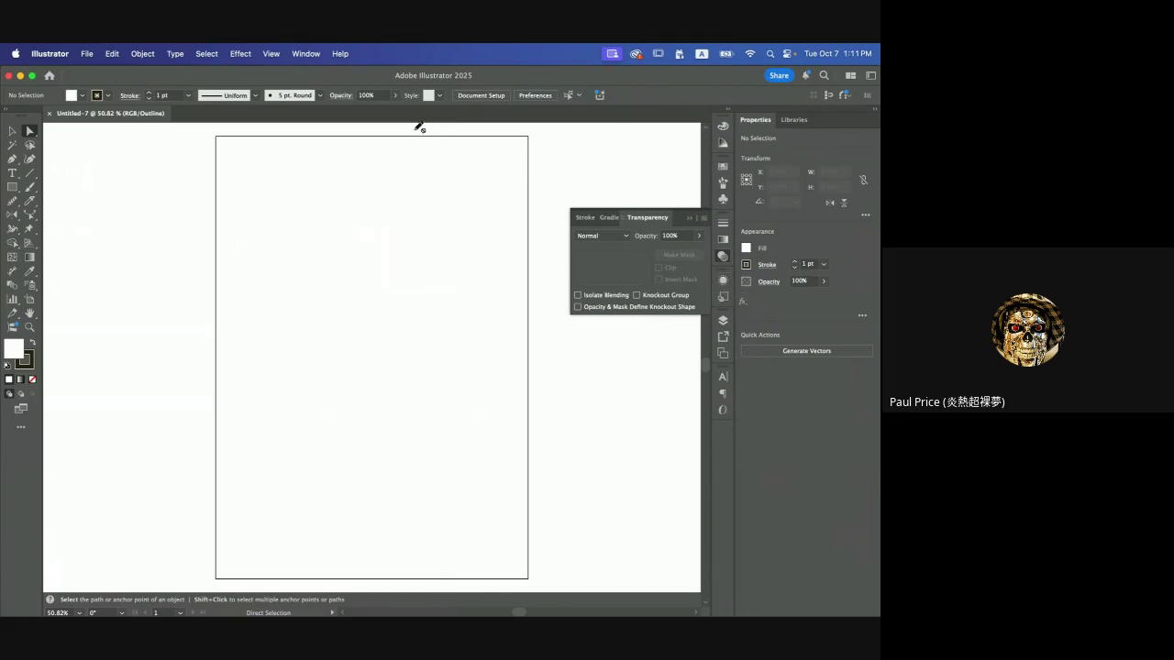
click(306, 54)
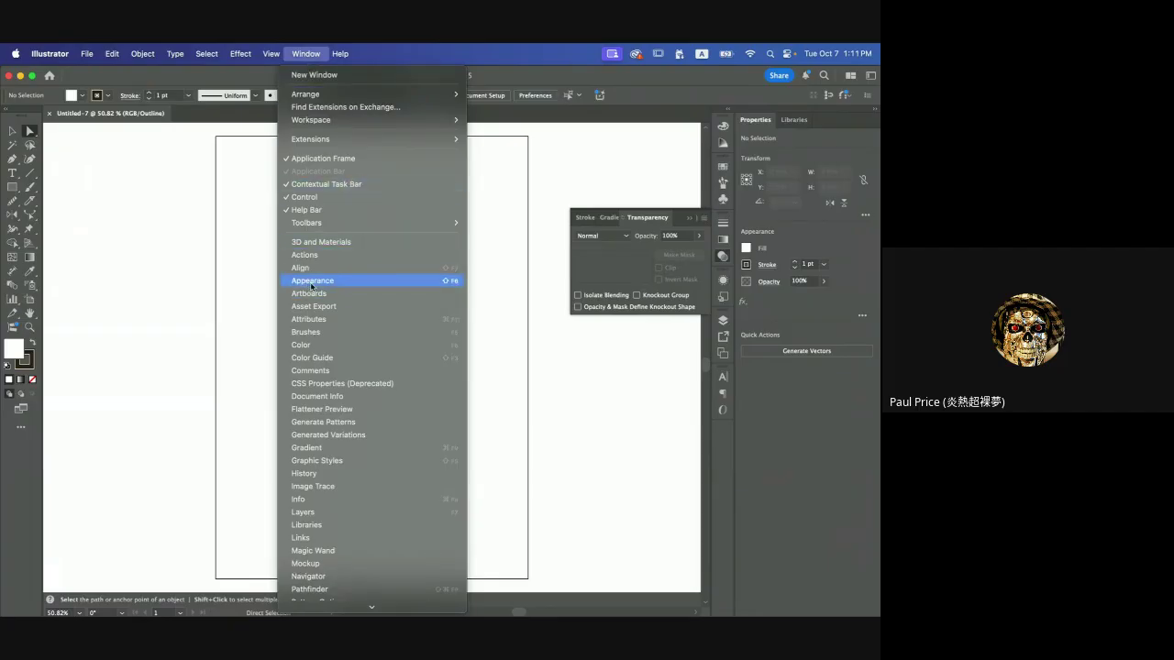
click(309, 283)
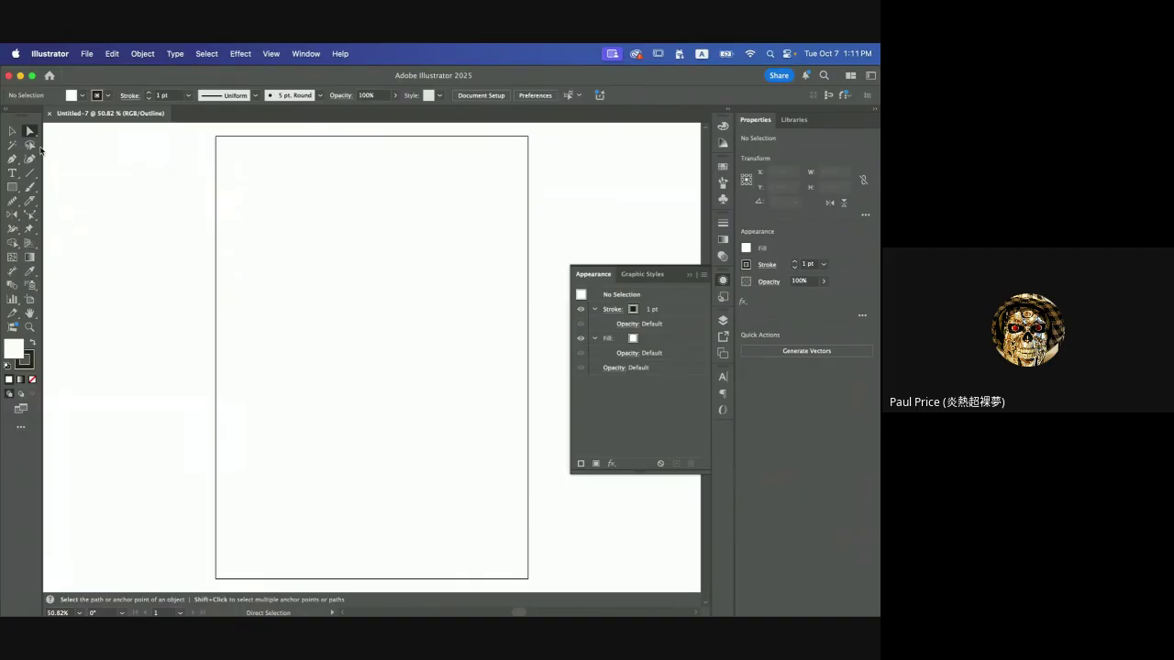
- Unlock Layer 1, make it visible and switch it from outline to preview display
click(88, 53)
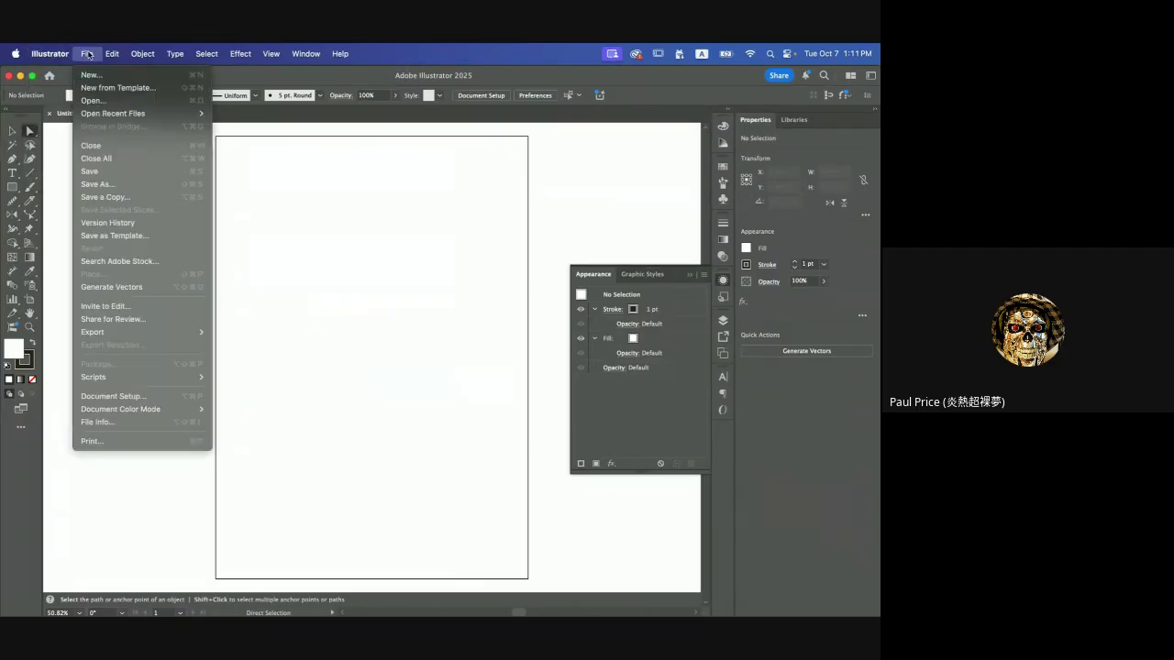
mouse_move(143, 377)
click(268, 283)
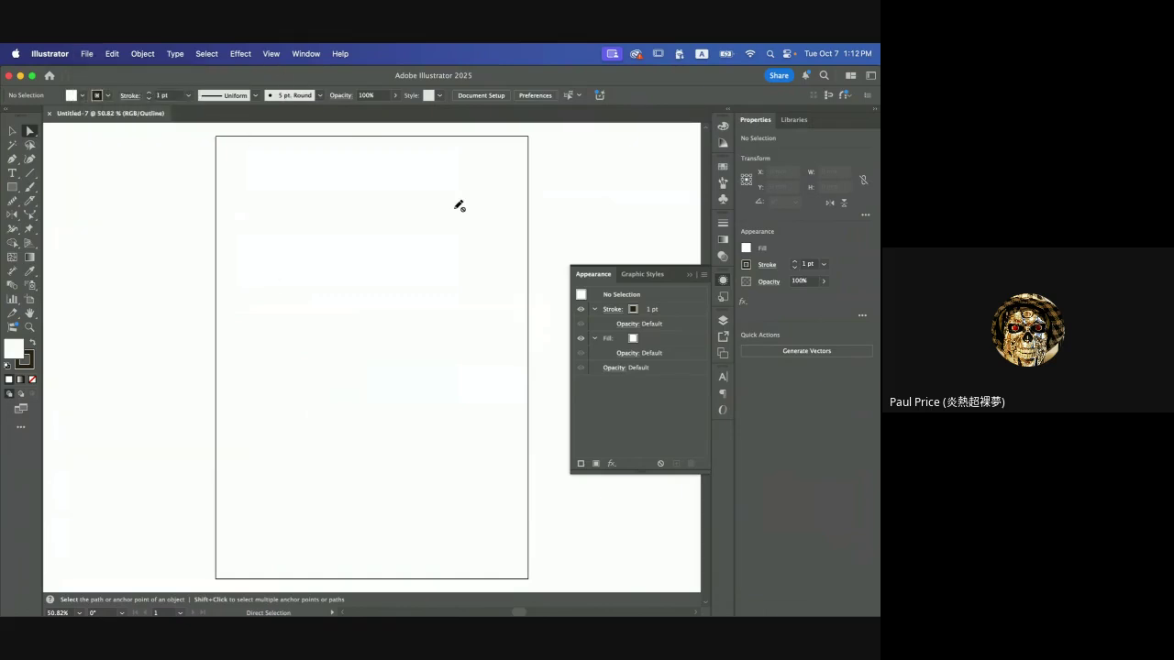
click(723, 320)
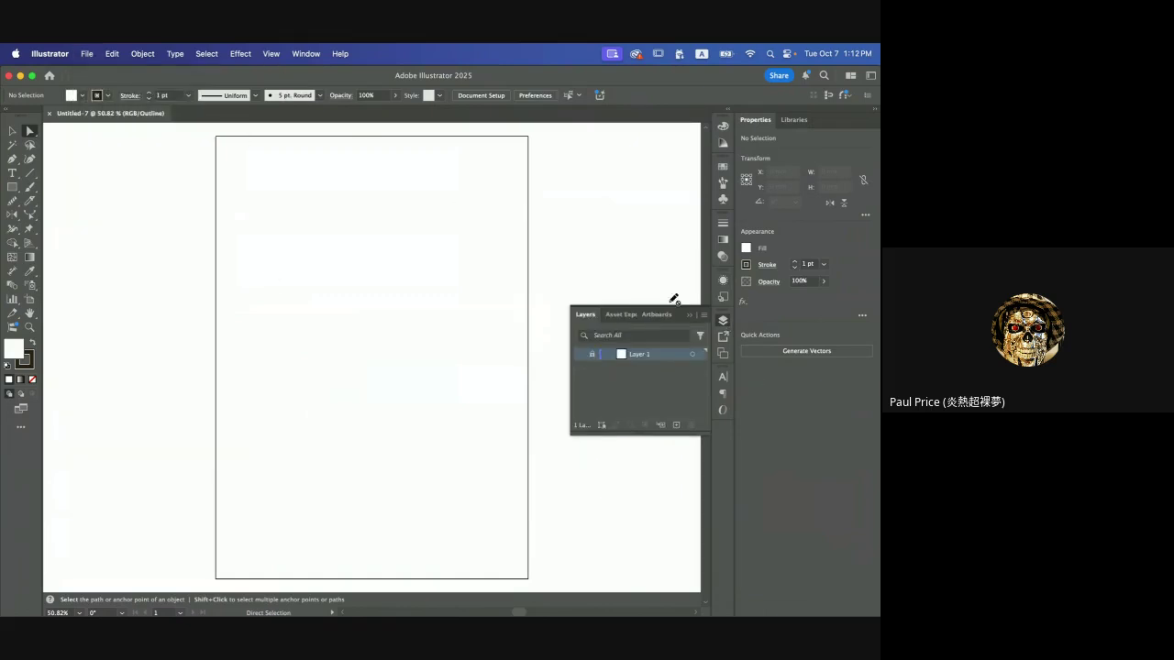
super+click(591, 354)
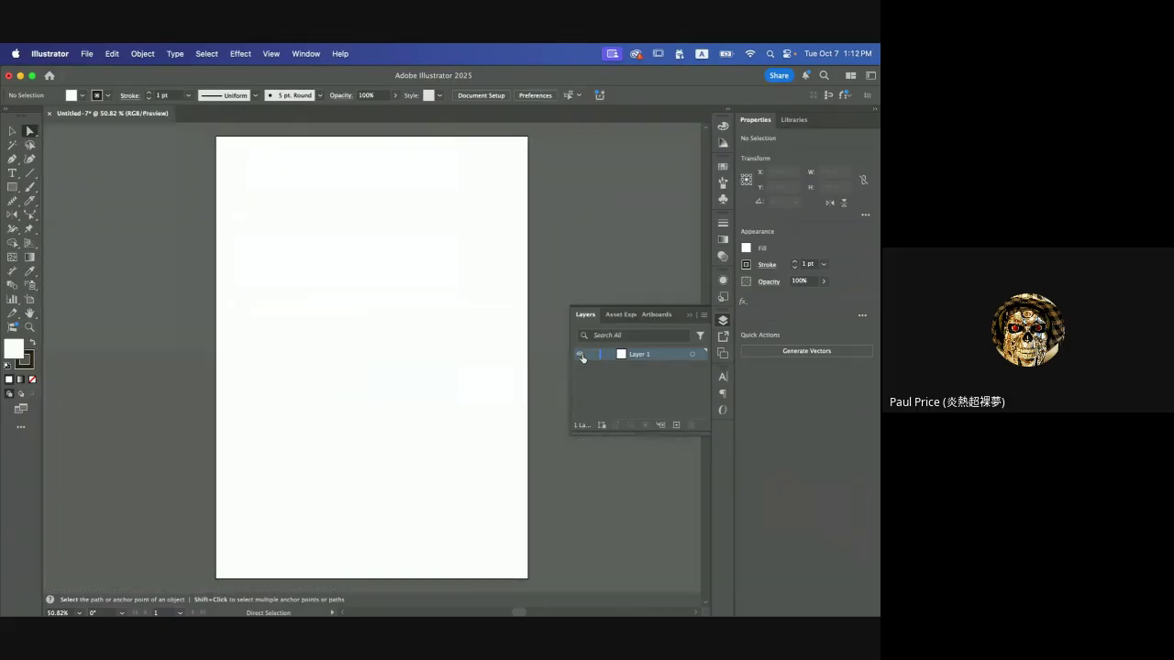
scroll(326, 232, right, 2)
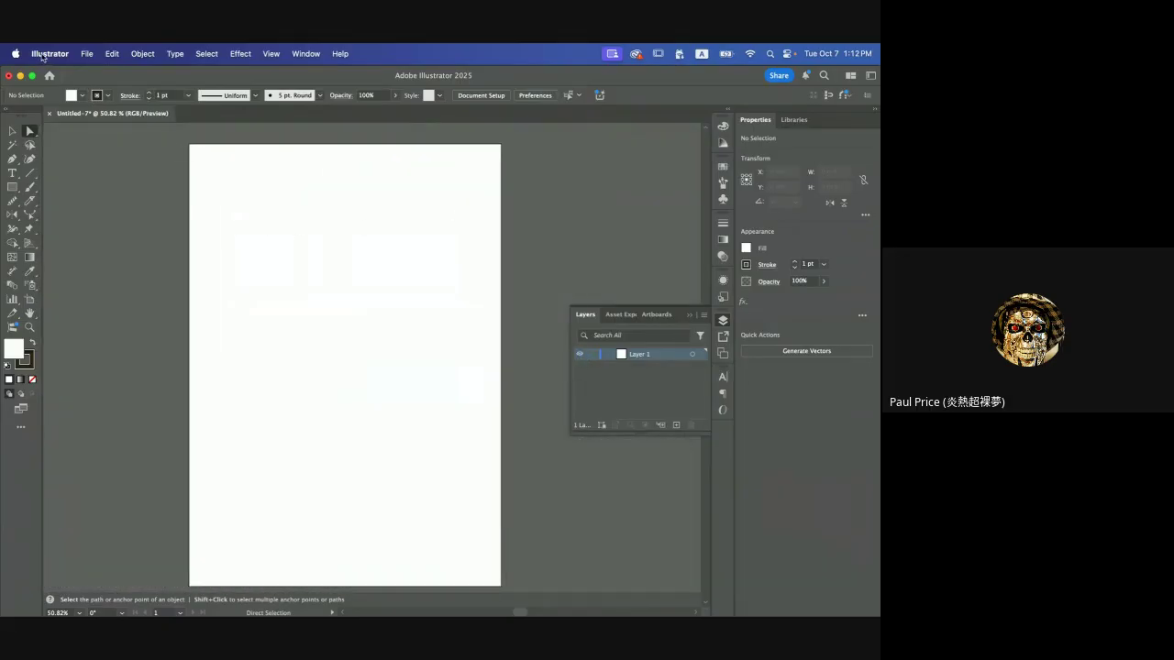
- Place the image reference-01.png from the Desktop as a linked file and move it just right of the artboard
click(87, 55)
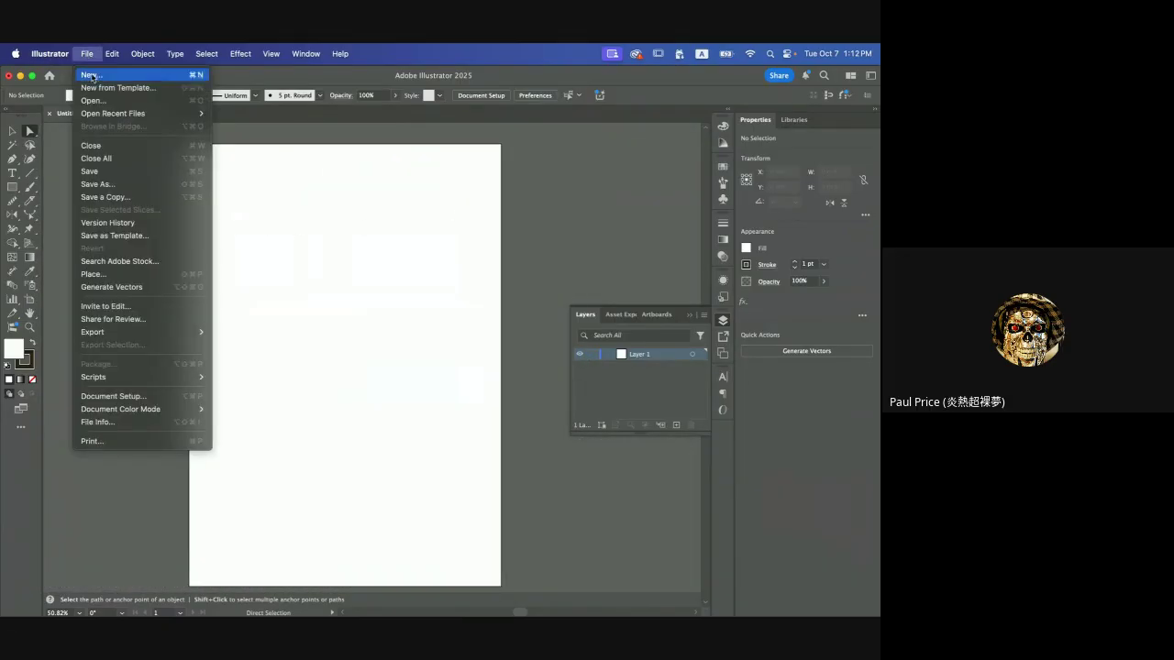
click(103, 281)
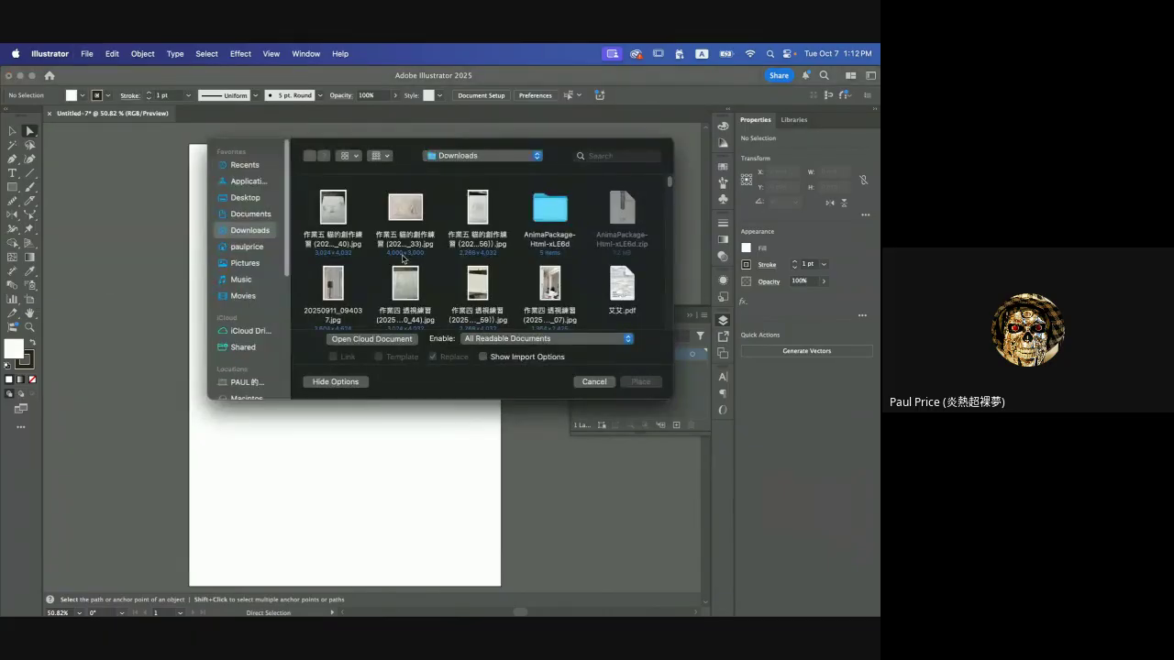
click(245, 197)
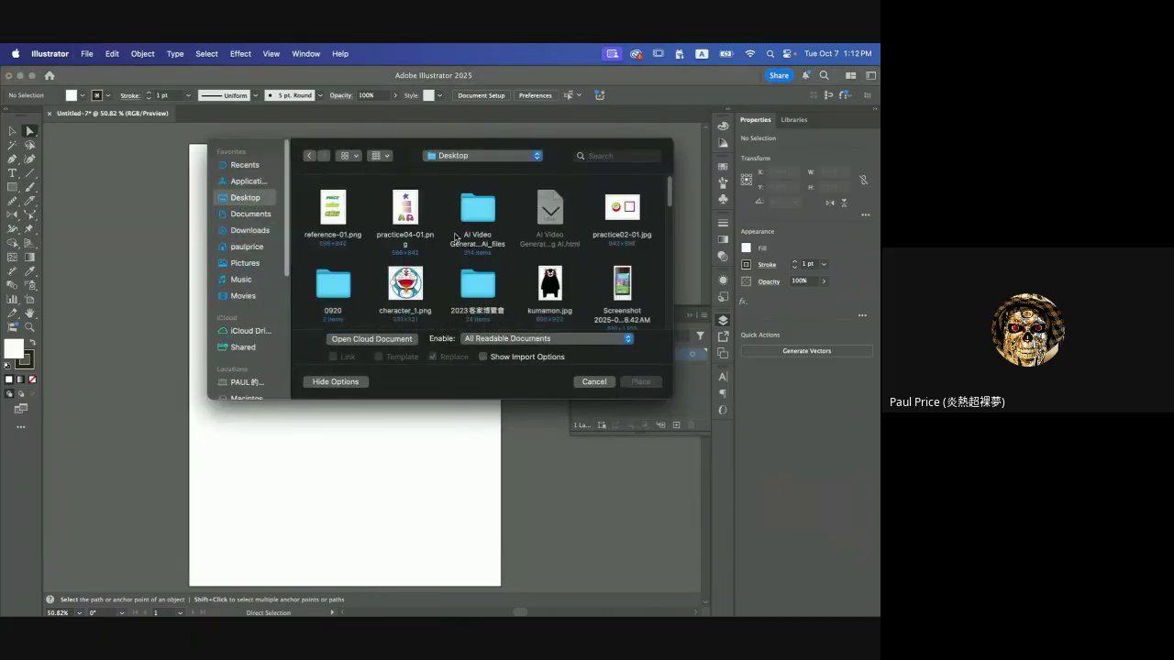
click(326, 209)
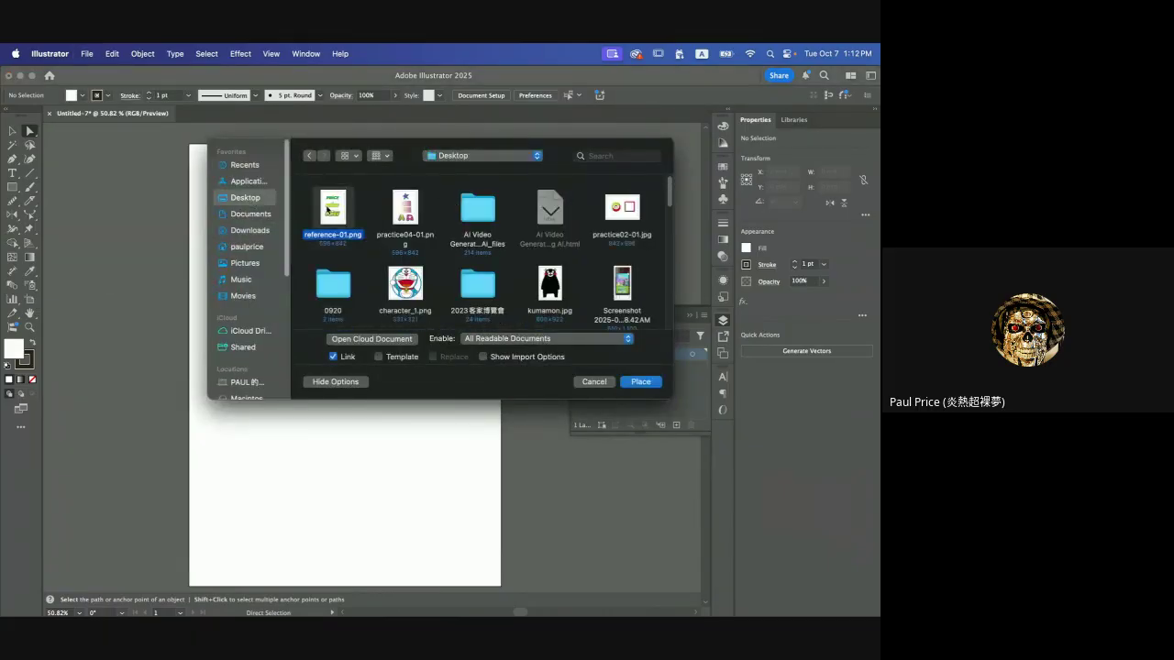
click(640, 381)
click(388, 174)
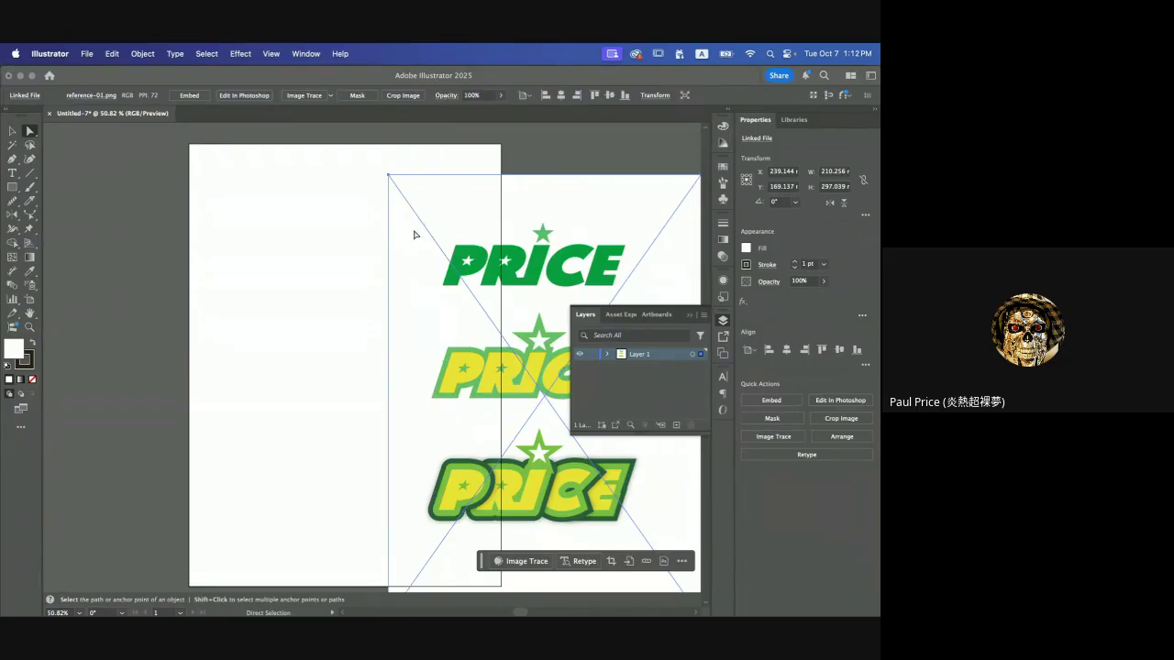
drag(413, 253, 532, 226)
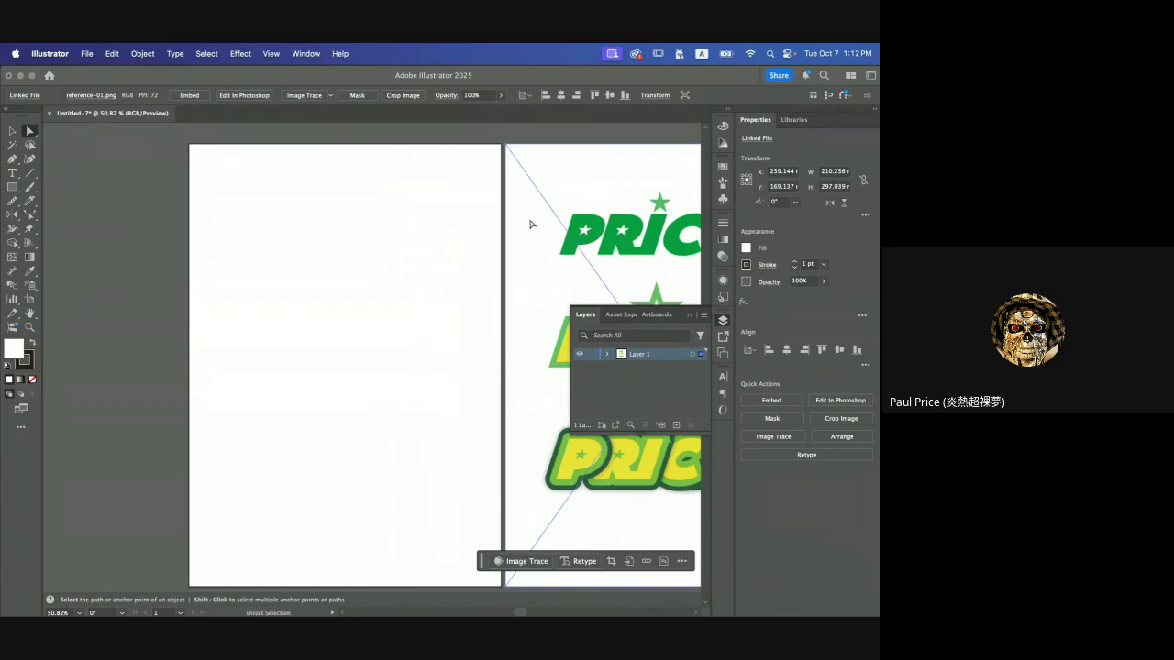
scroll(384, 224, right, 5)
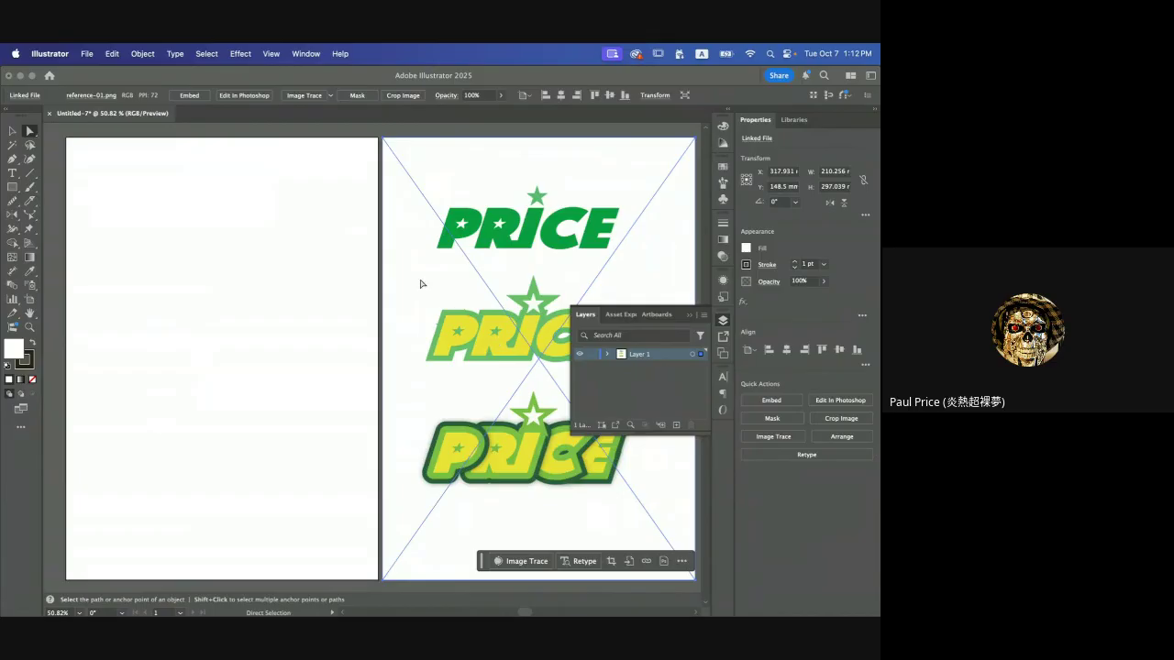
- Add the point text "PRICE" in the upper part of the blank artboard
scroll(327, 238, left, 5)
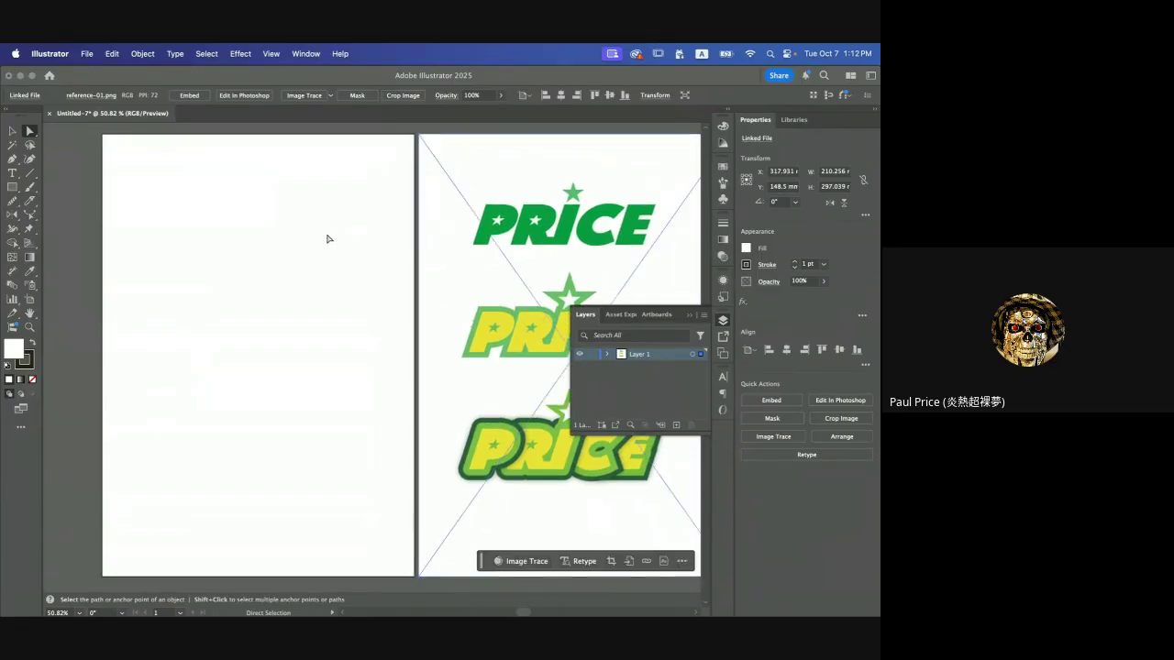
click(13, 174)
click(198, 253)
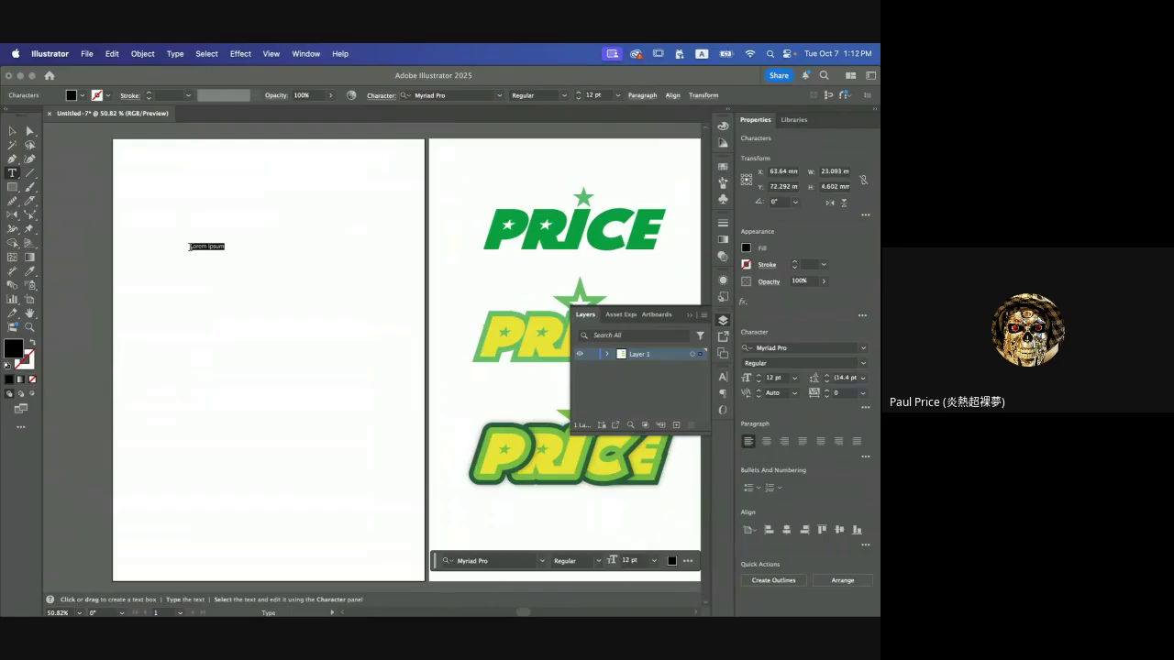
key(BackSpace)
text(PRICE)
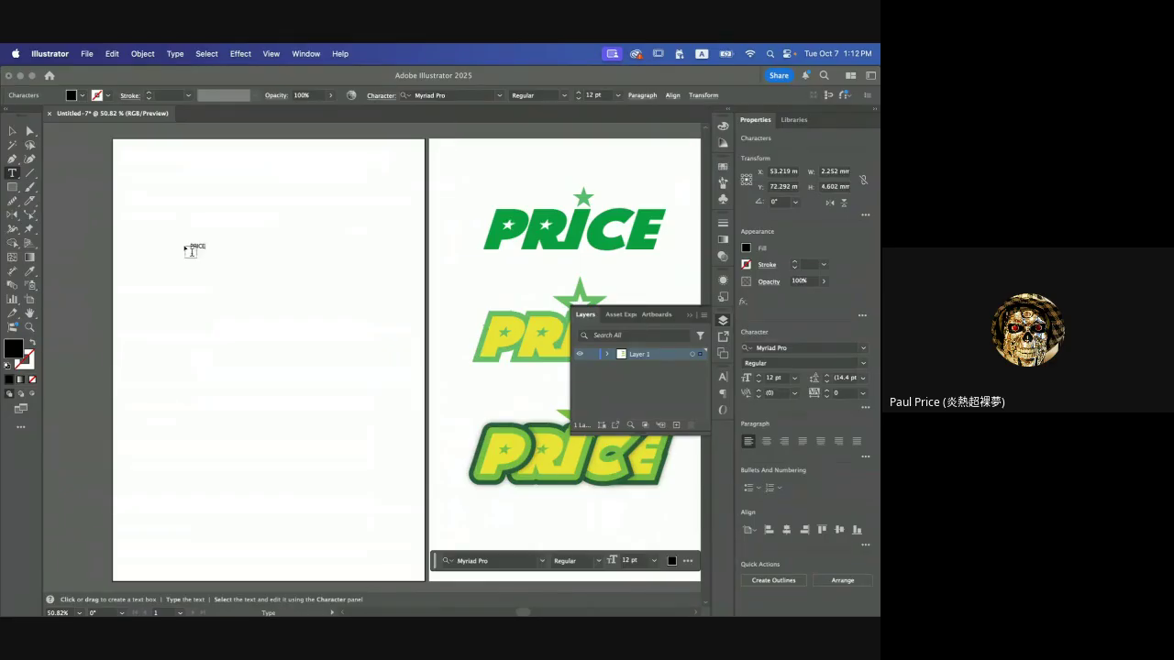
- Enlarge the PRICE text to about 137 pt, about 115 mm wide, and move it slightly up and left
click(13, 131)
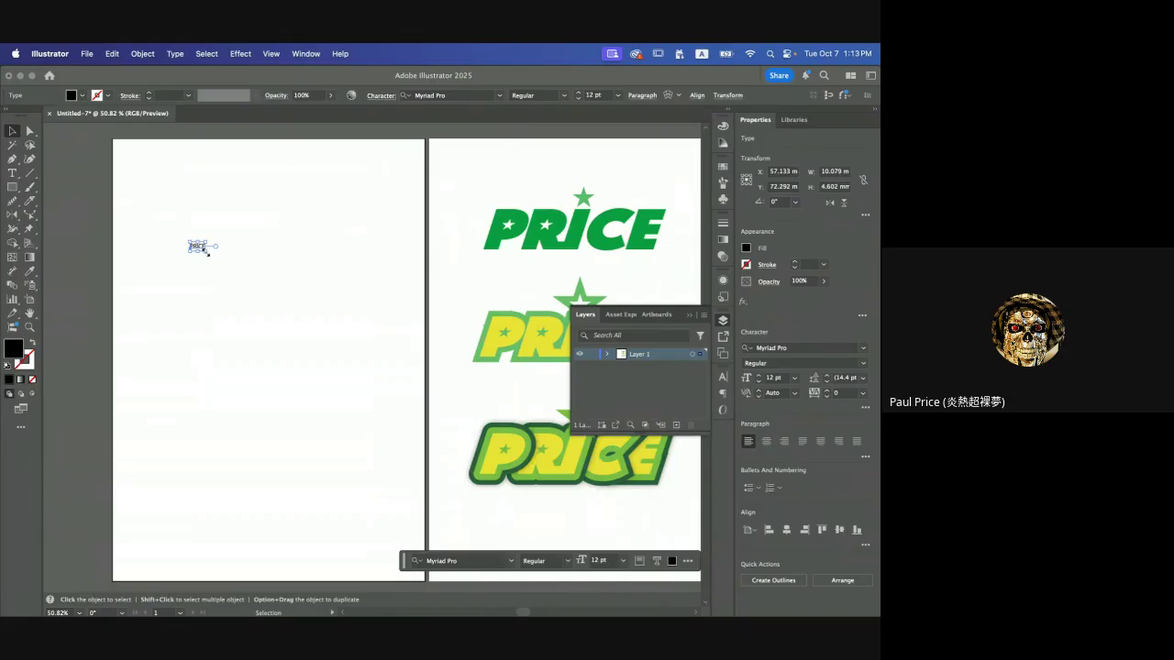
drag(203, 251, 363, 356)
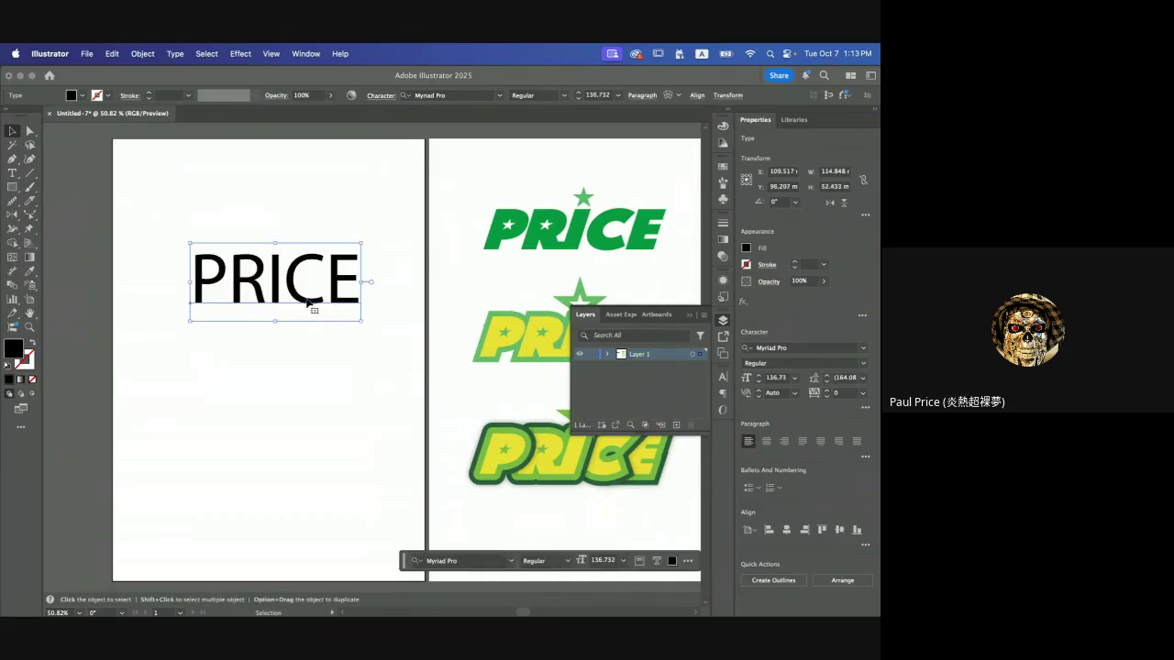
drag(308, 301, 297, 266)
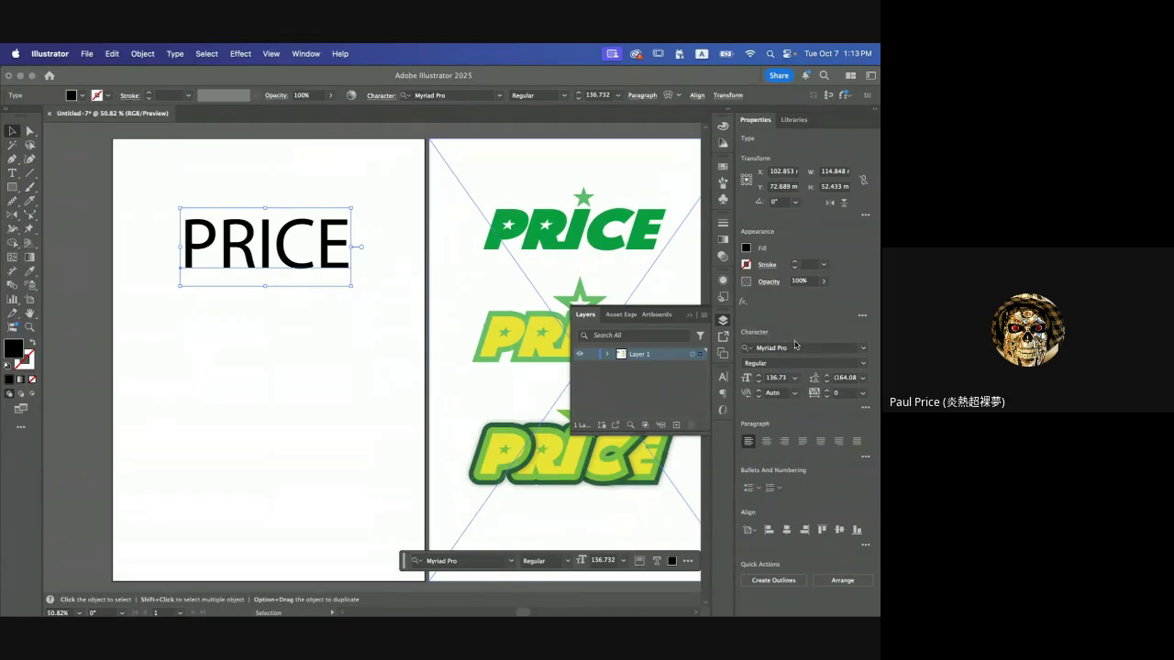
- Change the font of the PRICE text to Brother 1816 Black
click(501, 95)
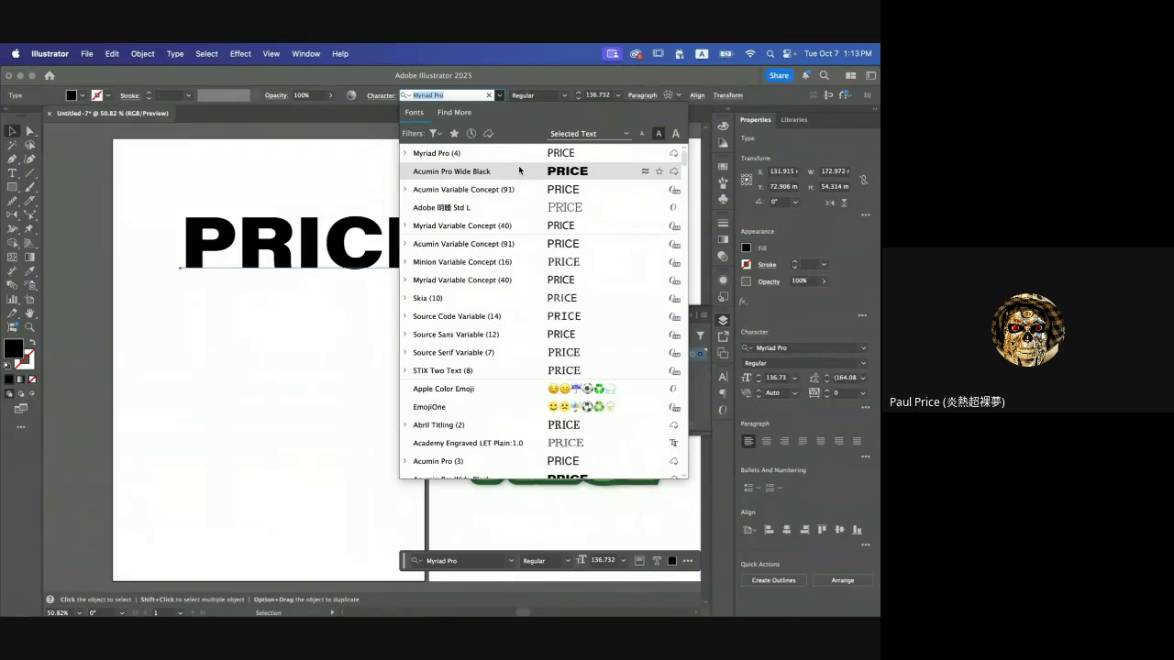
scroll(517, 316, down, 10)
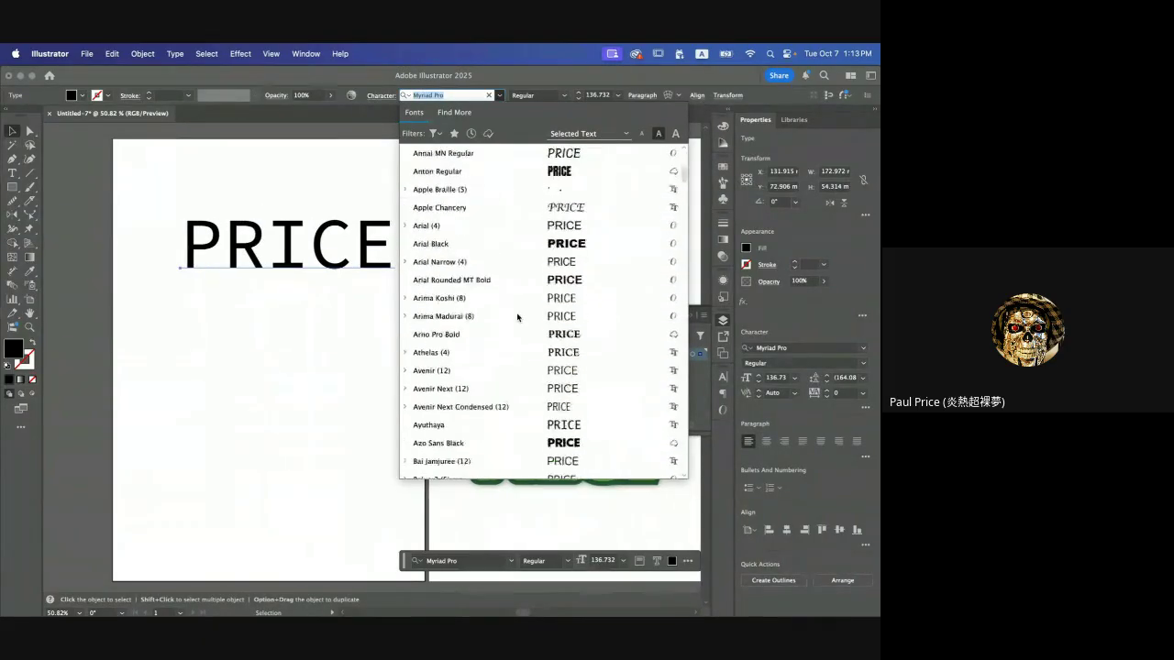
scroll(517, 316, up, 3)
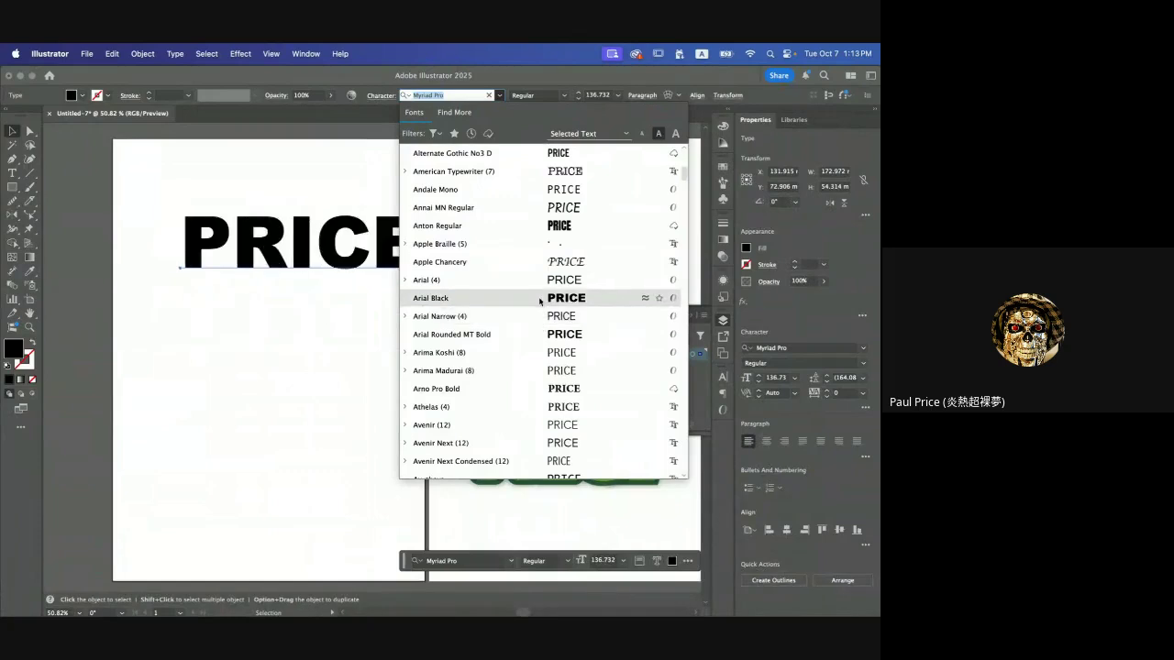
scroll(540, 308, down, 10)
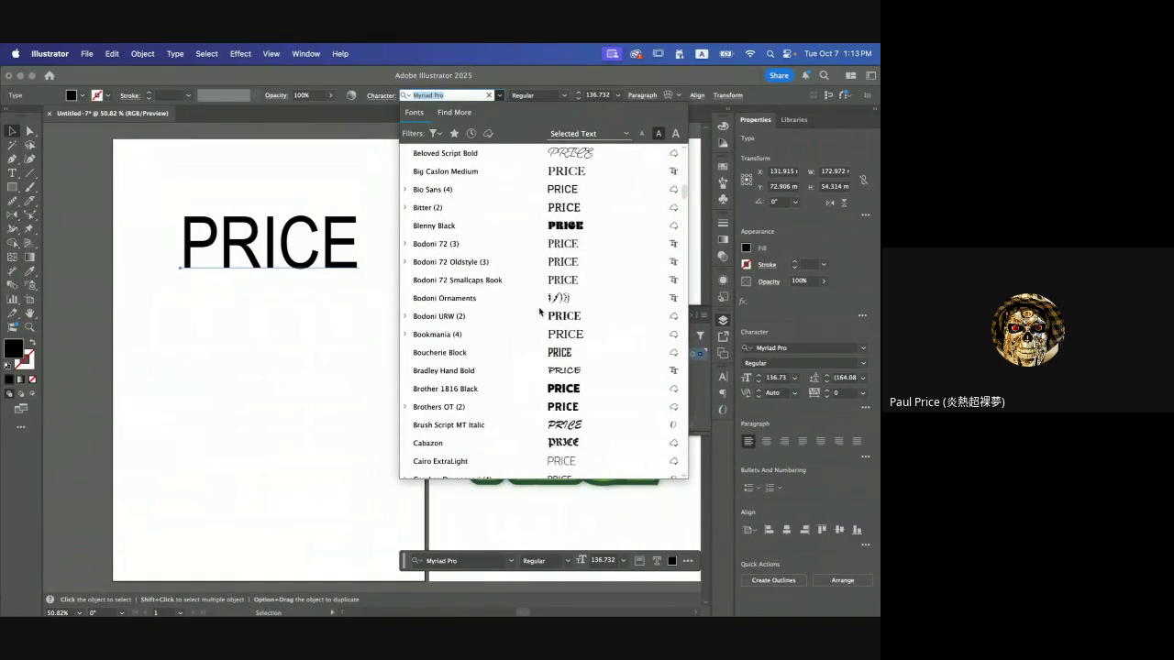
scroll(540, 312, down, 5)
scroll(540, 312, up, 6)
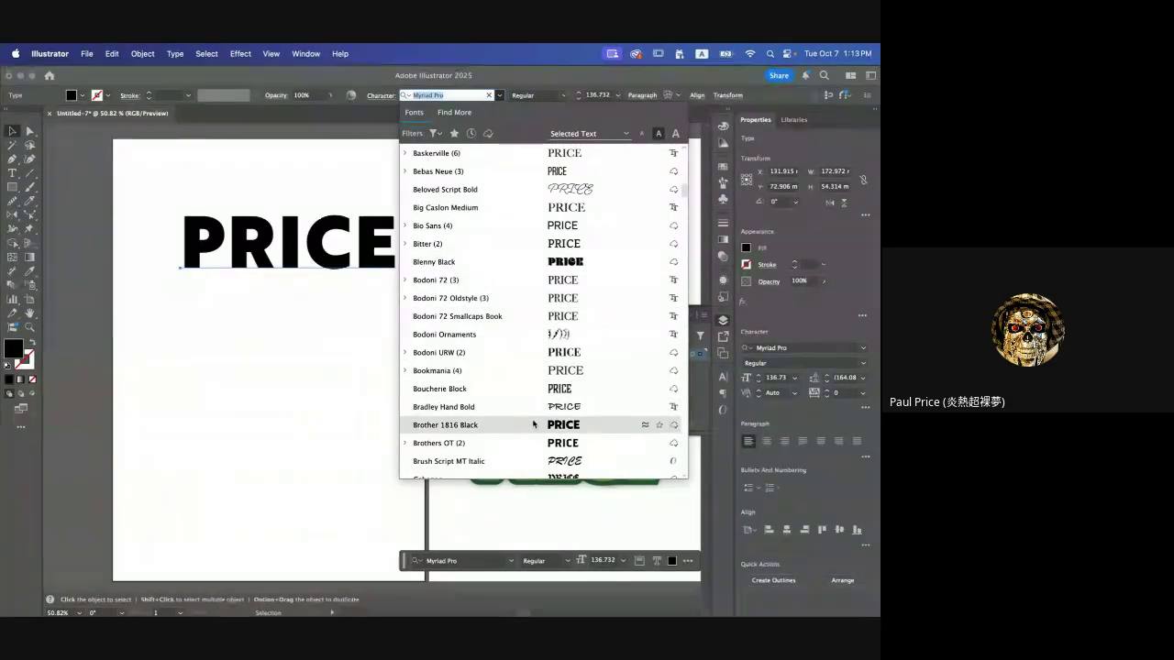
scroll(532, 421, down, 5)
scroll(531, 417, up, 1)
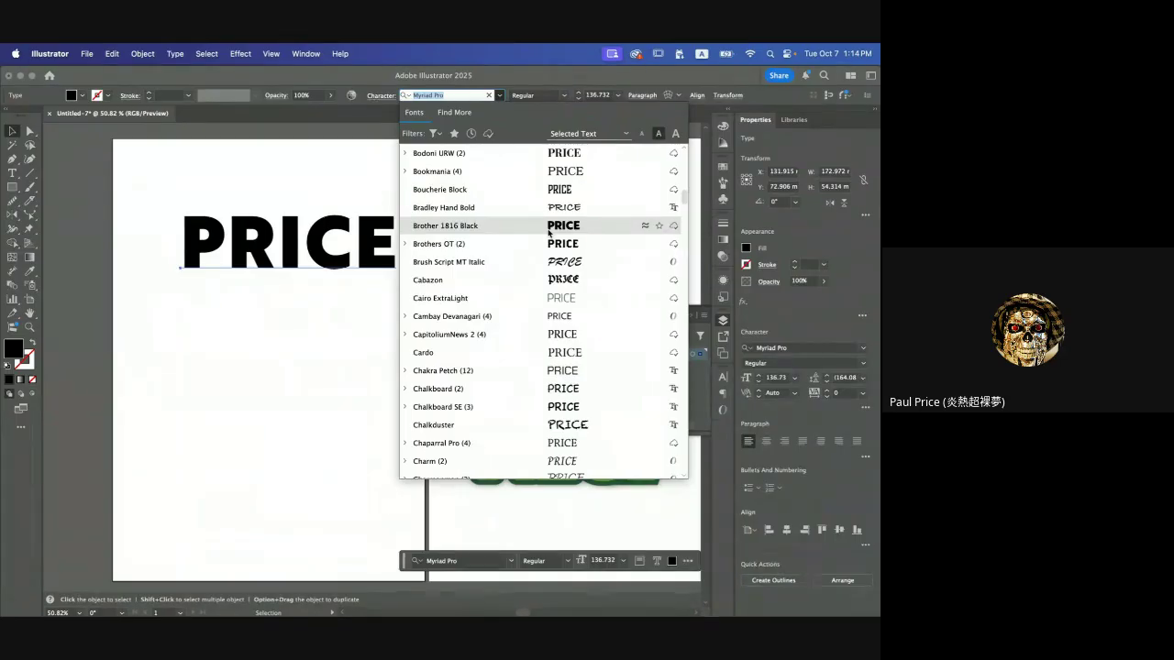
click(549, 226)
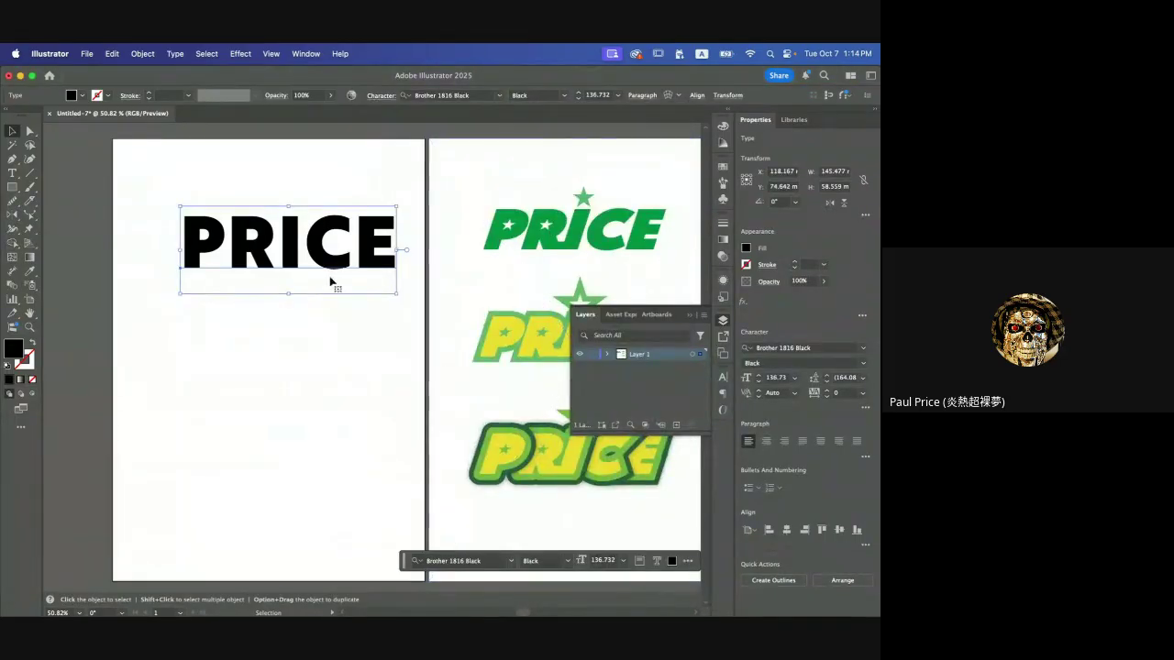
- Reposition the PRICE text near the artboard's horizontal center, at about X 107 mm and Y 84 mm
scroll(261, 321, left, 2)
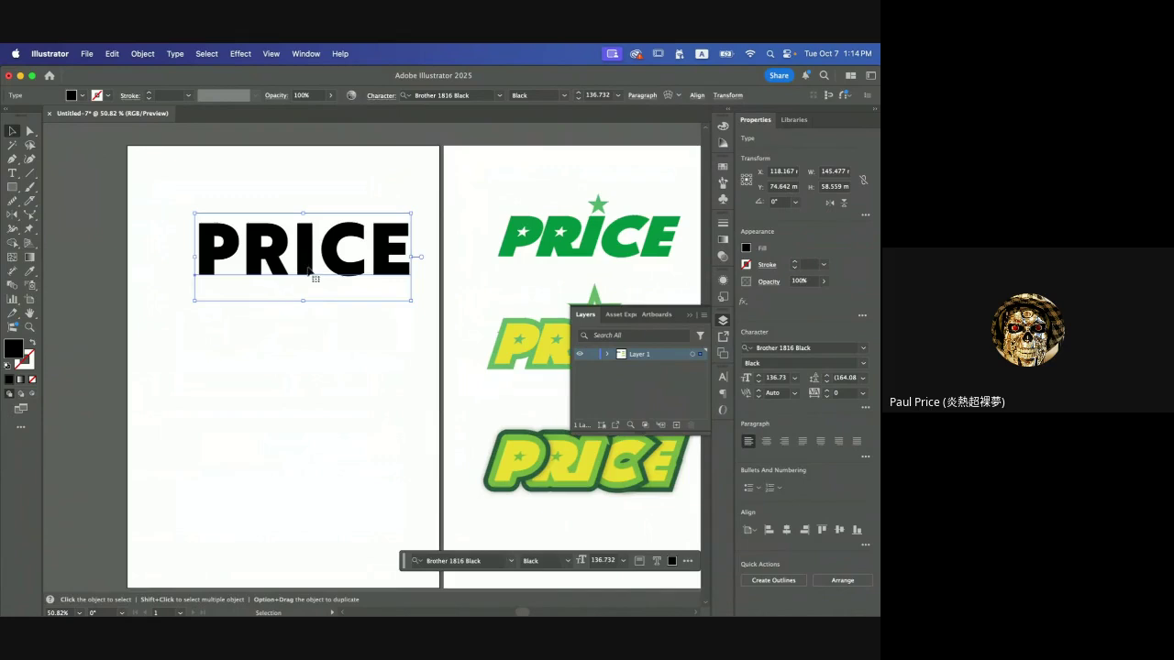
drag(323, 259, 308, 279)
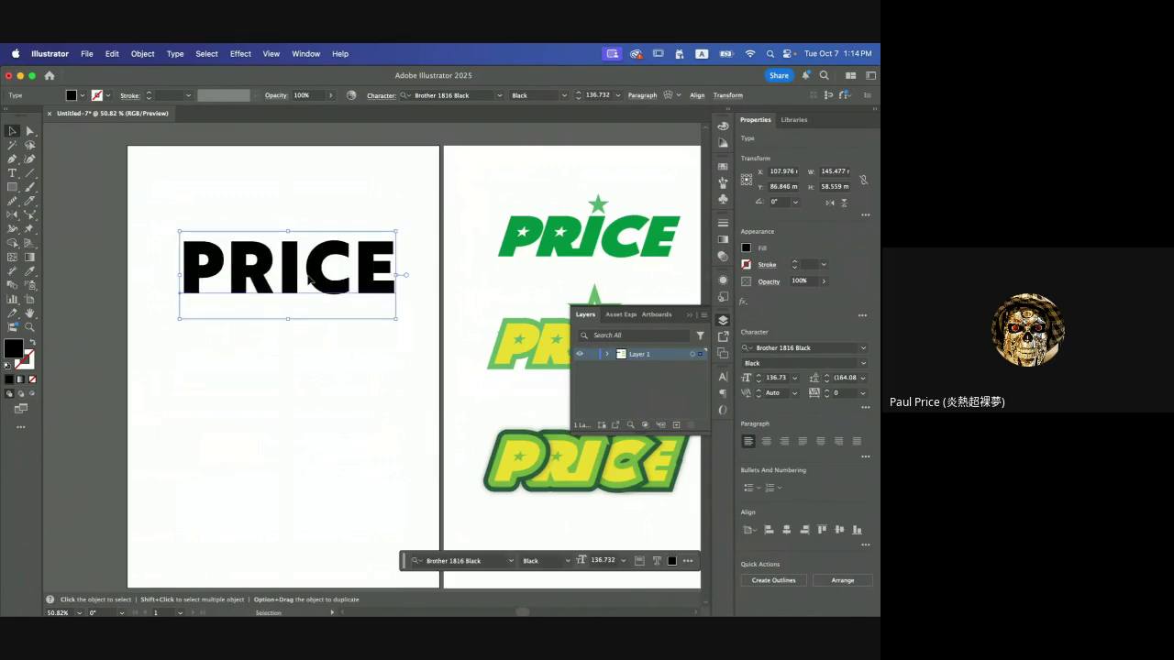
scroll(308, 279, down, 3)
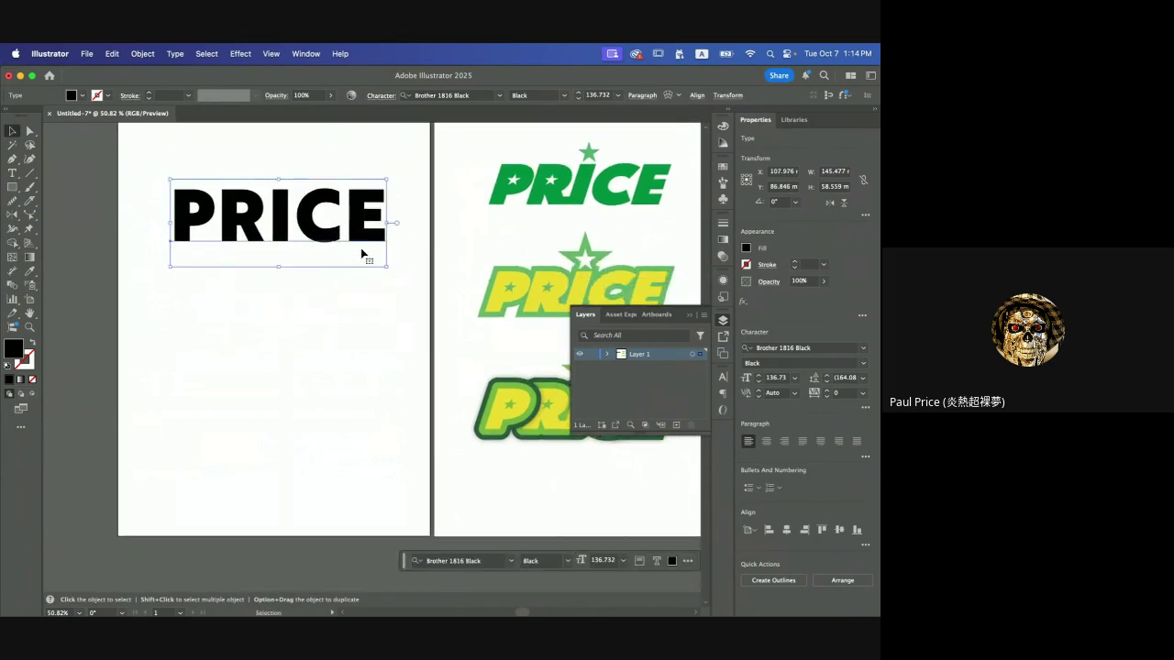
mouse_move(323, 234)
mouse_down()
mouse_move(310, 234)
mouse_move(324, 229)
mouse_up()
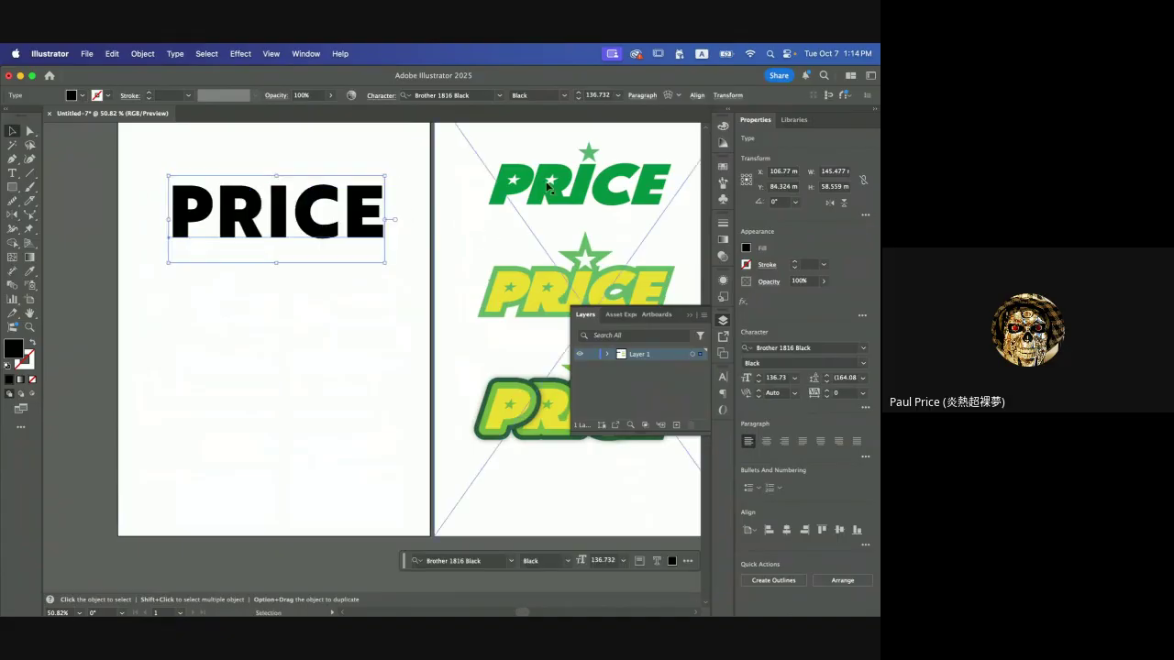
- Examine the lettering and star details of the green and yellow PRICE logos in the reference image up close
scroll(528, 187, right, 5)
scroll(528, 187, up, 2)
scroll(528, 187, right, 3)
scroll(528, 187, up, 2)
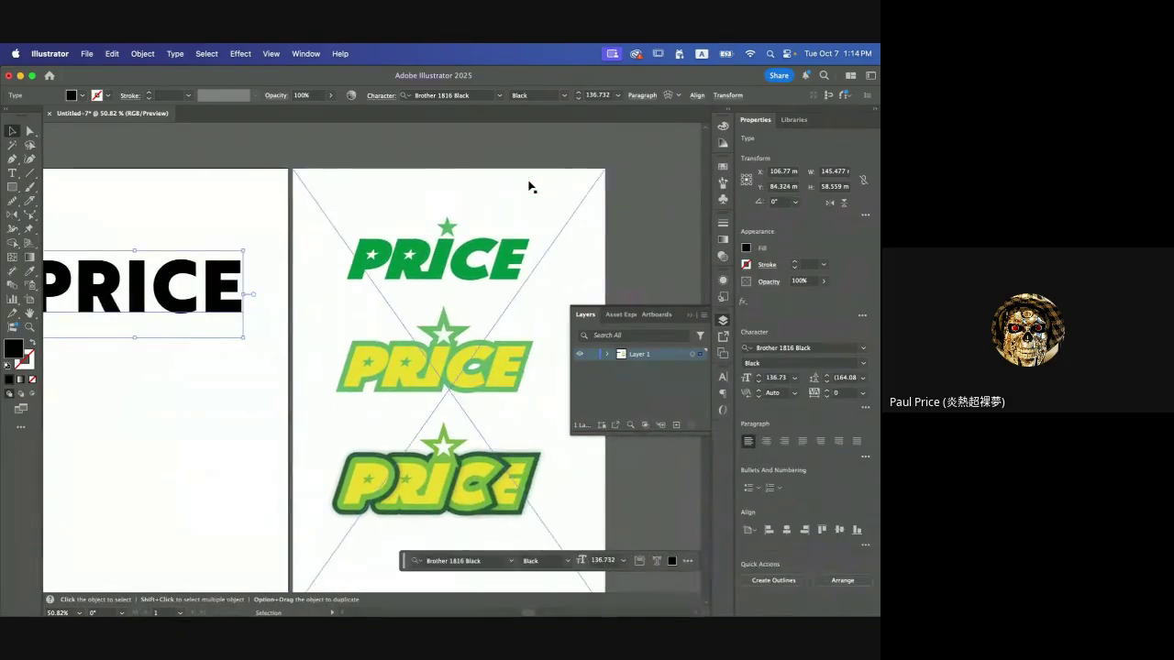
scroll(344, 303, up, 5)
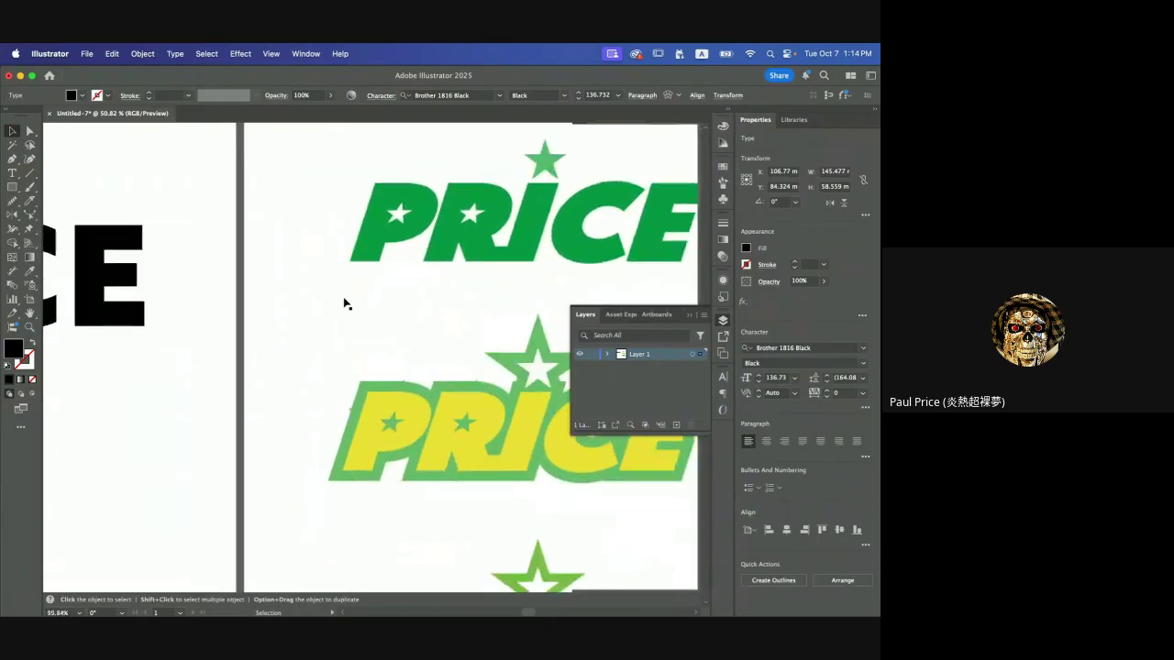
scroll(383, 213, right, 2)
scroll(384, 212, up, 1)
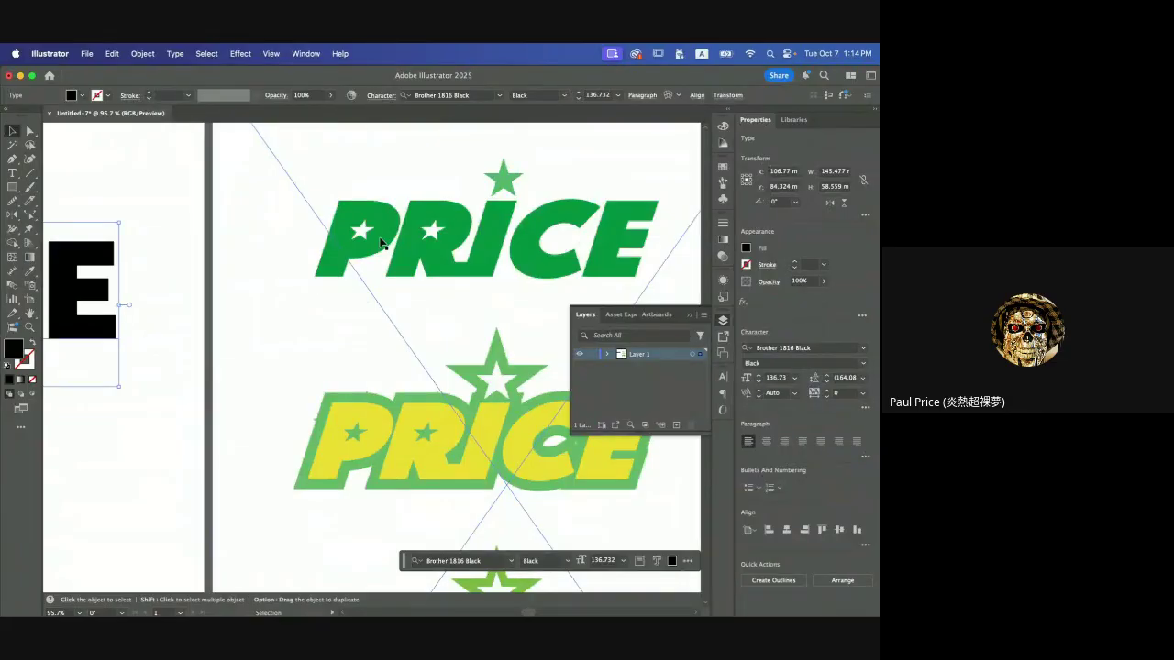
- Return to the PRICE text and reposition it at about X 104 mm and Y 86 mm
scroll(359, 229, left, 2)
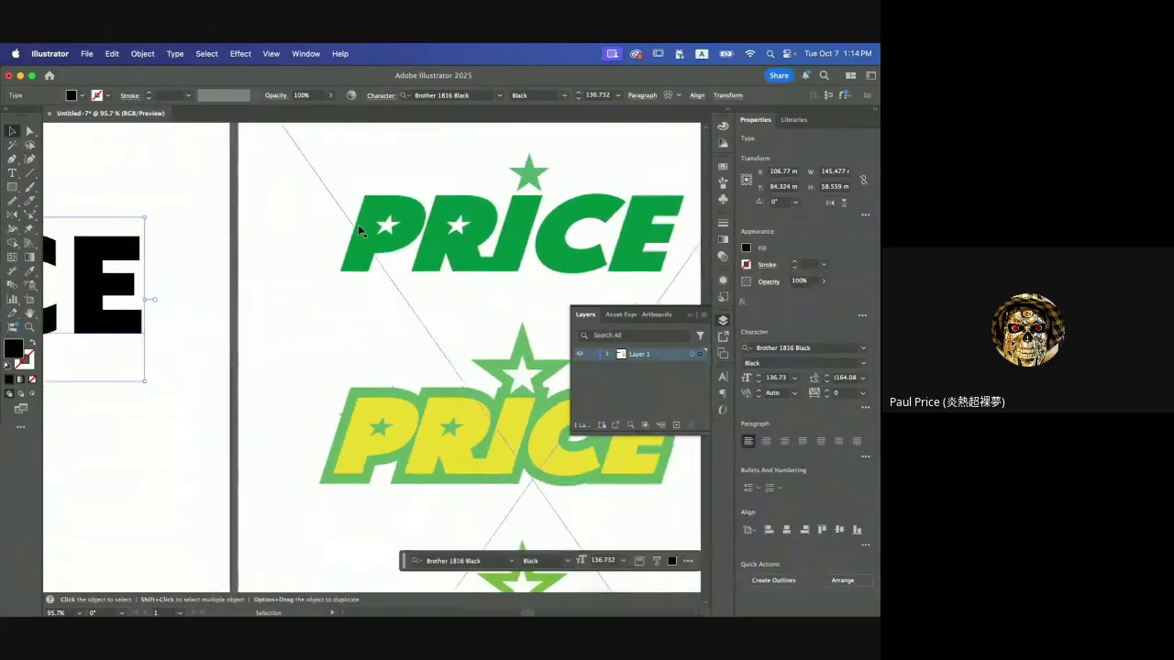
scroll(360, 231, left, 4)
scroll(360, 231, down, 1)
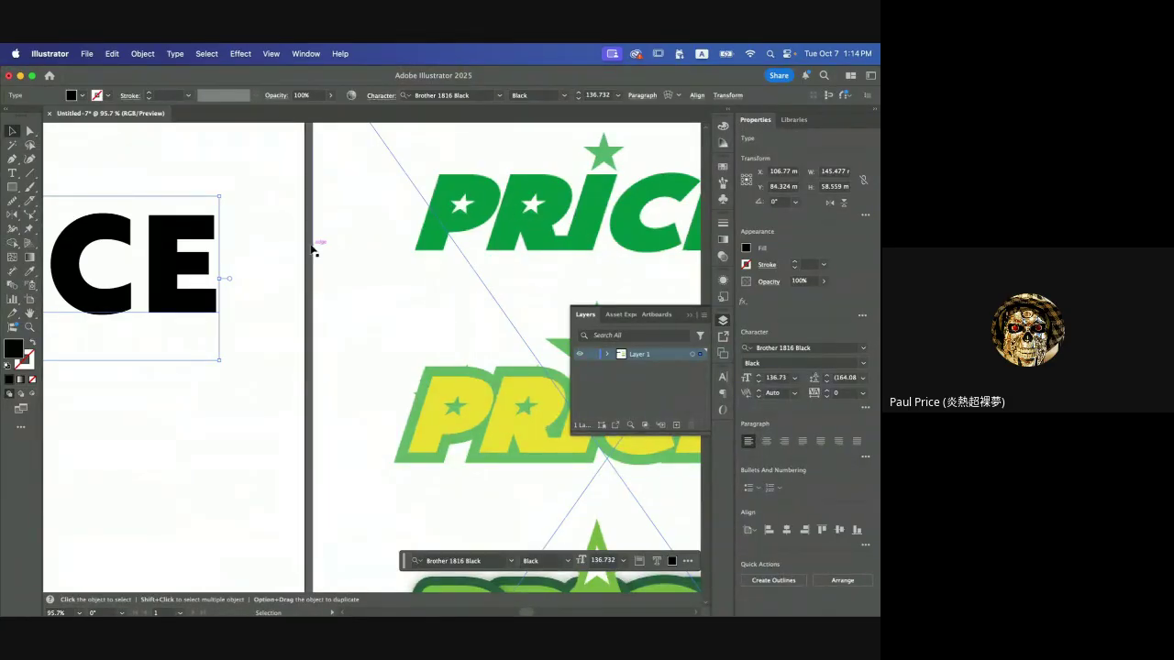
scroll(314, 249, left, 15)
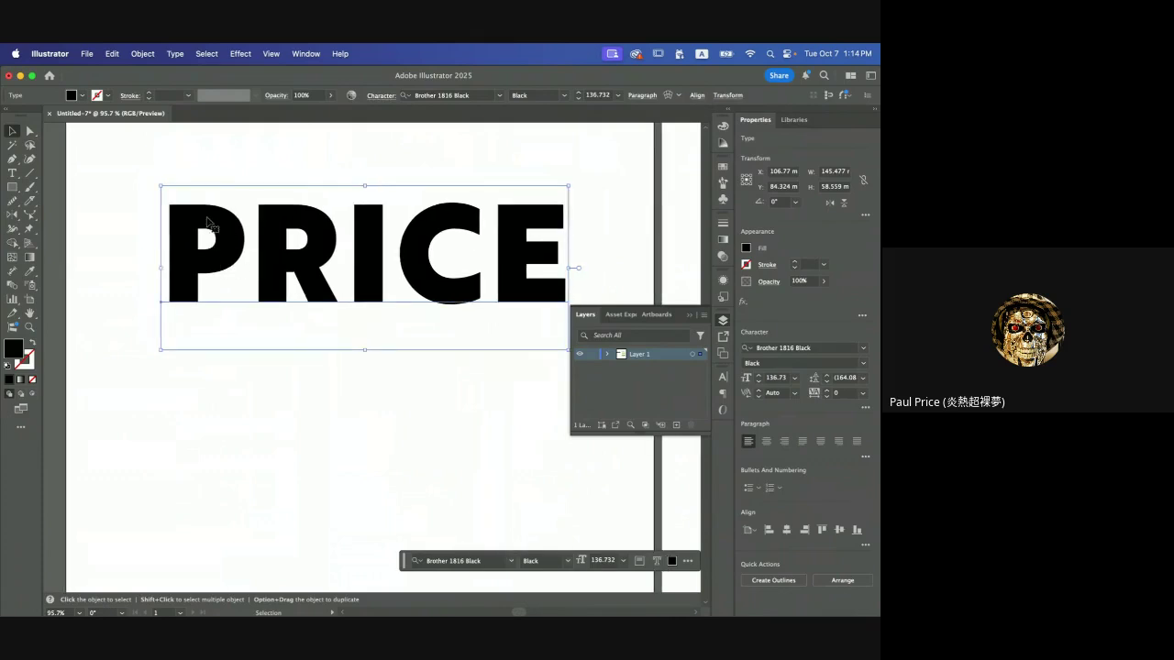
drag(227, 223, 199, 231)
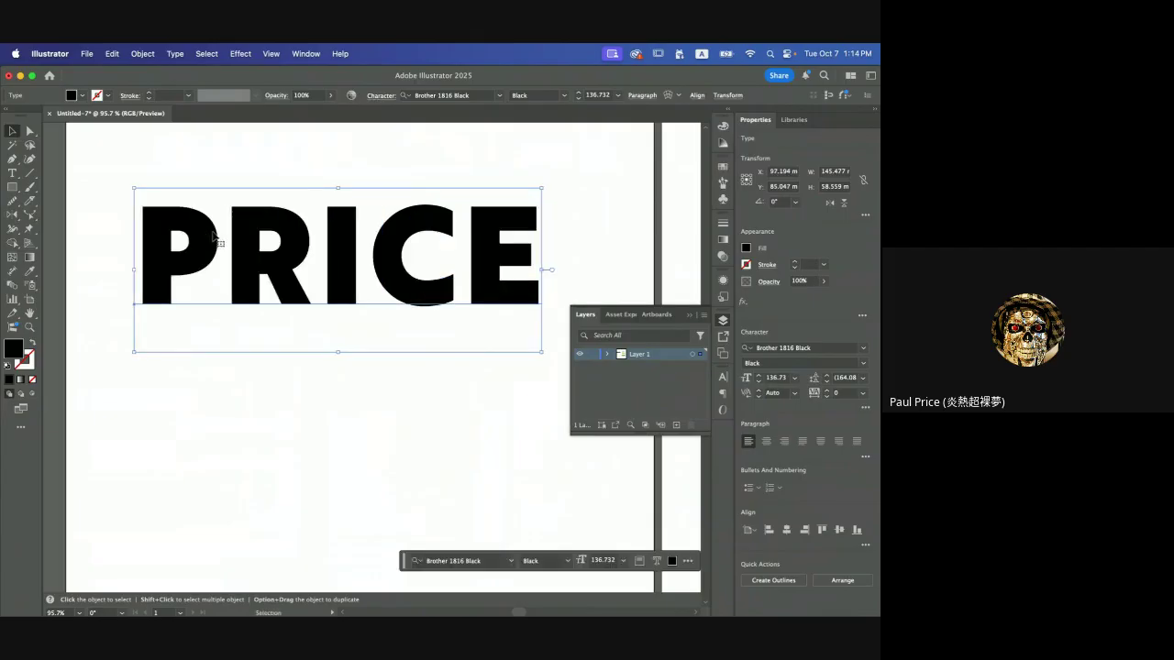
mouse_move(204, 246)
mouse_down()
mouse_move(275, 263)
mouse_move(220, 248)
mouse_up()
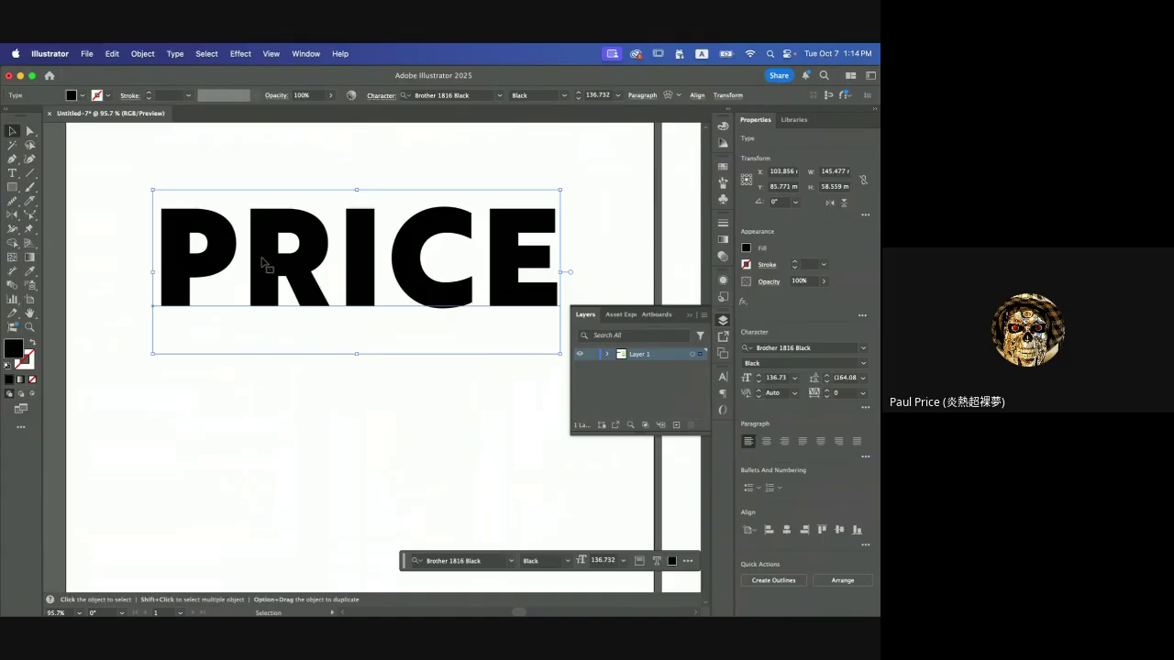
- Use the Touch Type tool to raise and enlarge only the letter P of PRICE, undoing its trial rotation
click(13, 173)
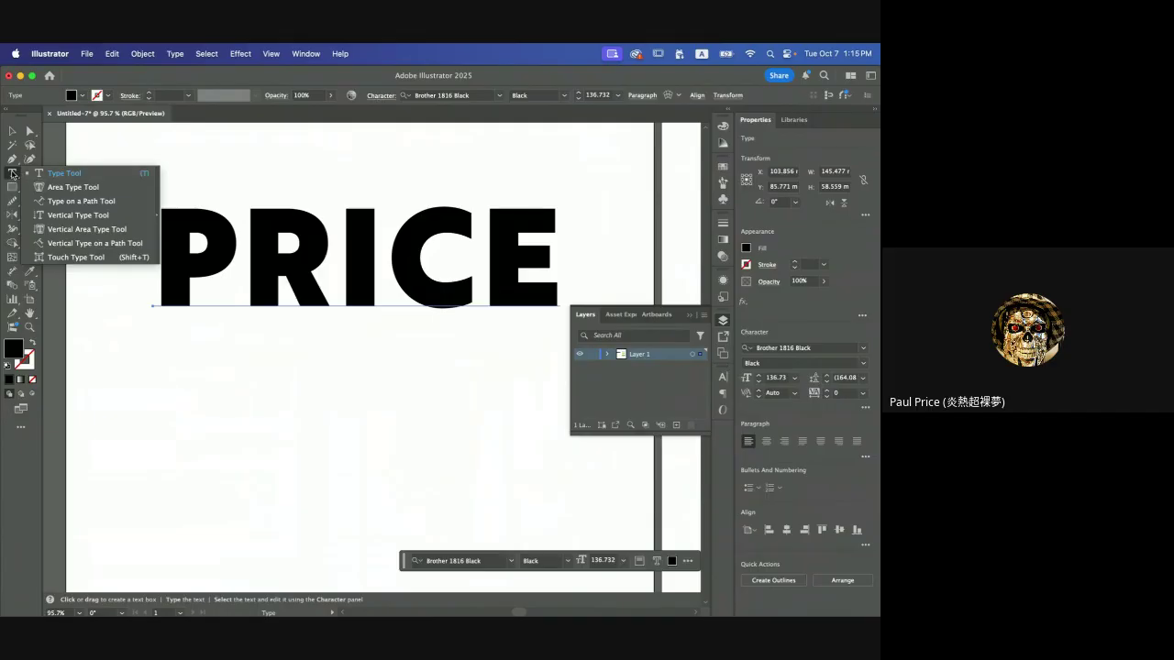
click(13, 173)
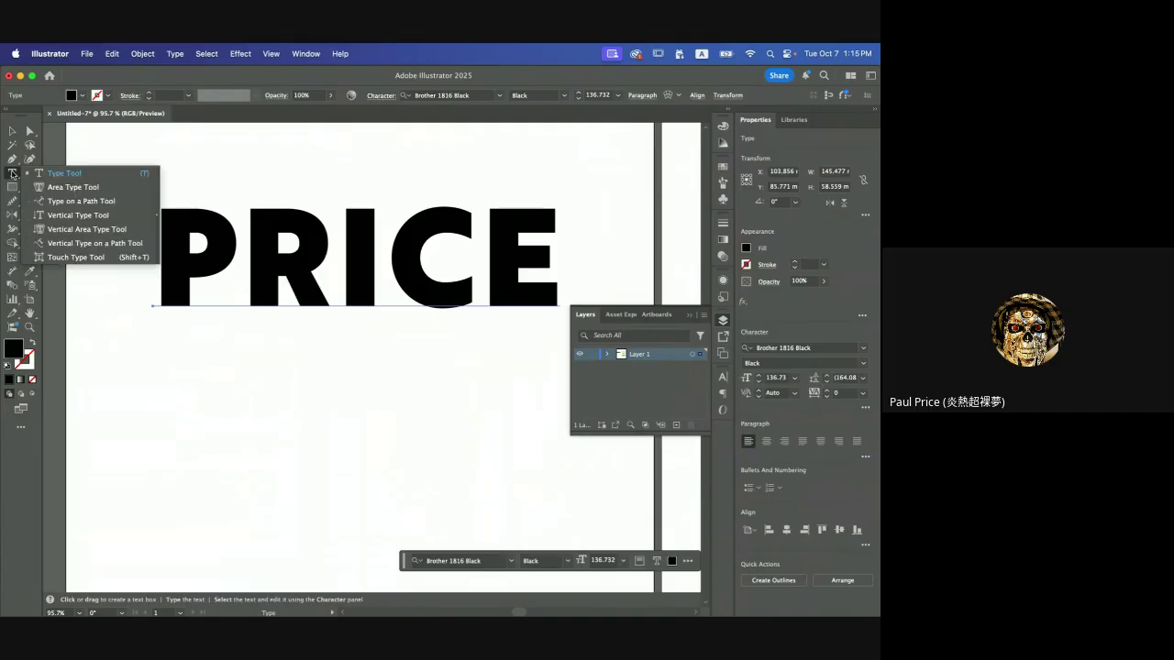
click(75, 259)
click(186, 252)
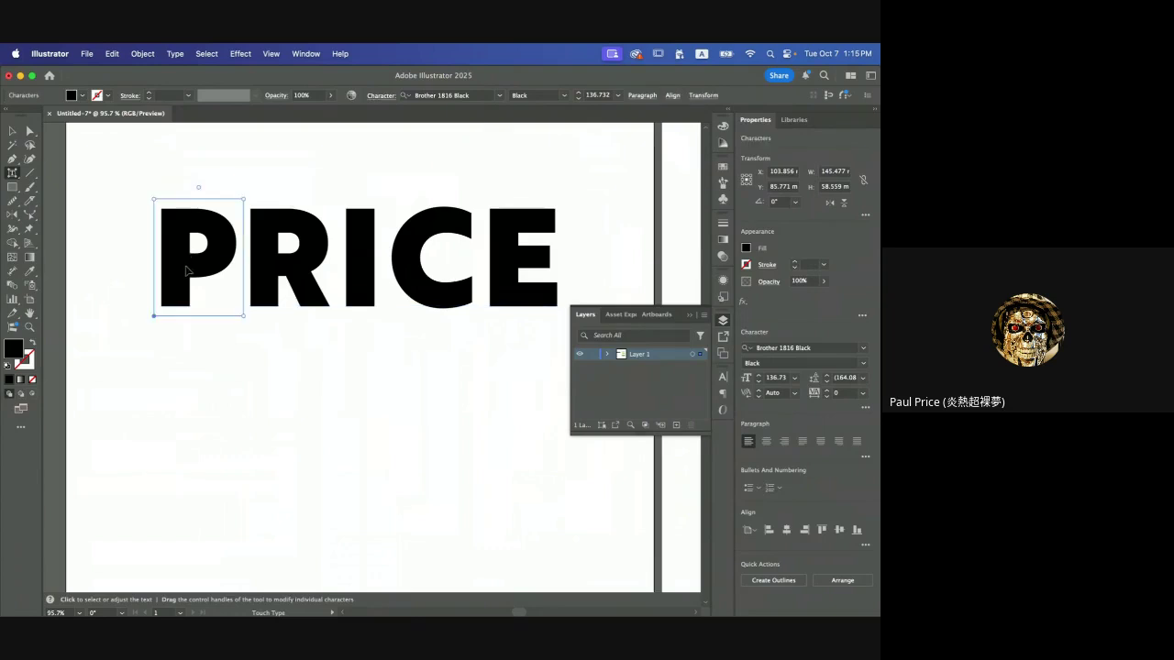
drag(181, 273, 182, 271)
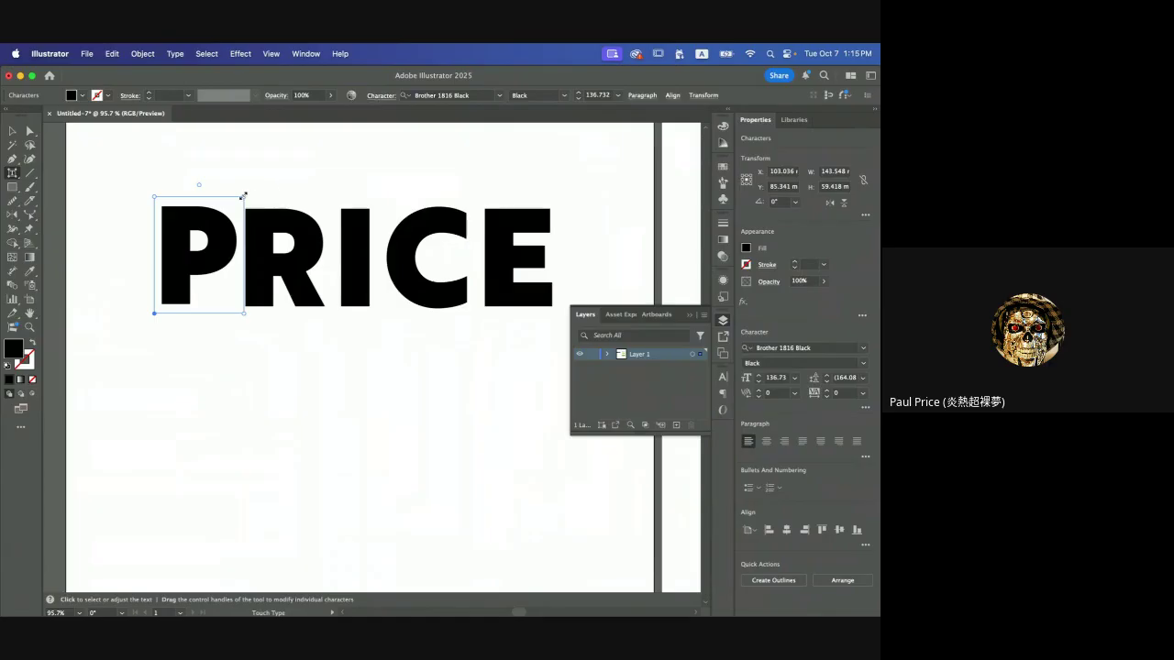
drag(243, 196, 225, 168)
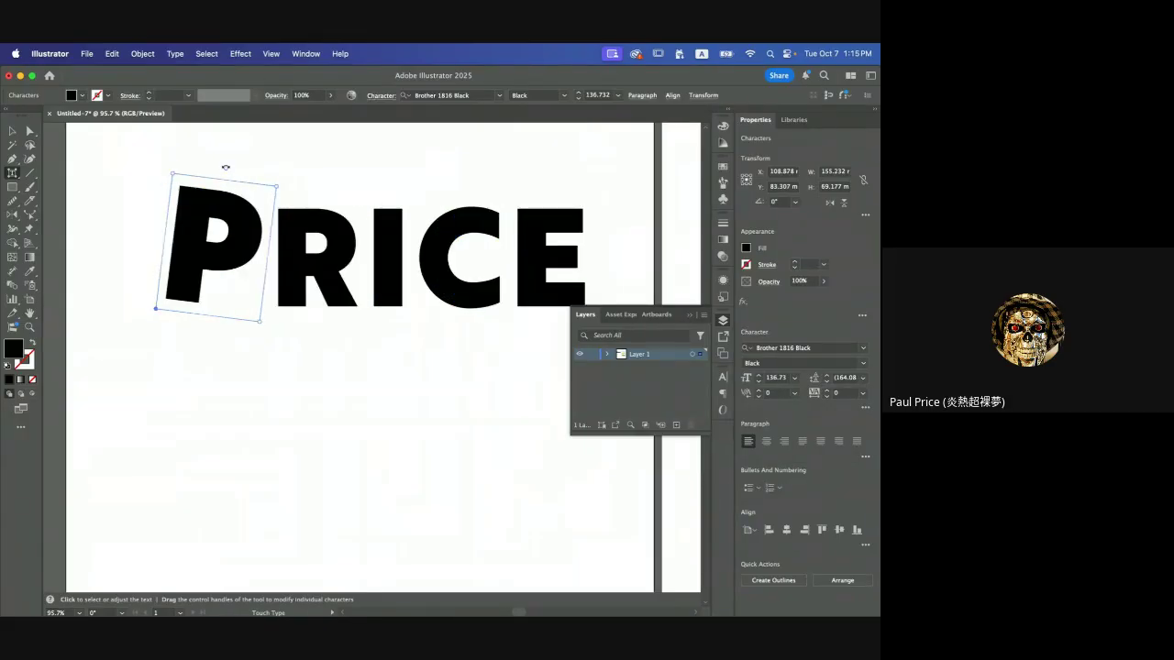
key(super+z)
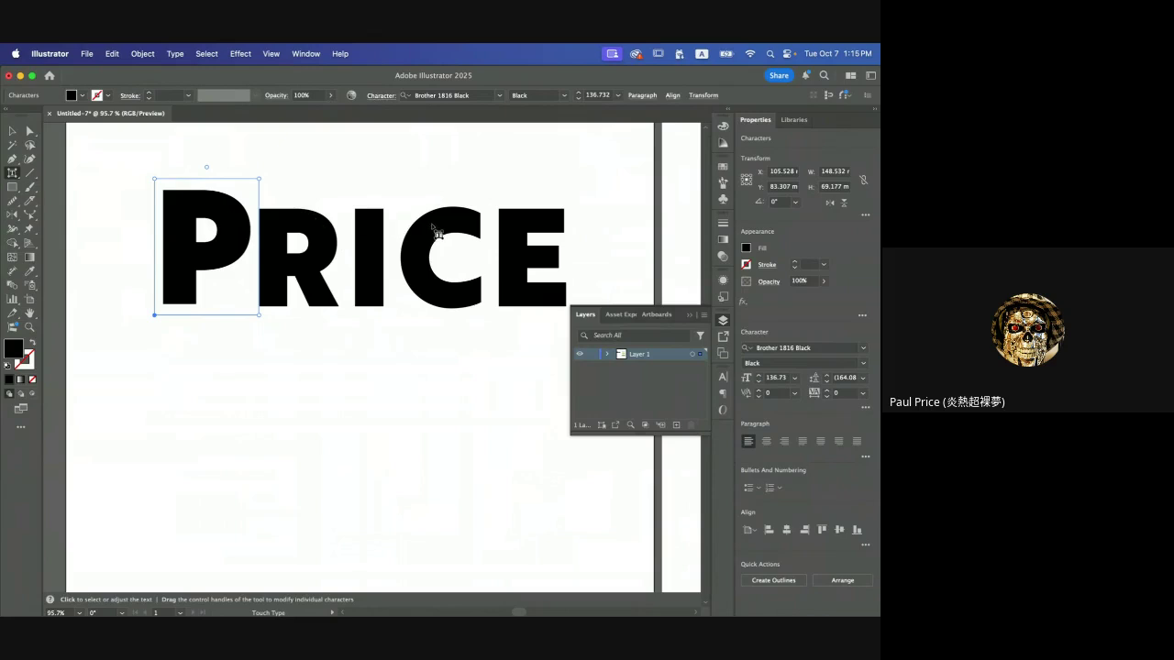
- Fill the whole PRICE text with orange, hex f2930a
click(12, 131)
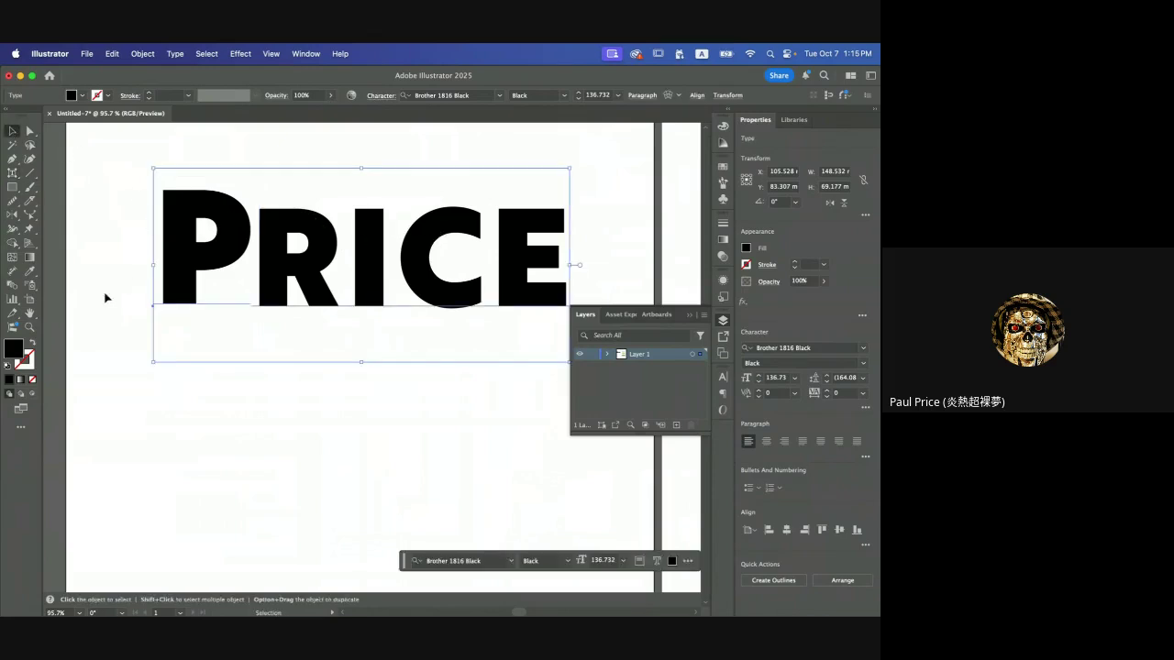
double_click(18, 355)
click(344, 236)
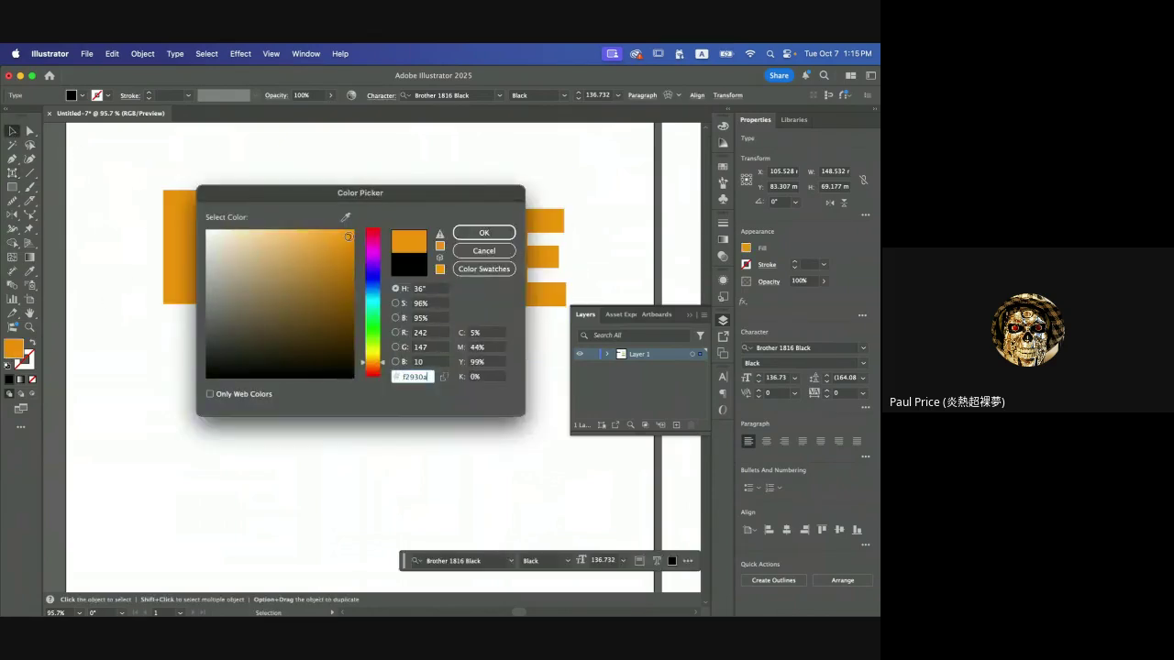
click(462, 235)
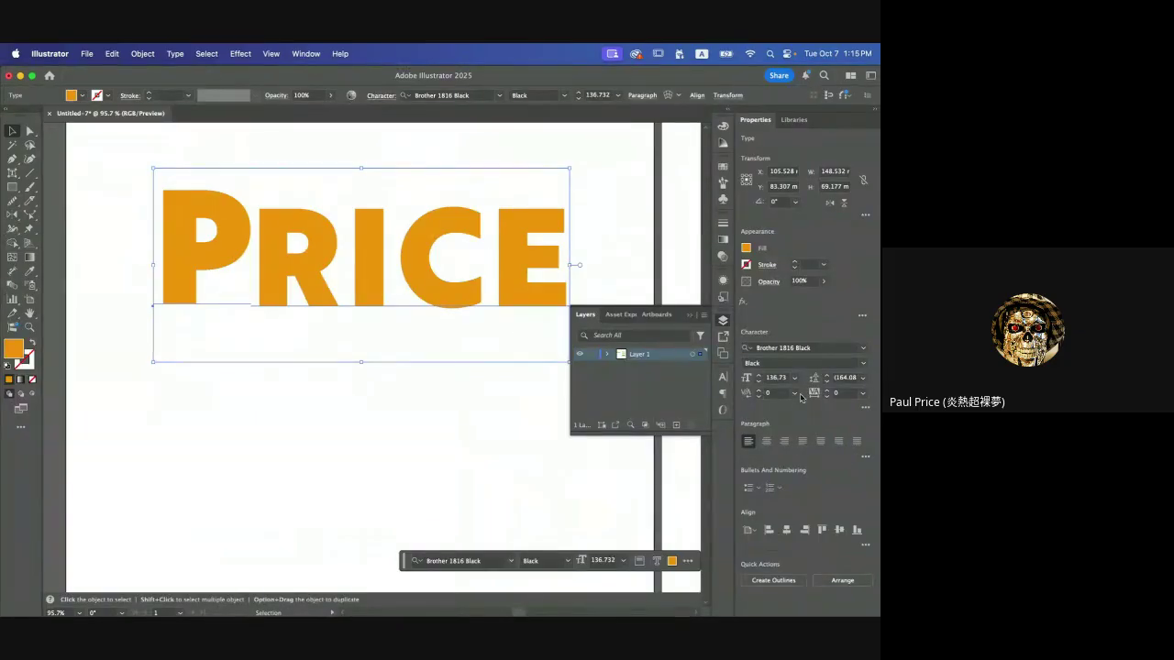
- Set the kerning of the PRICE text to Auto and try a kerning value of -10
click(793, 394)
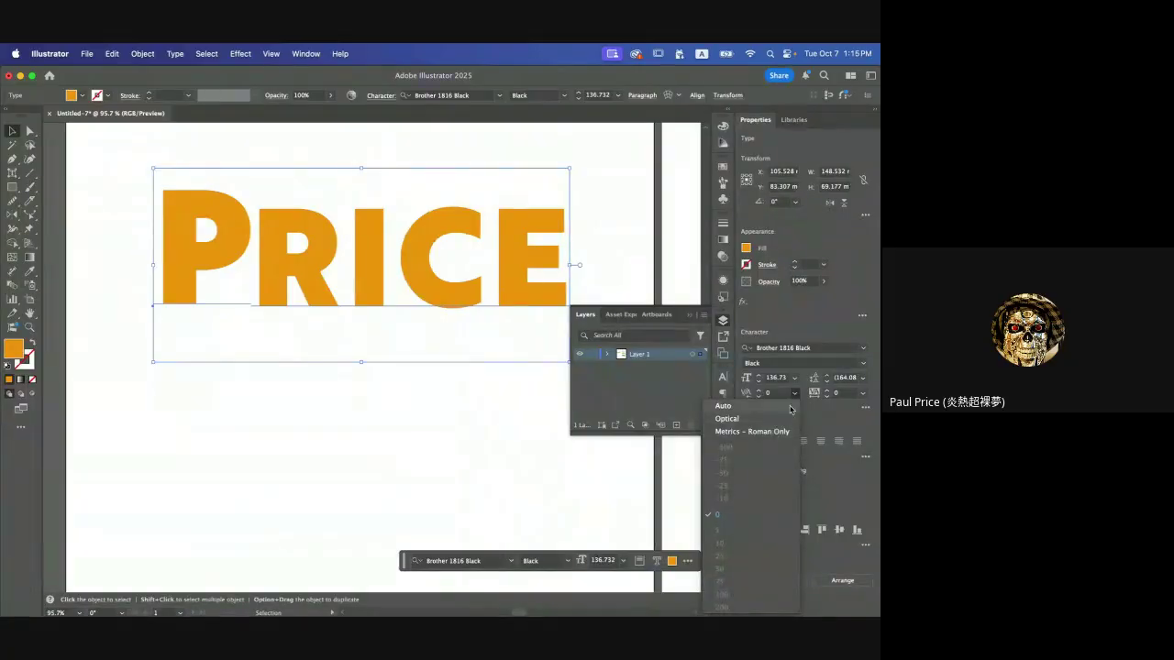
click(723, 405)
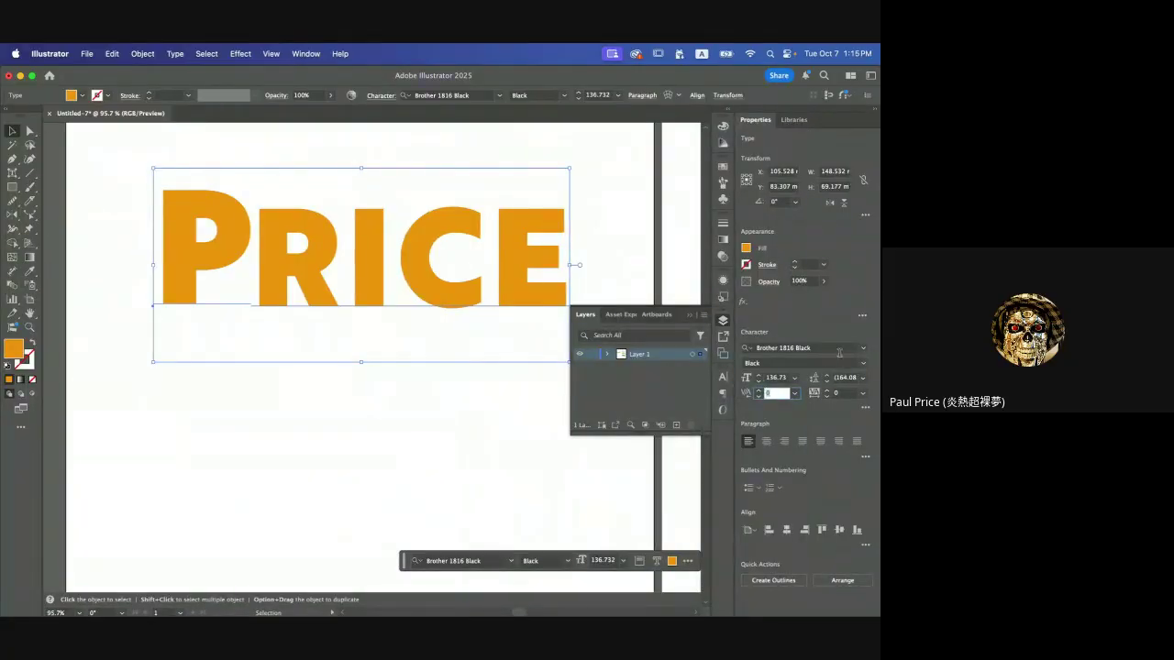
click(776, 394)
text(-10)
key(Return)
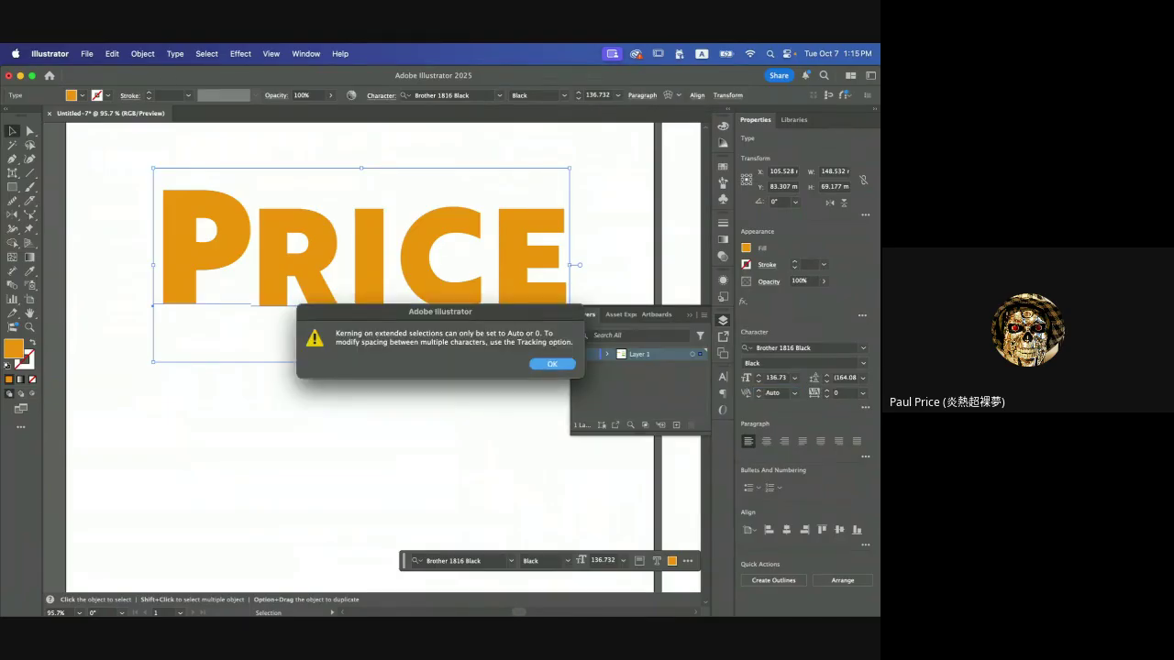
click(564, 366)
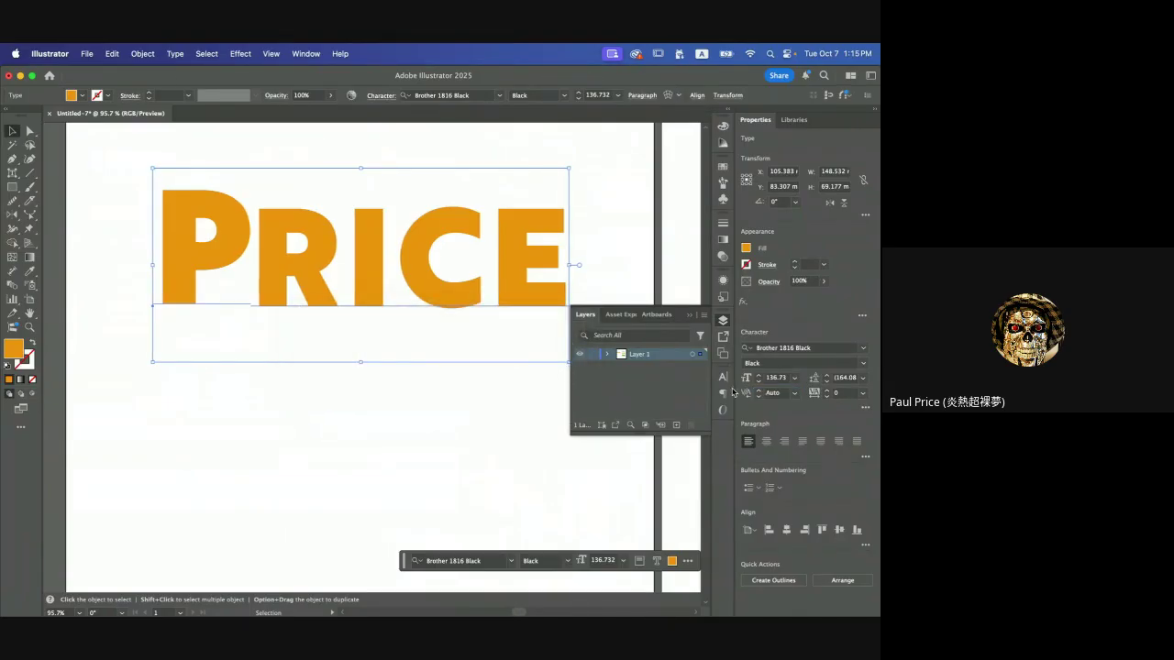
click(794, 394)
click(794, 396)
- Try a linear orange-to-black gradient fill on the live PRICE text
right_click(316, 232)
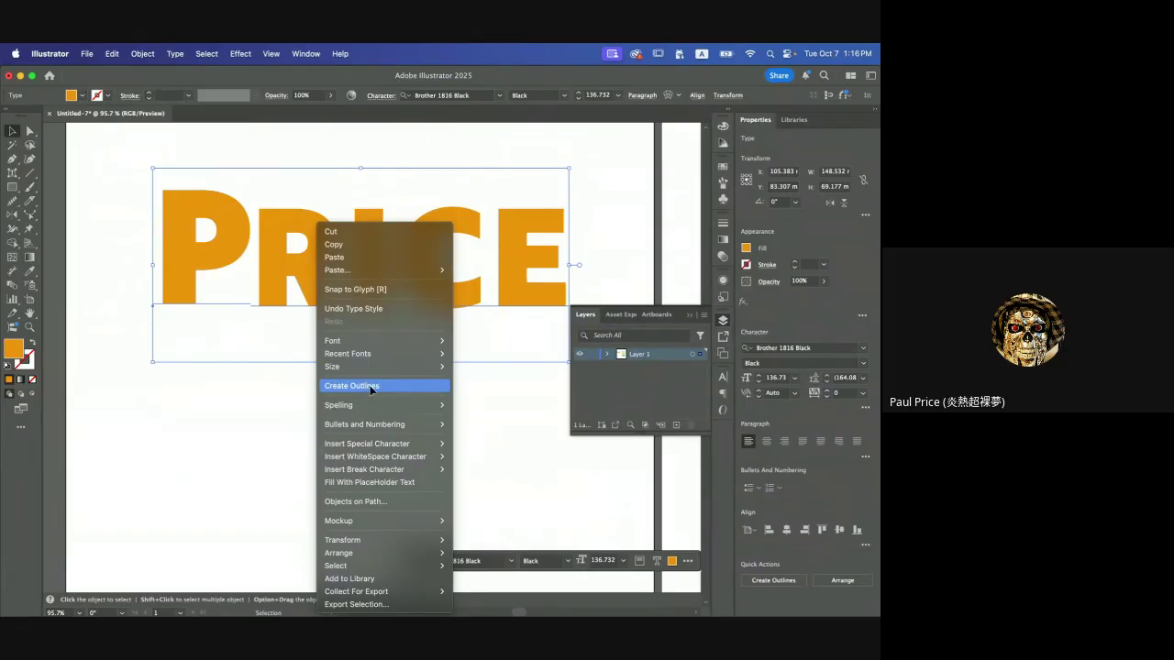
click(165, 218)
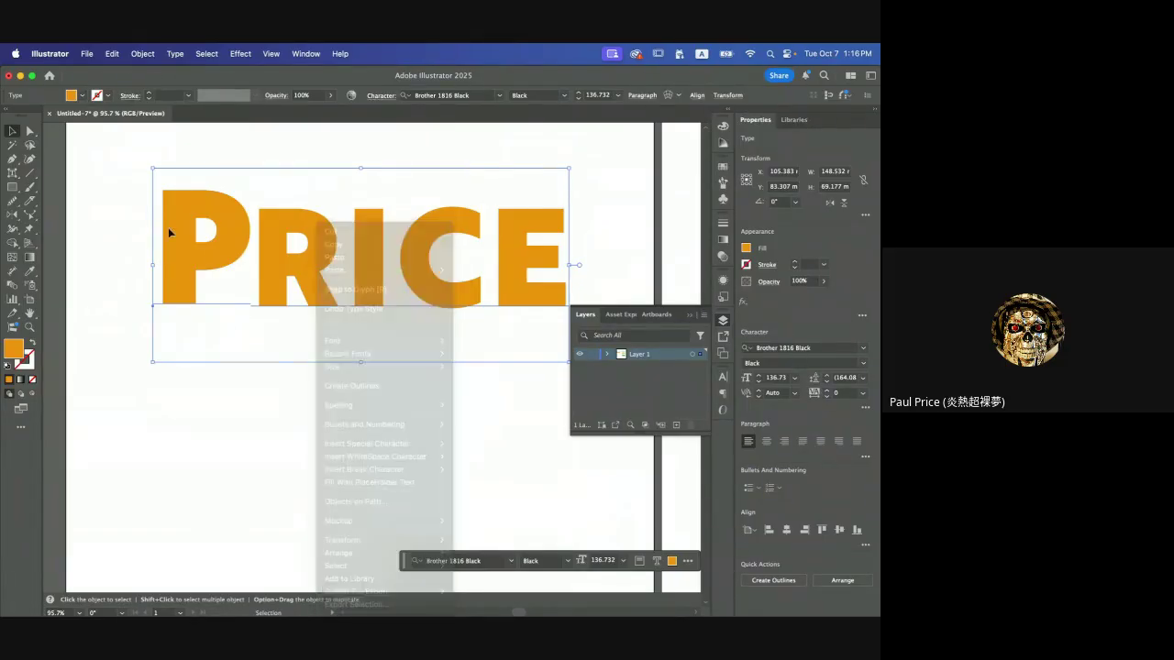
click(29, 258)
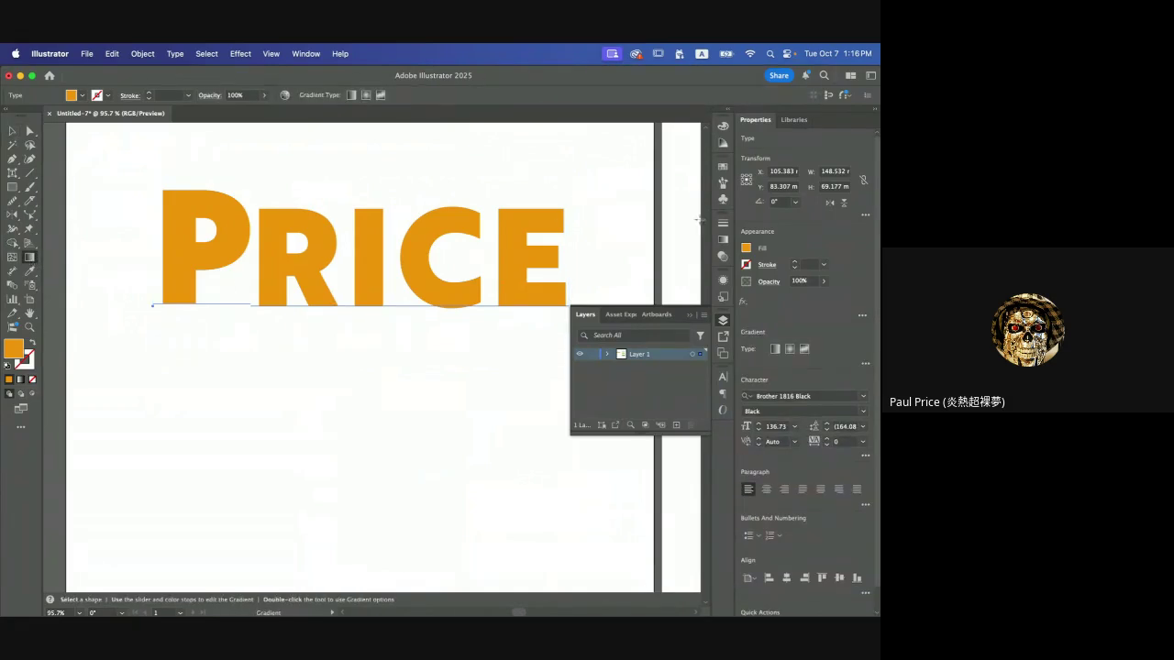
click(723, 239)
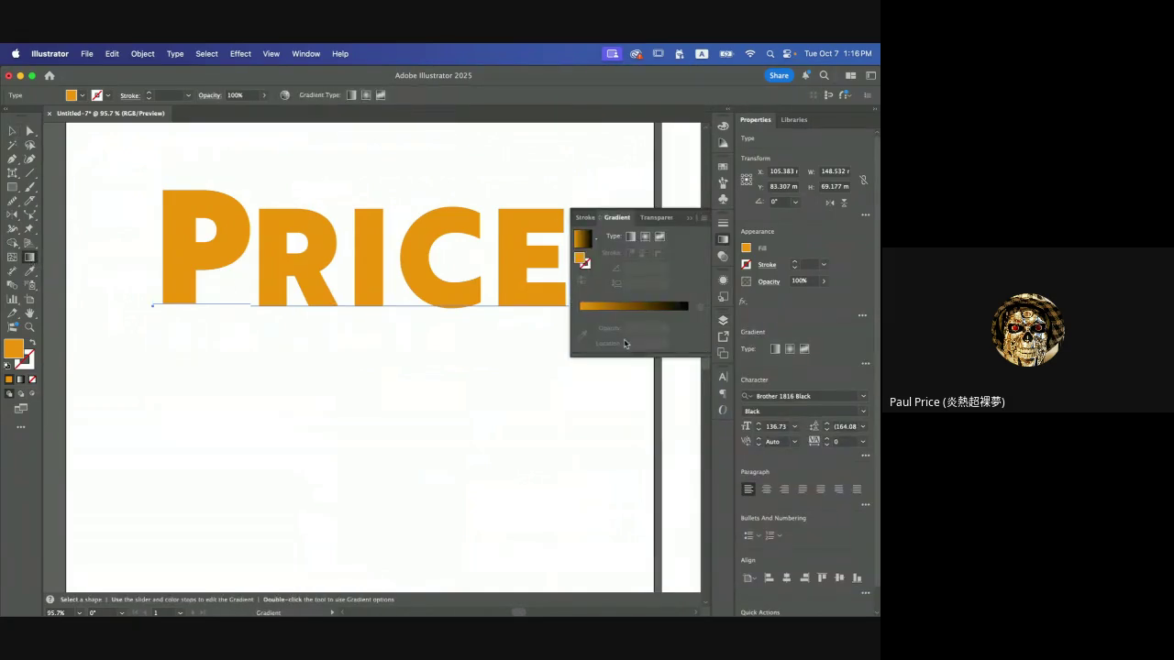
click(580, 311)
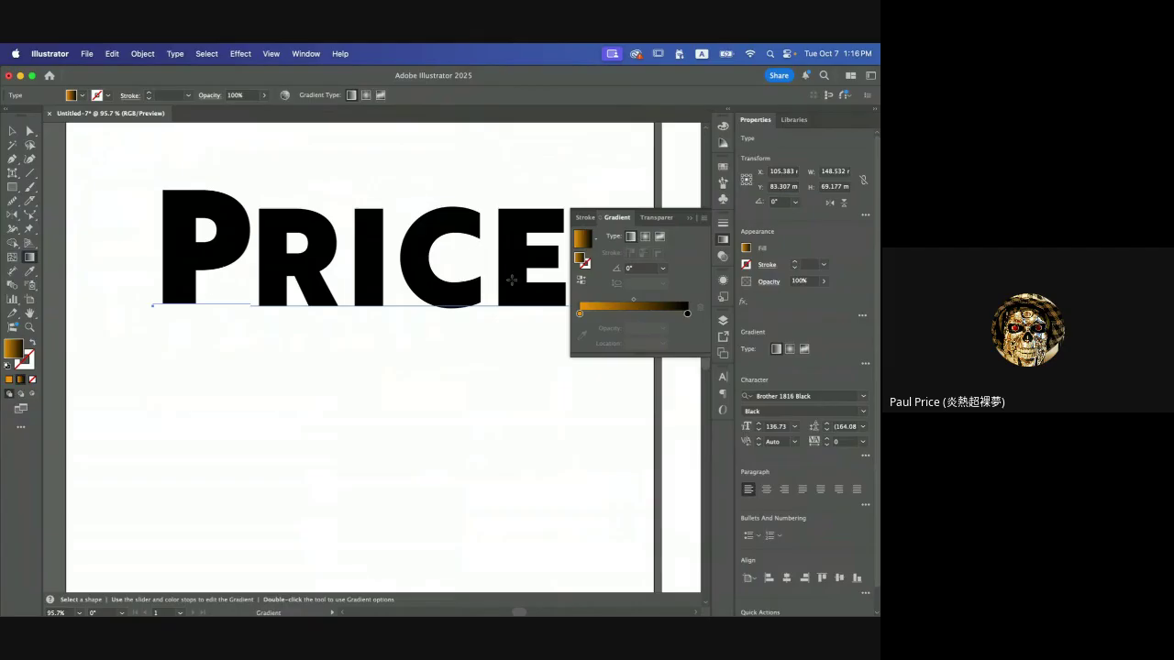
- Convert the PRICE text to outlines and inspect the resulting anchor points on the letters
right_click(279, 236)
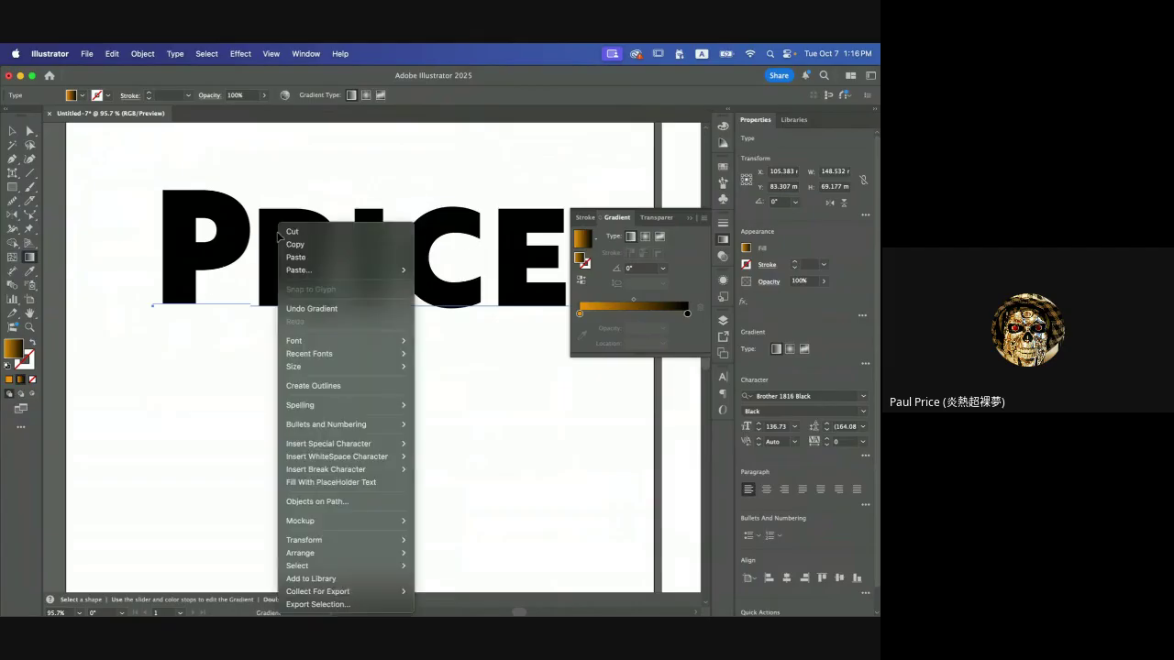
click(330, 387)
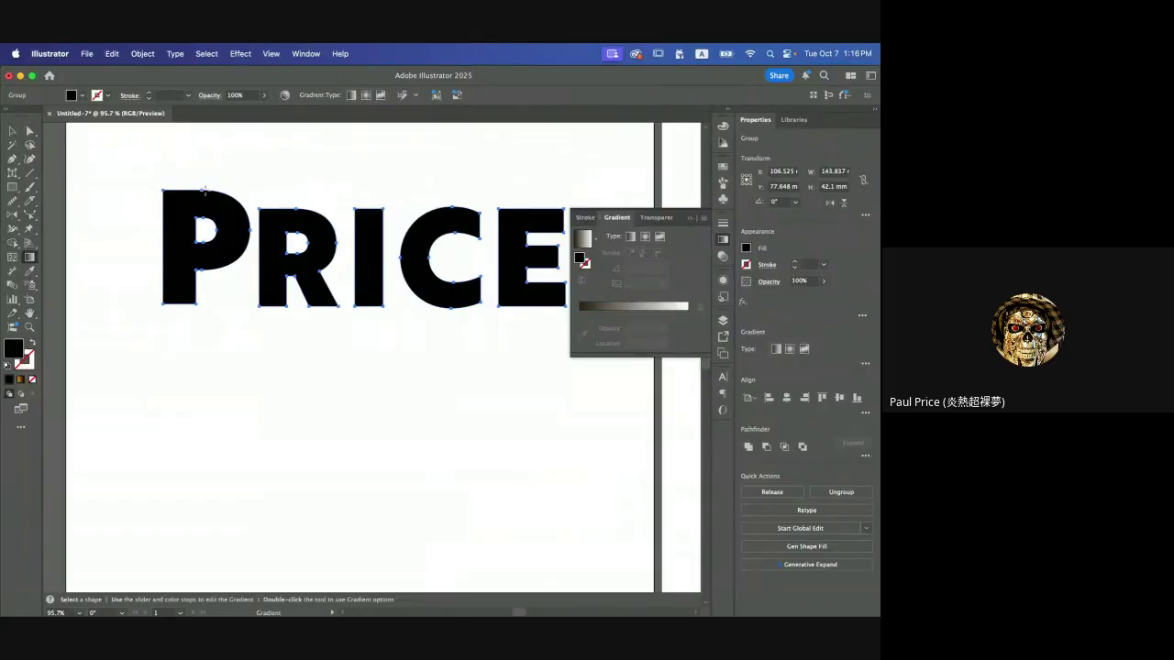
scroll(205, 192, up, 5)
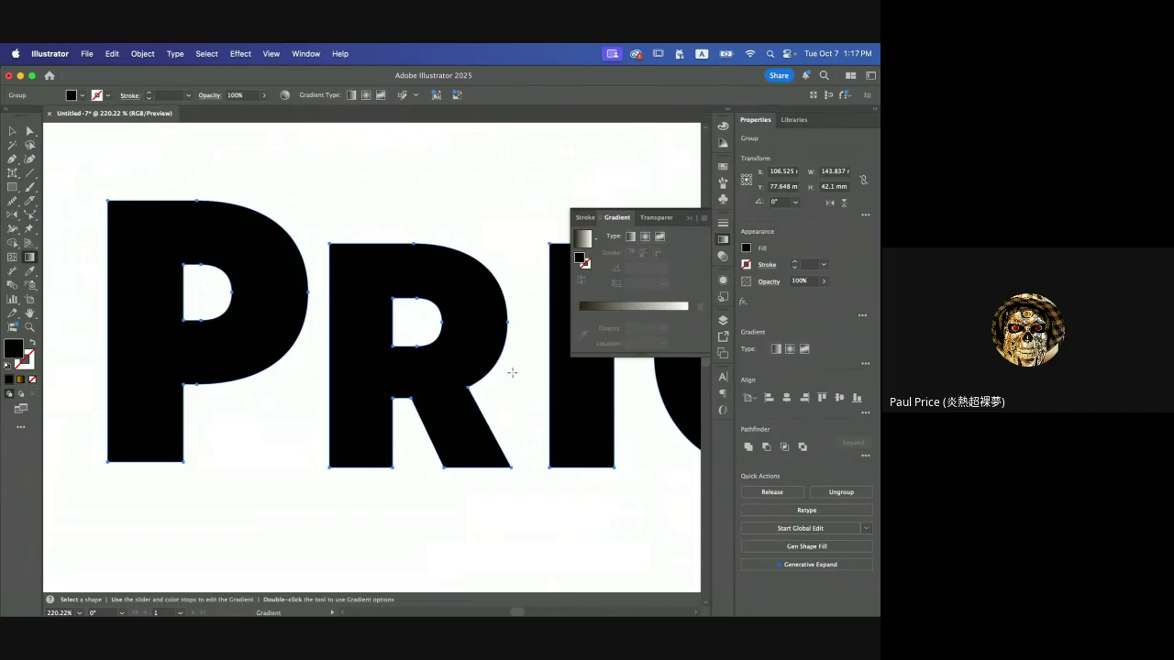
scroll(208, 186, left, 4)
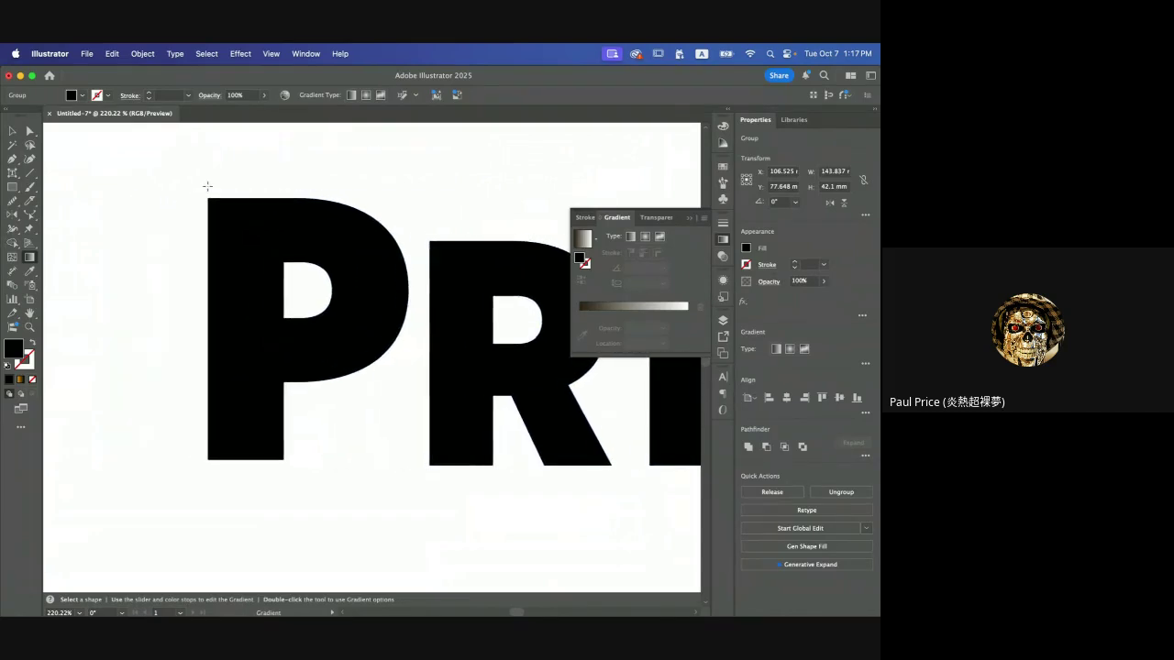
scroll(170, 183, down, 5)
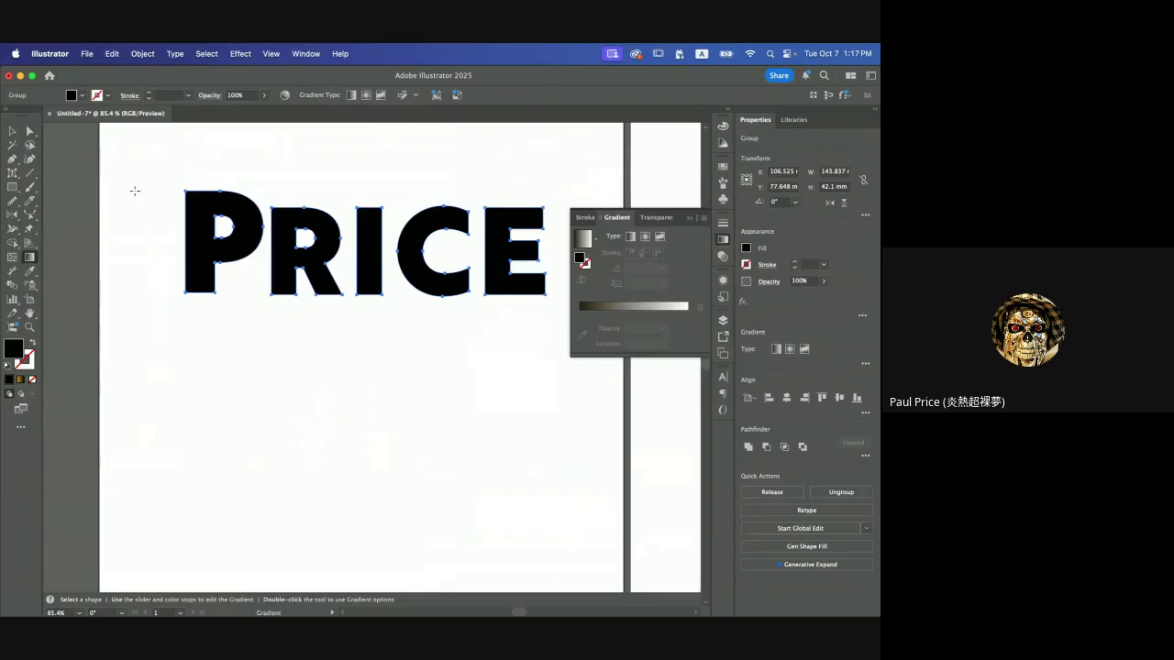
- Ungroup the outlined PRICE lettering into separate letter shapes
click(12, 131)
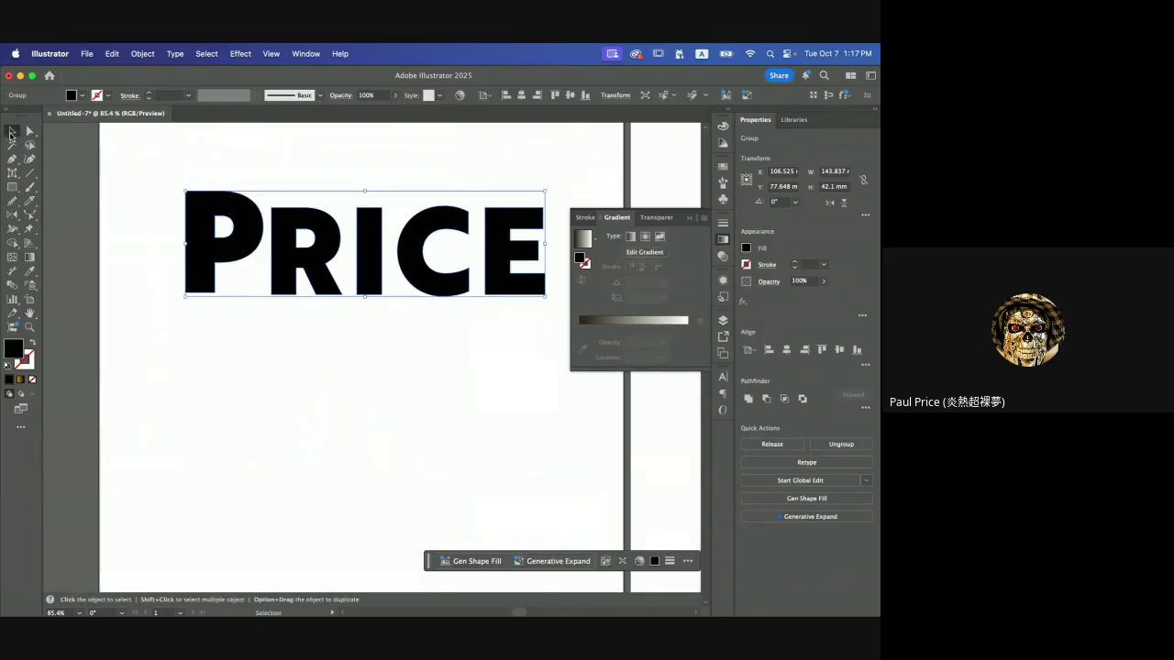
right_click(328, 243)
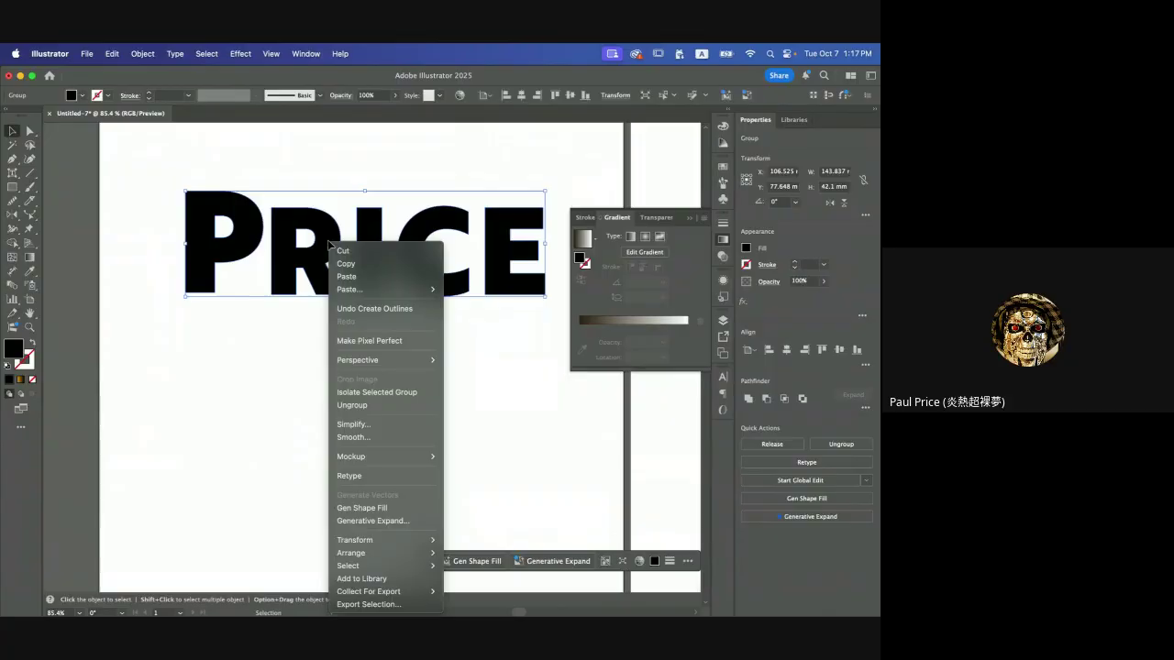
click(368, 404)
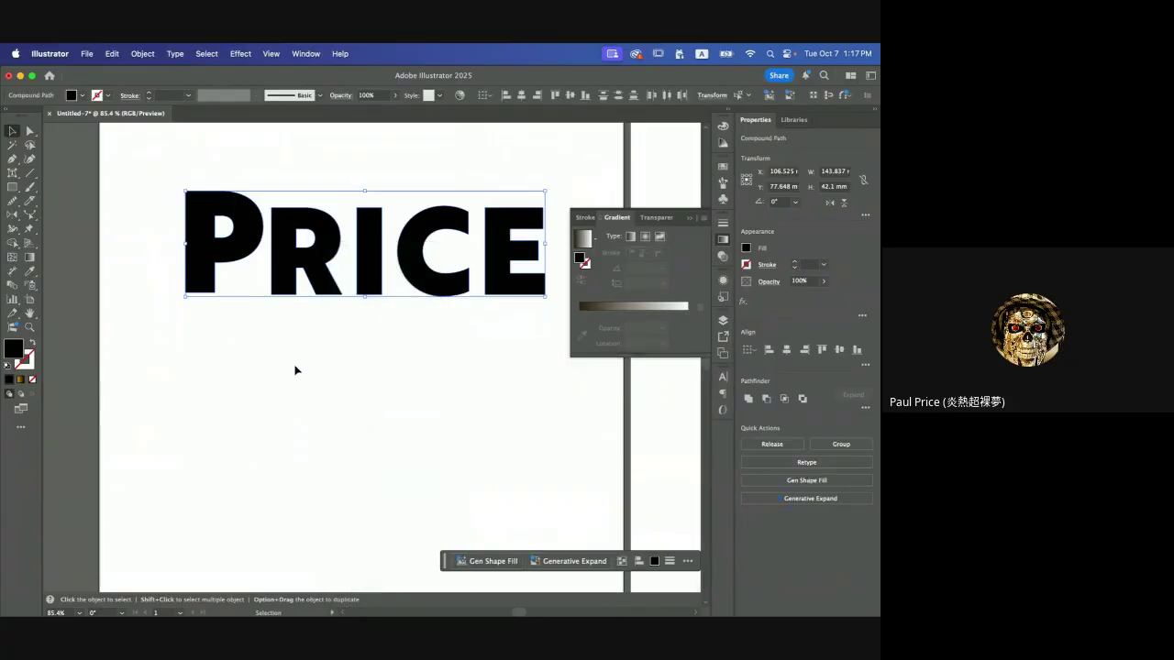
- Select the outlined letters of PRICE one at a time to check that each is an independent object
click(295, 369)
click(253, 243)
click(314, 256)
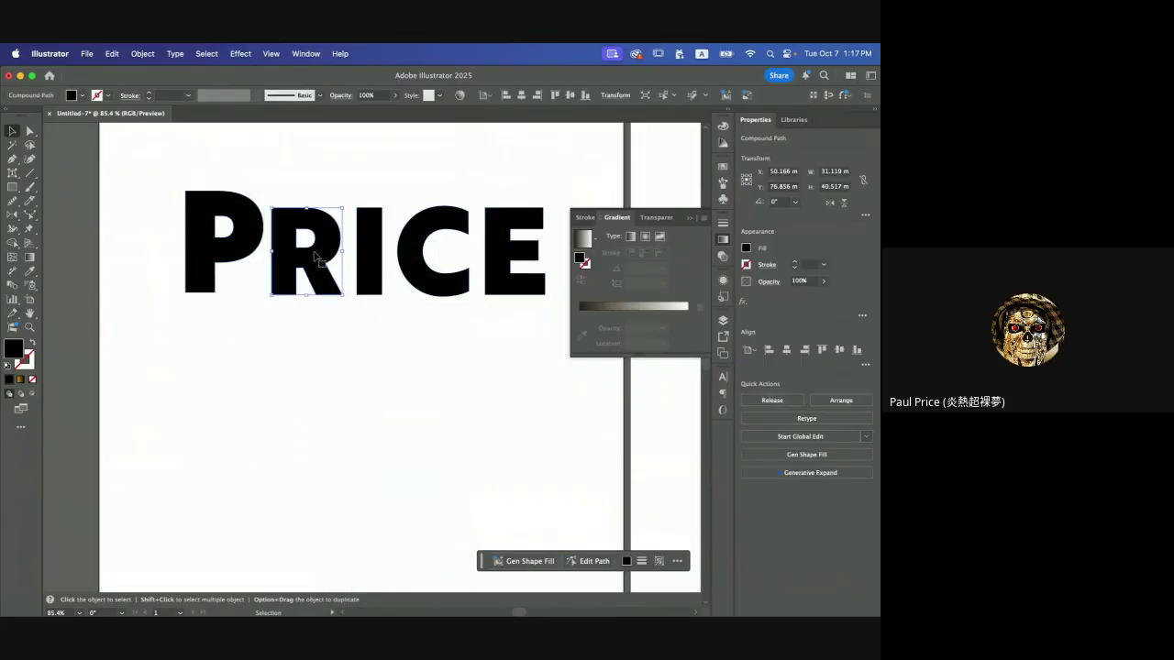
click(417, 258)
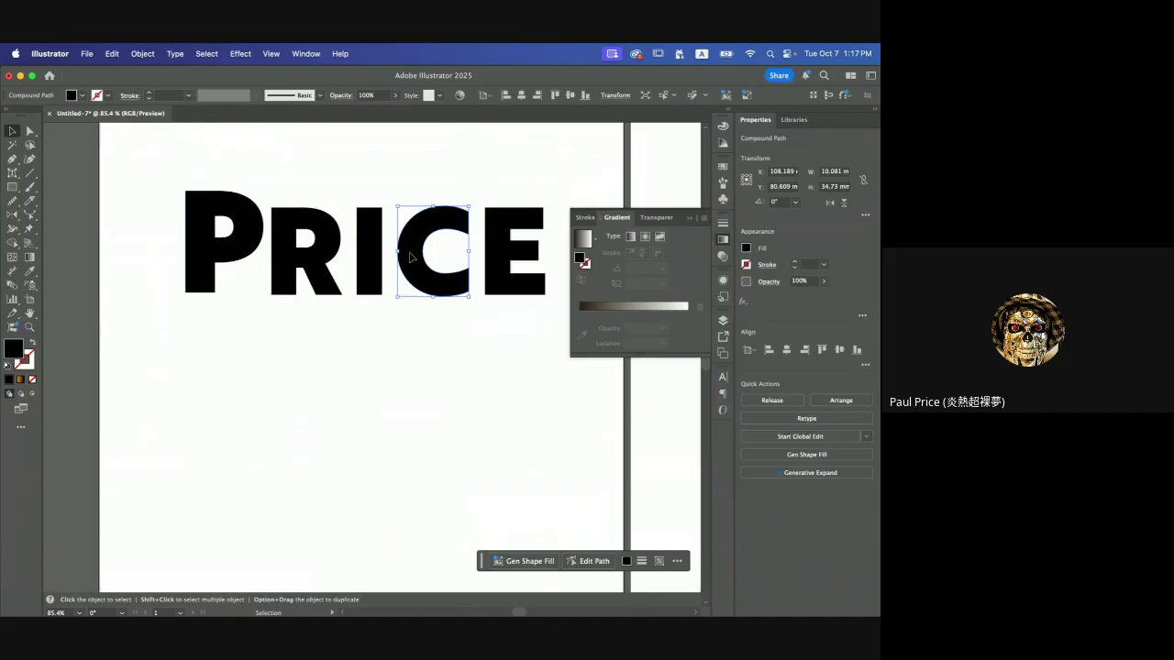
click(498, 261)
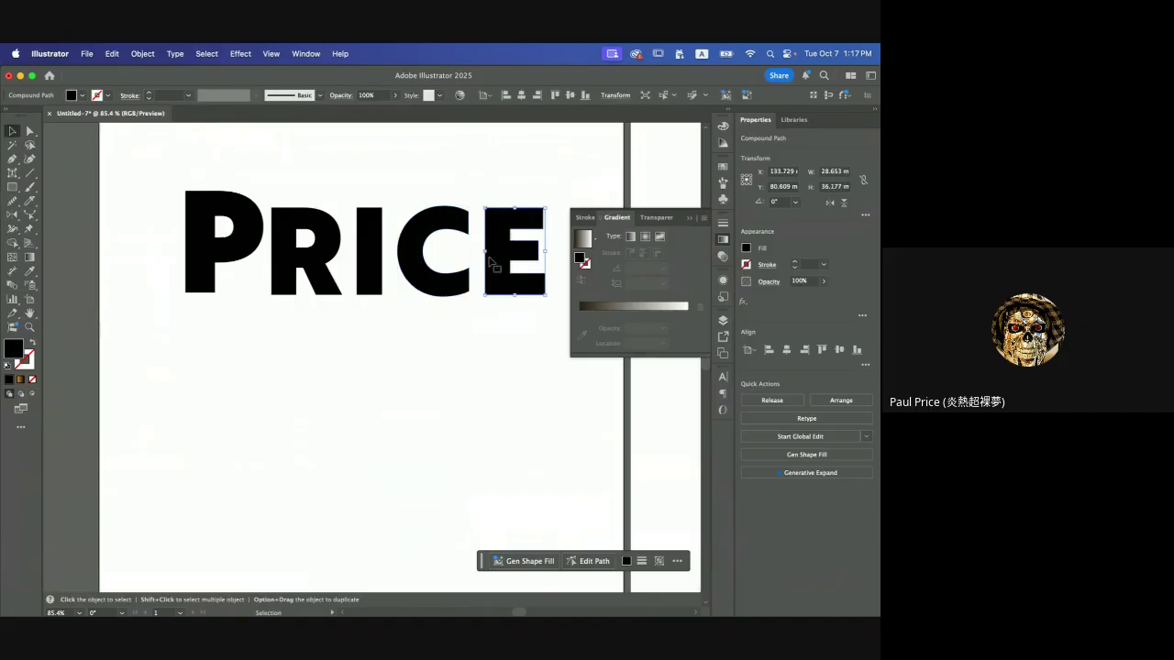
click(432, 231)
click(367, 235)
click(296, 226)
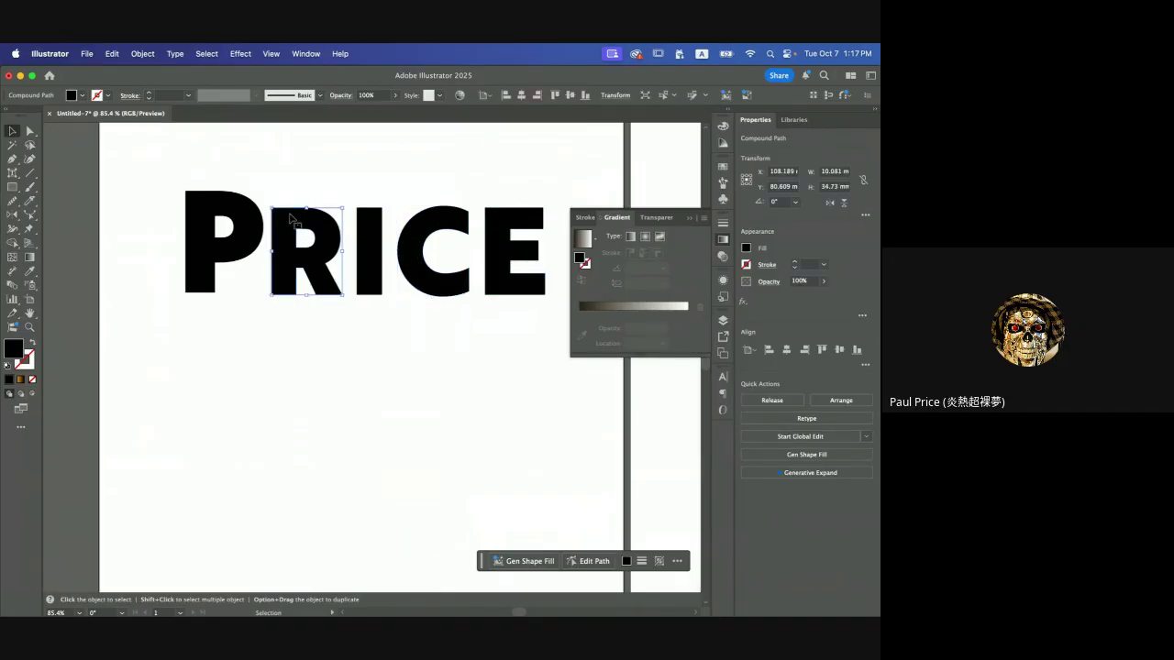
- Release the compound path of the outlined letter P so its counter becomes a separate shape
click(257, 226)
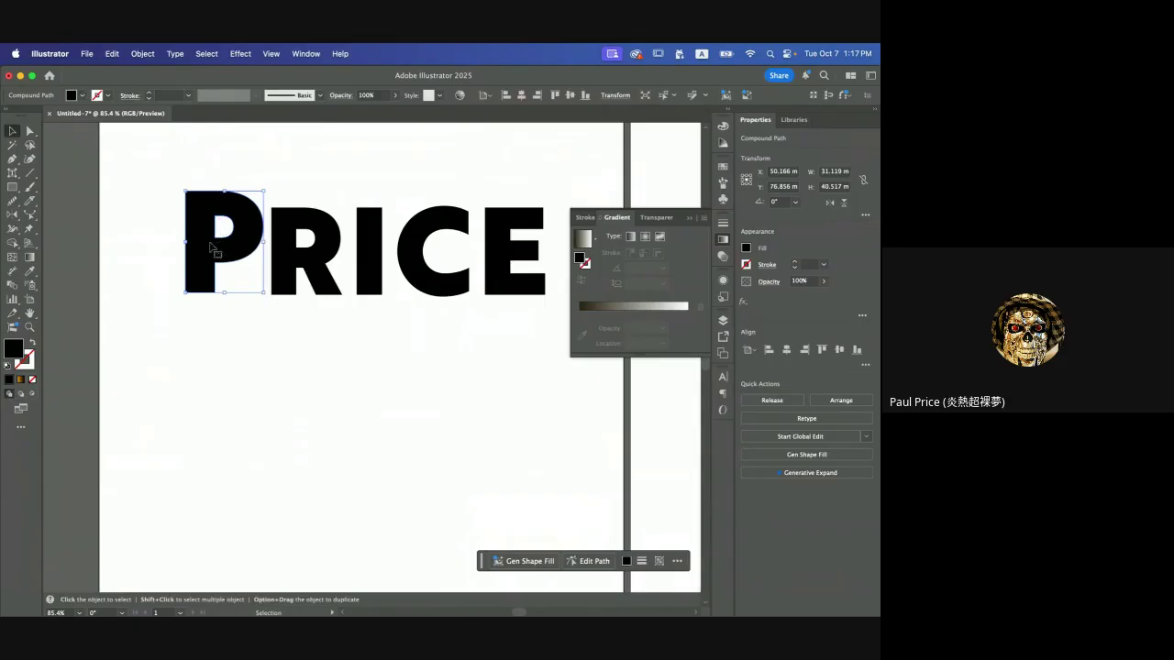
click(314, 254)
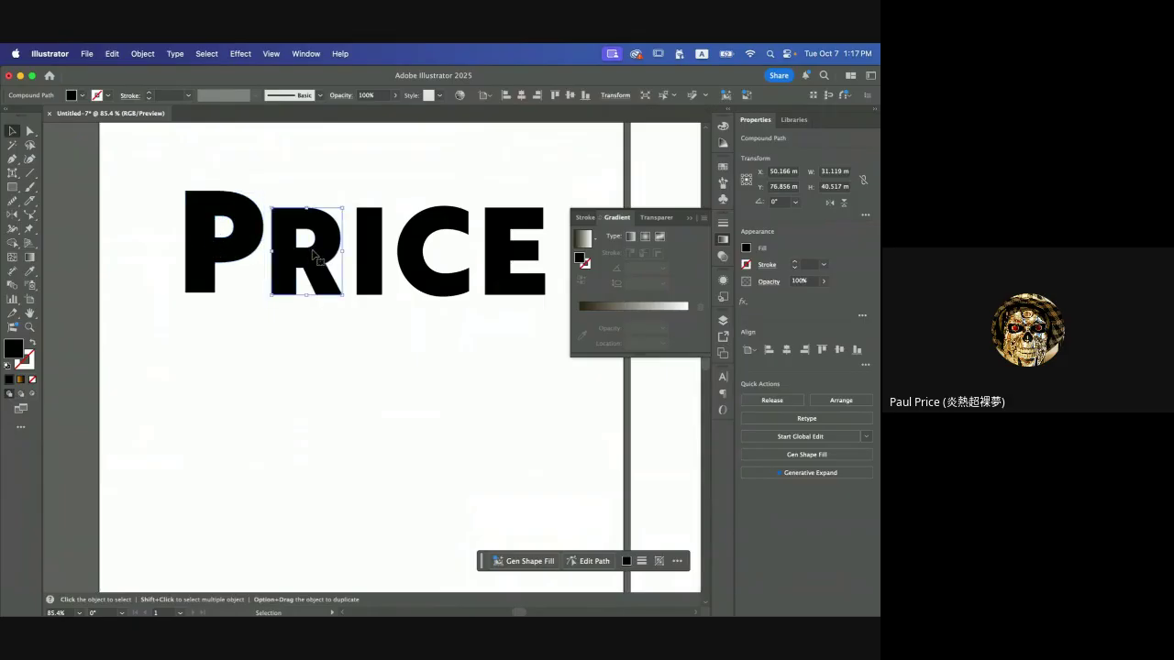
click(242, 226)
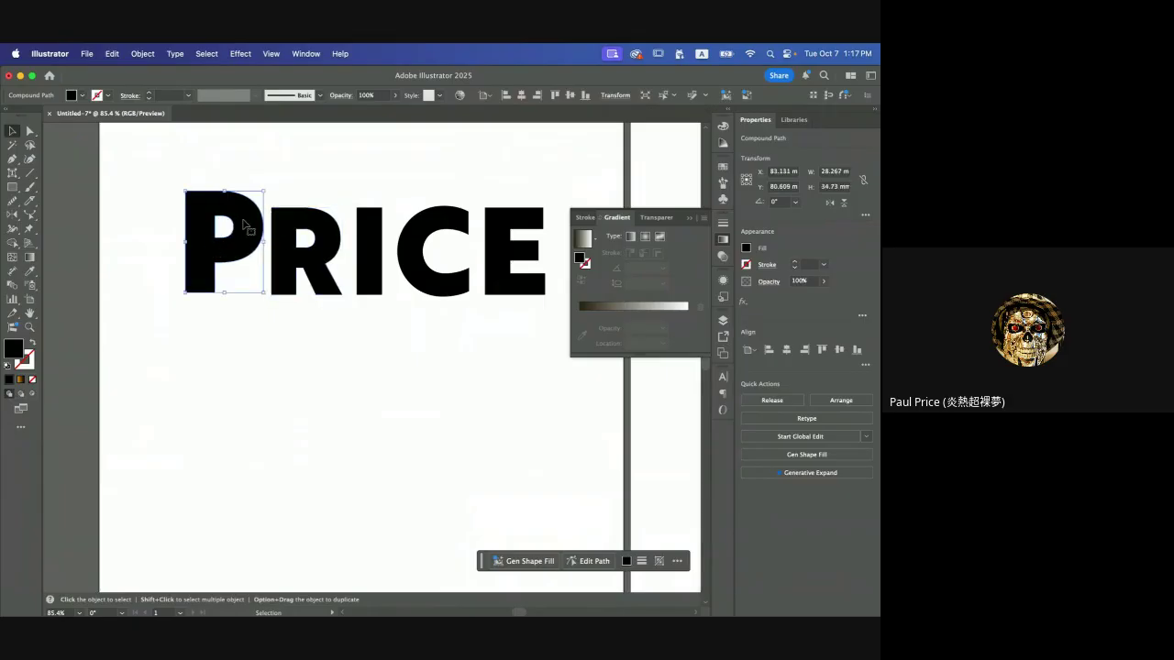
scroll(207, 242, up, 3)
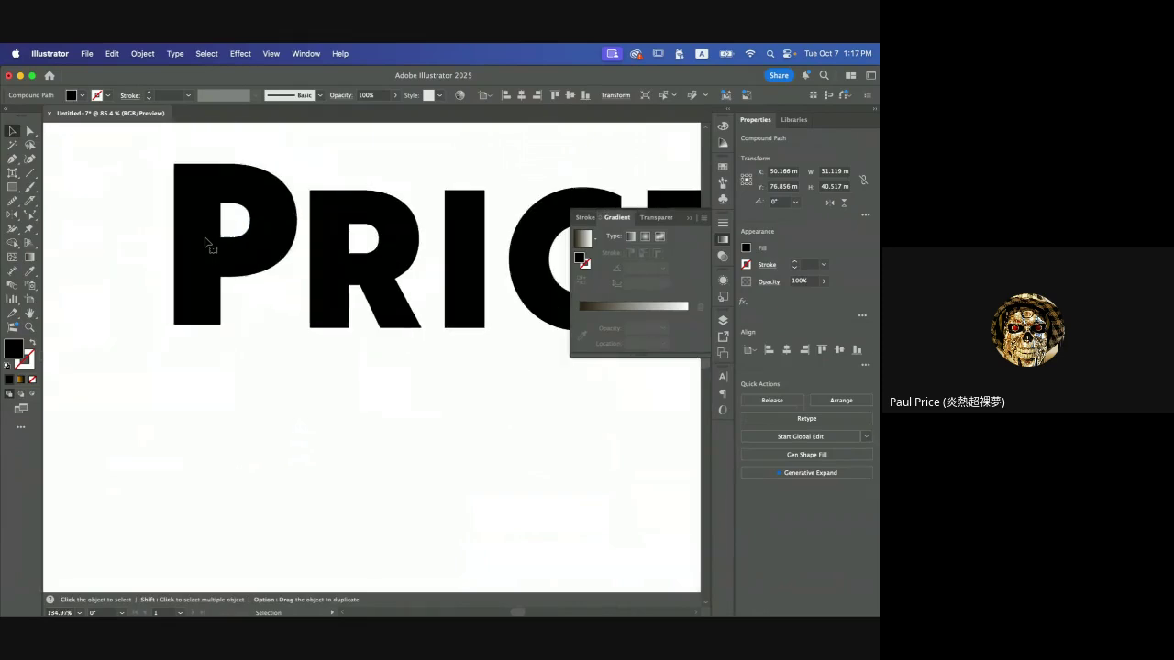
right_click(213, 238)
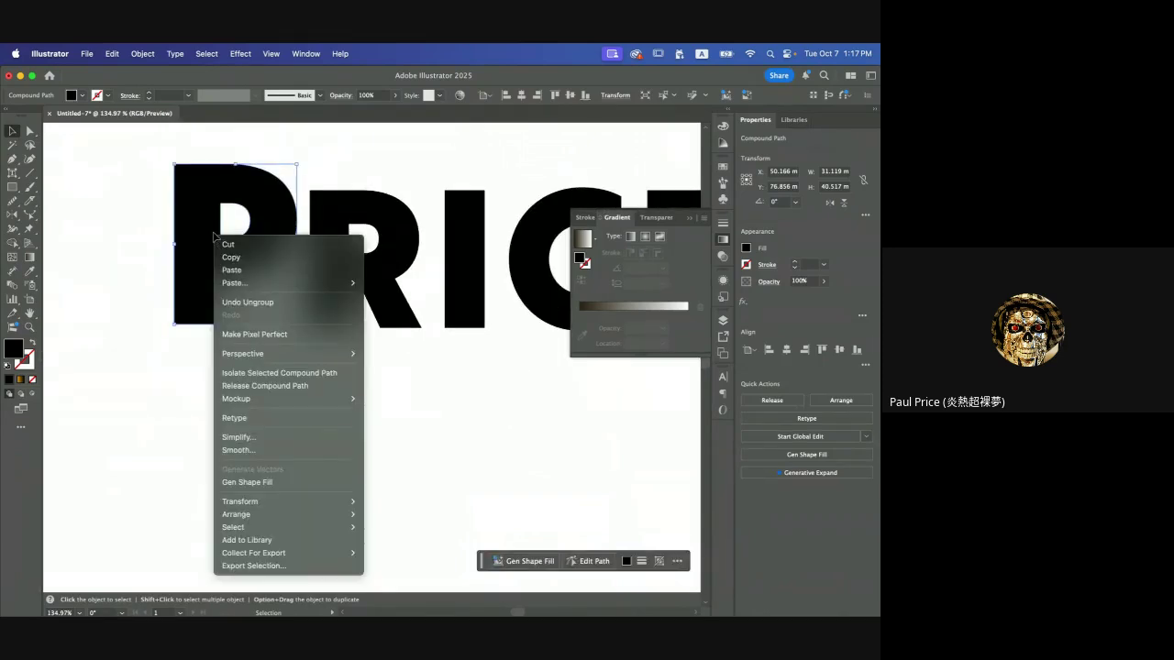
click(253, 386)
click(304, 349)
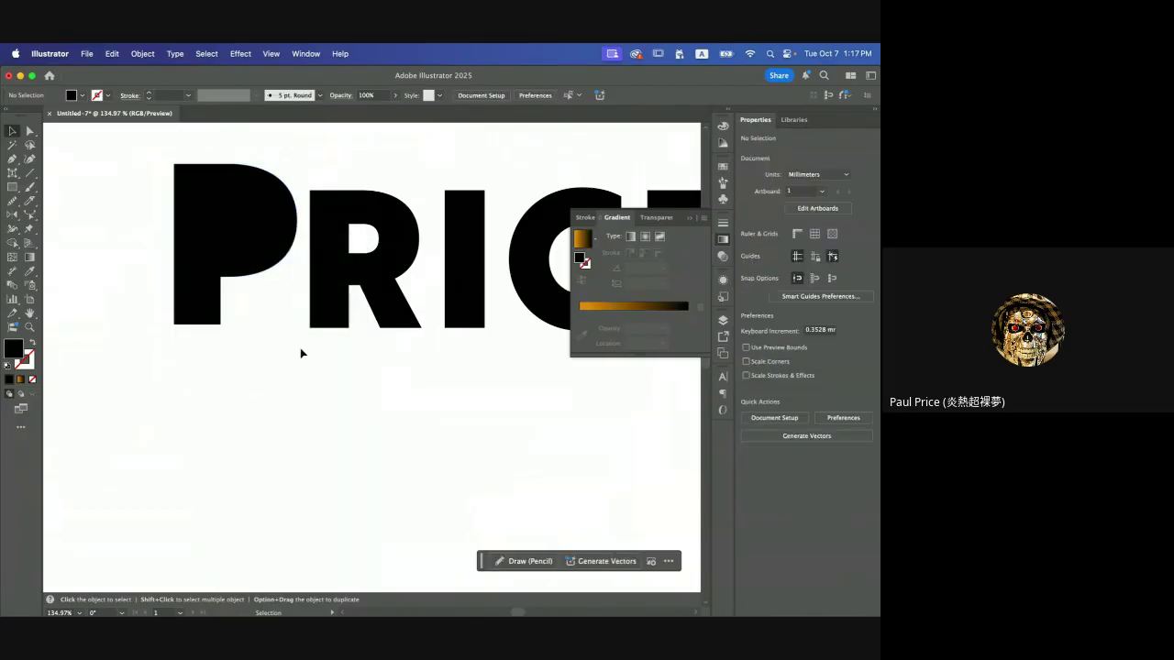
- Release the compound path of the outlined letter R
click(323, 283)
right_click(323, 282)
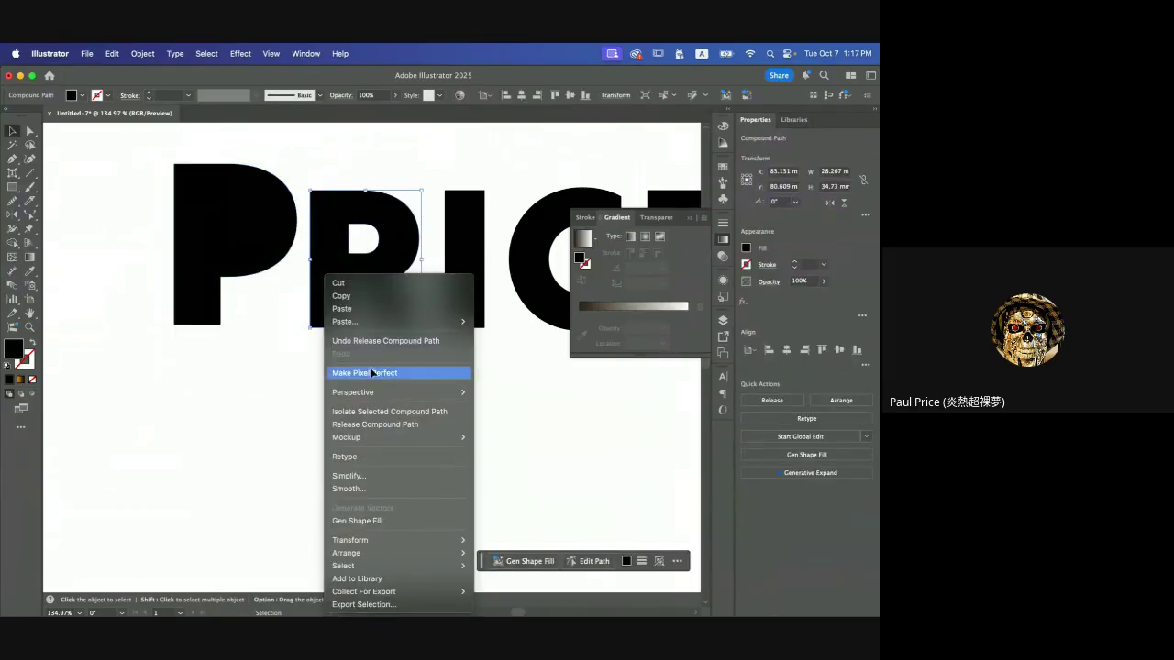
click(374, 424)
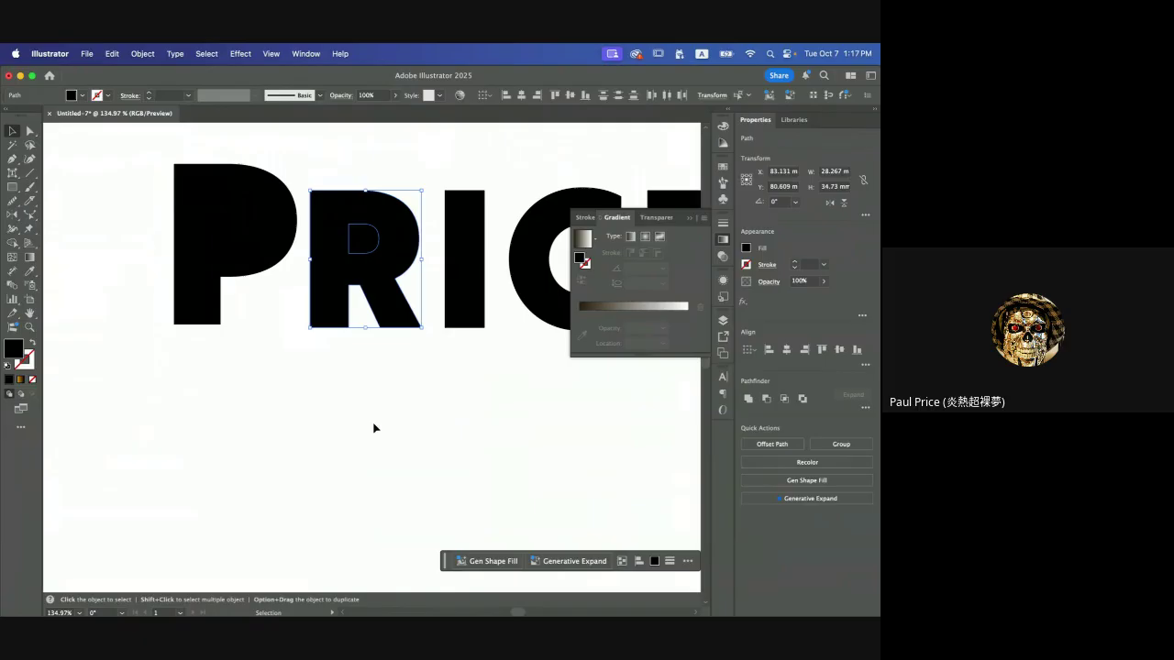
click(401, 357)
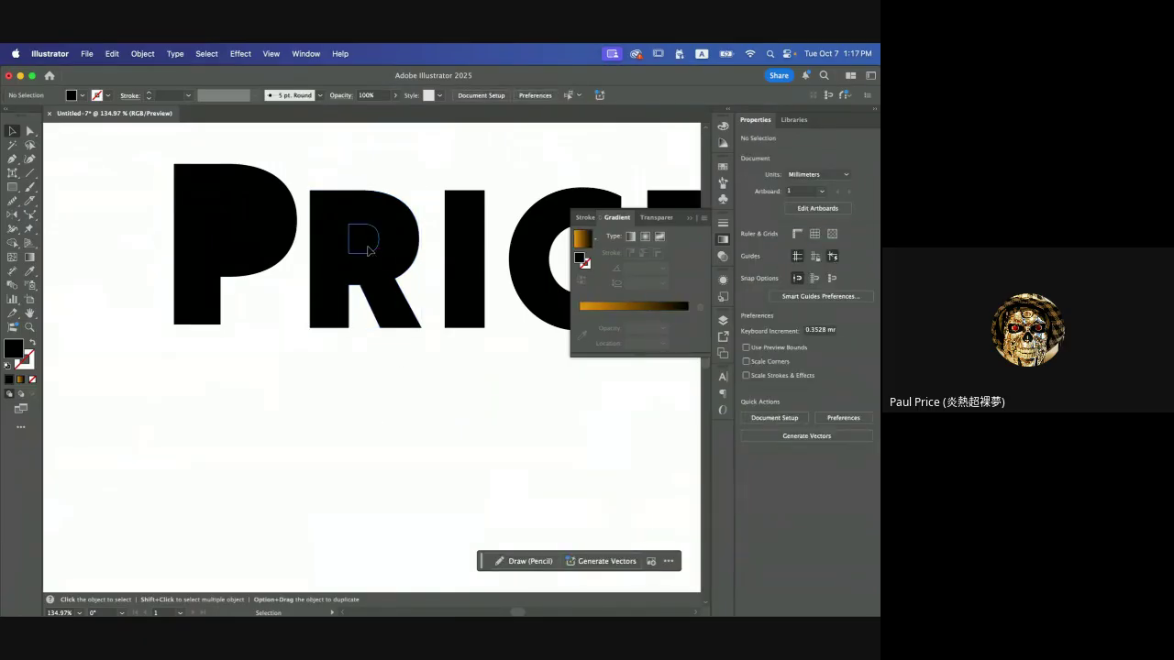
- Pull the counter shapes out of the R and P, delete them, and check the solid letters
drag(367, 249, 429, 170)
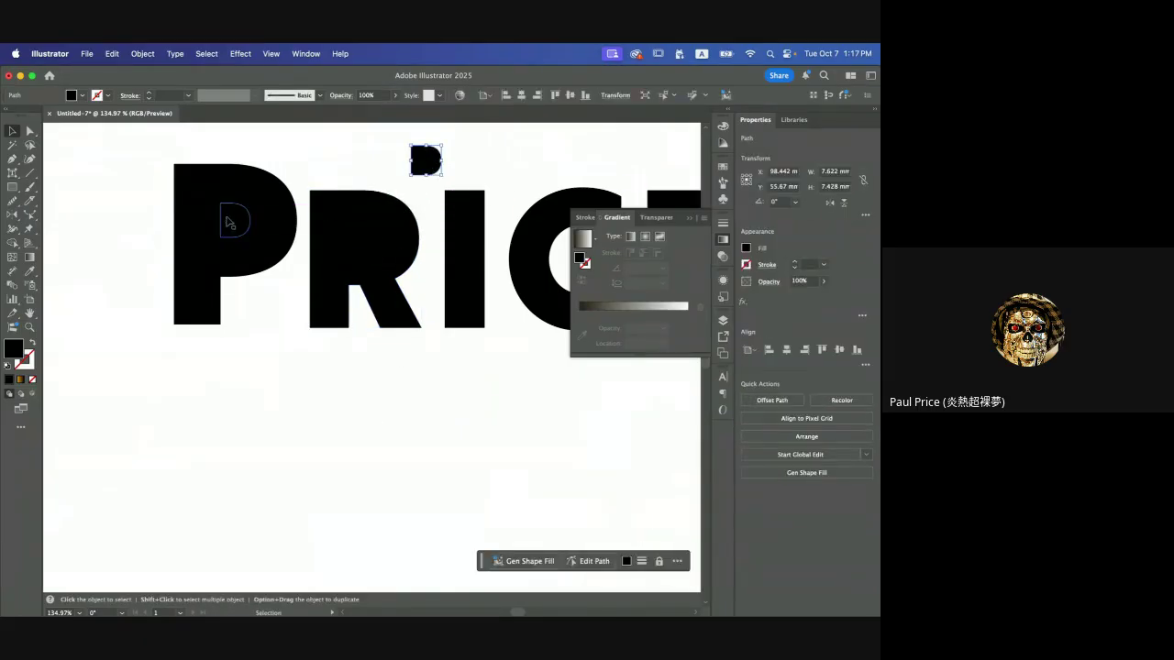
drag(229, 221, 430, 163)
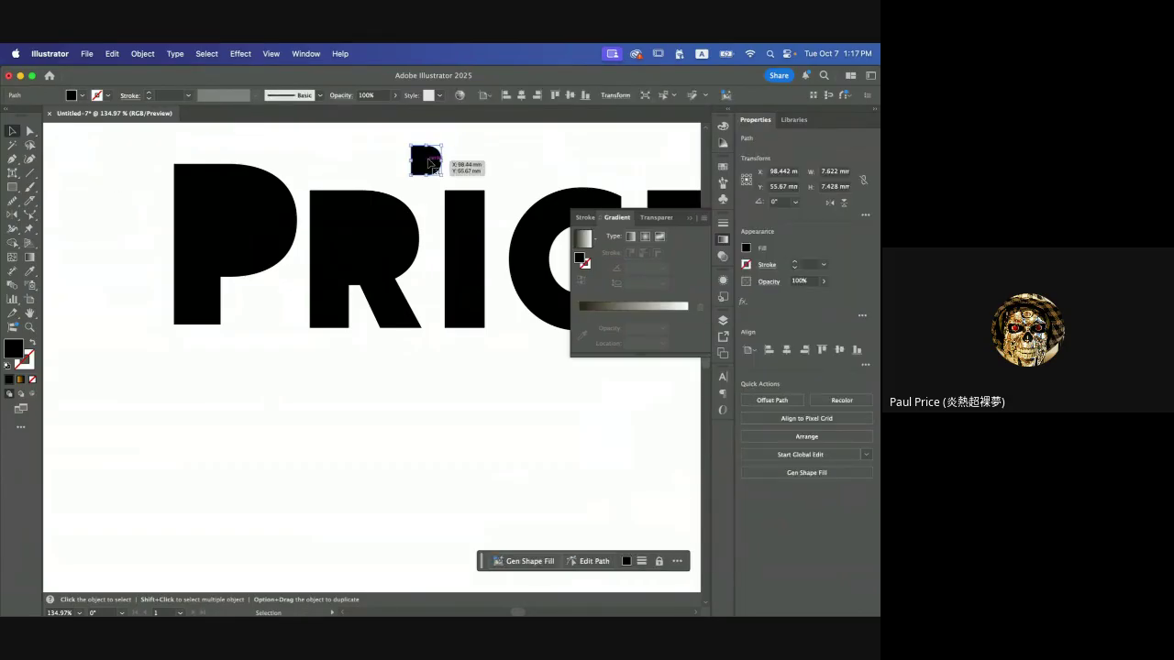
key(Delete)
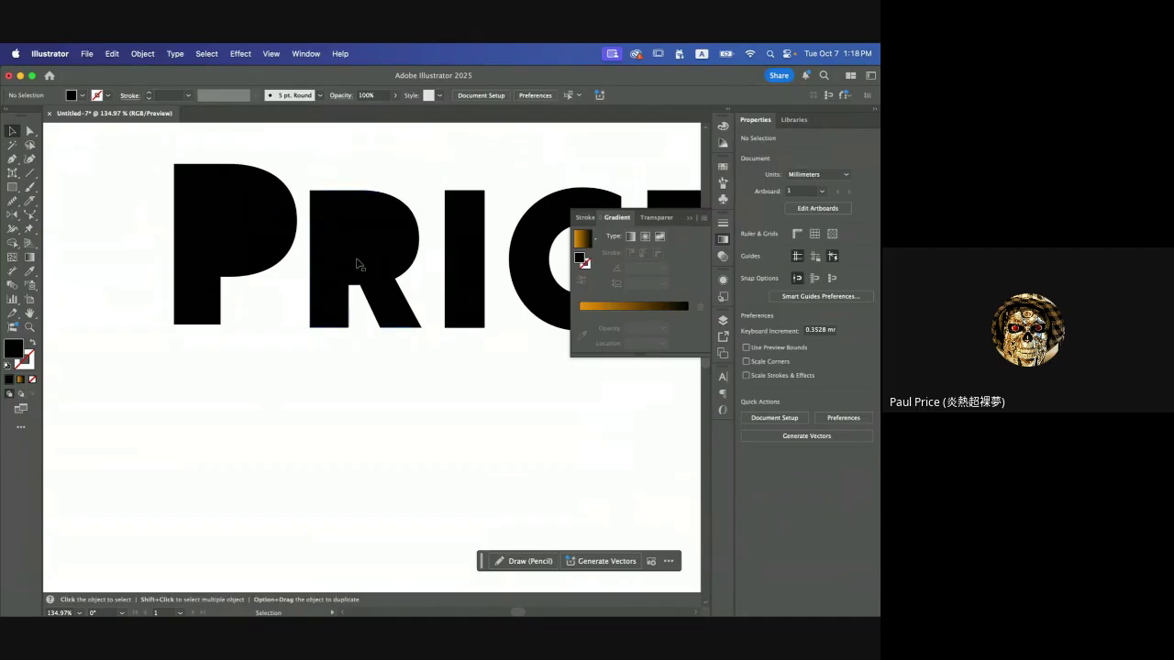
click(364, 254)
click(272, 246)
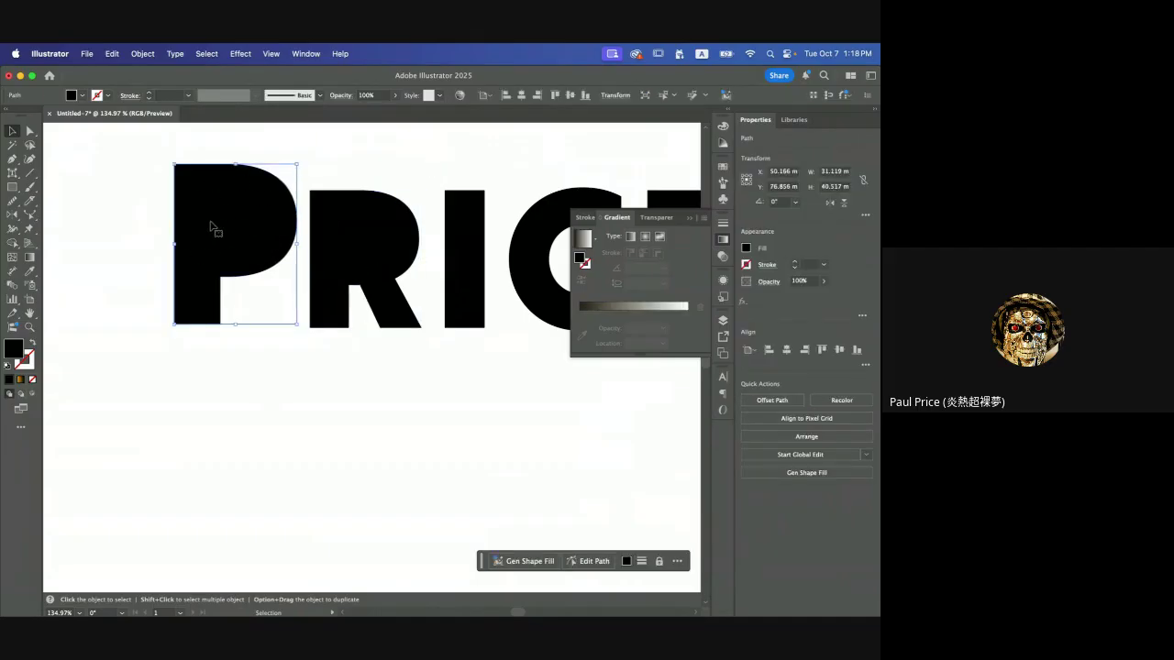
click(293, 303)
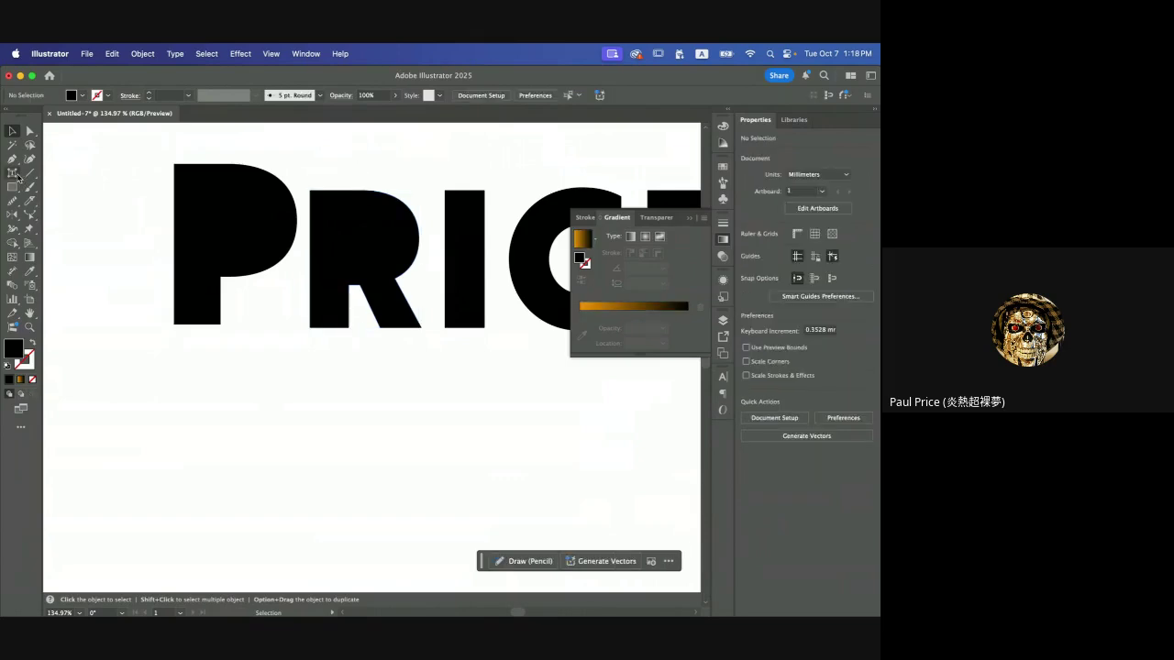
- Draw a five-pointed star about 15 mm wide over the P's bowl and fill it with off-white #fcfbfa
click(12, 189)
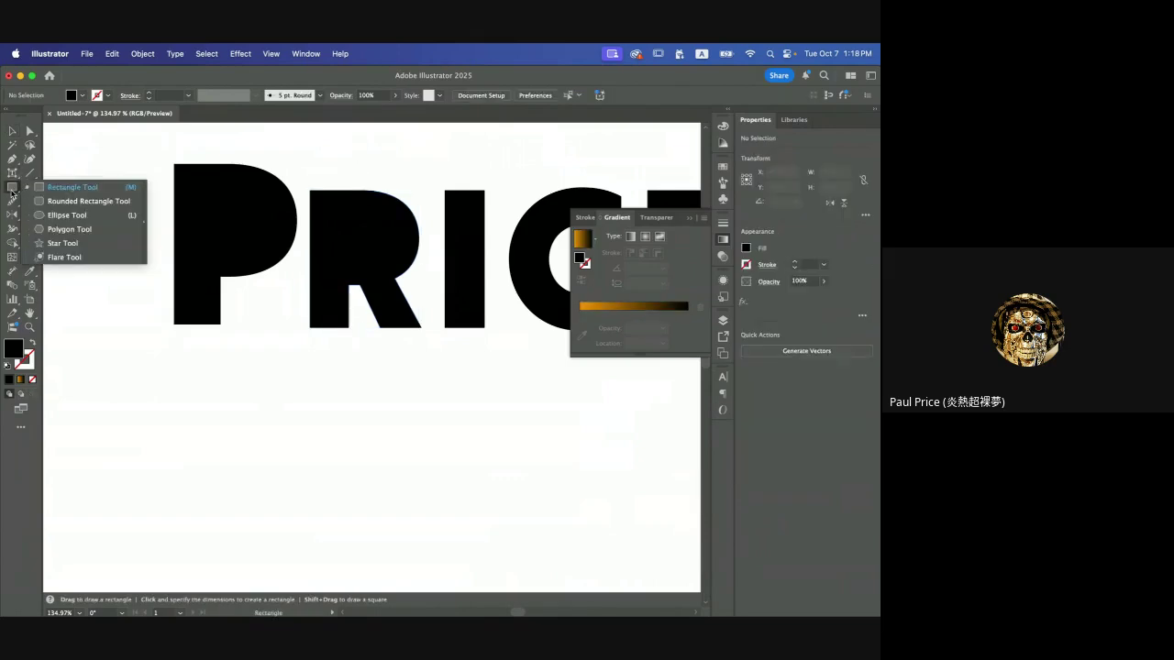
click(75, 246)
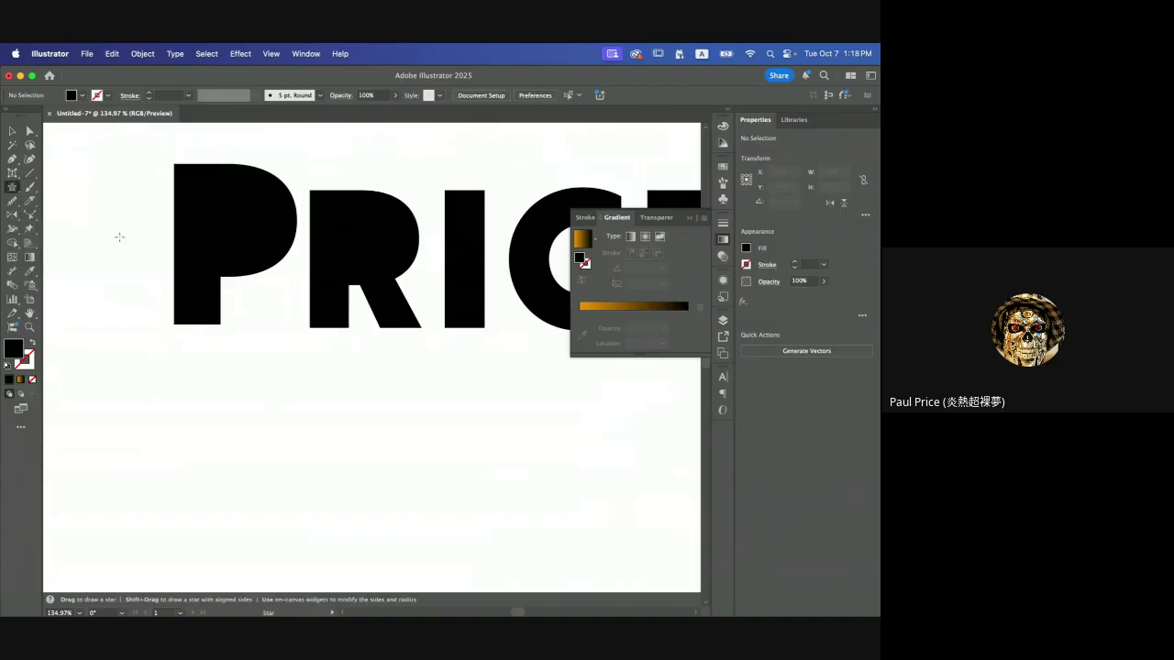
drag(227, 210, 252, 242)
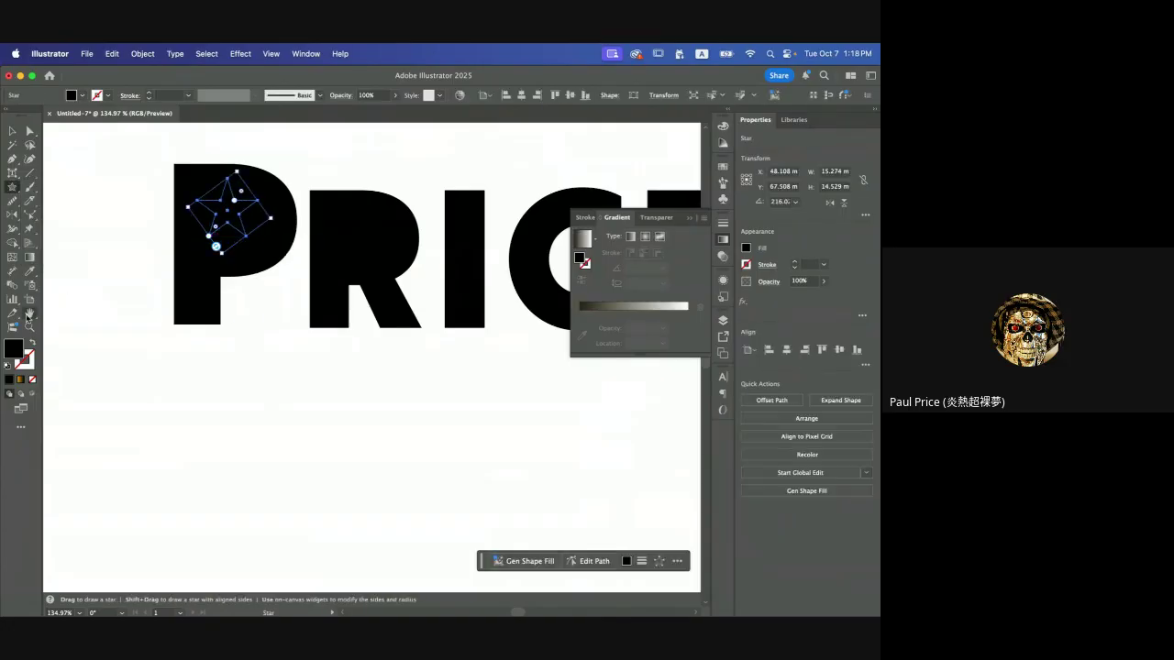
double_click(14, 348)
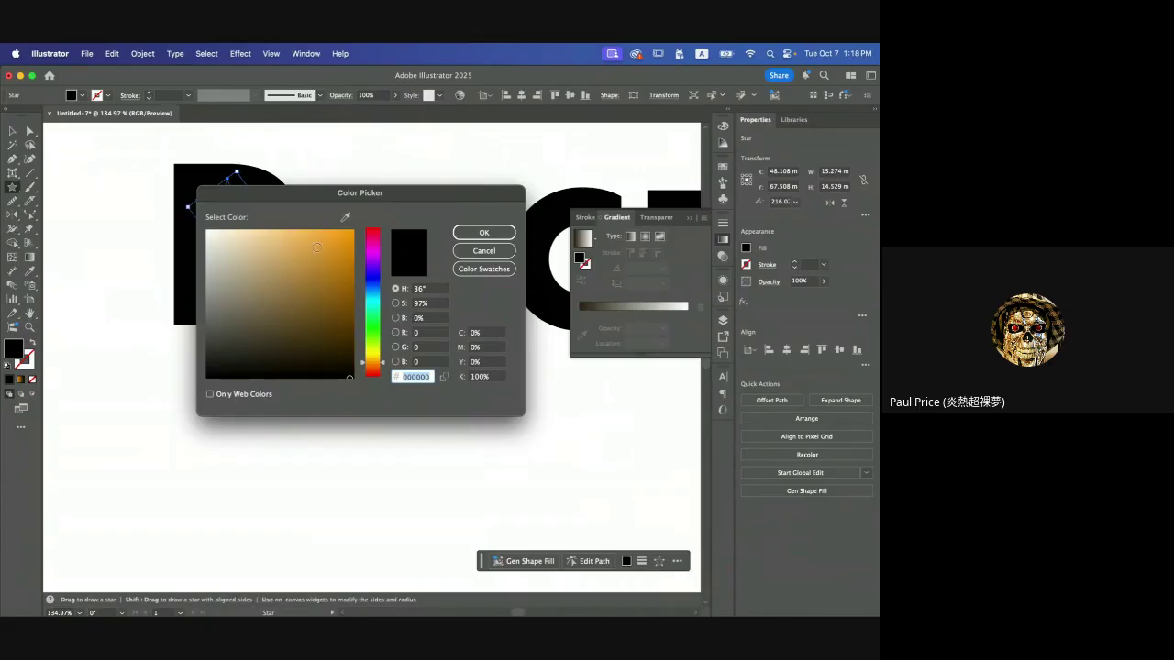
click(207, 230)
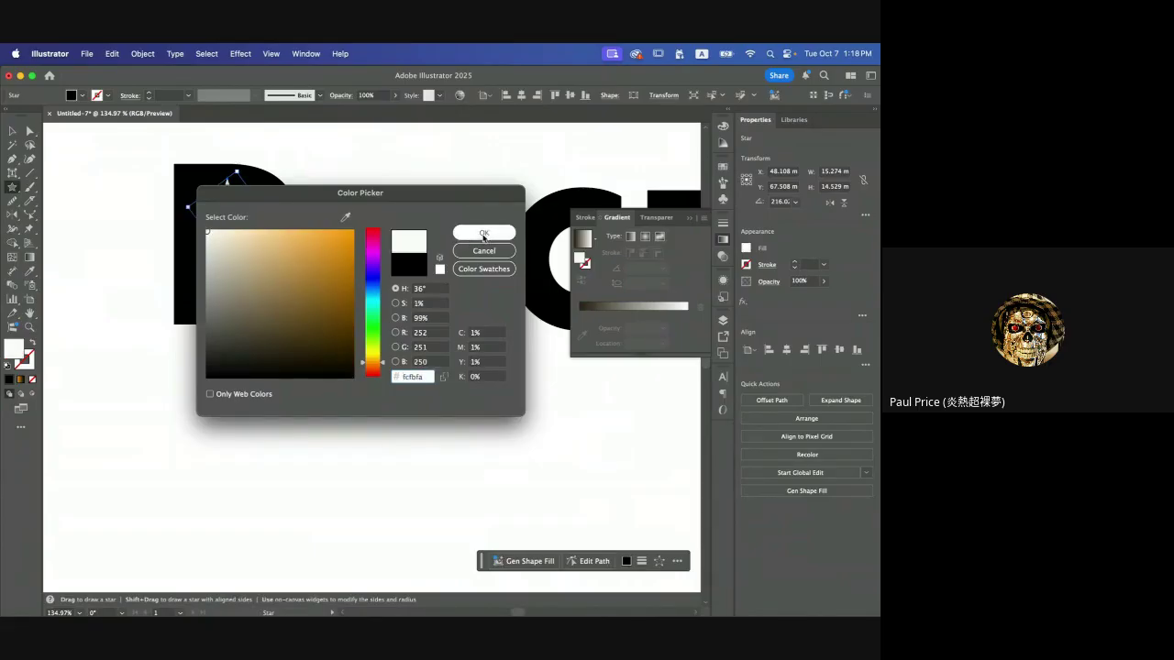
click(483, 235)
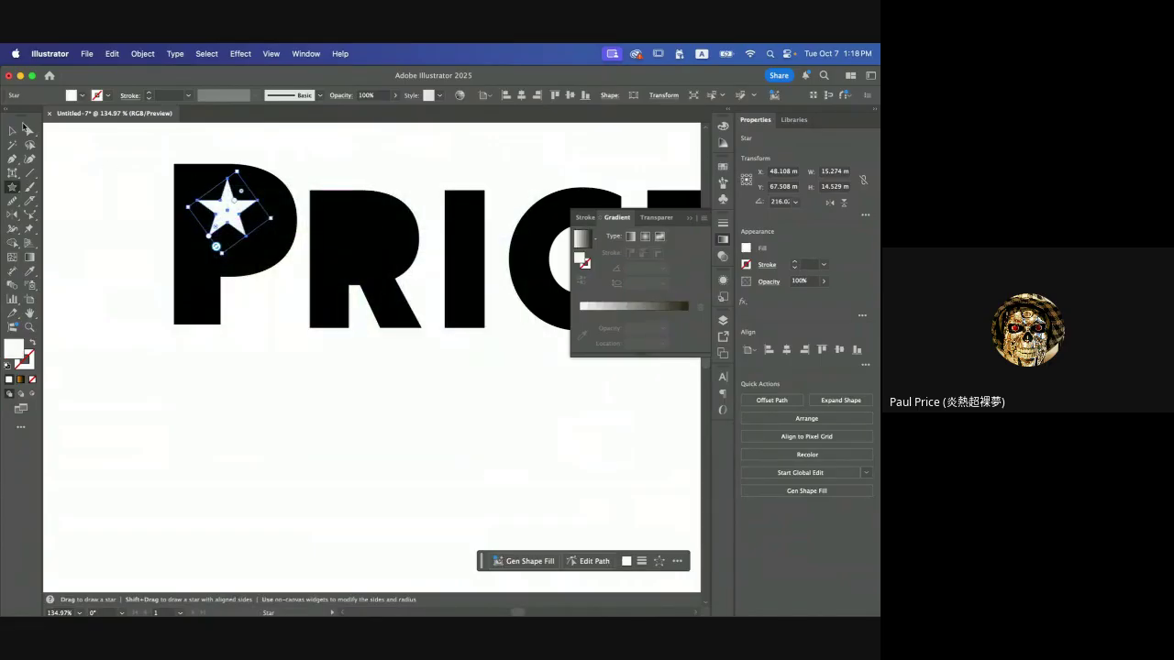
- Center the star in the P's bowl and place a copy of it over the R's bowl
key(v)
mouse_move(233, 220)
mouse_down()
mouse_move(254, 220)
mouse_move(197, 231)
mouse_move(238, 226)
mouse_up()
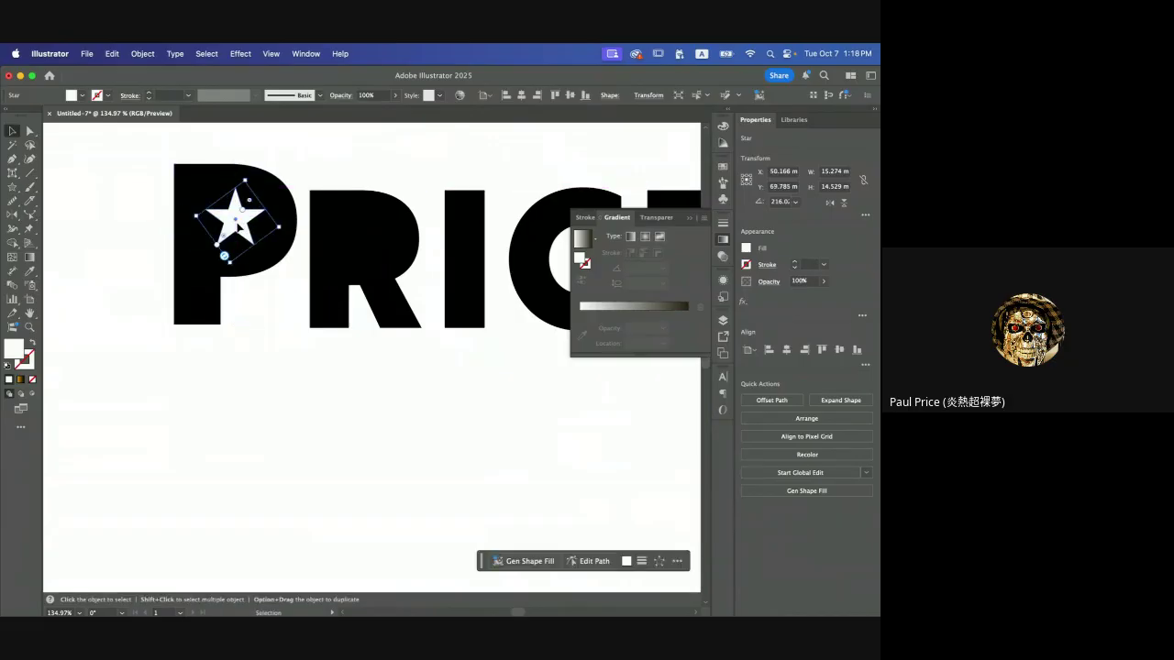
key(super+v)
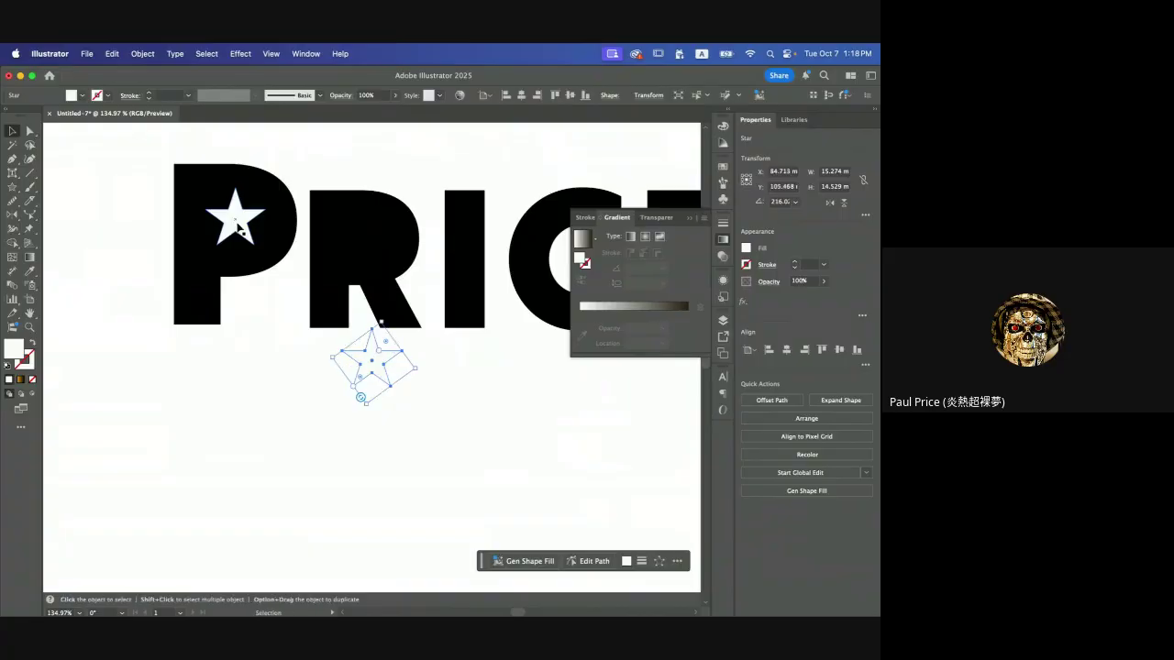
drag(361, 369, 351, 246)
- Select the P and its star separately and together to check that they are independent objects
click(233, 222)
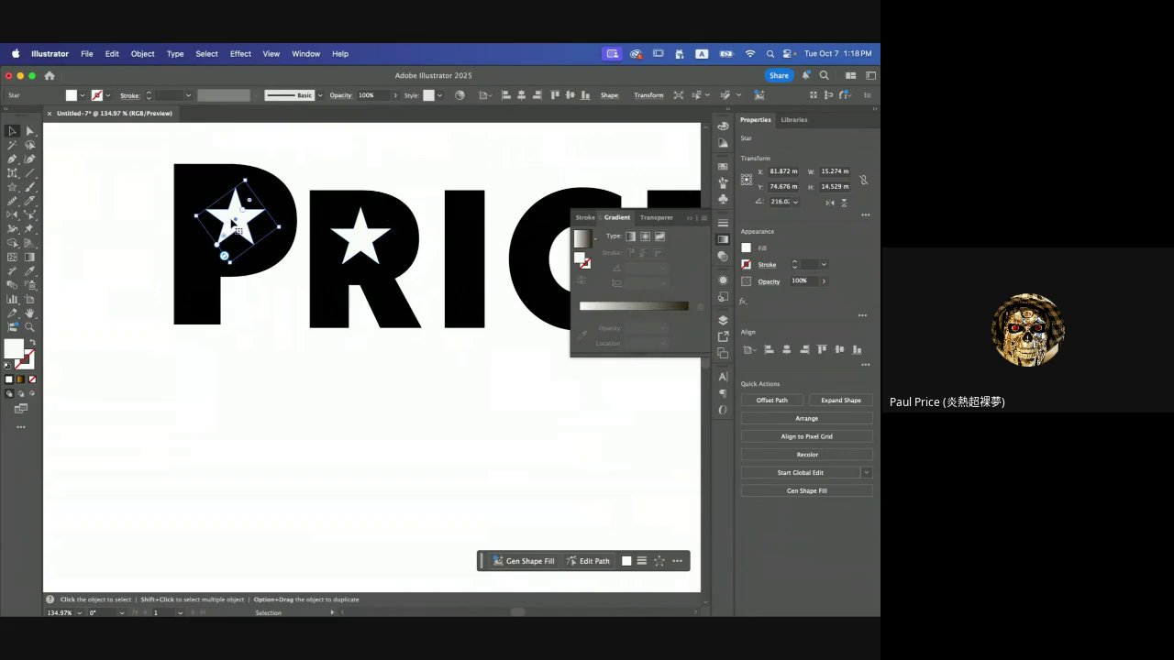
click(204, 189)
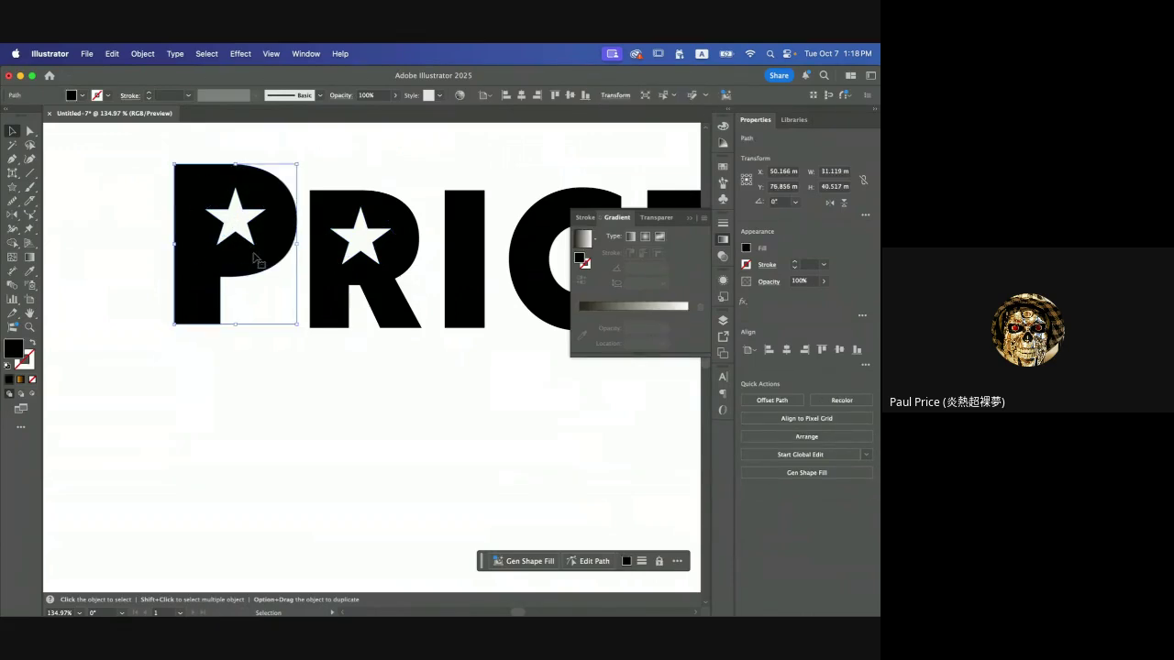
click(156, 207)
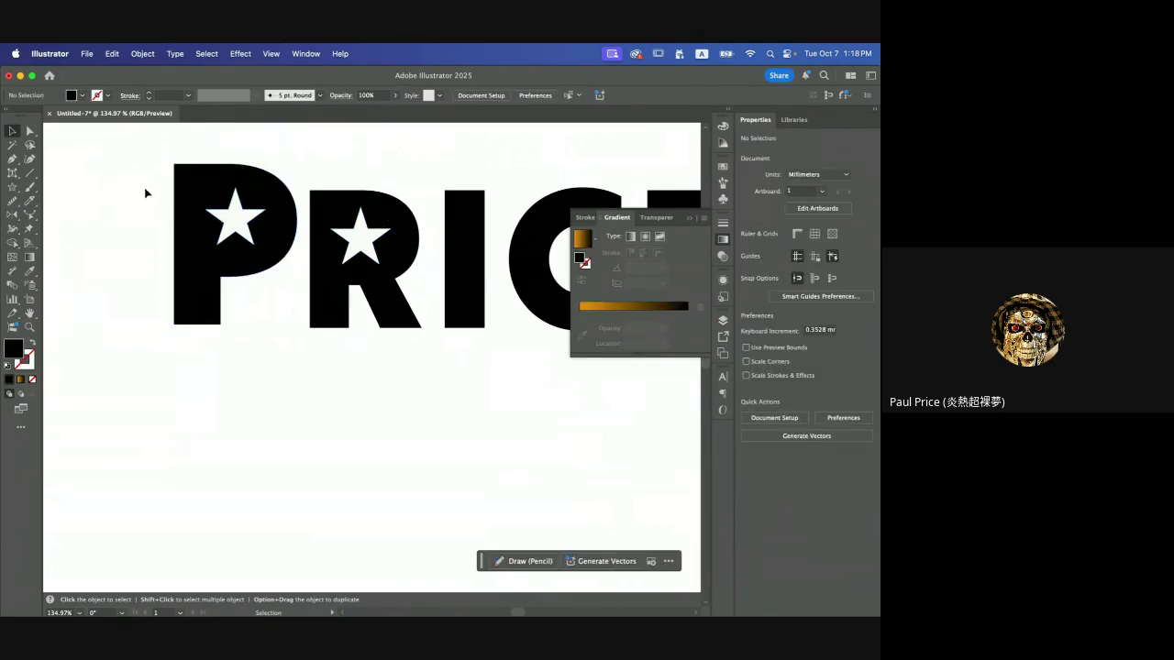
click(247, 235)
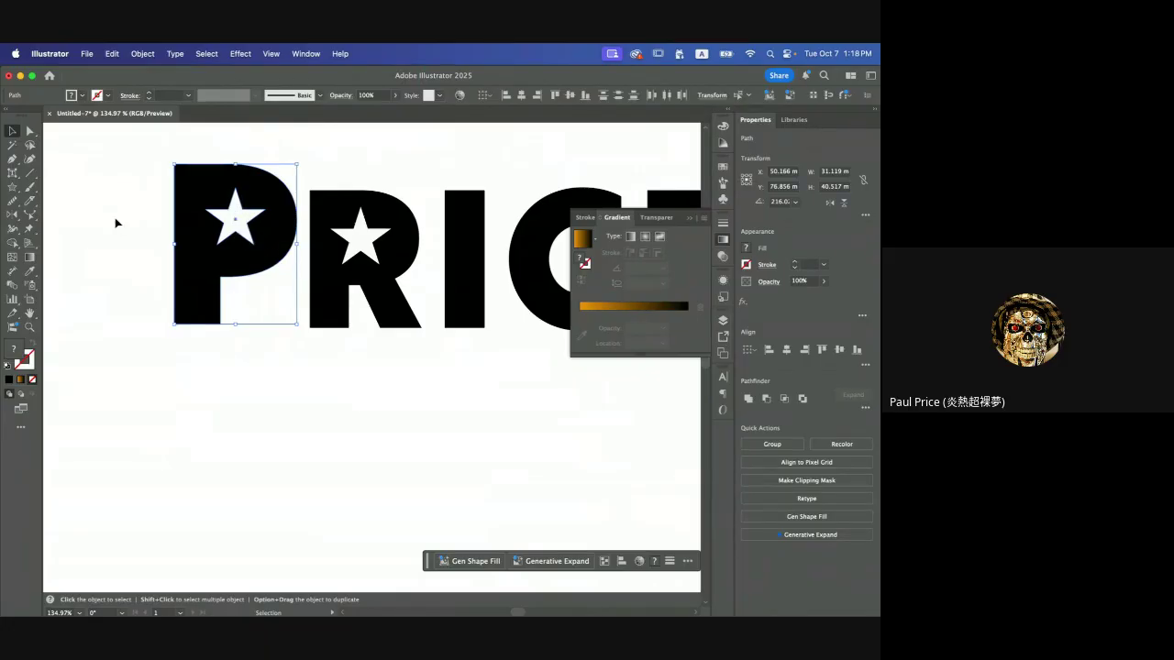
click(115, 220)
- Choose orange #e07c22 as the fill of the star in the P
click(240, 229)
double_click(15, 351)
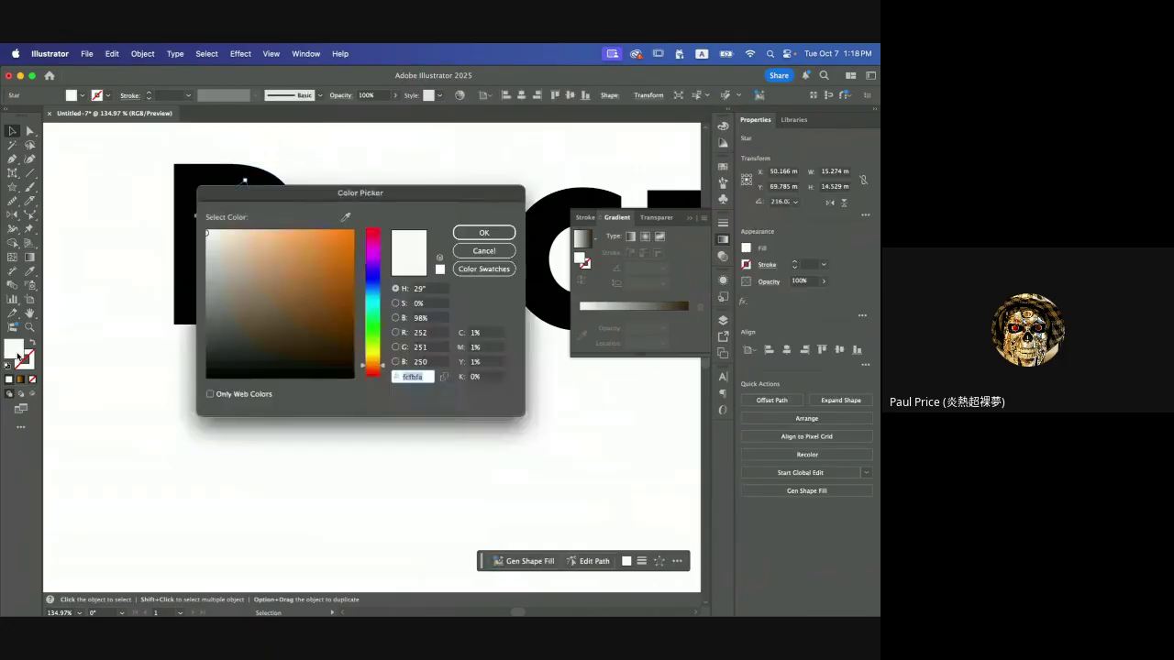
click(333, 246)
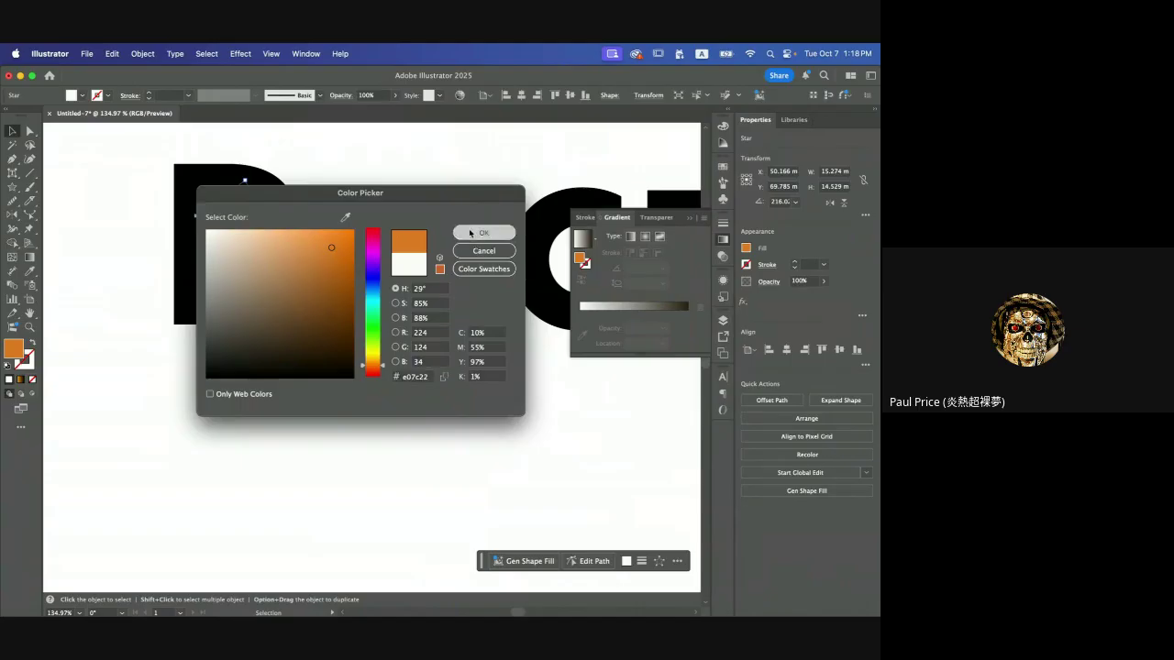
click(483, 232)
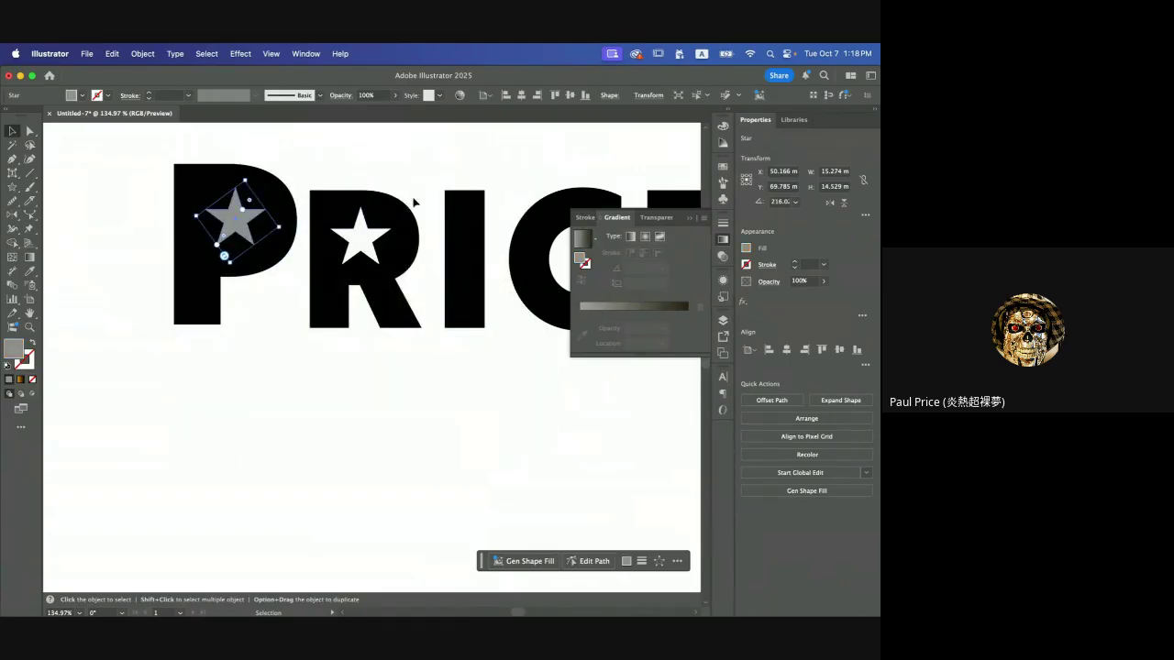
- Switch the color mode of the P's star from Grayscale to RGB
click(724, 134)
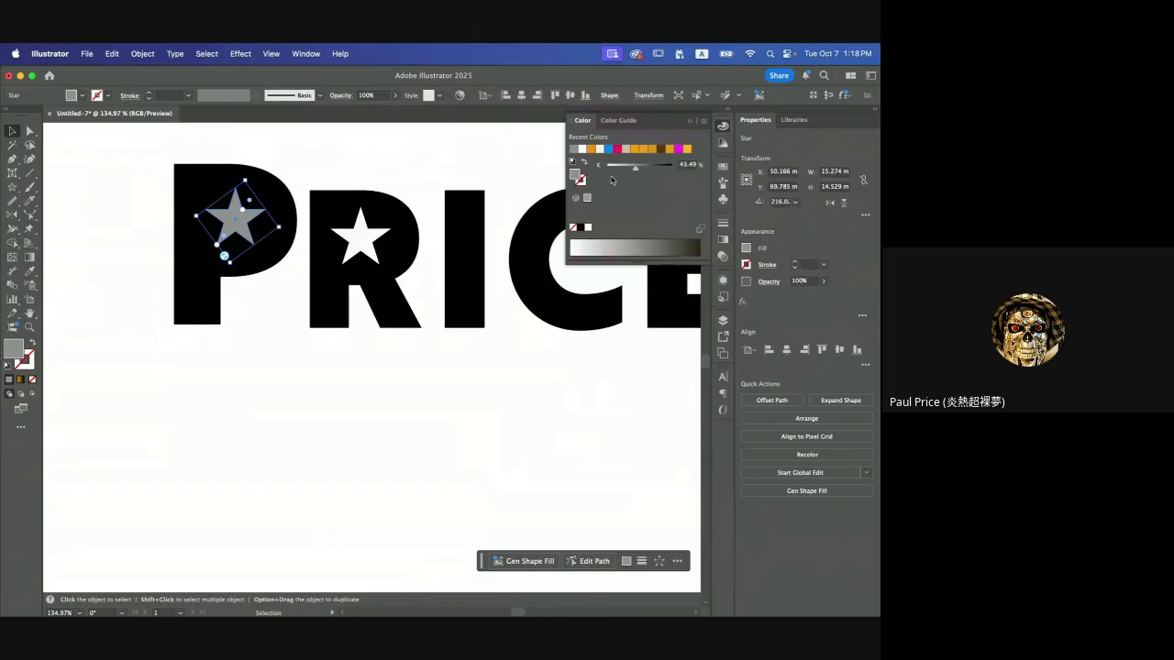
click(704, 121)
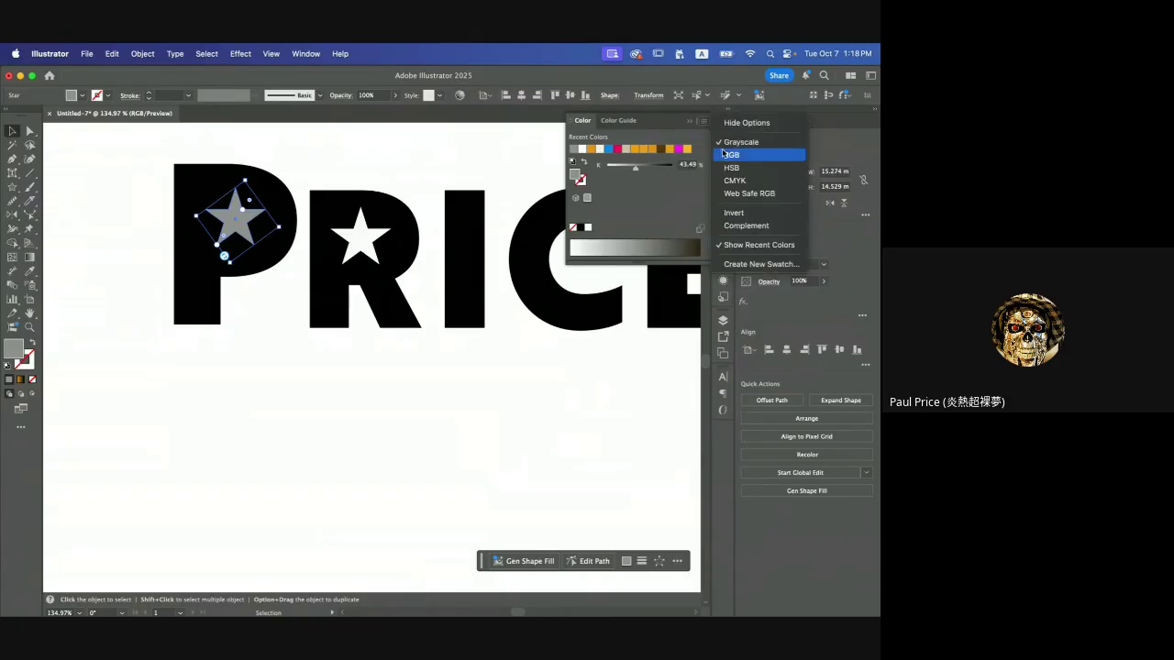
click(730, 155)
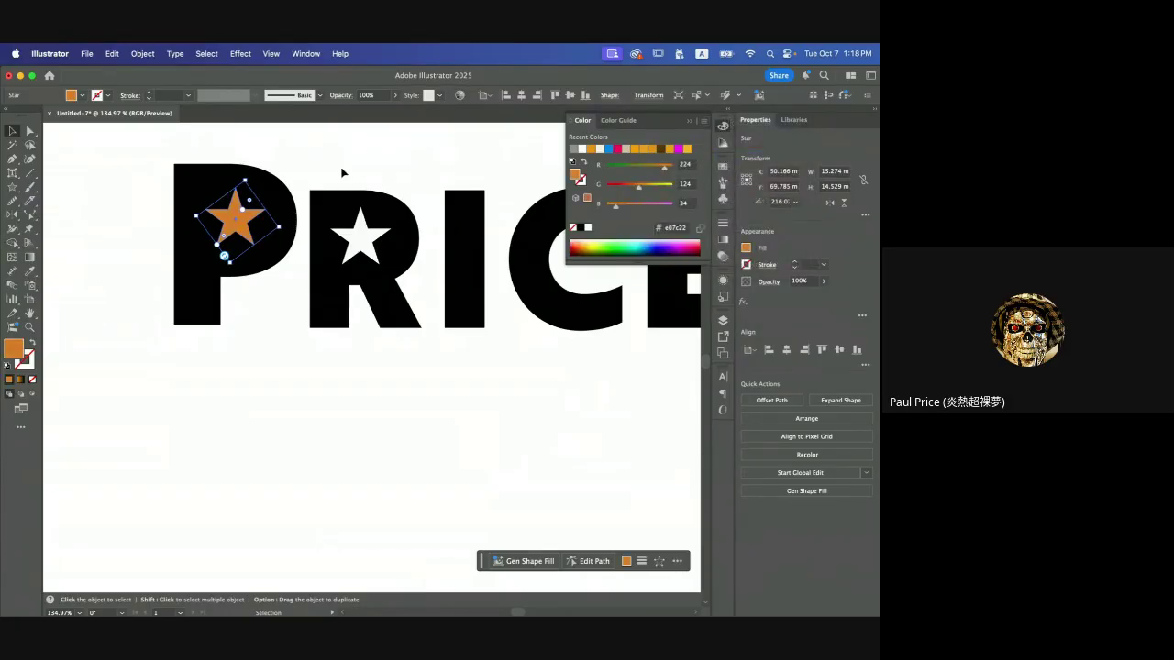
click(334, 173)
click(235, 218)
- Switch the R's star to RGB color mode and set its green value to 58 for a magenta fill
click(361, 240)
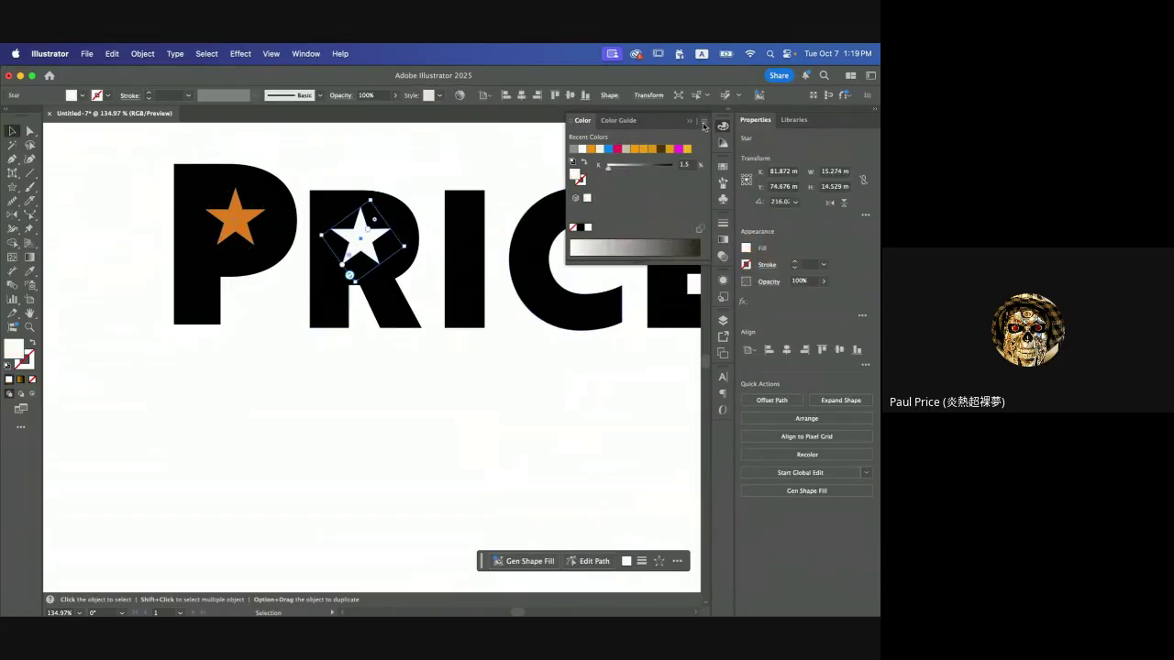
click(704, 125)
click(730, 155)
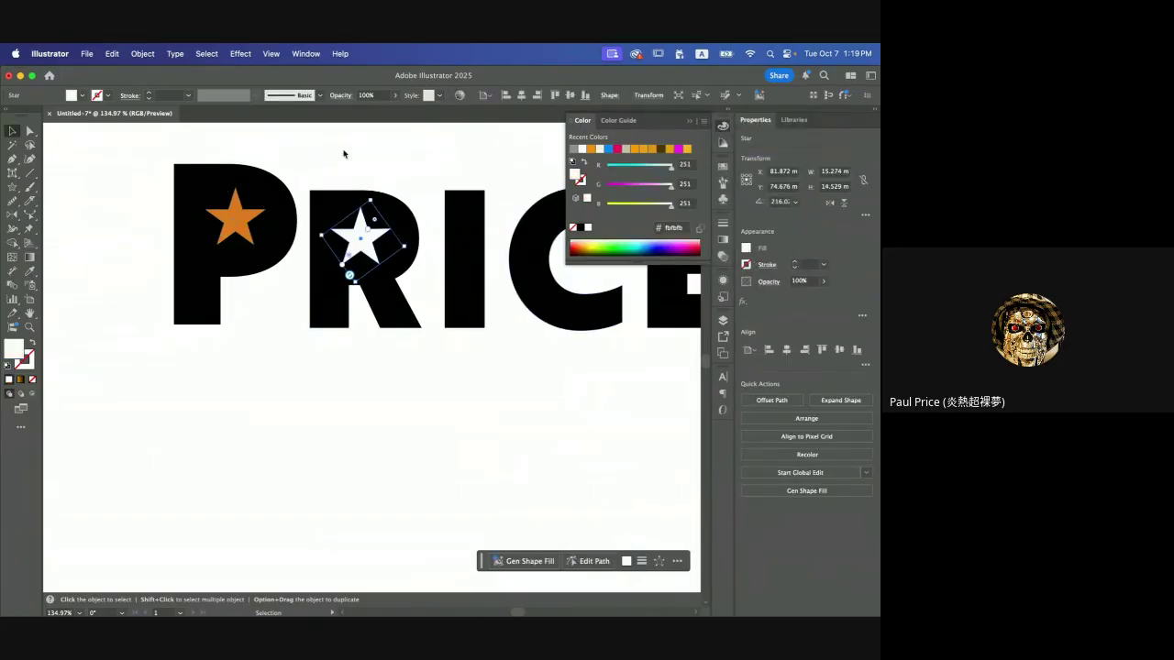
click(344, 154)
click(361, 237)
click(622, 184)
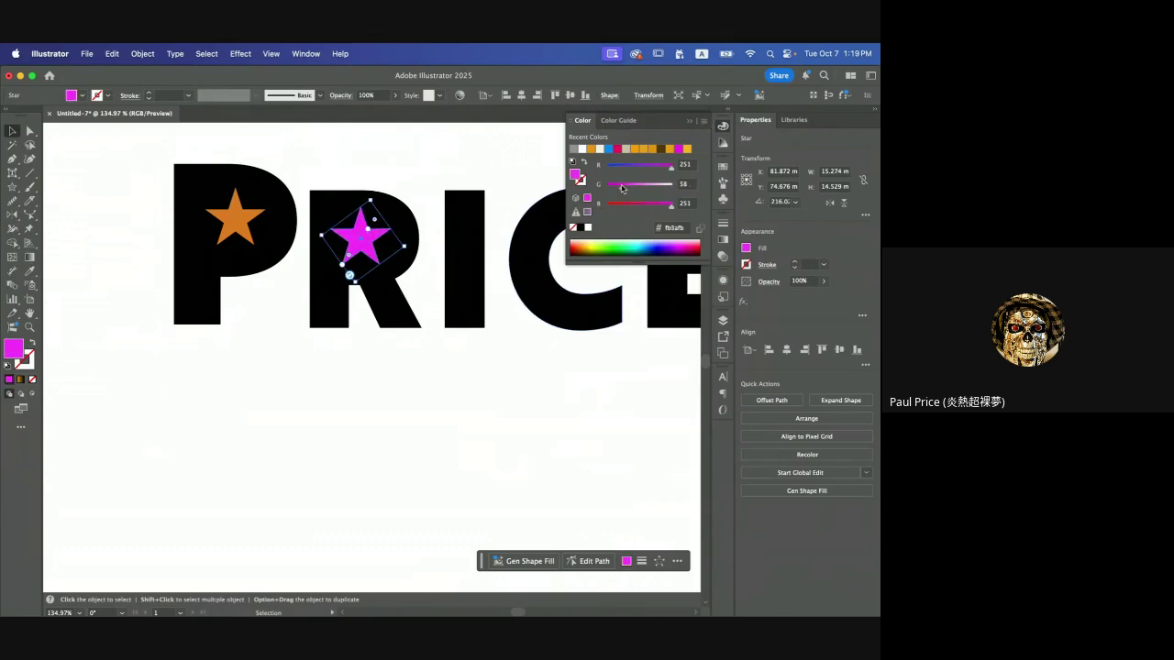
- Combine the P and its orange star into one compound path to cut the star out of the letter
click(345, 152)
scroll(345, 152, left, 5)
scroll(345, 152, up, 2)
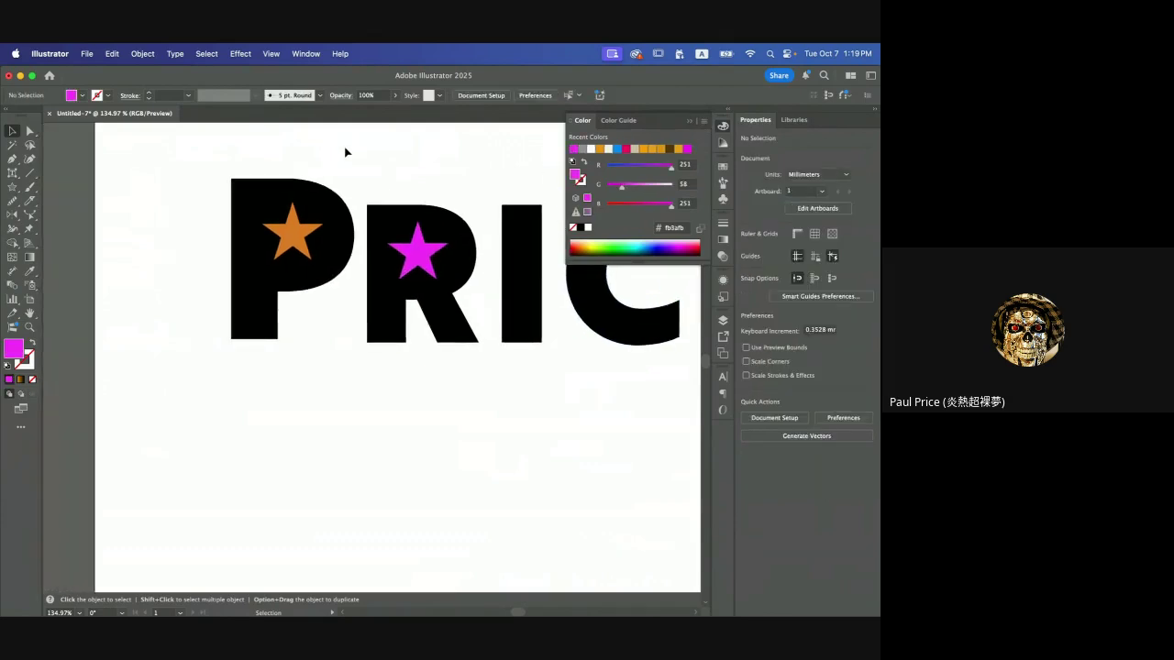
mouse_move(295, 237)
mouse_down()
mouse_move(237, 241)
mouse_move(295, 236)
mouse_up()
drag(171, 196, 323, 283)
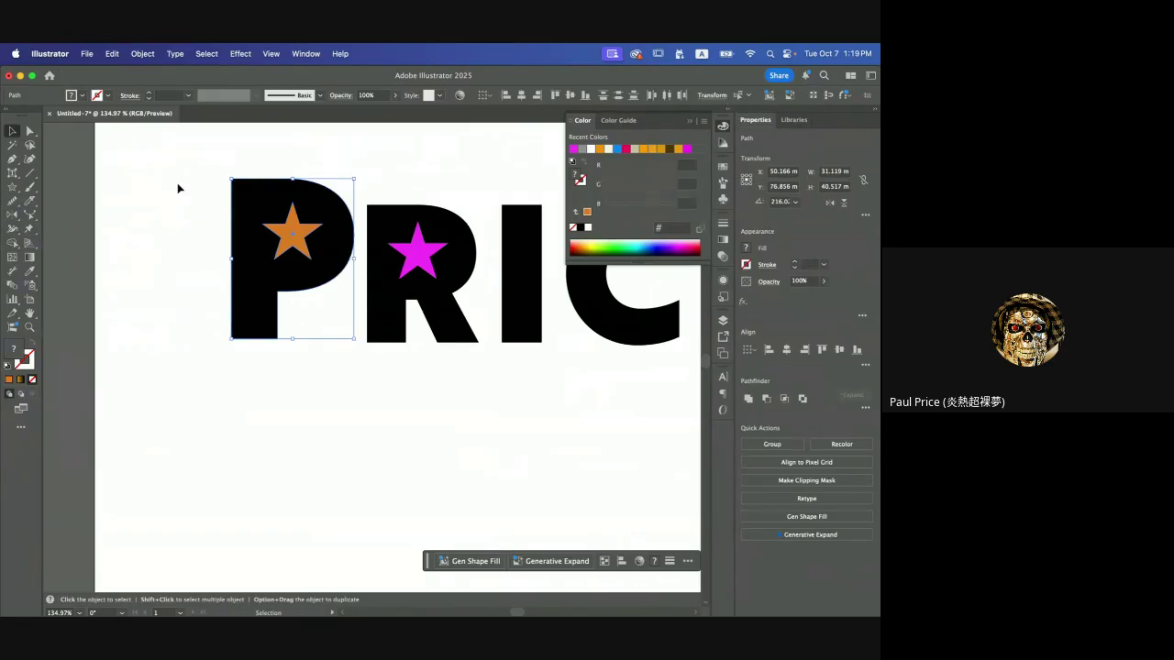
right_click(289, 236)
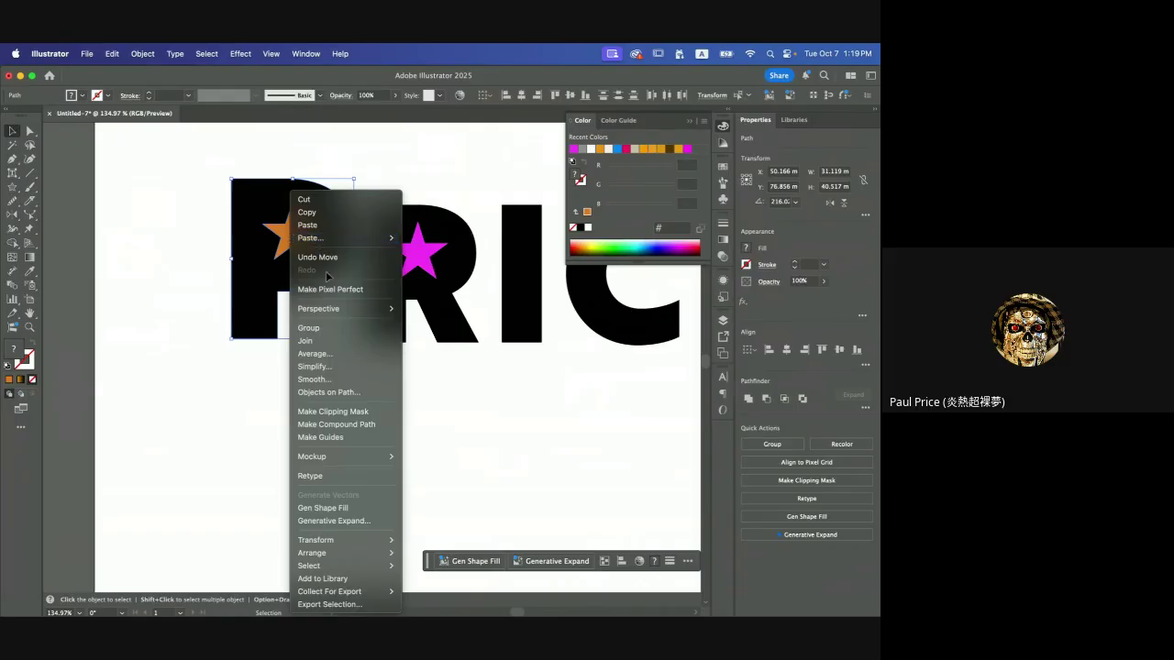
click(362, 424)
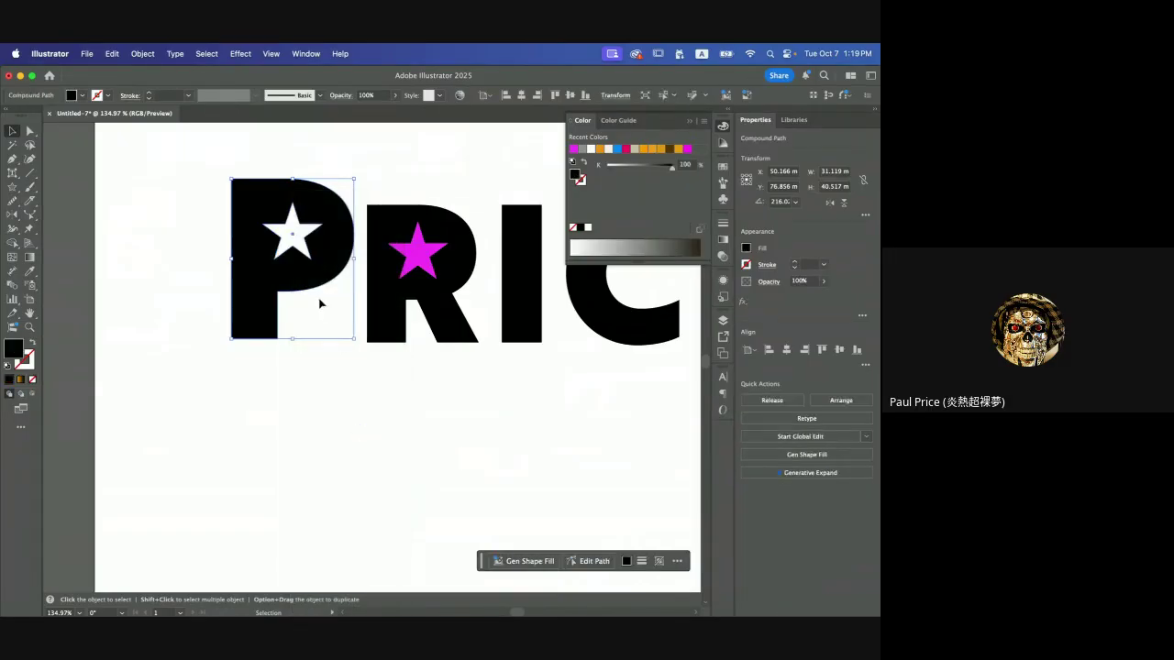
- Bring the P compound path to the front and move it so its base lines up with the R's base
click(308, 404)
mouse_move(257, 304)
mouse_down()
mouse_move(356, 320)
mouse_move(254, 293)
mouse_up()
right_click(253, 275)
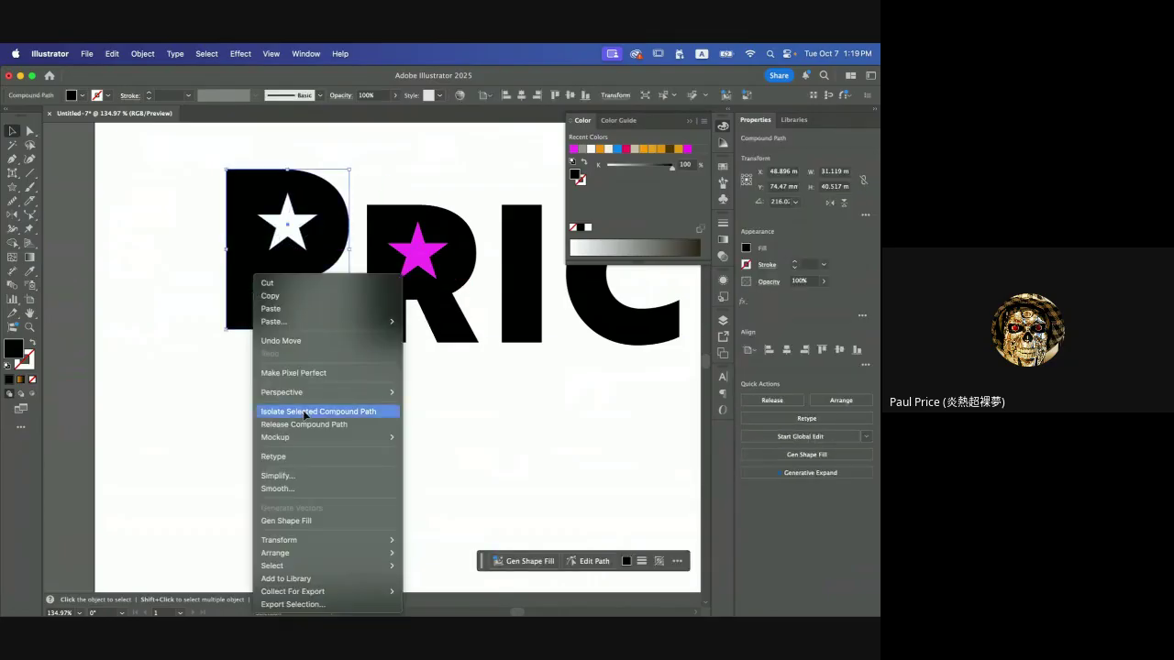
mouse_move(312, 552)
click(446, 546)
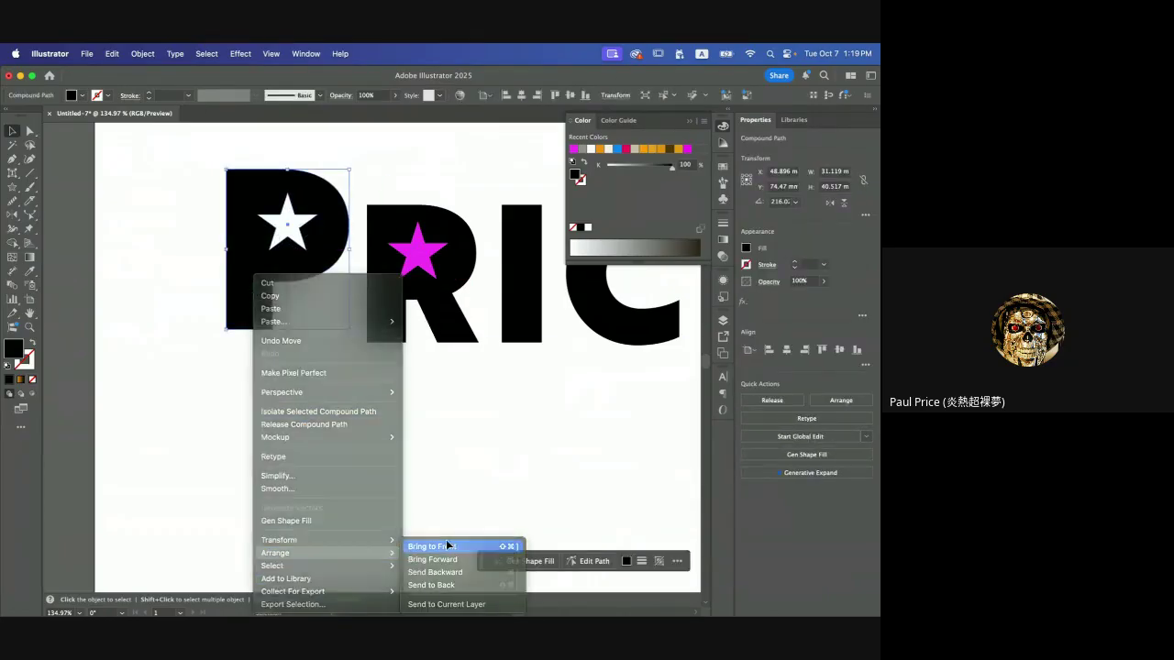
mouse_move(269, 296)
mouse_down()
mouse_move(390, 328)
mouse_move(330, 374)
mouse_move(406, 335)
mouse_move(332, 347)
mouse_move(307, 311)
mouse_move(268, 307)
mouse_up()
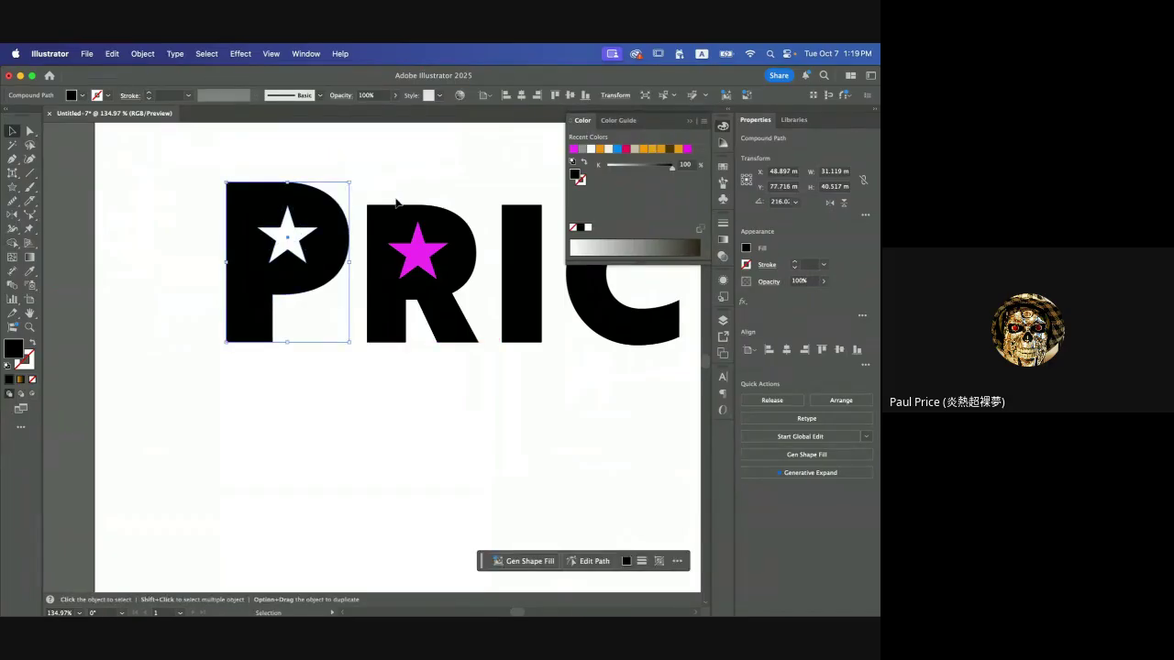
- Combine the R and its magenta star into one compound path
click(446, 246)
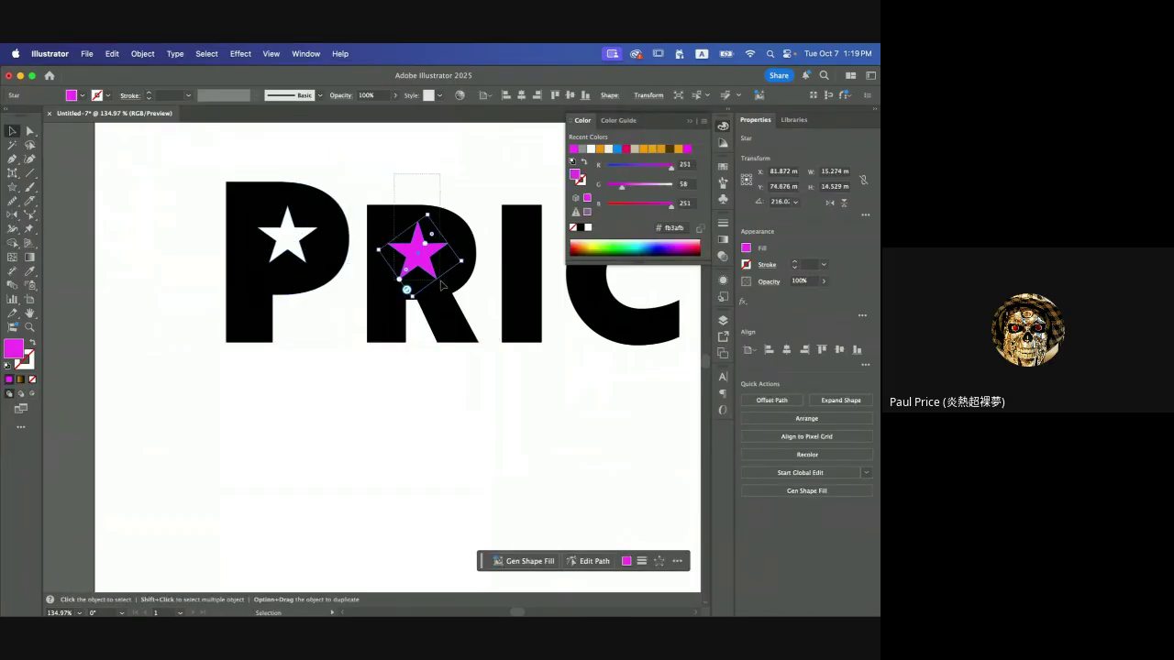
shift+click(441, 285)
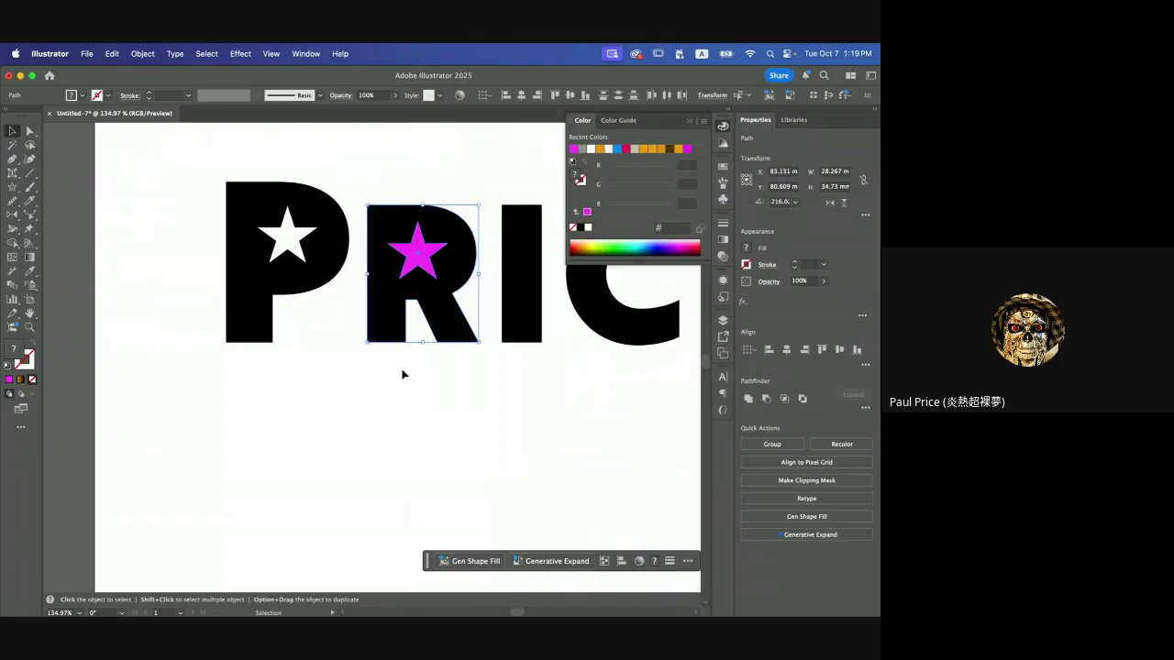
right_click(401, 257)
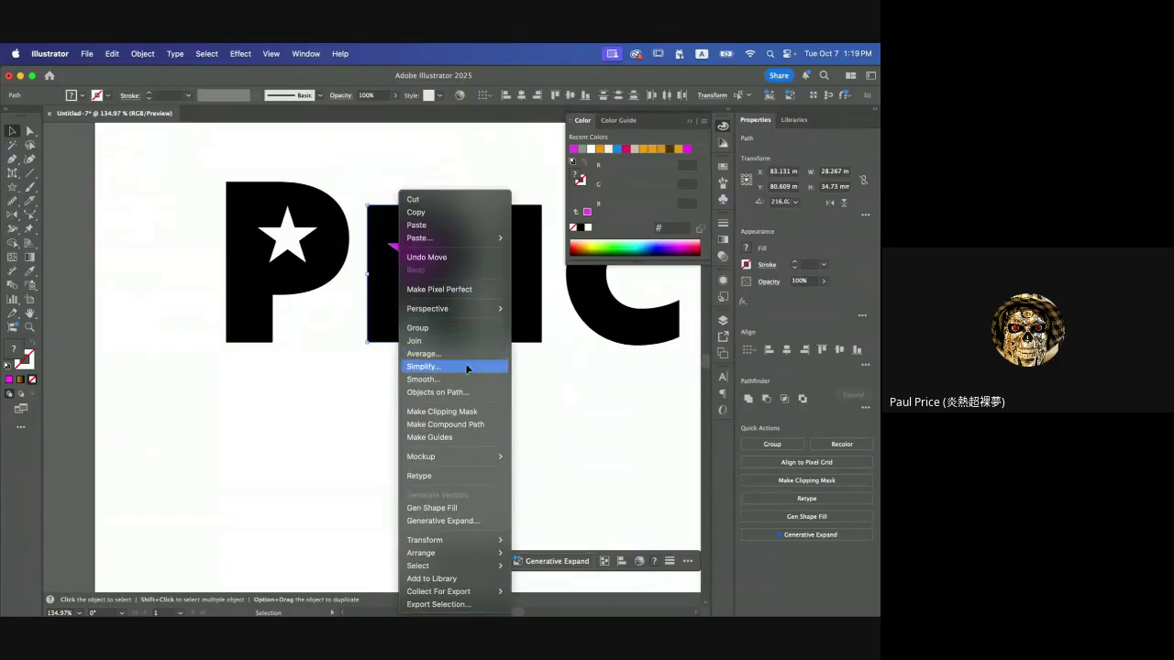
click(463, 425)
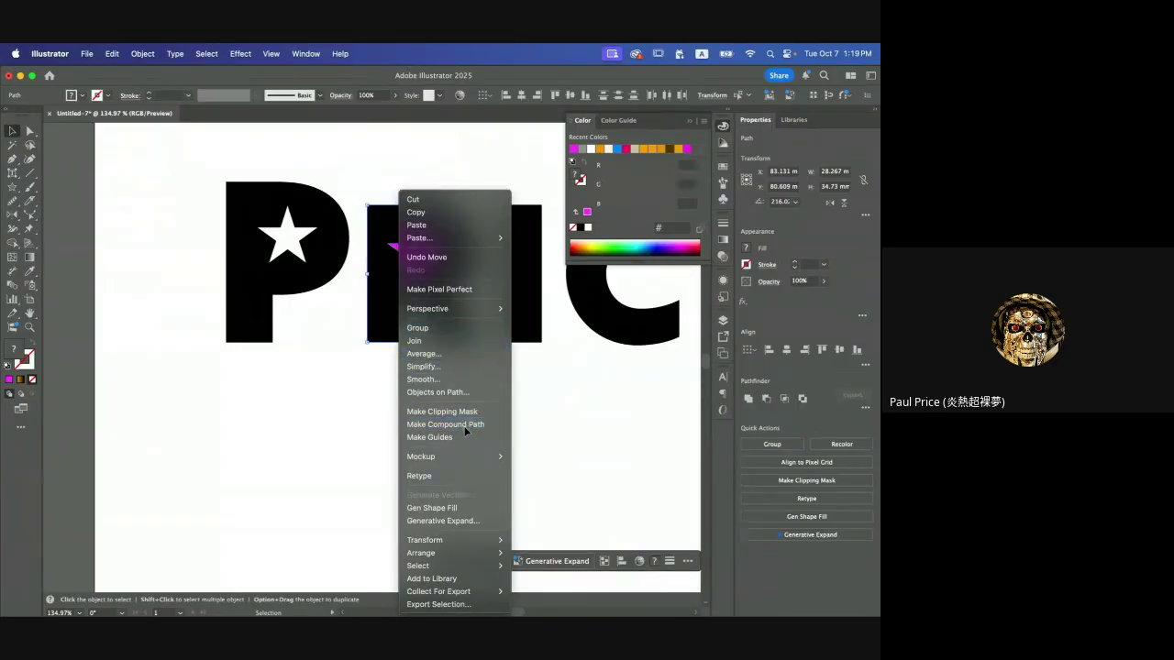
click(441, 350)
scroll(441, 350, right, 5)
scroll(441, 350, down, 2)
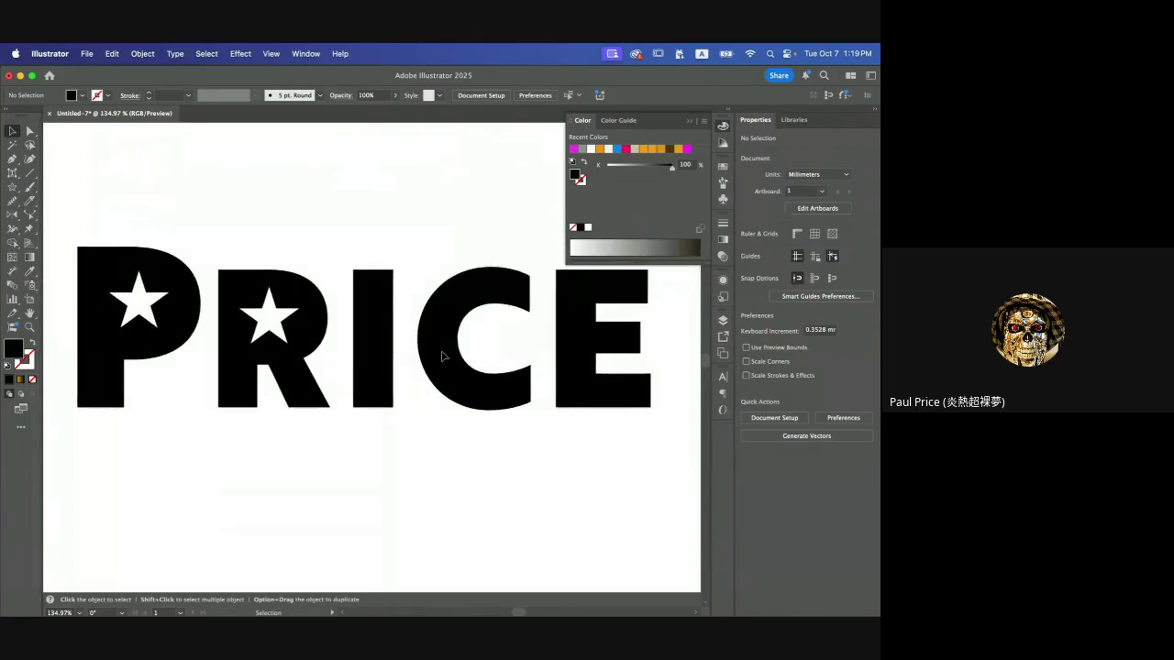
- Draw a black star about 22 mm wide and place it centered above the I
scroll(441, 358, down, 2)
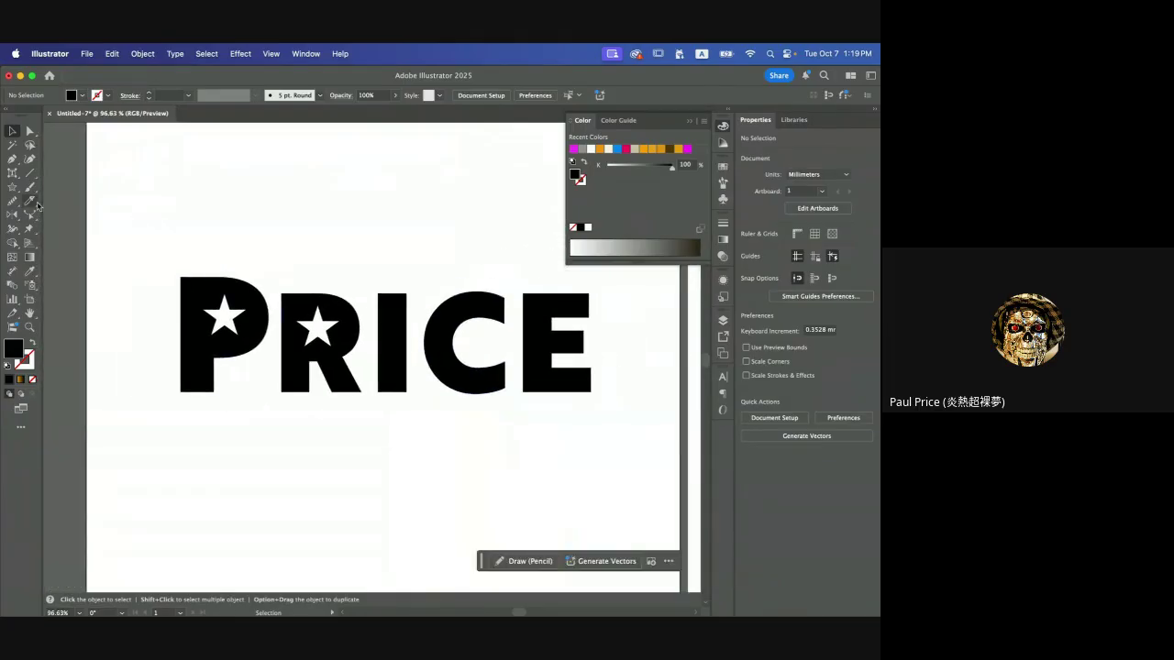
click(13, 188)
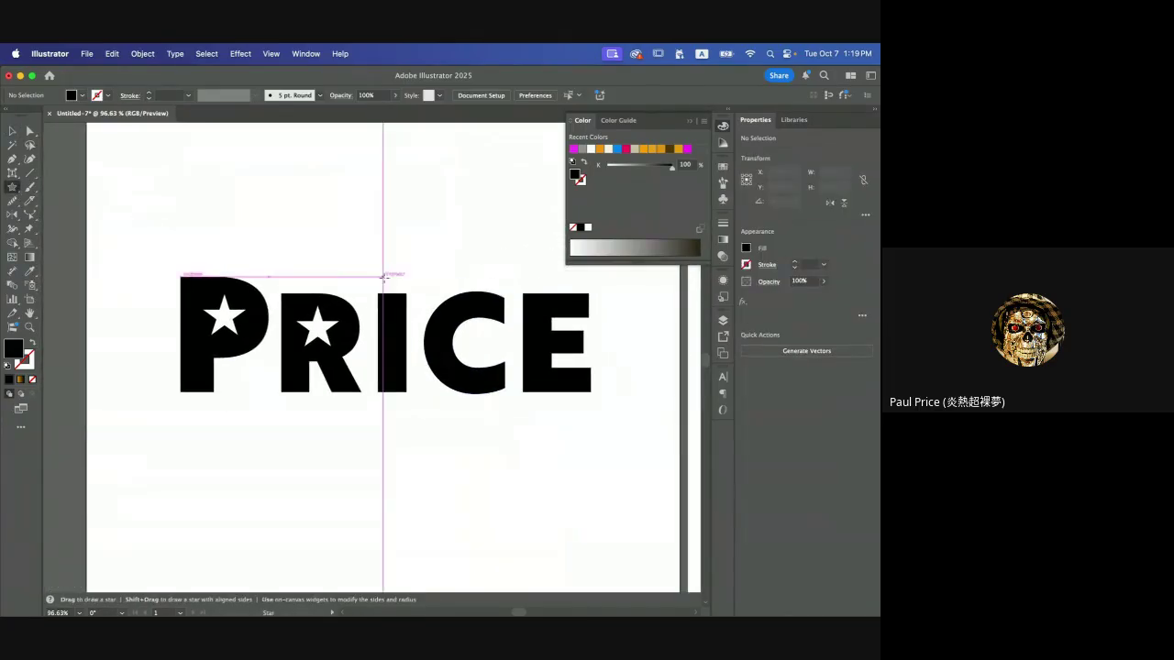
drag(380, 241, 399, 268)
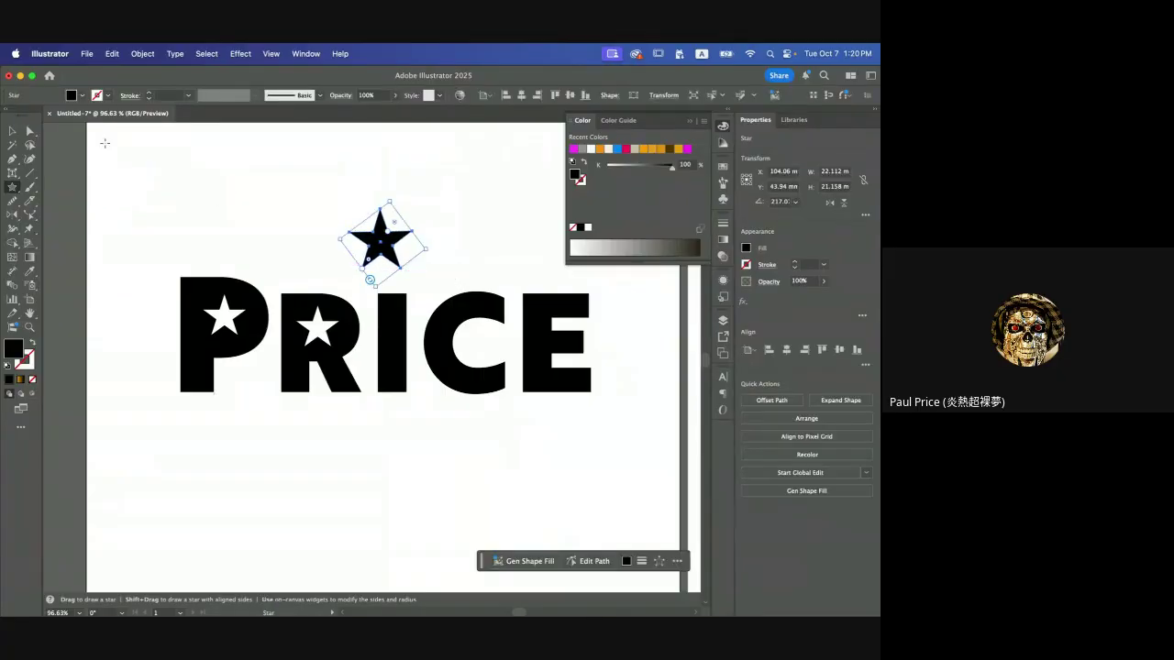
click(11, 131)
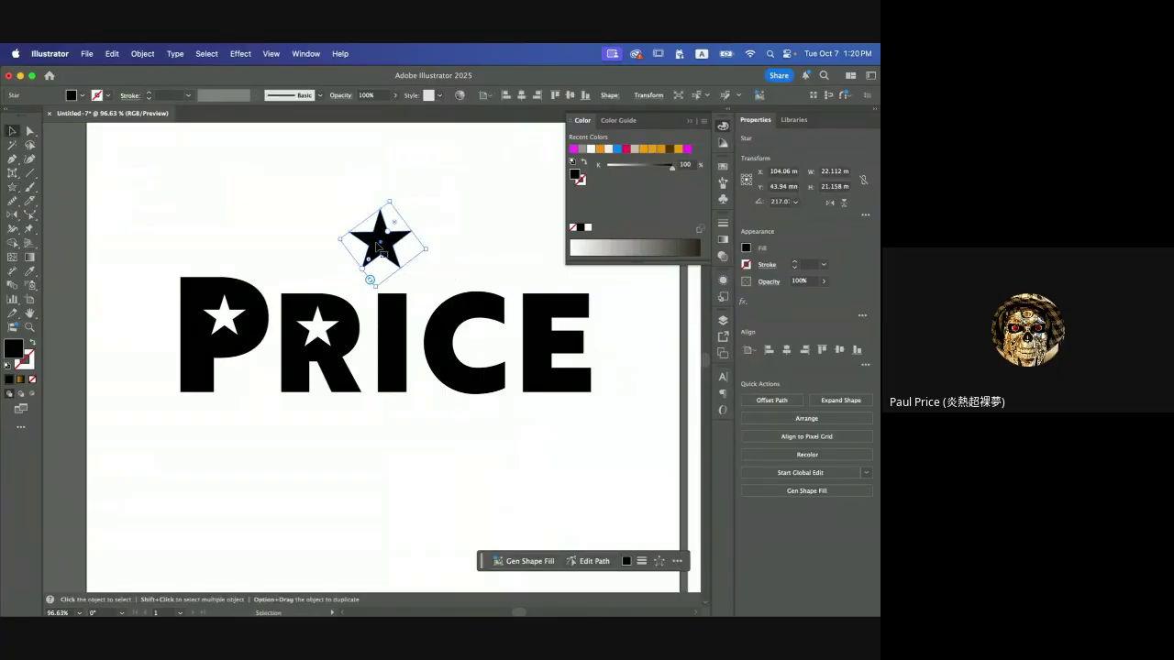
drag(380, 246, 391, 258)
click(457, 206)
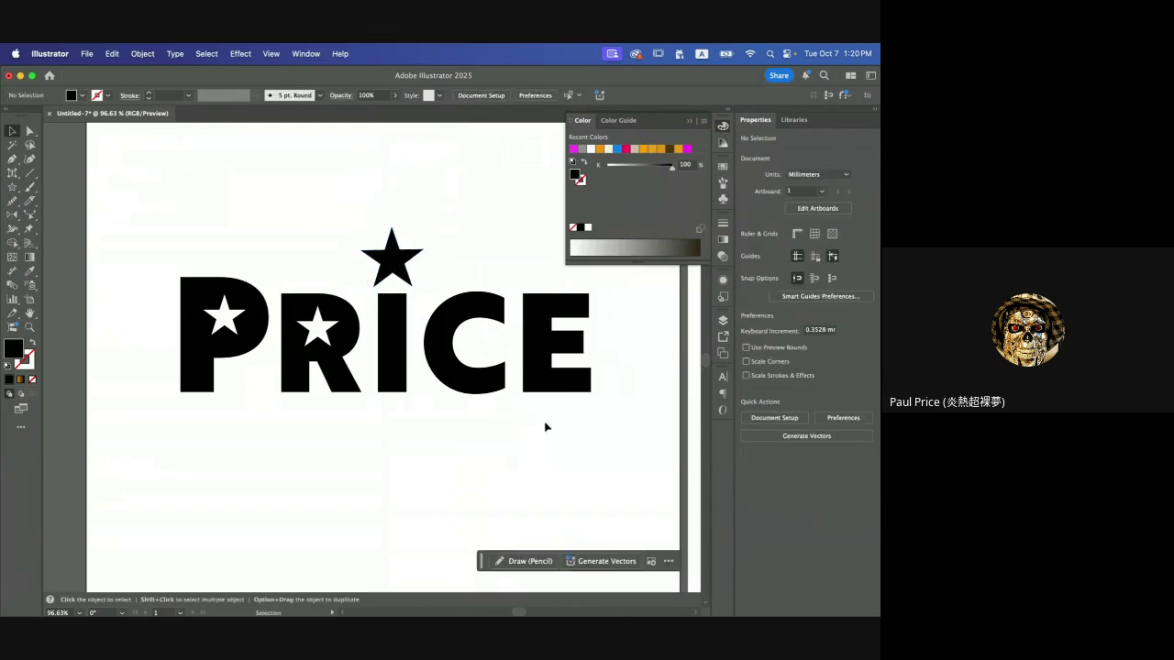
- Compare the black PRICE lettering with the green and yellow reference logos on the neighboring artboard
scroll(563, 416, right, 4)
scroll(563, 415, down, 4)
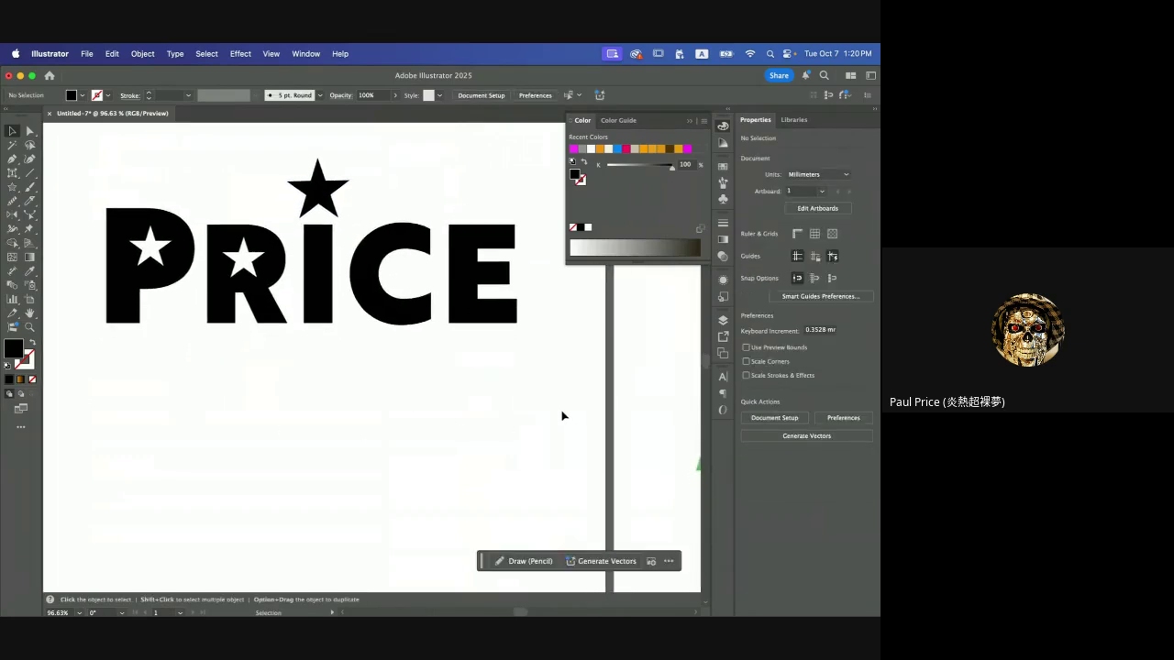
scroll(554, 428, down, 5)
scroll(554, 428, up, 2)
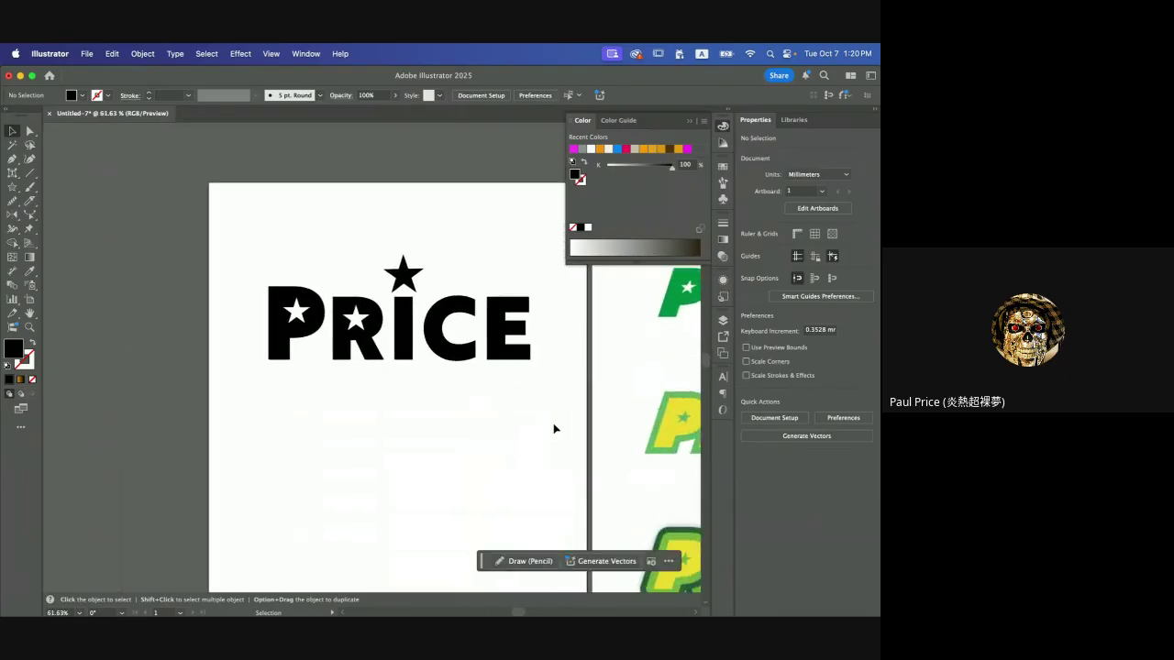
scroll(554, 428, right, 5)
scroll(553, 428, up, 1)
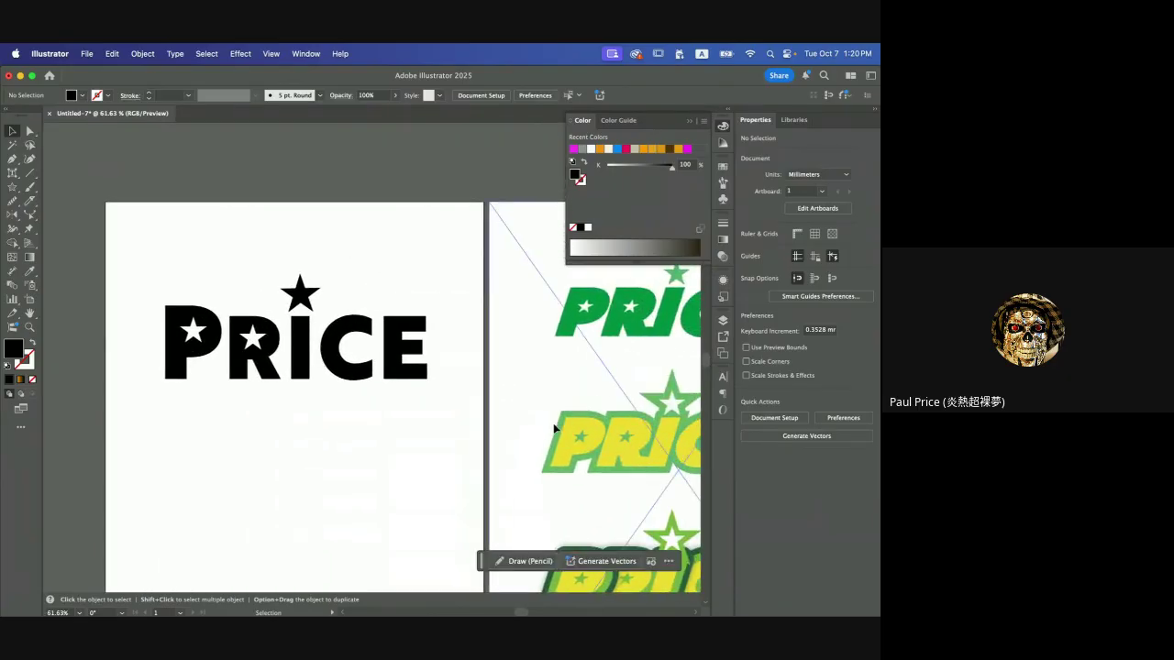
scroll(285, 414, up, 5)
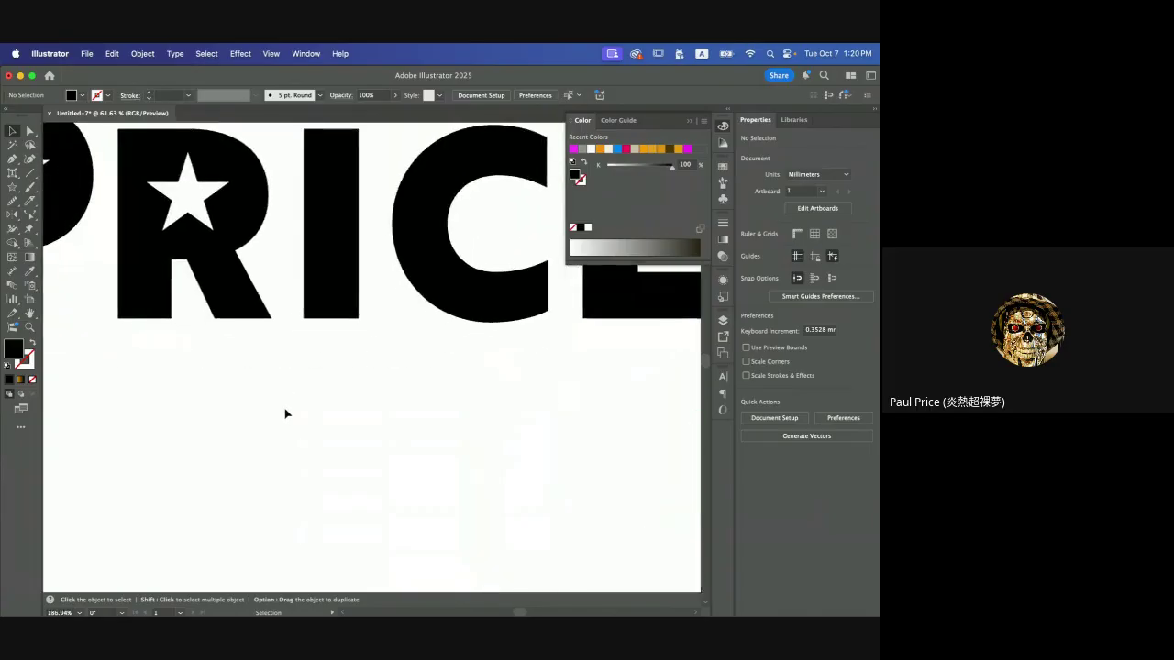
scroll(285, 414, down, 2)
scroll(285, 414, right, 10)
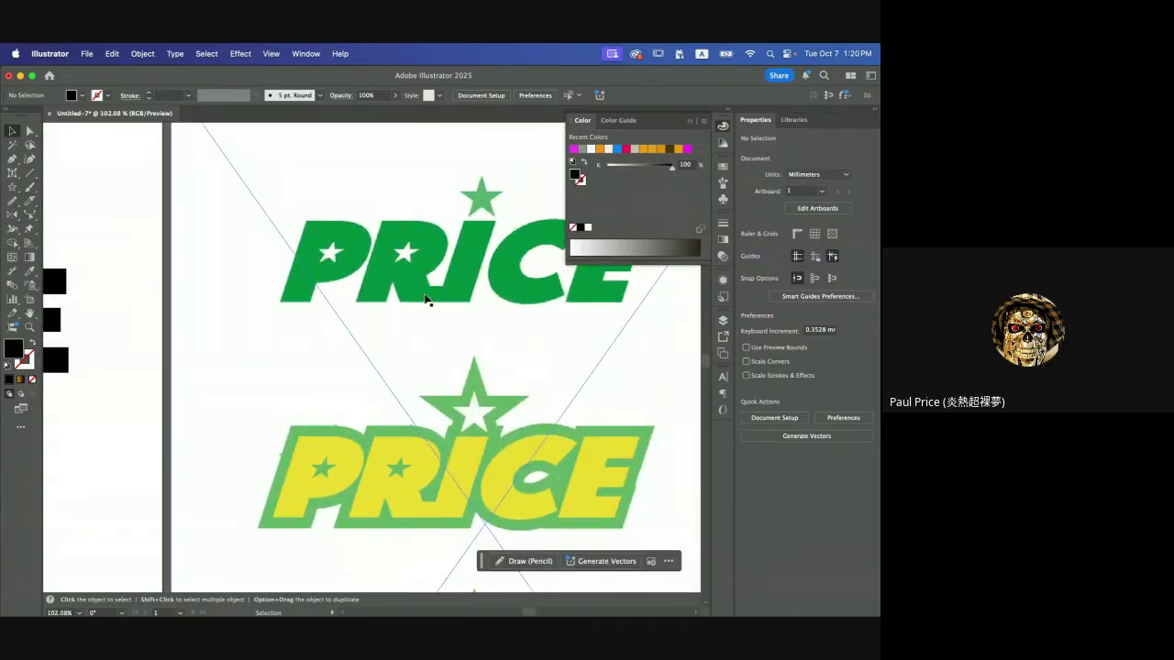
scroll(364, 316, left, 10)
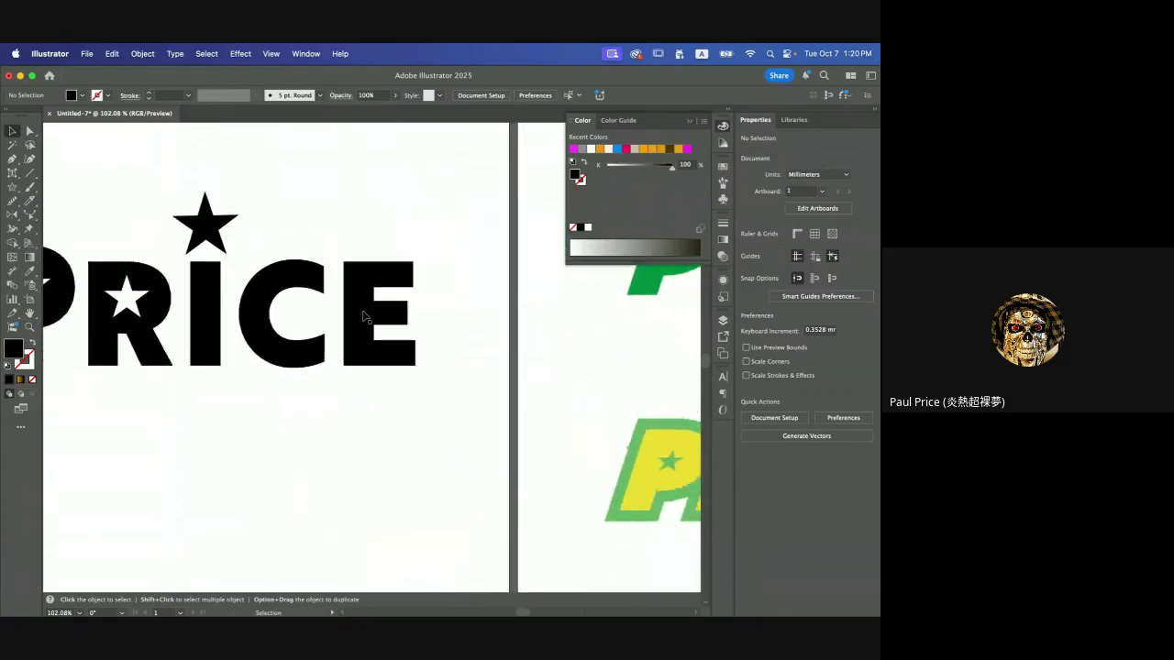
- Draw a black rectangle about 22 by 7 mm along the baseline, connecting the R's leg to the bottom of the I
scroll(365, 314, up, 3)
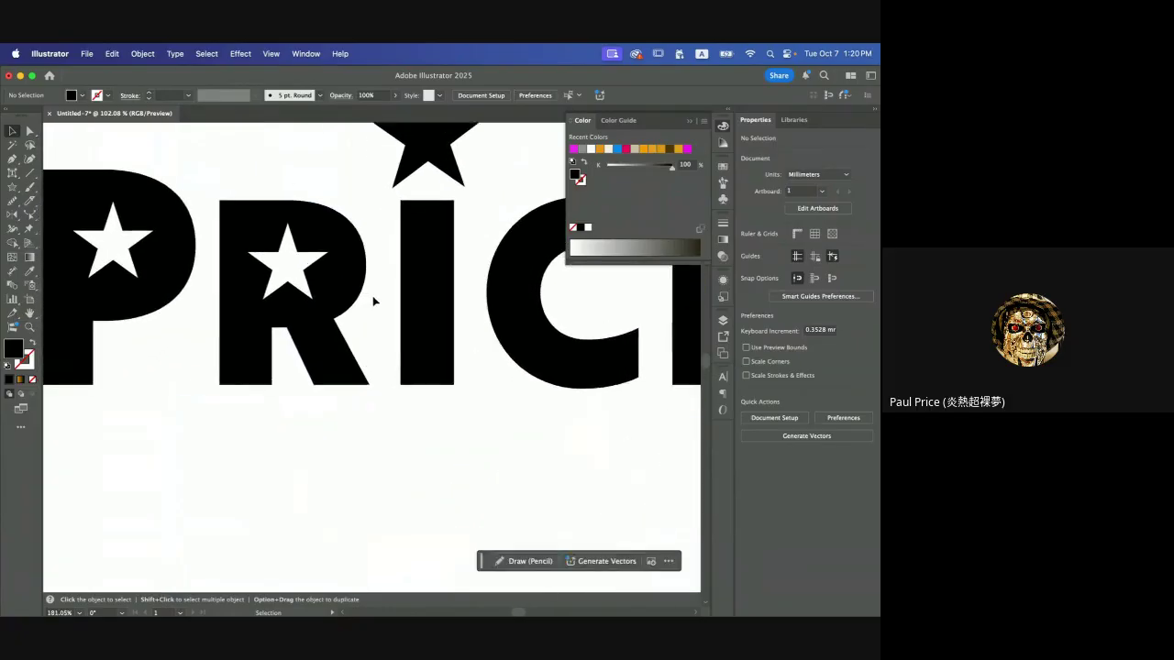
click(12, 189)
click(73, 187)
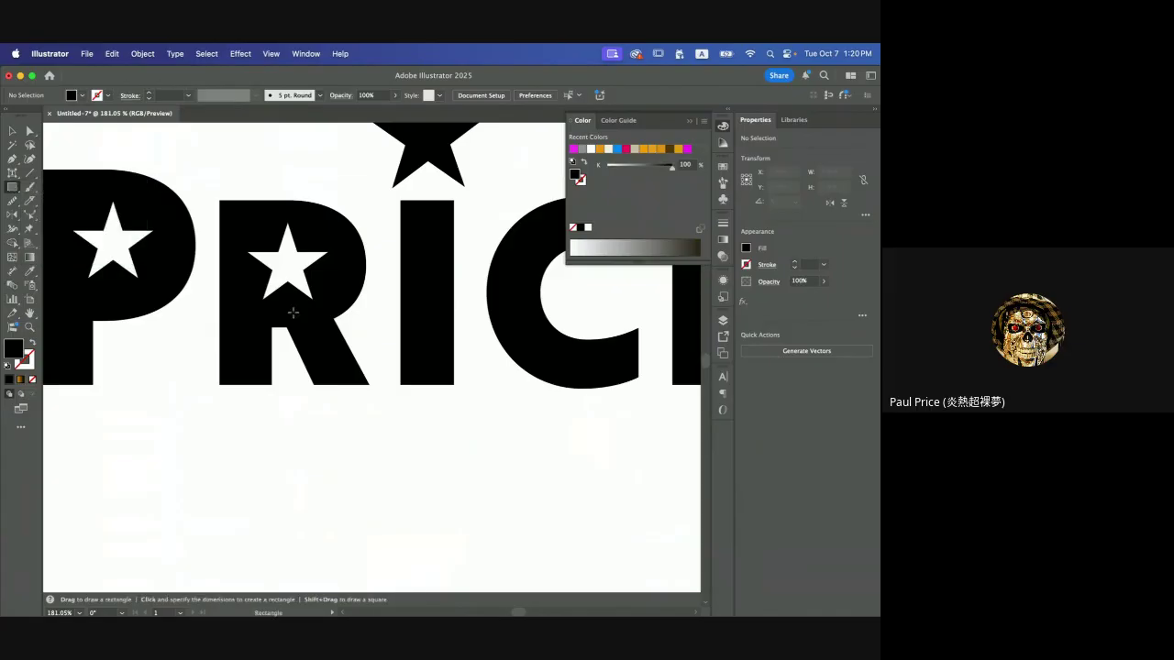
drag(324, 346, 440, 384)
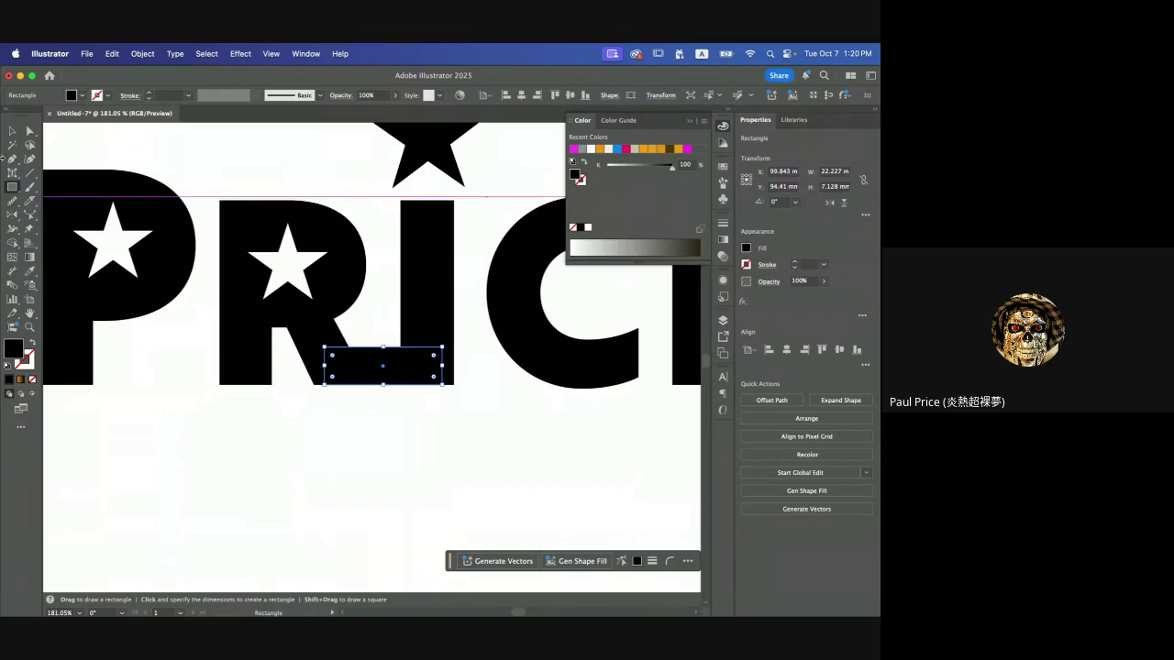
key(v)
click(261, 177)
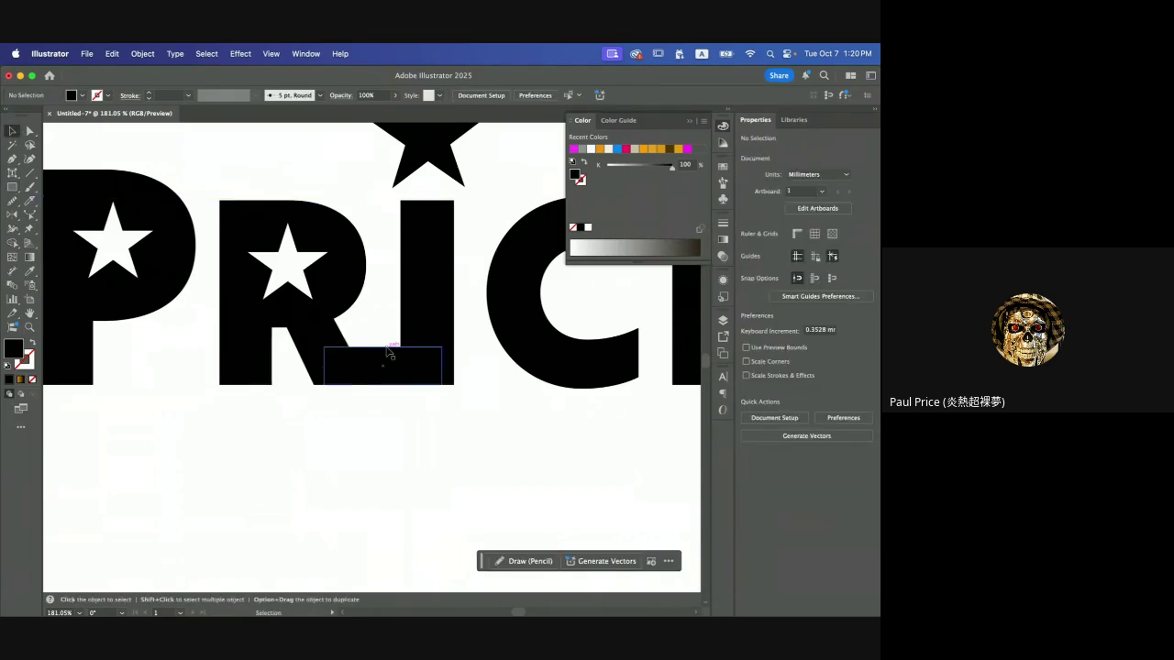
key(super+0)
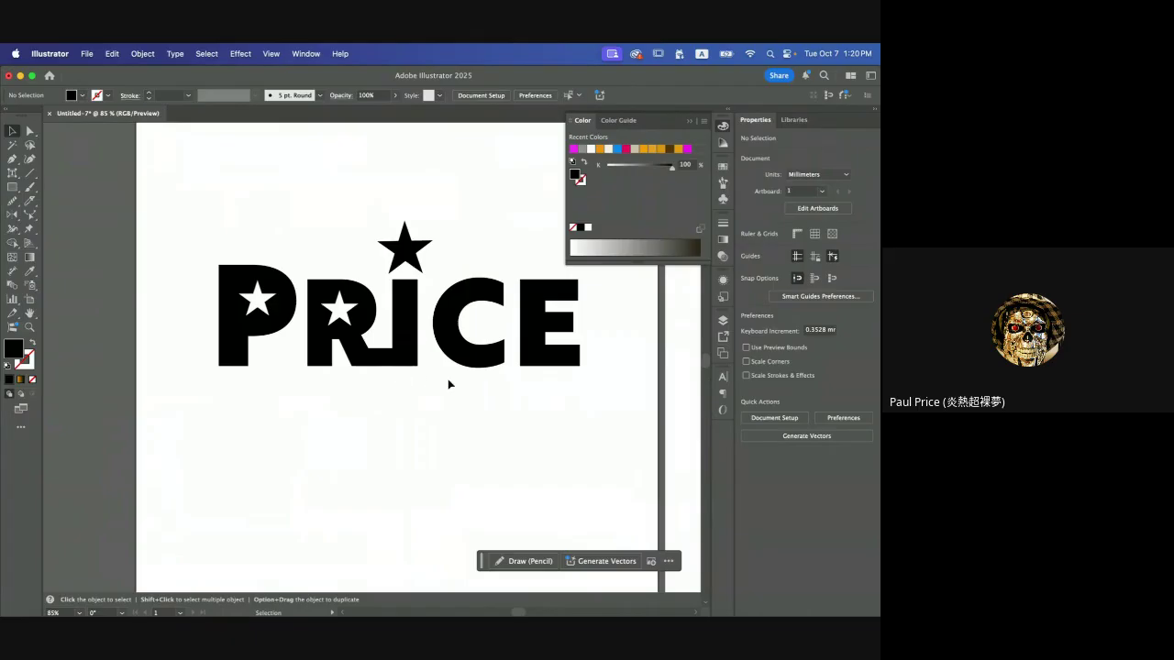
scroll(449, 383, right, 3)
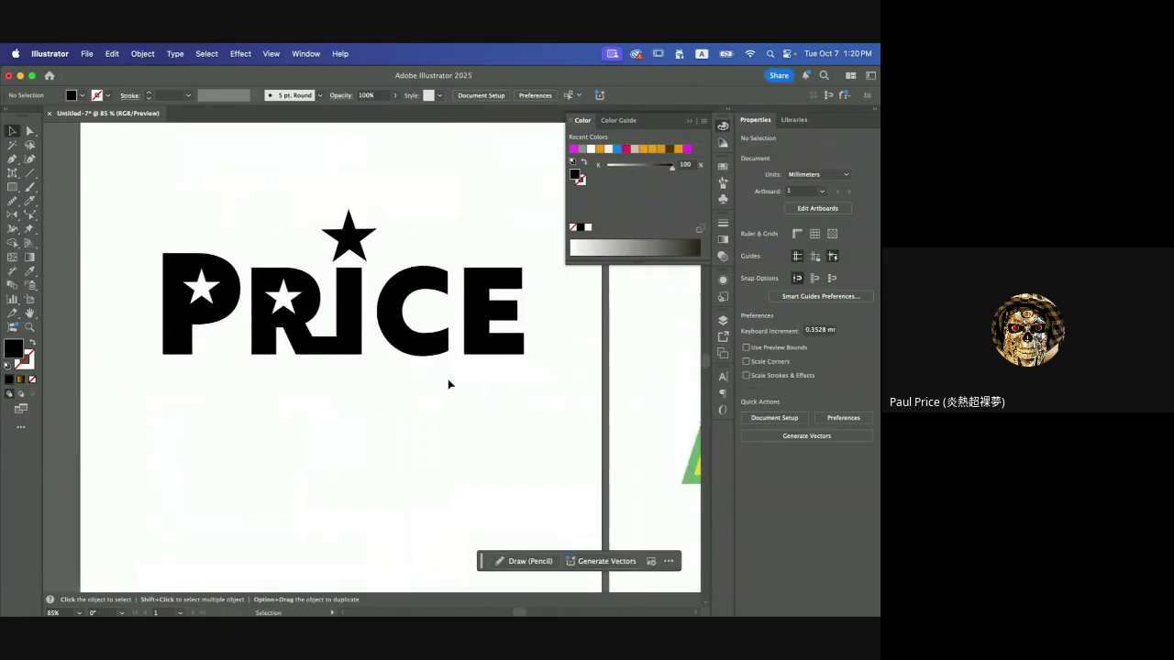
- Select the rectangle connecting the R and I and display the Pathfinder options
click(324, 353)
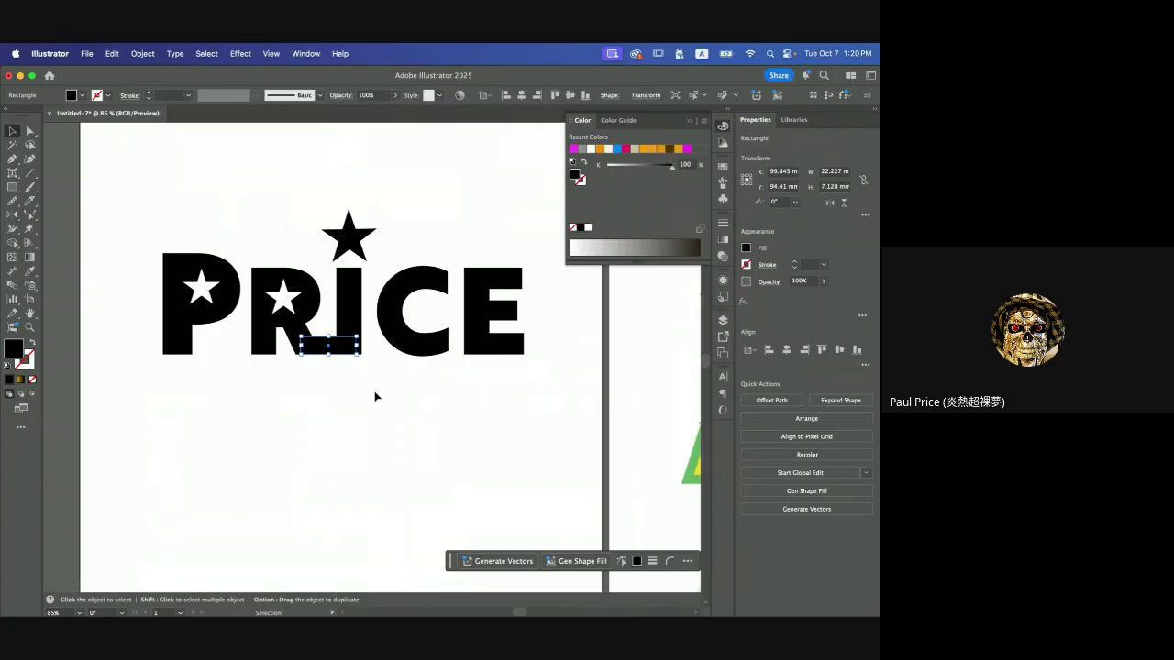
scroll(374, 396, right, 2)
scroll(374, 396, down, 1)
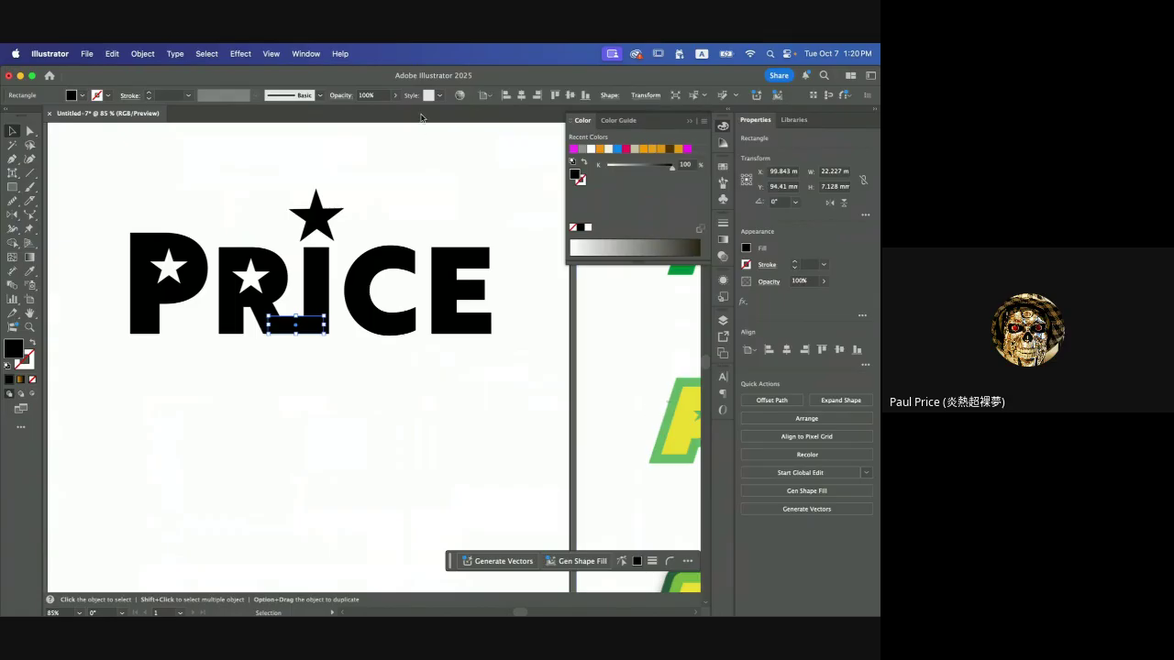
click(307, 55)
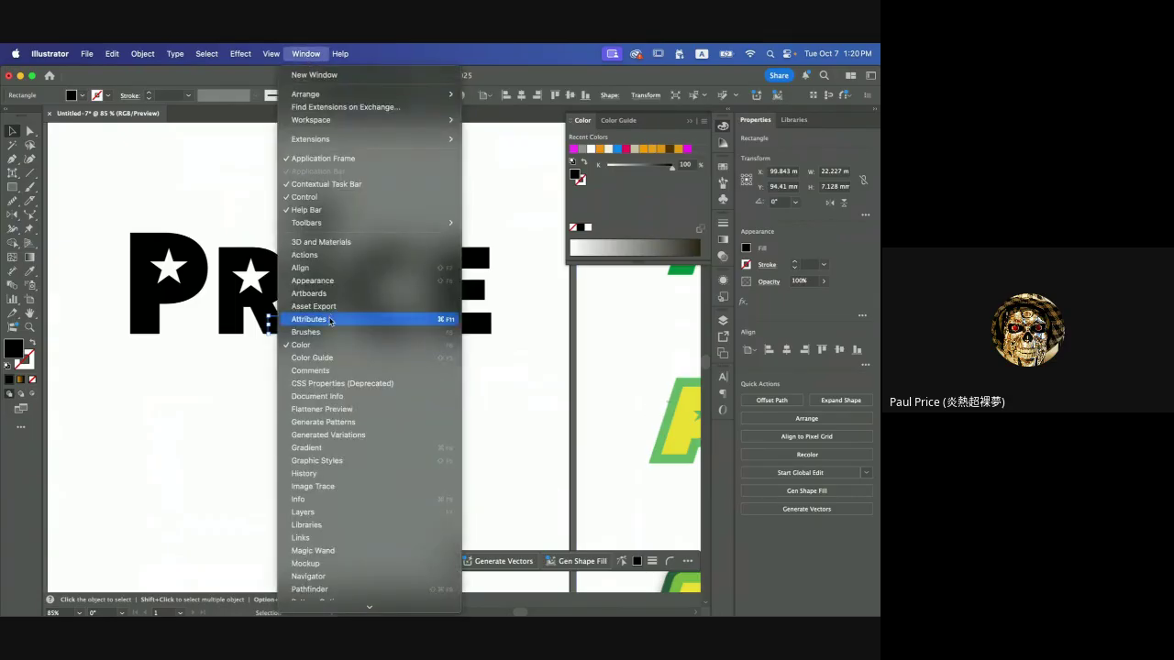
scroll(321, 474, down, 5)
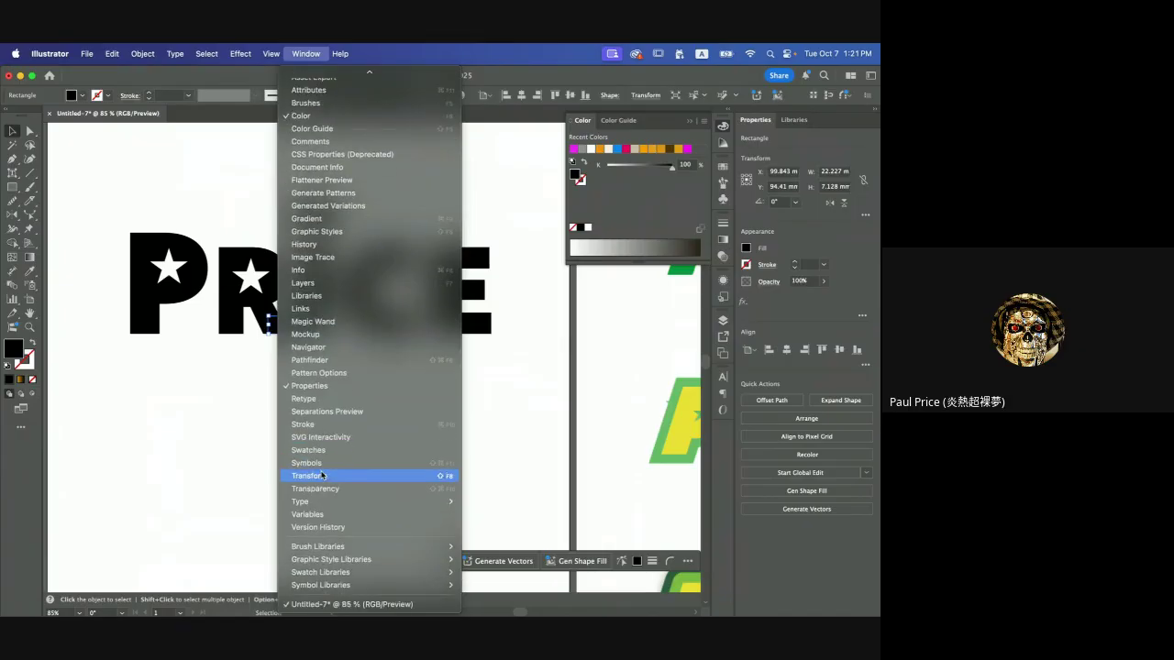
click(317, 361)
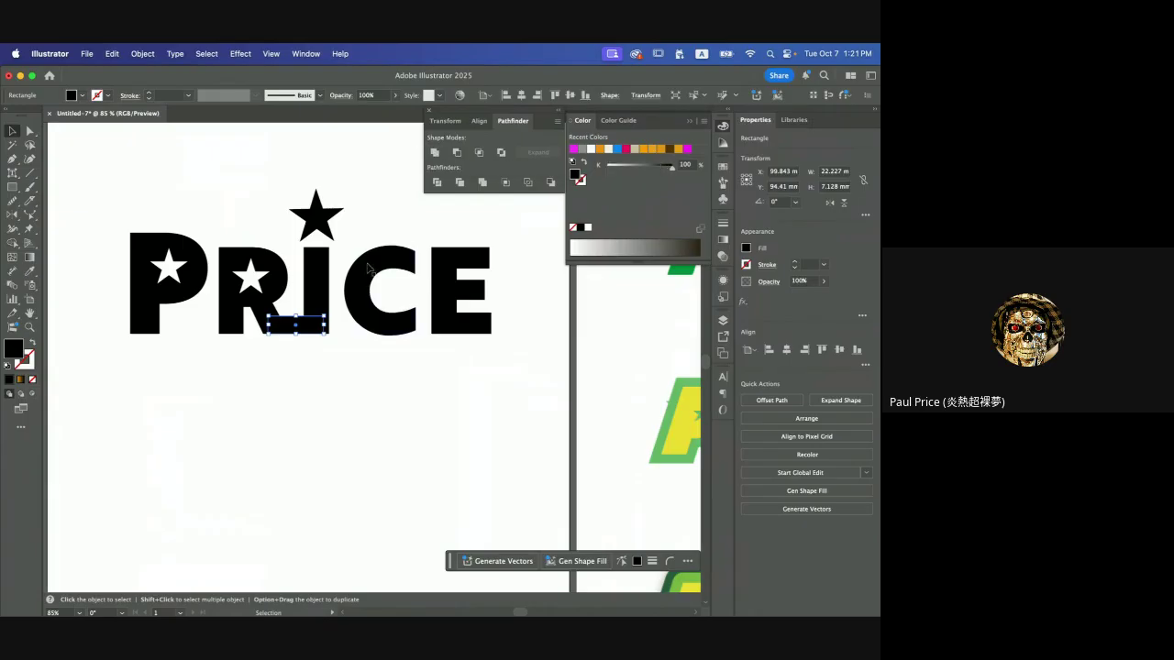
- Draw two black rectangles below the PRICE lettering, about 43 by 46 mm and 52 by 48 mm, and bring them closer together
click(12, 187)
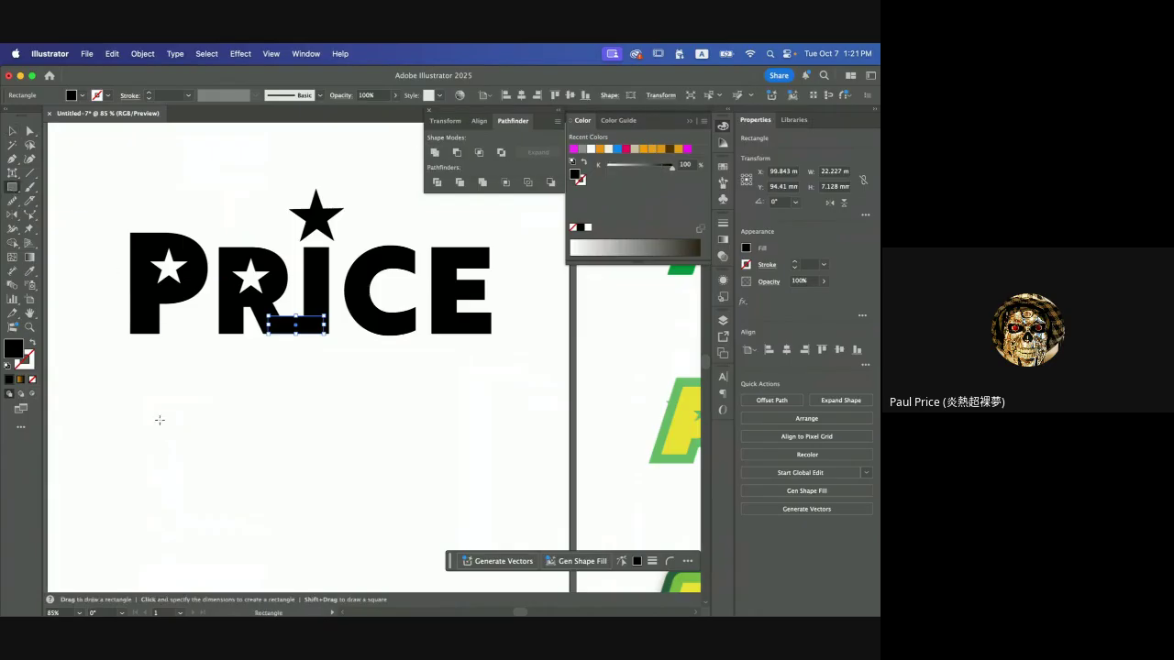
drag(157, 418, 263, 531)
drag(328, 400, 457, 518)
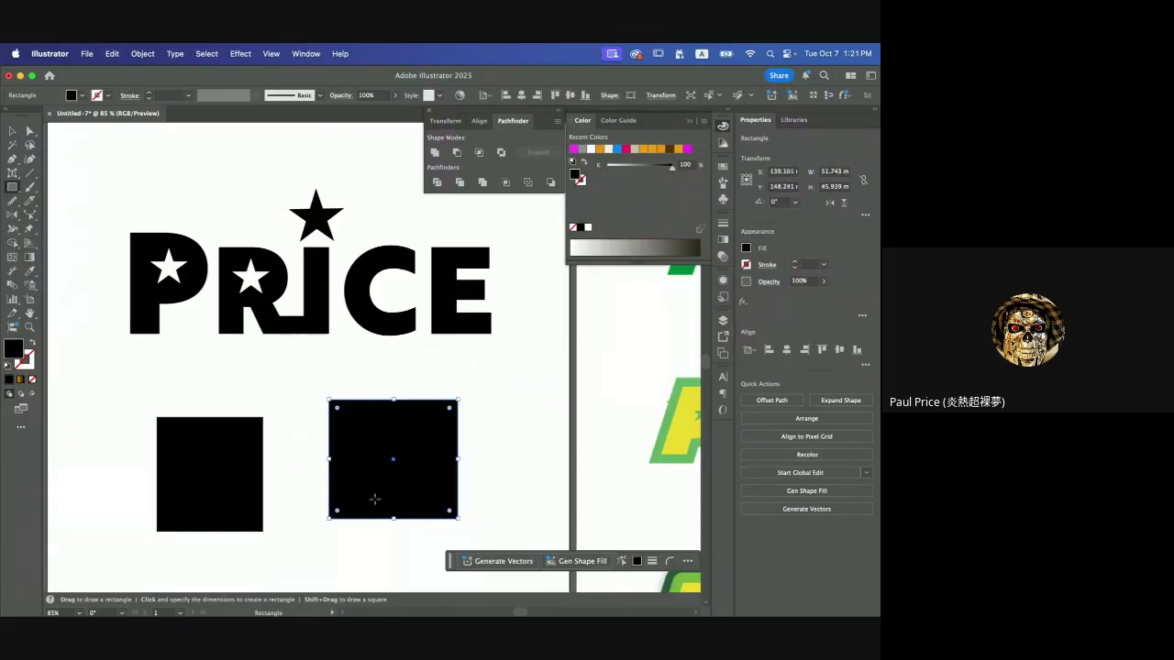
click(12, 132)
drag(419, 471, 386, 450)
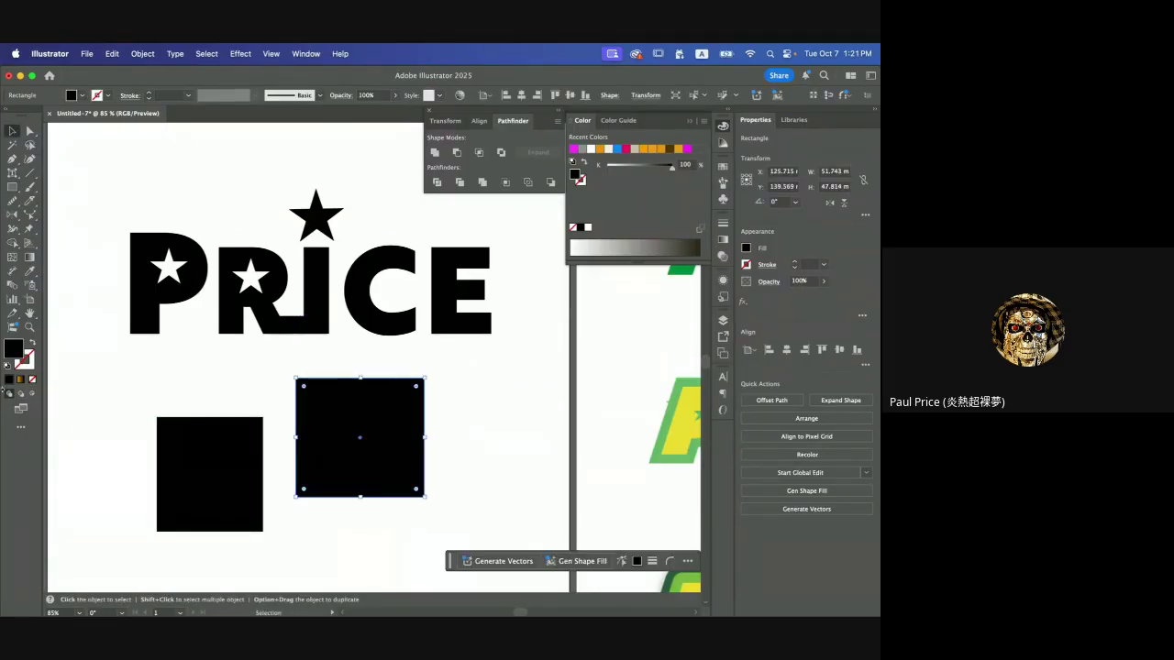
- Give the larger rectangle the orange fill e8740a and switch its colour mode to RGB
double_click(12, 349)
click(347, 242)
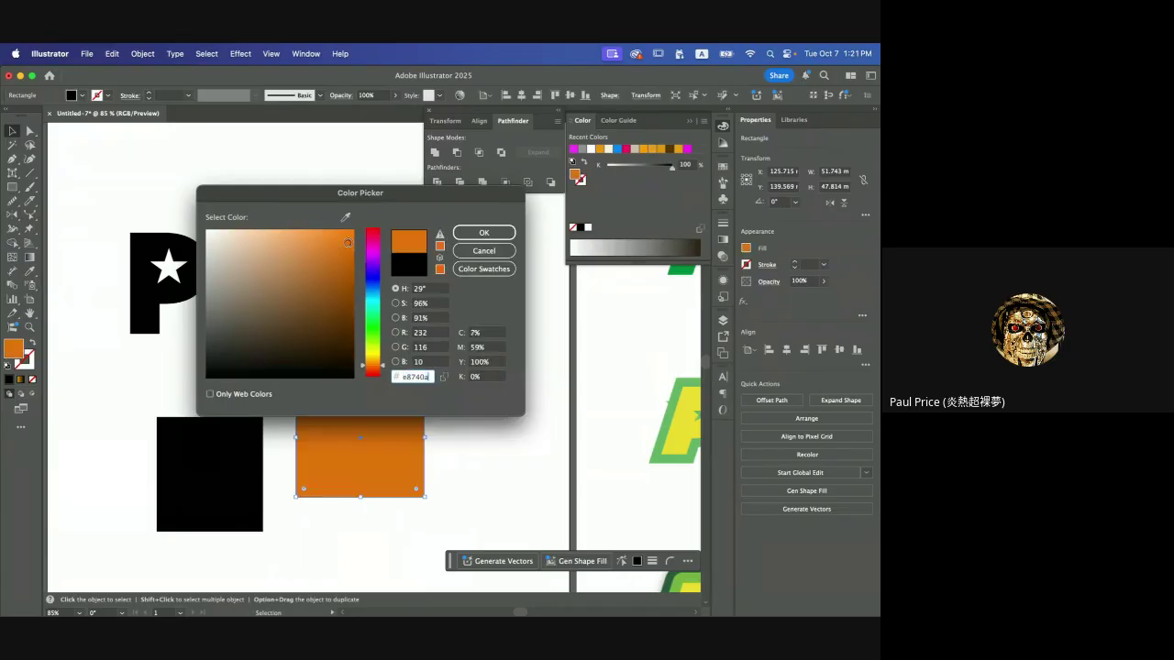
click(483, 232)
click(183, 479)
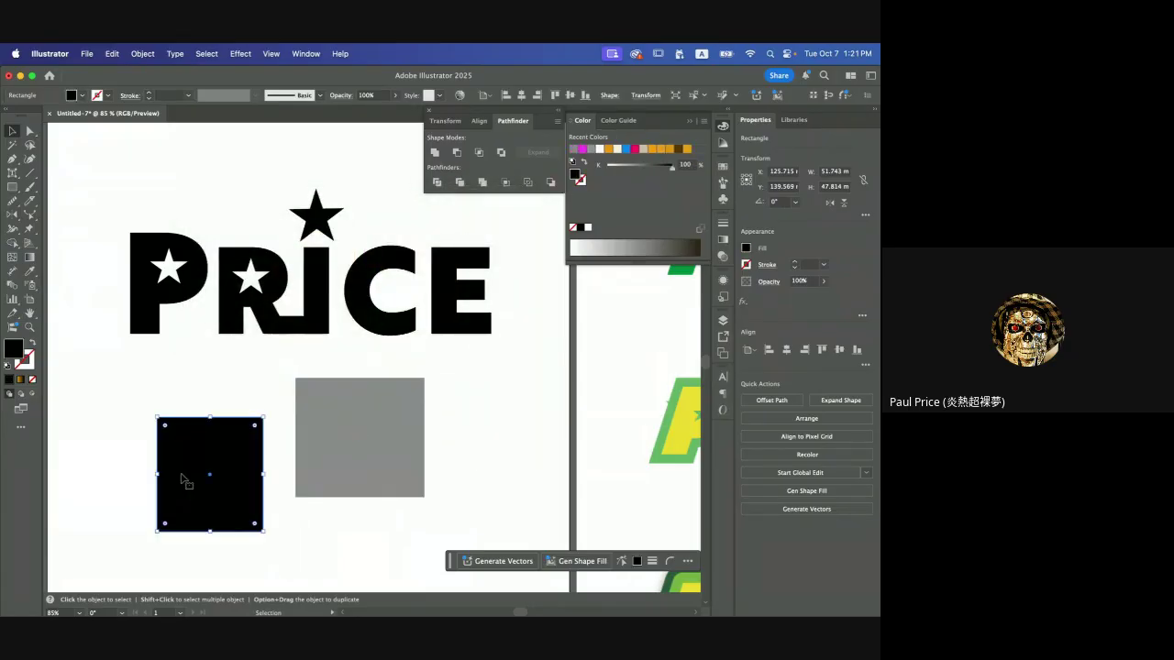
click(380, 401)
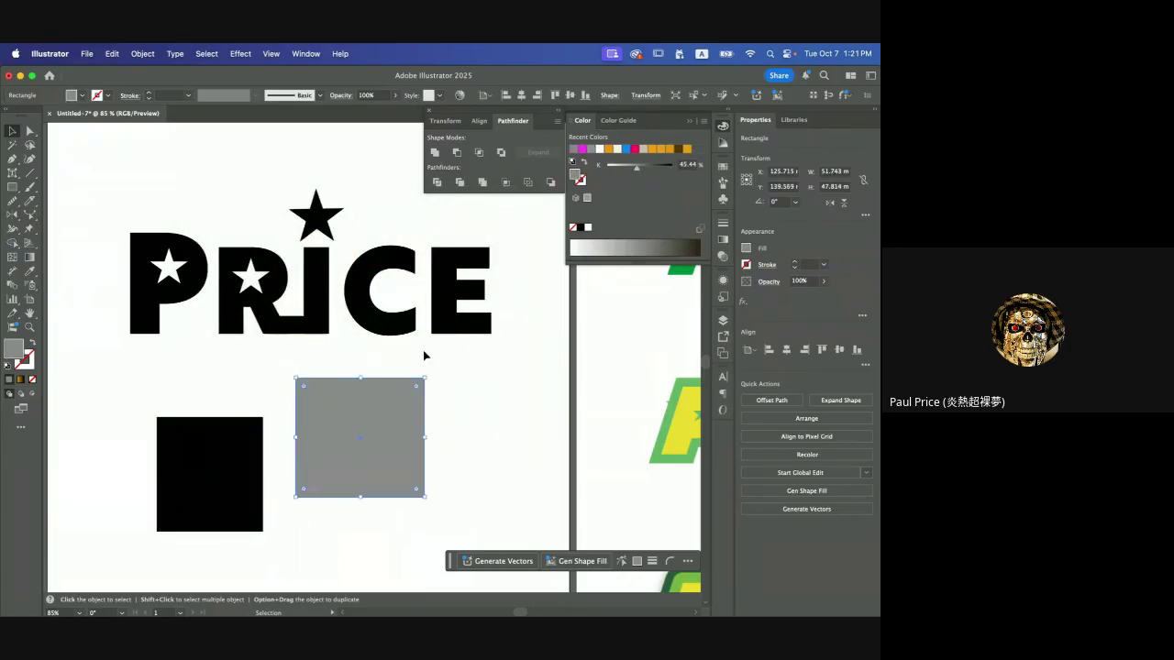
click(703, 124)
click(725, 155)
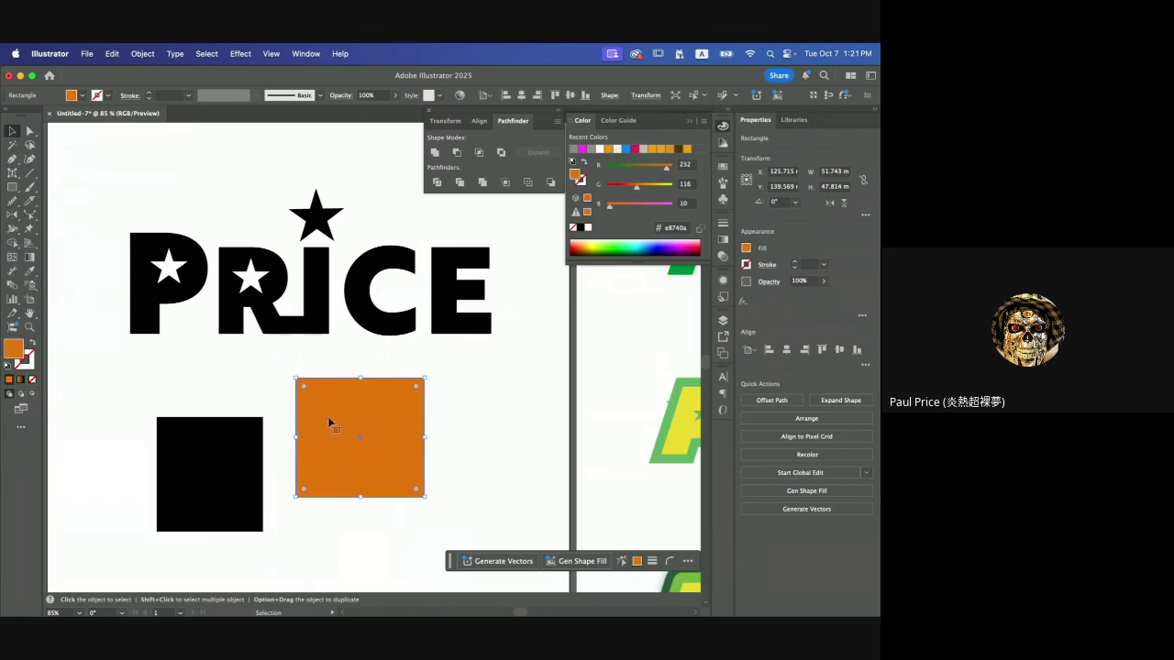
- Fill the smaller black rectangle with the recently used magenta
click(217, 452)
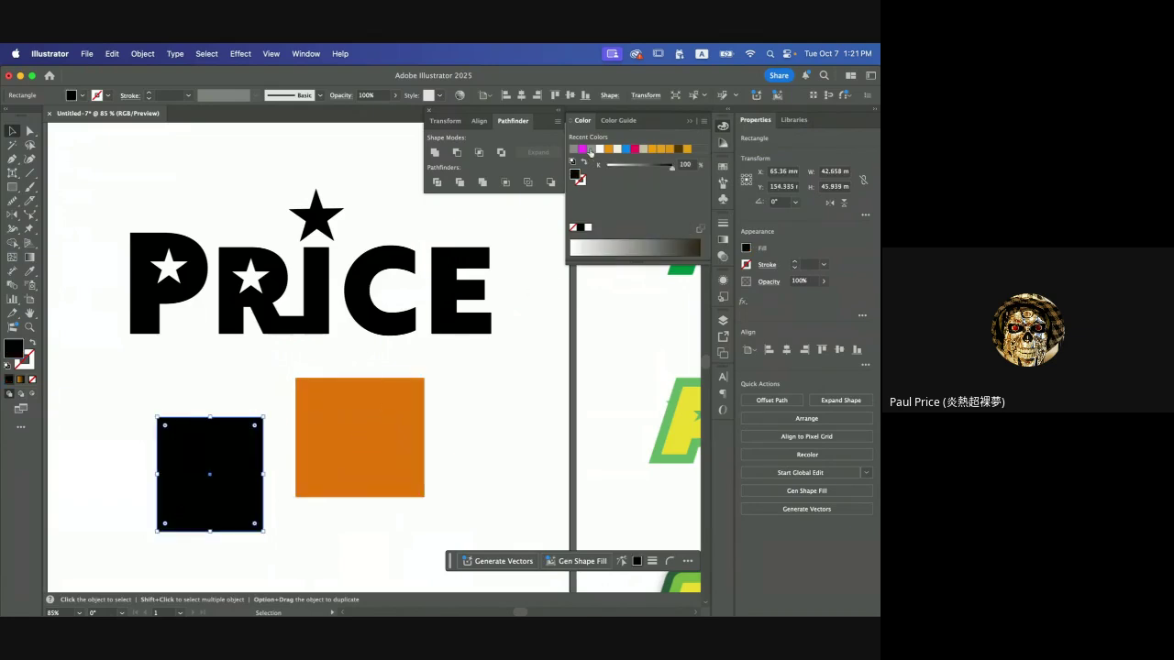
click(583, 149)
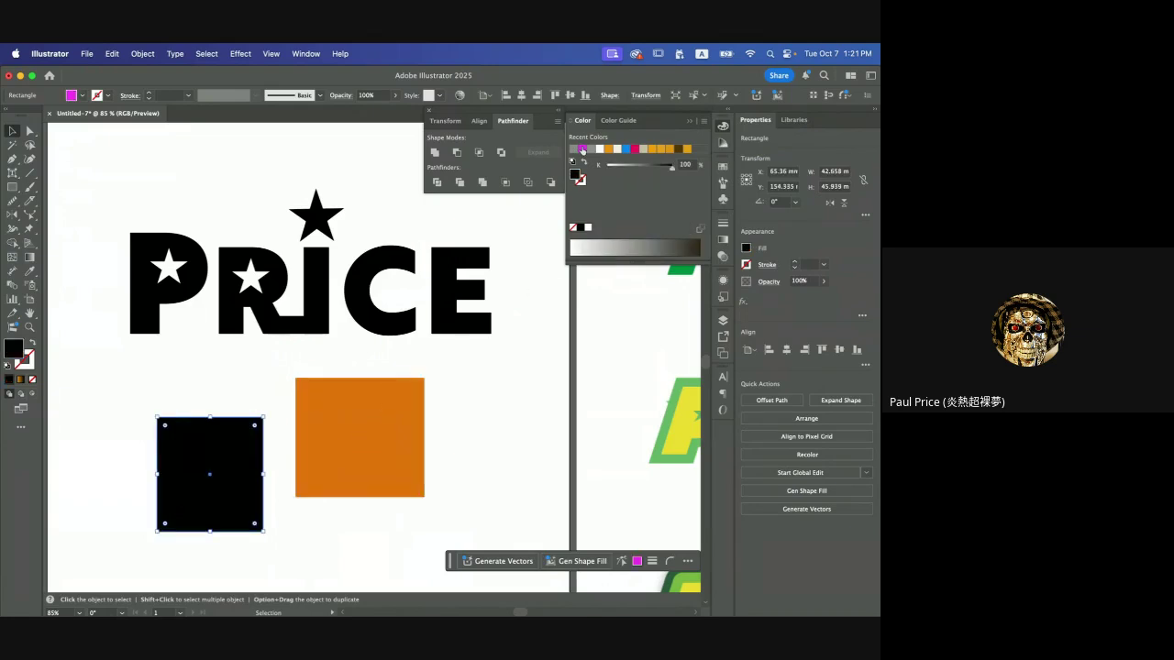
click(218, 391)
scroll(193, 459, down, 2)
scroll(193, 458, left, 1)
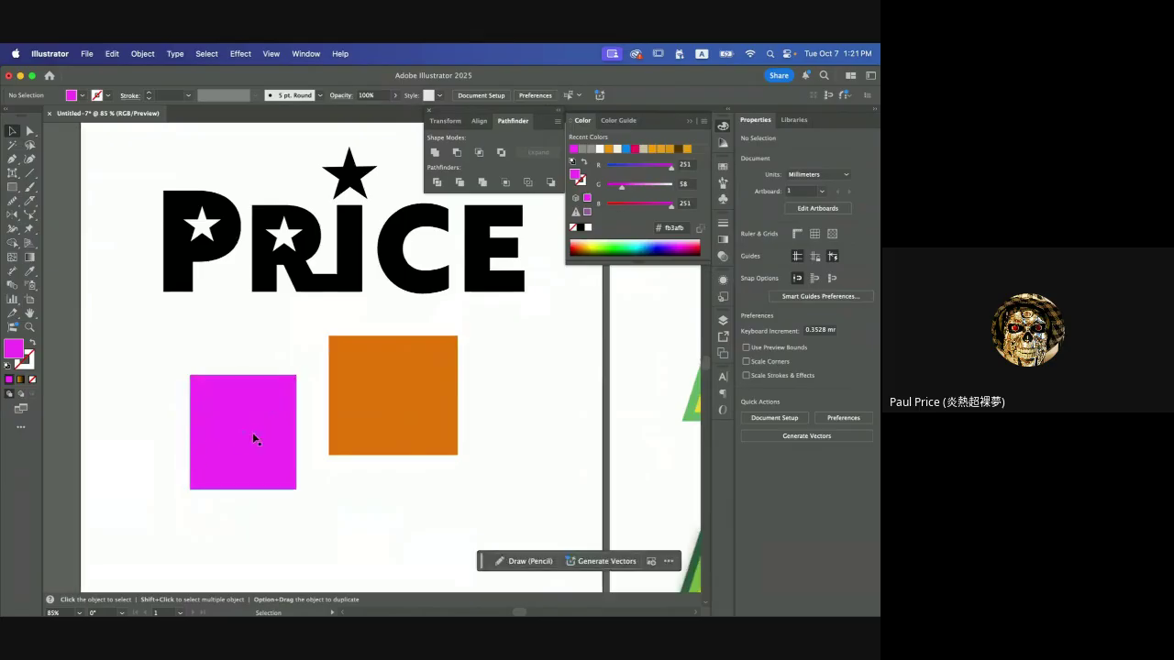
- Move the magenta rectangle so that it overlaps the lower-left corner of the orange rectangle
drag(252, 435, 330, 437)
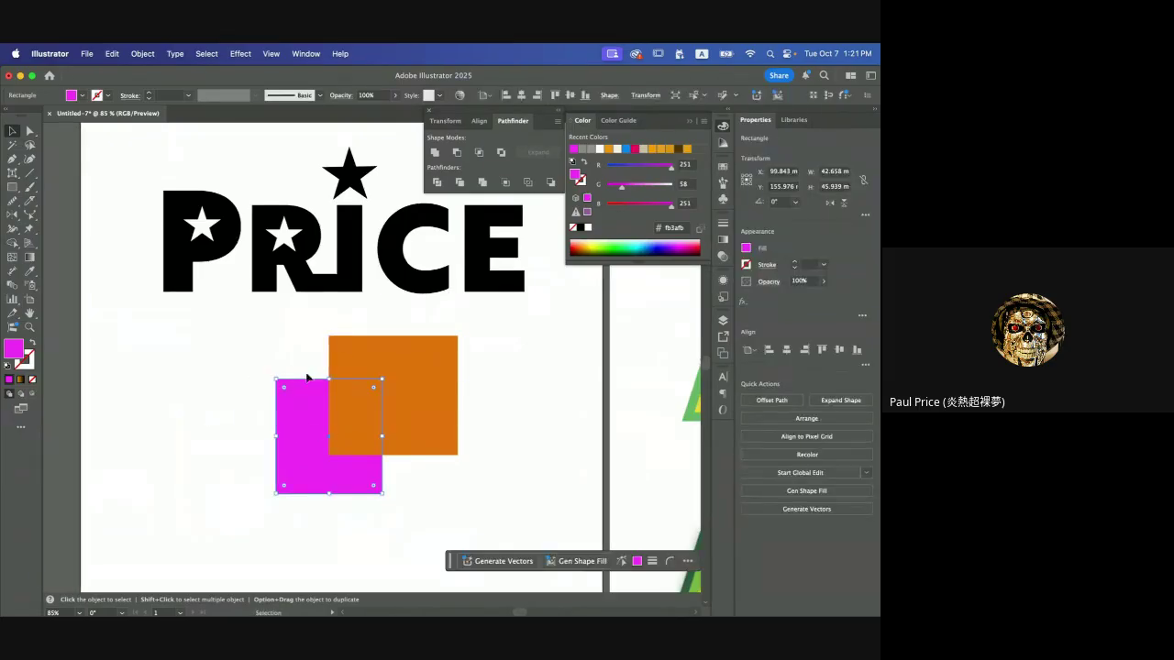
click(437, 376)
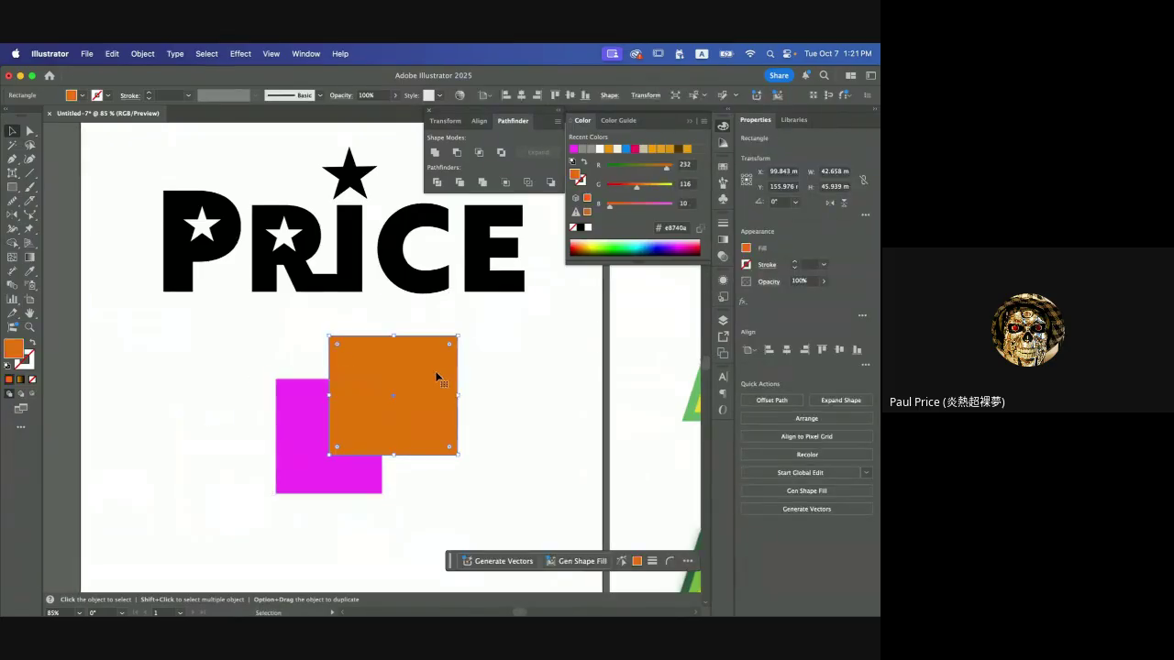
click(322, 434)
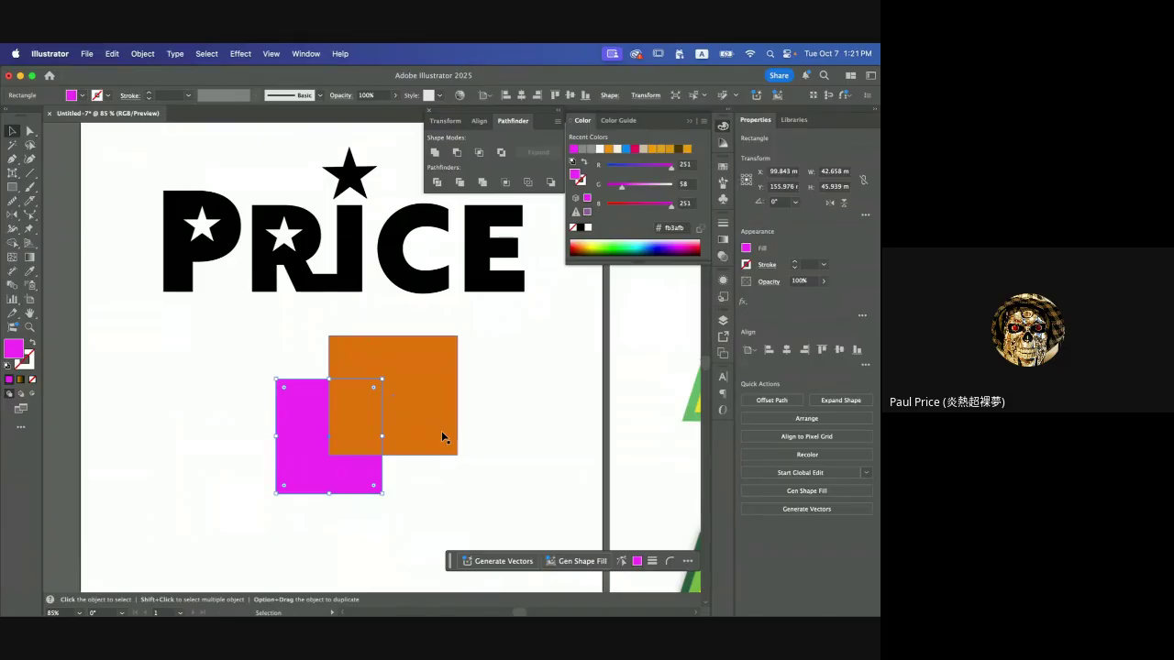
scroll(501, 370, right, 3)
scroll(501, 369, up, 1)
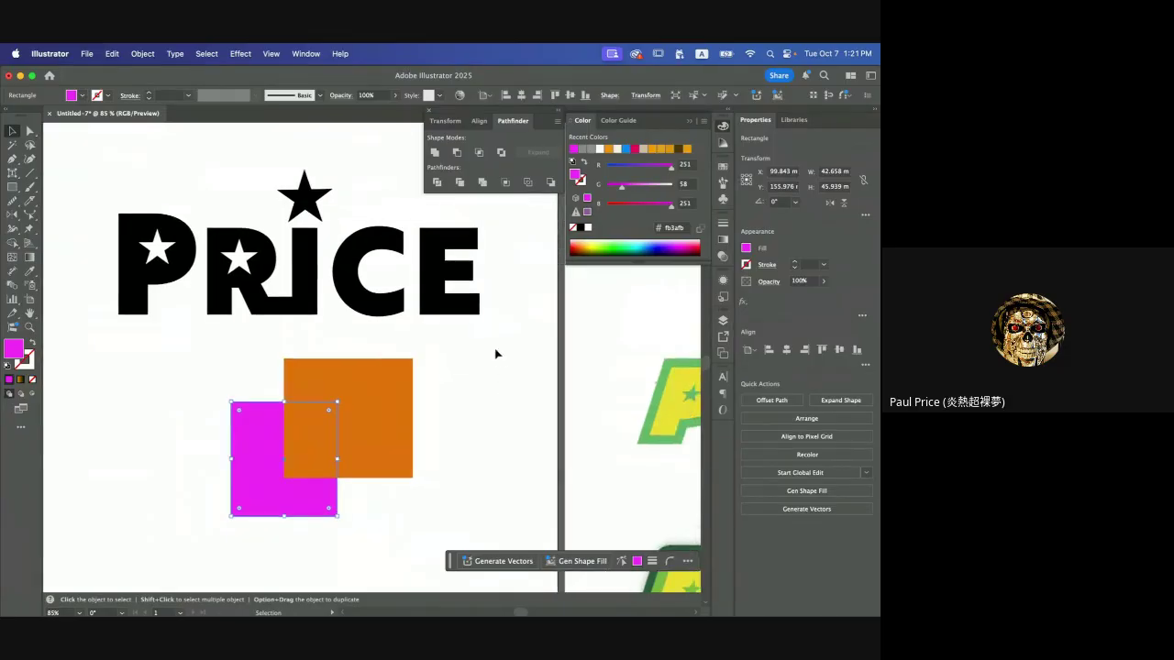
- Unite the overlapping magenta and orange rectangles into one shape and move it slightly down
scroll(481, 346, down, 2)
drag(178, 341, 442, 471)
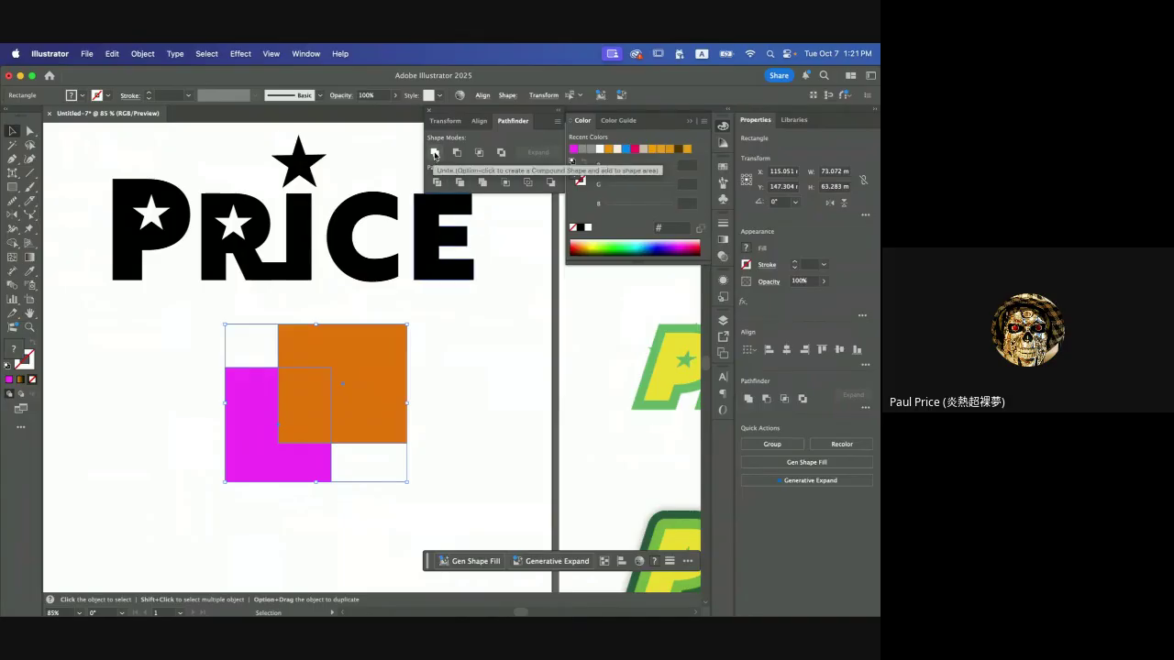
click(434, 153)
click(414, 436)
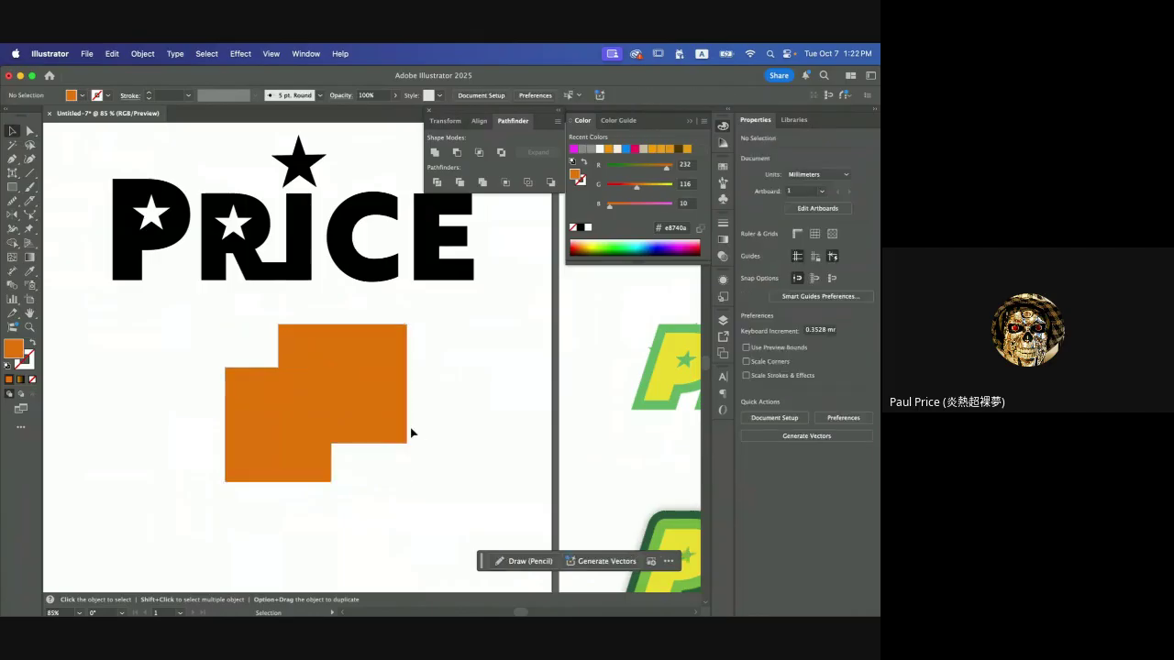
mouse_move(373, 417)
mouse_down()
mouse_move(217, 413)
mouse_move(270, 467)
mouse_move(406, 427)
mouse_move(370, 437)
mouse_up()
- Unite the R, the I and the rectangle connecting them into a single shape
click(275, 270)
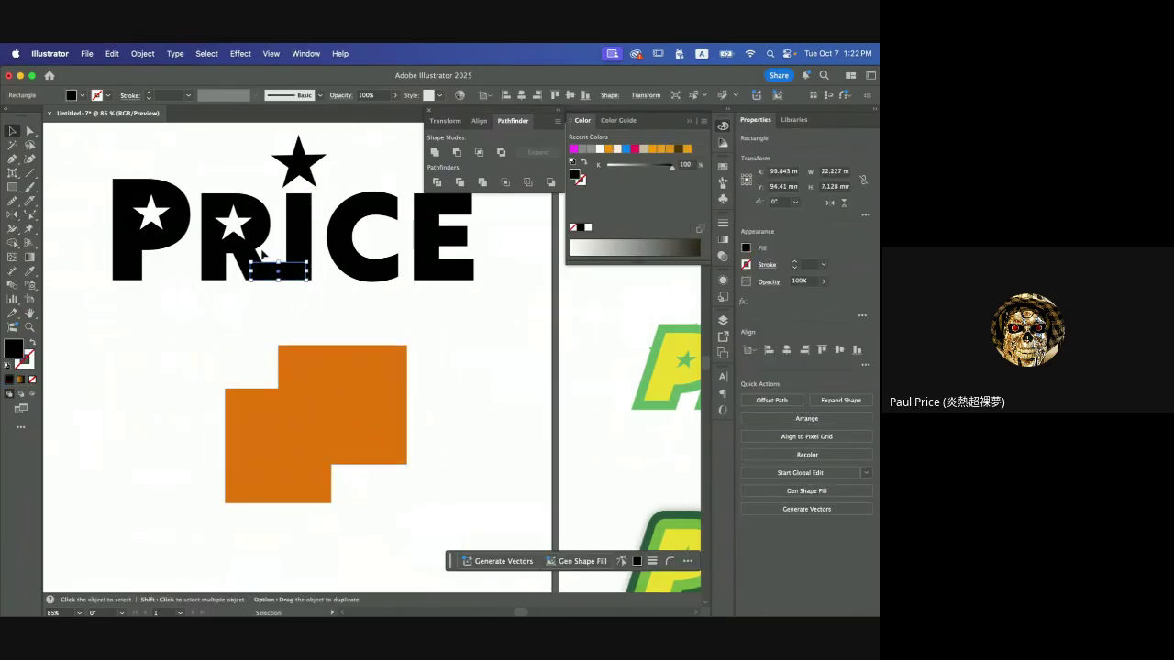
click(292, 266)
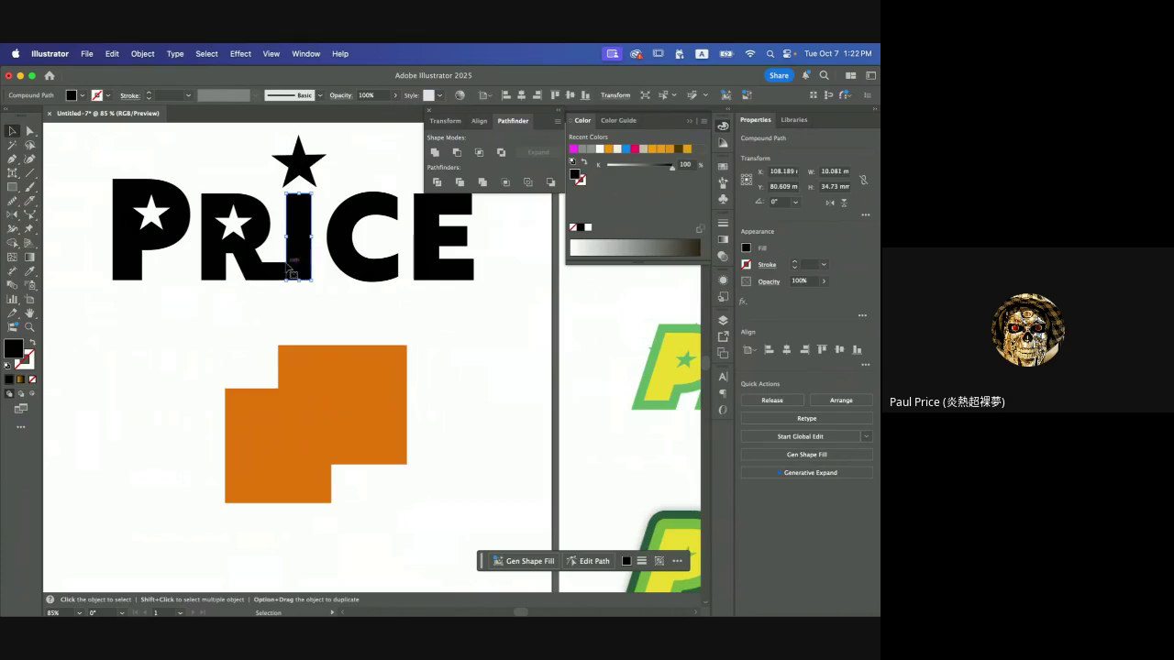
click(279, 272)
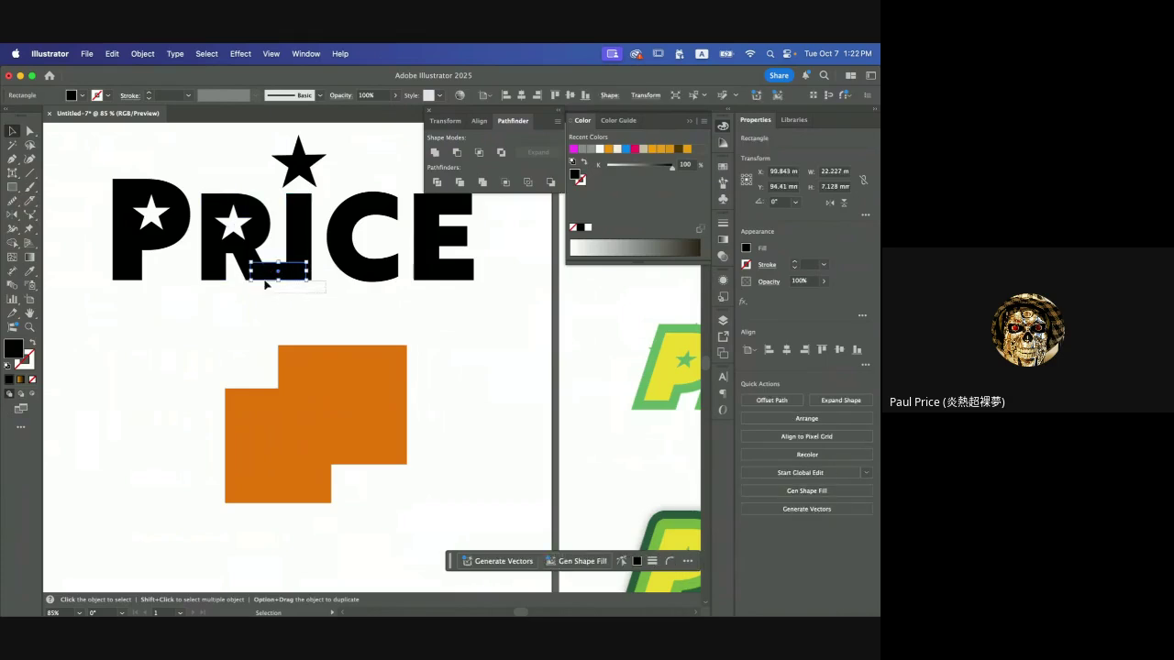
shift+click(246, 271)
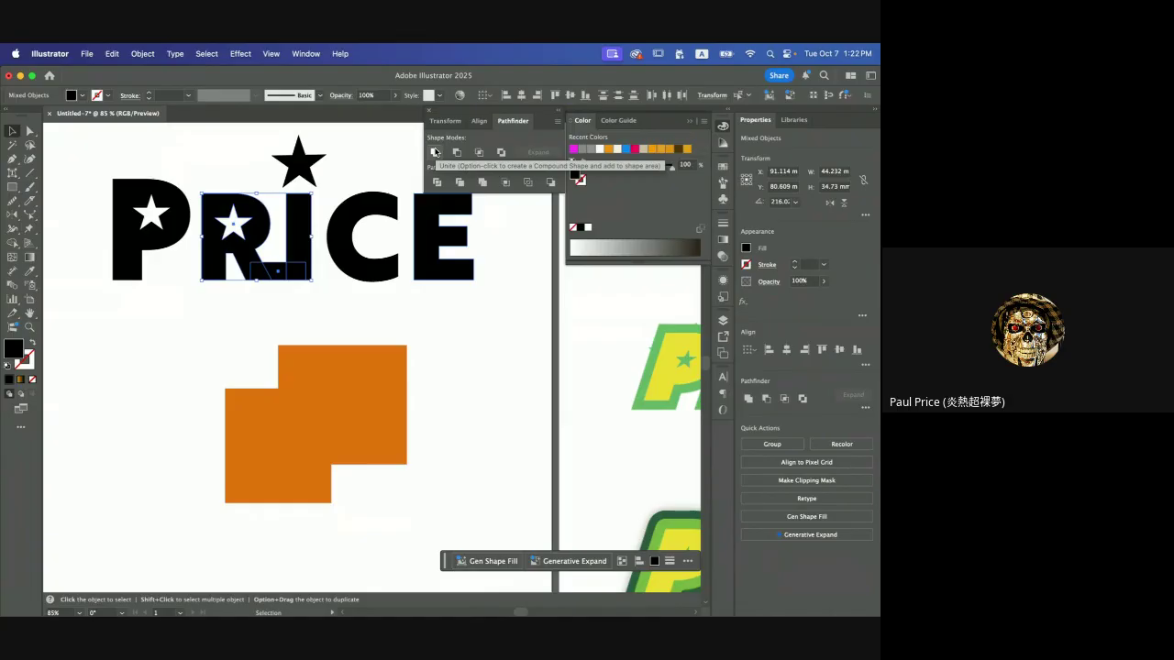
click(435, 151)
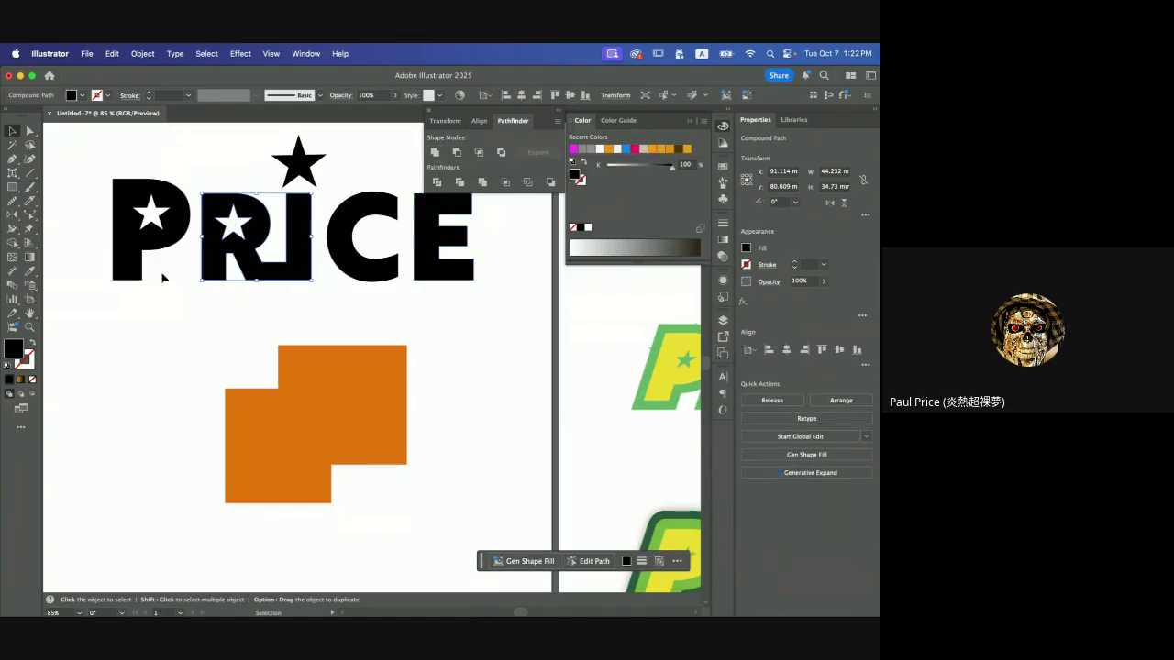
mouse_move(302, 259)
mouse_down()
mouse_move(233, 307)
mouse_move(275, 300)
mouse_move(252, 324)
mouse_move(275, 275)
mouse_move(303, 270)
mouse_up()
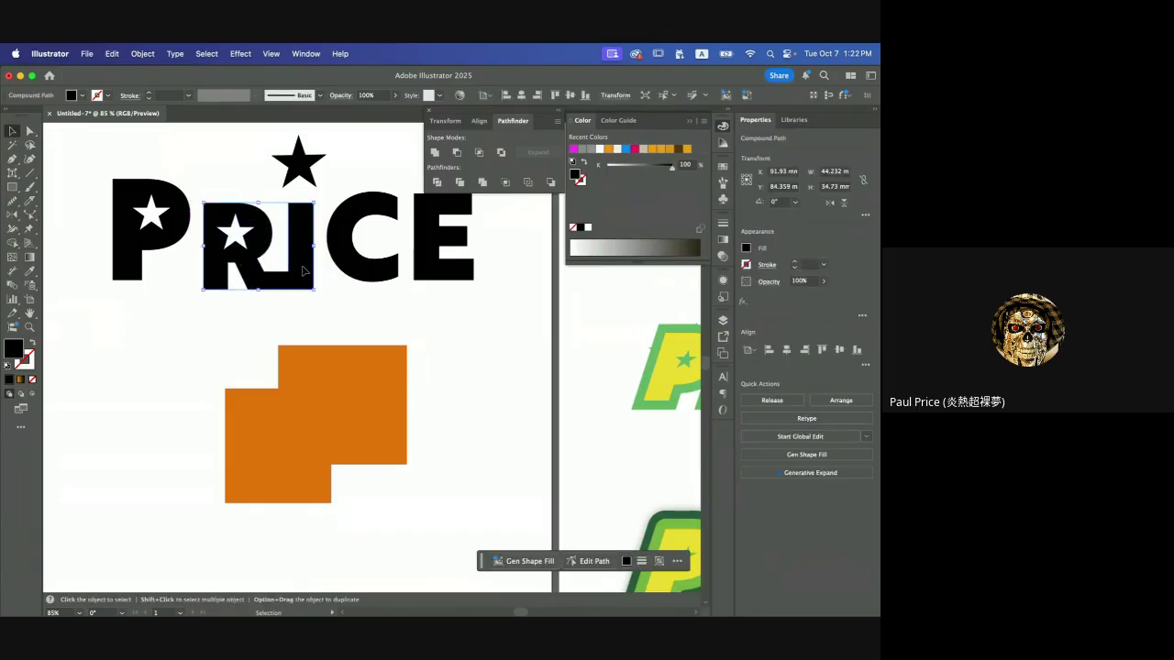
click(375, 330)
- Move the united orange shape aside and draw two orange rectangles beside it, about 32 by 39 mm and 31 by 38 mm
click(359, 388)
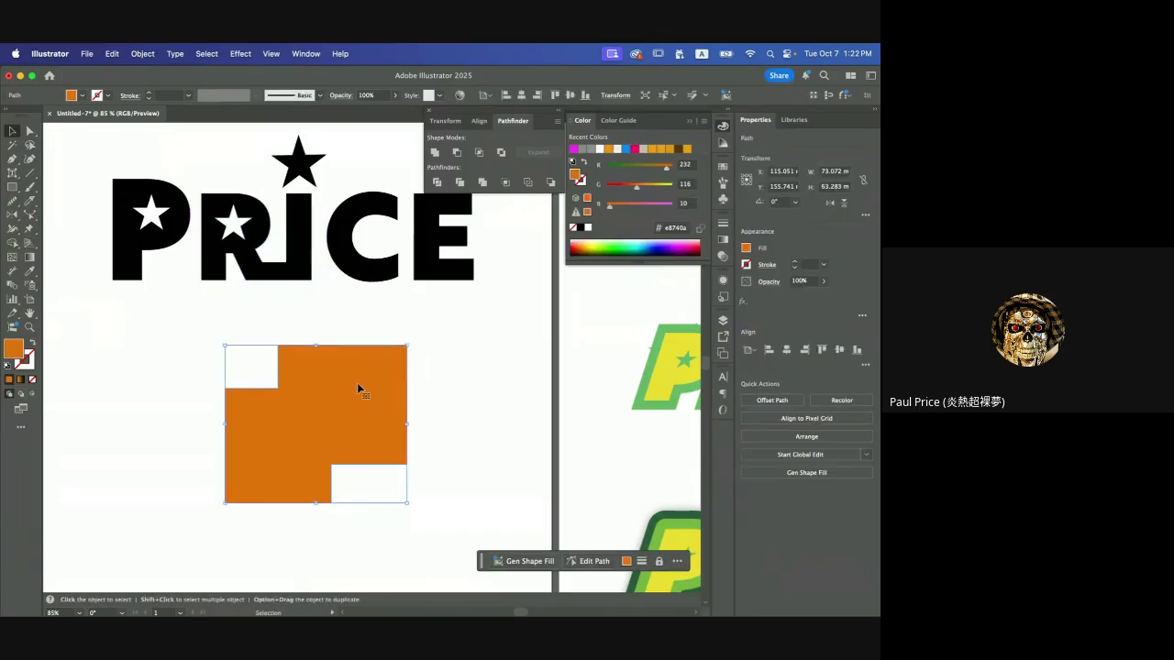
drag(358, 388, 198, 376)
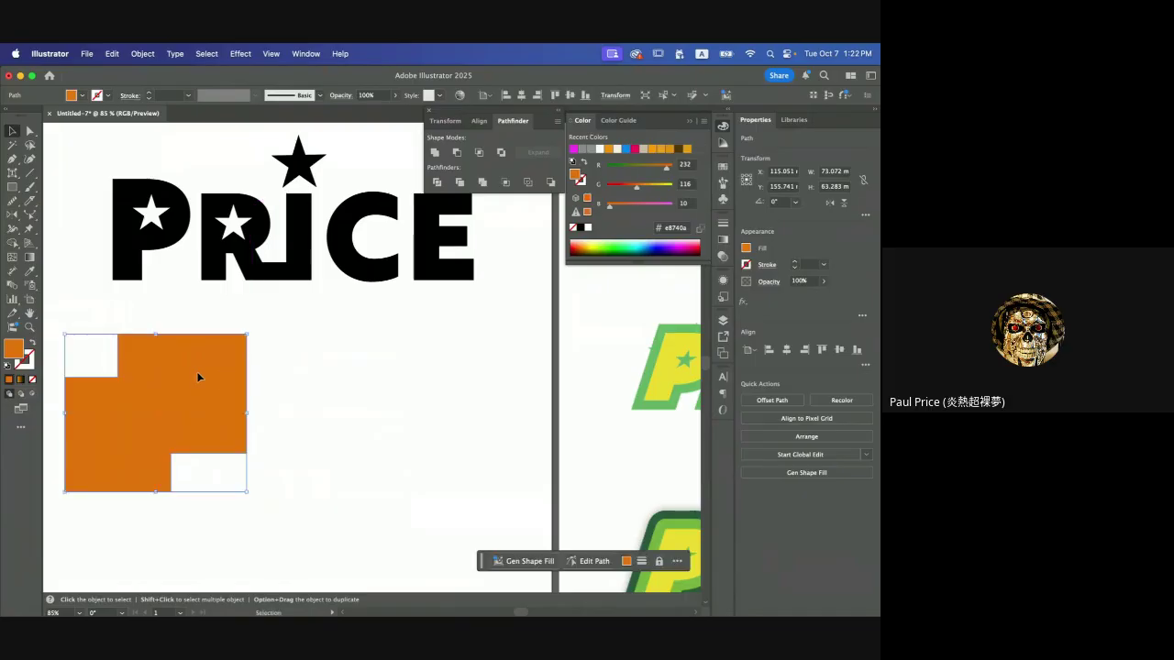
click(12, 187)
key(super+shift+a)
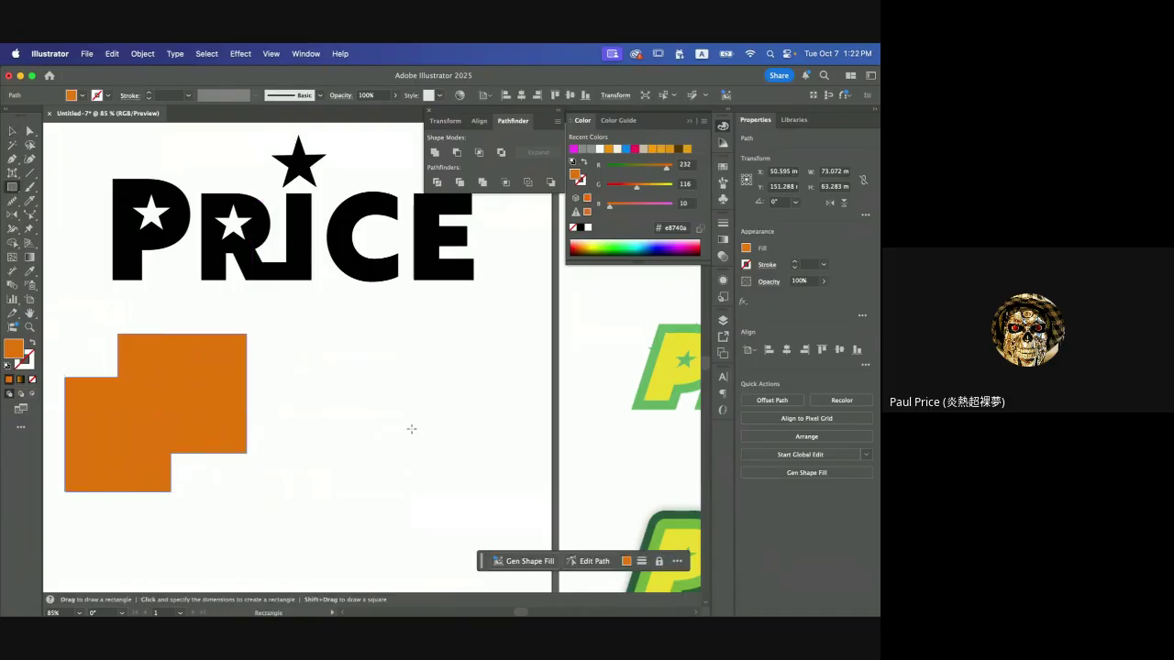
drag(322, 395, 404, 492)
drag(419, 327, 495, 423)
- Overlap the newest rectangle with the upper-right corner of the other small one and fill it with magenta
key(v)
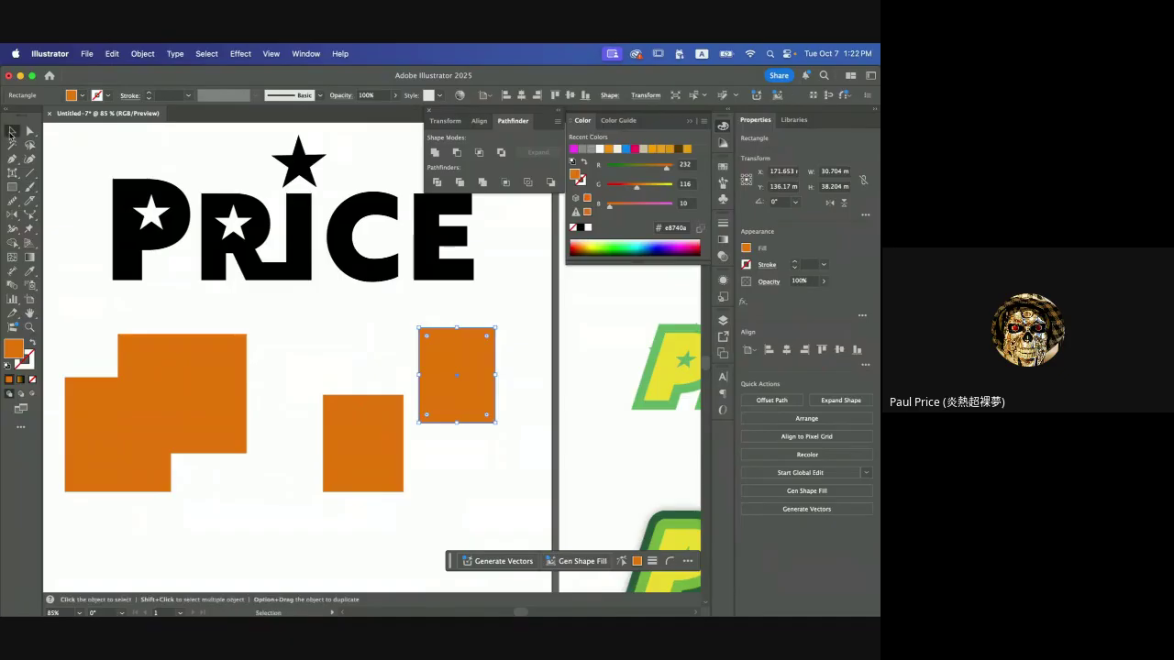
drag(466, 354, 412, 371)
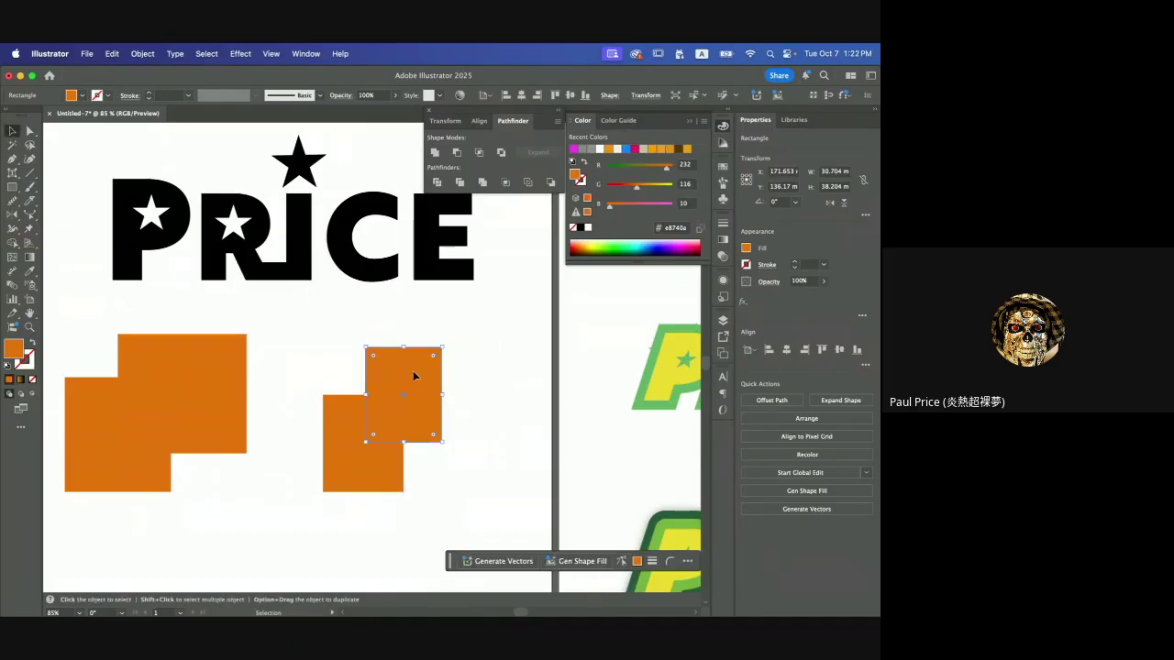
click(574, 149)
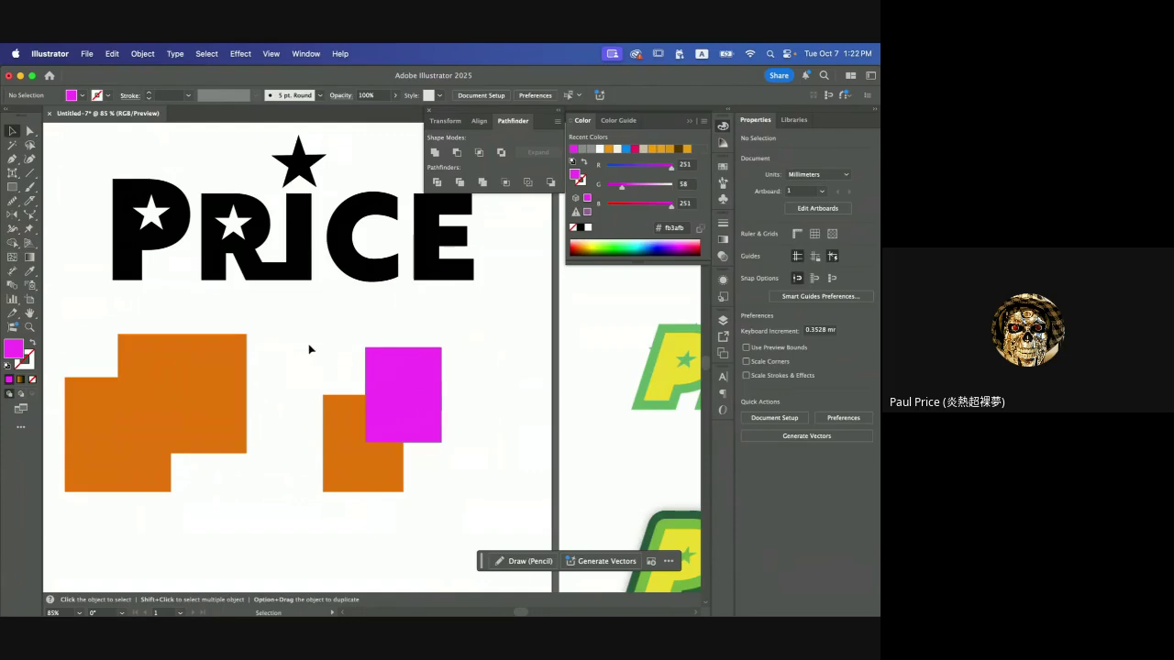
- Try Minus Front on the overlapping magenta and orange rectangles, and undo it
drag(309, 348, 495, 518)
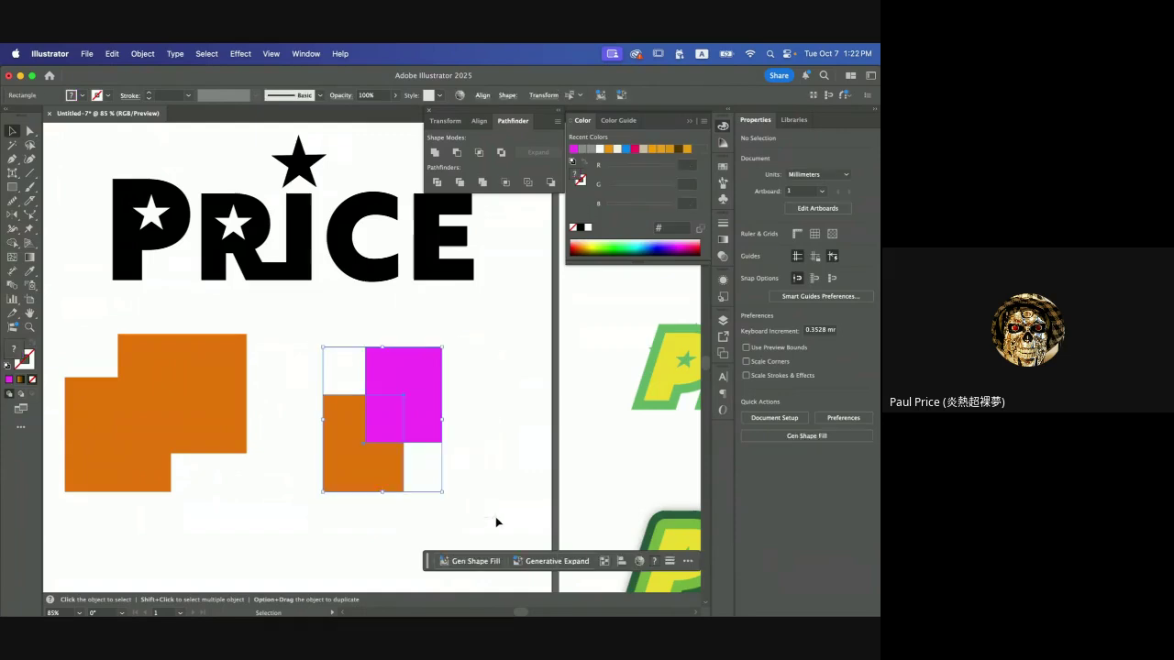
click(456, 153)
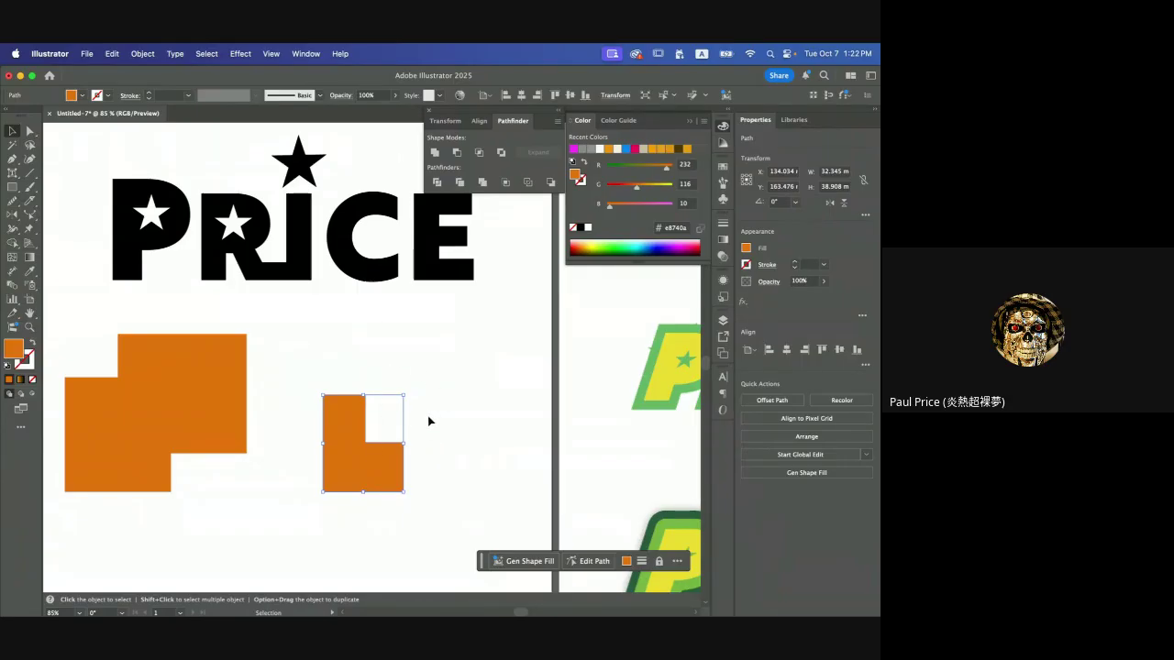
key(a)
key(super+z)
key(v)
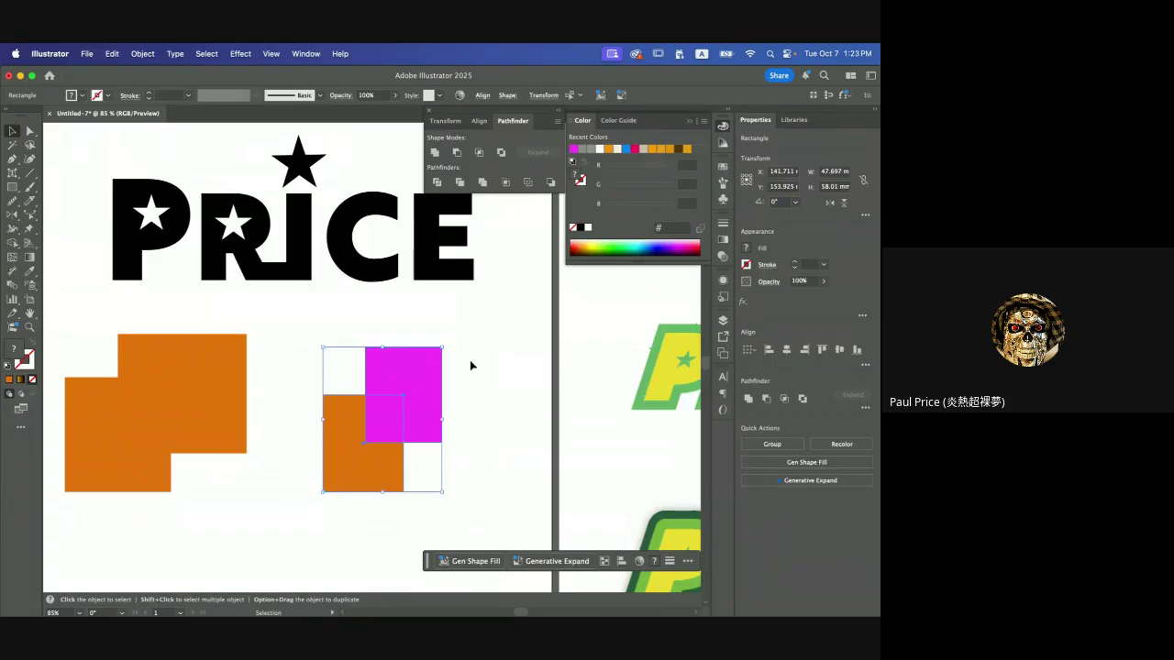
- Try Intersect on the overlapping magenta and orange rectangles, and undo it
click(470, 360)
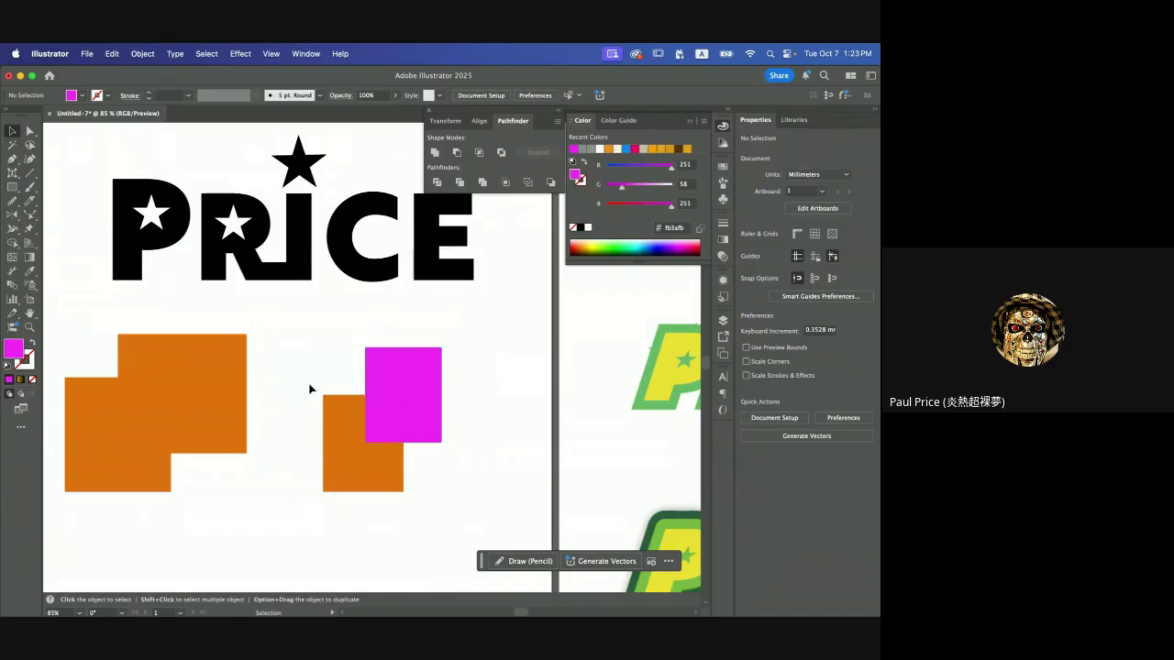
drag(303, 357, 471, 485)
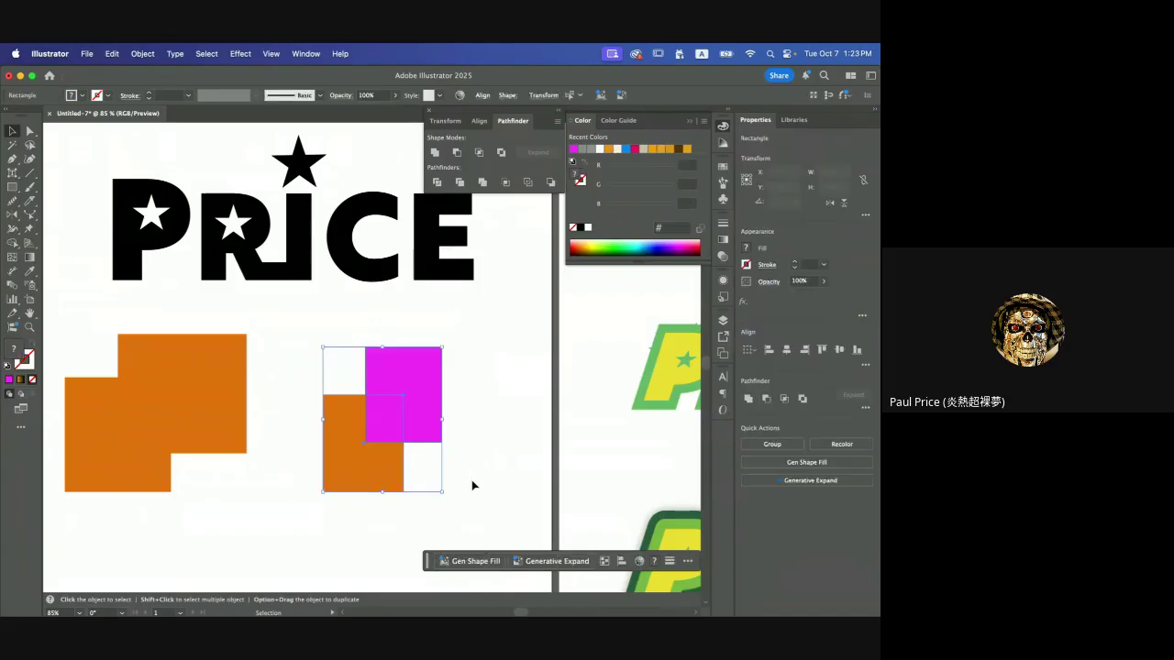
click(478, 152)
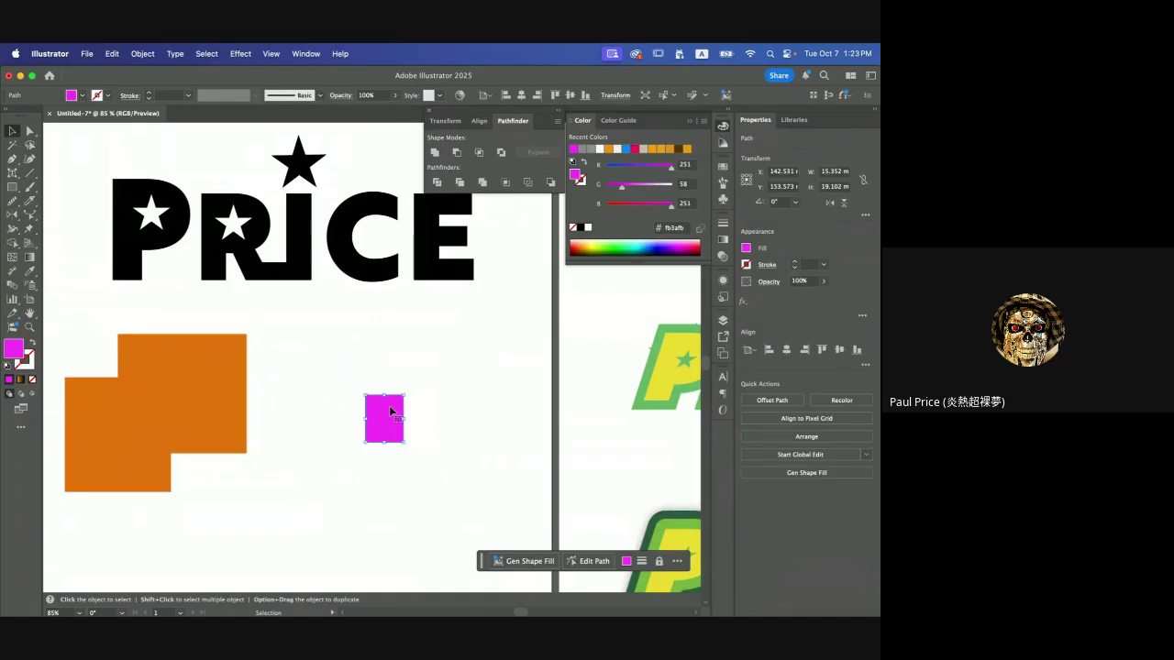
key(super+z)
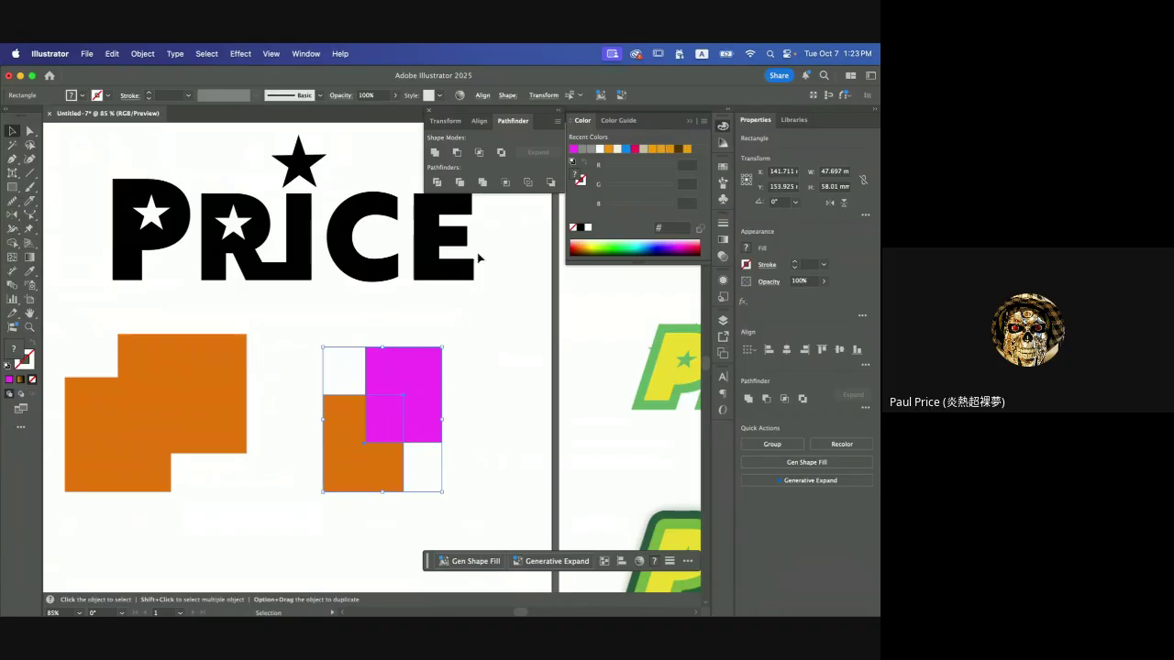
- Try Exclude on the overlapping magenta and orange rectangles, and undo it
click(502, 154)
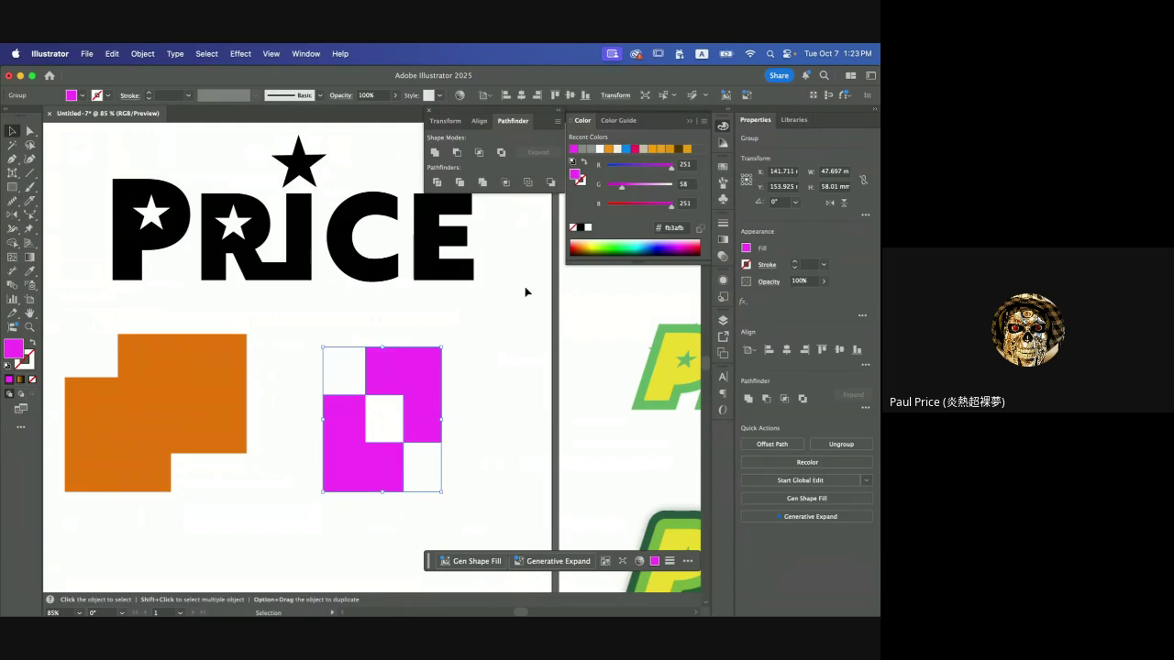
key(a)
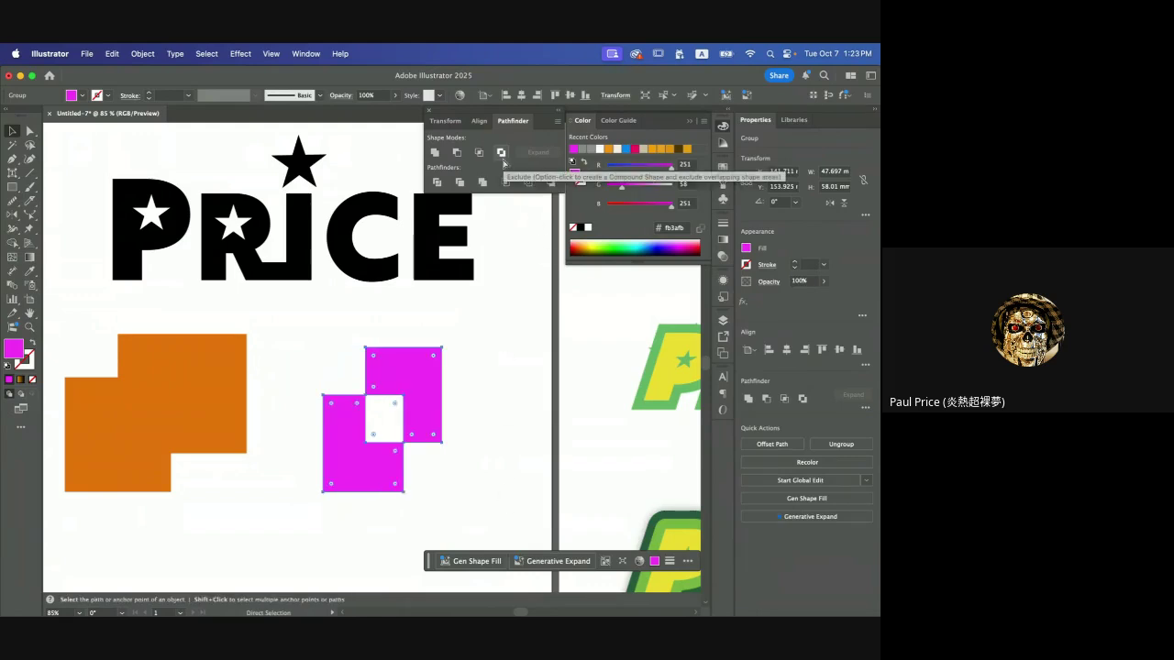
key(v)
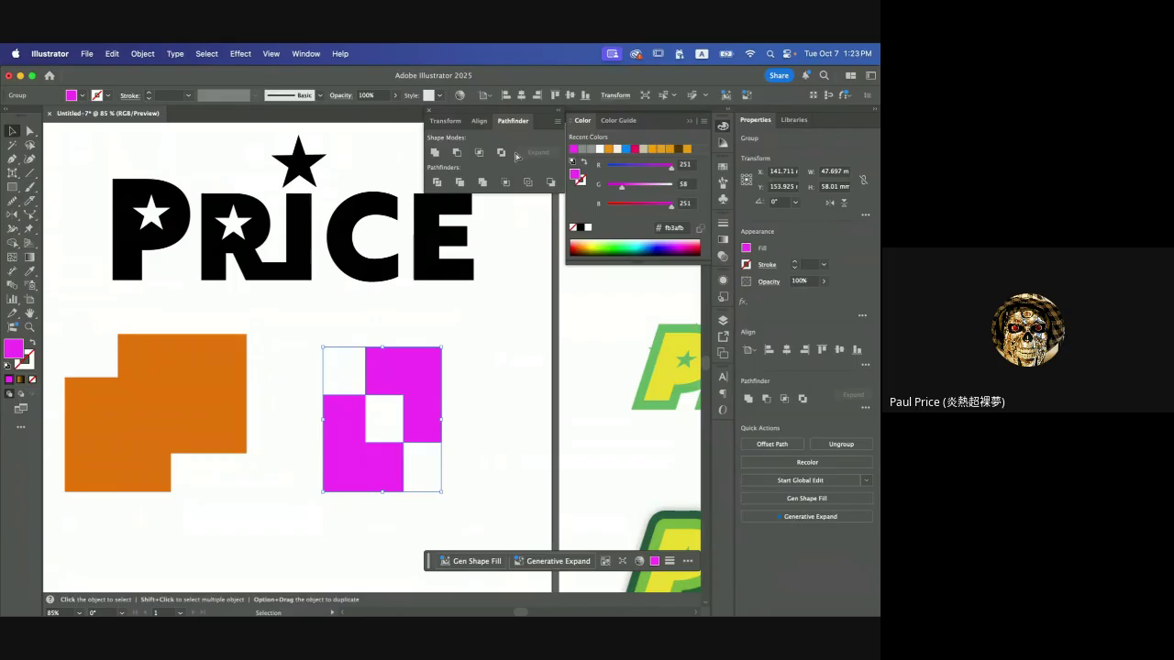
key(super+z)
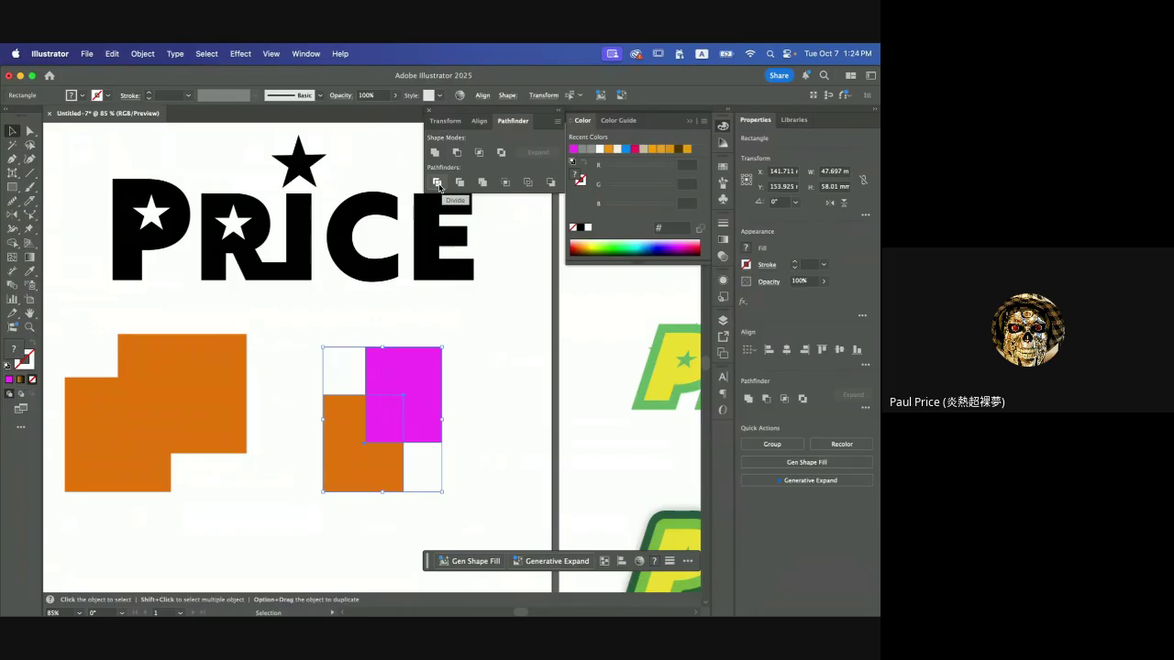
- Divide the overlapping magenta and orange rectangles with Pathfinder, shift the result slightly and ungroup its pieces
click(485, 345)
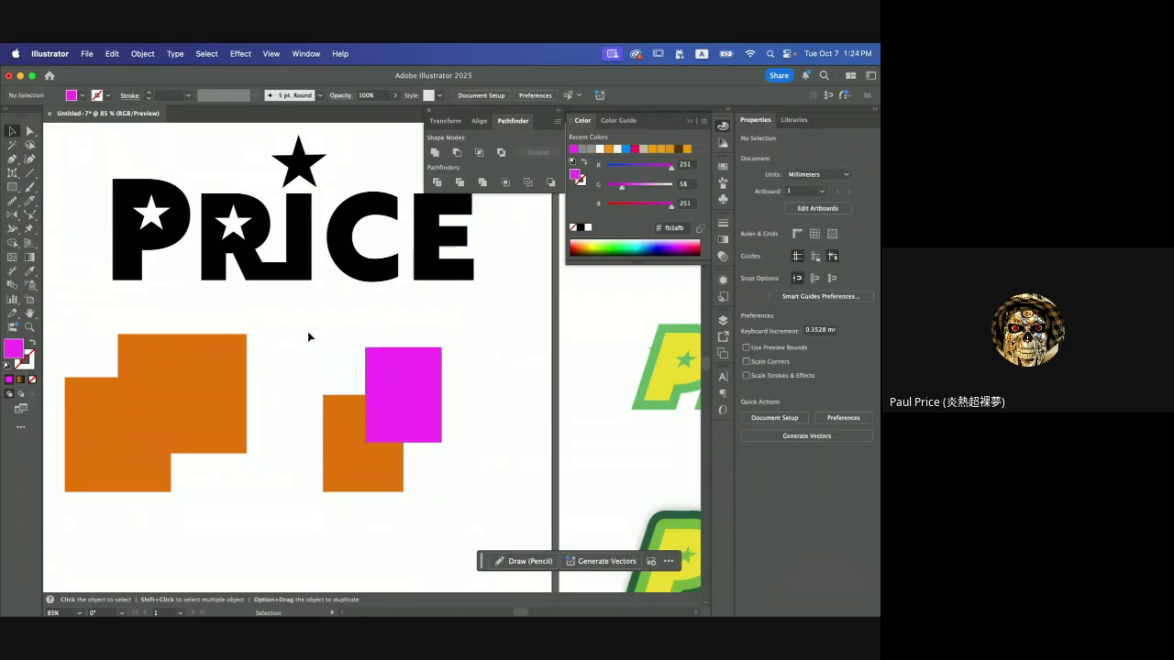
drag(308, 336, 462, 485)
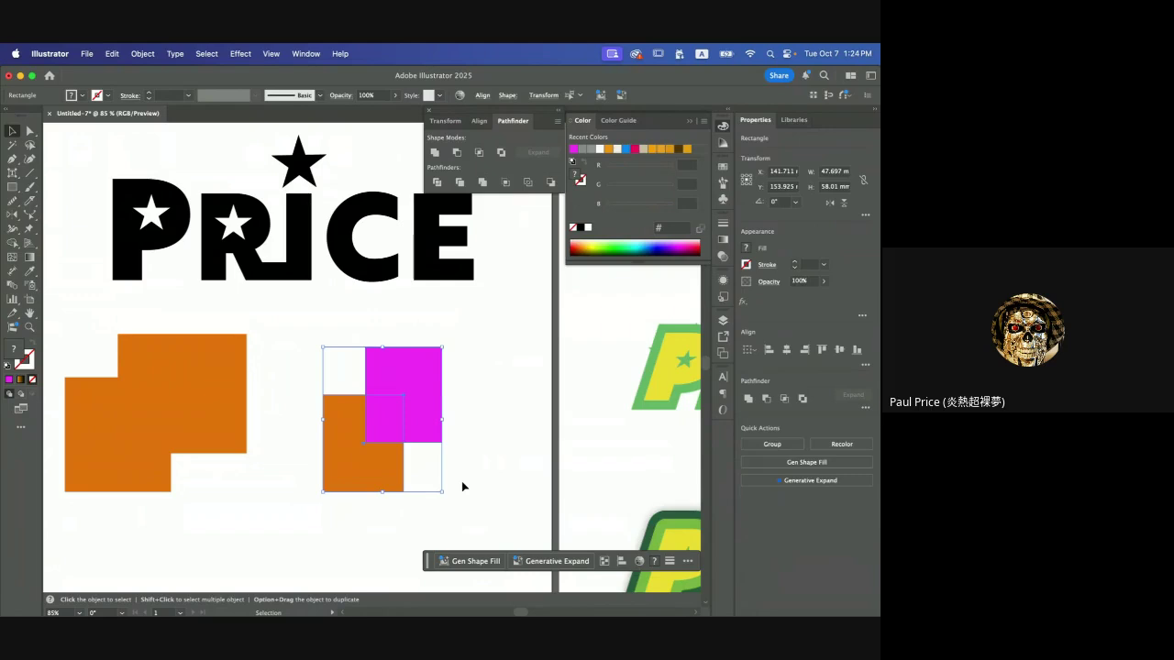
click(437, 181)
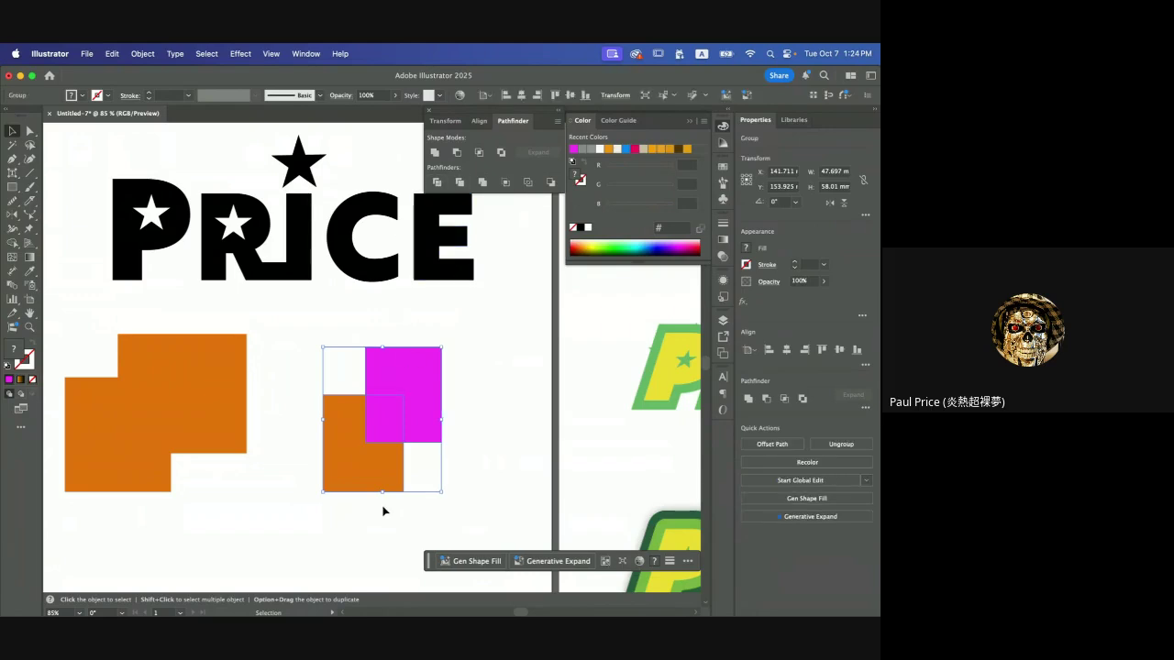
click(469, 395)
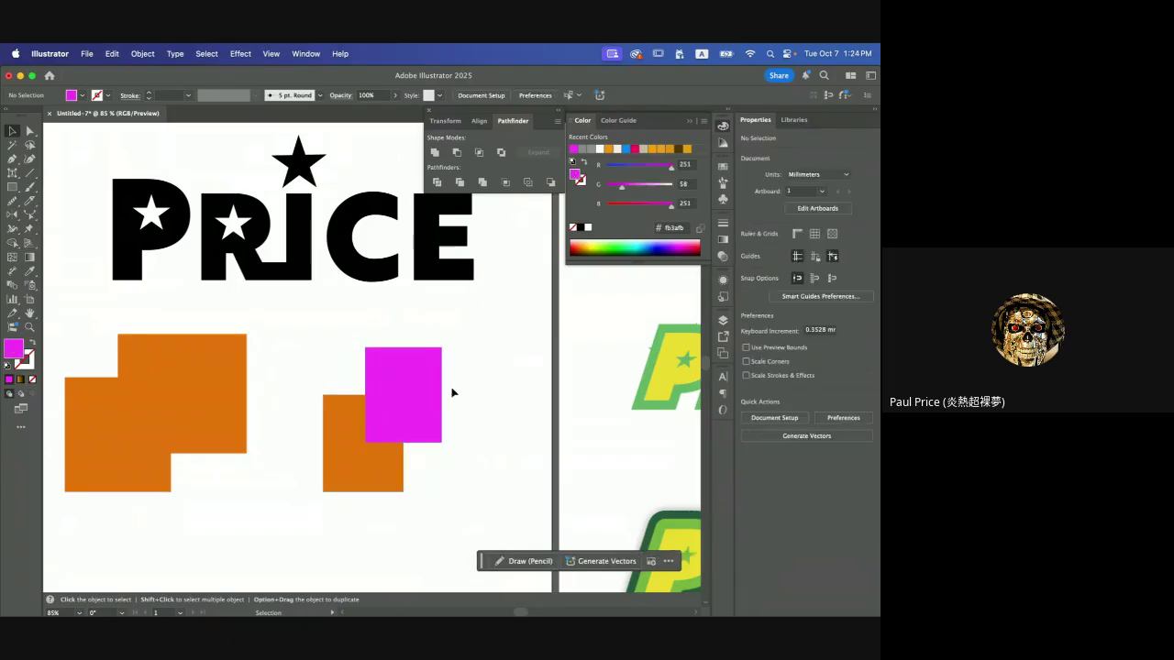
drag(417, 388, 393, 384)
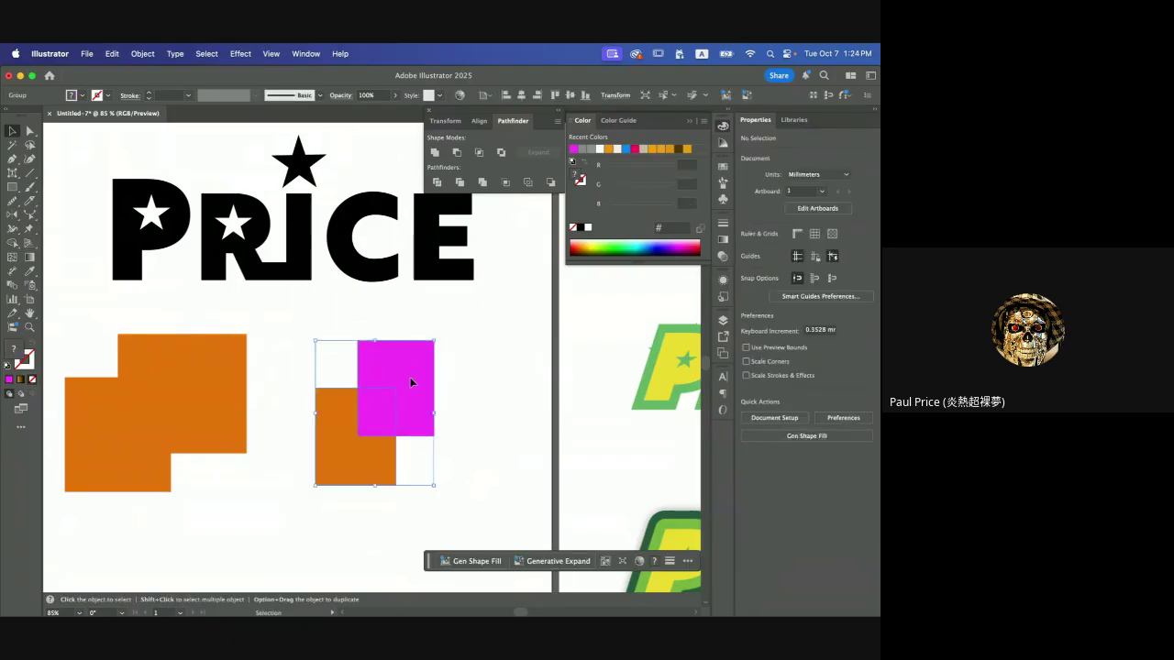
right_click(389, 375)
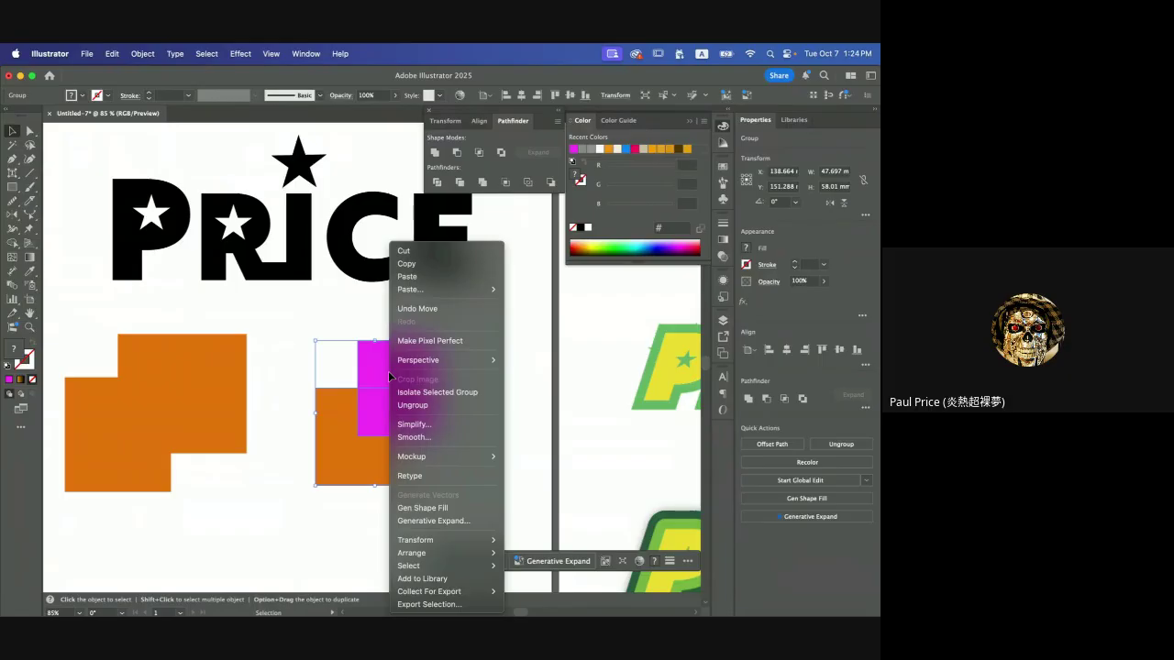
click(425, 409)
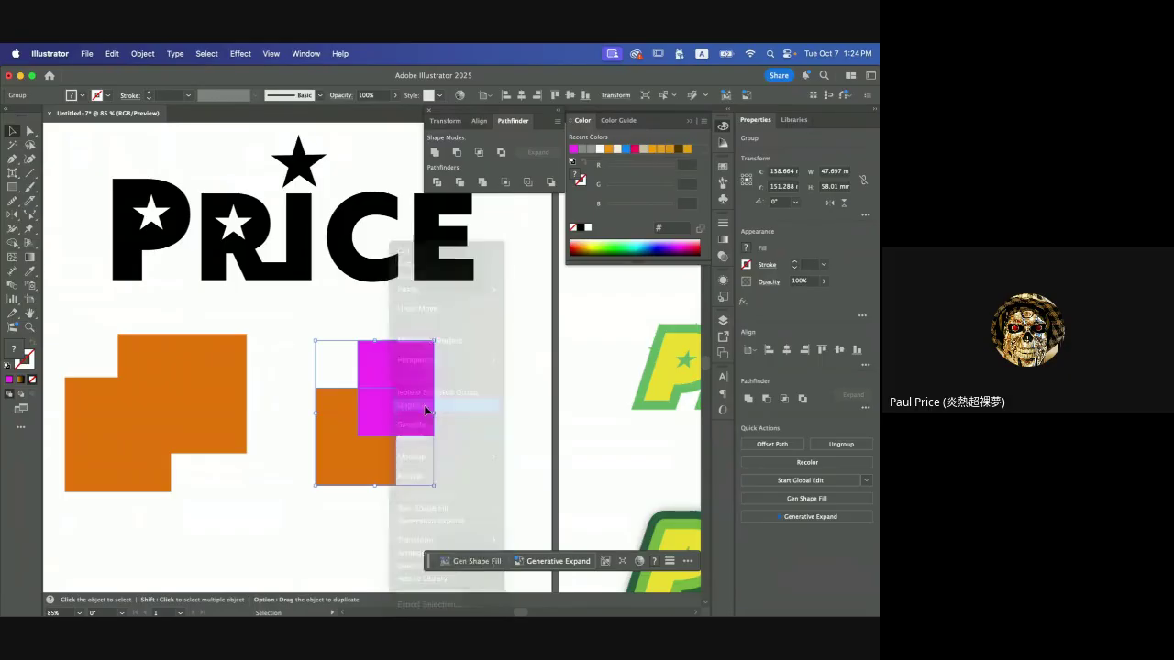
click(501, 388)
- Pull the magenta corner piece, the small overlap piece and the orange L-shaped piece apart
drag(402, 369, 474, 351)
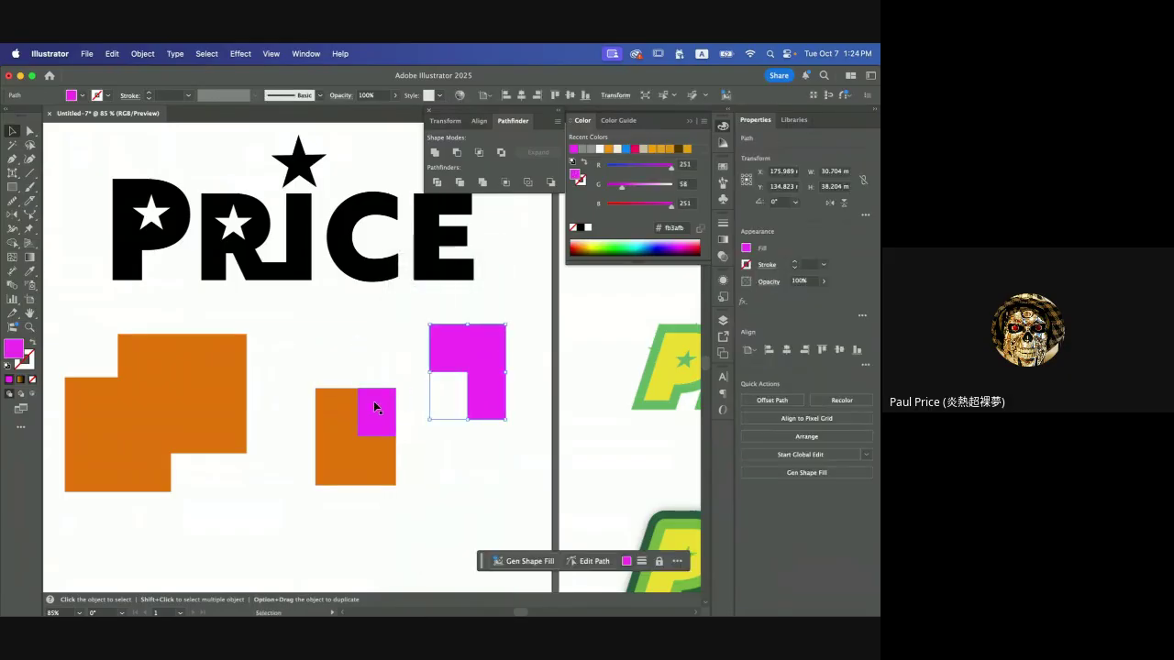
drag(371, 408, 425, 432)
drag(344, 456, 320, 479)
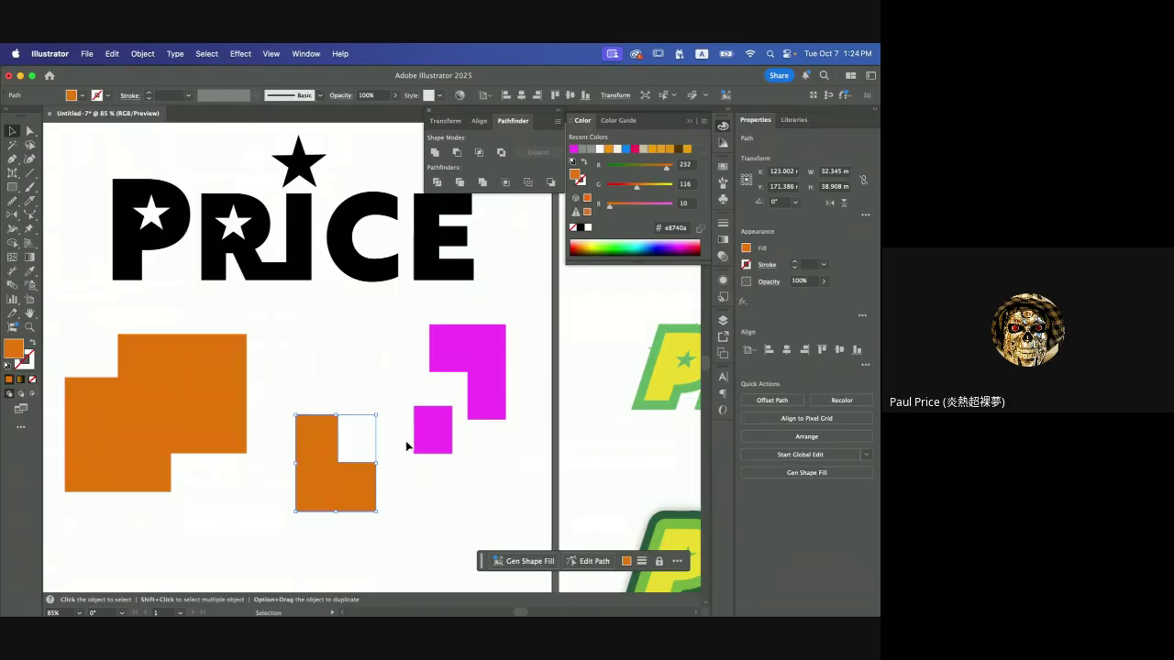
- Undo the separation of the pieces, the ungrouping, the Divide operation and the magenta fill
key(super+z)
key(super+z)
key(super+z)
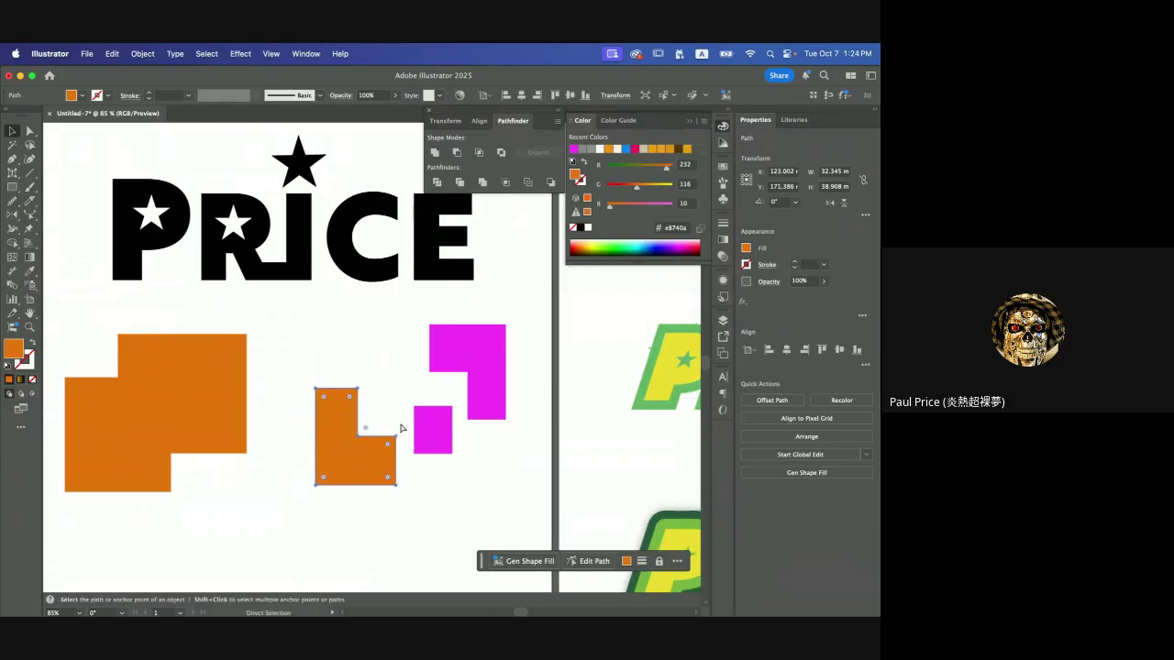
key(super+z)
key(super+z)
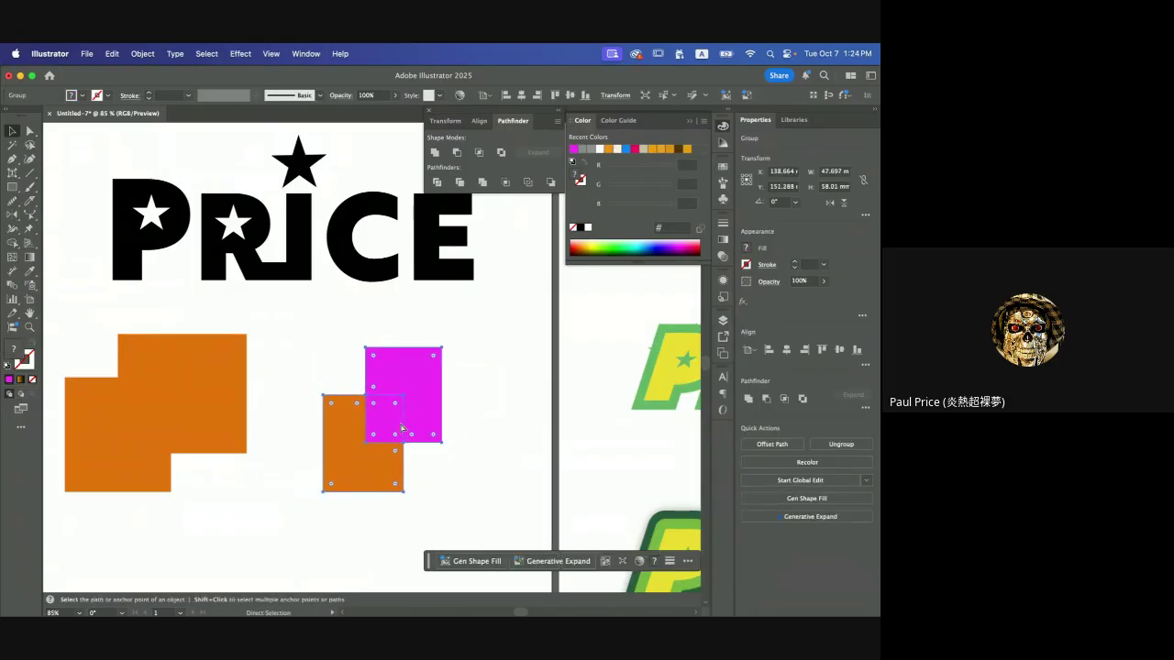
click(486, 363)
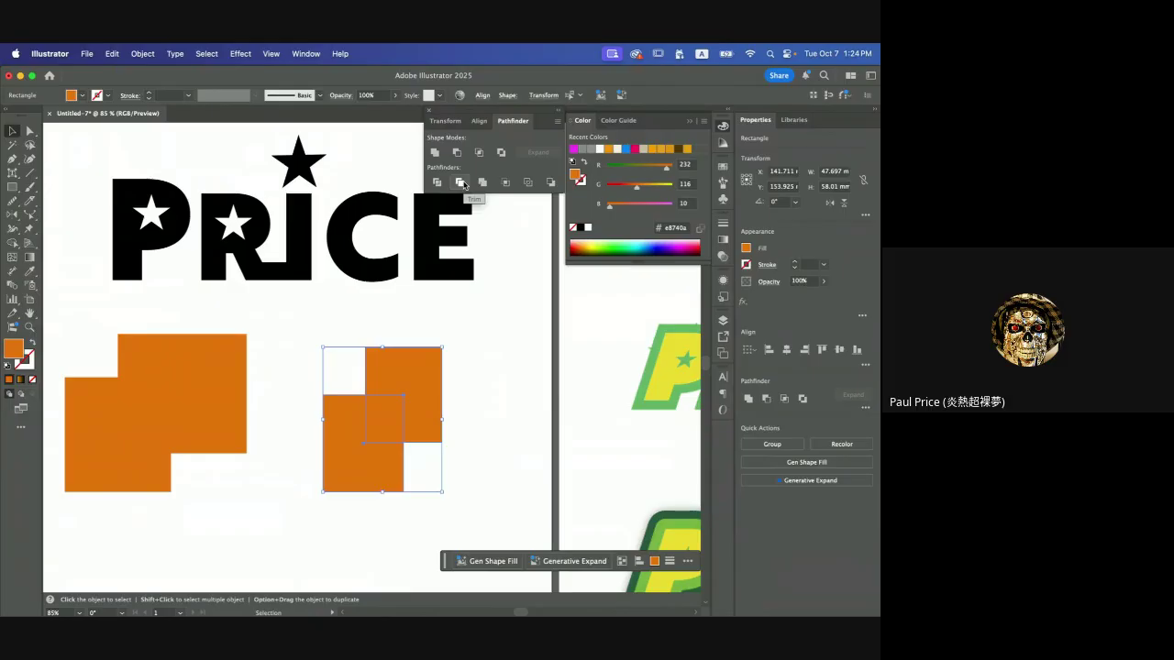
- Trim the two overlapping orange rectangles, ungroup the result and pull the front rectangle away from the notched piece
click(460, 183)
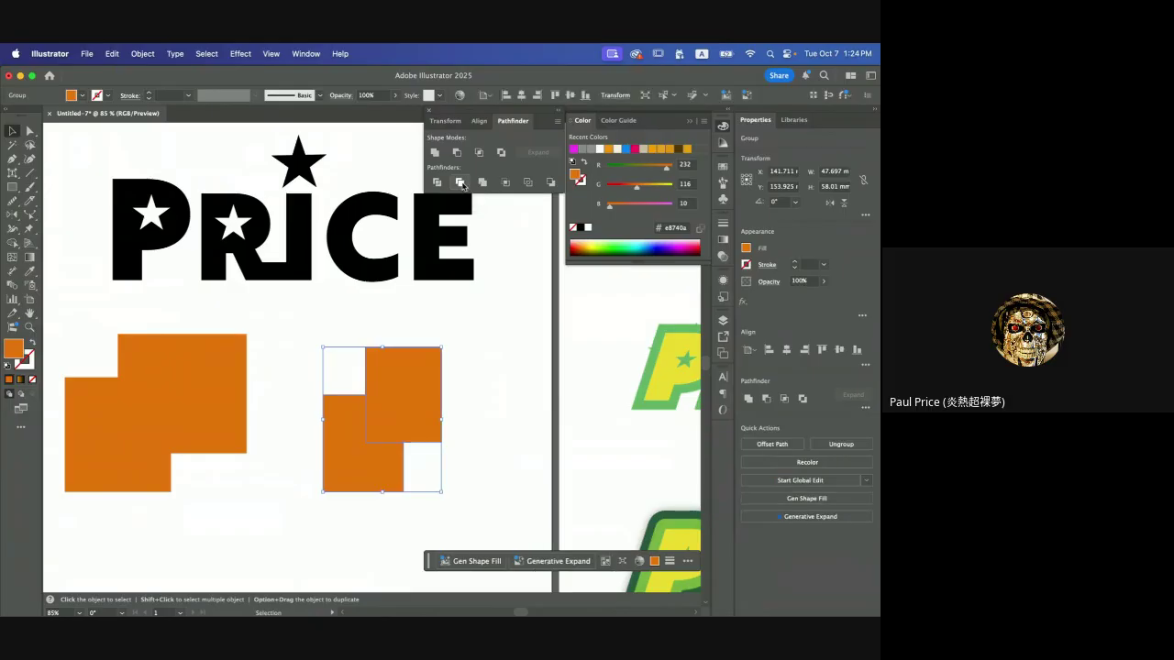
mouse_move(422, 418)
mouse_down()
mouse_move(447, 412)
mouse_move(407, 423)
mouse_up()
right_click(408, 426)
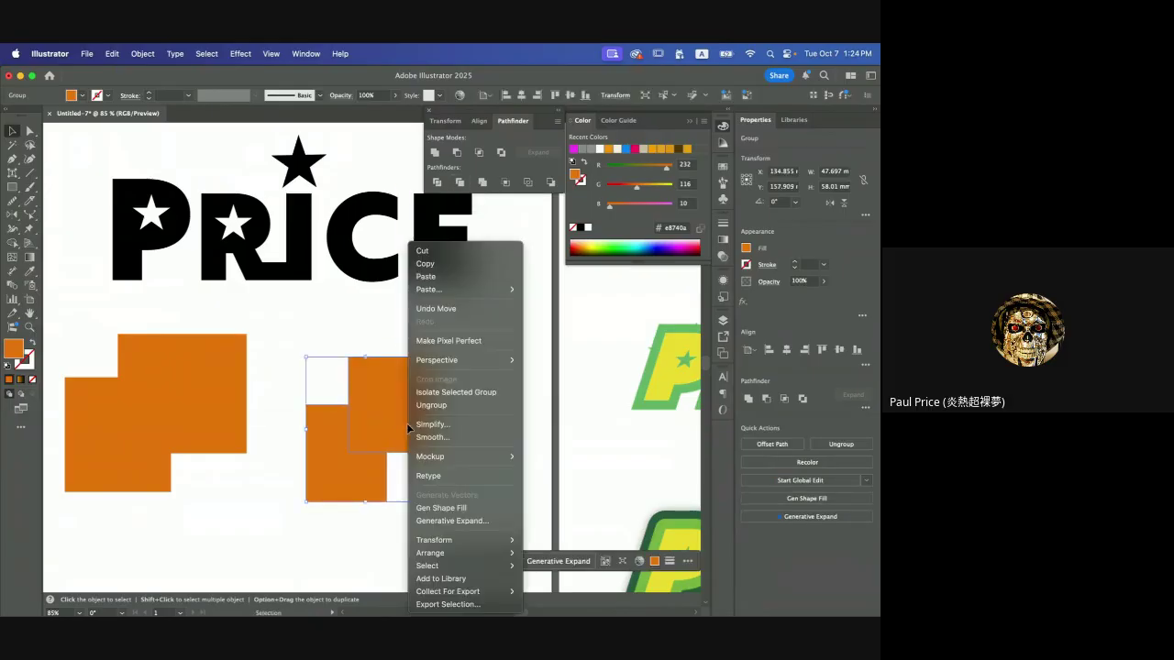
click(426, 404)
click(469, 398)
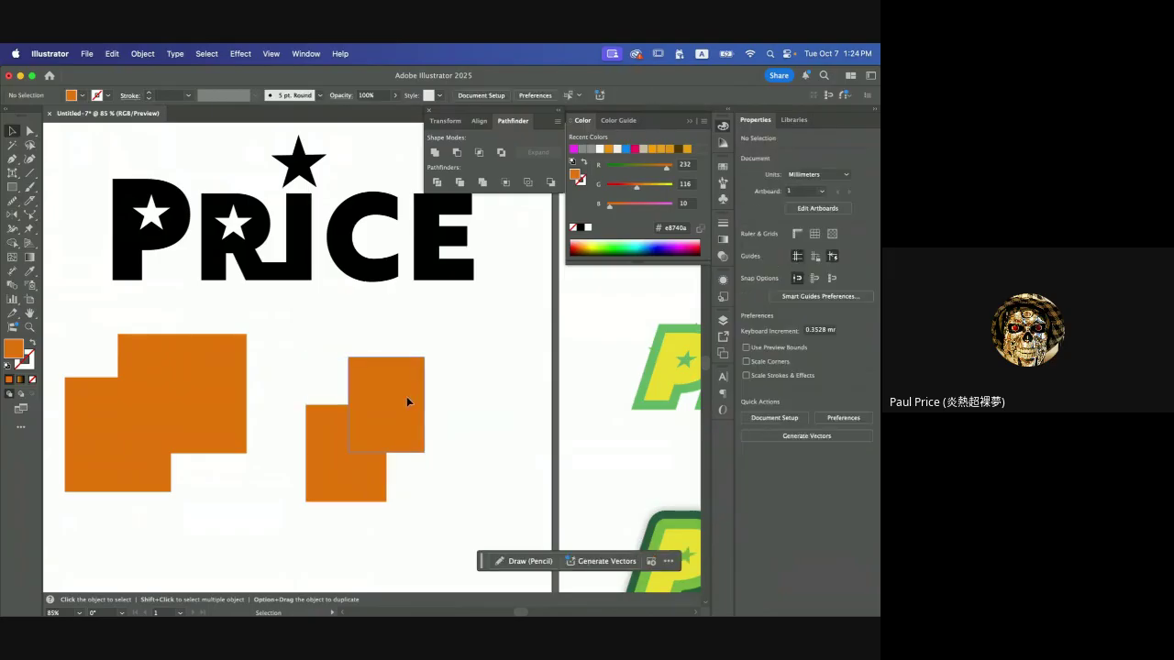
drag(406, 401, 478, 393)
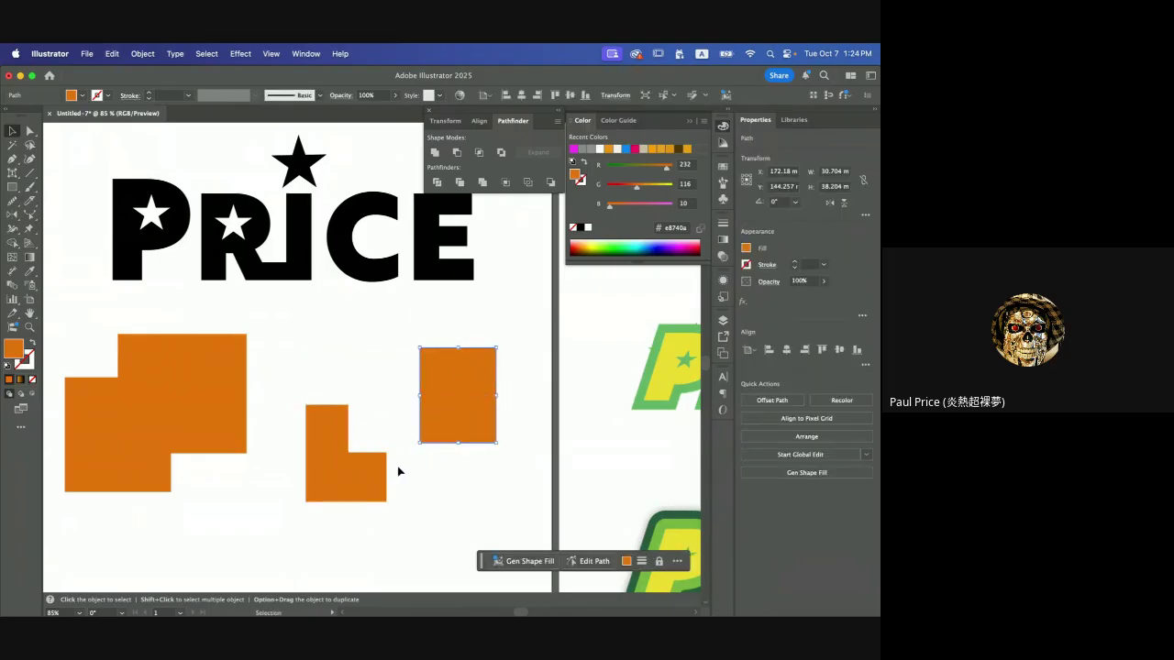
- Undo the separation, the ungrouping and the Trim on the two orange rectangles, and clear the selection
key(a)
key(super+z)
key(super+z)
key(v)
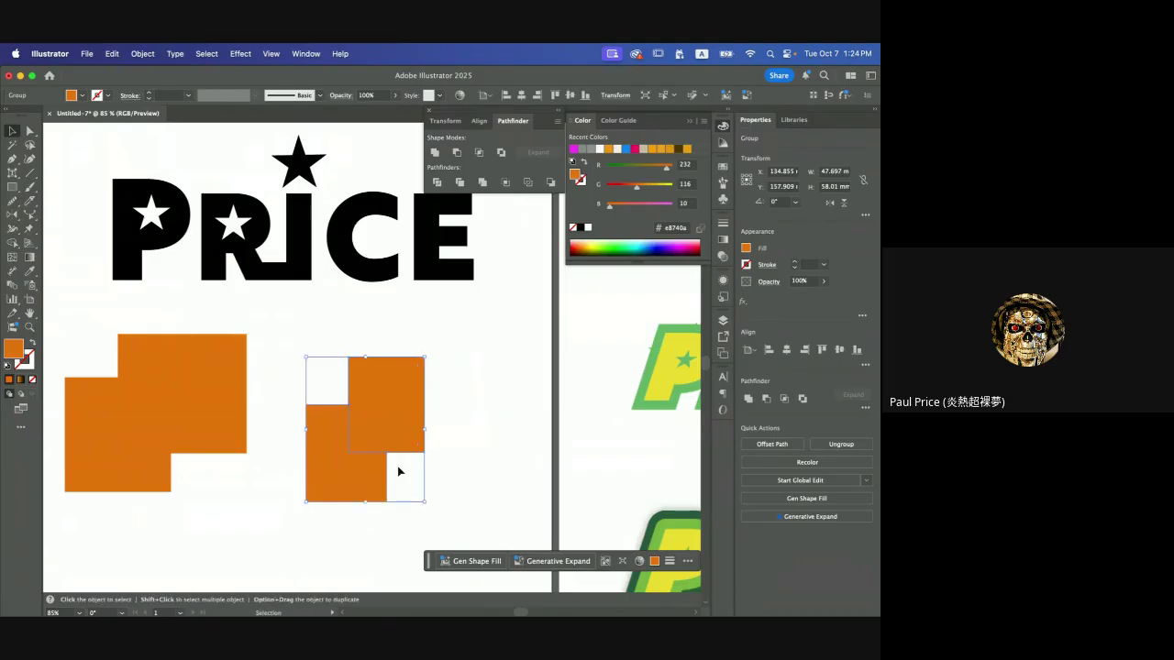
key(a)
mouse_move(414, 390)
mouse_down()
mouse_move(441, 389)
mouse_move(413, 391)
mouse_move(430, 380)
mouse_up()
key(super+shift+g)
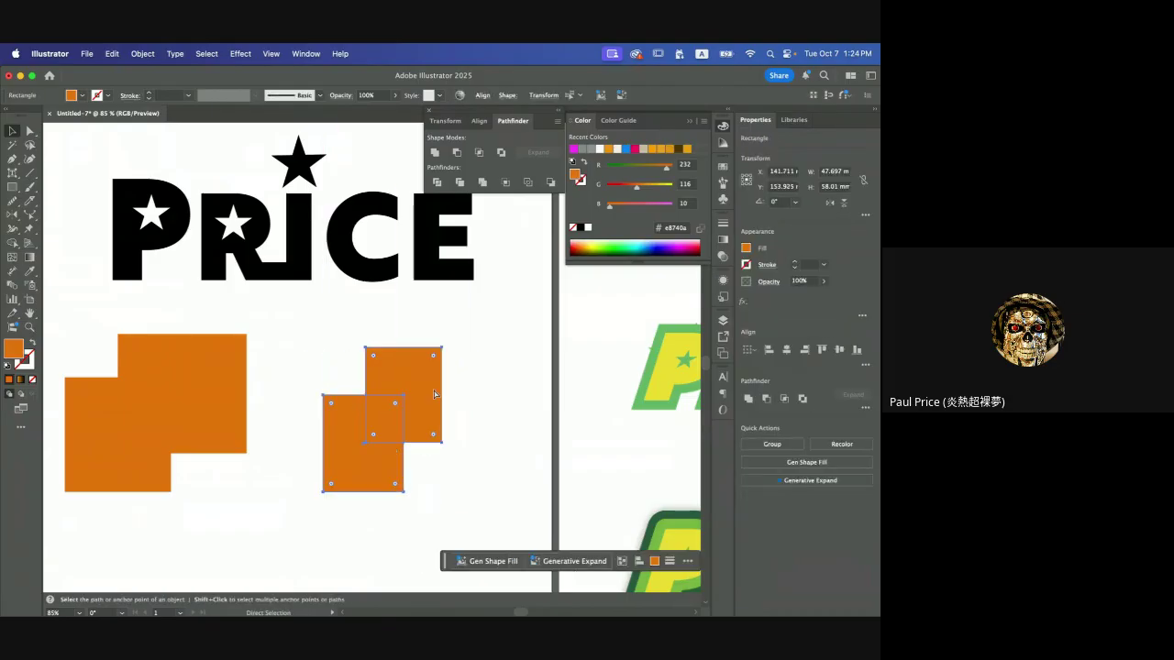
key(v)
click(450, 393)
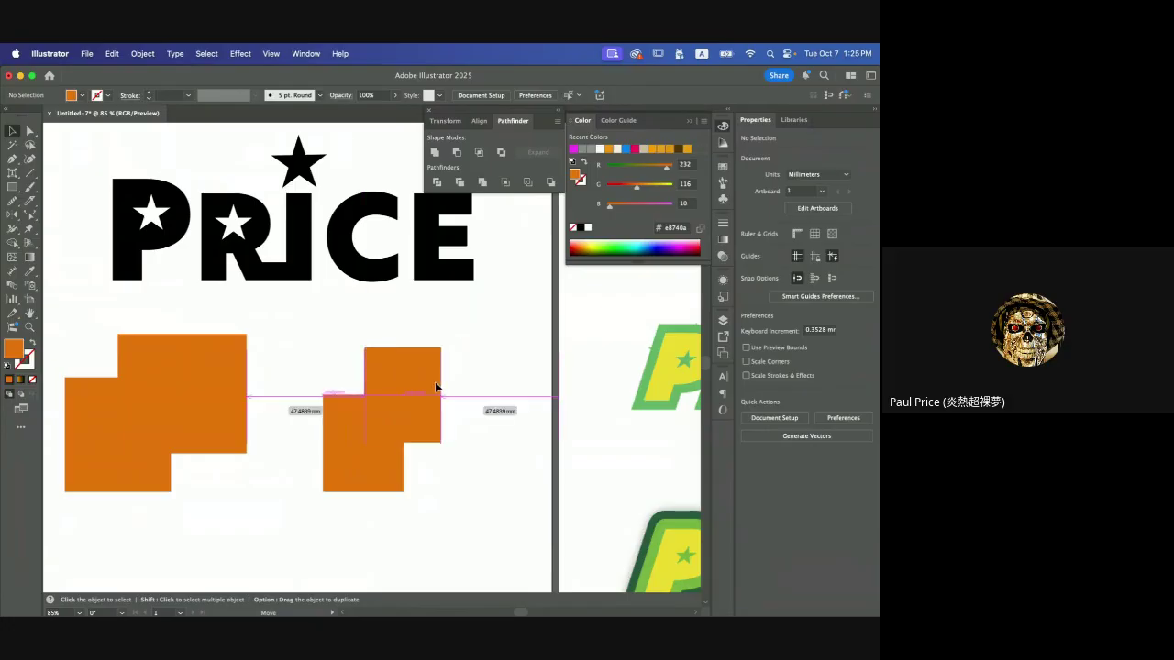
- Try Unite on the two overlapping orange rectangles, move the combined shape around, and undo it
click(434, 381)
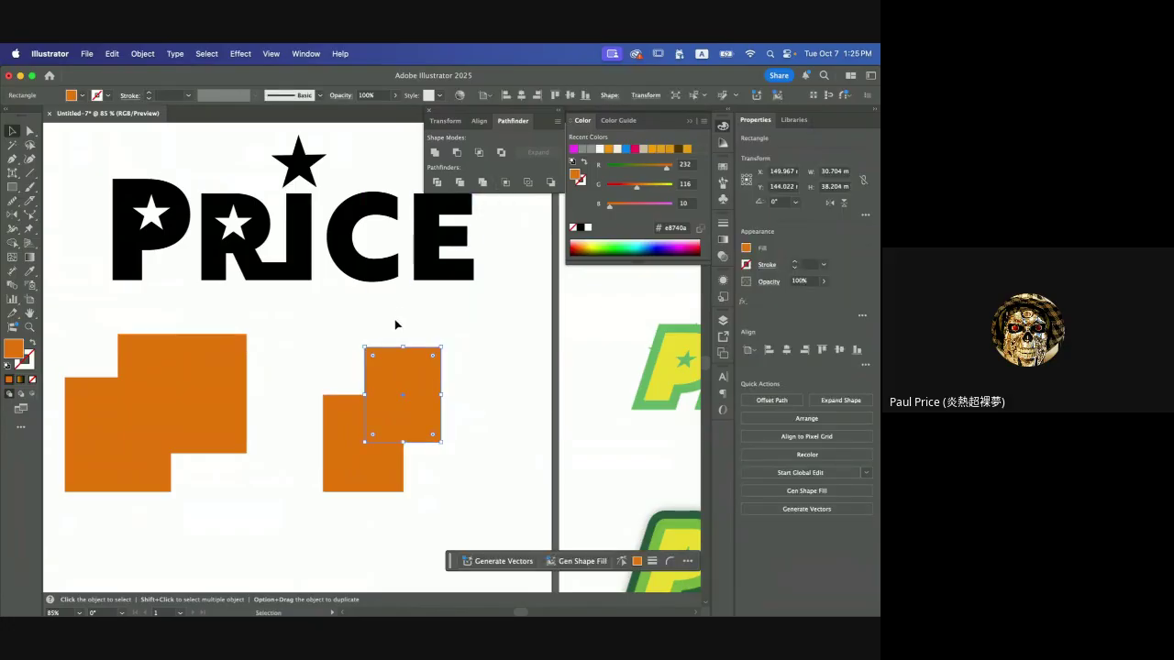
drag(340, 340, 448, 456)
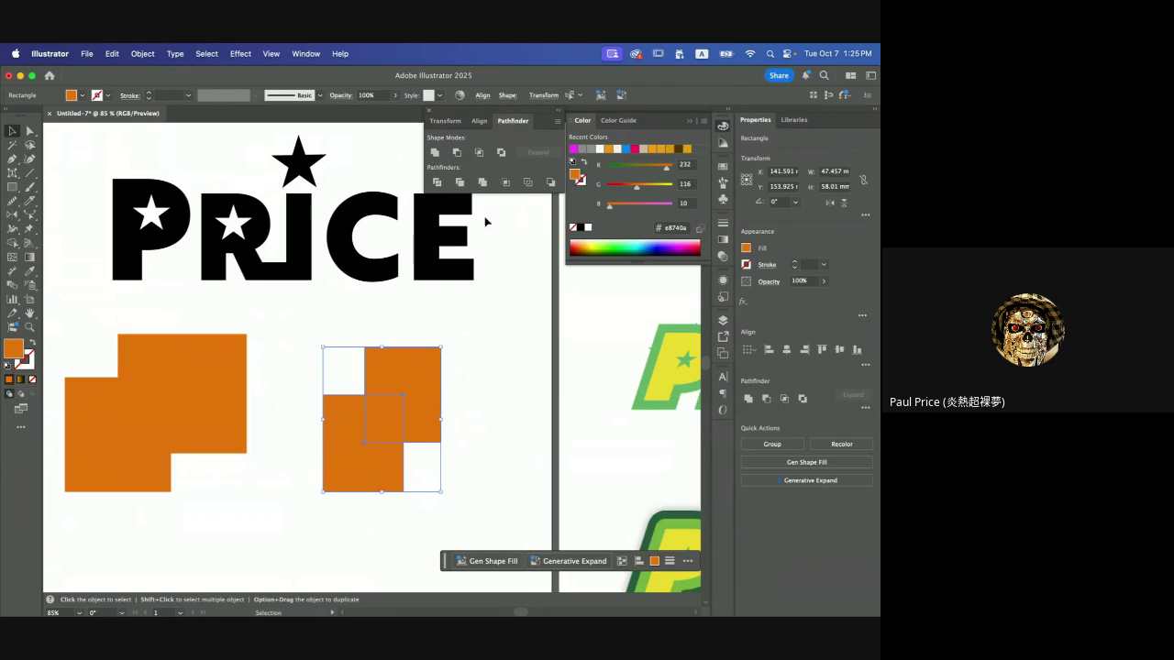
click(434, 153)
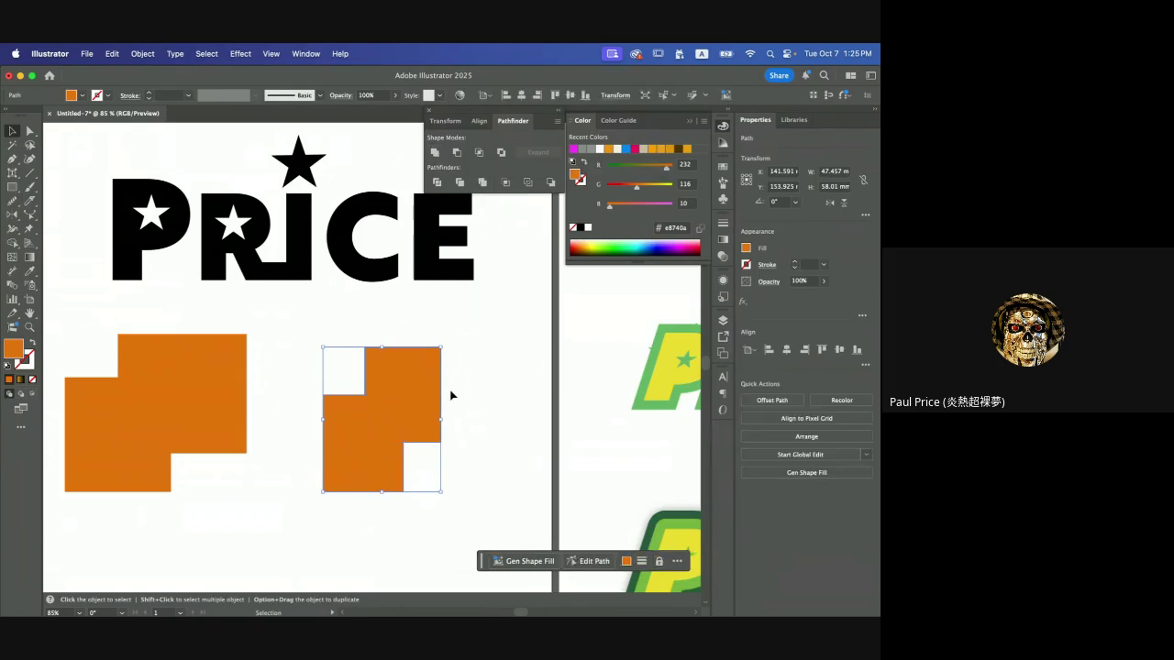
drag(404, 391, 377, 382)
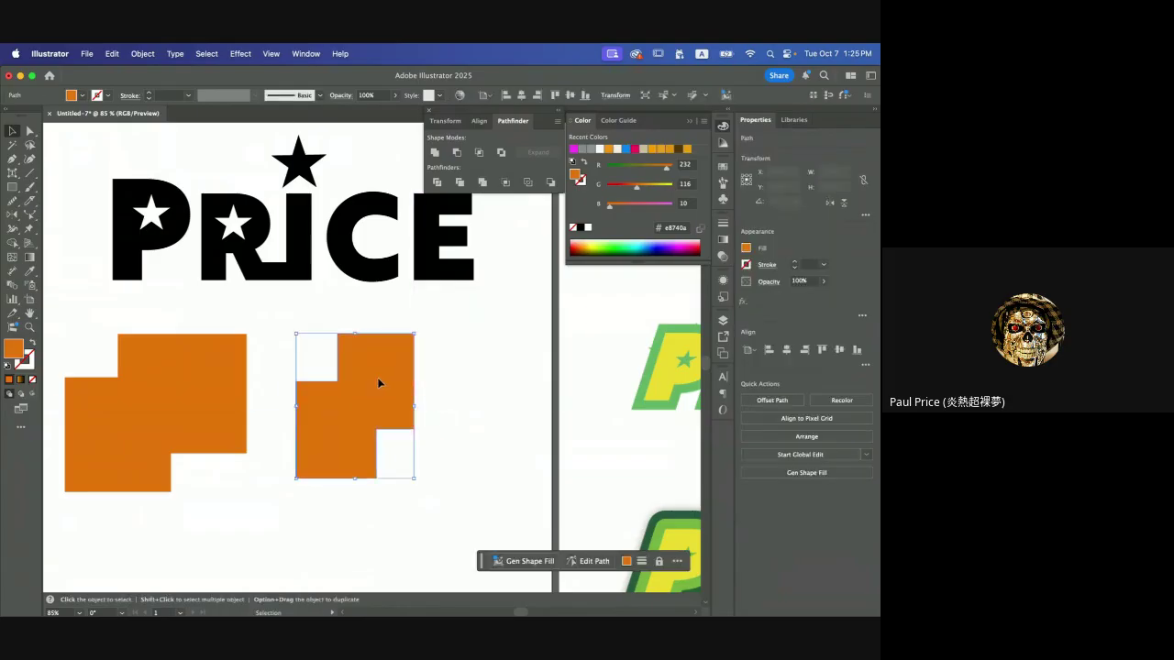
right_click(376, 383)
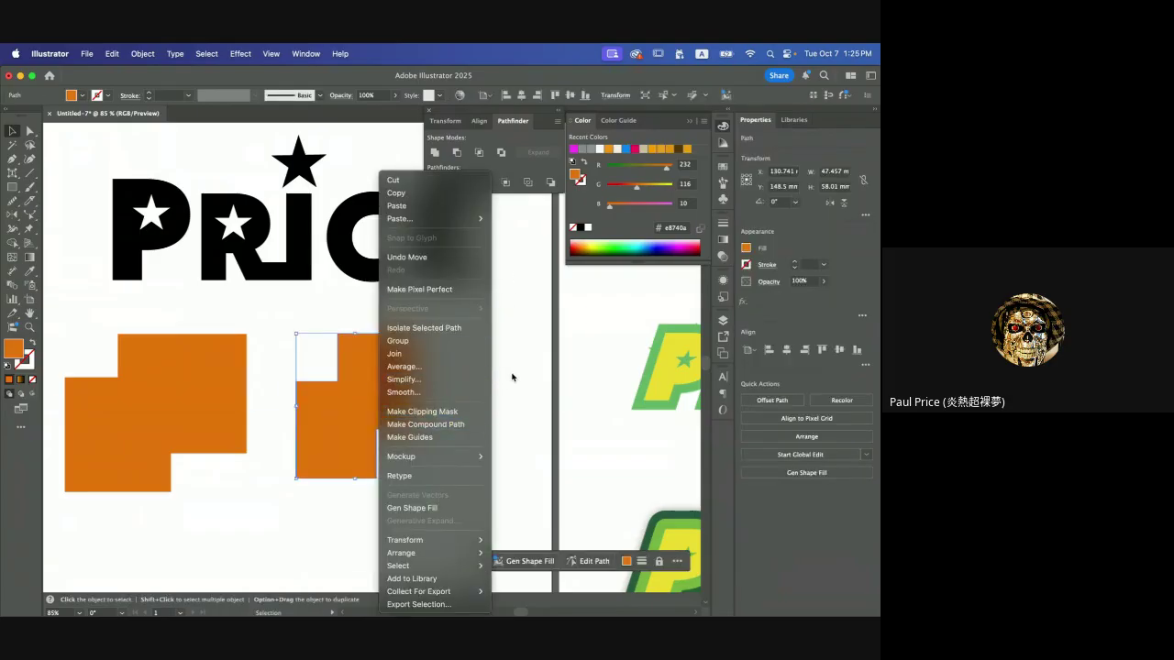
click(513, 248)
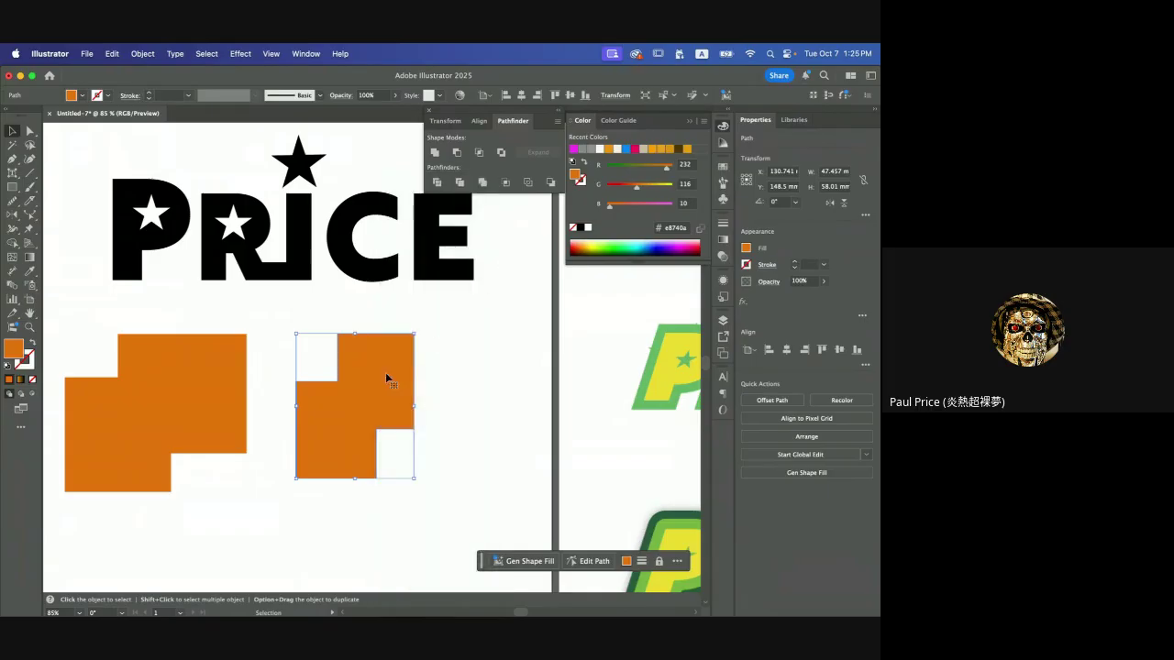
drag(341, 380, 374, 361)
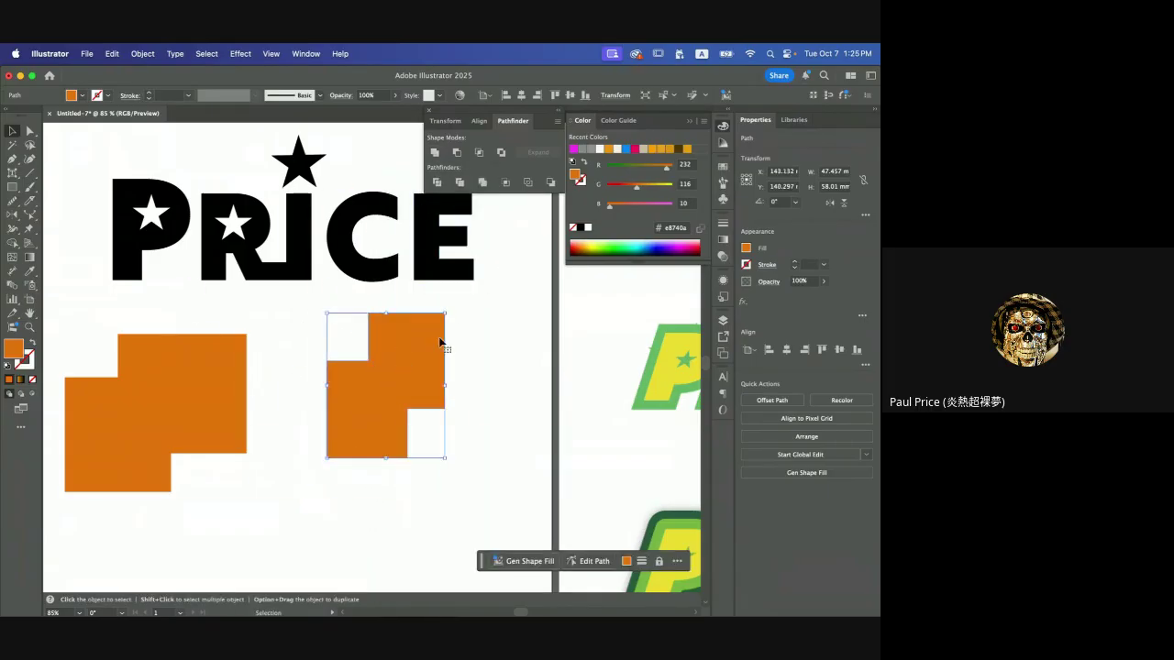
key(a)
key(super+z)
key(super+z)
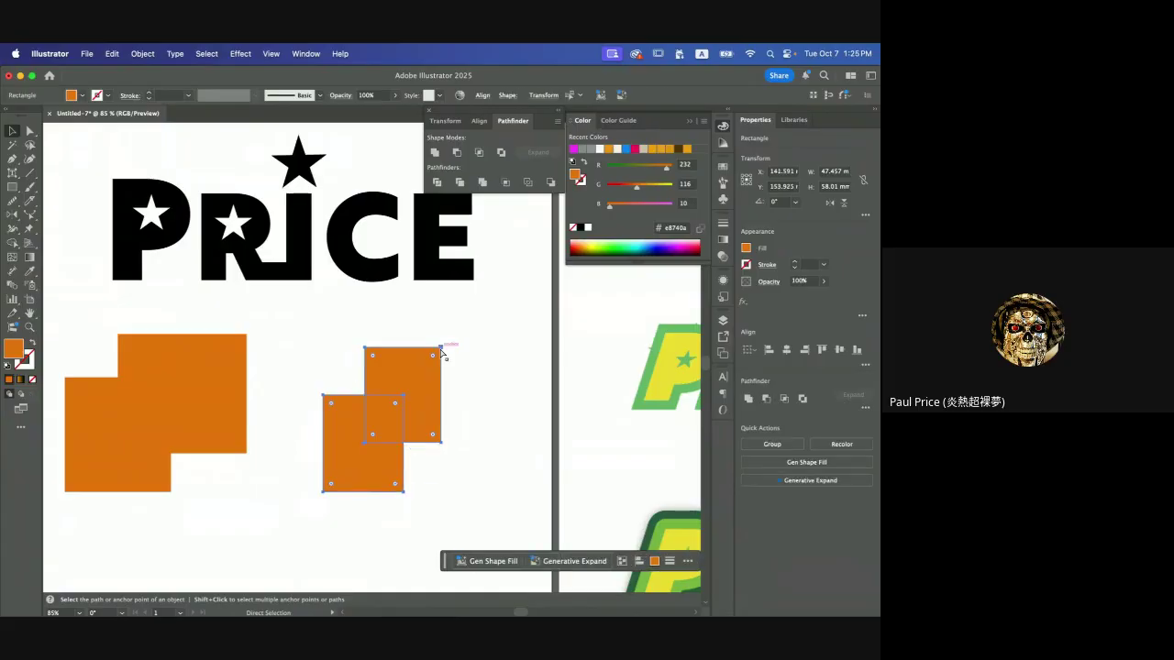
key(v)
- Nudge the upper orange rectangle slightly, try Crop on both overlapping rectangles, and undo the crop
click(464, 368)
mouse_move(411, 385)
mouse_down()
mouse_move(438, 362)
mouse_move(409, 381)
mouse_up()
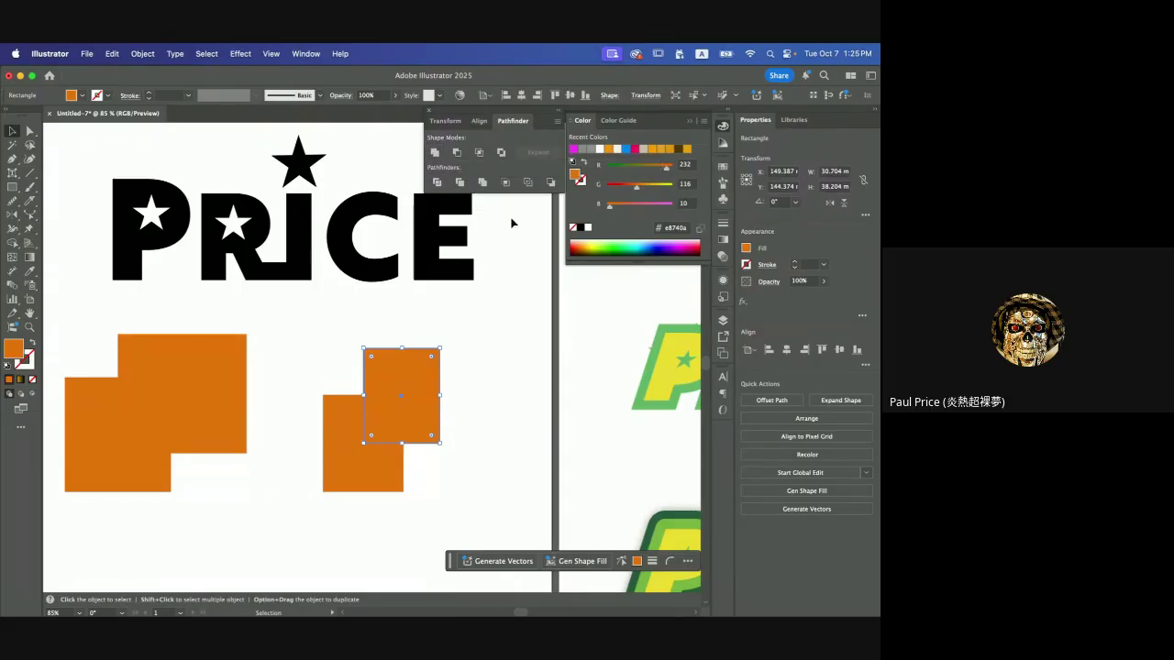
shift+click(390, 463)
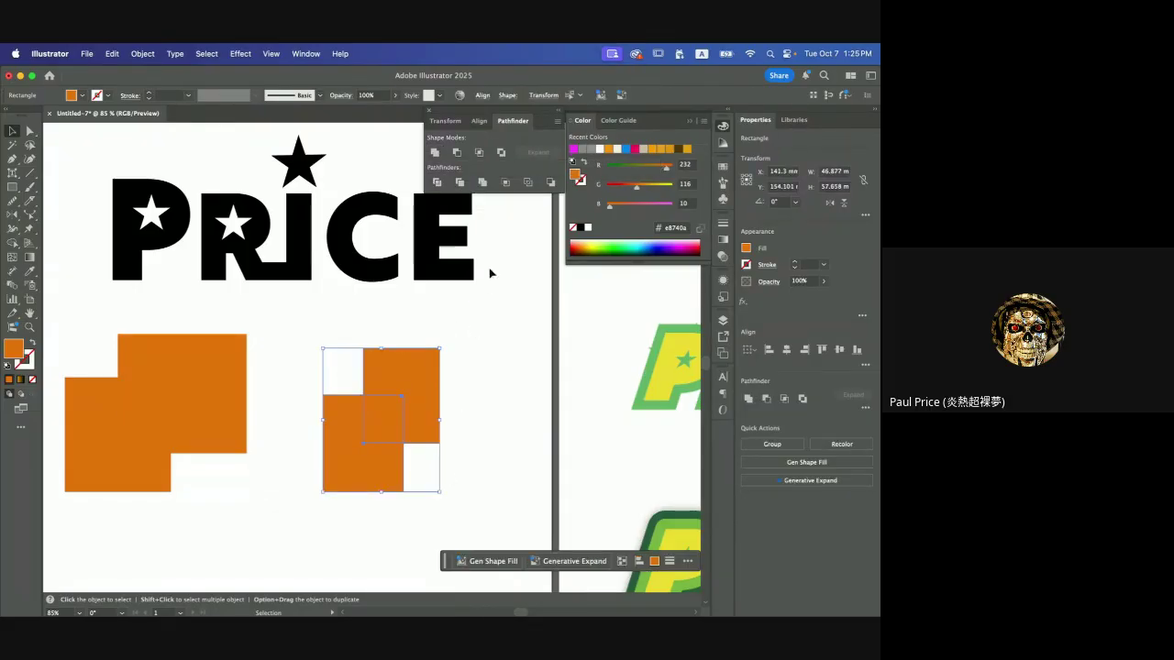
click(505, 183)
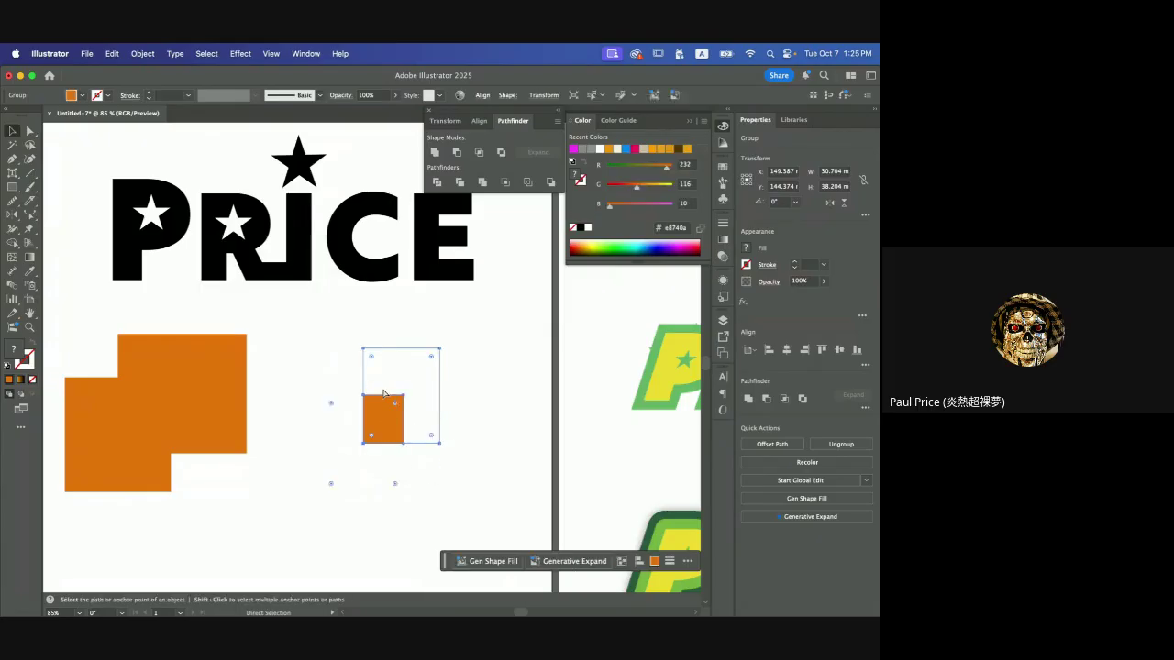
key(super+z)
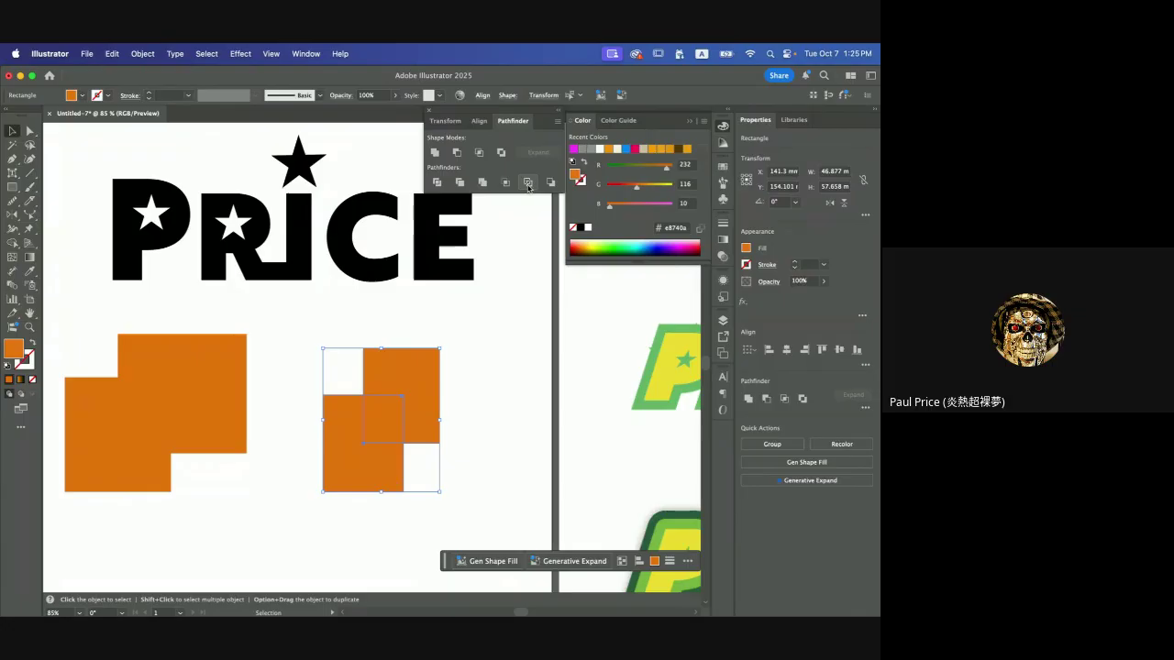
- Try Outline on the two overlapping orange rectangles and set the resulting lines' stroke to 4 pt
click(528, 182)
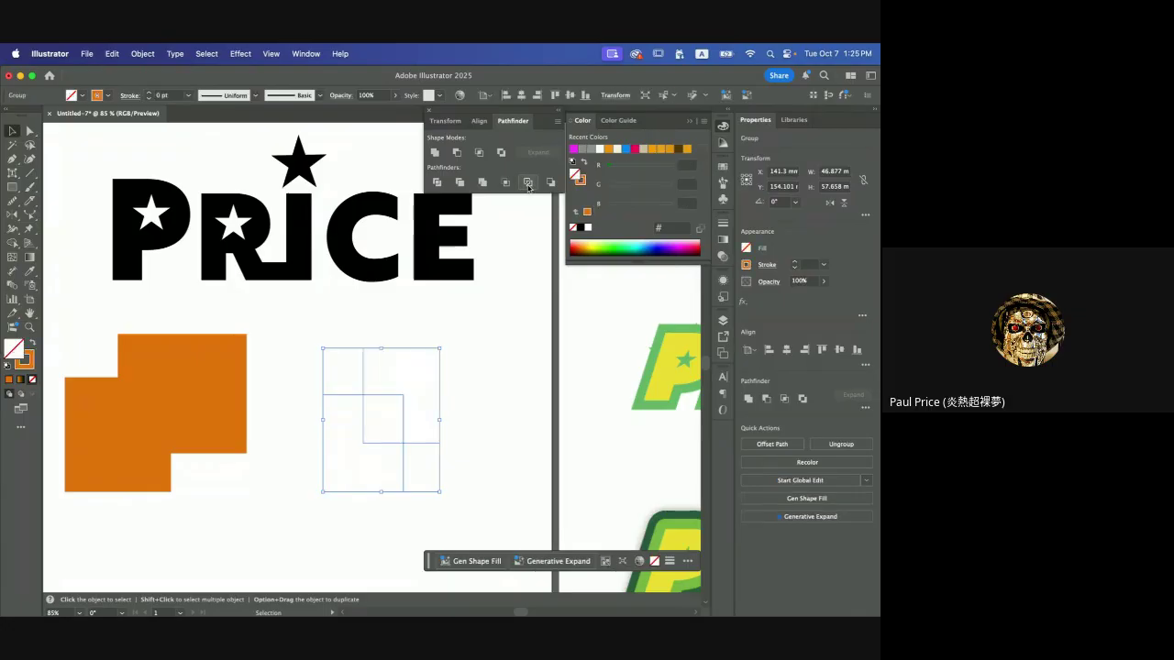
click(480, 381)
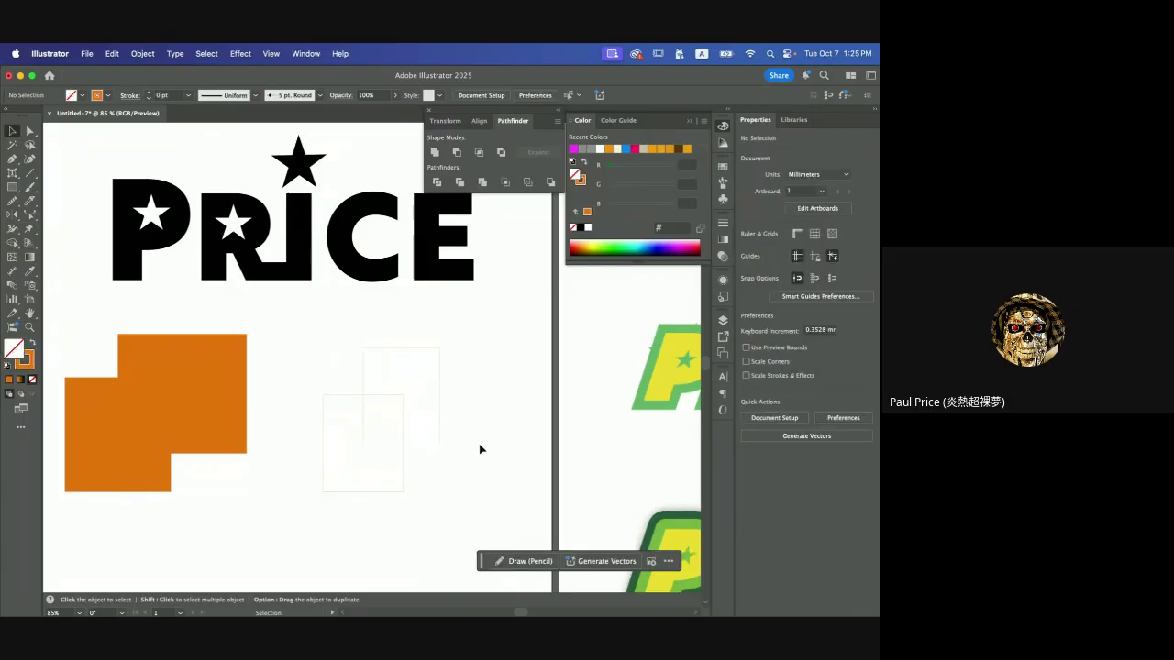
scroll(434, 444, up, 5)
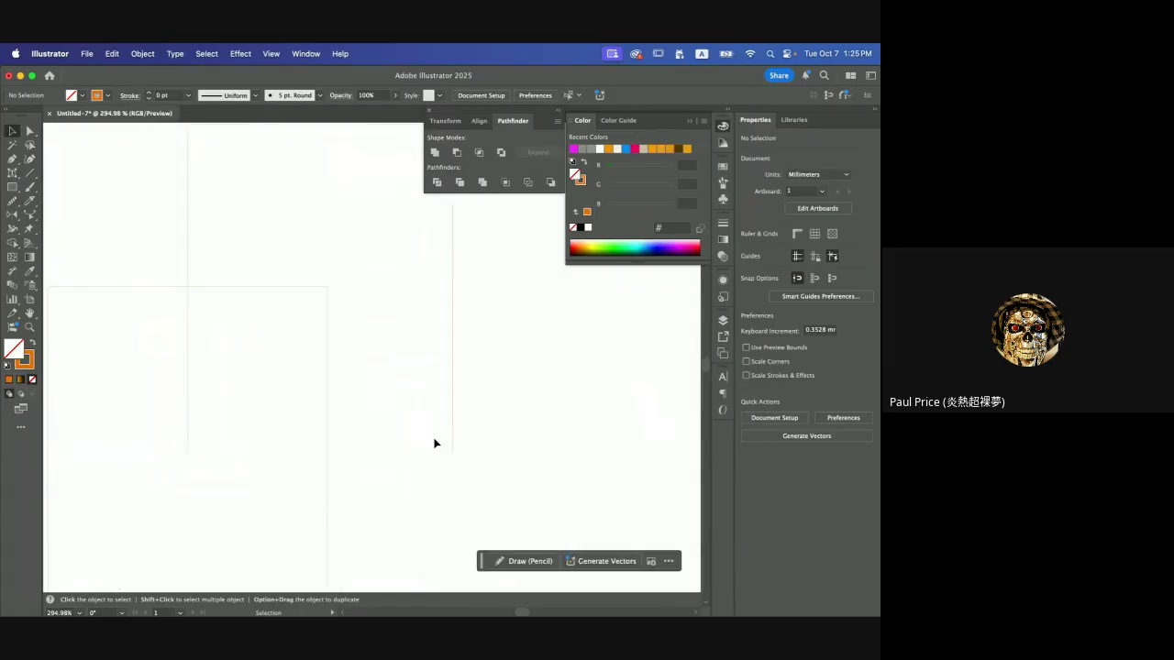
click(327, 325)
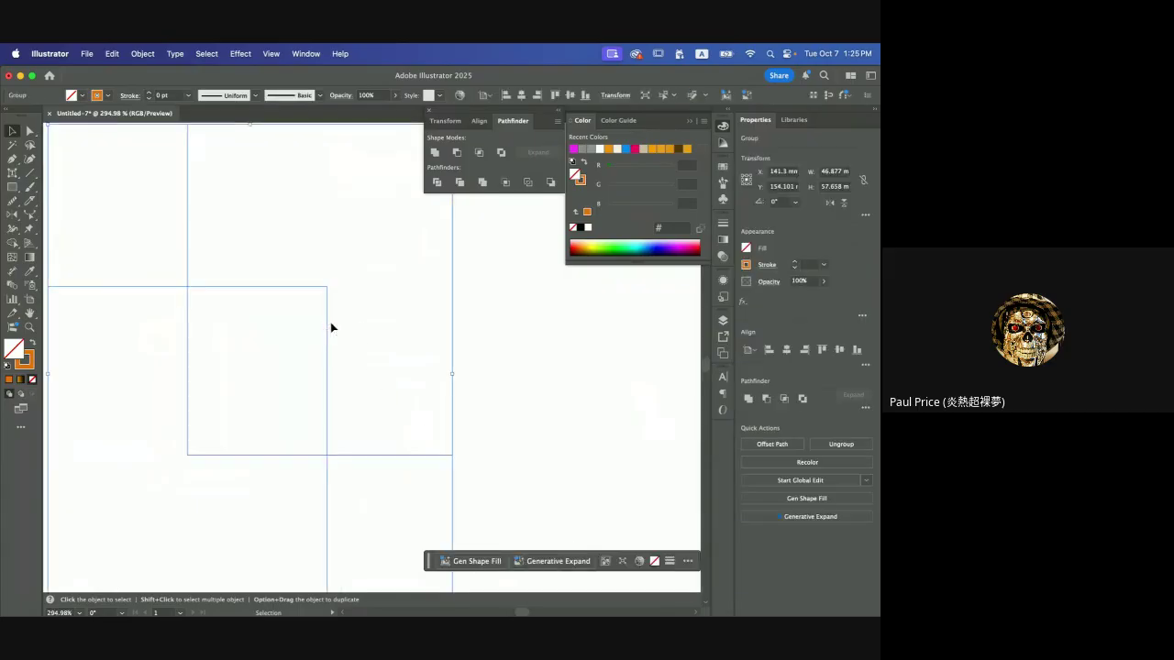
scroll(350, 323, down, 5)
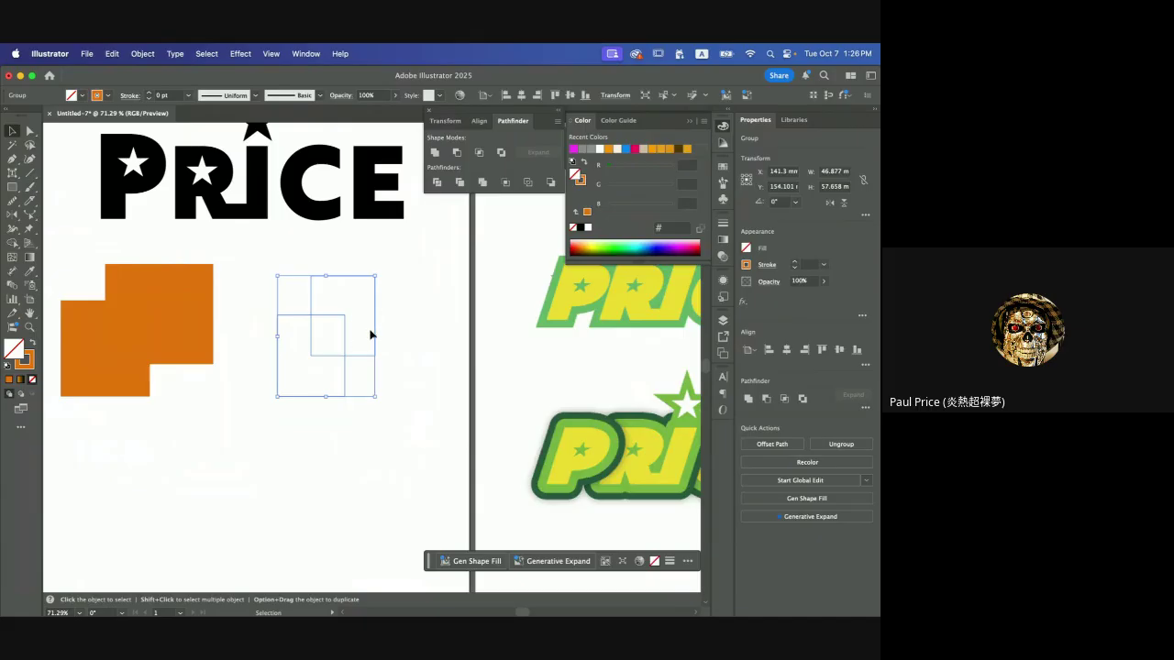
click(795, 261)
click(795, 261)
click(795, 261)
click(794, 261)
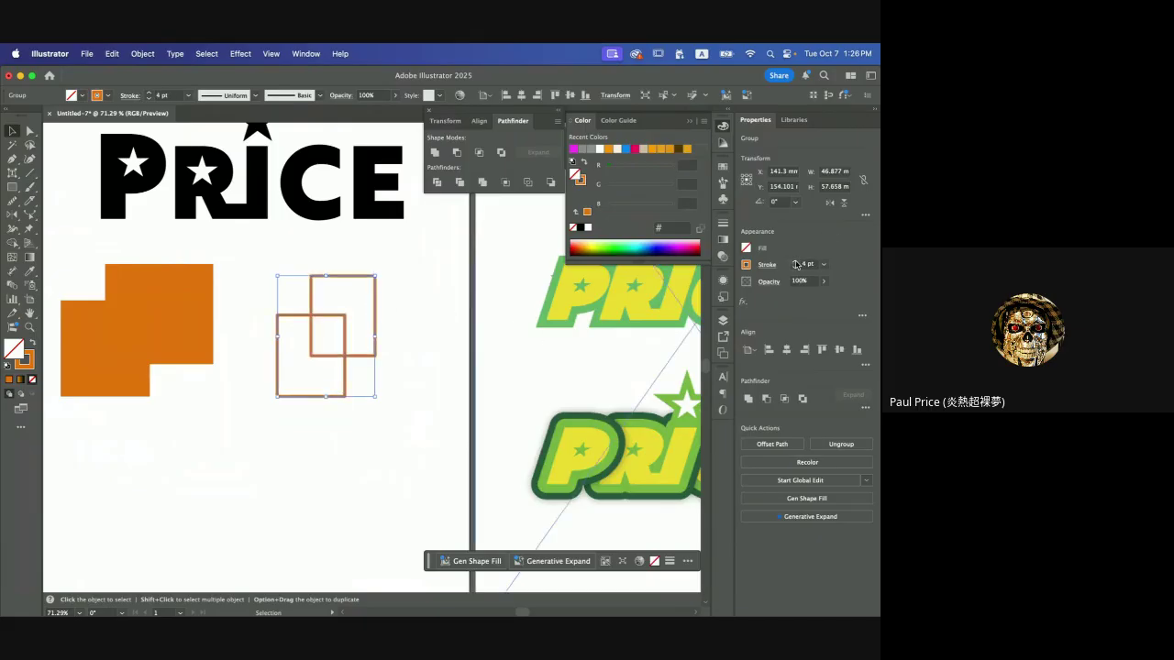
scroll(349, 366, up, 3)
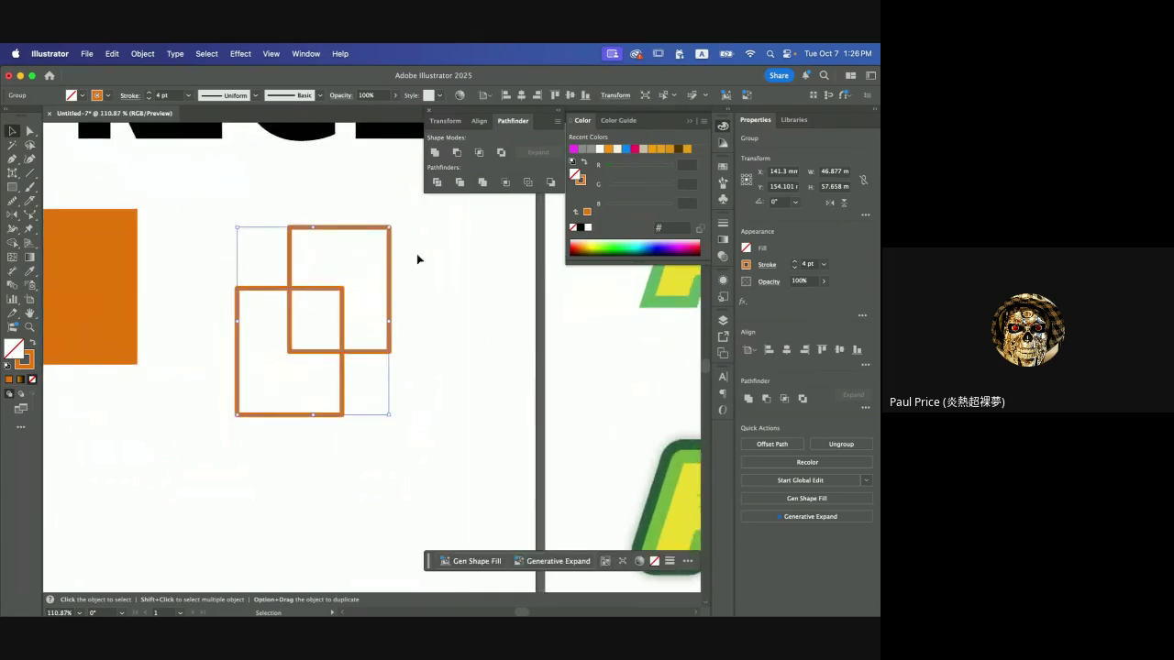
- Undo the stroke change and the Outline operation to restore the two filled orange rectangles
click(527, 183)
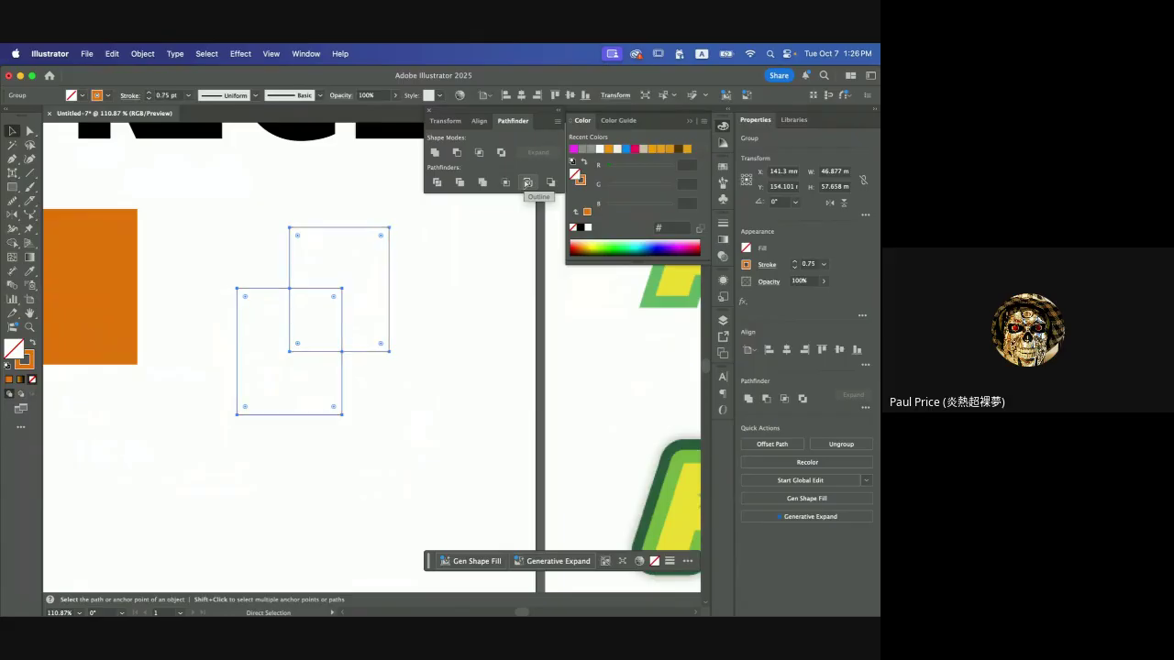
key(super+z)
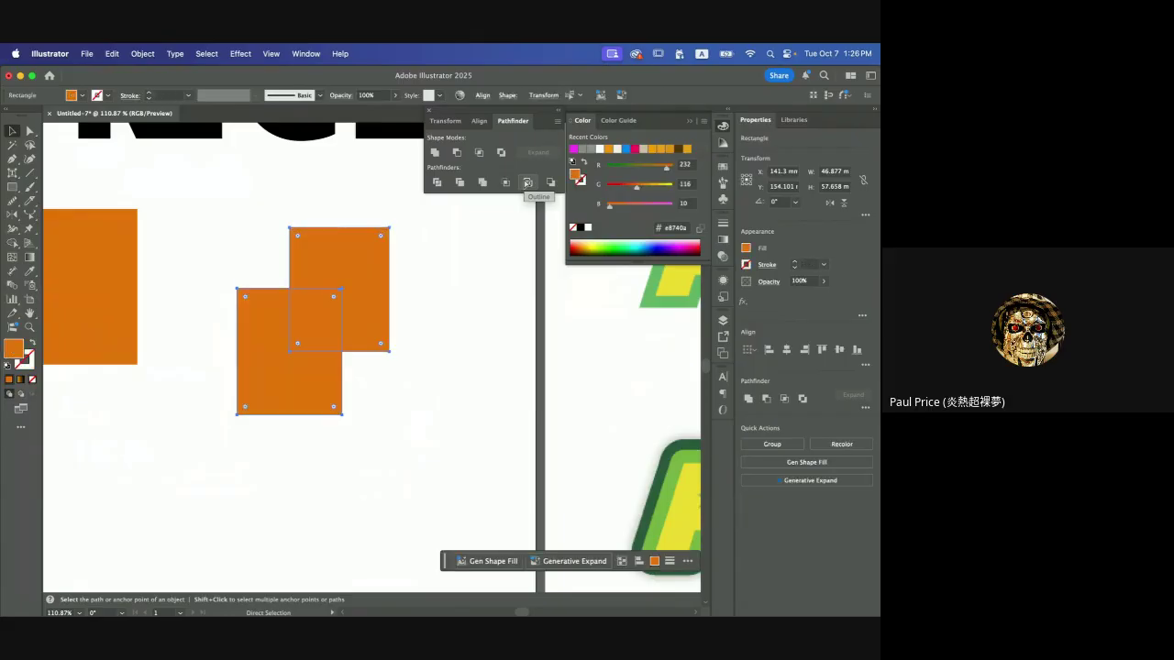
click(527, 183)
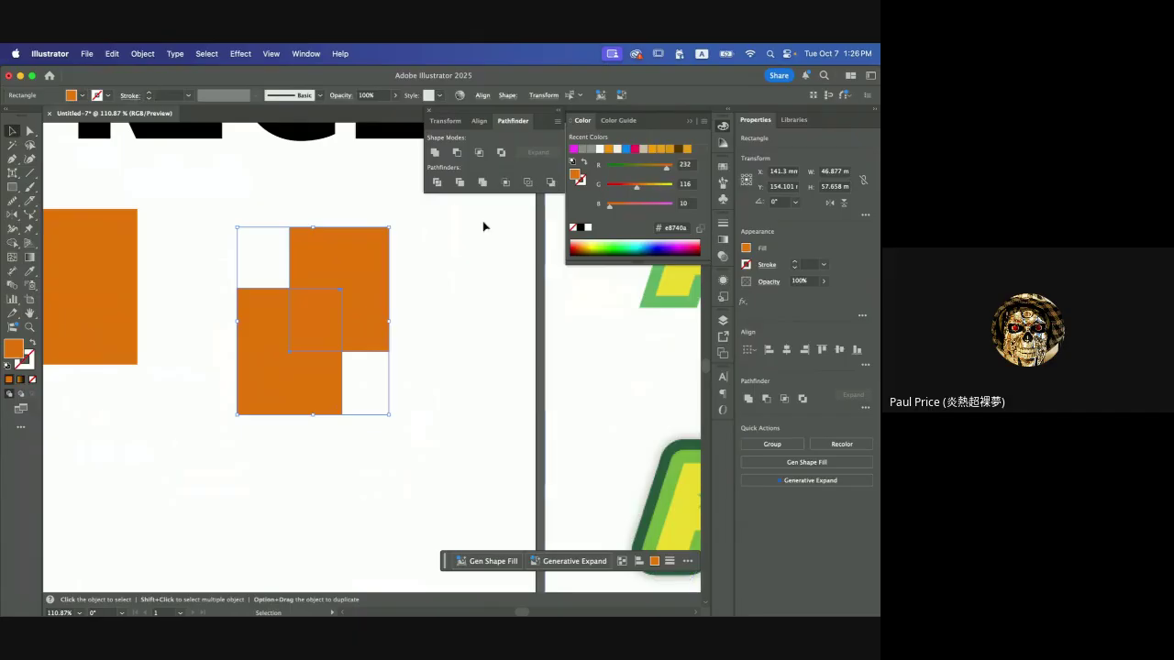
- Nudge the upper orange rectangle slightly upward, try Minus Back on both overlapping rectangles, and undo the subtraction
click(414, 306)
mouse_move(354, 283)
mouse_down()
mouse_move(398, 262)
mouse_move(355, 268)
mouse_up()
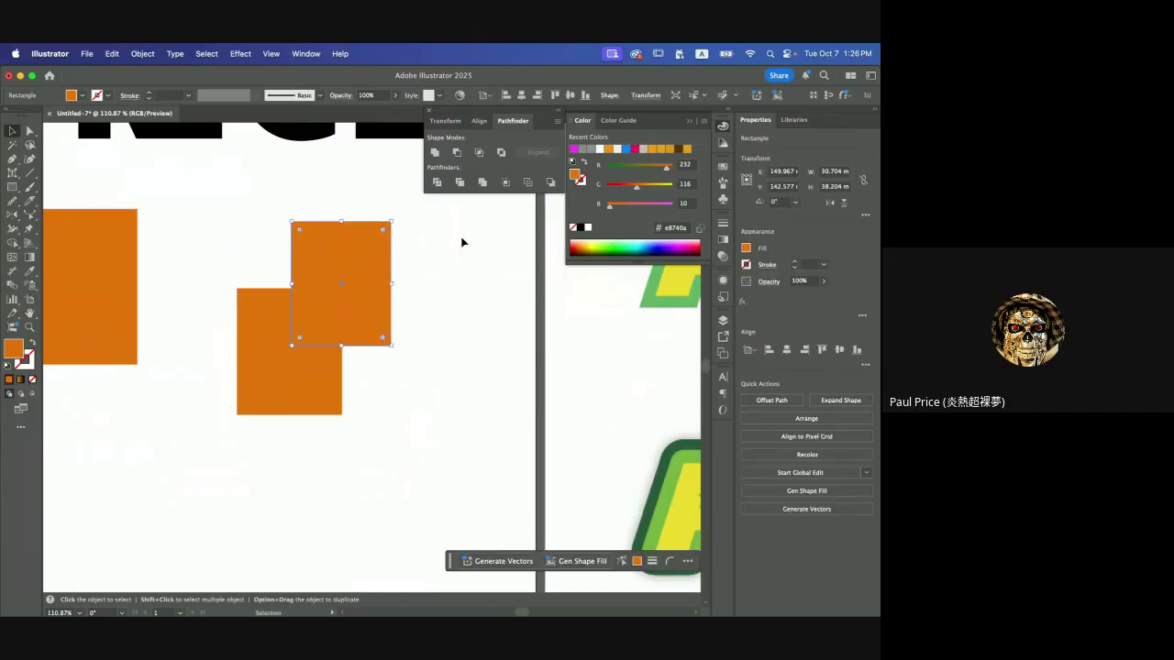
drag(426, 371, 272, 269)
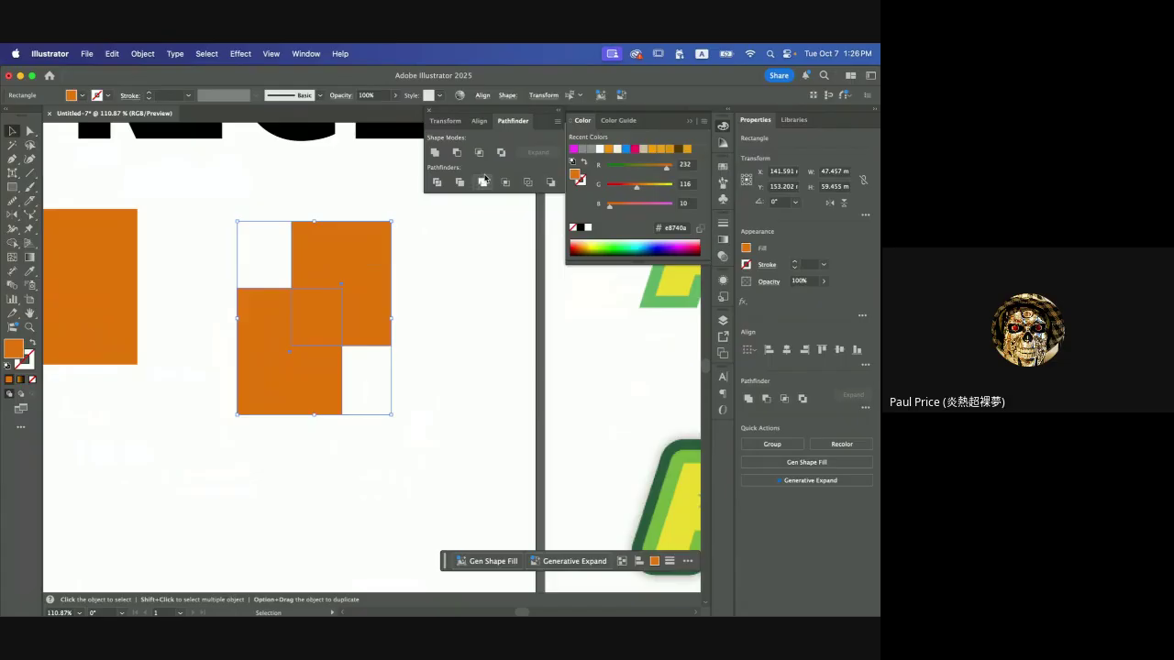
click(550, 182)
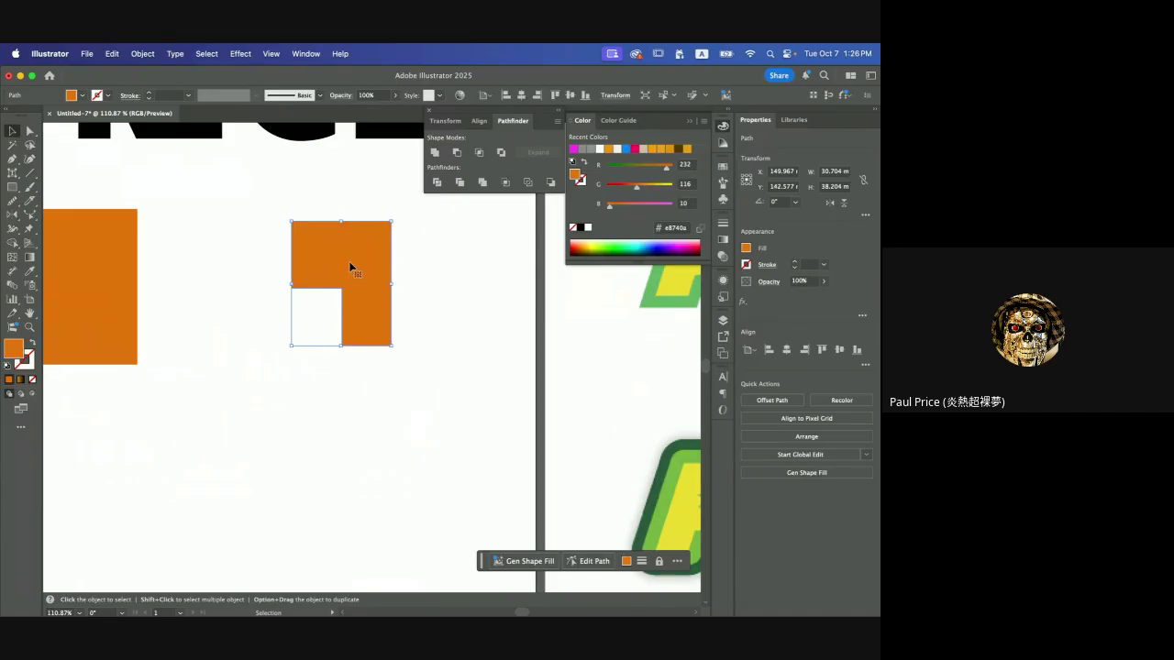
key(super+z)
key(super+z)
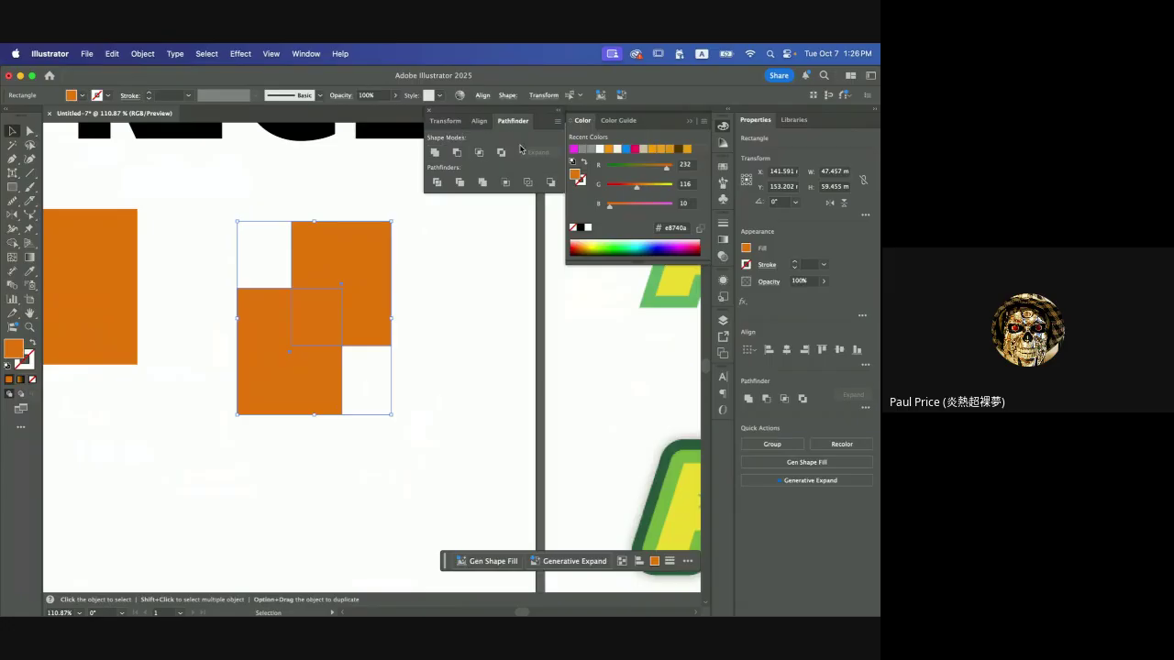
- Delete all the orange demonstration shapes below the black PRICE logo
scroll(381, 315, down, 5)
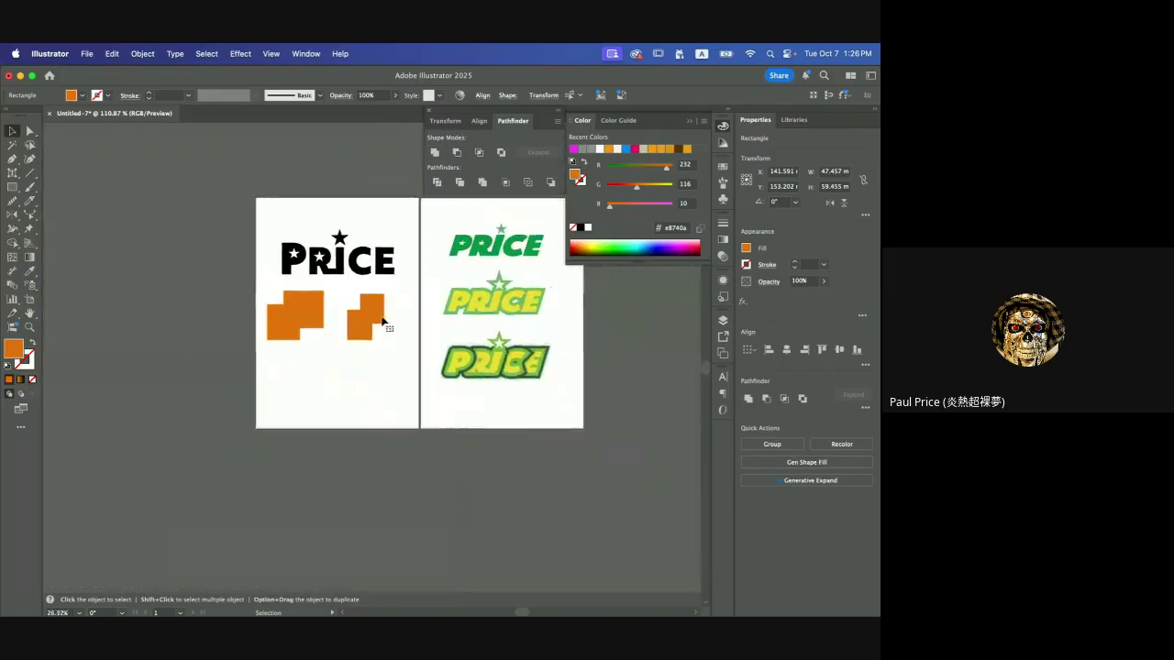
drag(273, 286, 386, 351)
key(Delete)
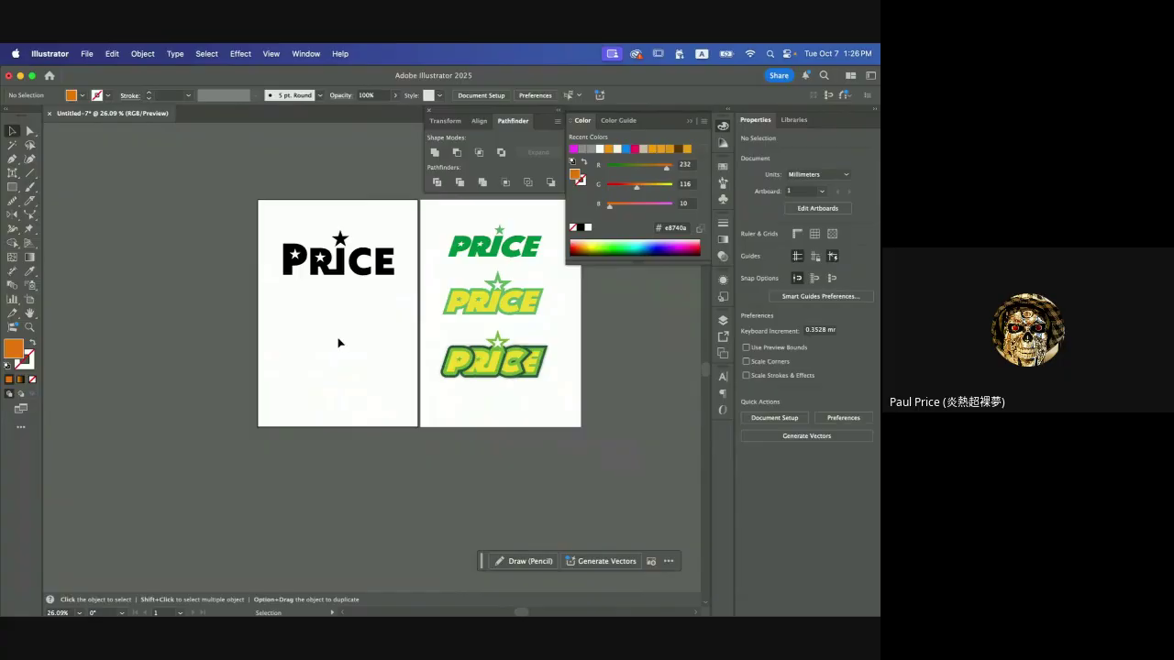
- Add the text PRICE below the black logo, scale it up to about 117.6 pt, and position it under the logo
scroll(337, 343, up, 5)
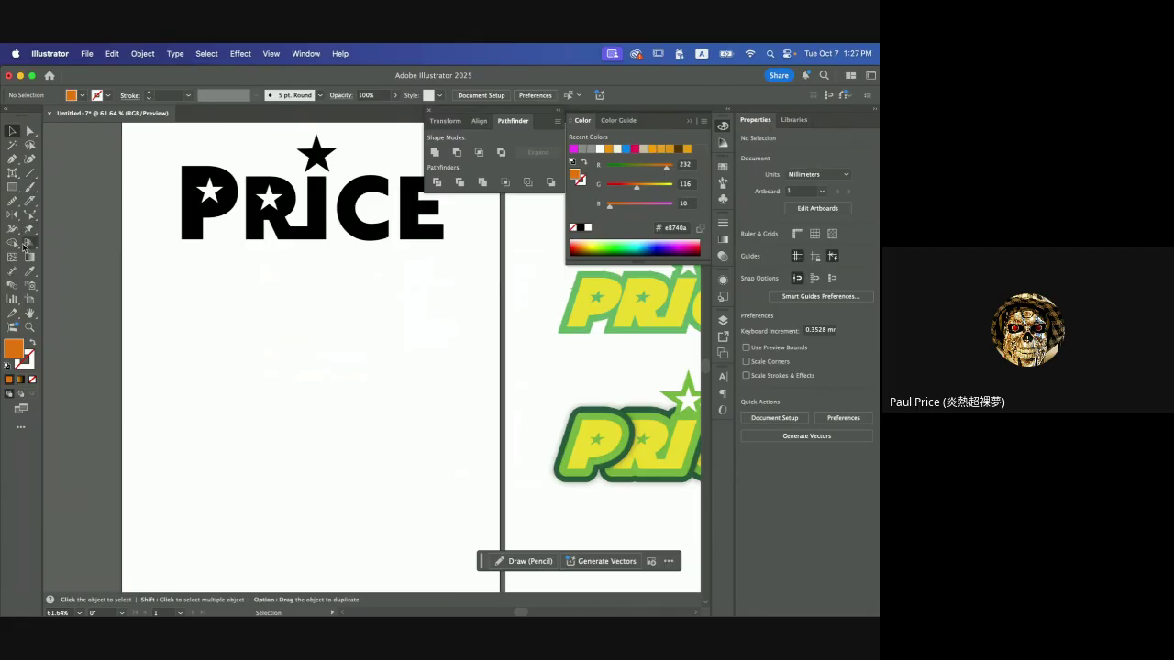
drag(12, 172, 56, 173)
click(205, 331)
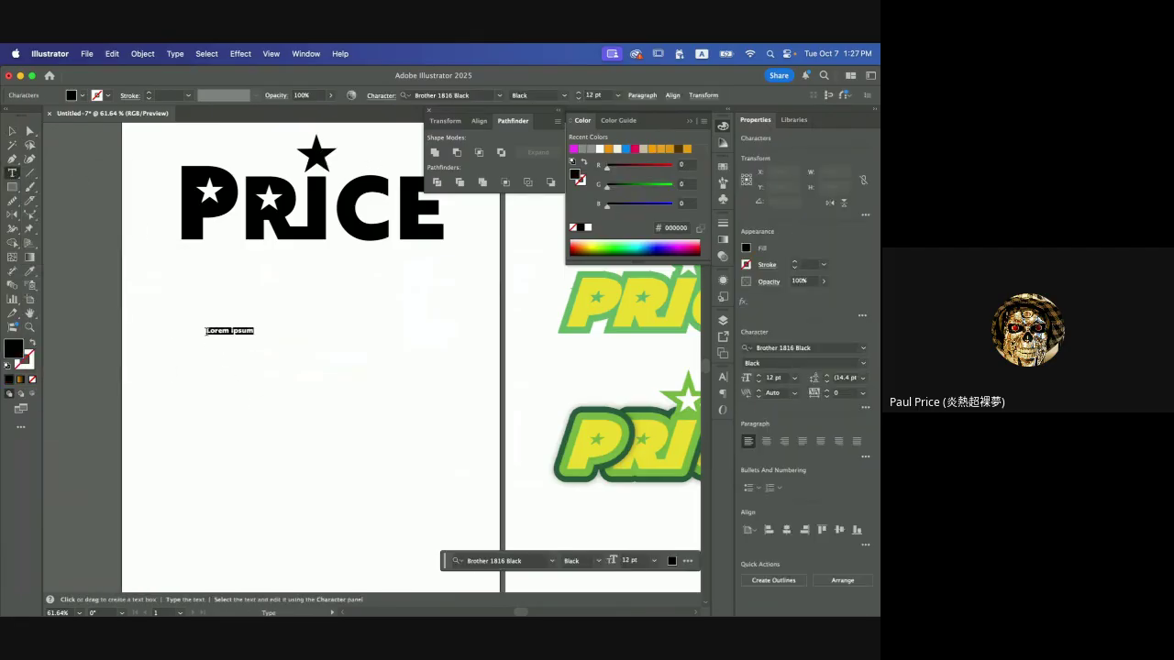
key(BackSpace)
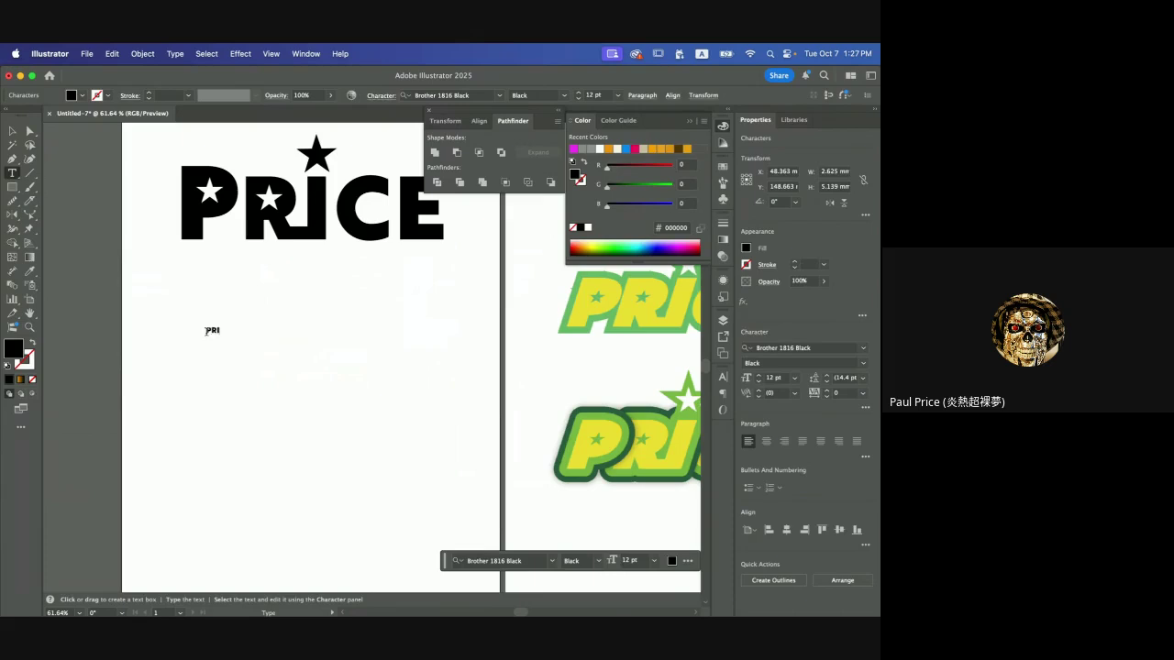
text(PRICE)
key(Escape)
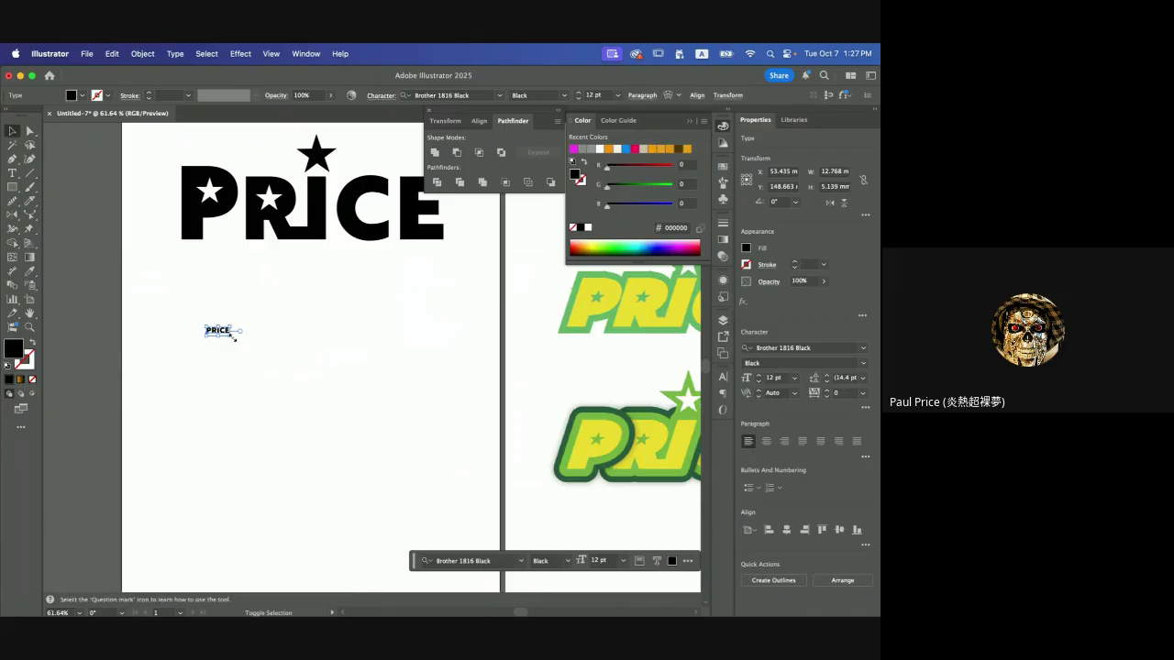
drag(233, 337, 419, 448)
drag(335, 376, 320, 353)
- Convert the new PRICE text to outlines, ungroup the letters, and clear the selection
right_click(320, 353)
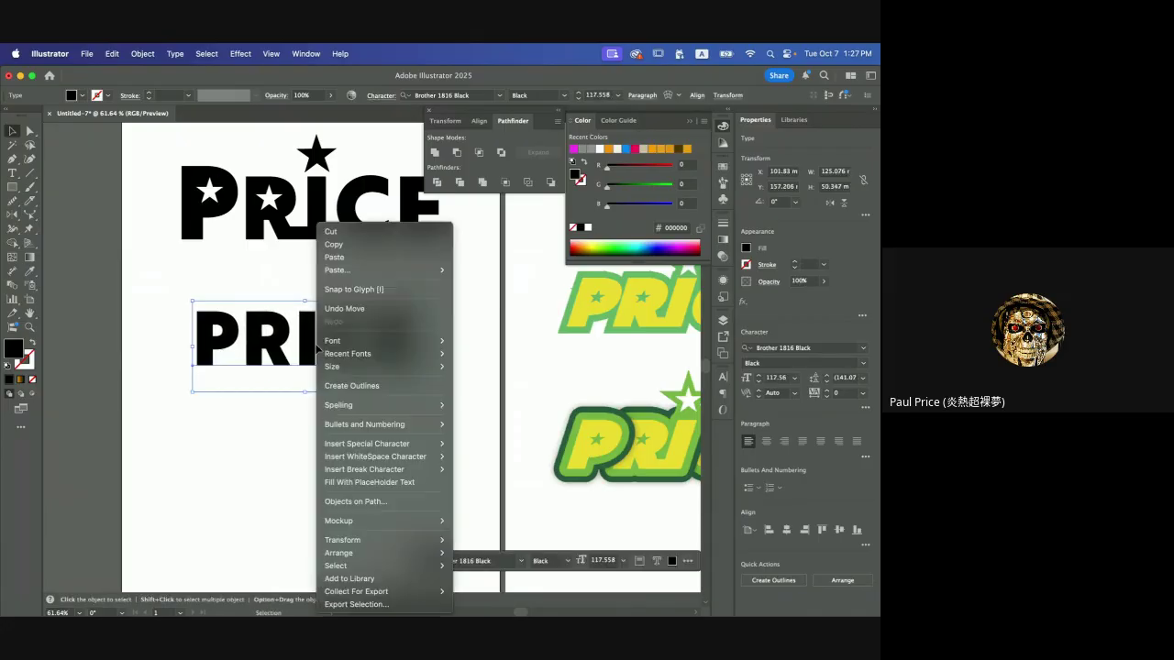
click(388, 385)
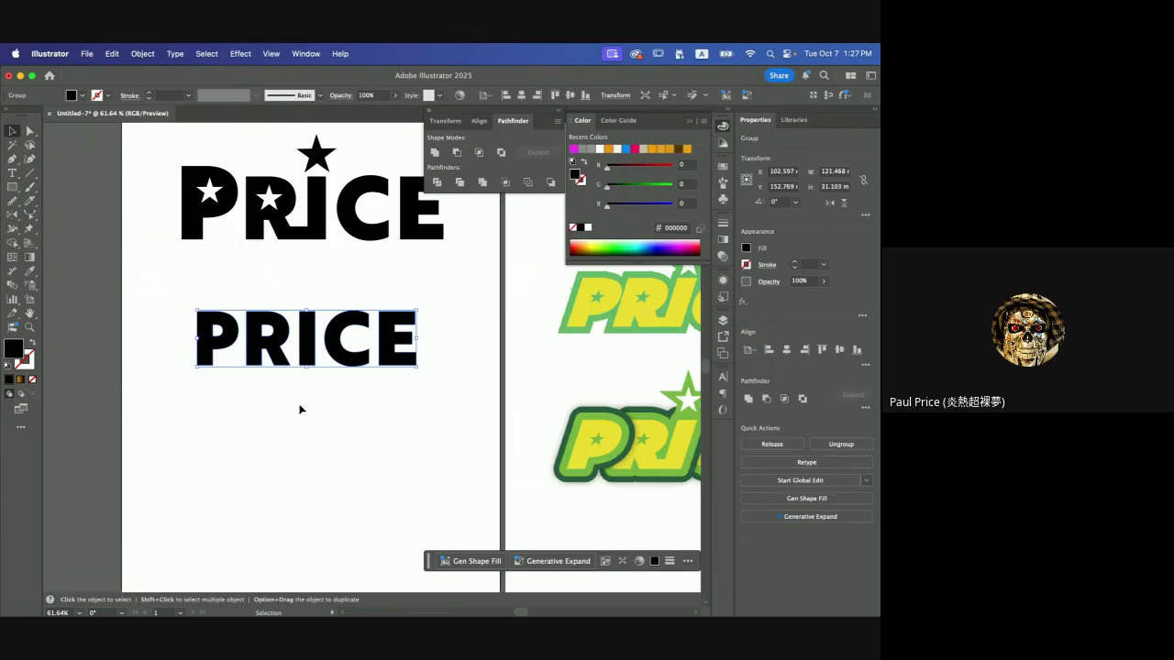
right_click(266, 349)
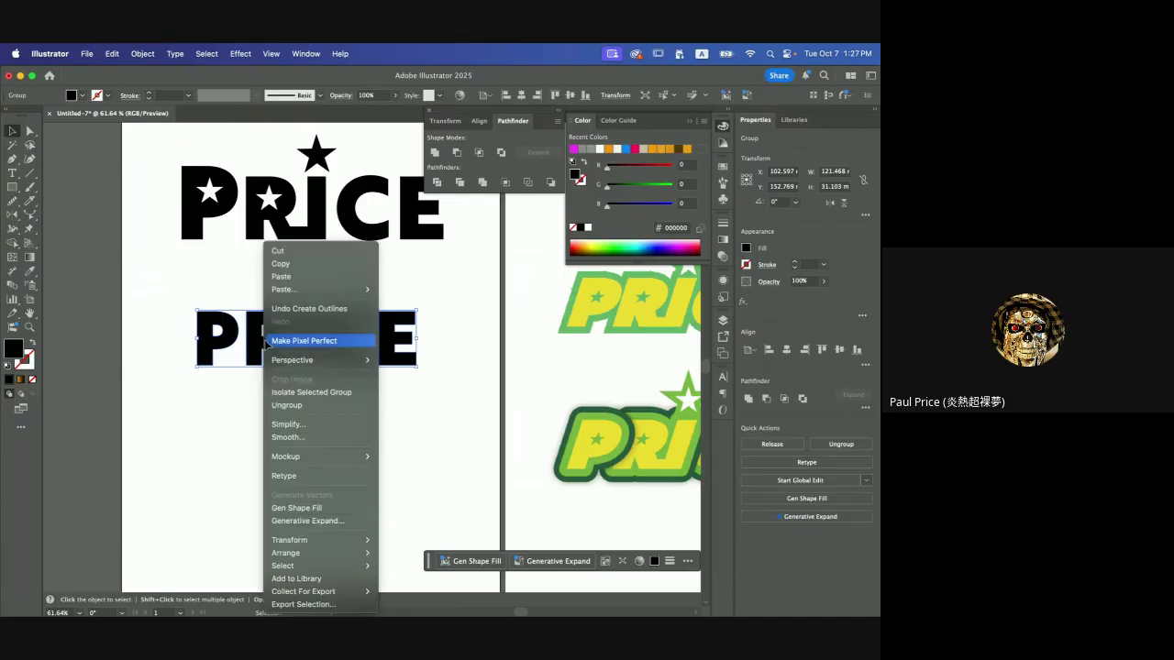
click(296, 407)
click(240, 411)
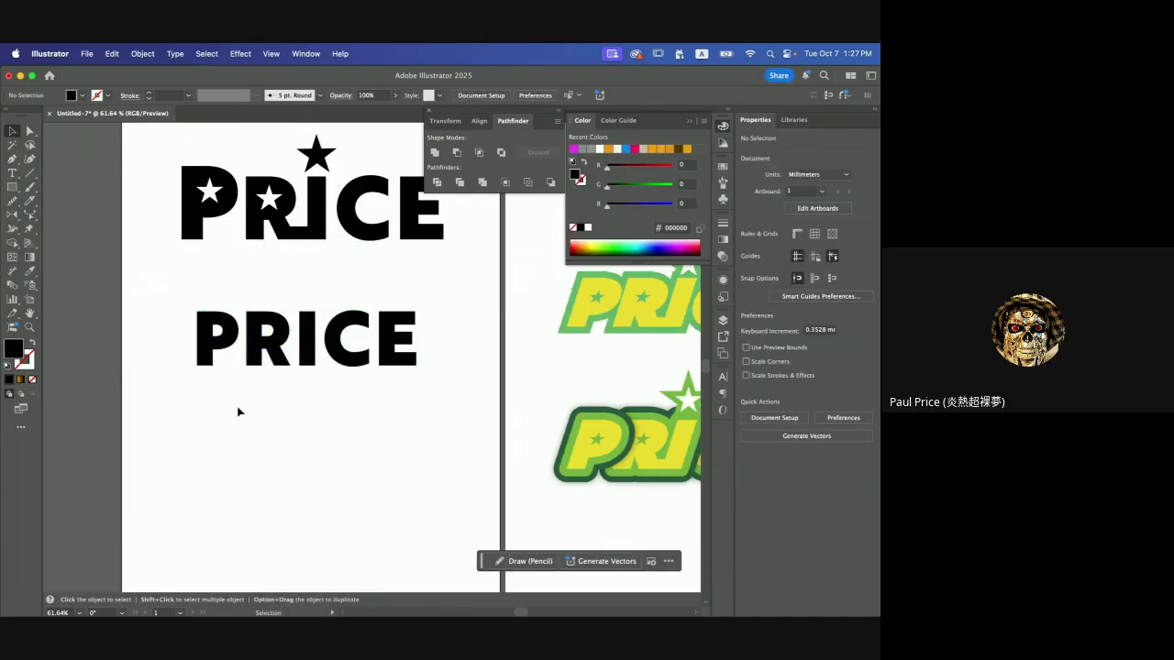
- Release the compound paths of the new P and R, and pull out and delete the P's counter shape
click(220, 353)
right_click(220, 353)
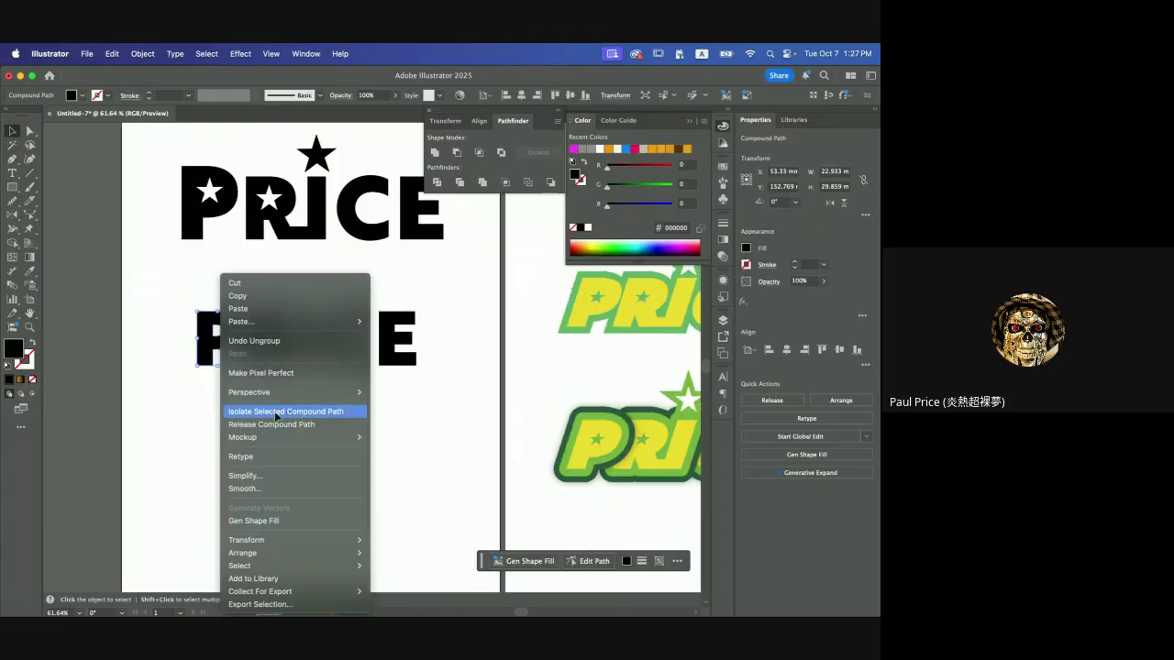
click(278, 426)
click(266, 349)
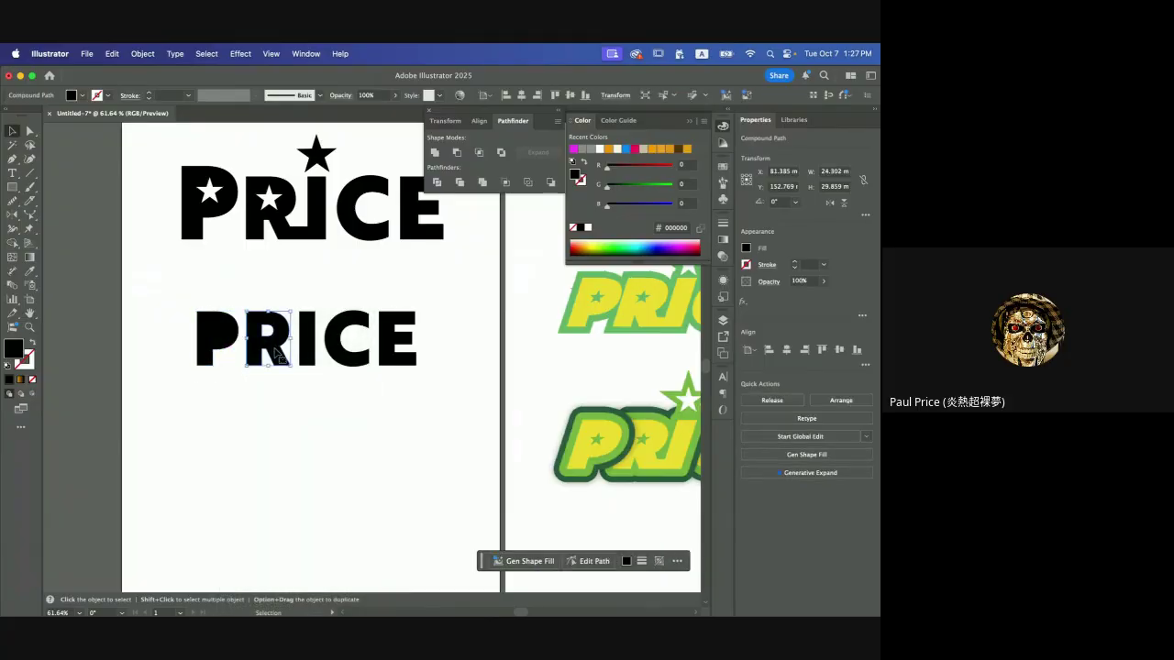
right_click(274, 352)
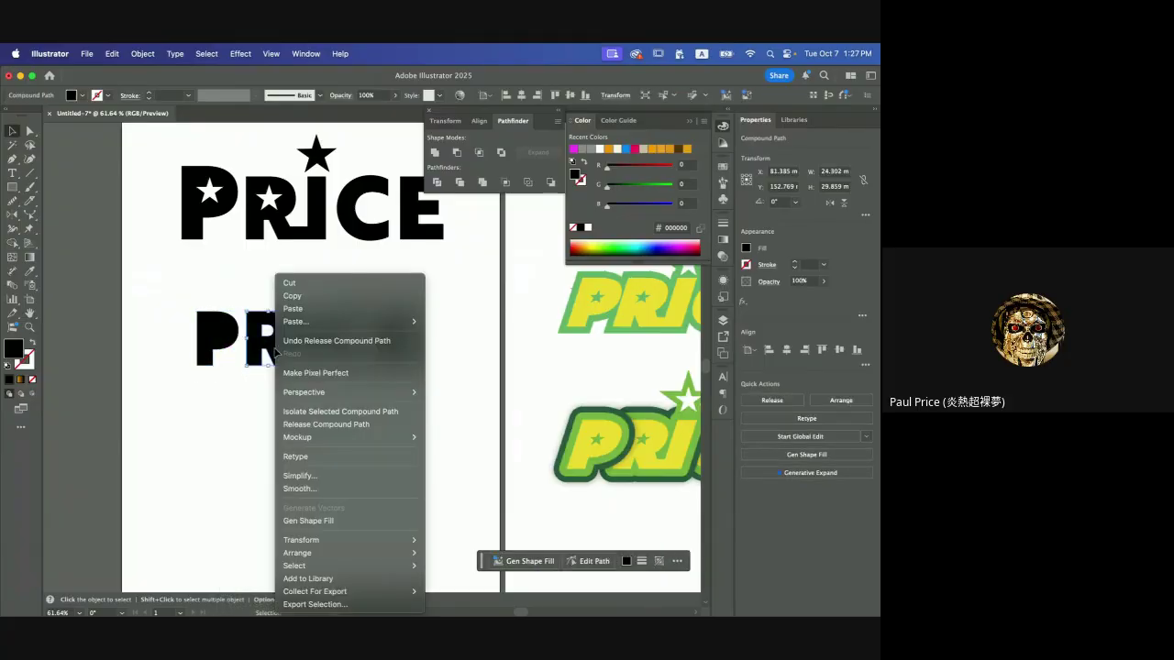
click(322, 428)
click(270, 272)
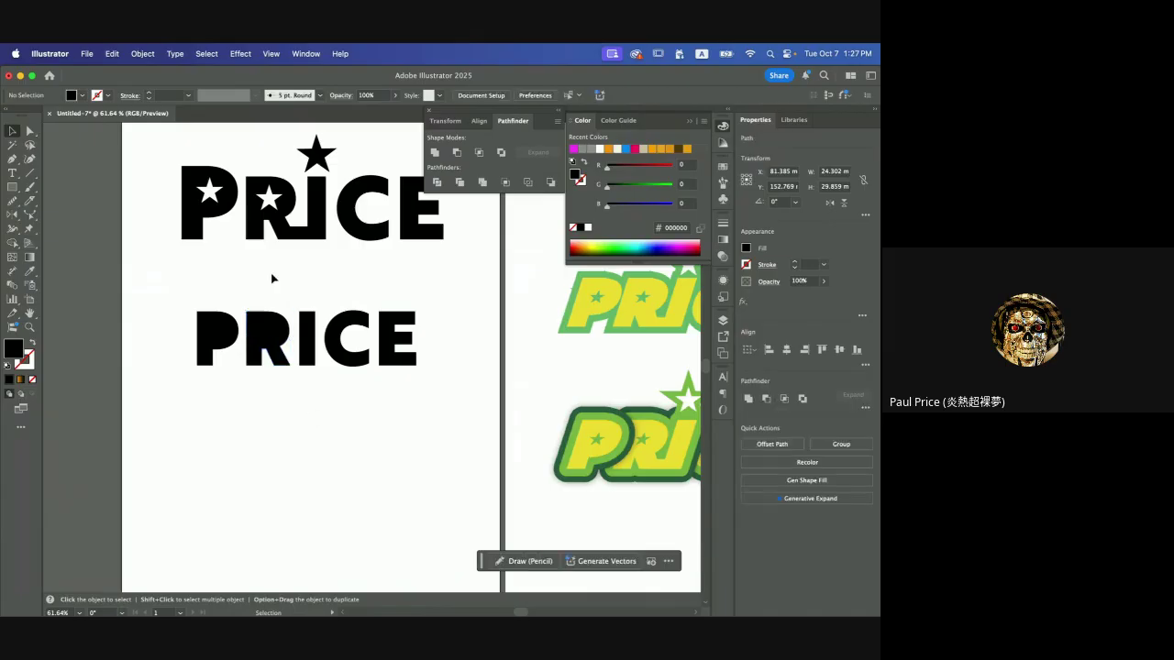
drag(220, 332, 132, 279)
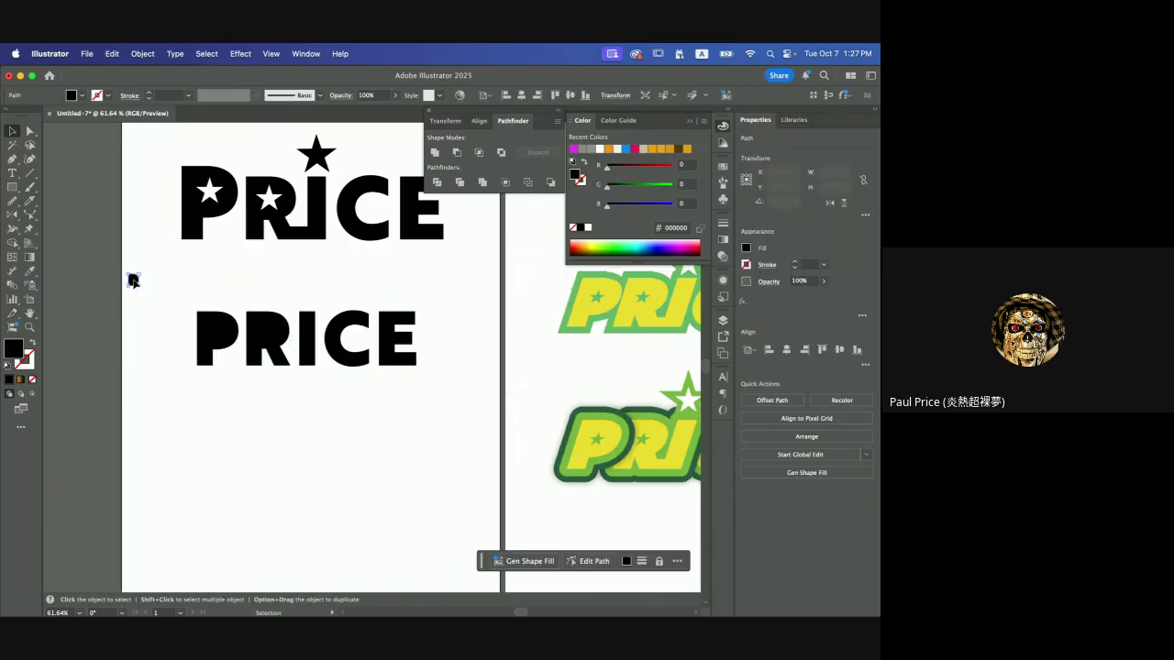
key(Delete)
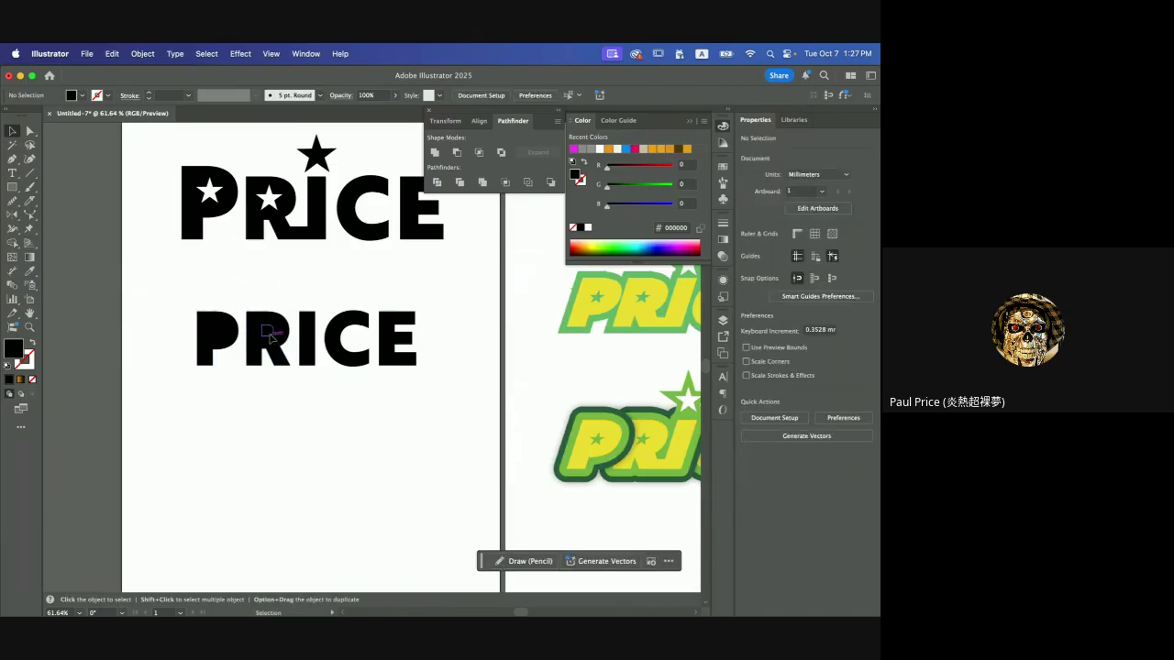
- Draw a tilted star about 14 mm wide over the upper part of the new P with the Star tool
scroll(244, 321, up, 5)
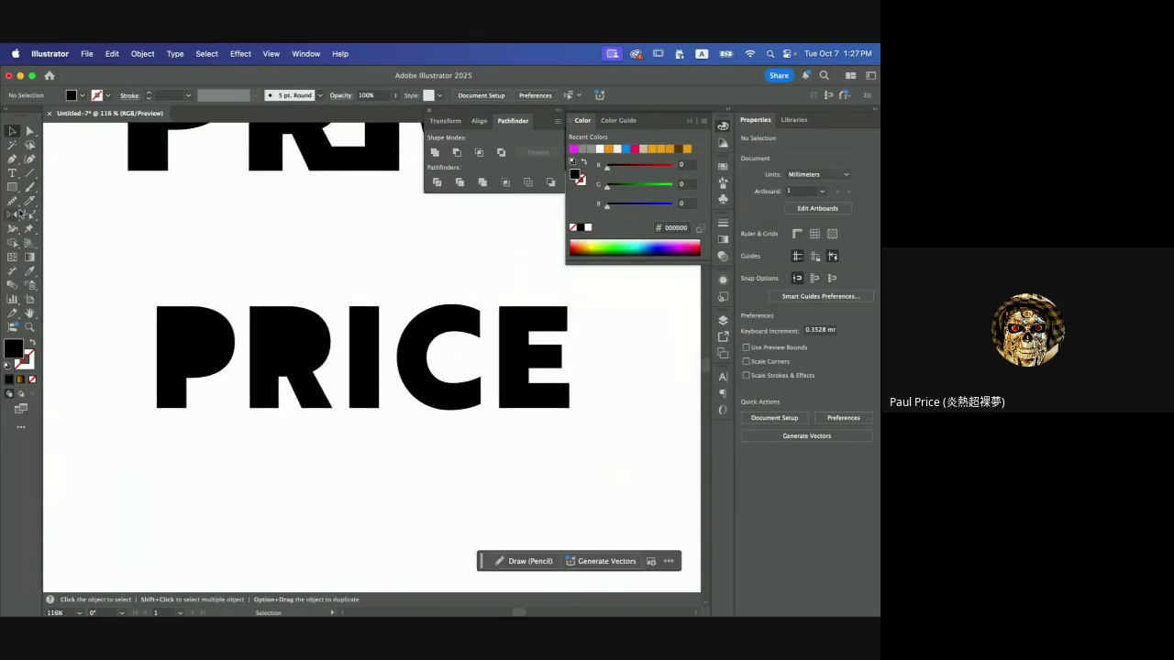
scroll(207, 221, up, 3)
scroll(208, 222, left, 2)
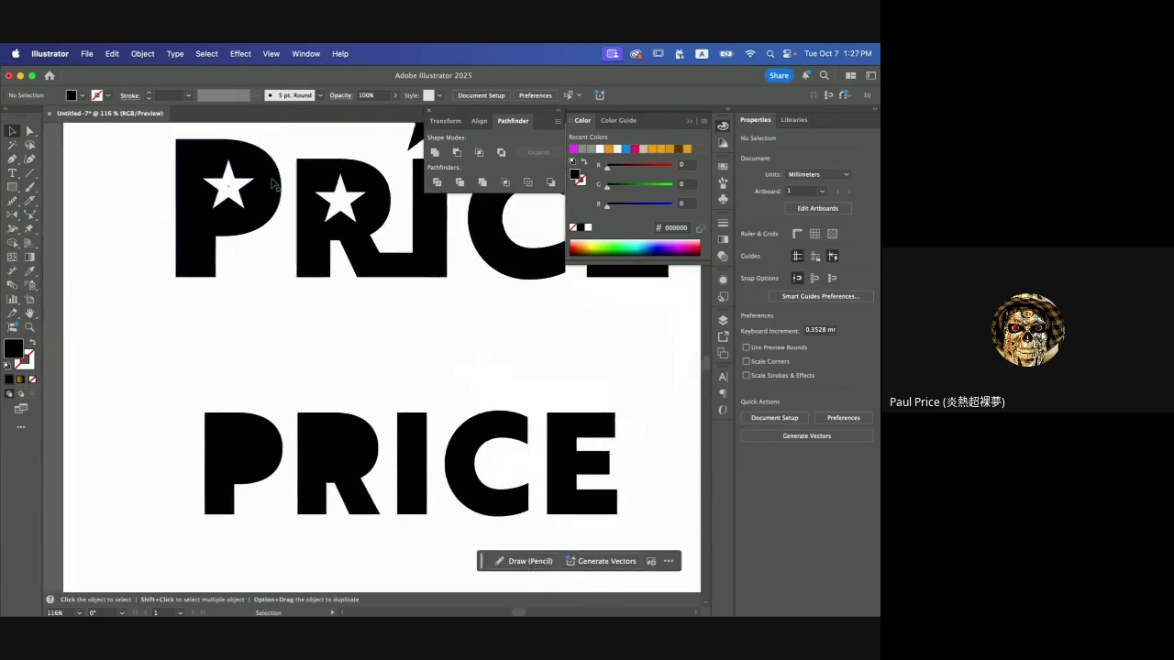
scroll(269, 367, down, 2)
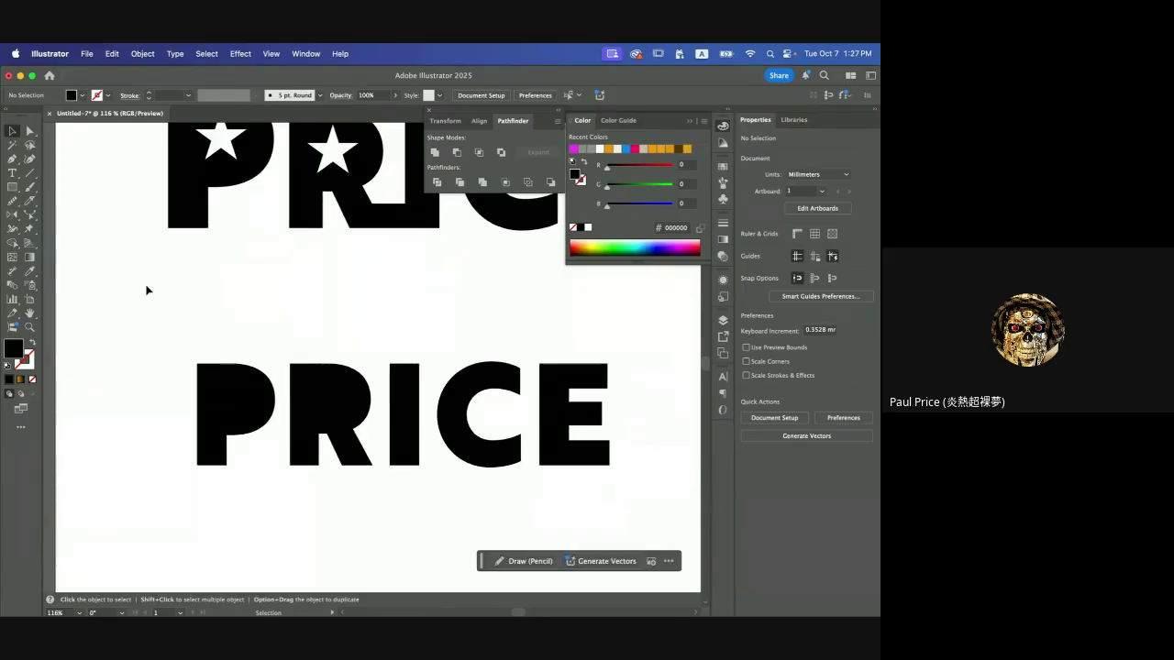
click(12, 187)
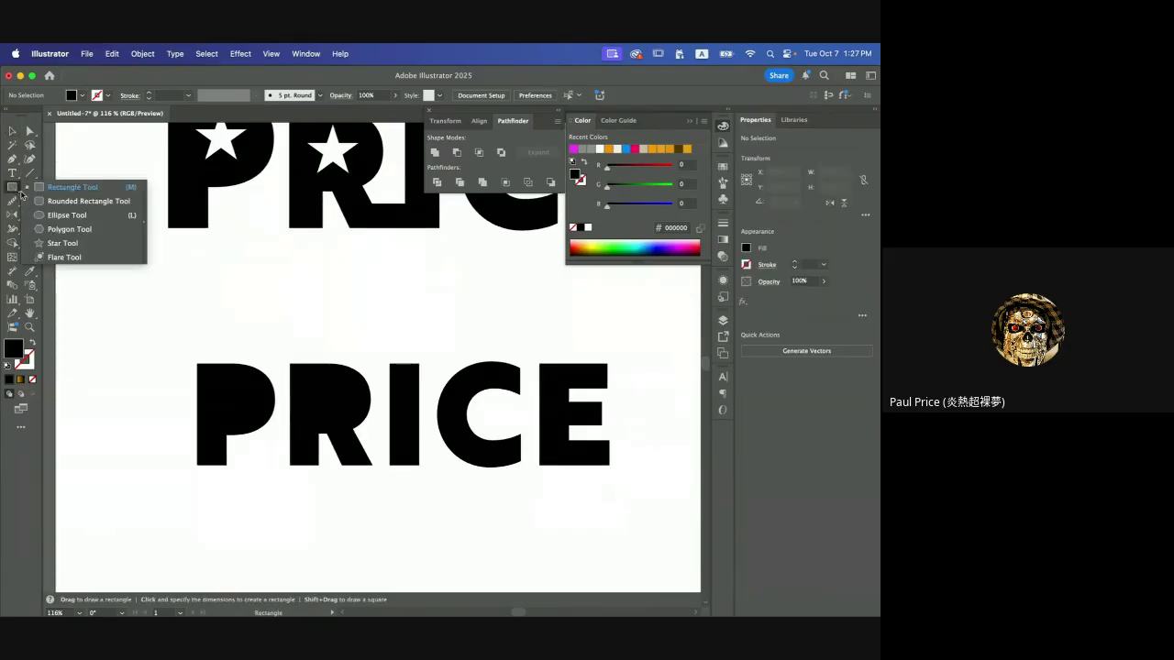
click(62, 243)
drag(223, 386, 242, 409)
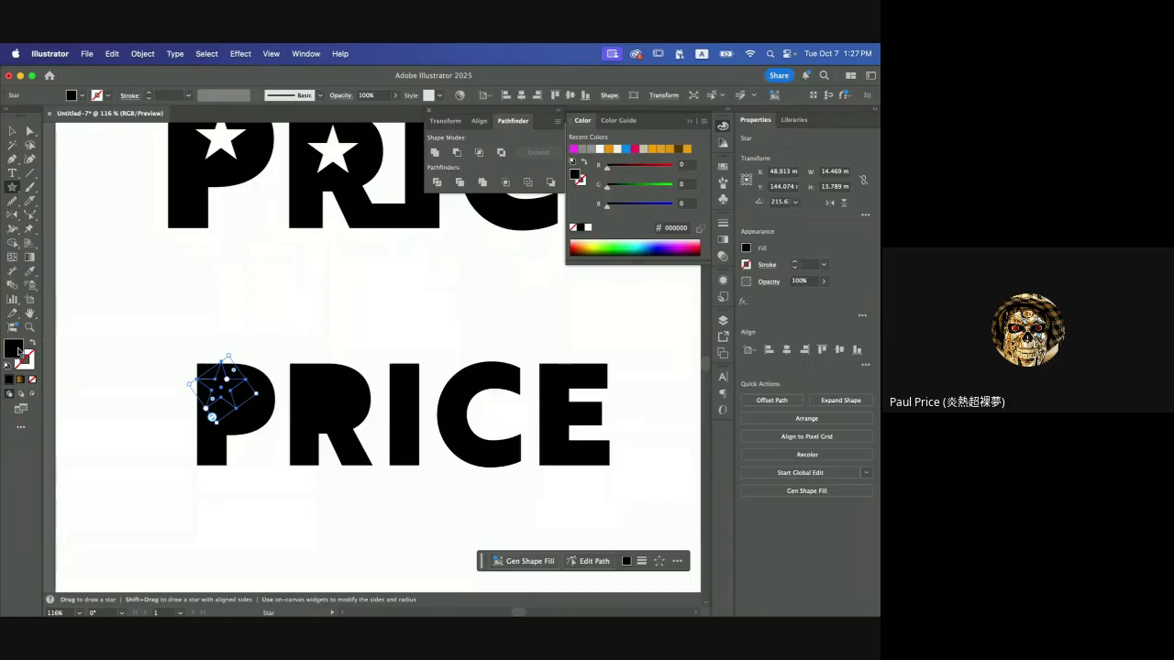
- Fill the star over the new P with orange dd7619
double_click(13, 348)
text(dd7619)
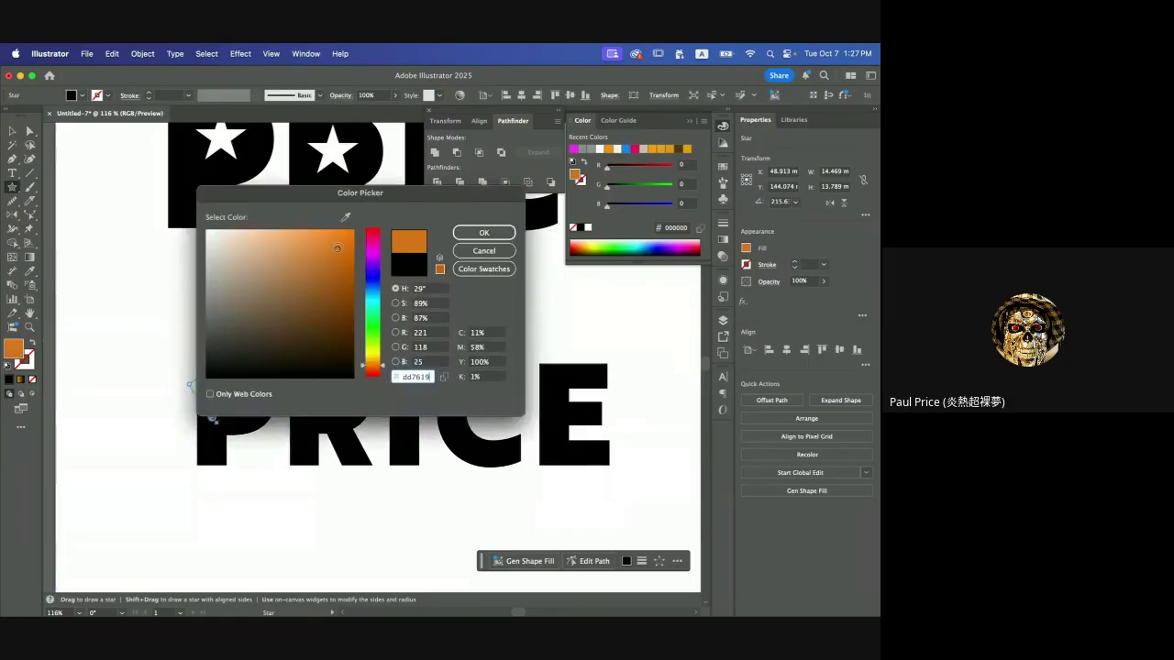
click(482, 234)
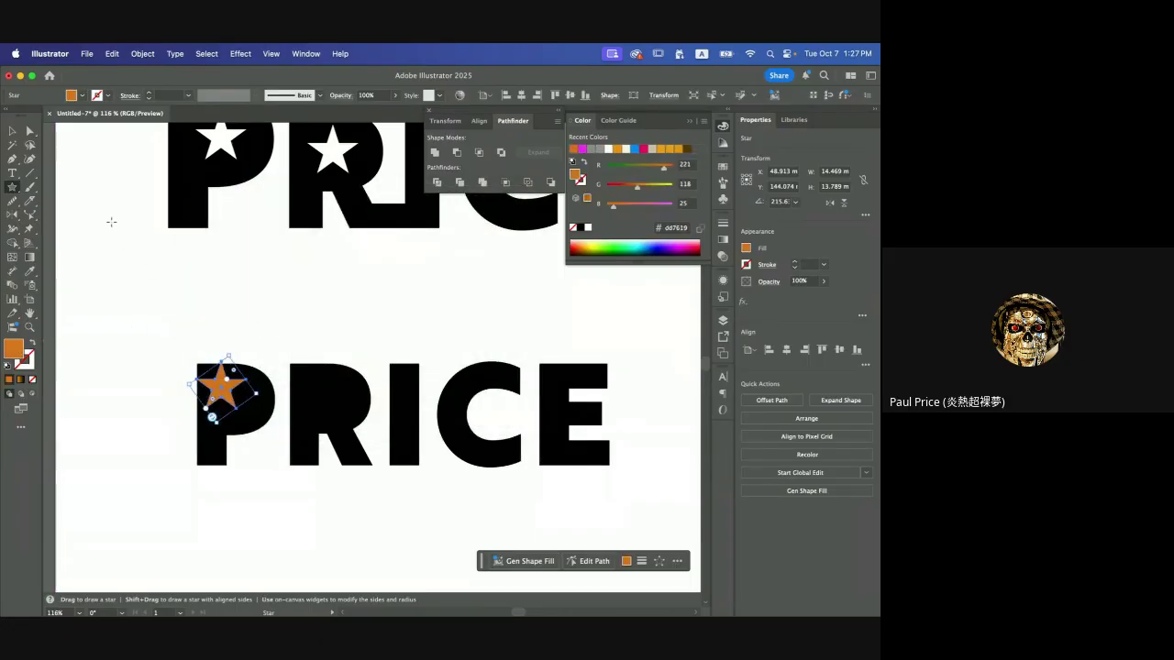
- Duplicate the orange star onto the R, center the stars within the new P and R, and clear the selection
click(12, 130)
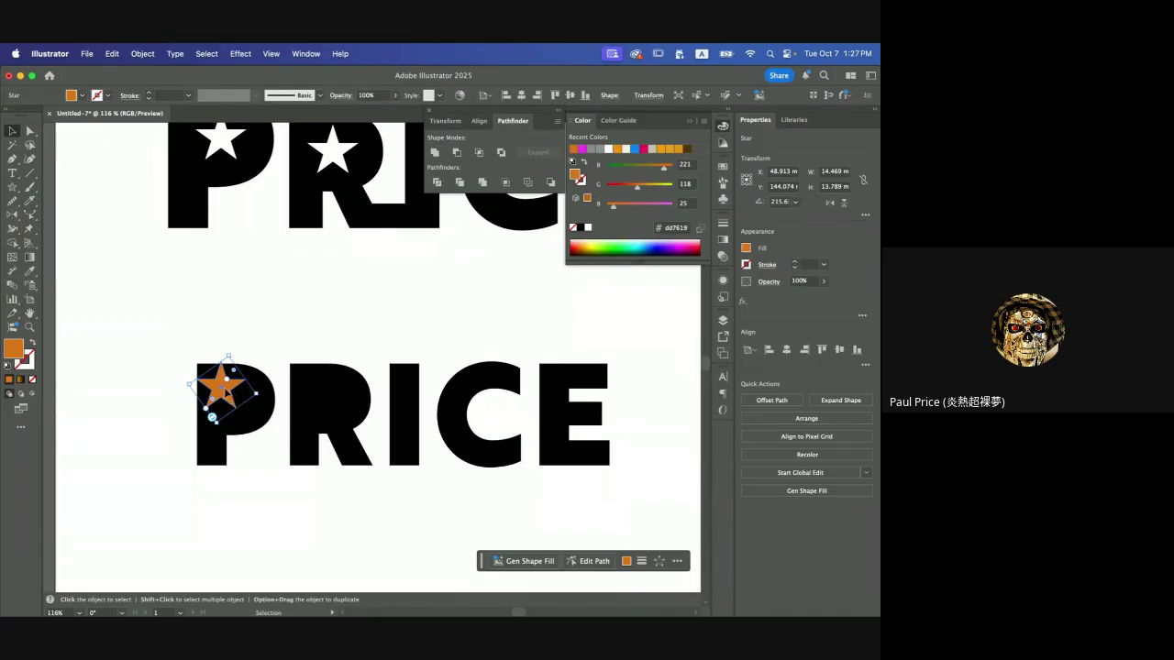
drag(224, 387, 377, 365)
drag(376, 364, 332, 409)
click(295, 340)
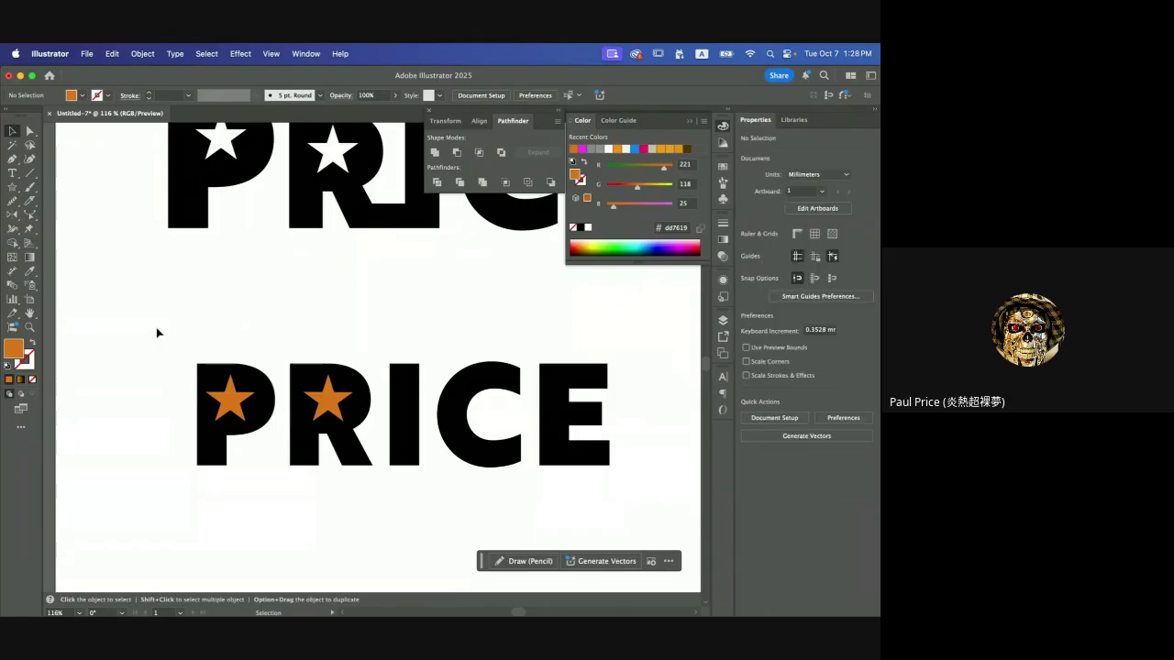
- Cut the star out of the new P with the Pathfinder Exclude shape mode, and shift the letter slightly
drag(157, 330, 272, 491)
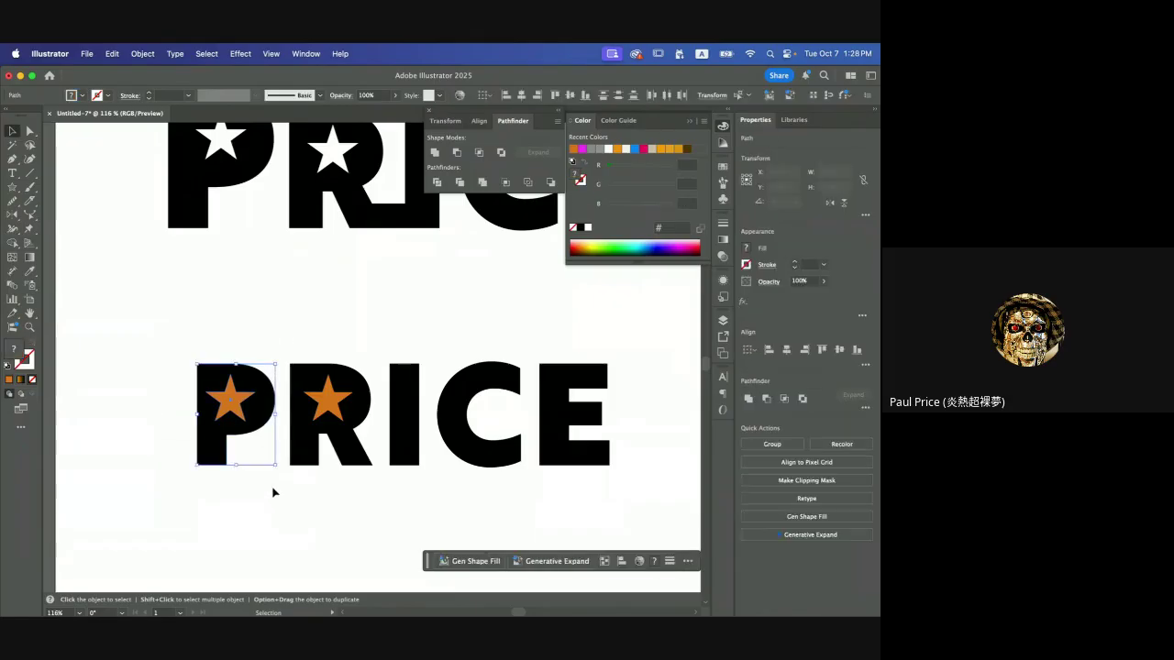
right_click(242, 418)
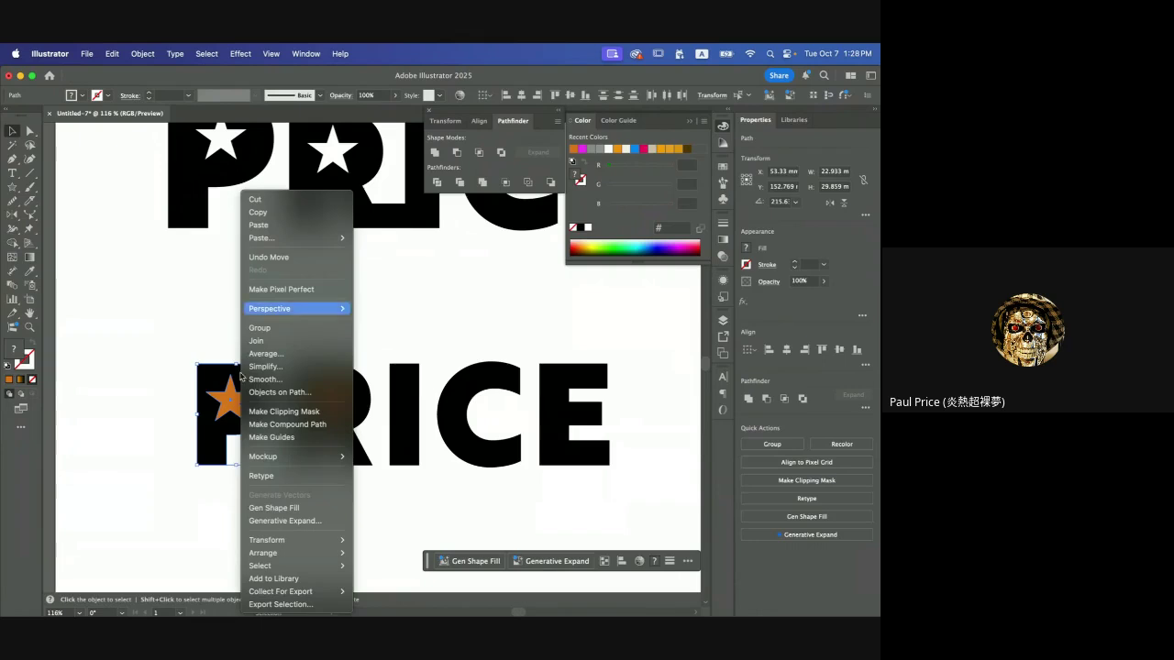
click(212, 385)
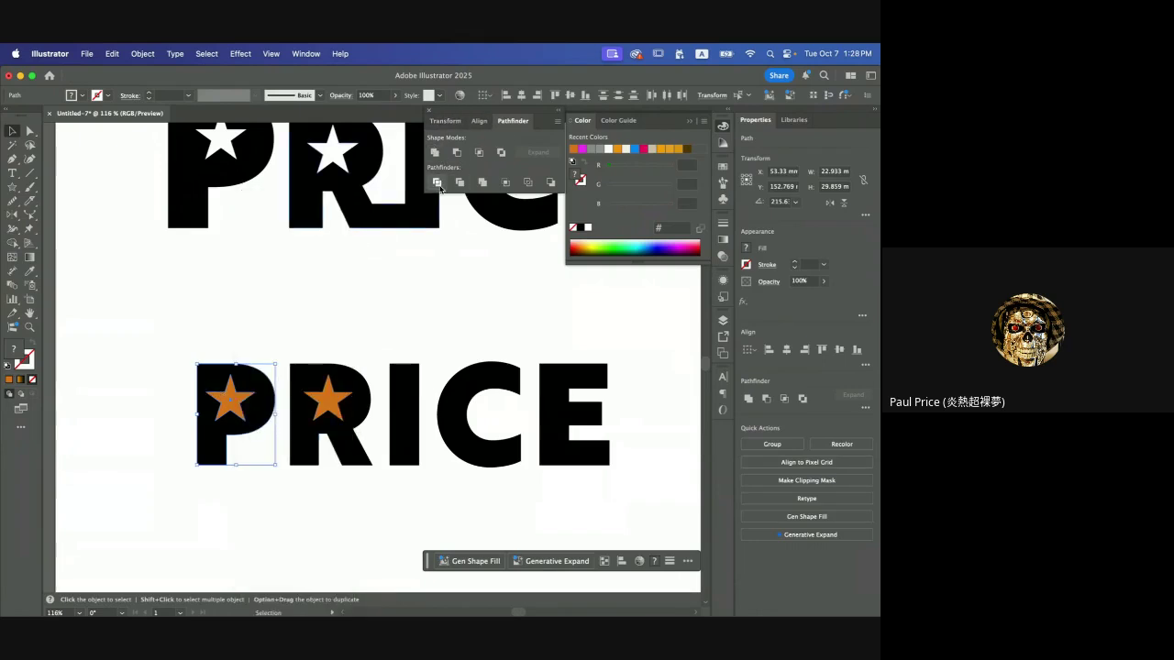
click(499, 154)
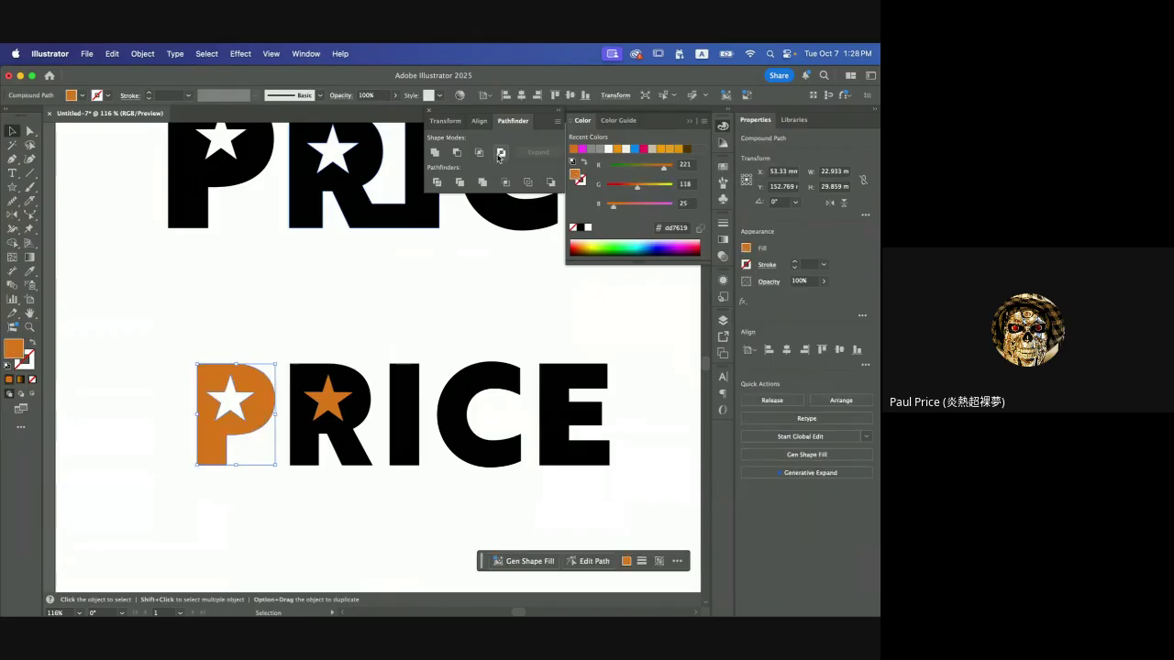
click(280, 314)
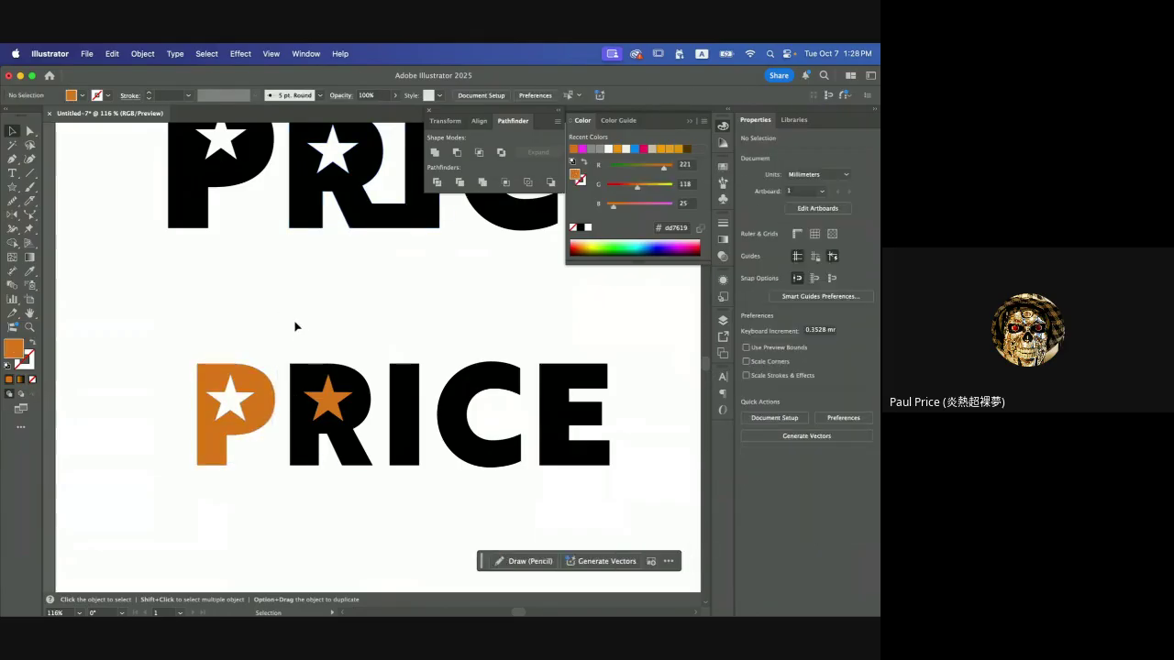
mouse_move(252, 390)
mouse_down()
mouse_move(319, 364)
mouse_move(225, 385)
mouse_move(242, 387)
mouse_up()
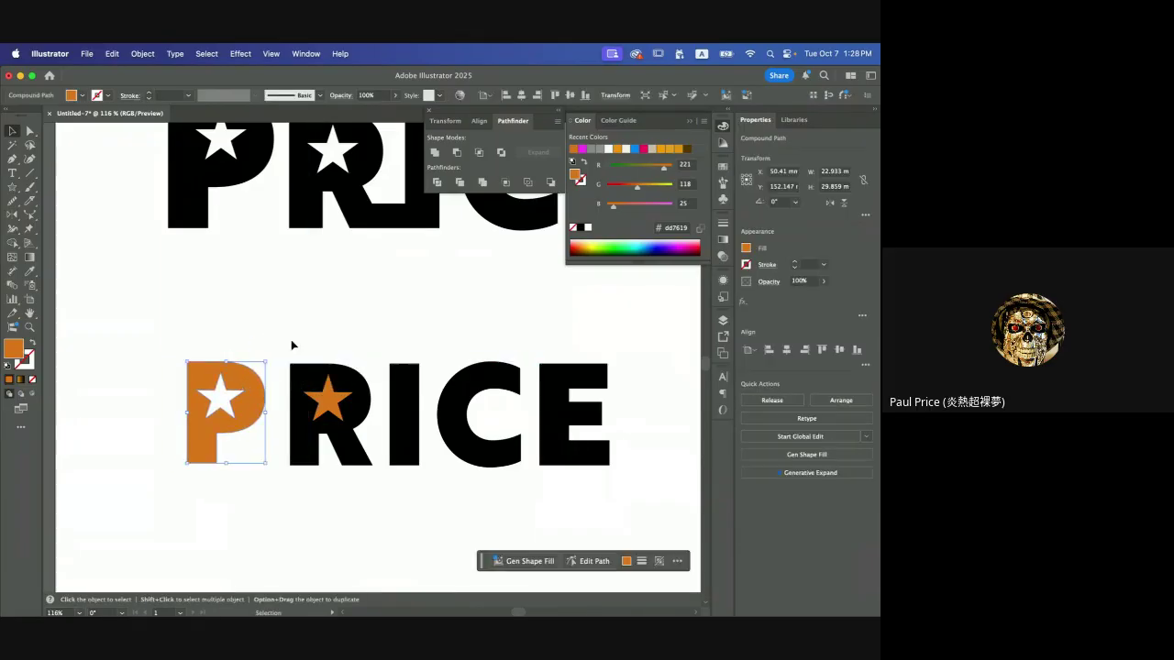
- Cut the star out of the new R with Pathfinder Exclude, and move the orange P closer to the R
click(363, 447)
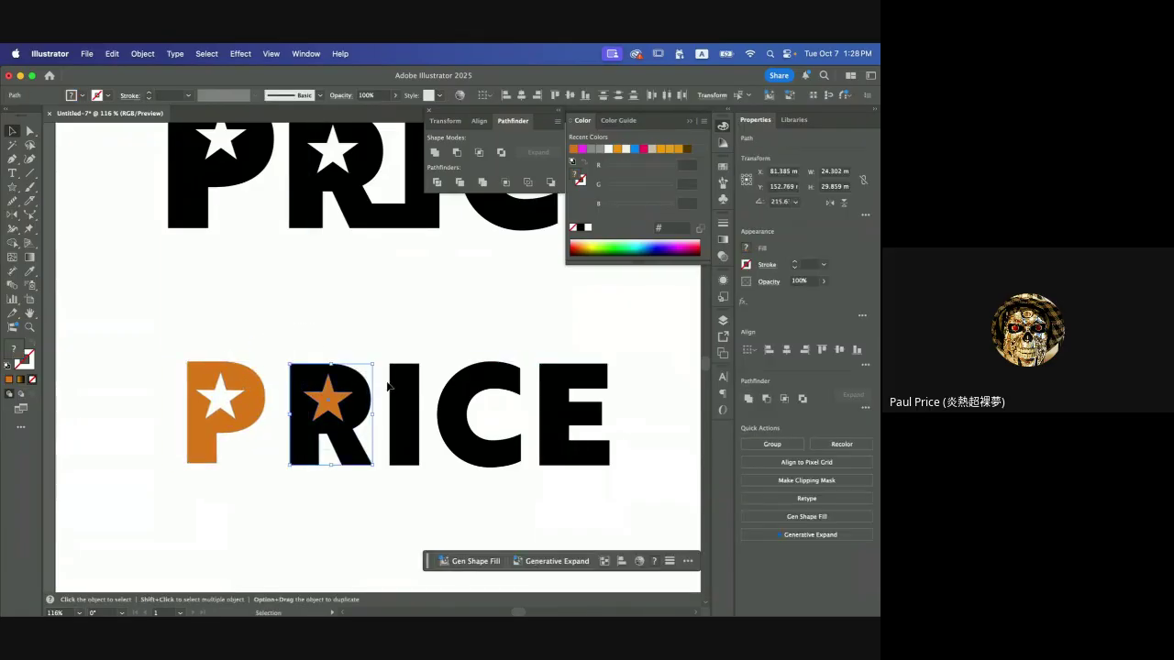
click(501, 151)
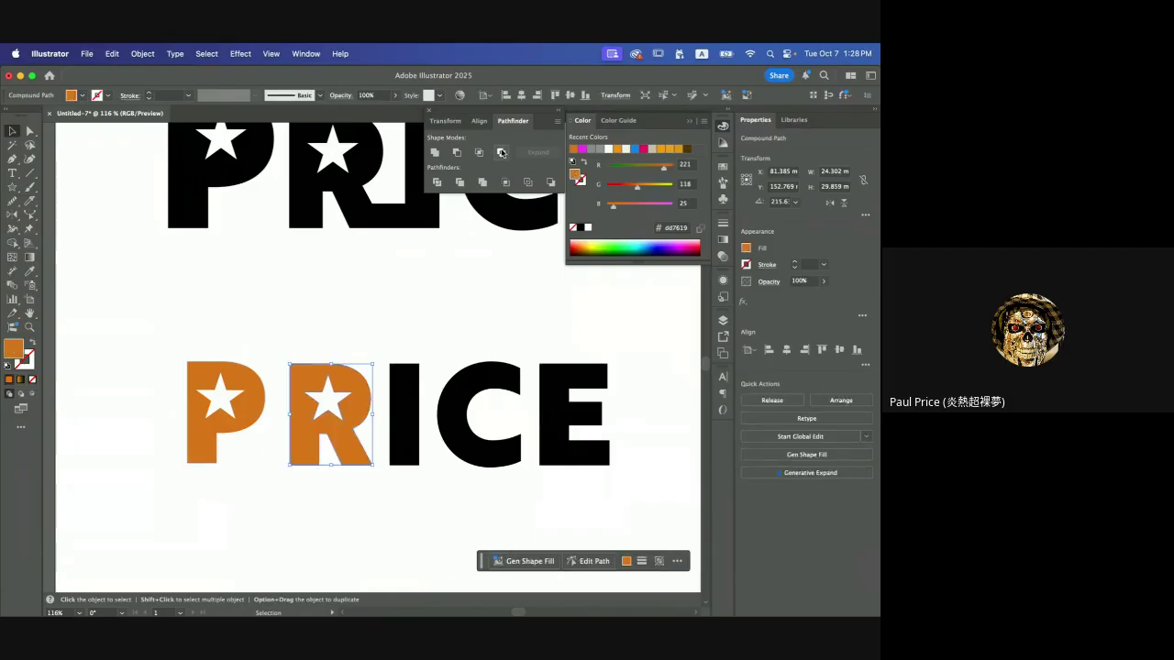
click(375, 291)
drag(250, 379, 259, 375)
- Compare the star-shaped counters of the orange P and R with those in the black PRICE logo above
scroll(338, 335, up, 2)
scroll(339, 335, right, 1)
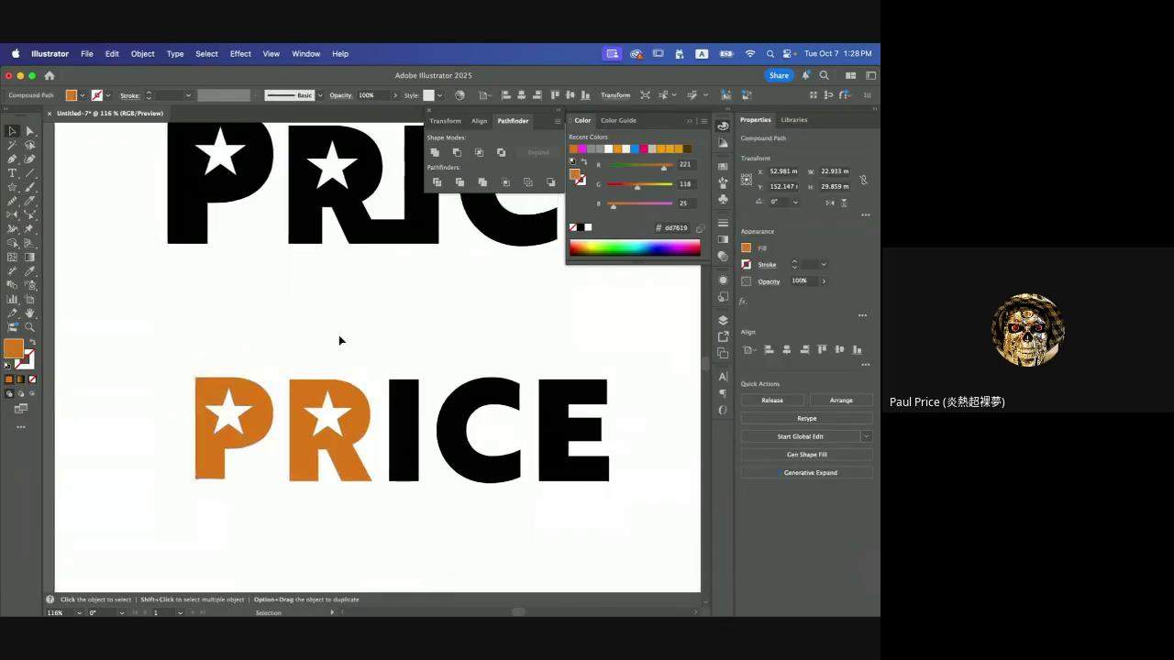
scroll(339, 340, up, 2)
scroll(338, 340, right, 1)
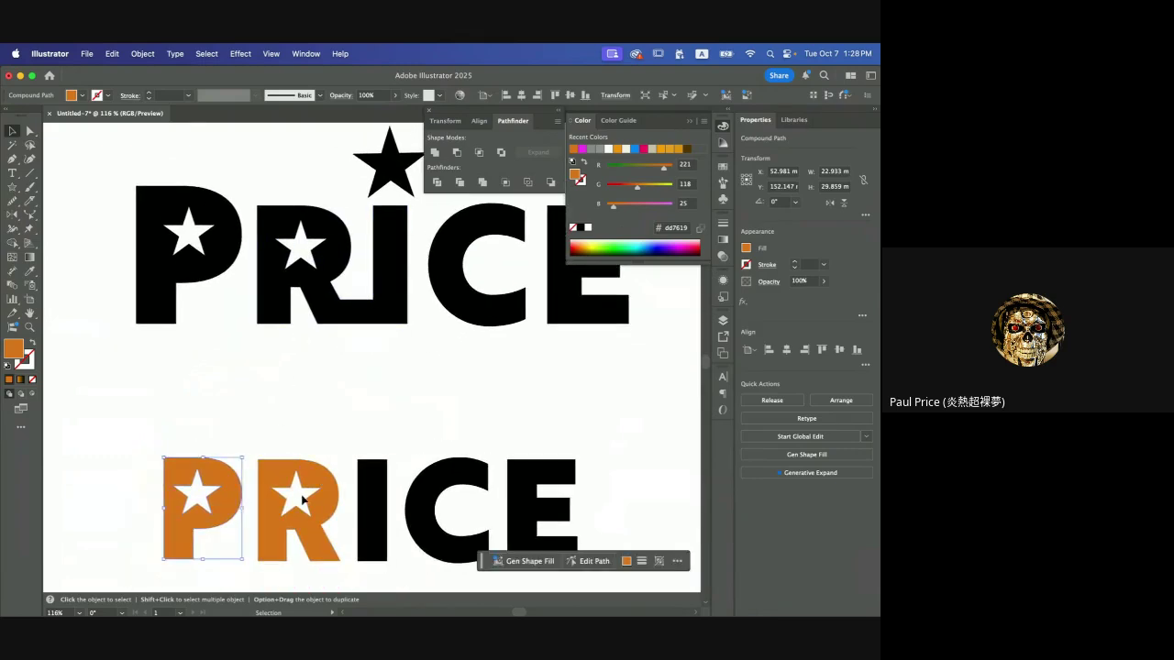
scroll(302, 500, down, 2)
scroll(303, 500, left, 1)
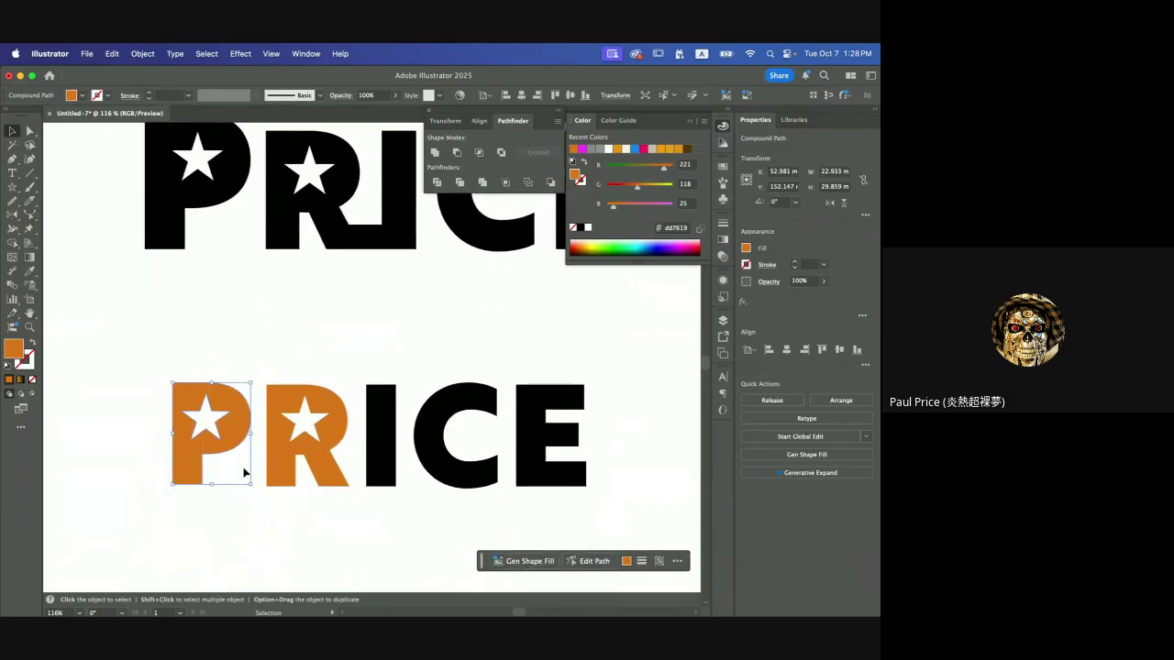
scroll(244, 473, up, 3)
scroll(244, 473, right, 1)
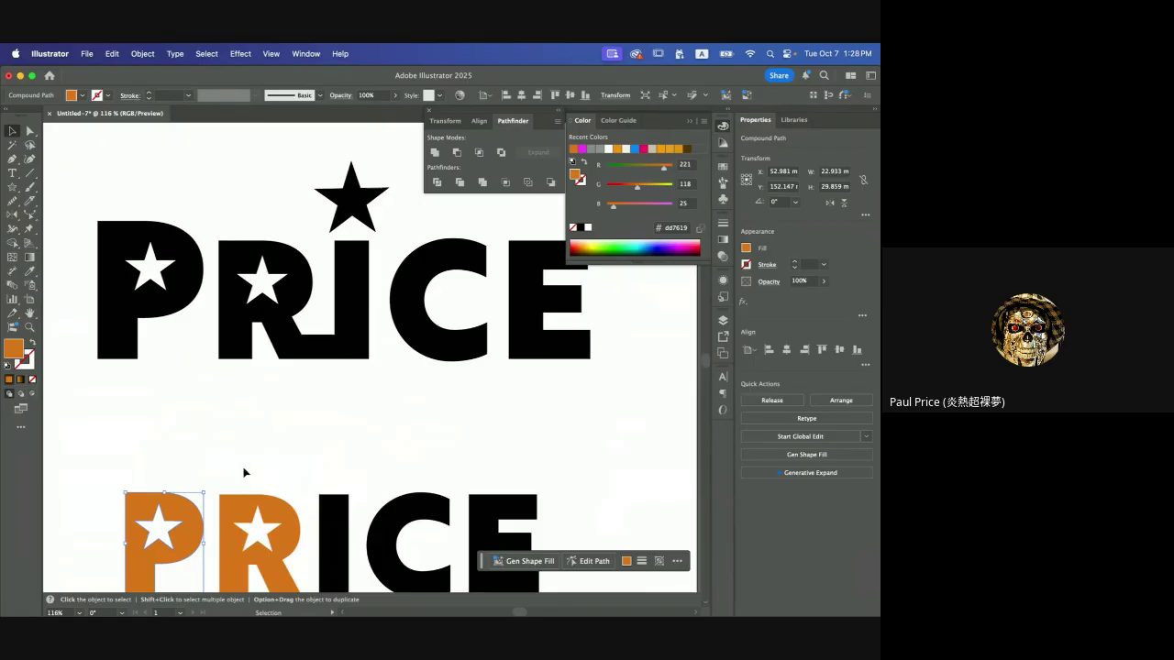
scroll(243, 473, up, 1)
scroll(244, 473, left, 1)
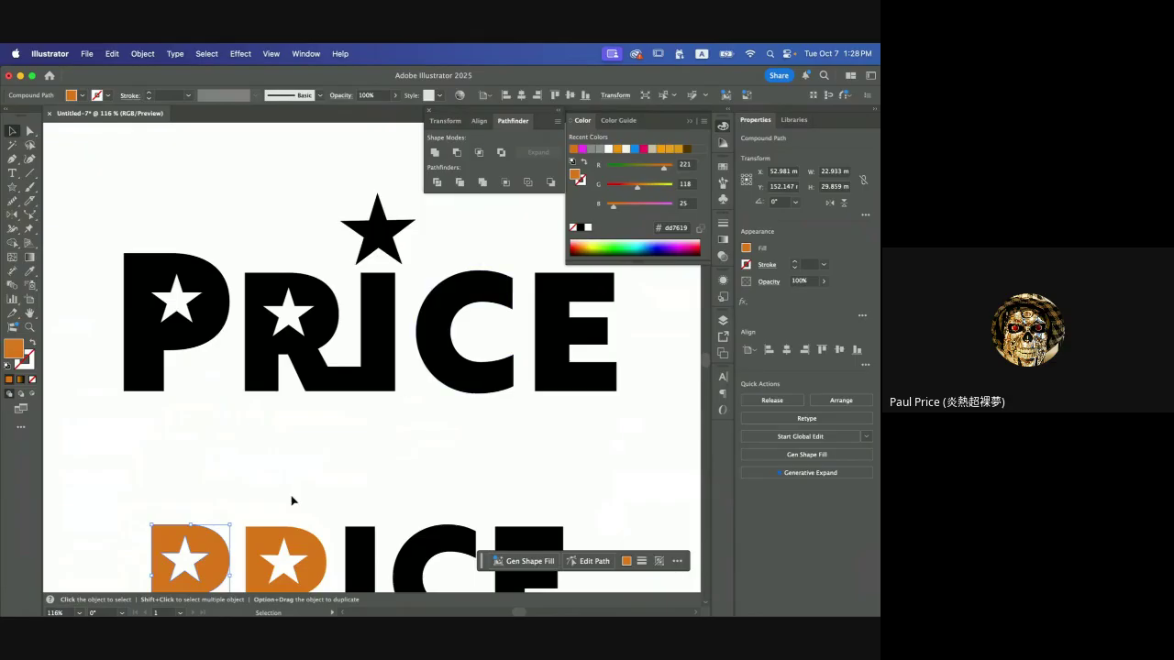
- Delete the whole practice word PRICE with the orange P and R below the black logo
scroll(290, 495, down, 5)
scroll(289, 495, left, 1)
drag(163, 340, 630, 527)
key(Delete)
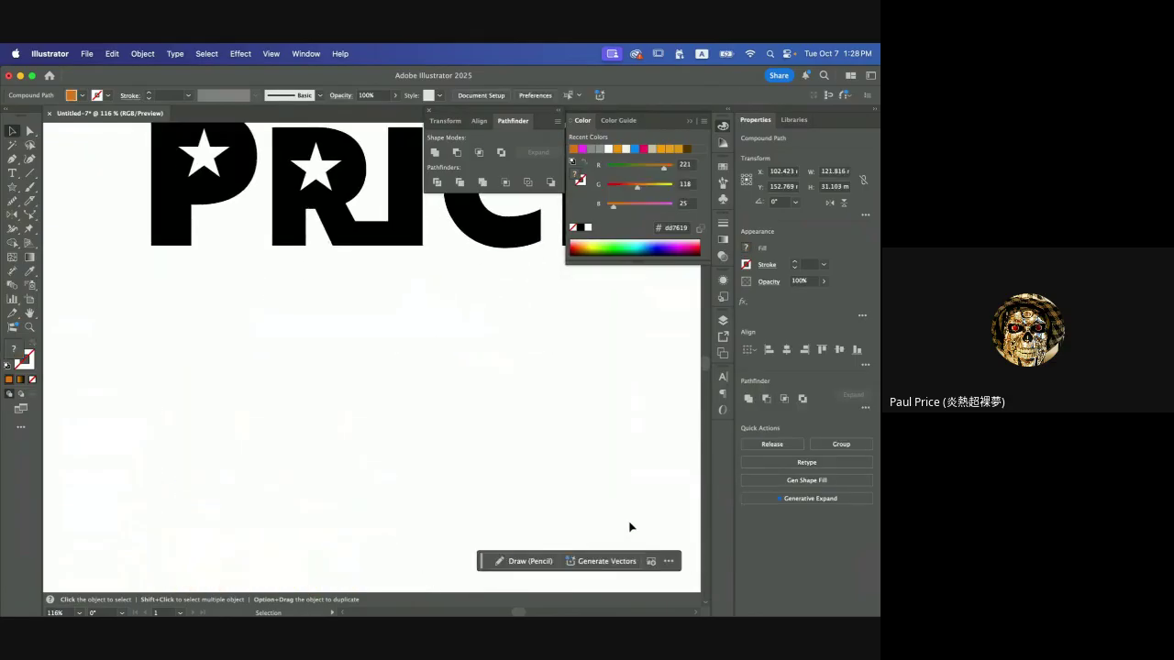
- Examine the star above the I in the black logo and compare it with the green and yellow slanted PRICE versions
scroll(492, 426, up, 5)
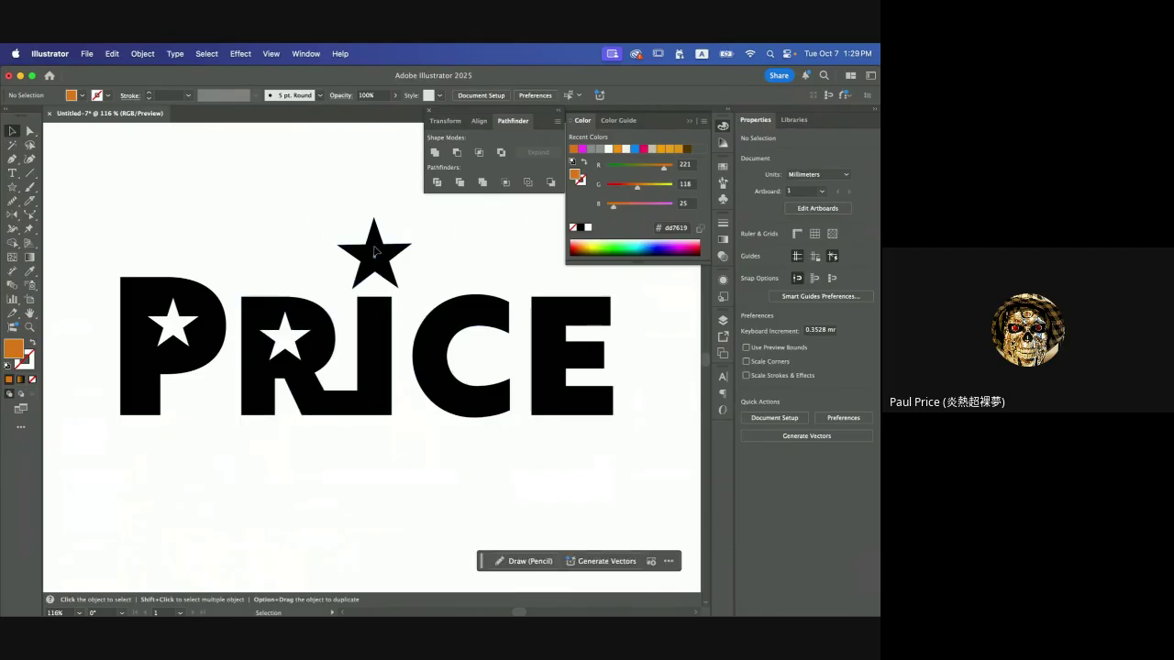
click(358, 275)
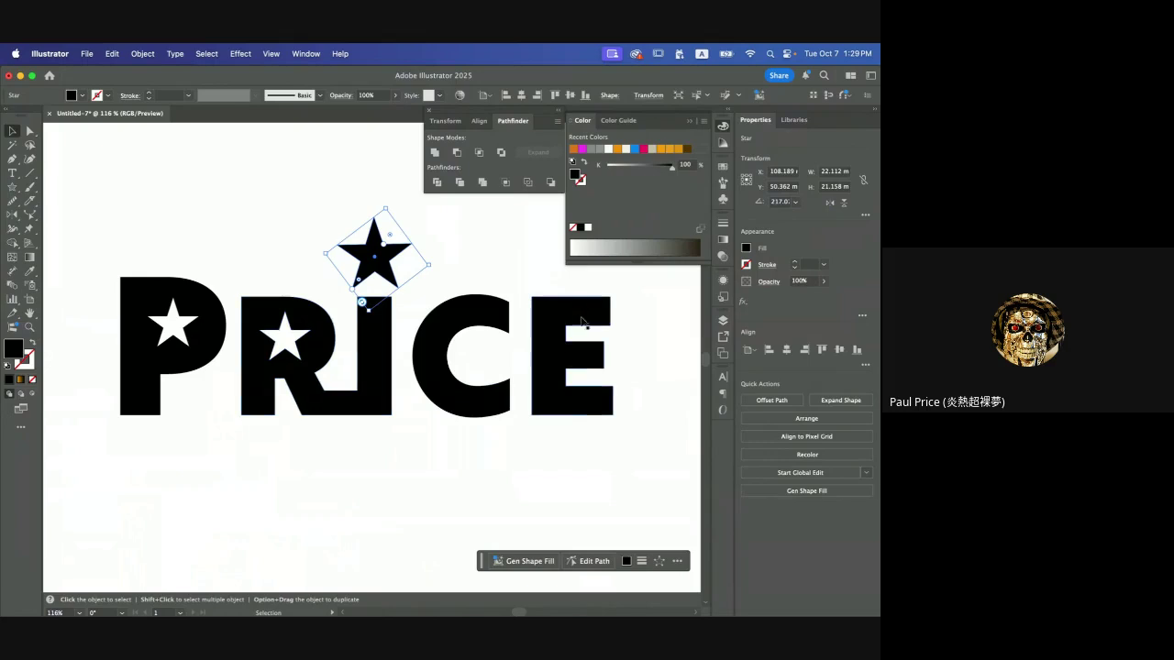
click(647, 301)
scroll(647, 300, right, 5)
scroll(647, 299, right, 6)
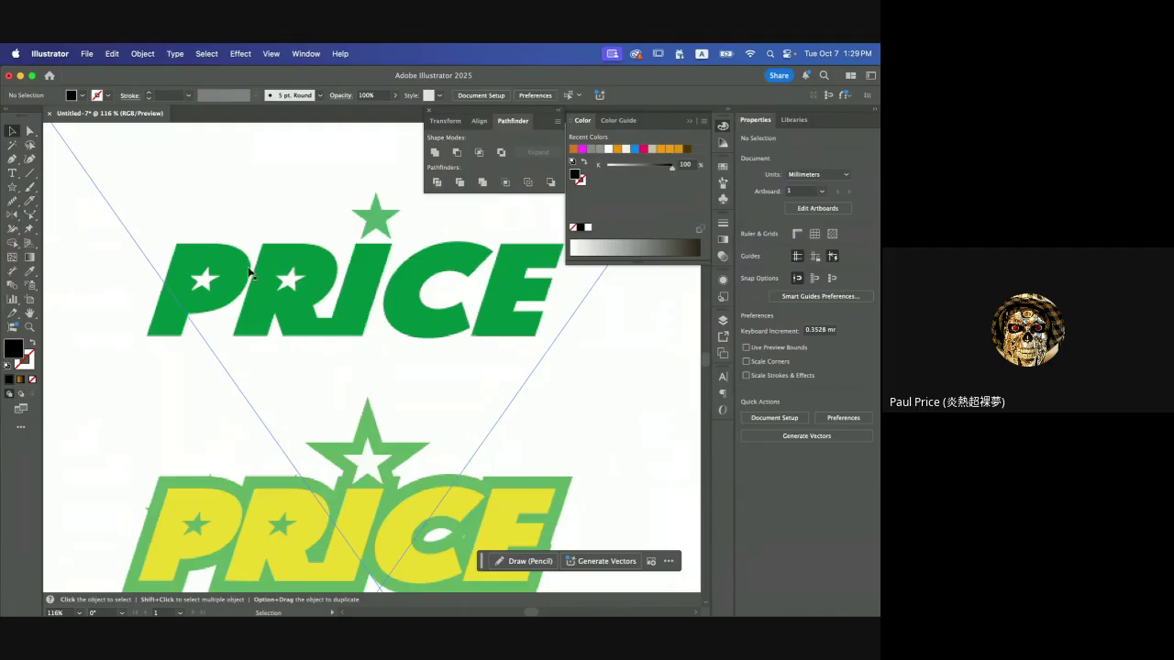
scroll(292, 280, left, 2)
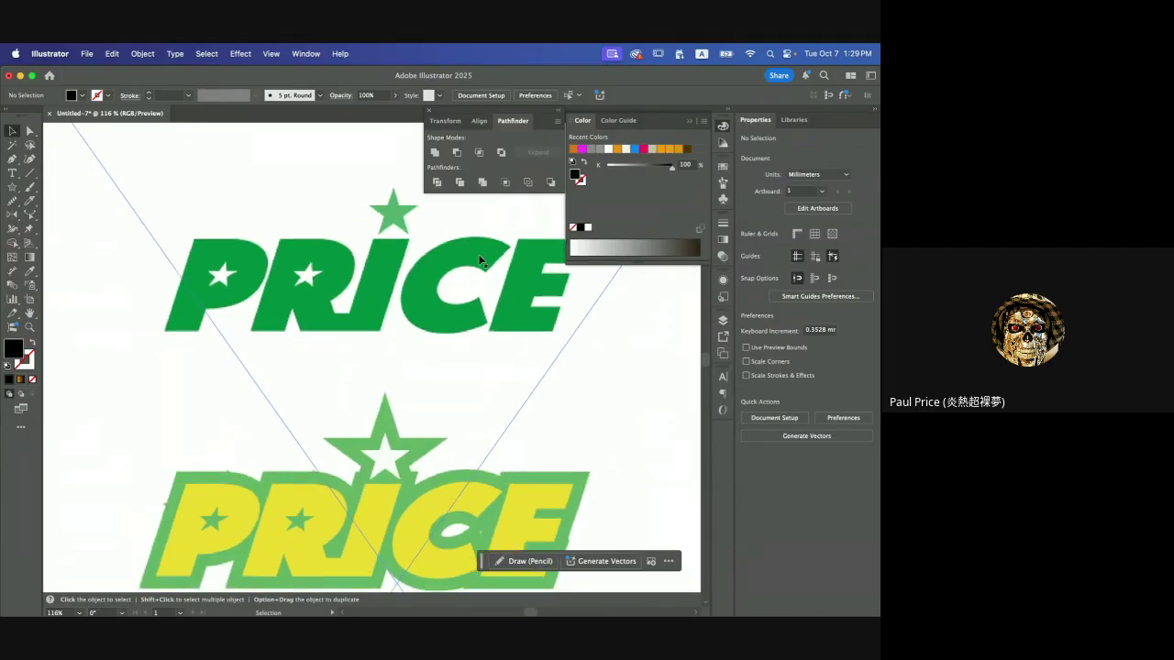
scroll(378, 264, left, 10)
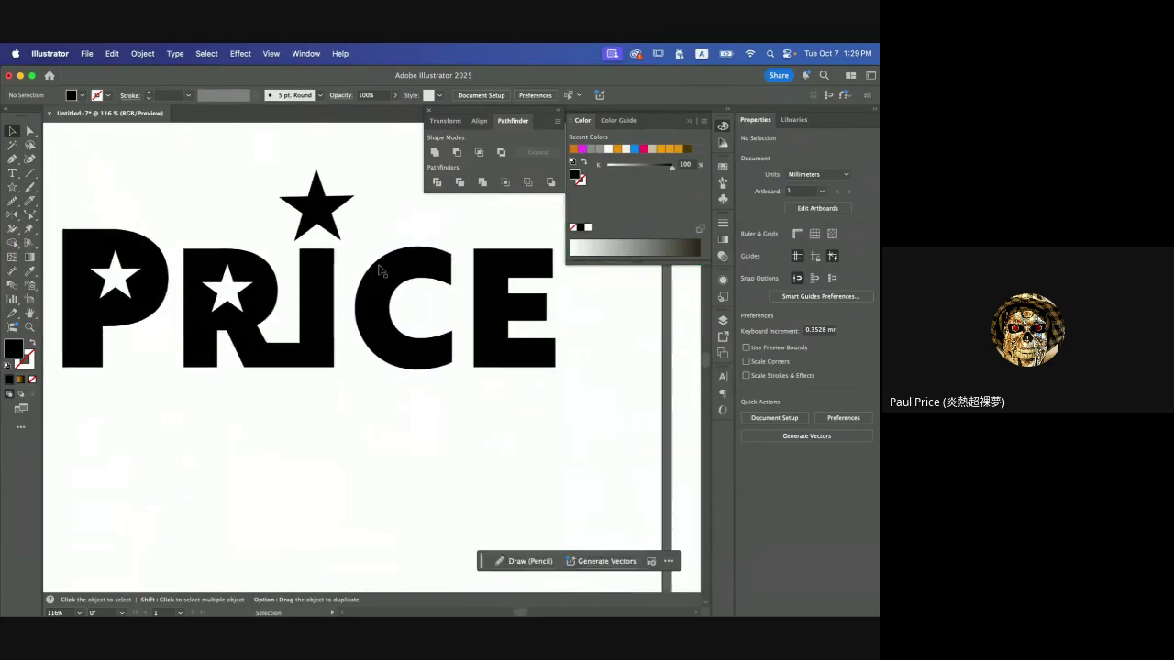
- Select all the letters of the black PRICE logo, leaving out the star above the I
drag(93, 291, 629, 440)
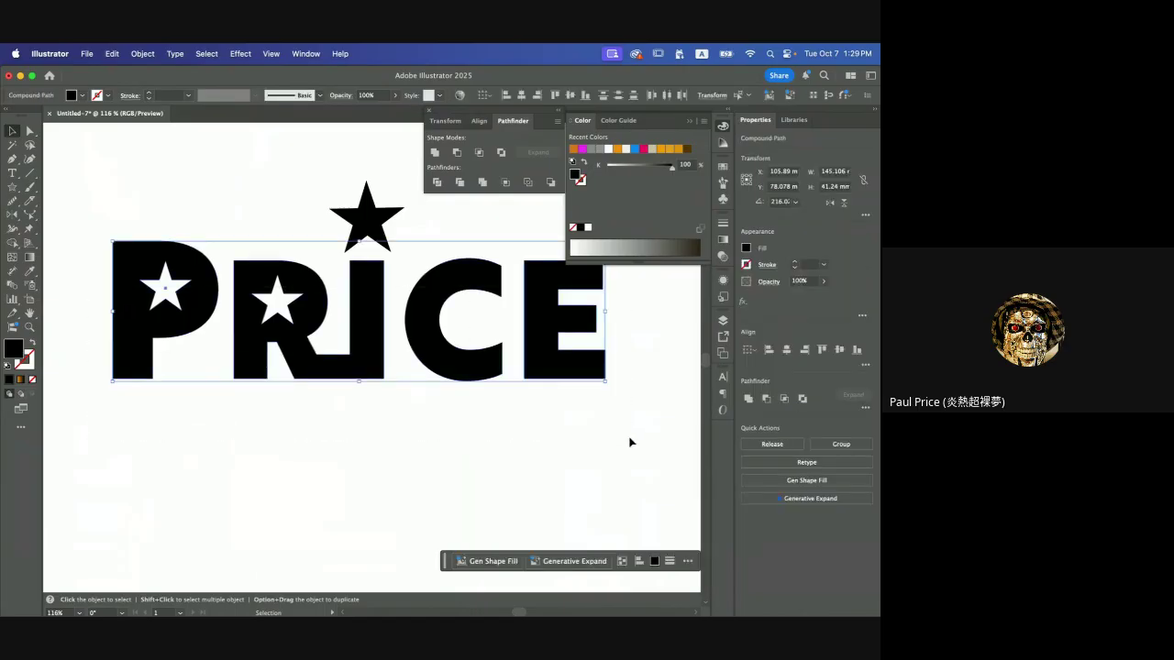
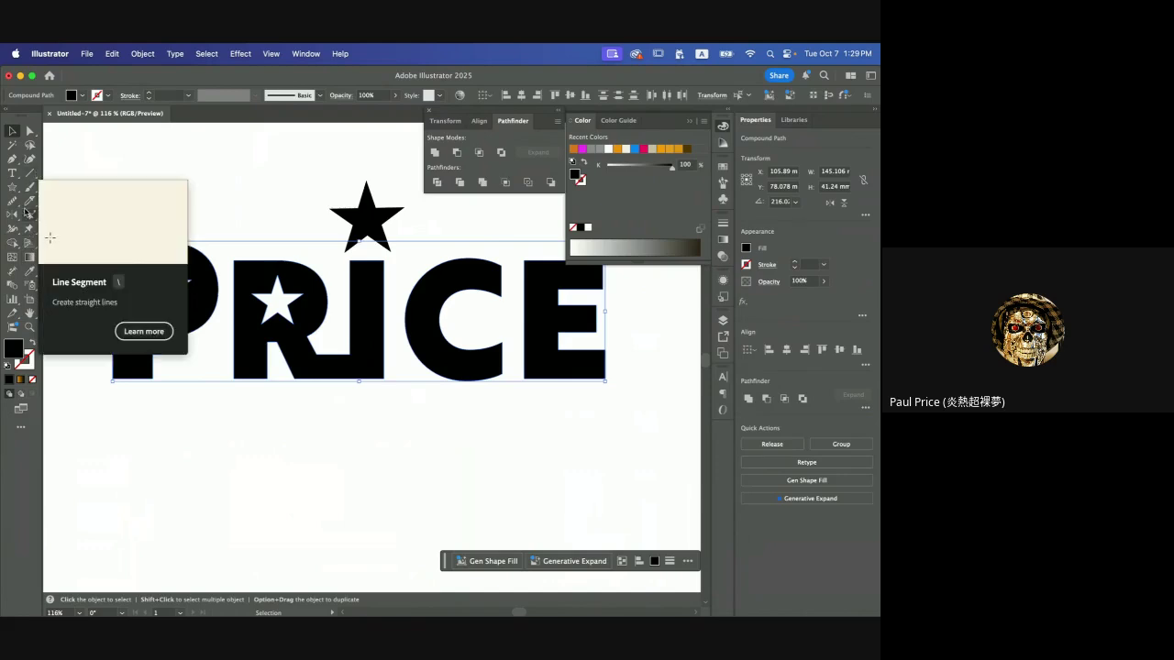
- Shear the black lettering horizontally so it slants forward, making it about 153 mm wide
click(12, 214)
click(12, 214)
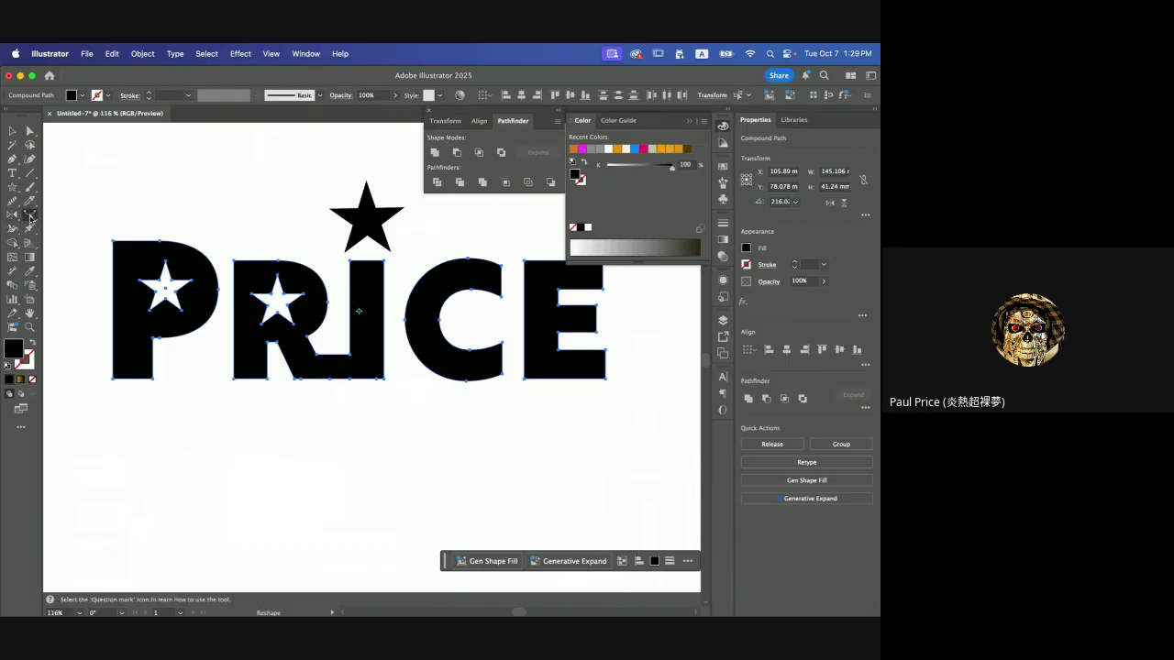
click(30, 216)
click(31, 216)
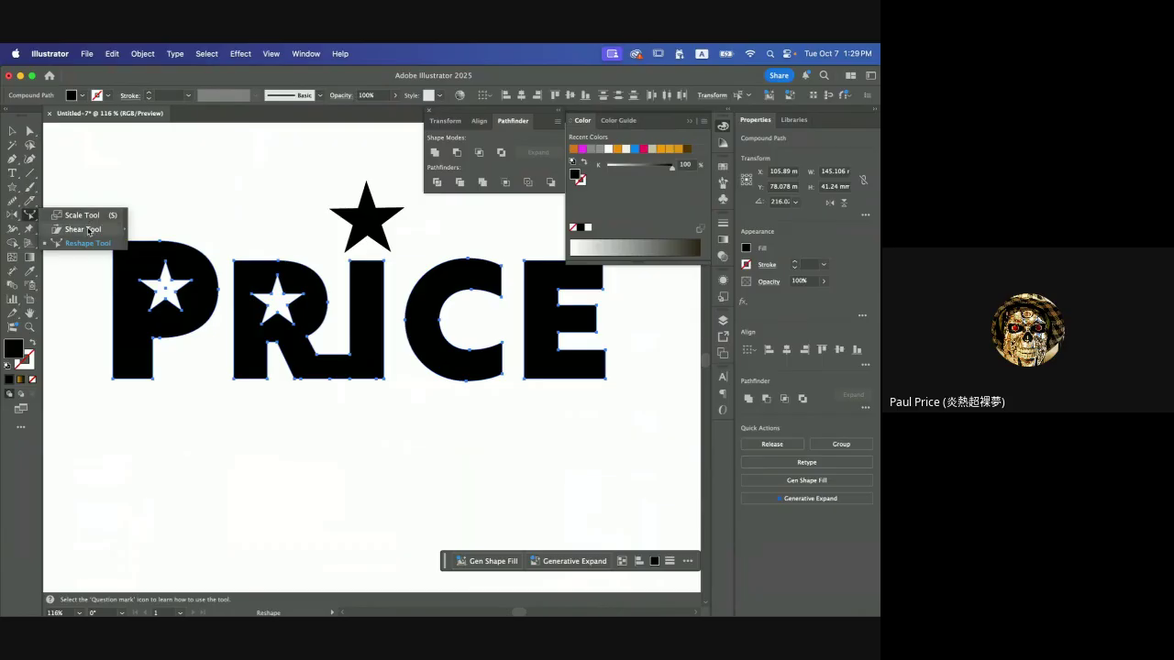
click(83, 229)
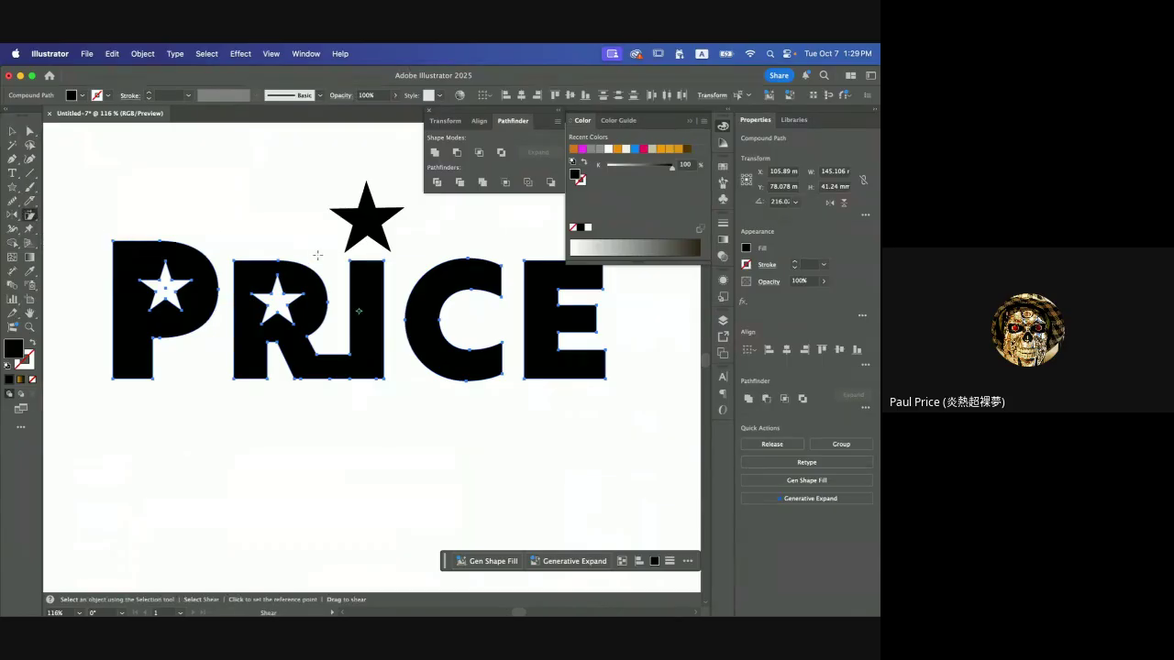
drag(300, 233, 320, 238)
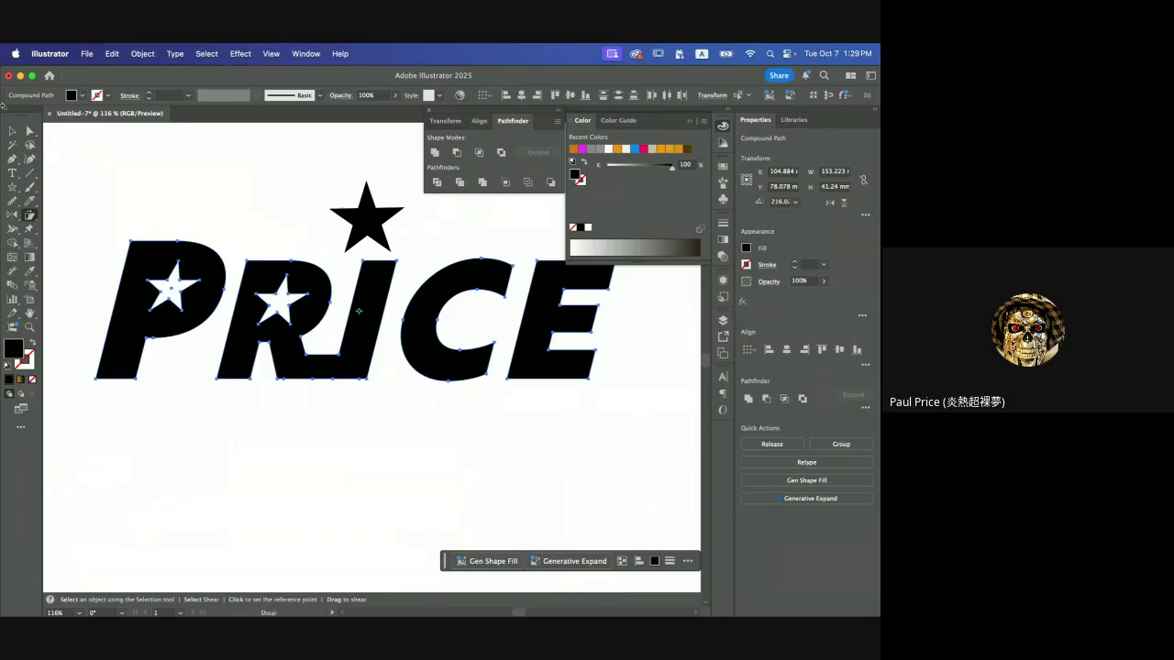
- Move the black star sideways to sit centred above the slanted letter I
key(v)
click(316, 226)
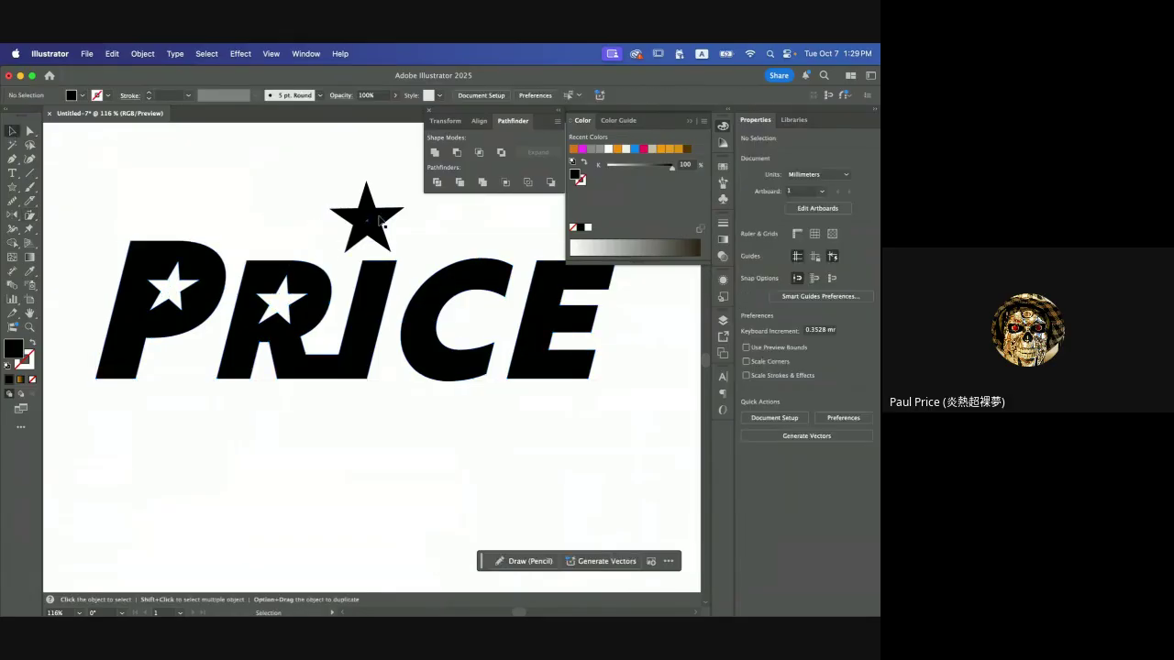
drag(367, 226, 379, 226)
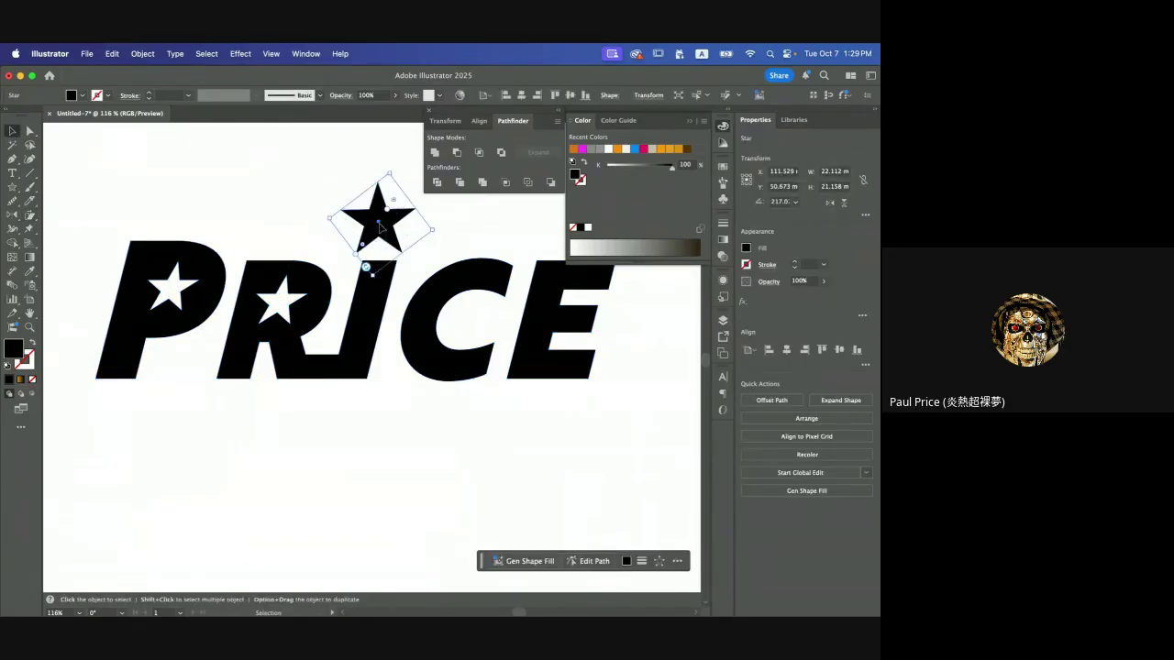
click(279, 188)
- Duplicate the slanted lettering together with its star directly below the original on the first artboard
scroll(273, 189, down, 5)
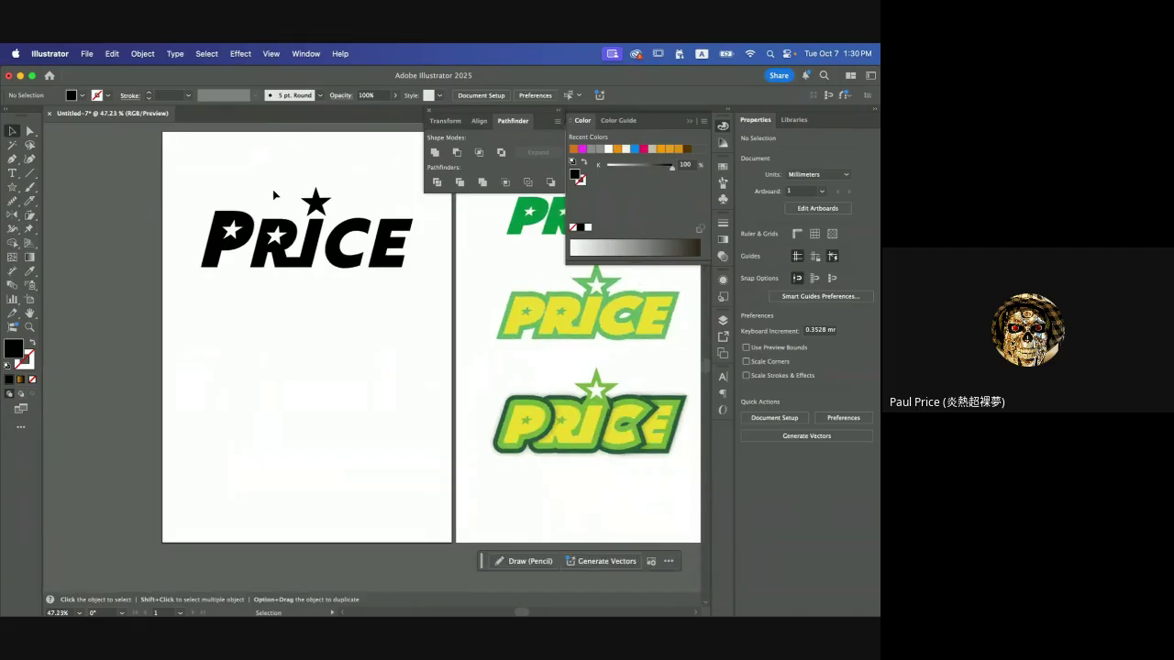
scroll(272, 189, right, 3)
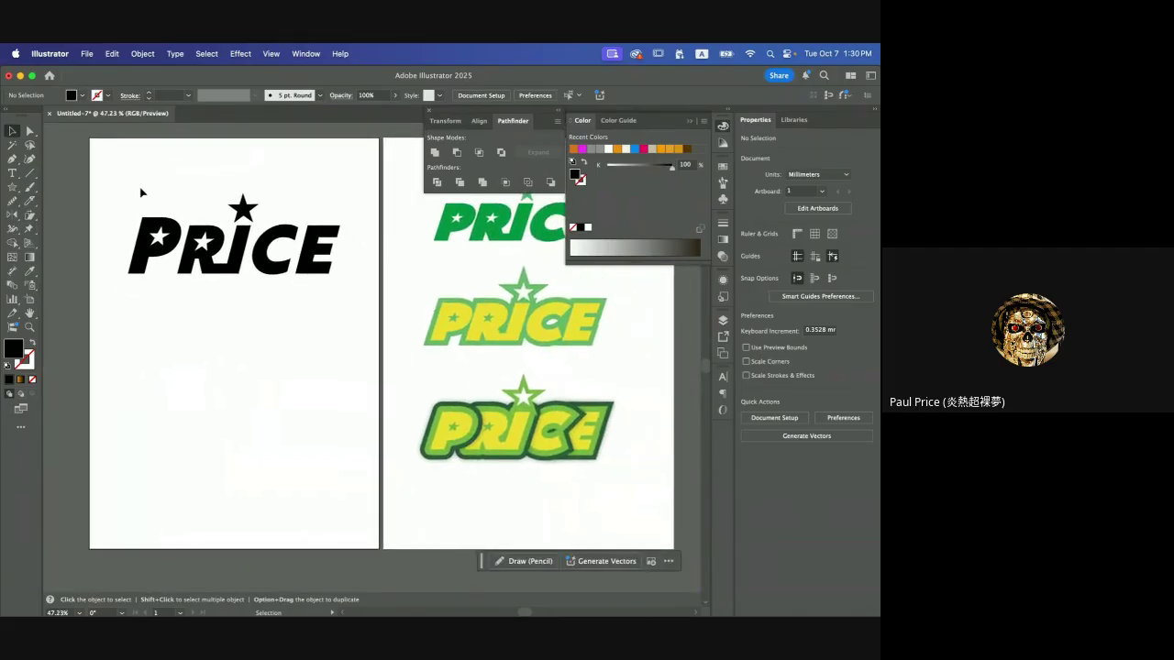
scroll(138, 186, up, 1)
scroll(138, 186, right, 1)
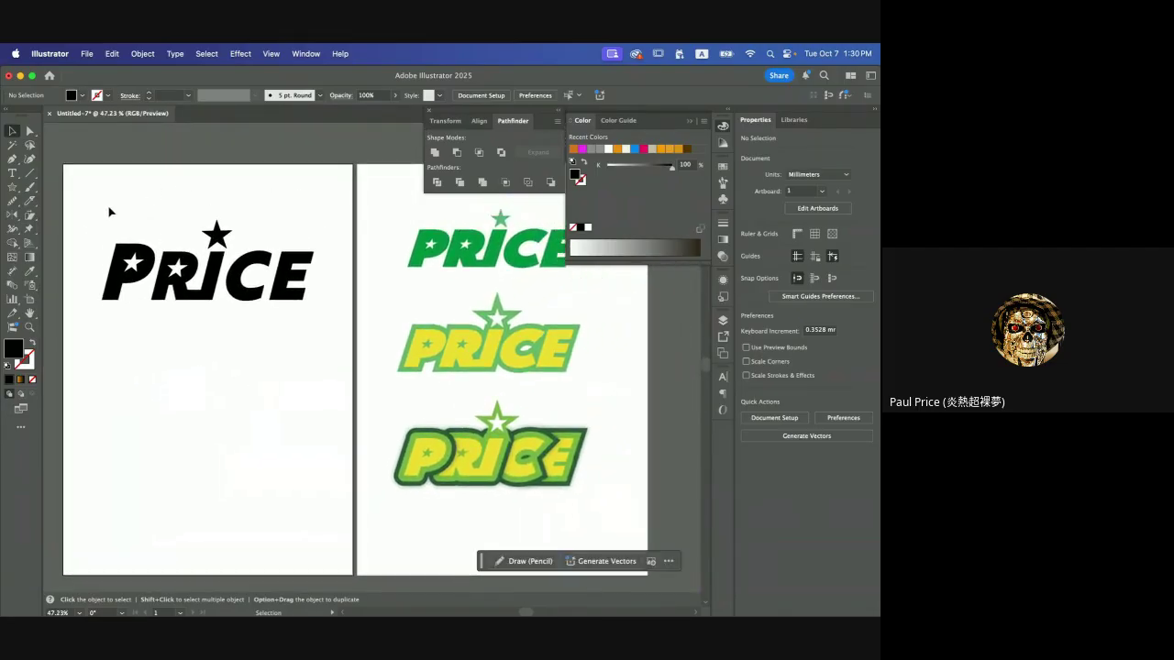
drag(108, 208, 313, 333)
key(a)
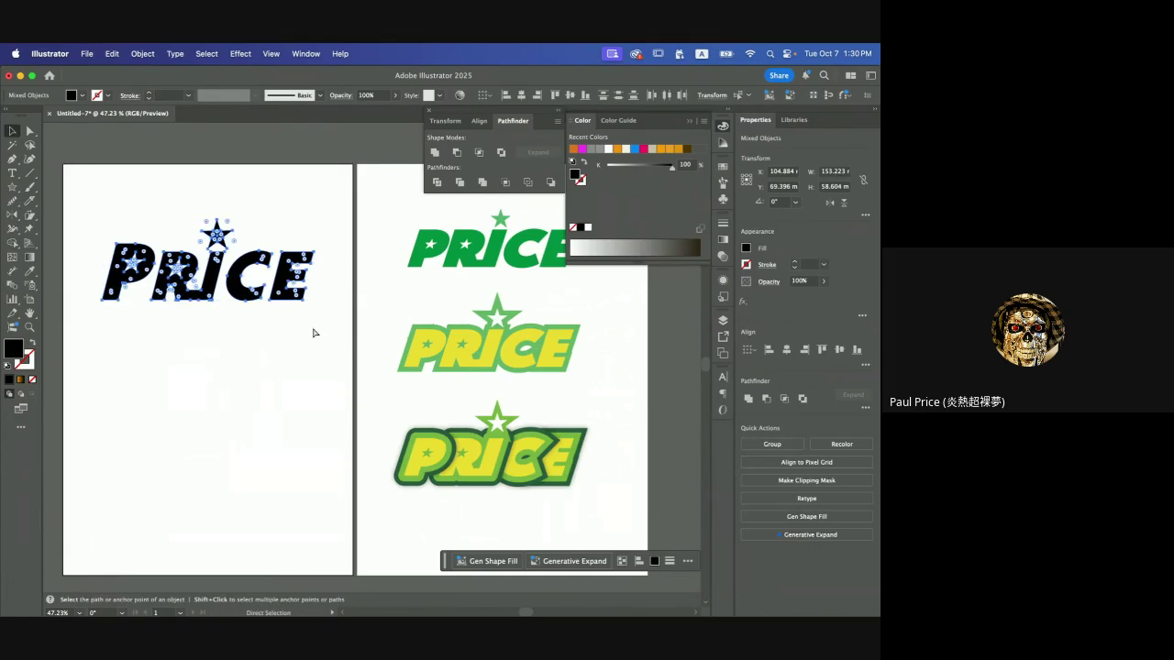
key(v)
drag(208, 289, 207, 394)
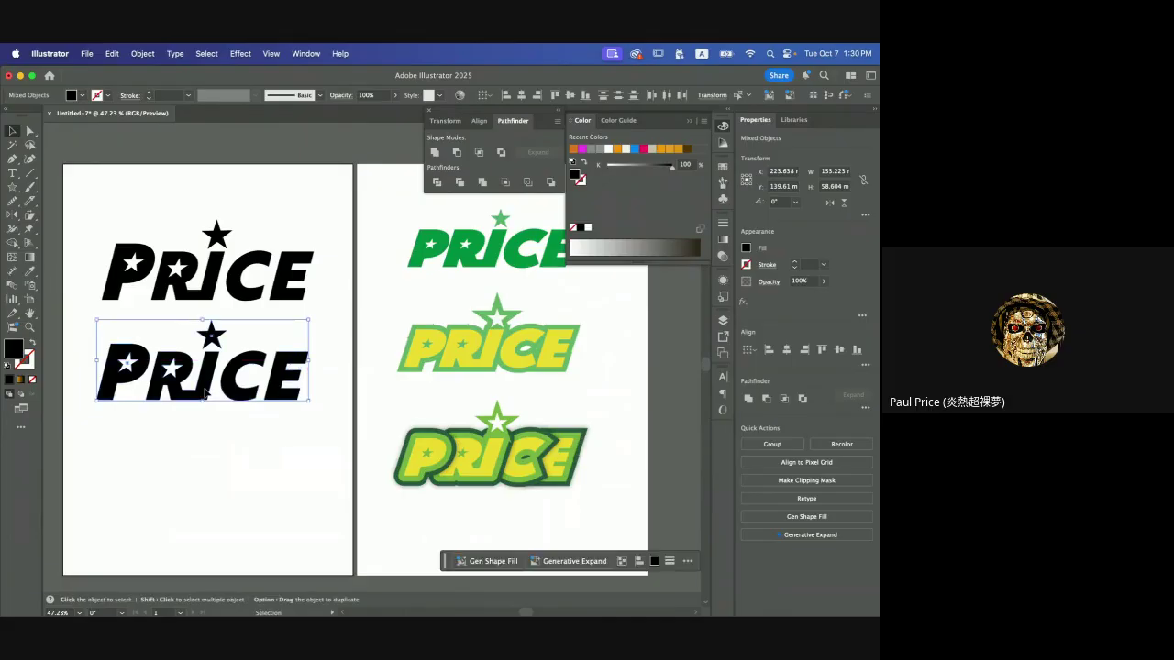
- Examine the outlined yellow and green reference logos on the second artboard, returning to the copied lettering
scroll(268, 387, down, 2)
scroll(268, 387, right, 1)
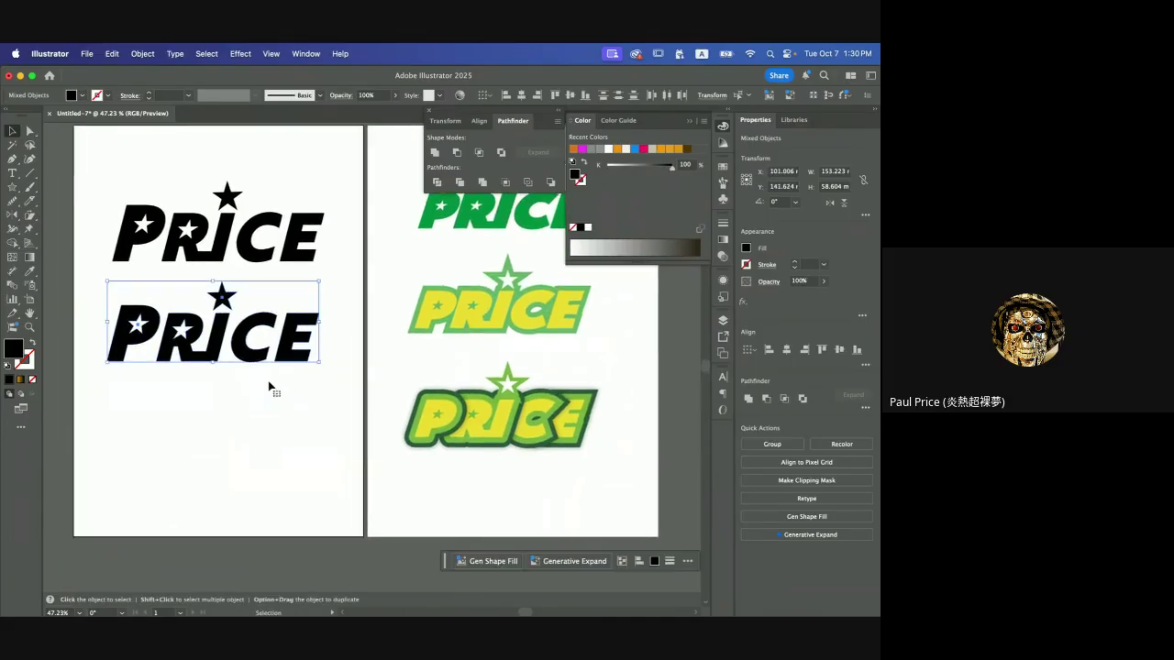
scroll(512, 339, up, 2)
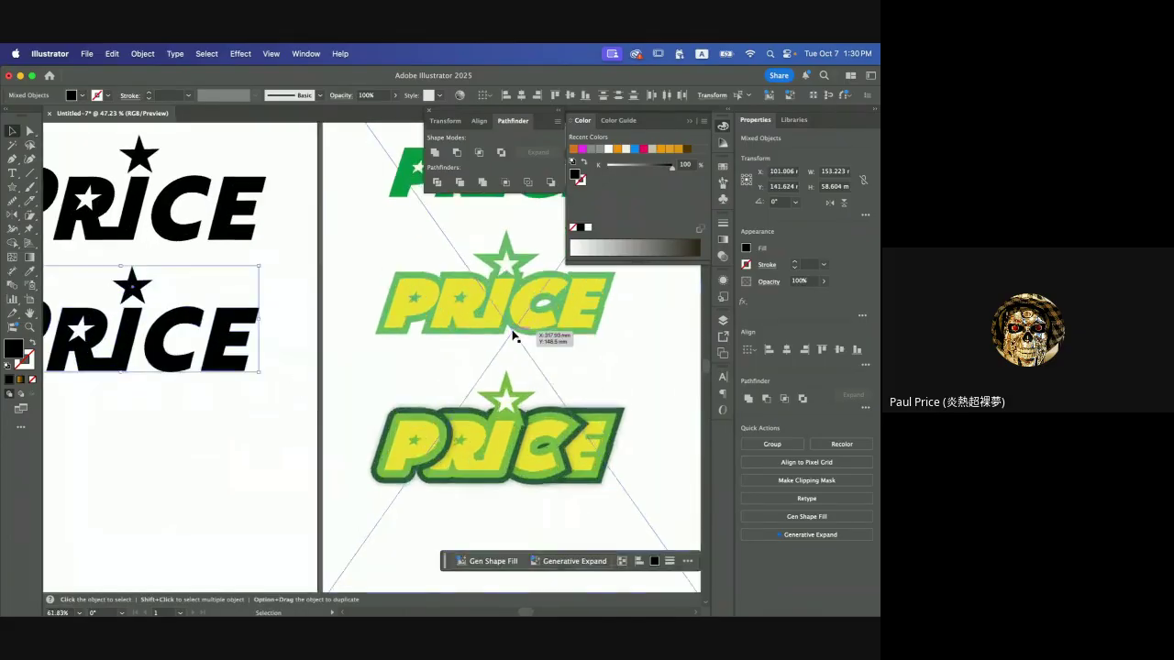
scroll(513, 338, up, 3)
scroll(517, 336, down, 2)
scroll(516, 337, down, 2)
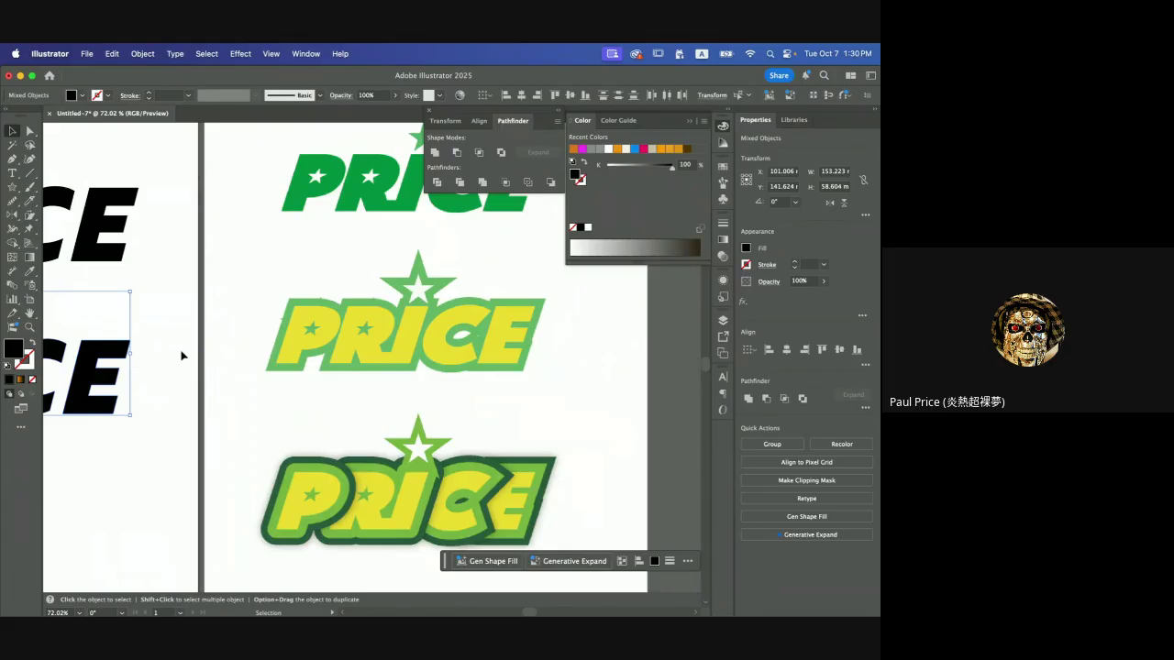
scroll(182, 356, left, 10)
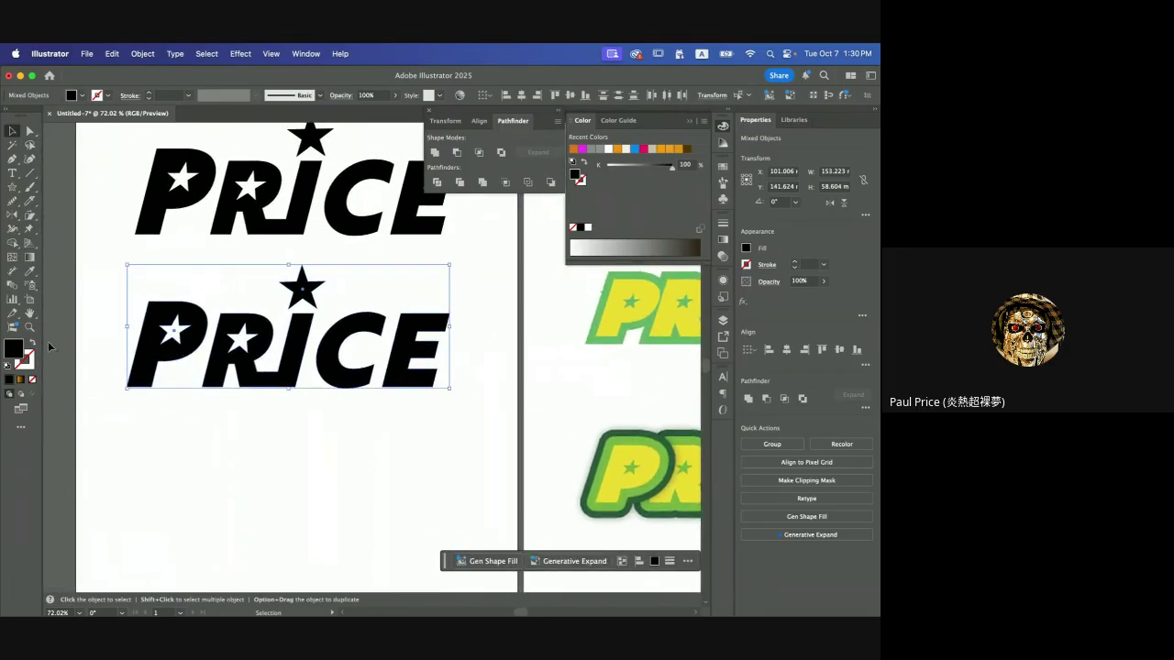
double_click(13, 351)
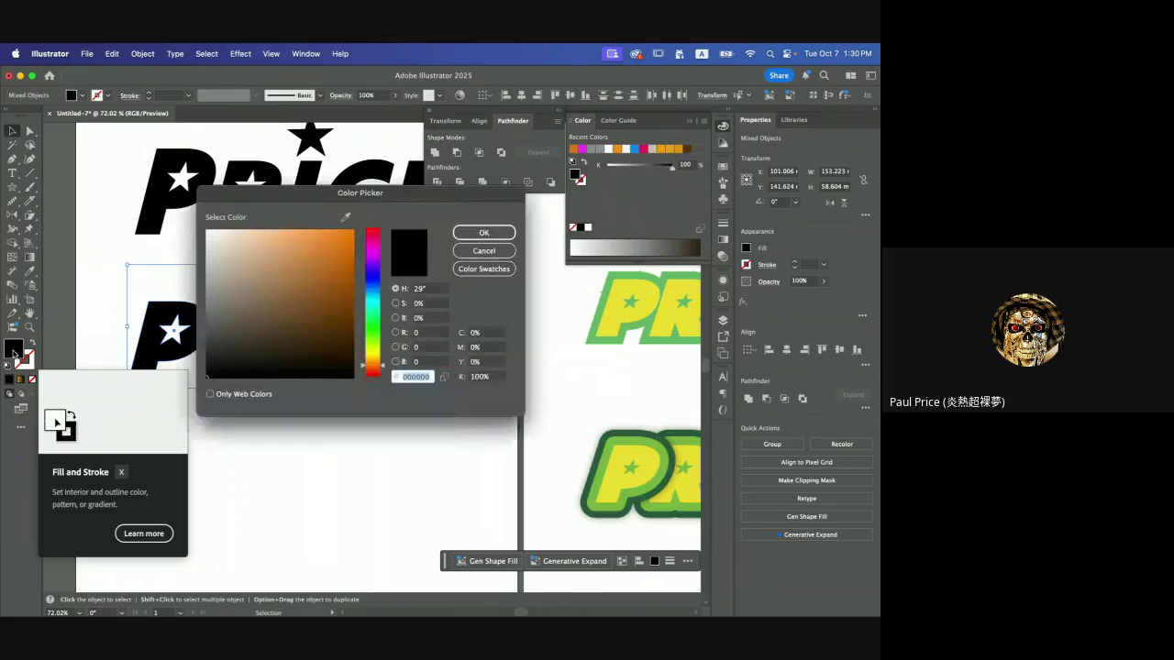
click(621, 289)
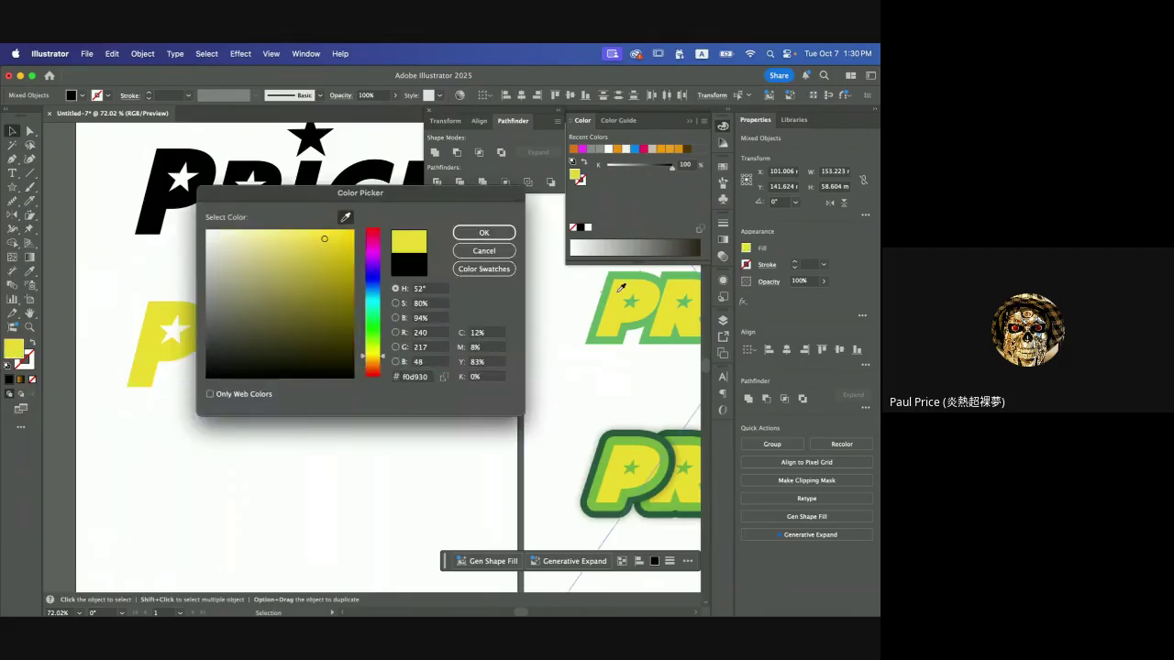
click(484, 252)
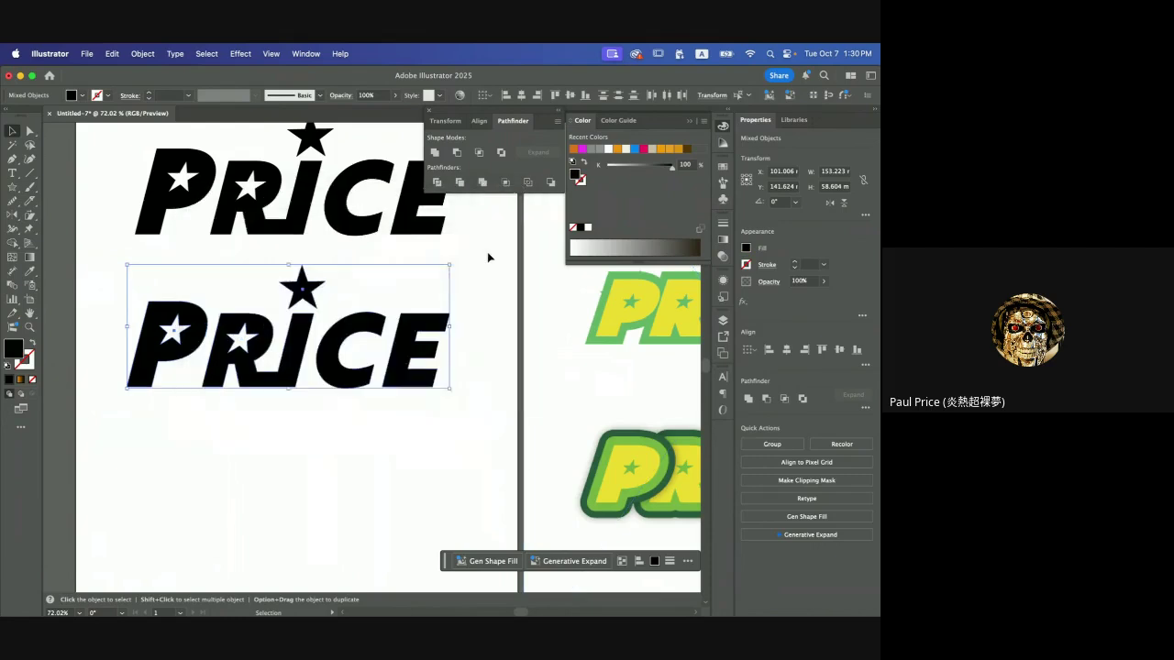
- Fill the copied lettering and star with yellow f0d930 sampled from the reference logo, switching the color mode from Grayscale to RGB
double_click(15, 349)
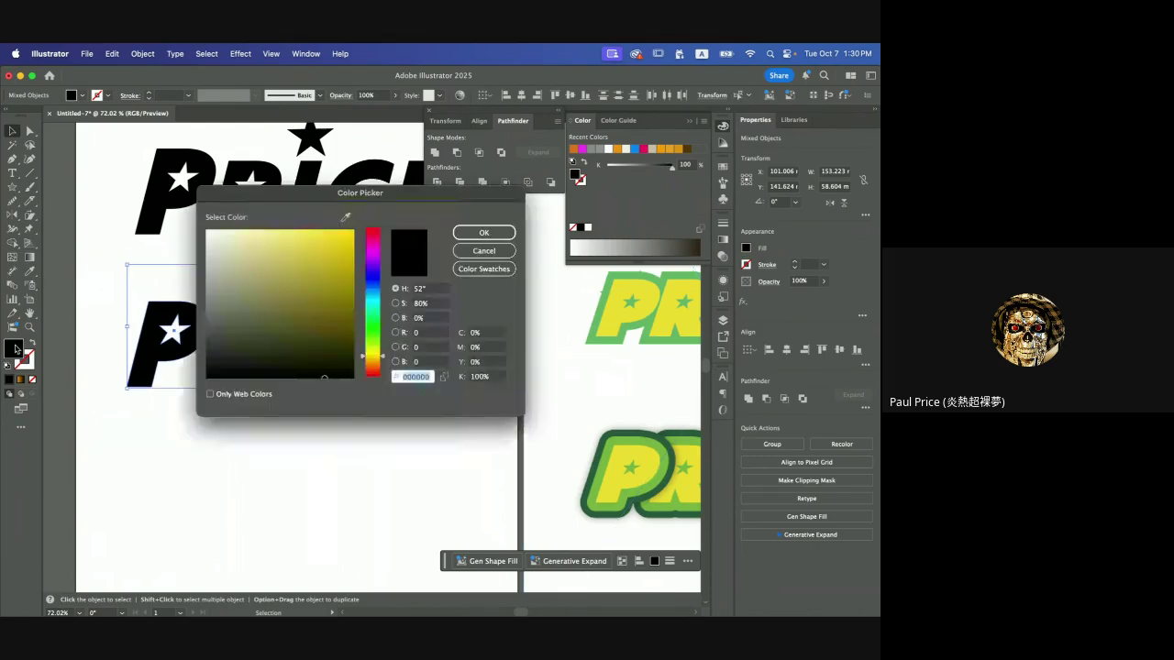
click(347, 217)
click(620, 300)
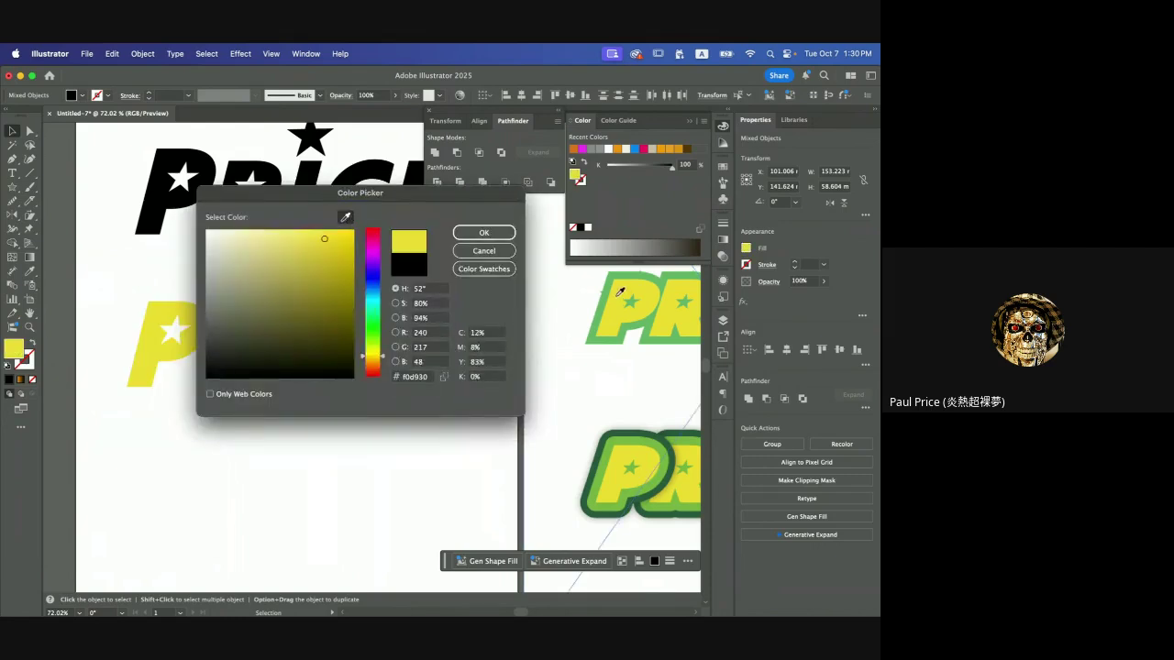
key(Return)
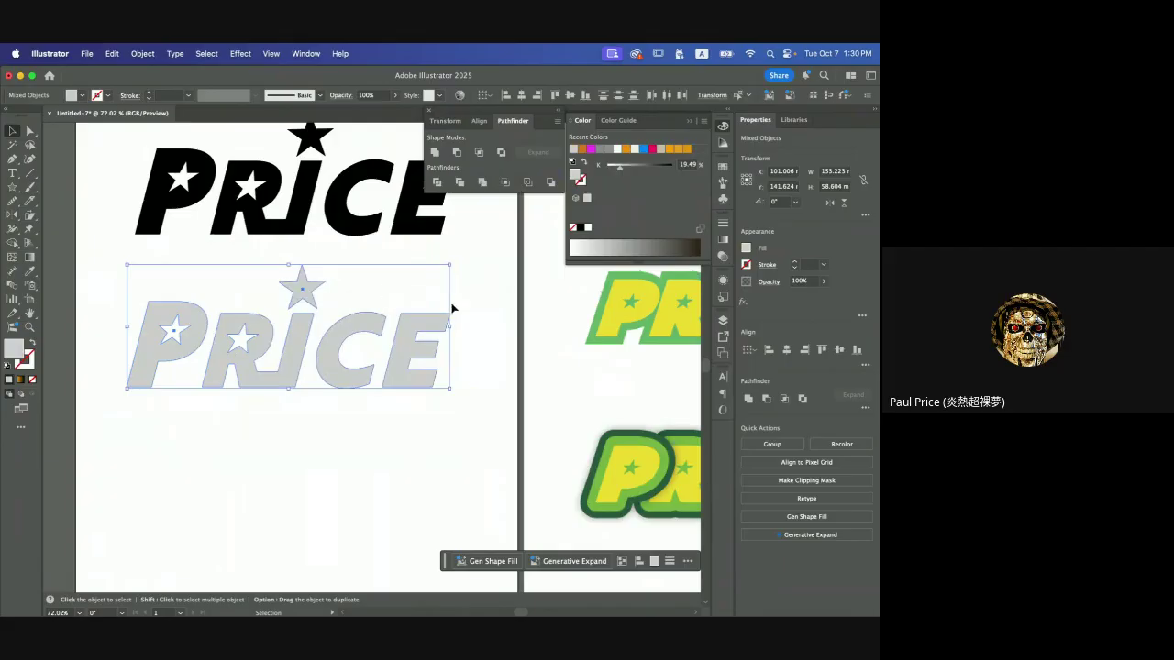
click(705, 121)
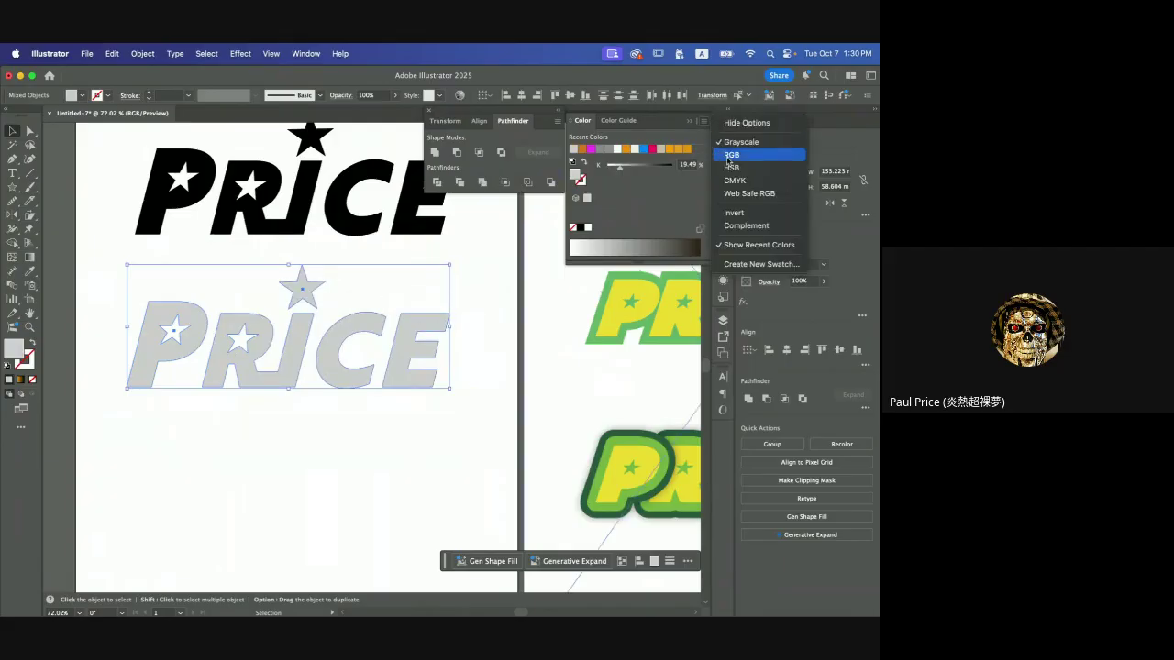
click(732, 155)
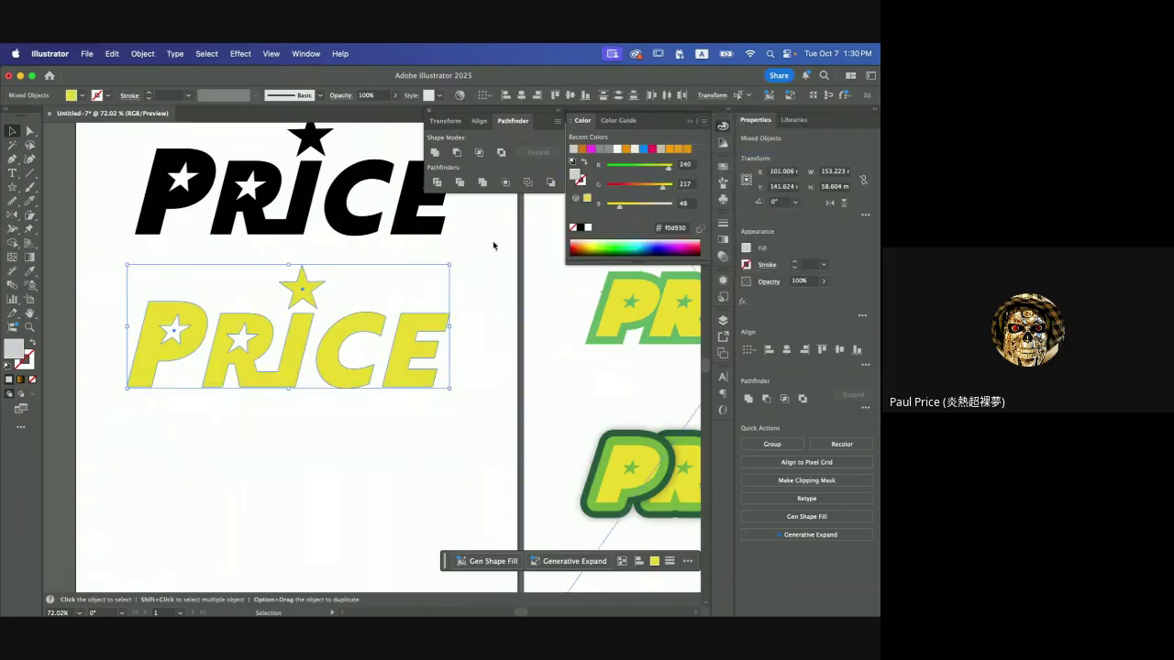
click(174, 265)
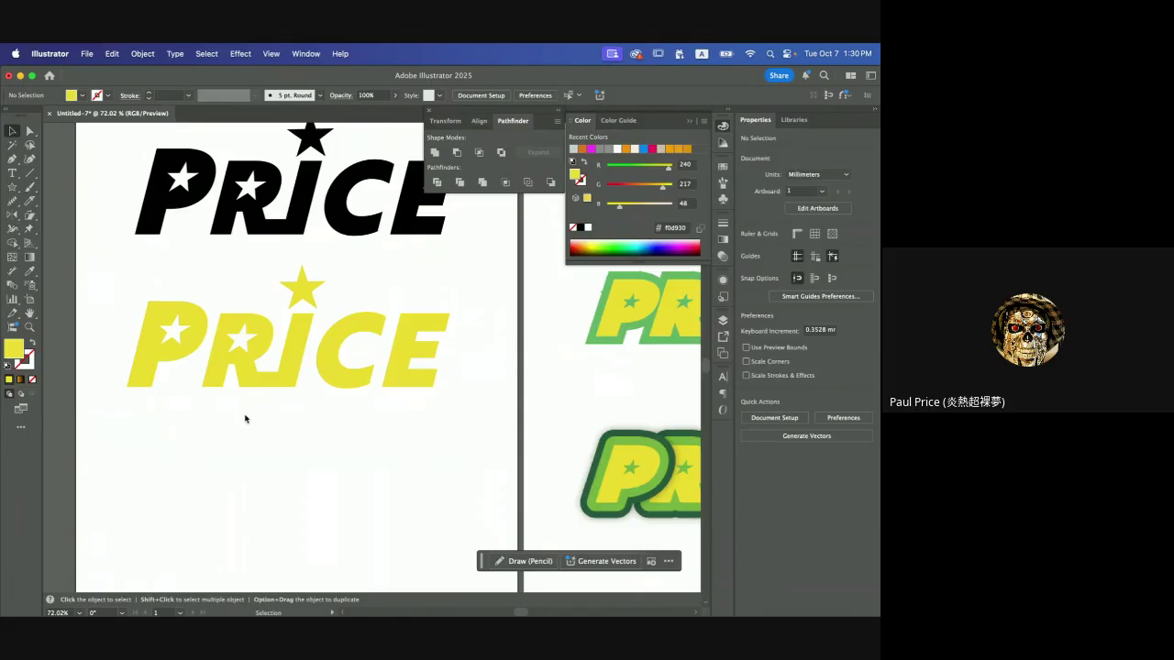
- Give the yellow lettering and star a green 64b166 stroke sampled from the reference logo's outline
scroll(245, 419, down, 3)
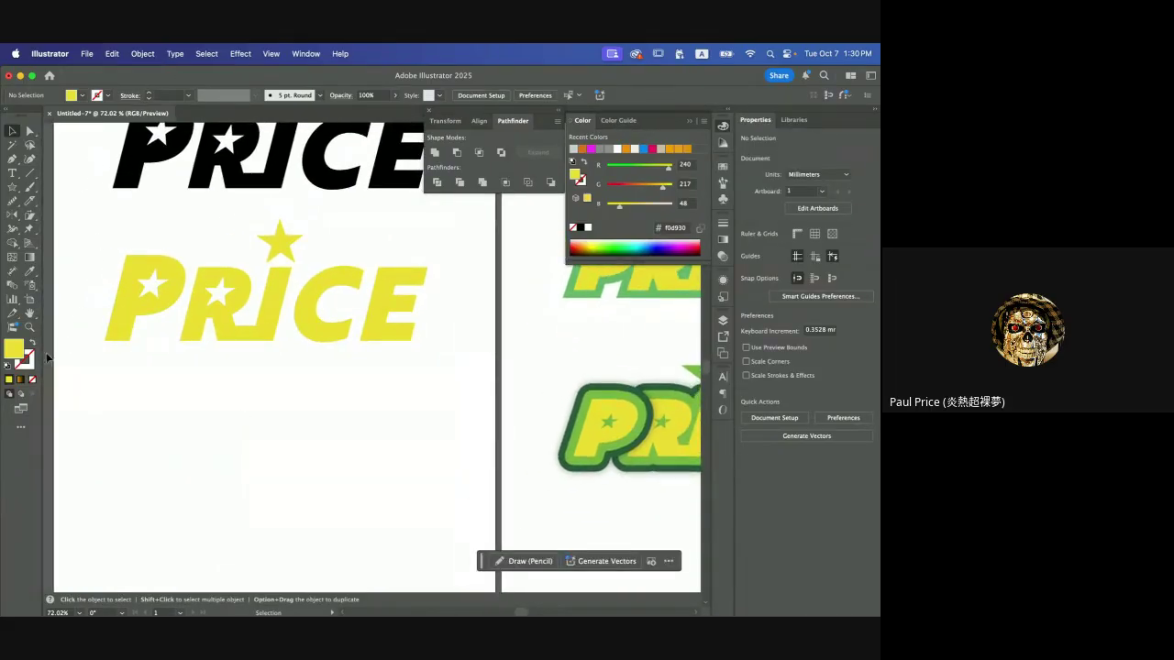
click(31, 363)
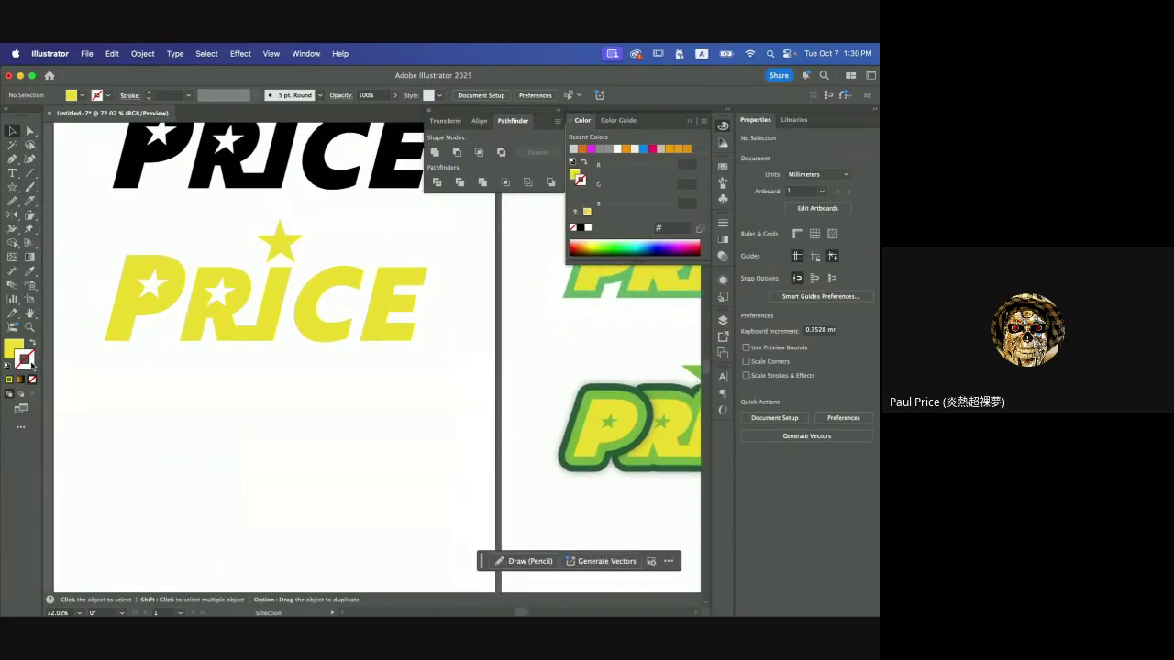
drag(114, 231, 428, 383)
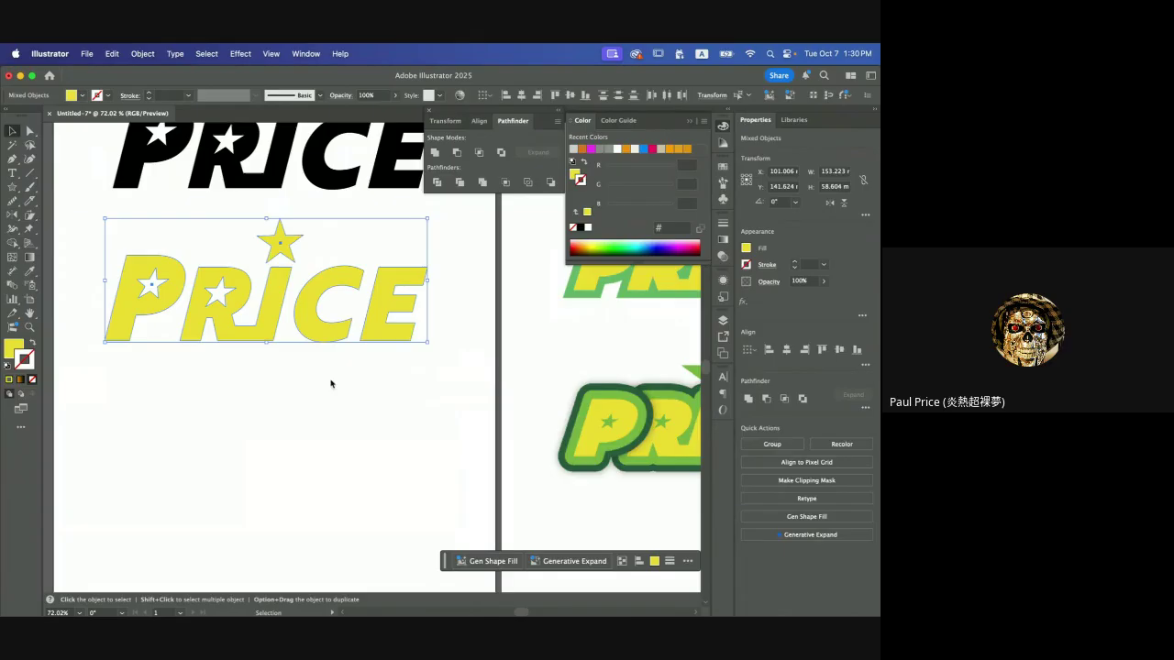
double_click(33, 366)
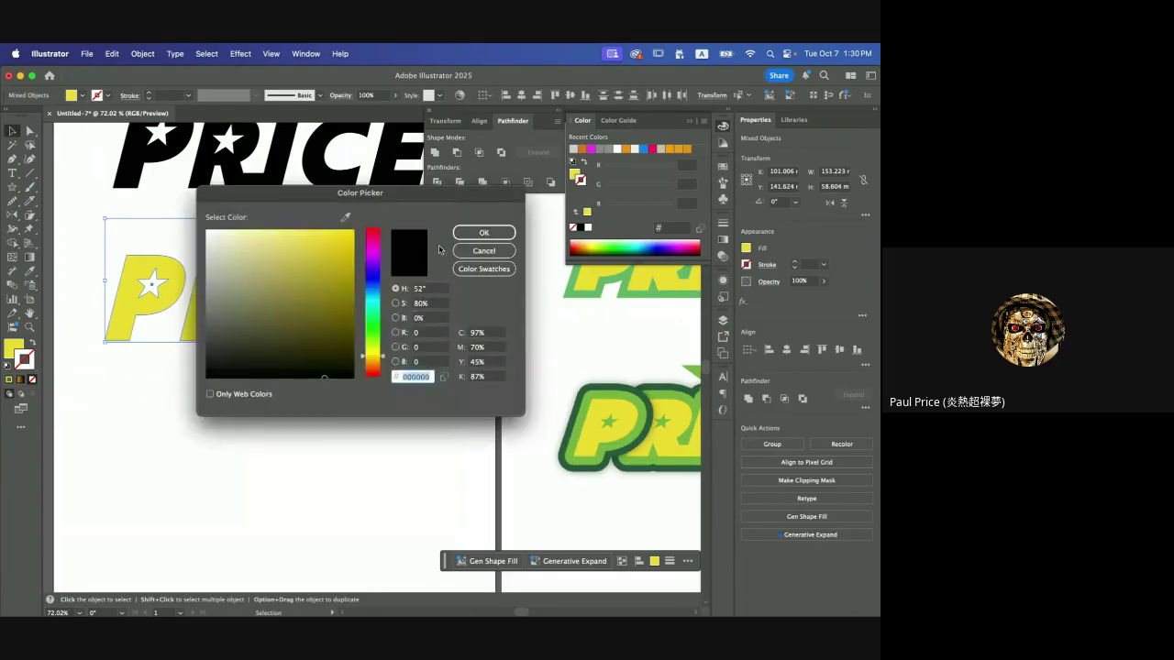
click(345, 217)
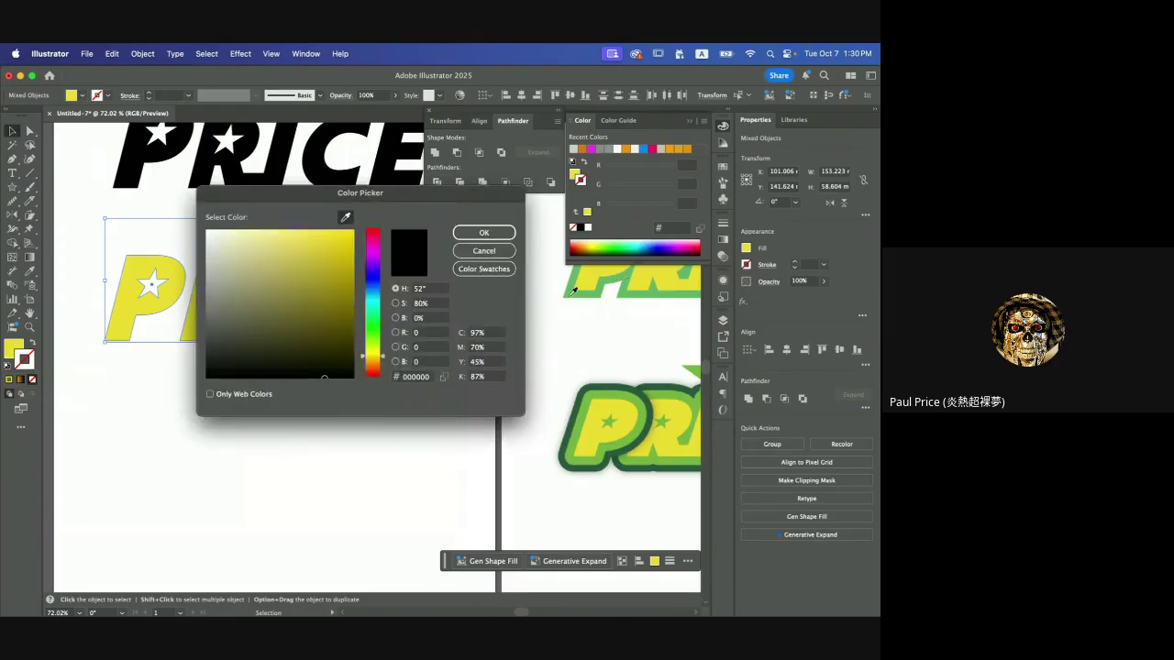
click(572, 290)
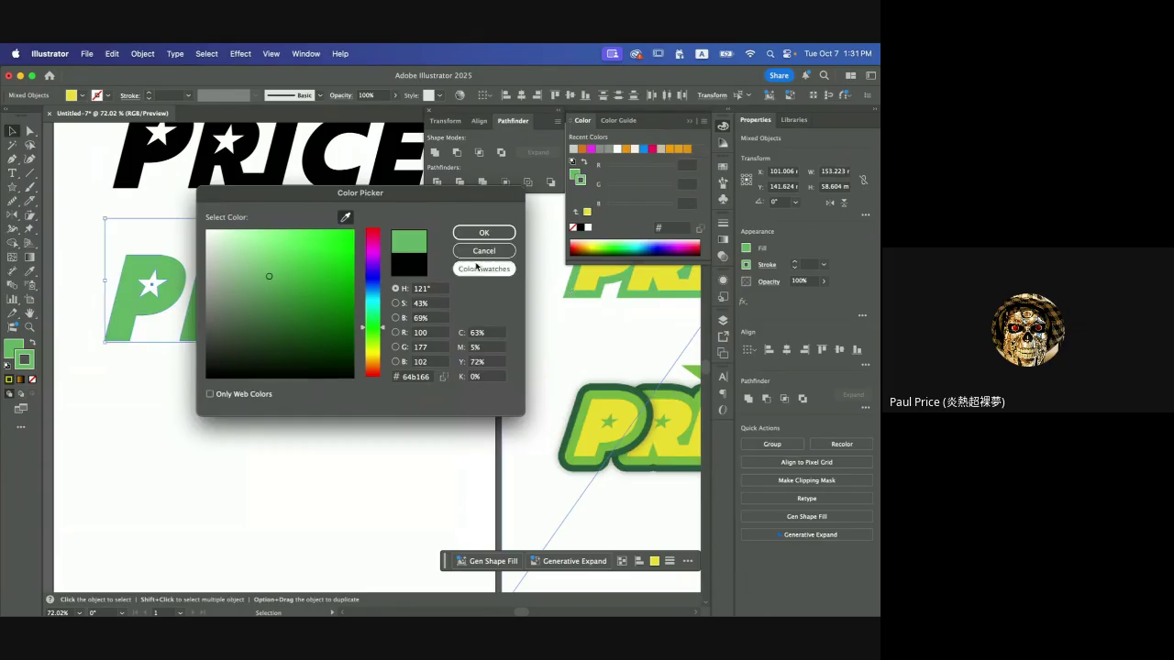
click(484, 233)
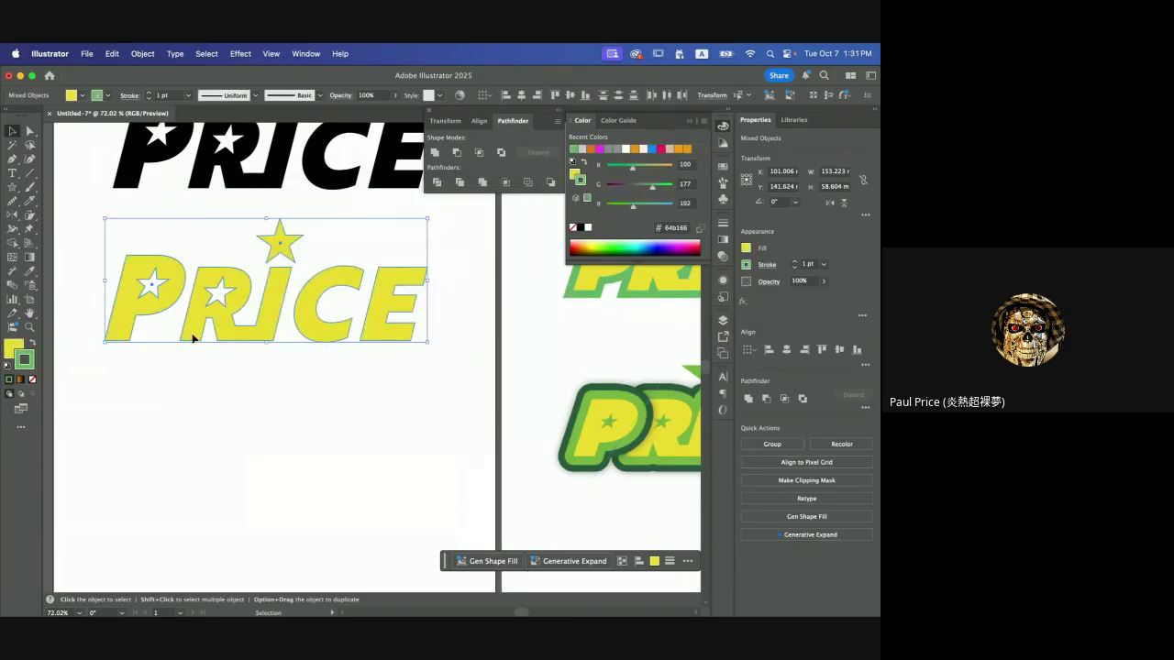
click(333, 395)
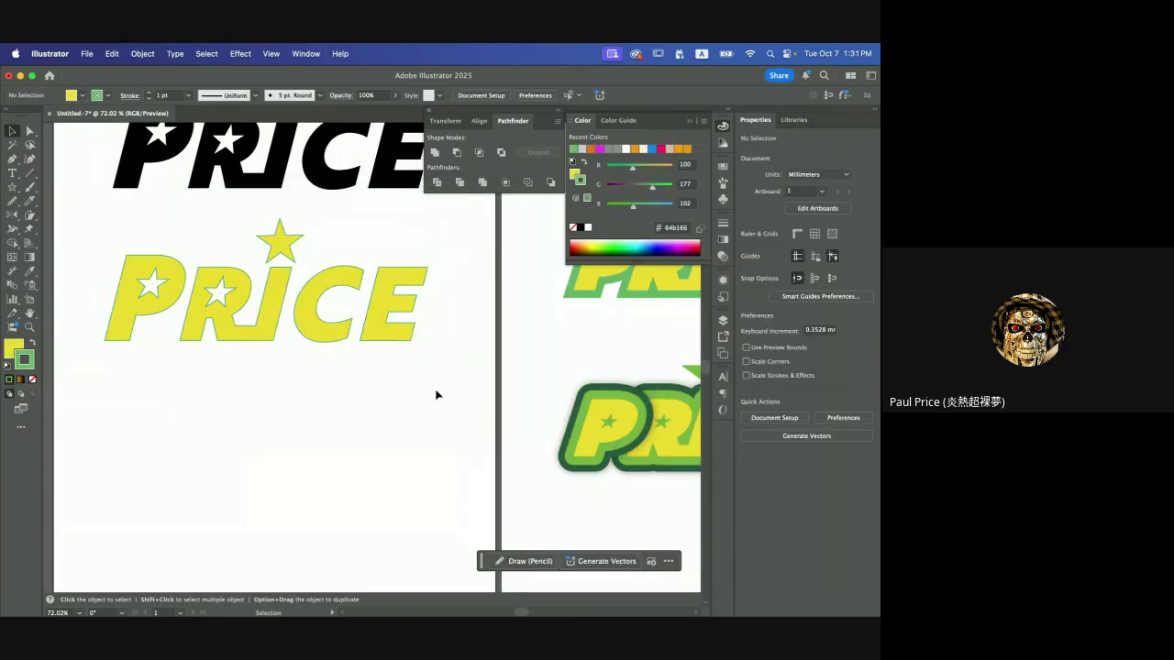
- Set the green stroke of the yellow lettering and its star to 9 pt and check the outline around the letter stars
drag(437, 395, 110, 217)
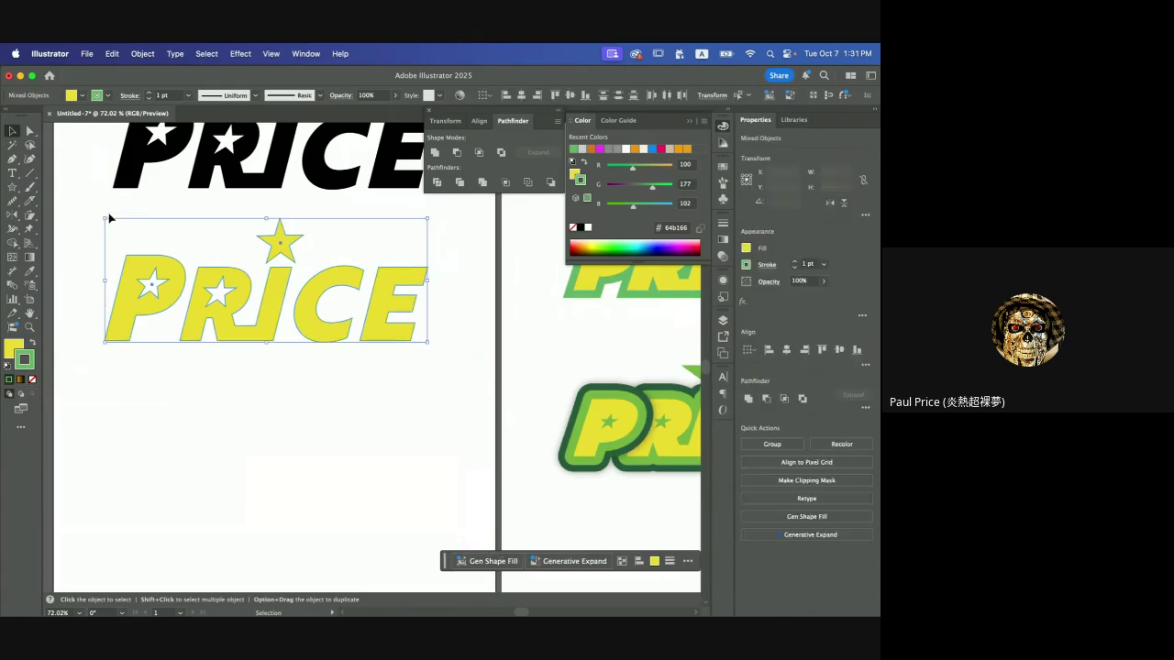
click(795, 262)
click(795, 262)
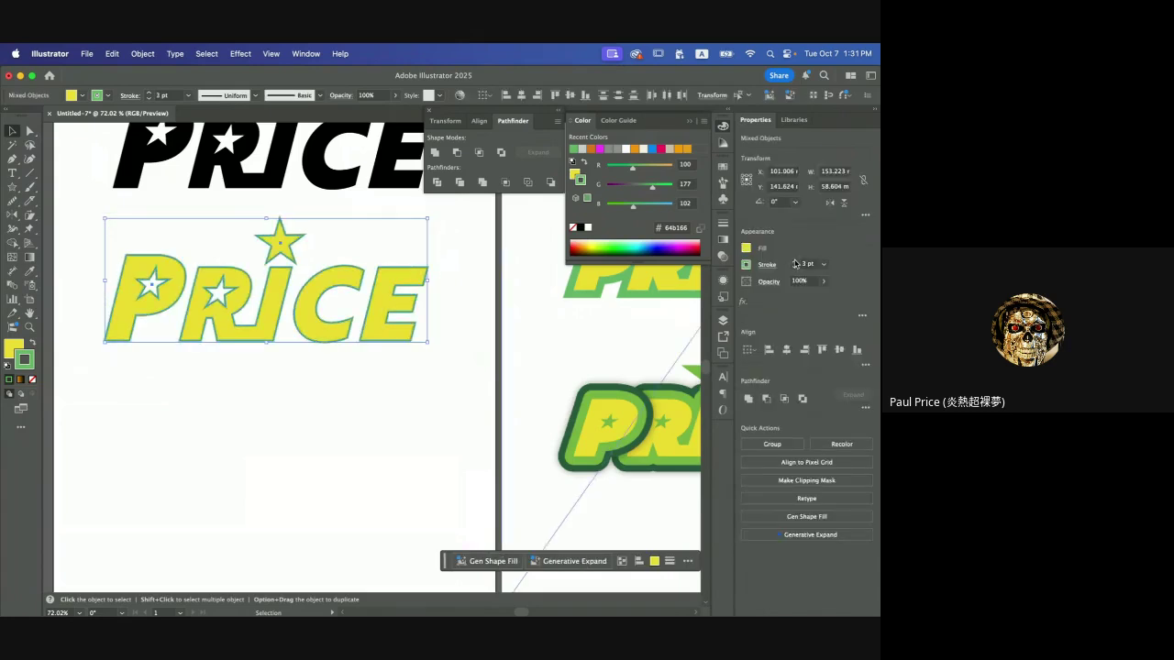
click(794, 262)
click(795, 262)
click(795, 262)
click(795, 262)
click(794, 262)
click(795, 263)
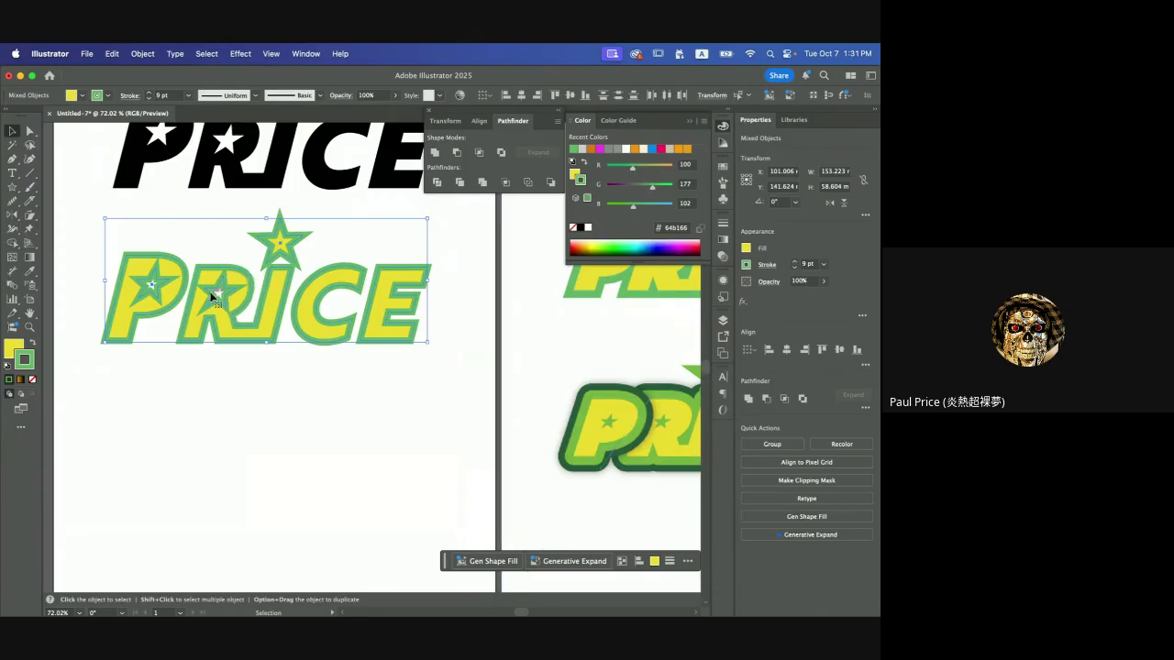
click(247, 373)
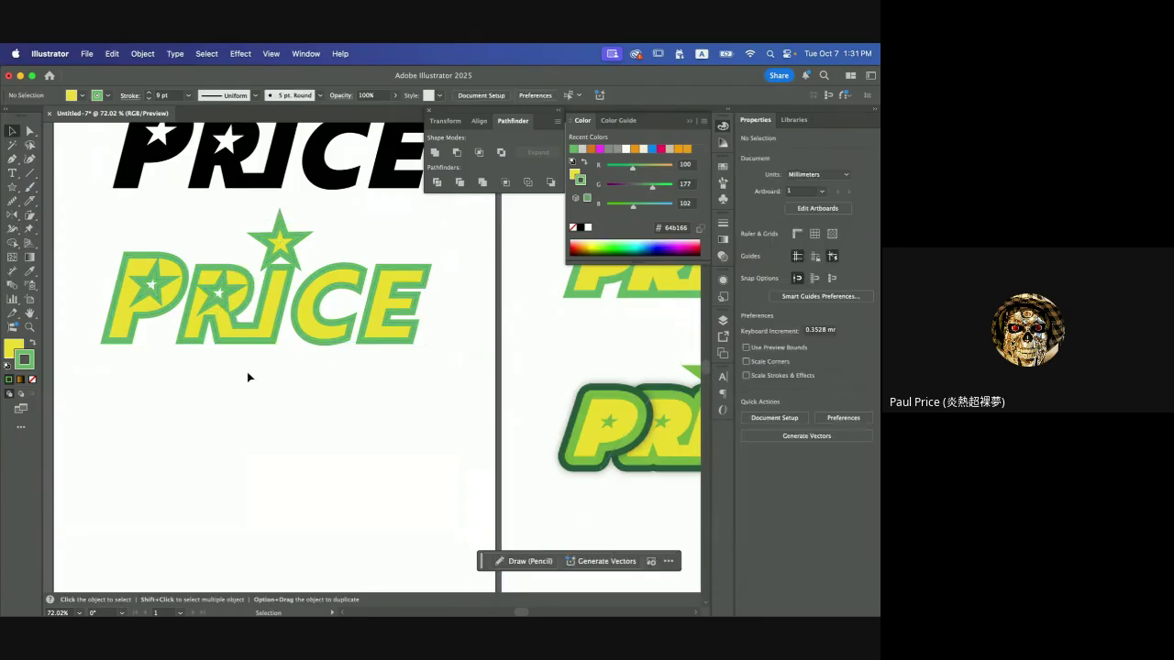
scroll(236, 326, up, 5)
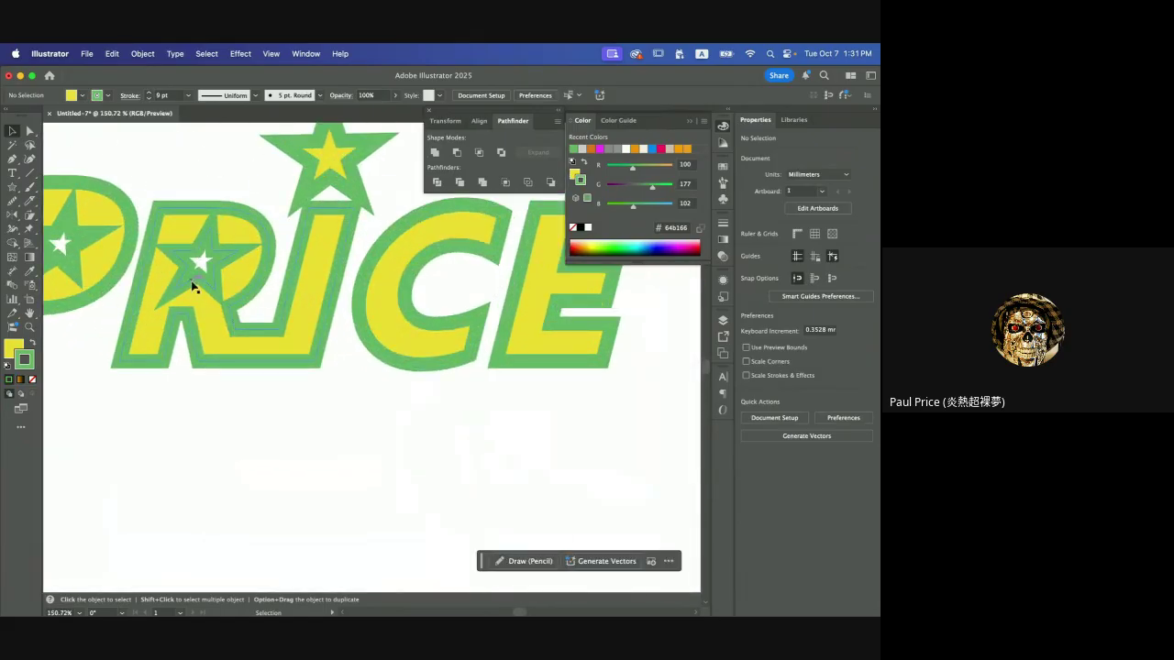
scroll(192, 284, down, 4)
scroll(230, 283, left, 2)
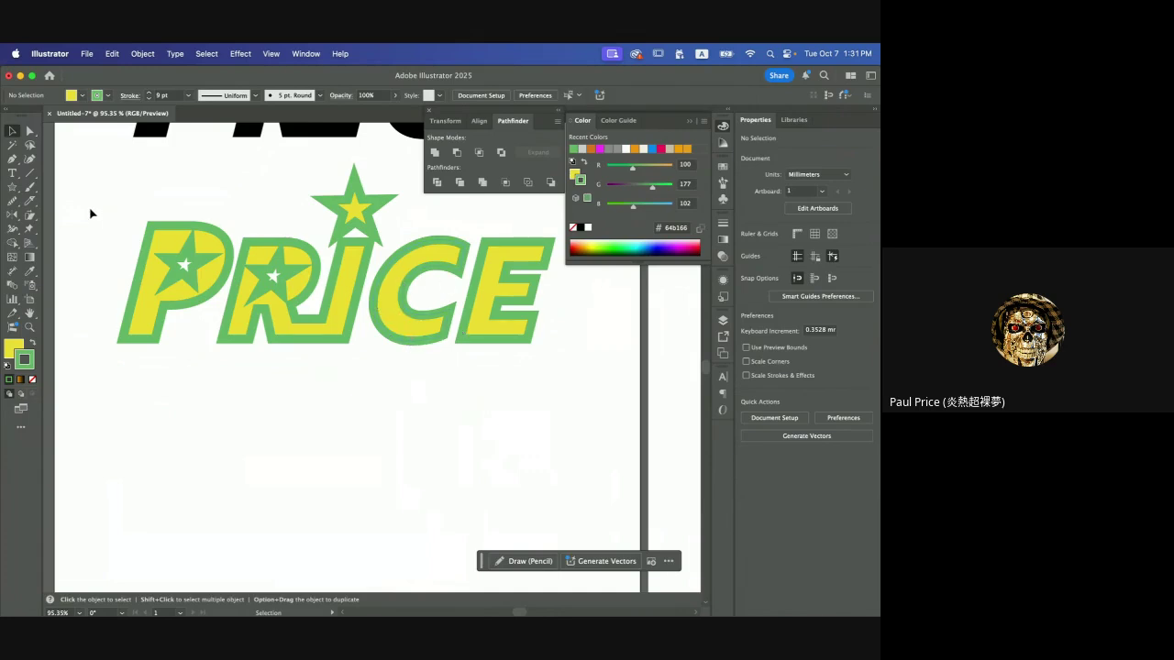
- Select the yellow lettering and star, try a 20 pt green stroke, and reduce it to 8 pt
drag(89, 210, 584, 383)
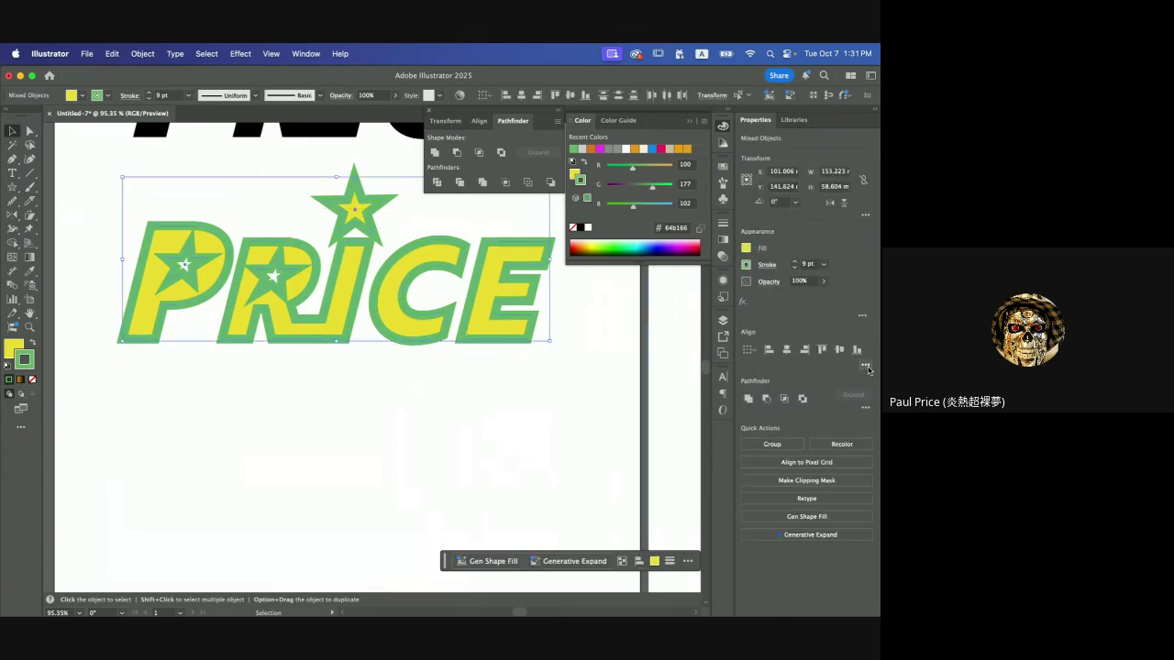
click(795, 263)
click(795, 263)
click(795, 263)
click(795, 263)
click(795, 263)
click(795, 264)
click(795, 263)
click(795, 263)
click(795, 264)
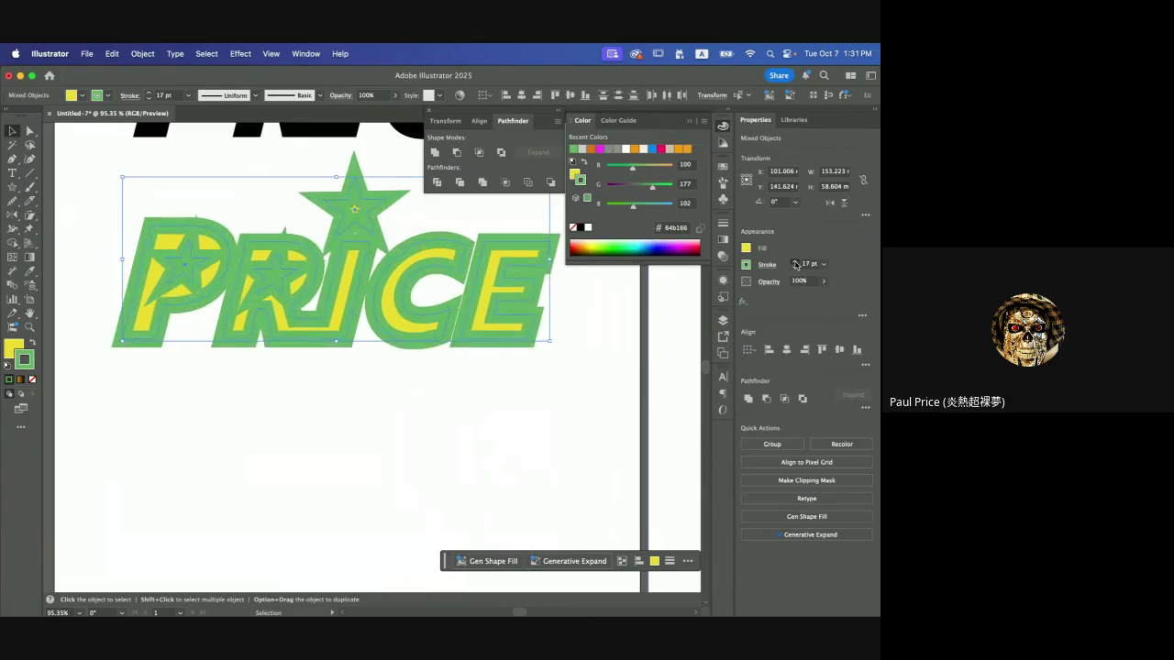
click(795, 263)
click(795, 263)
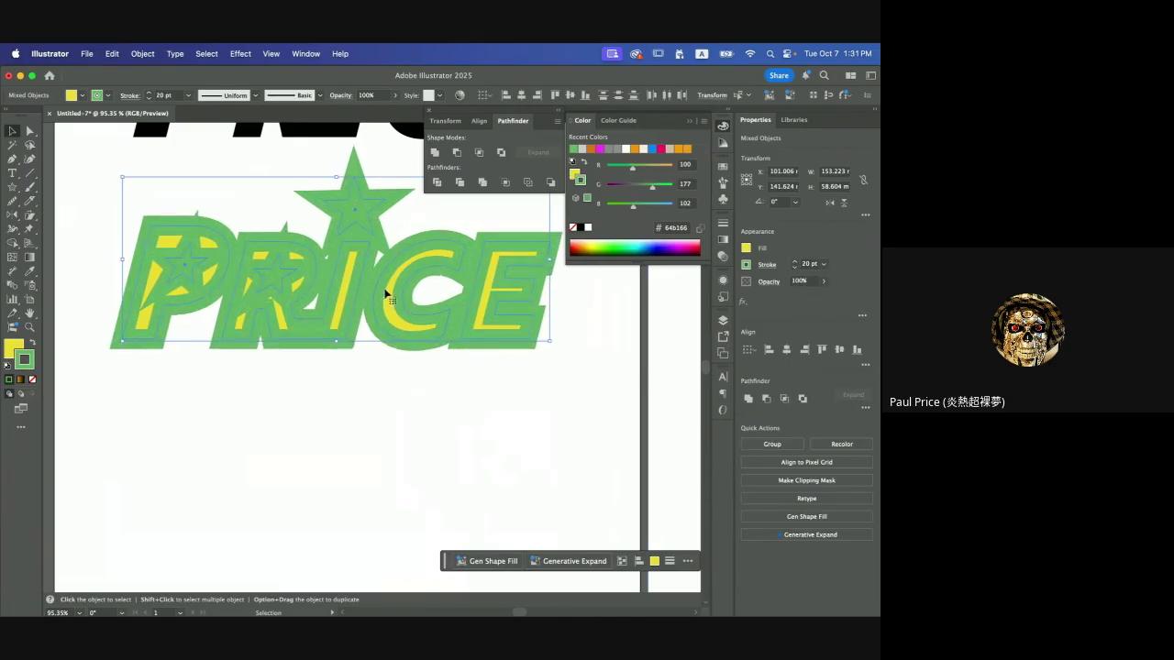
click(795, 266)
click(795, 266)
click(795, 267)
click(795, 266)
click(795, 266)
click(795, 267)
click(795, 267)
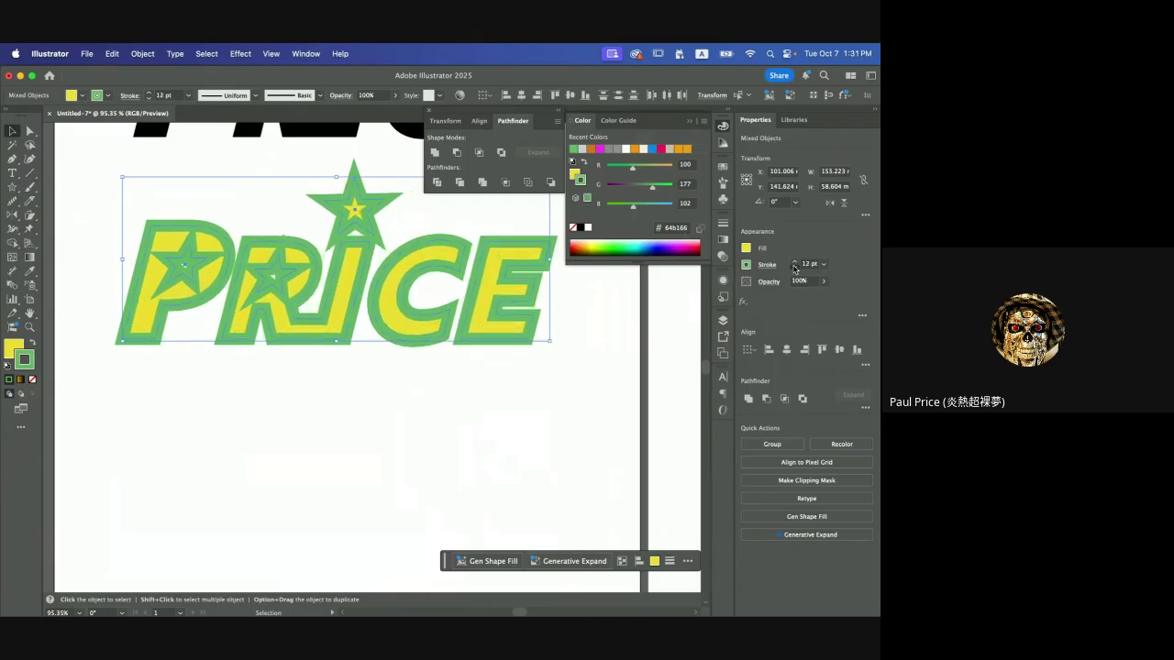
click(795, 267)
click(794, 267)
click(795, 267)
click(795, 267)
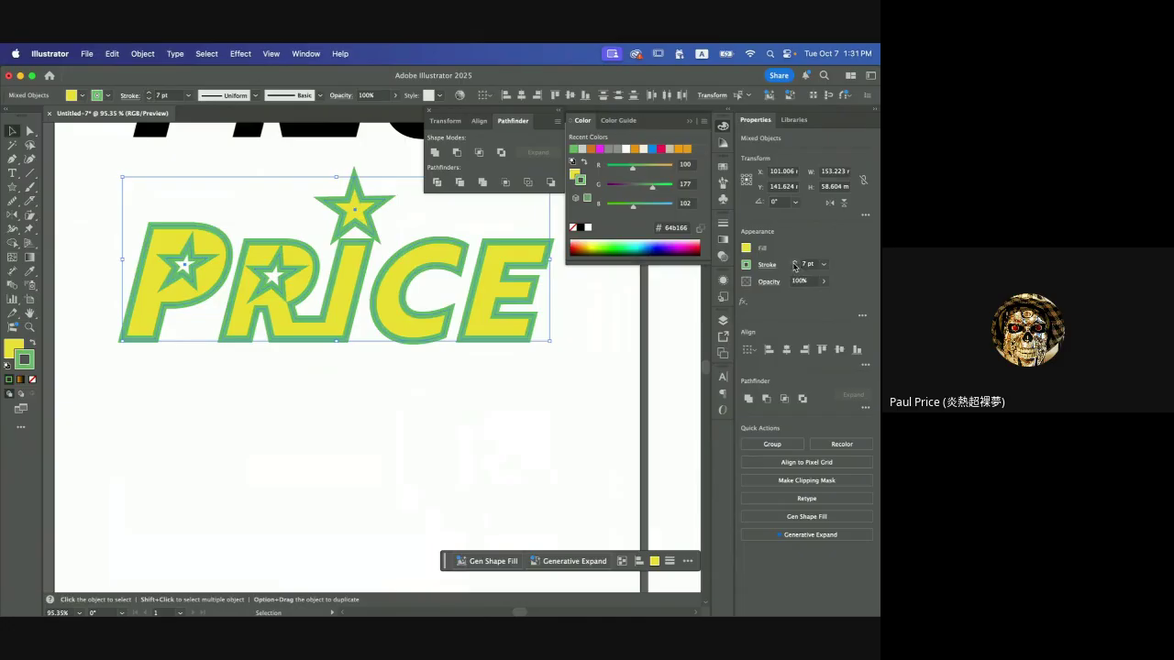
click(794, 261)
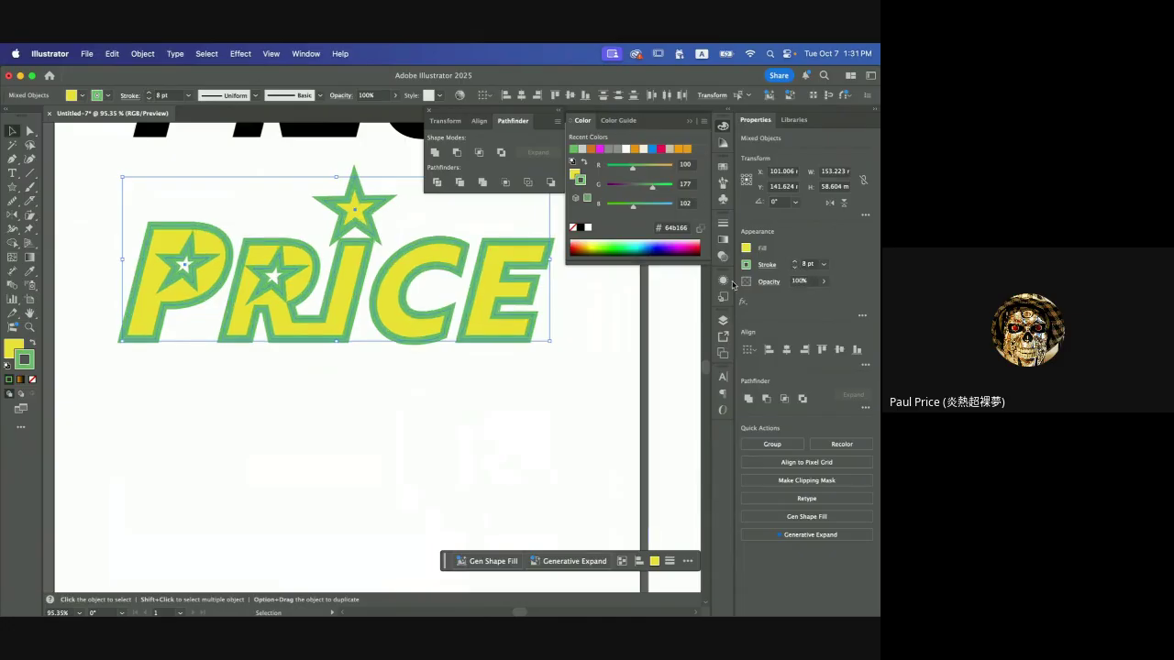
- Show the appearance attributes of the selected lettering and star and set their green stroke to 11 pt
click(303, 55)
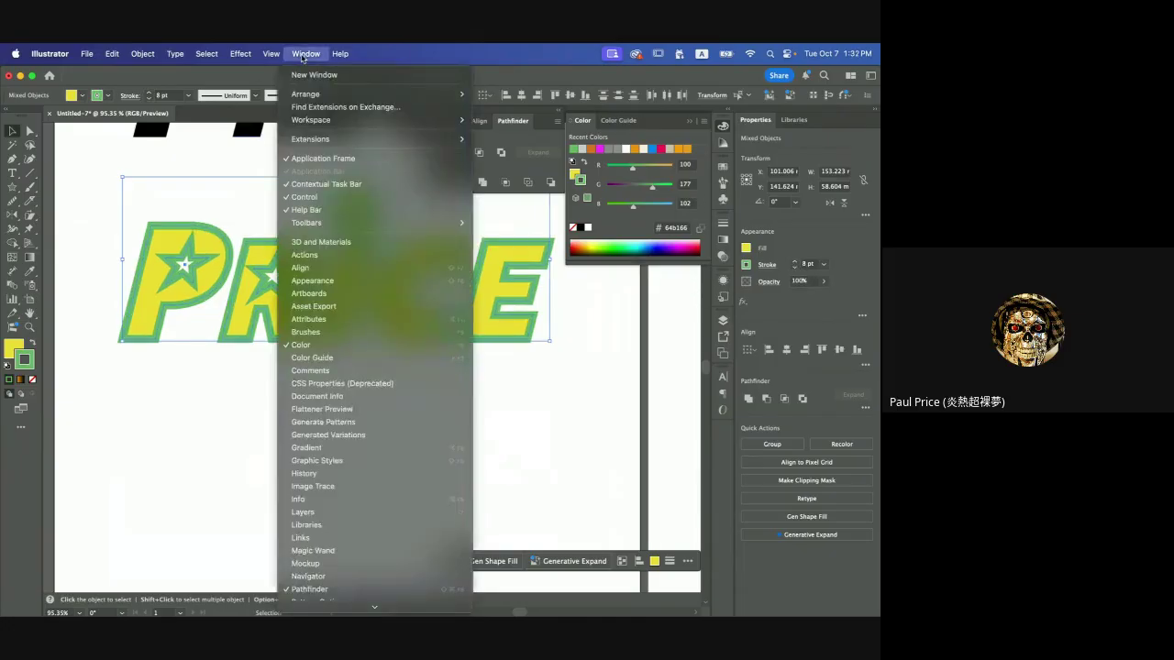
click(725, 283)
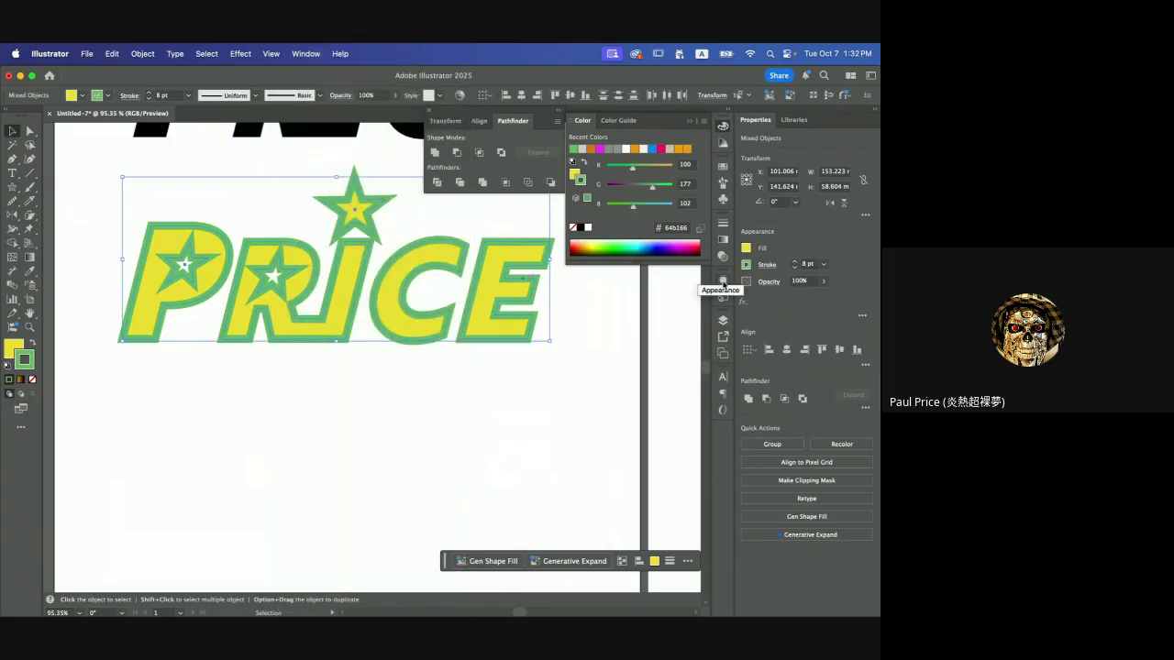
click(722, 282)
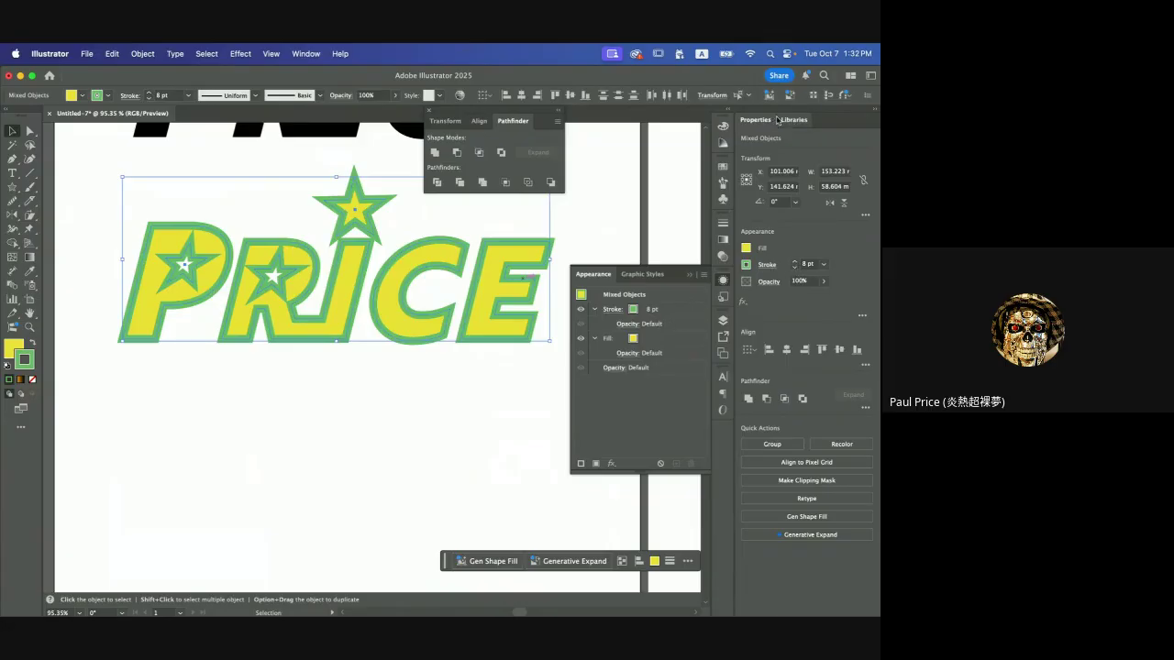
click(795, 262)
click(796, 261)
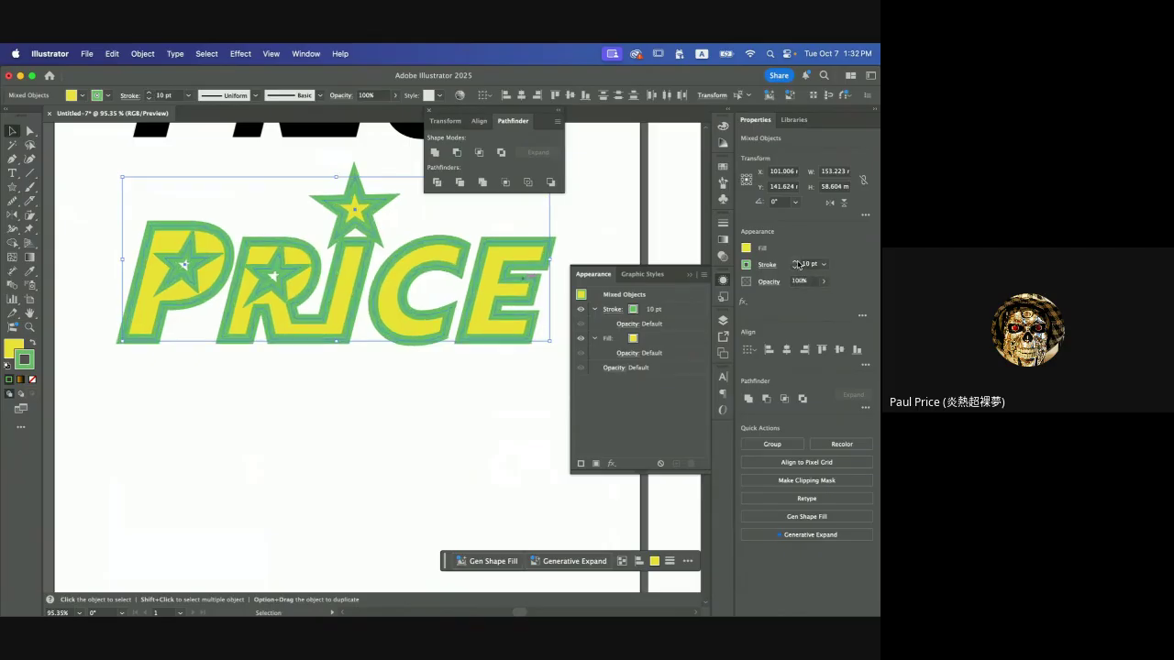
click(796, 261)
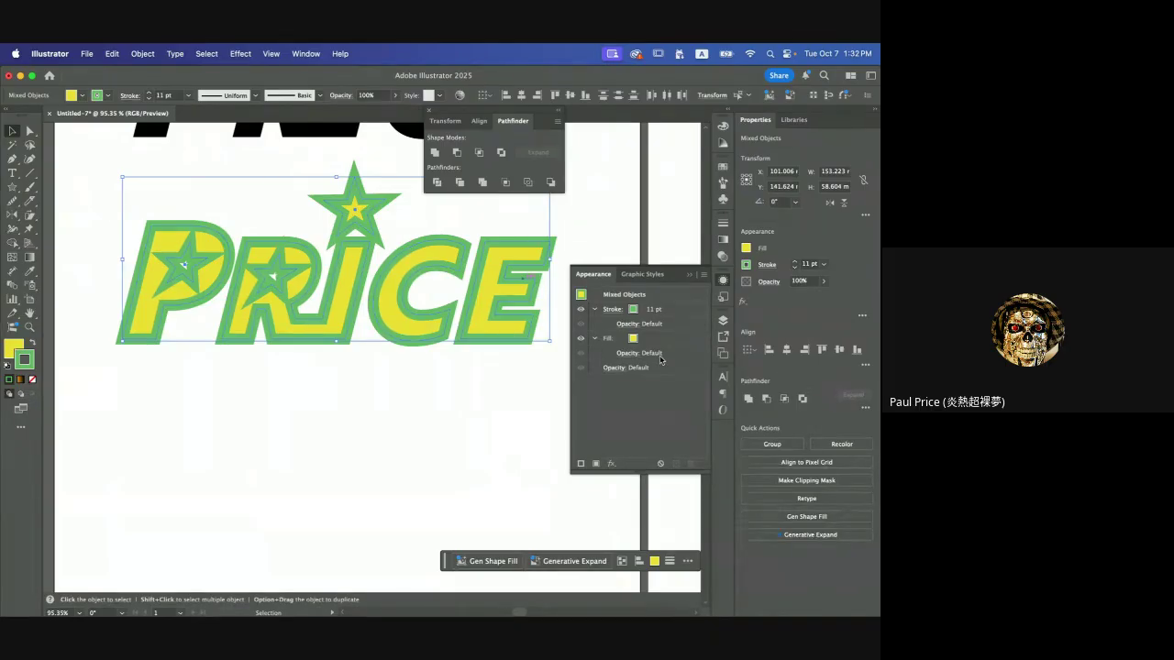
- Reorder the appearance attributes of the lettering and star so the green stroke sits beneath the yellow fill
click(723, 320)
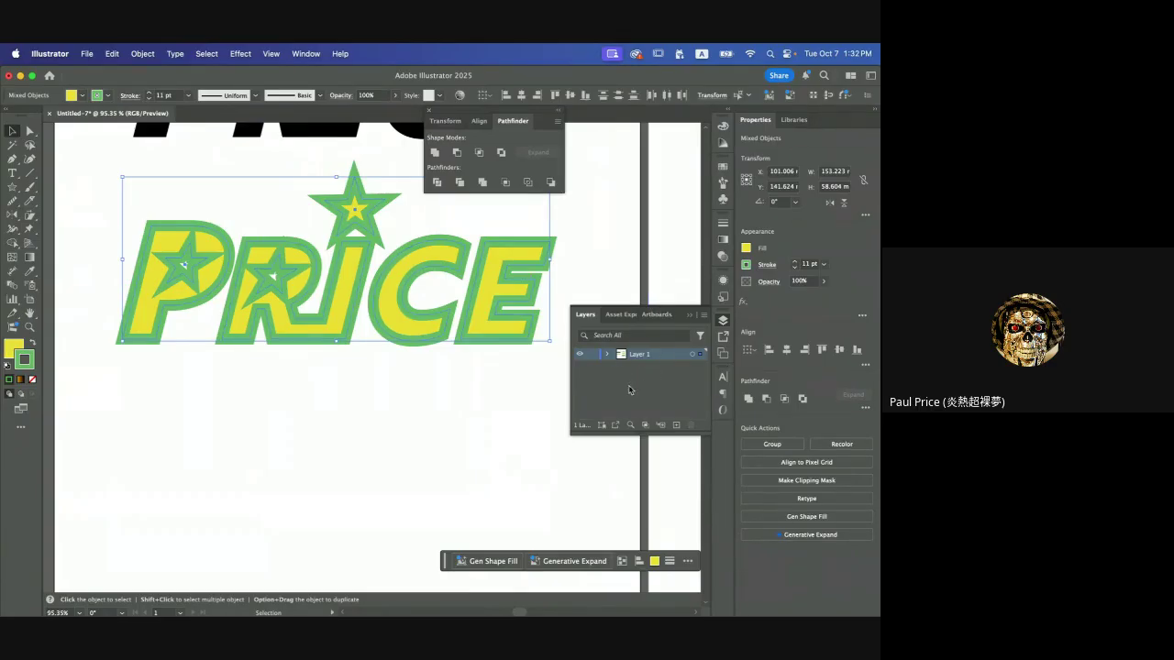
click(722, 280)
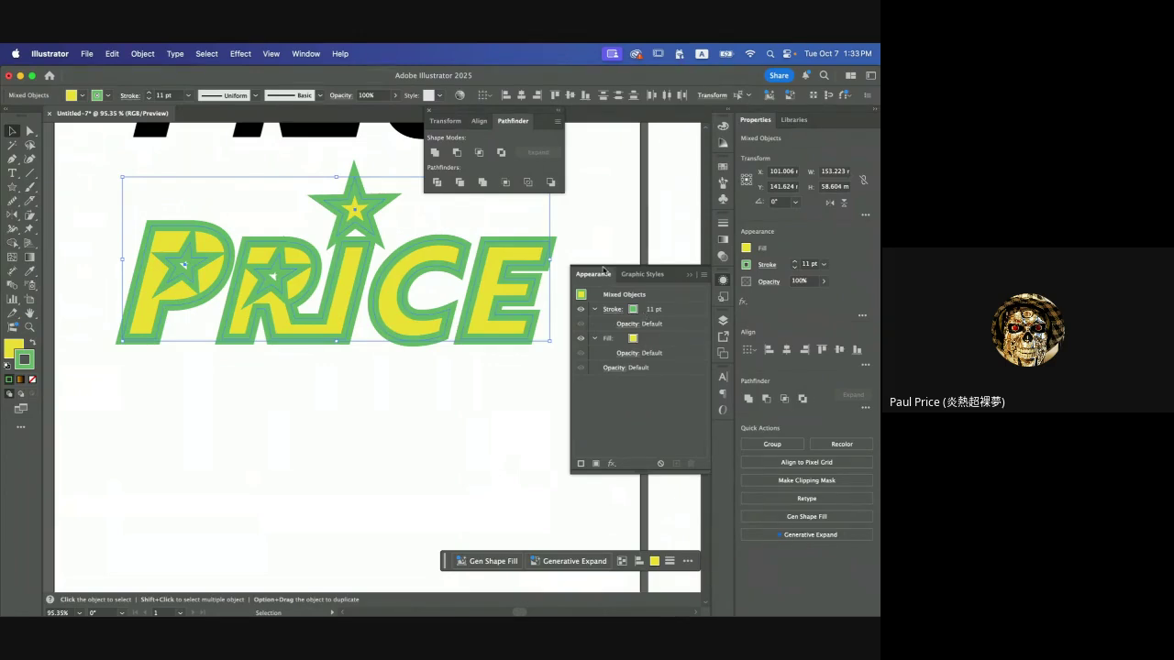
click(673, 313)
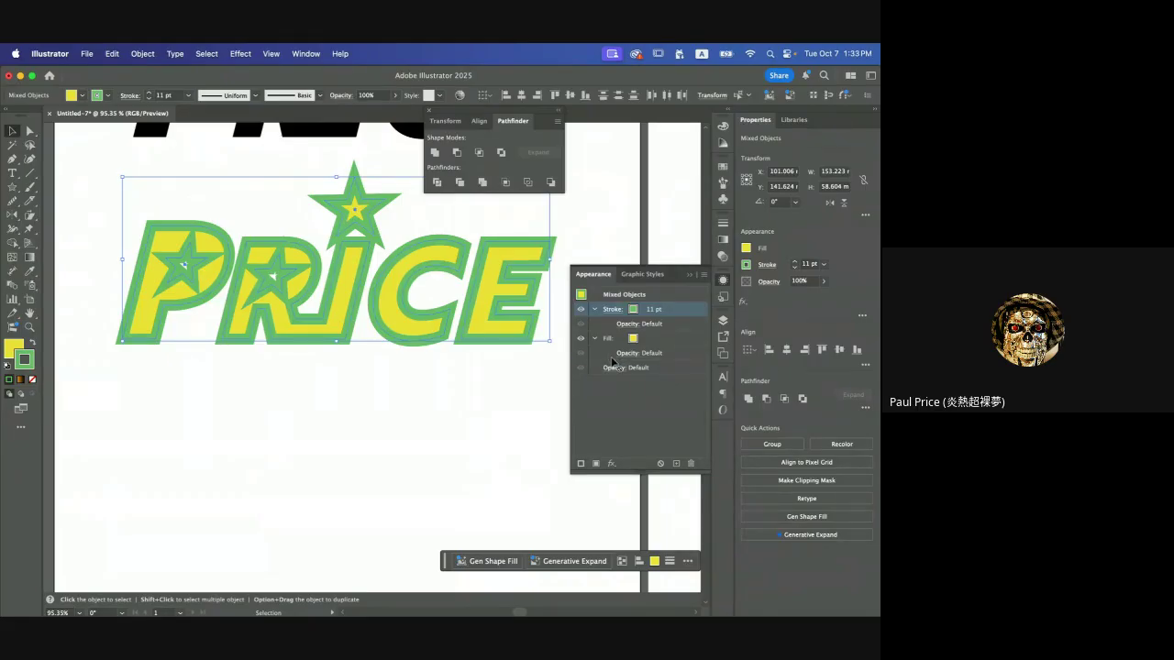
drag(612, 363, 613, 370)
mouse_move(619, 315)
mouse_down()
mouse_move(665, 316)
mouse_move(664, 353)
mouse_move(646, 362)
mouse_up()
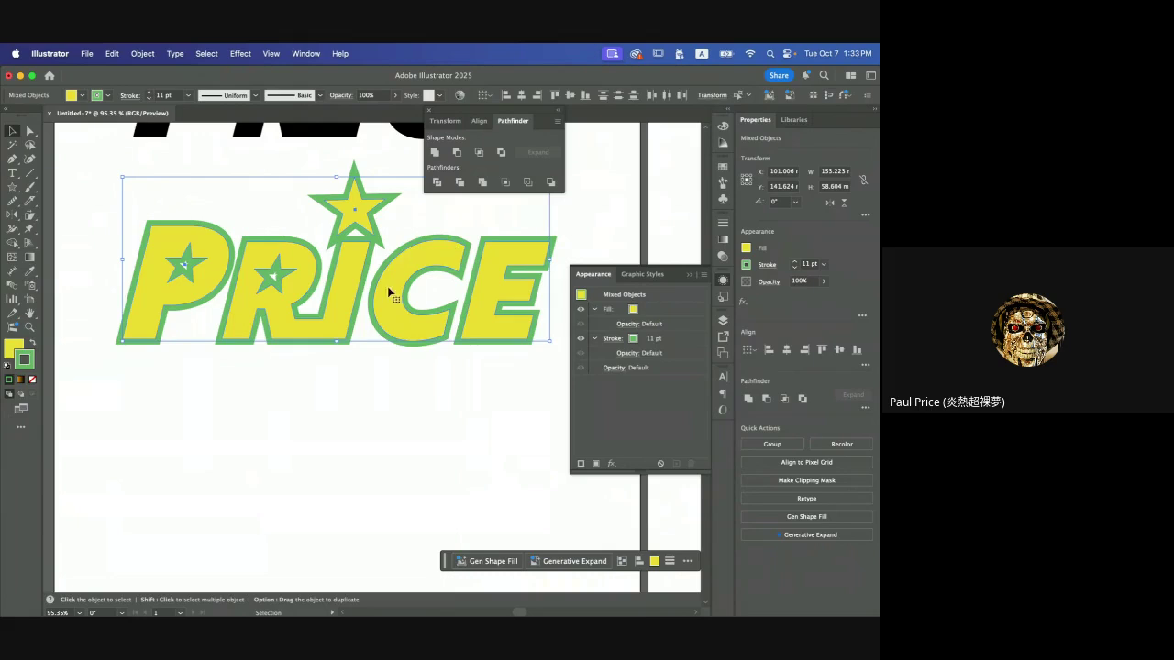
- Try a 25 pt weight for the green stroke behind the yellow fill and reduce it to 18 pt
click(657, 342)
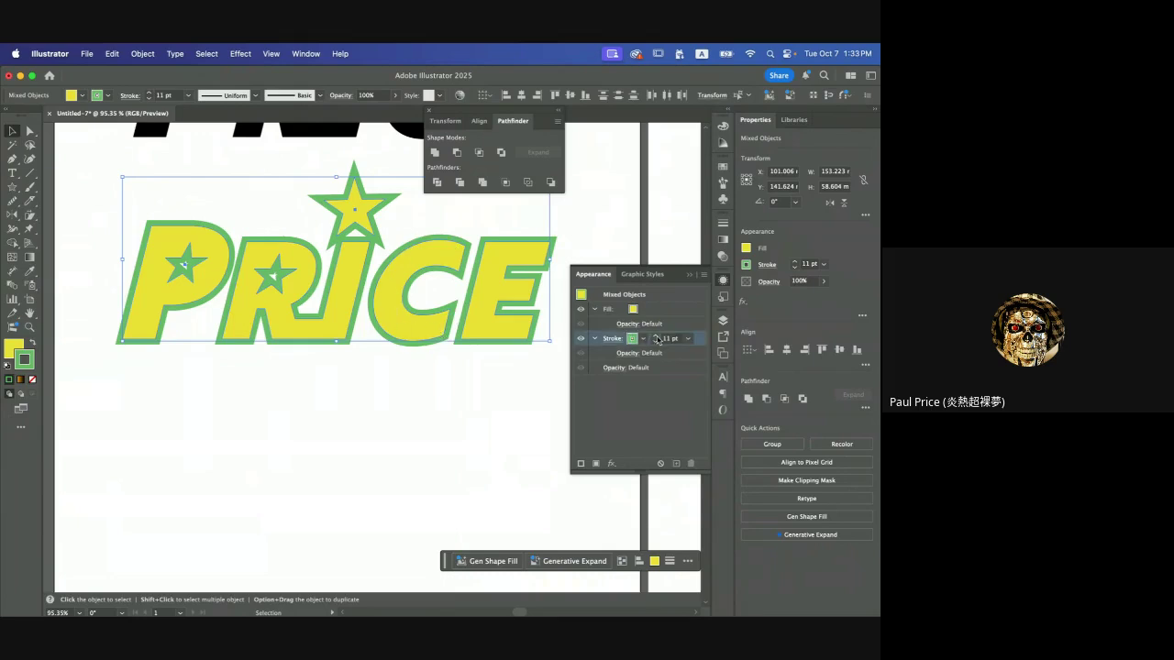
click(656, 336)
click(656, 336)
click(656, 336)
click(656, 336)
click(655, 336)
click(656, 337)
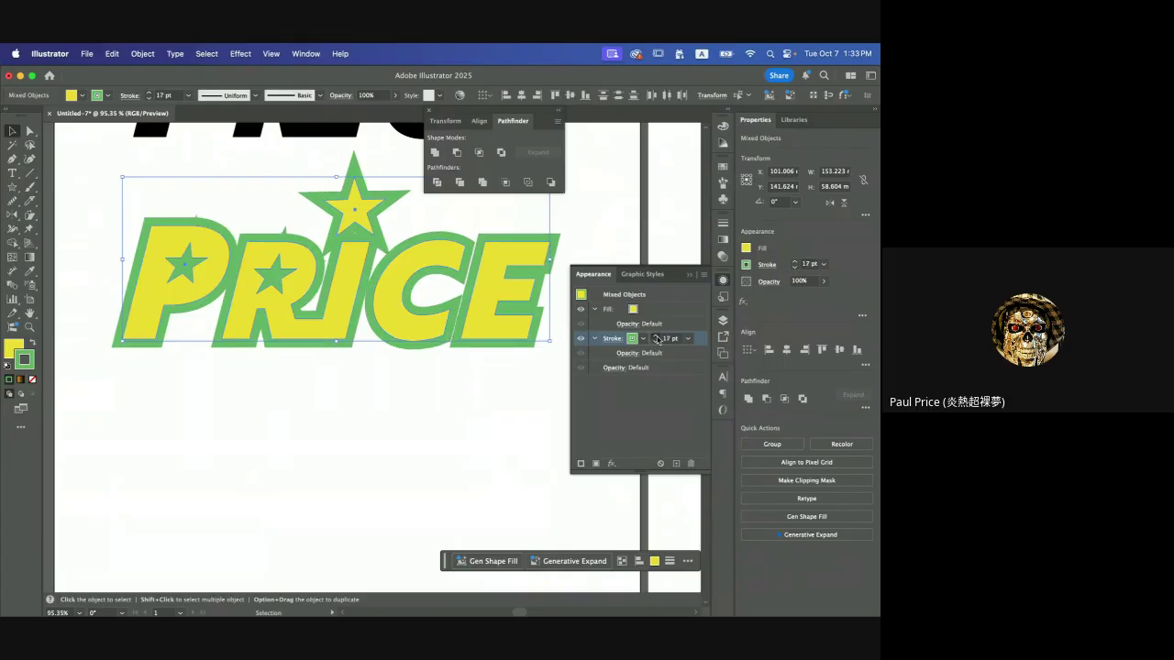
click(656, 337)
click(656, 336)
click(655, 336)
click(656, 337)
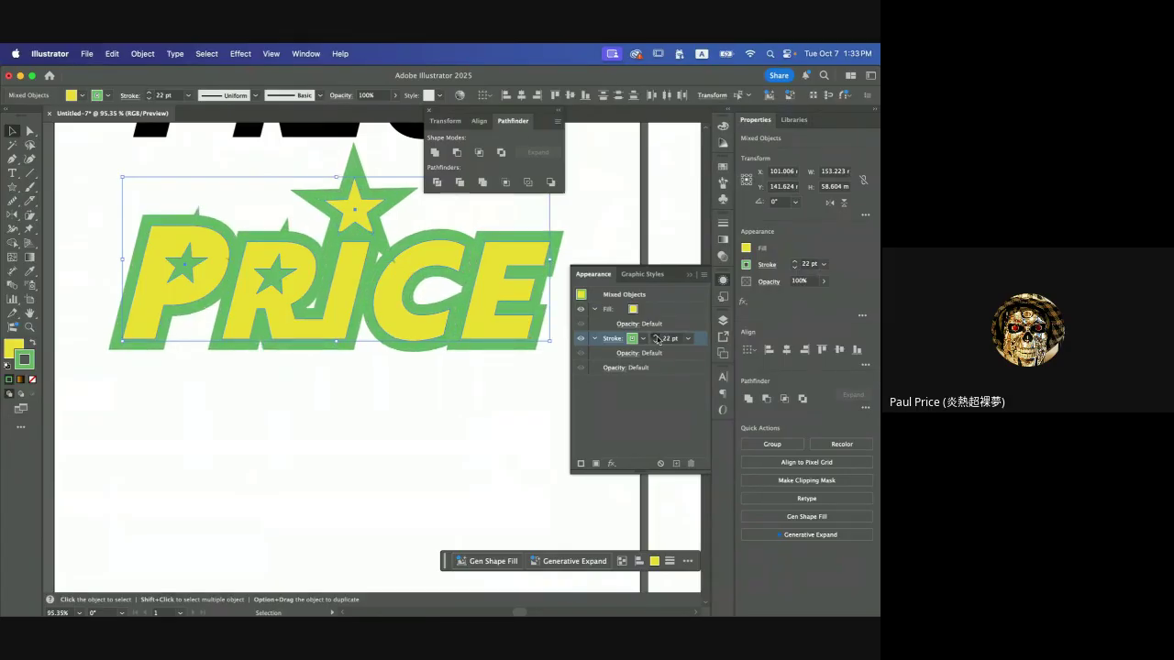
click(656, 337)
click(656, 336)
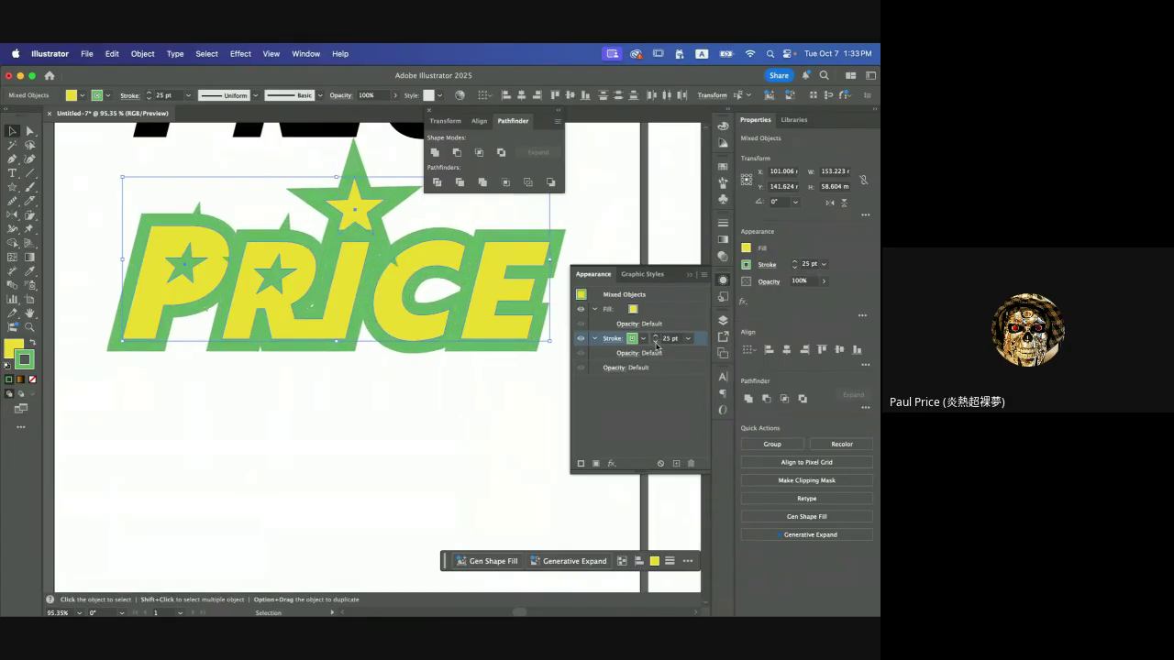
click(654, 342)
click(655, 342)
click(655, 342)
click(655, 342)
click(654, 342)
click(654, 342)
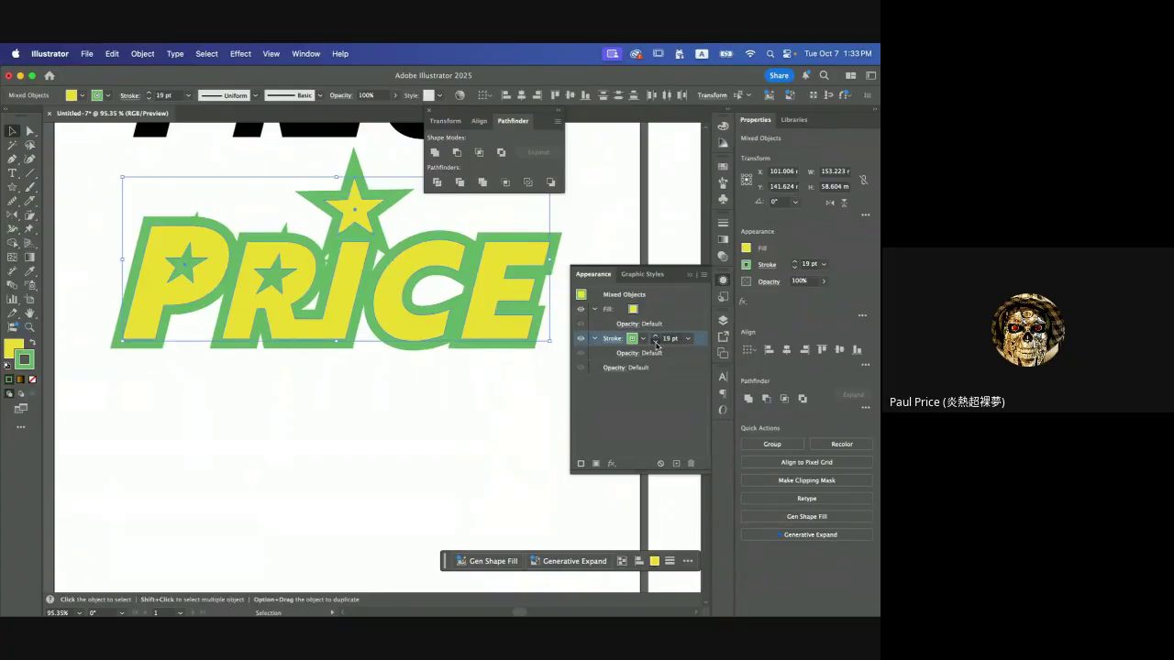
click(655, 342)
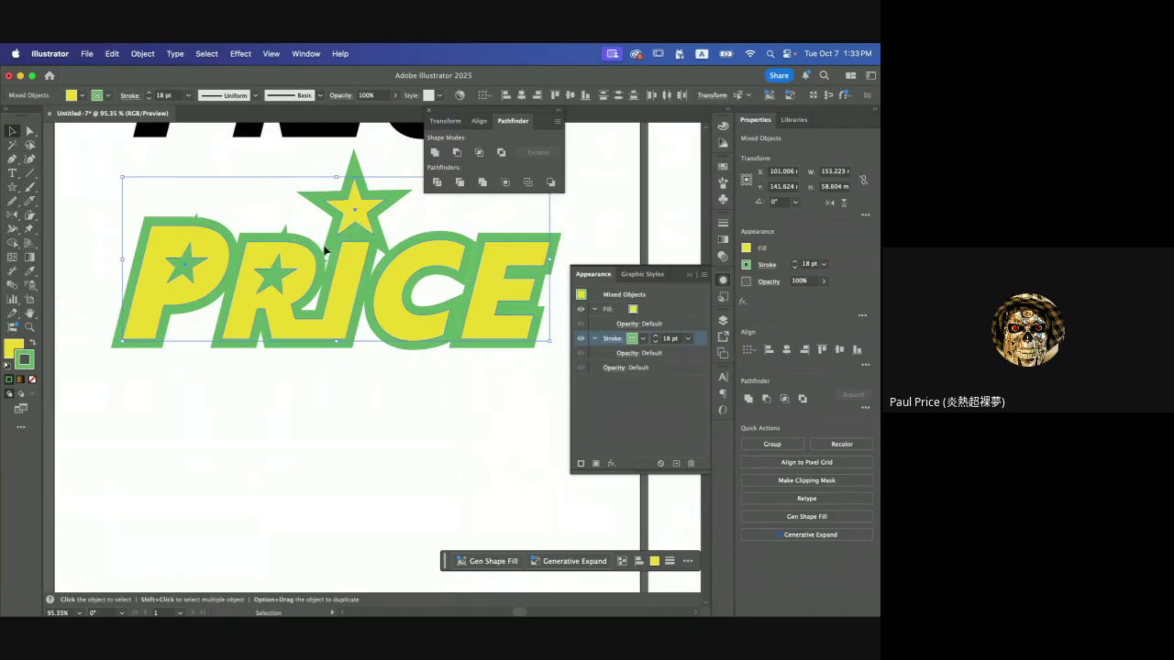
- Give the green stroke of the lettering and star round caps and round corner joins
click(723, 225)
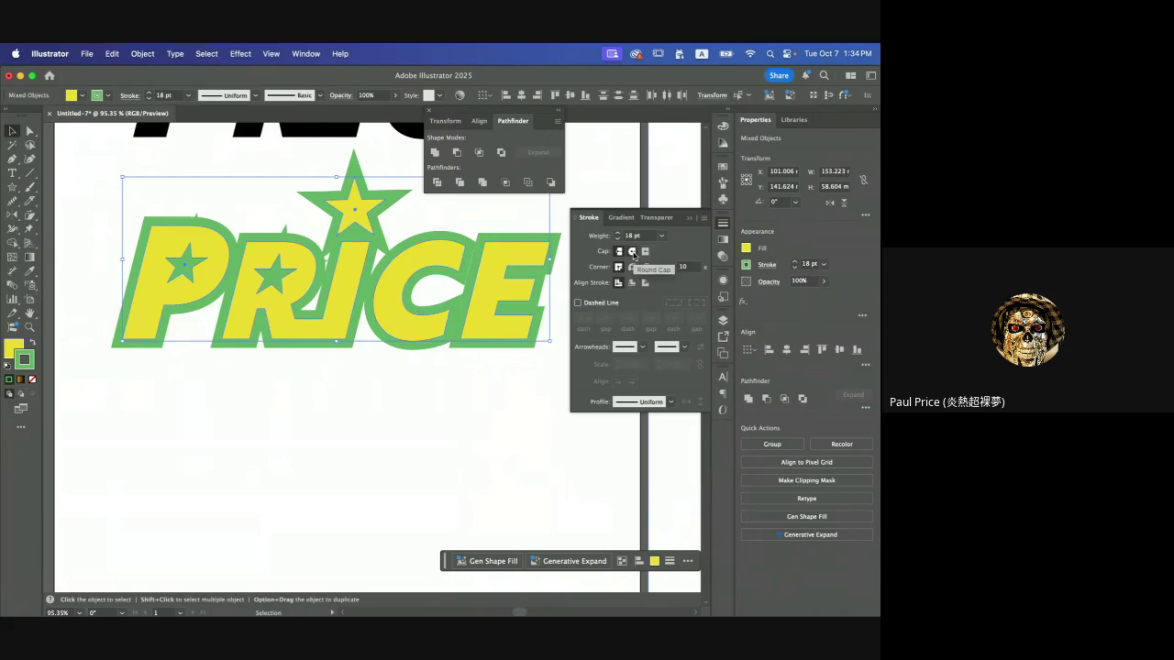
click(632, 252)
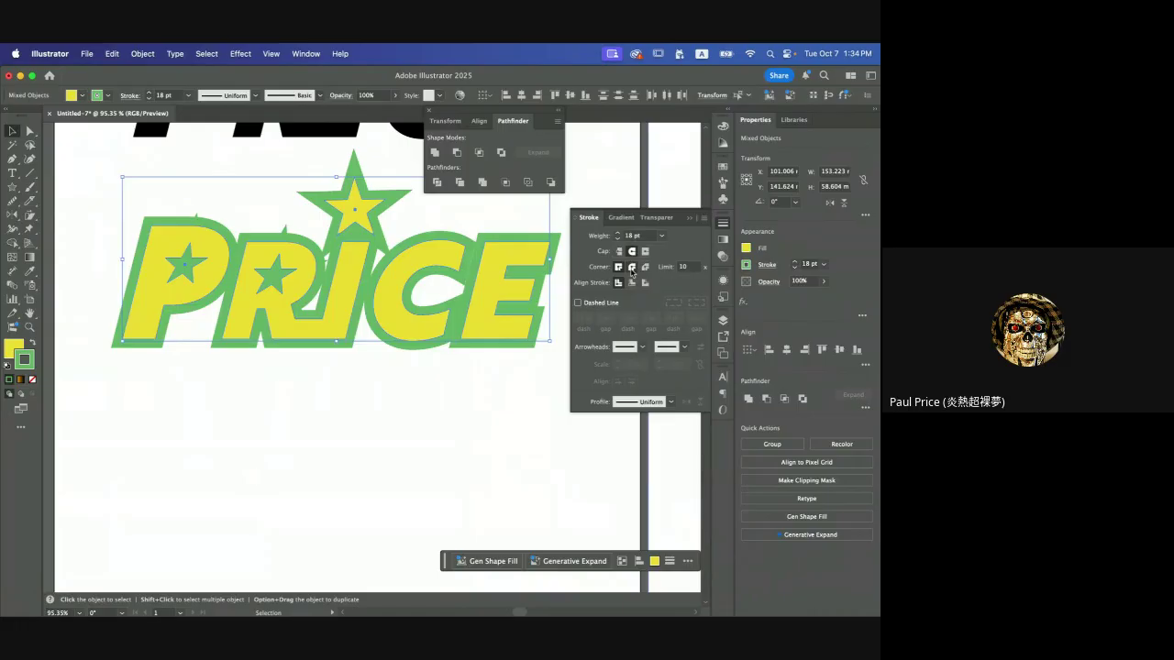
click(632, 267)
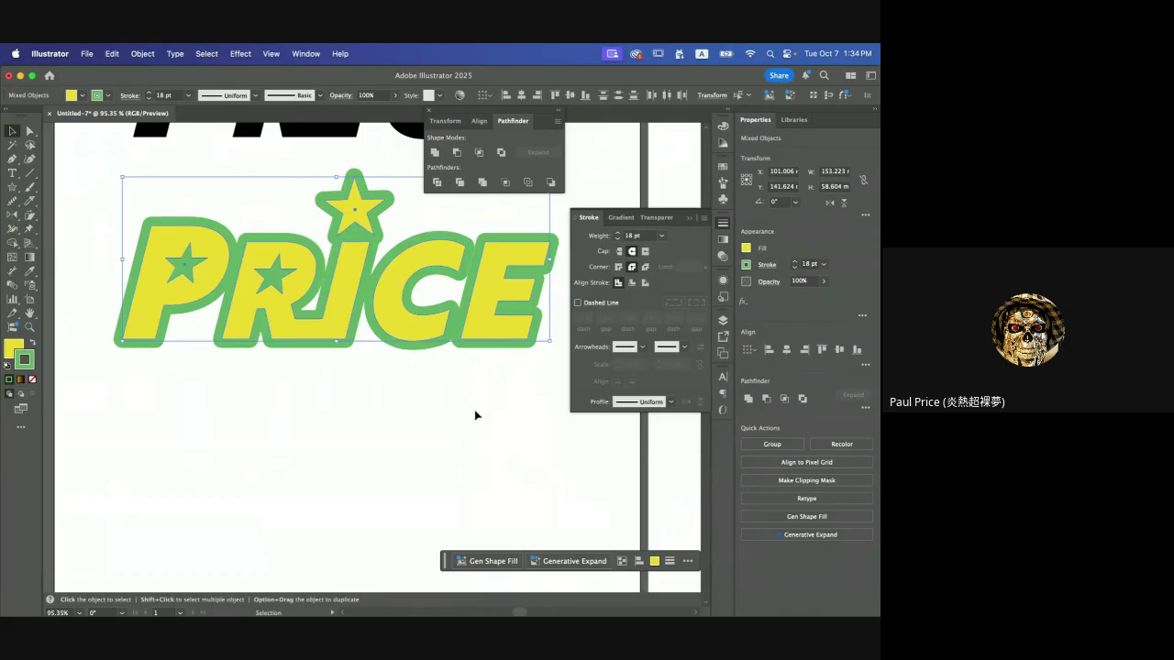
- Bring back the appearance attributes and compare the outlined yellow lettering with the reference logos on the second artboard
click(723, 280)
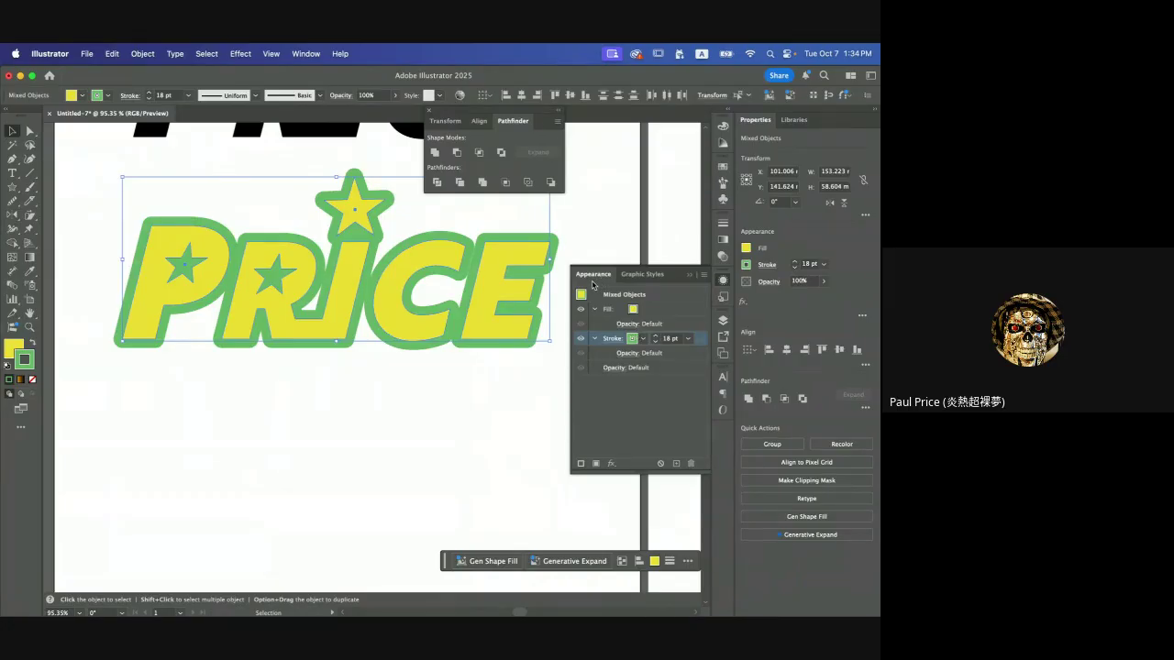
scroll(358, 287, down, 5)
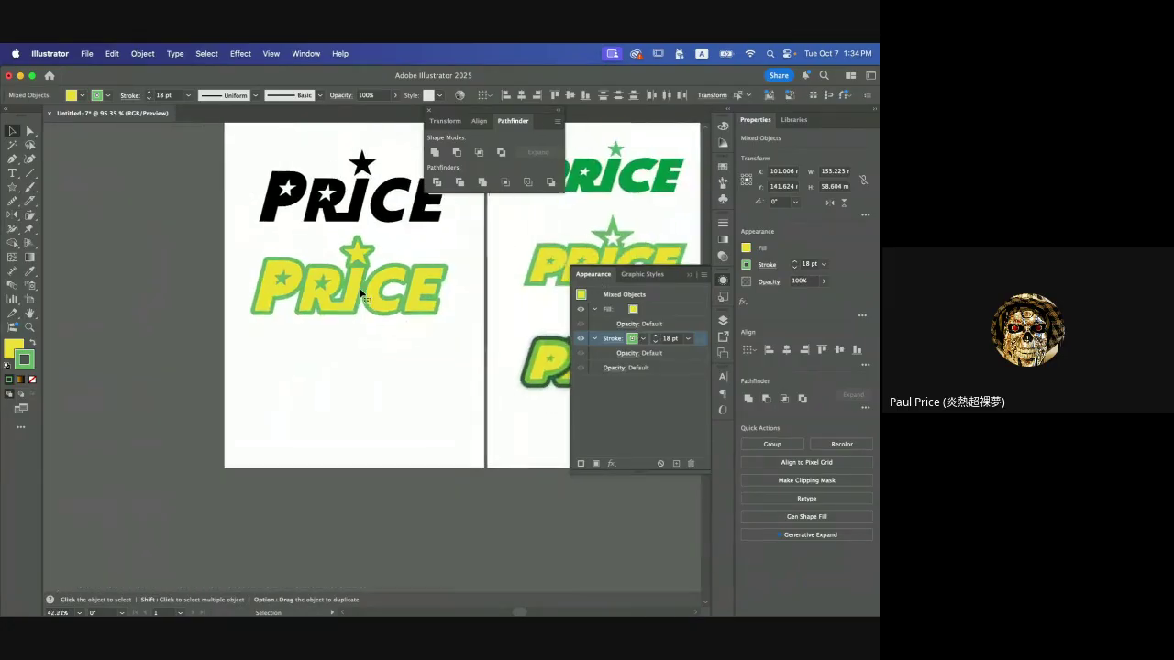
scroll(362, 293, right, 2)
scroll(363, 293, up, 1)
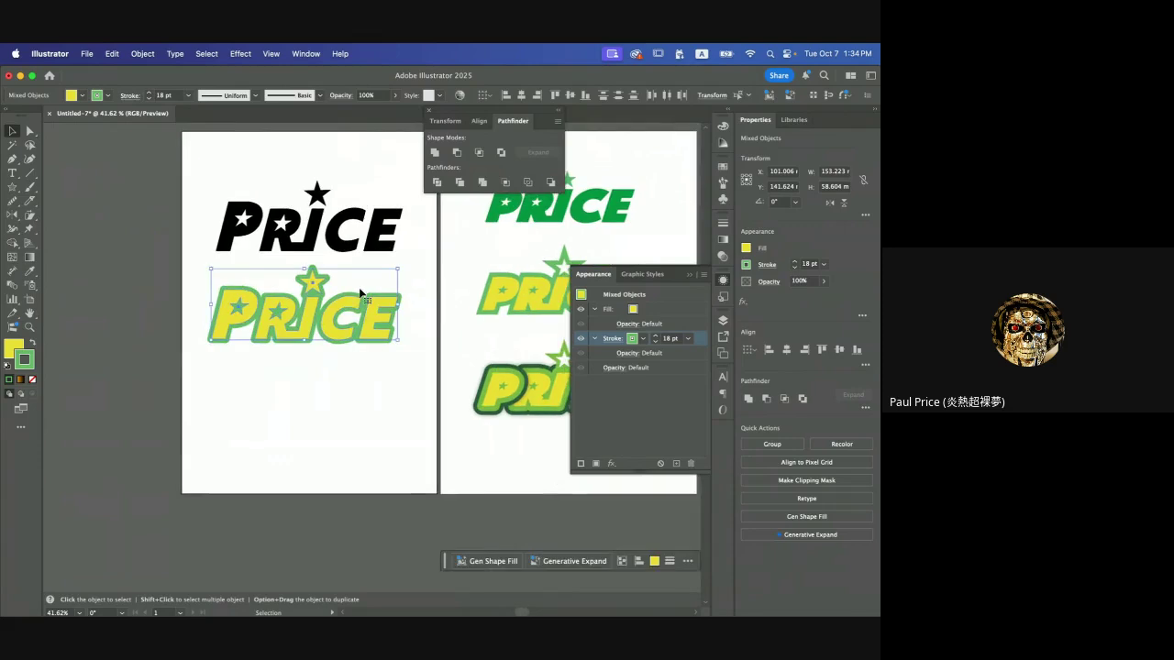
click(359, 287)
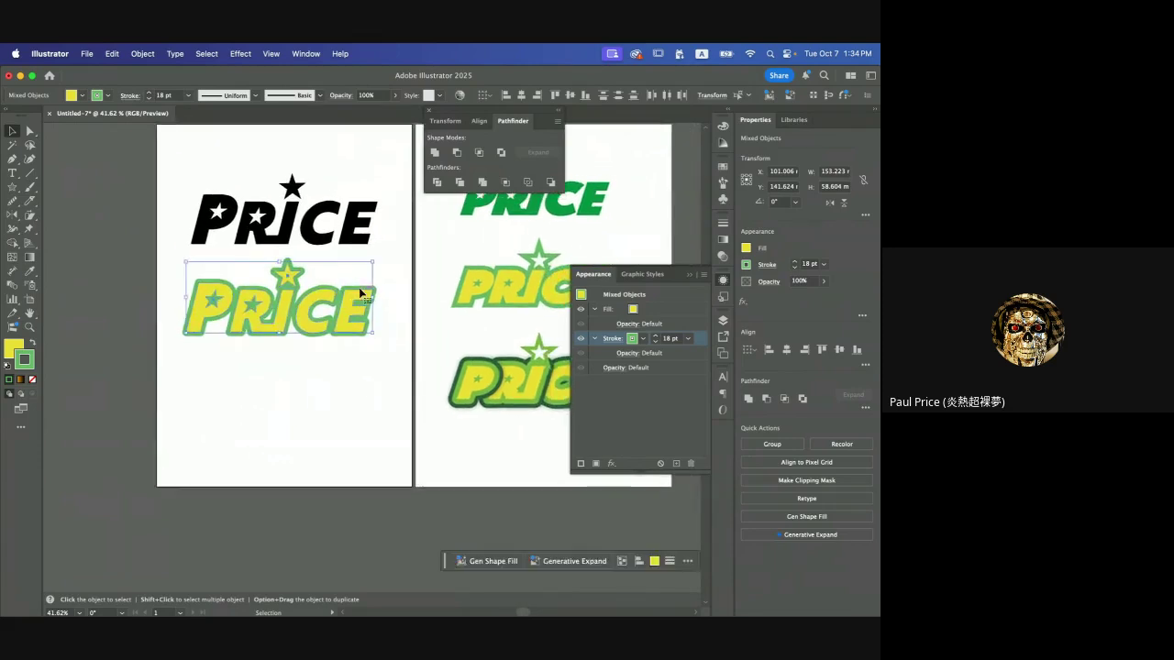
scroll(359, 287, down, 1)
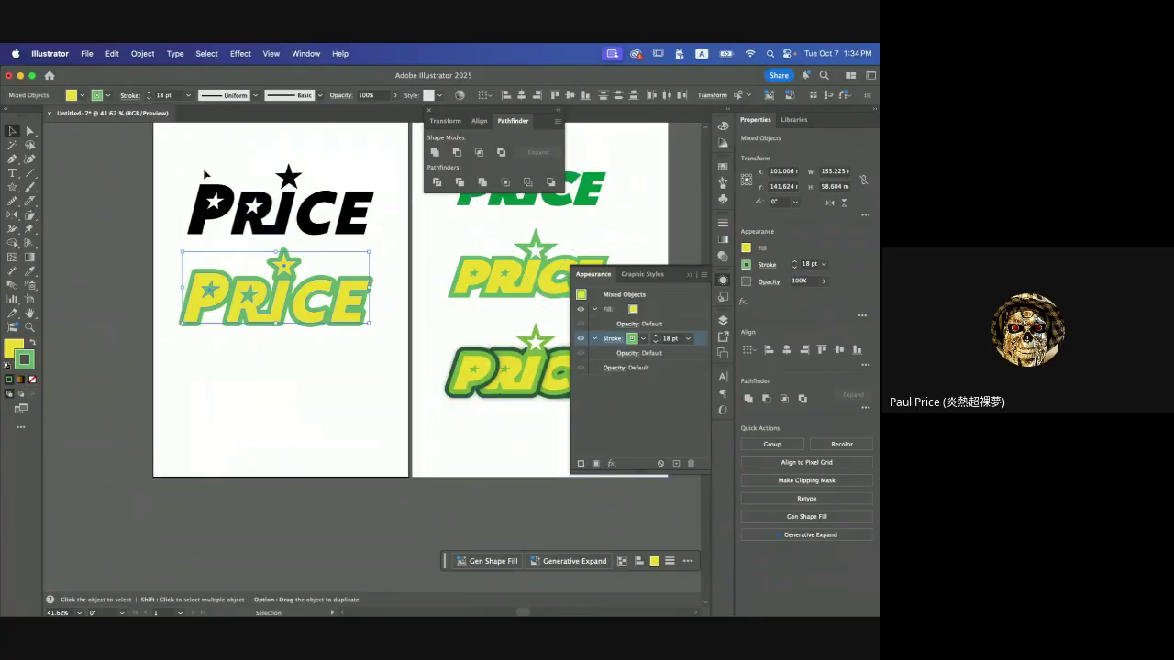
- Duplicate the black PRICE lettering with its star into the empty space below the yellow version
click(384, 236)
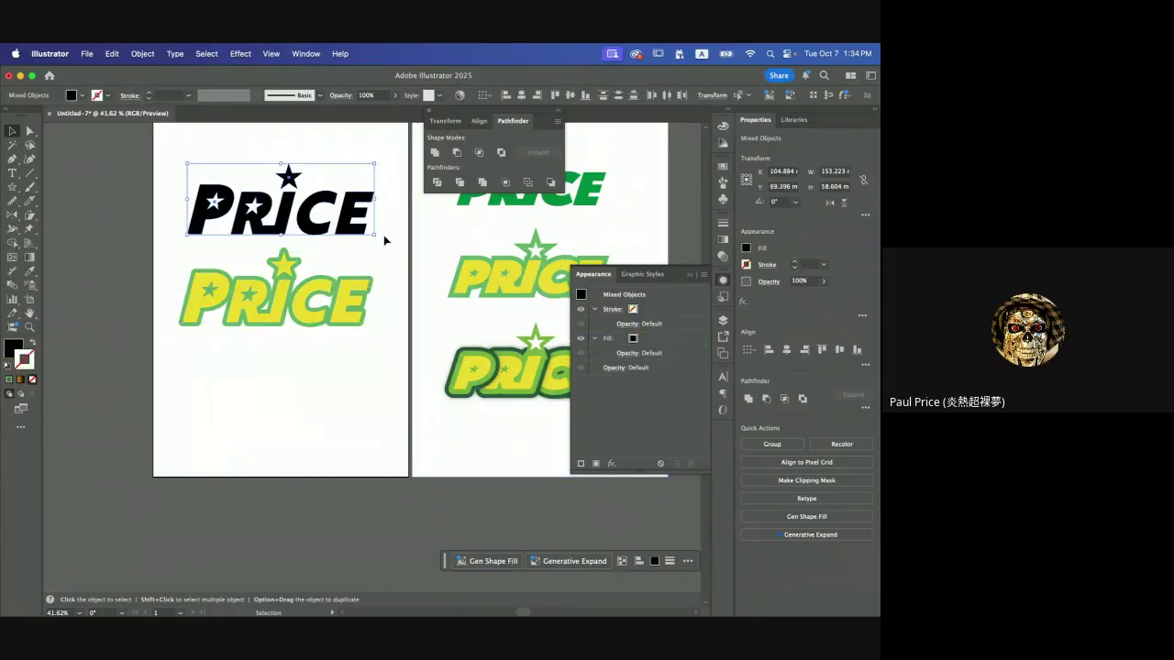
key(a)
drag(281, 216, 289, 410)
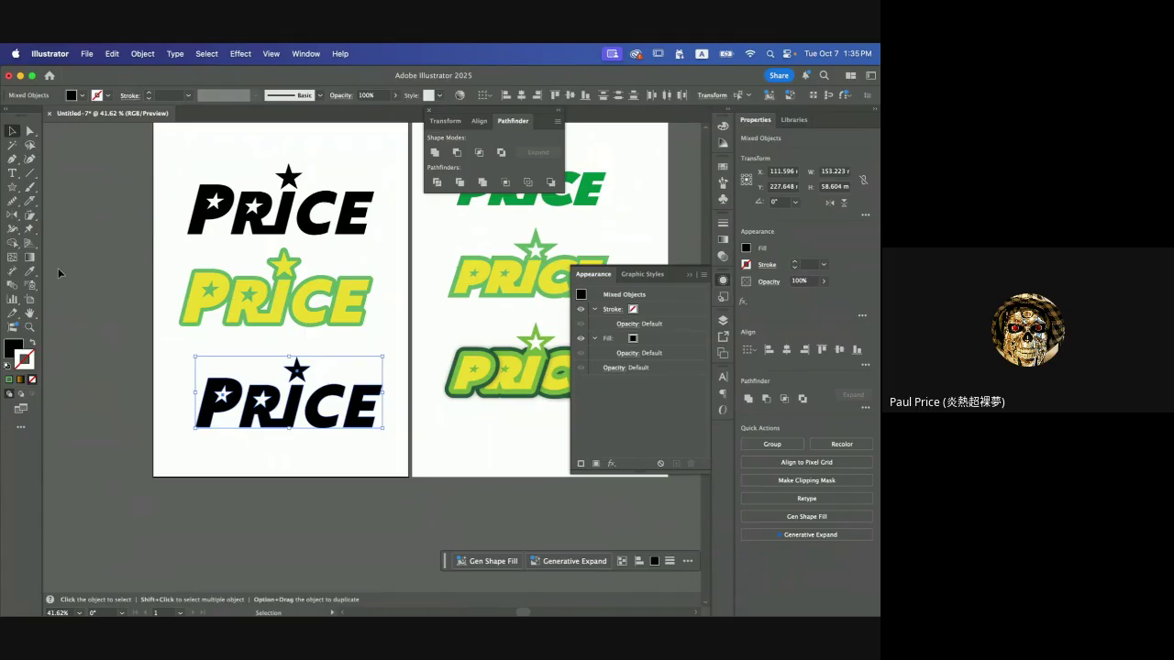
- Give the lower black copy a stroke in green #069606
click(29, 272)
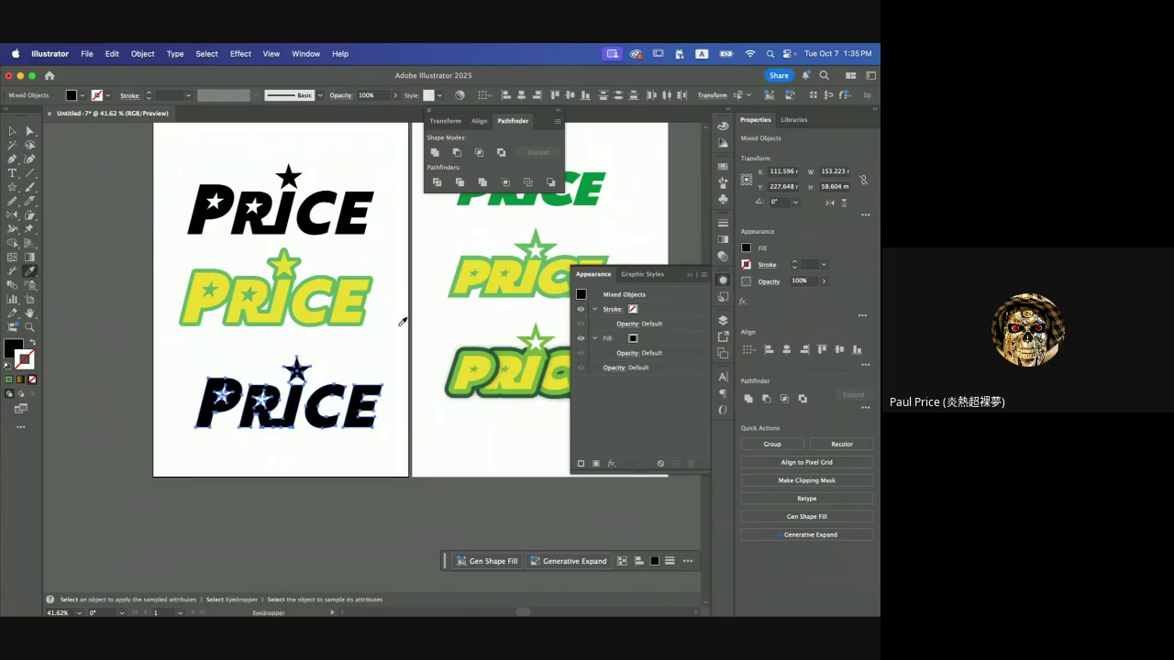
drag(15, 348, 32, 359)
double_click(31, 359)
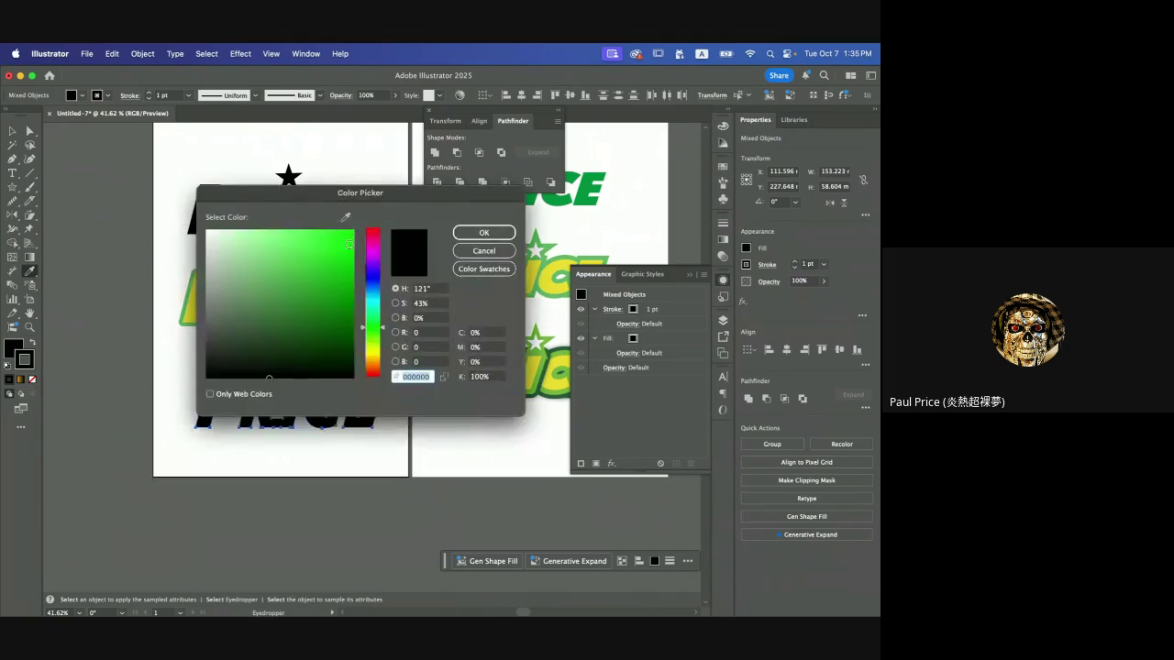
click(348, 290)
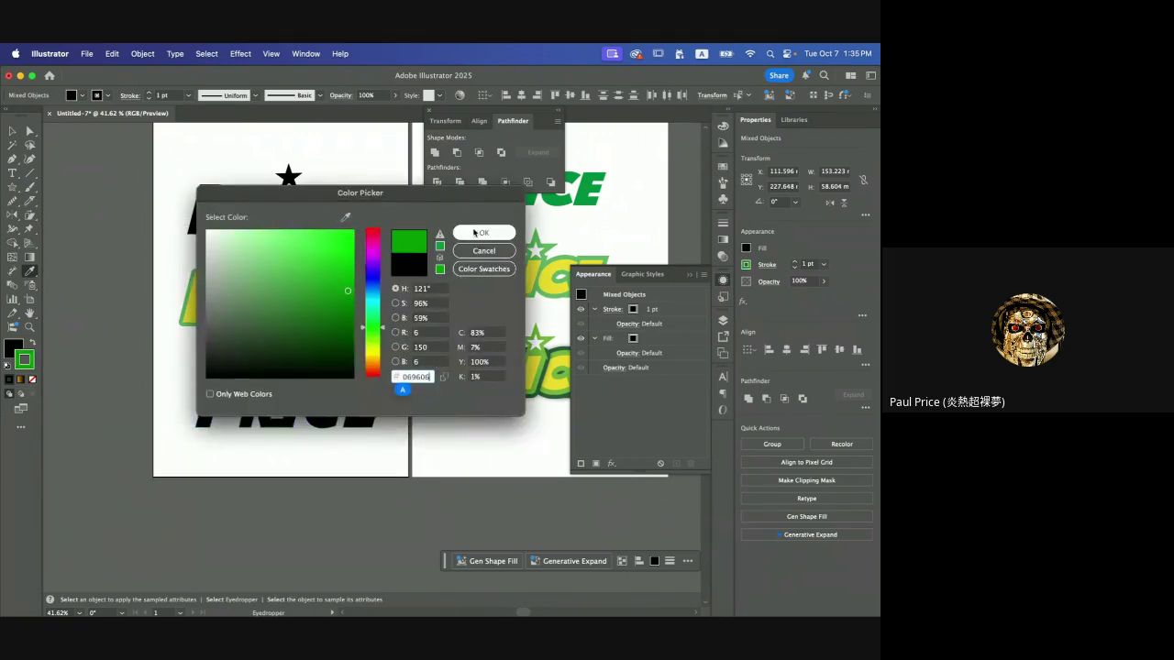
click(483, 233)
- Increase the stroke weight of the lower lettering and star to 15 pt
click(796, 264)
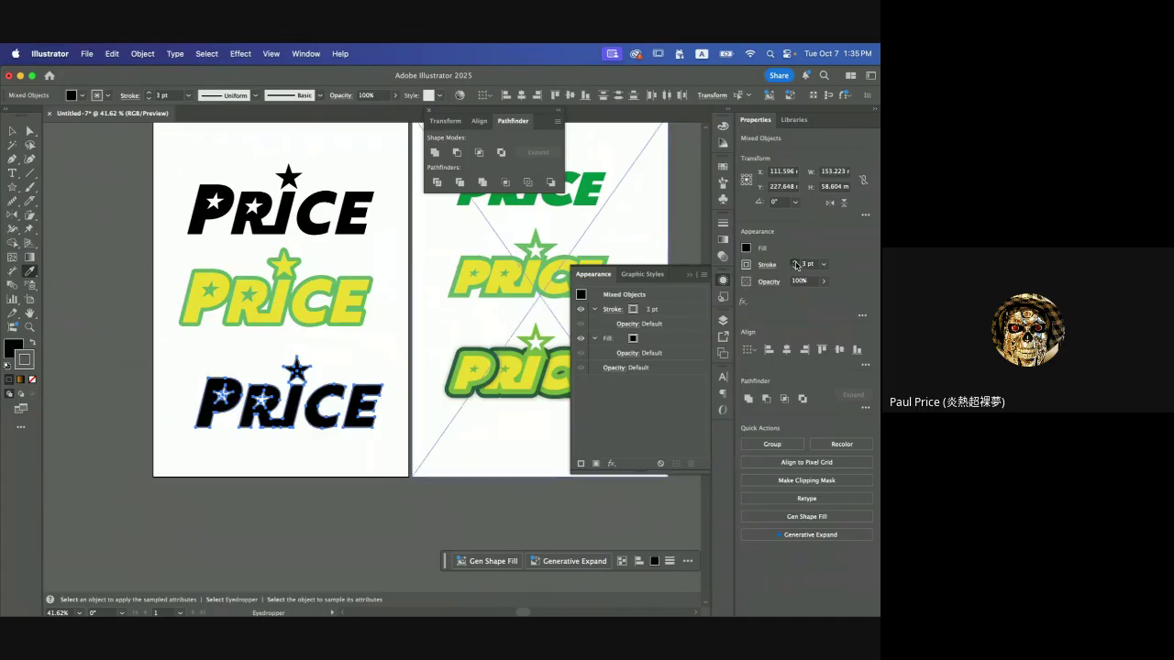
click(795, 264)
click(796, 264)
click(796, 264)
click(796, 264)
click(796, 264)
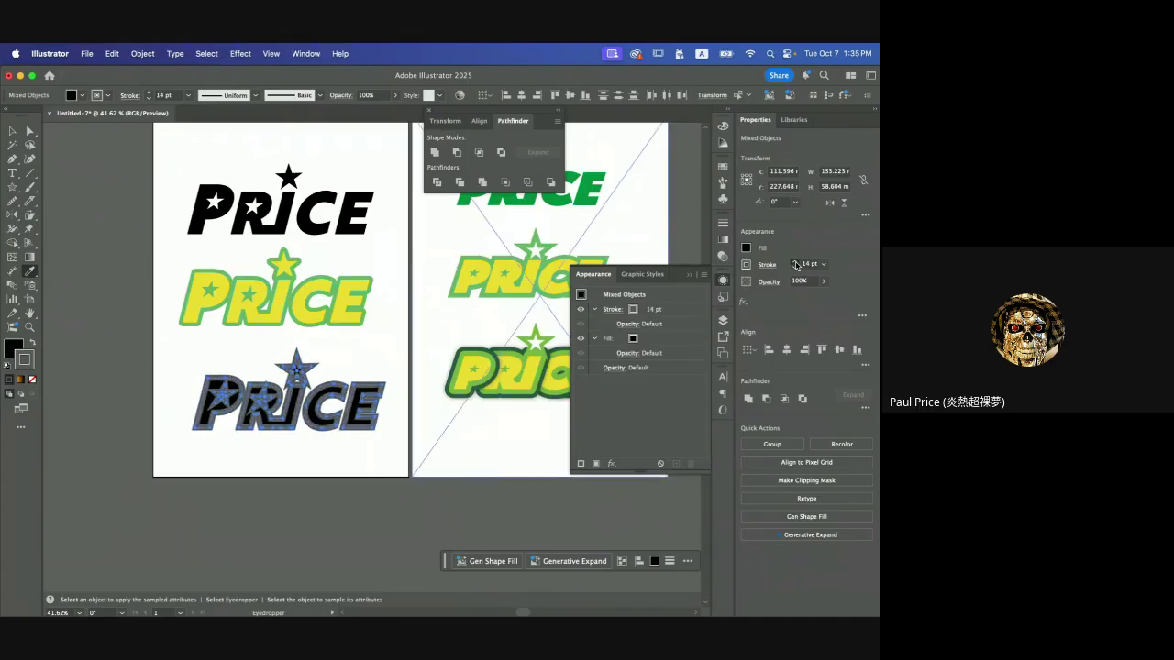
click(795, 264)
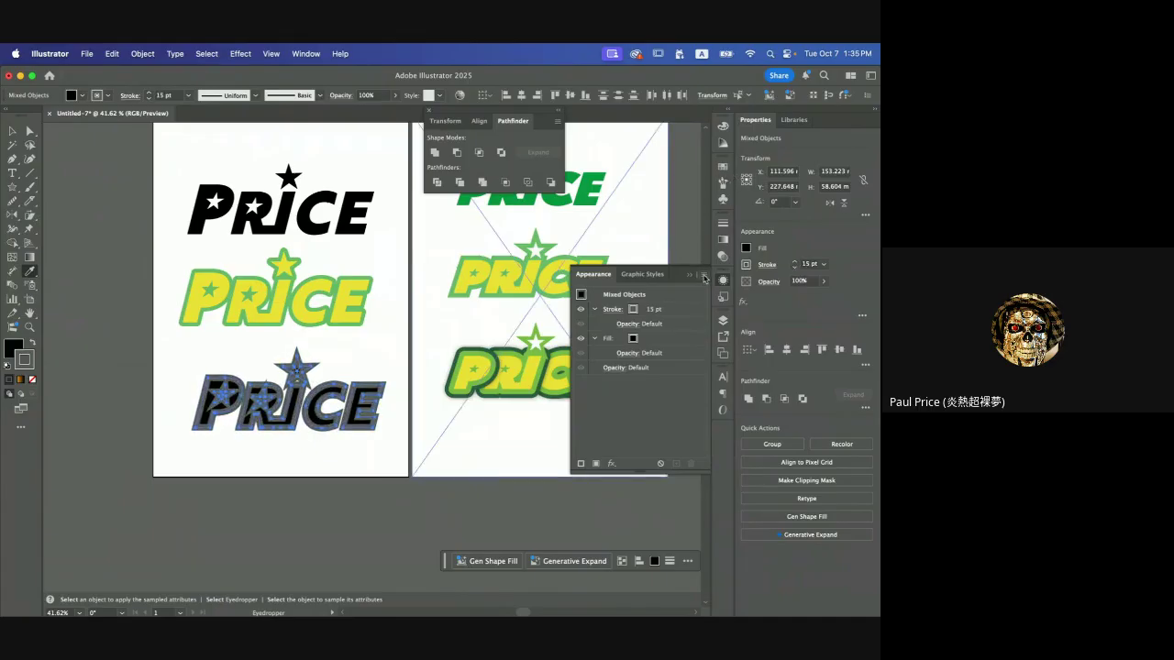
- Switch the stroke color of the lower lettering and star from Grayscale to RGB mode
click(704, 275)
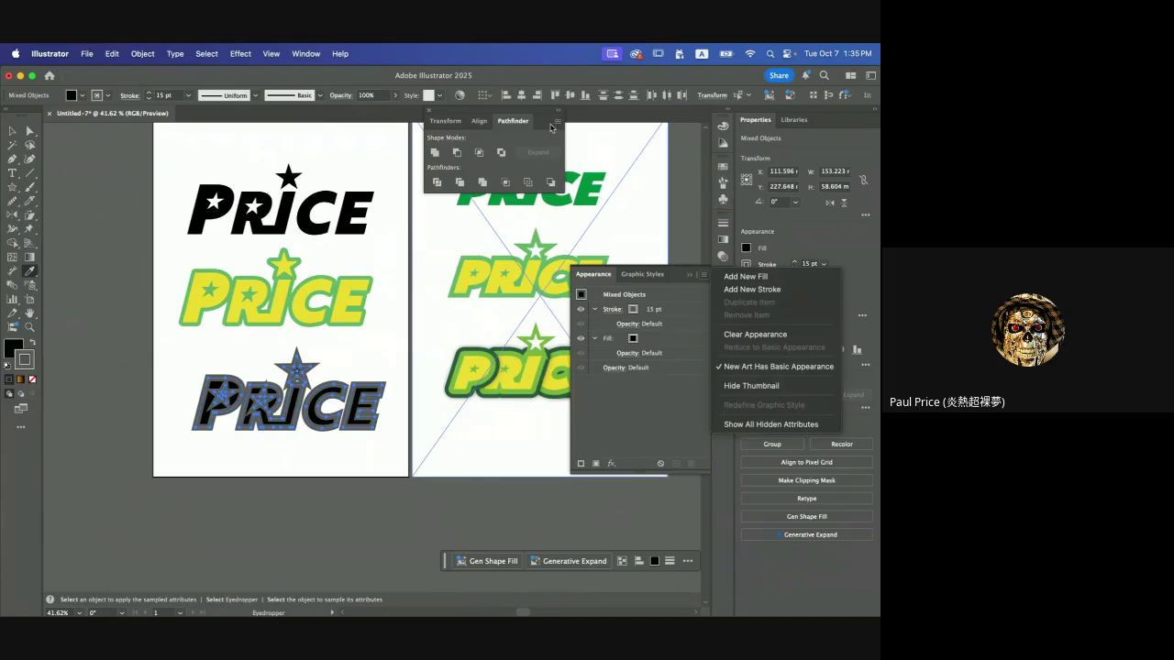
click(724, 126)
click(724, 126)
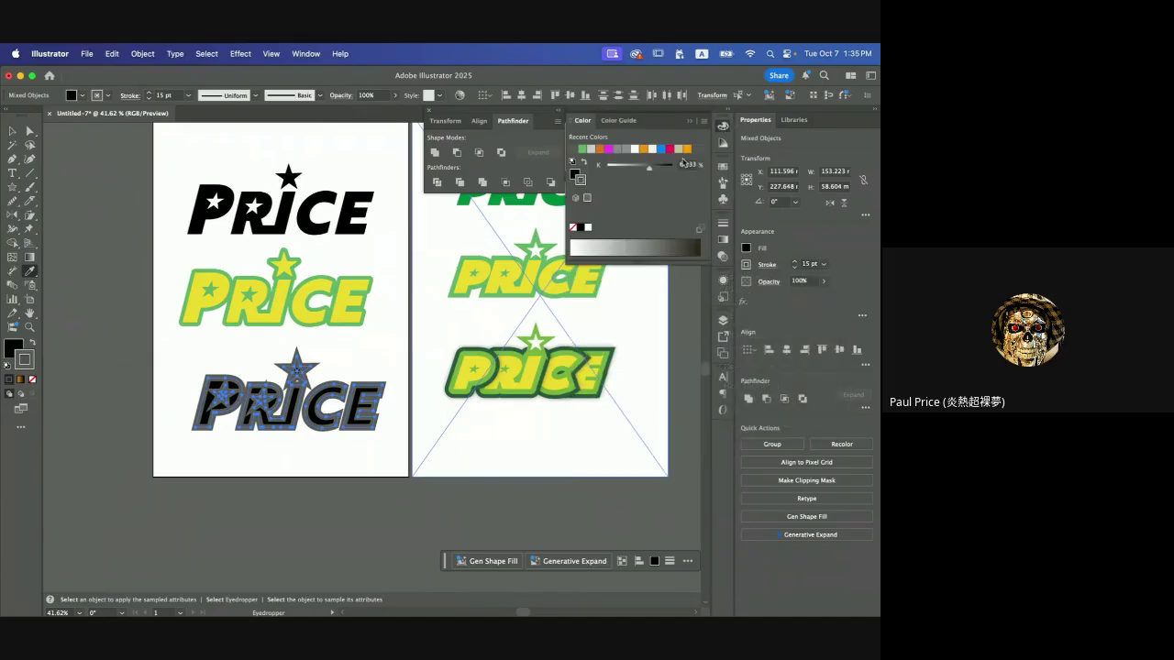
click(703, 120)
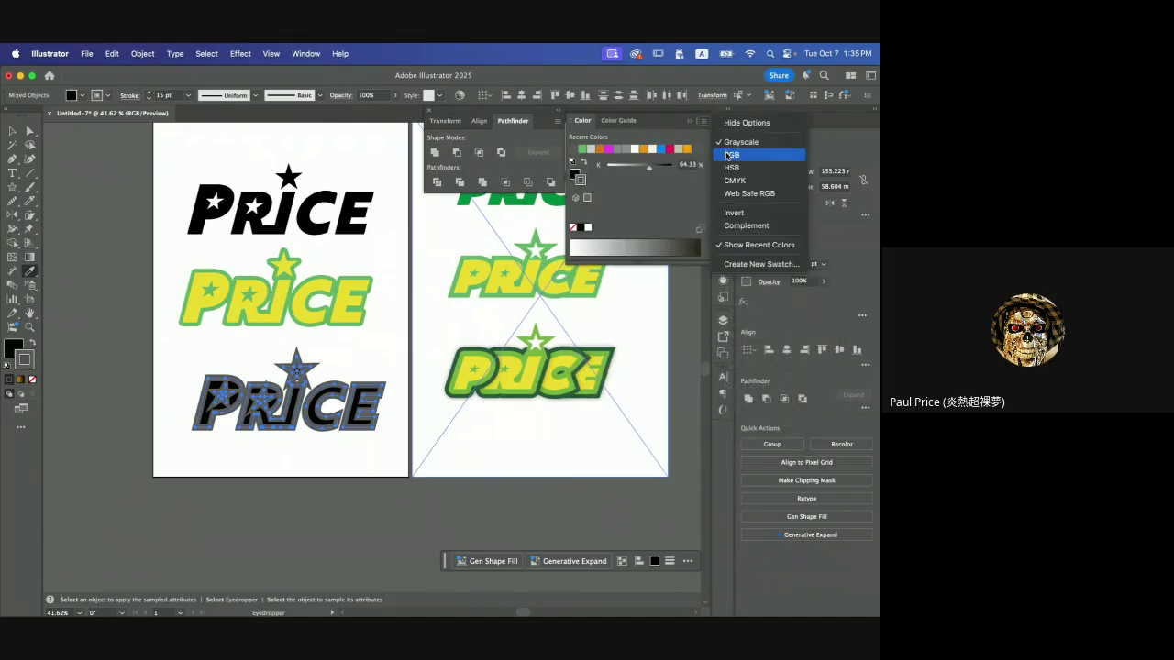
click(726, 156)
click(581, 149)
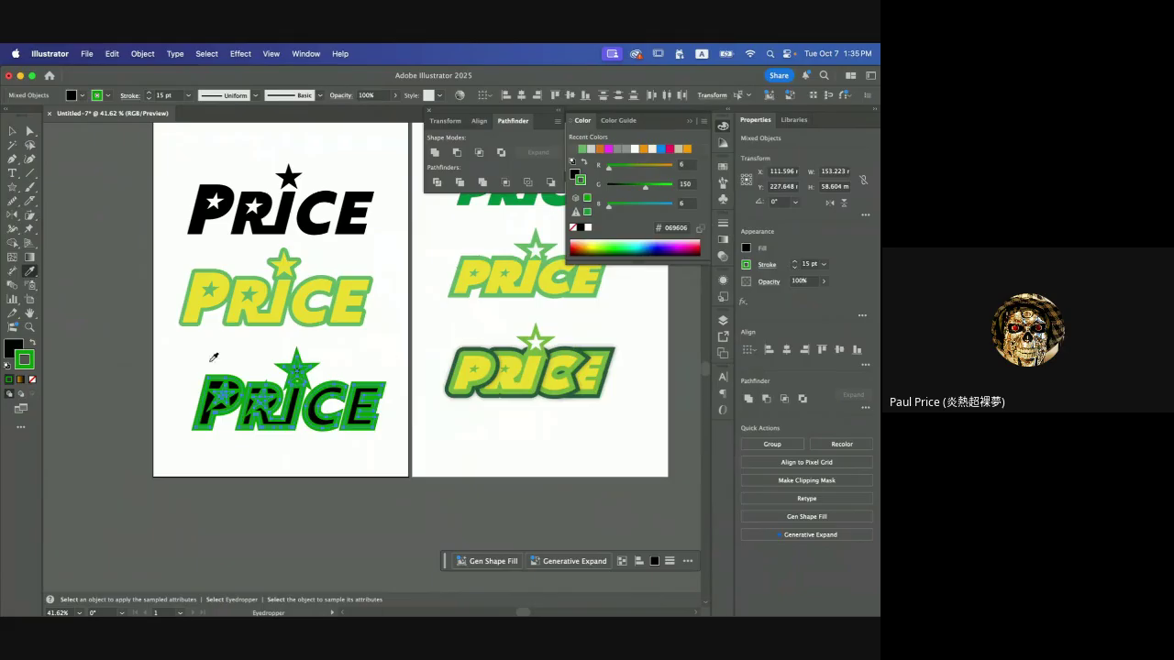
- Give the green stroke of the lower lettering and star round corner joins
click(12, 131)
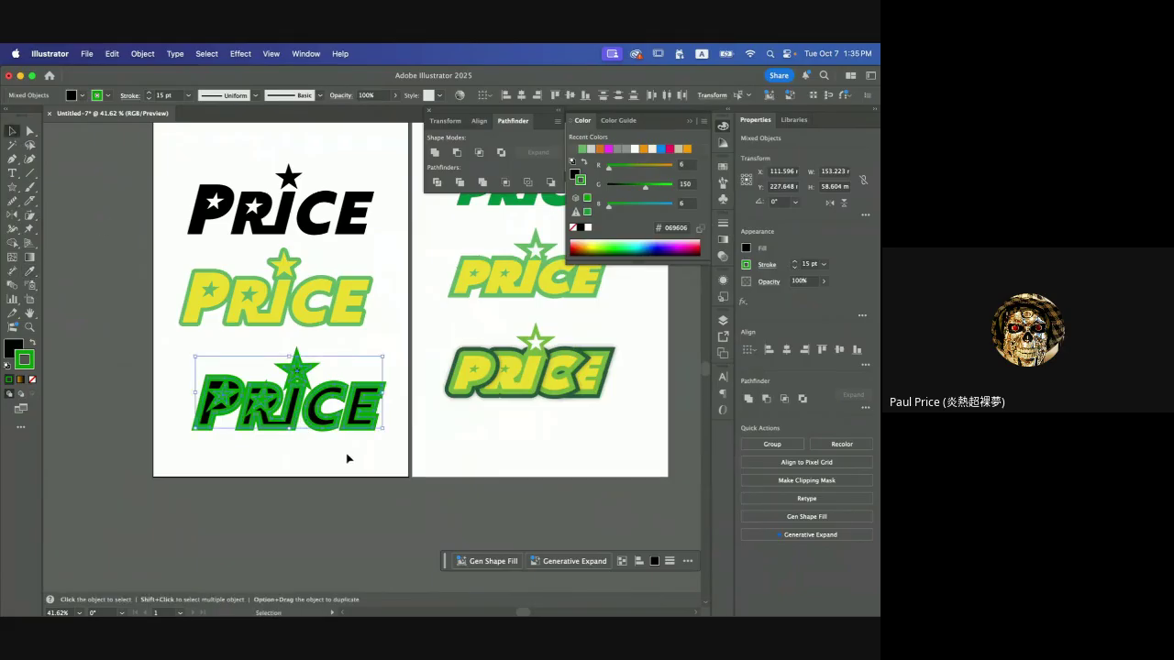
click(722, 224)
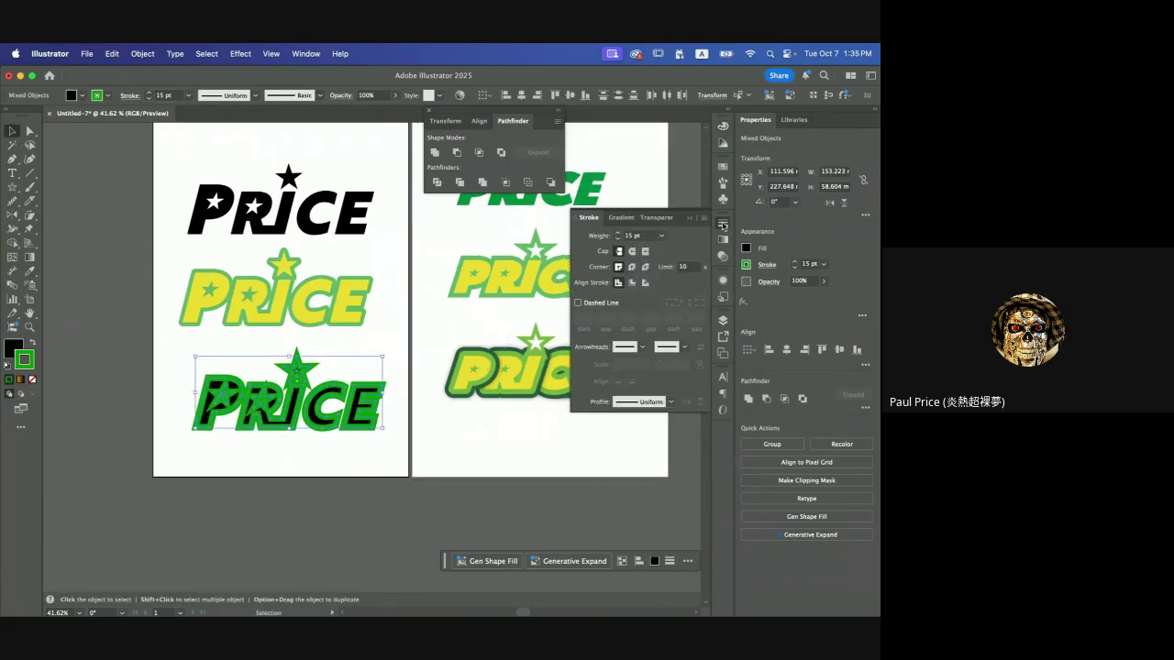
click(631, 266)
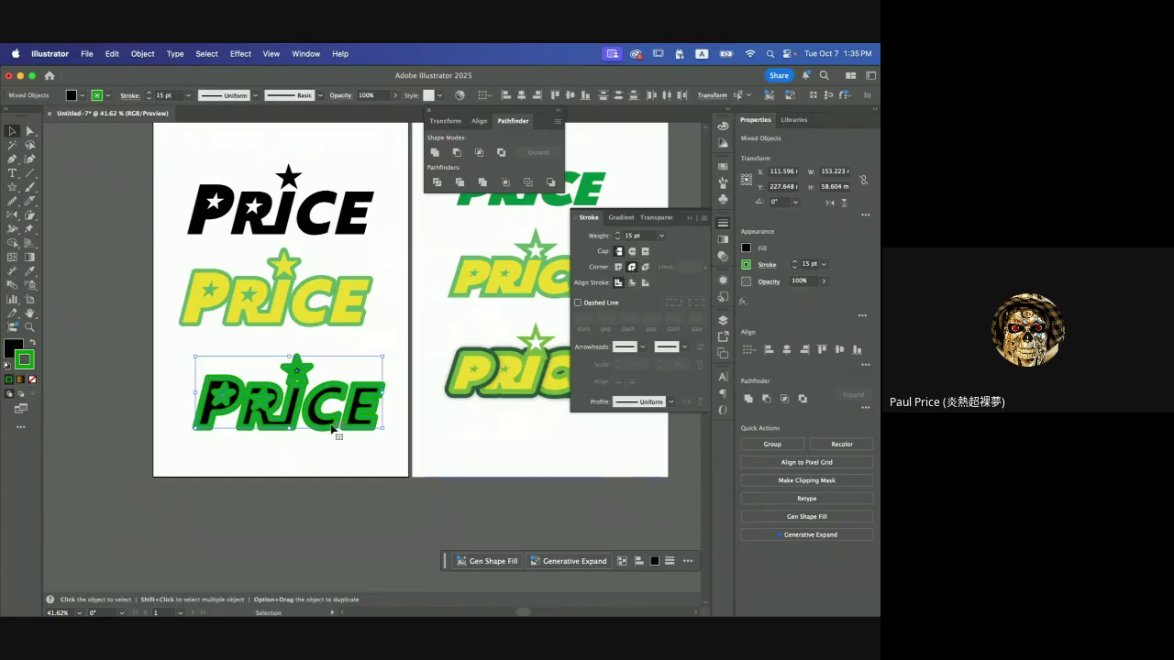
- Paste a copy of the green-outlined lettering and star in front and remove the stroke from that copy
click(323, 458)
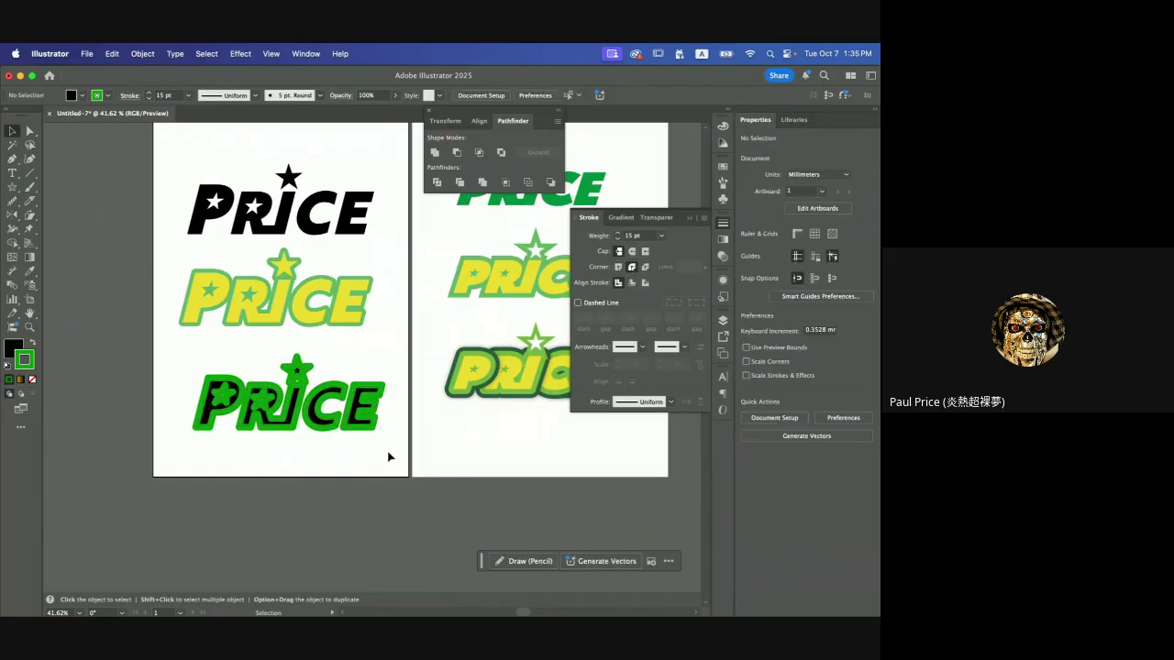
drag(388, 456, 188, 360)
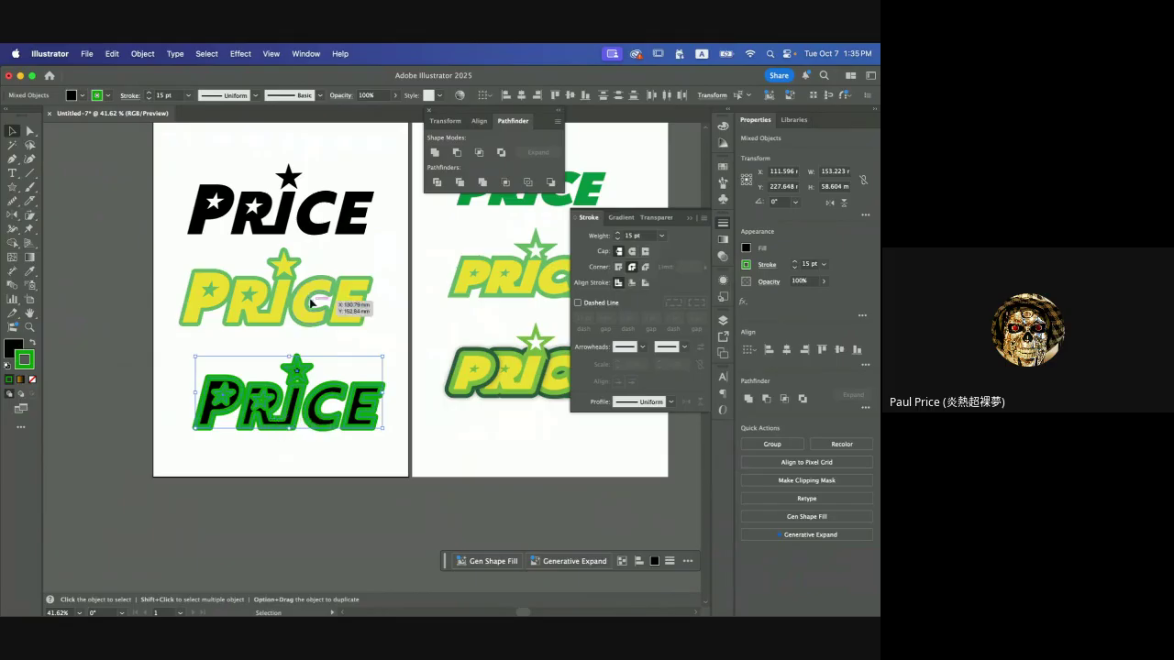
click(112, 54)
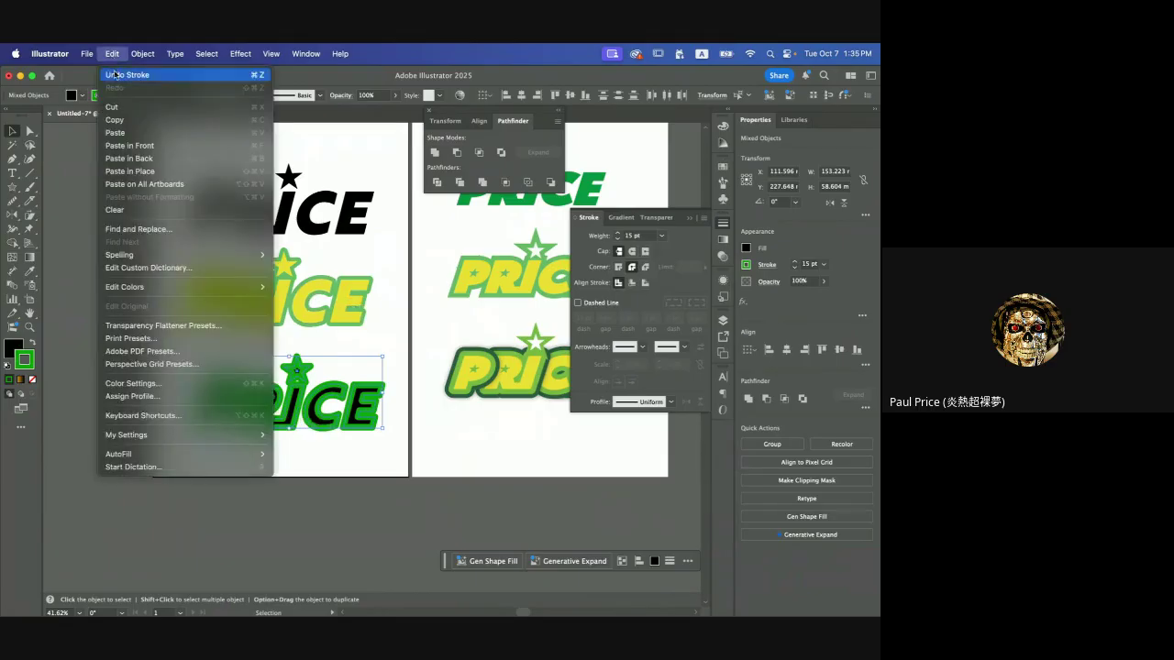
click(157, 146)
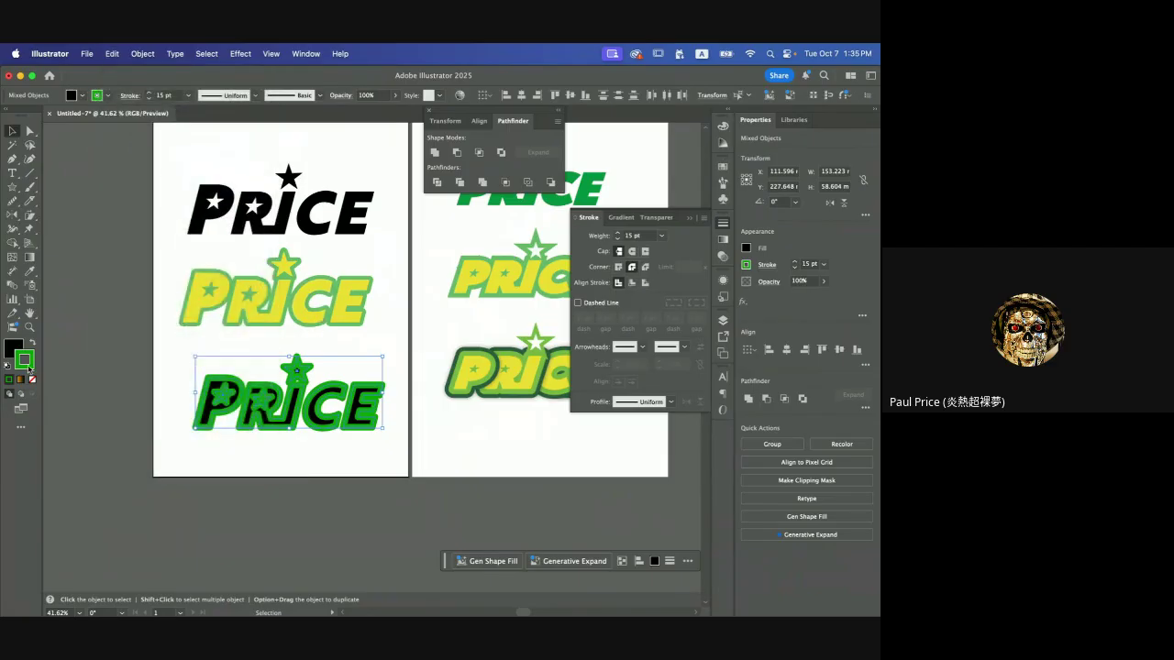
click(33, 380)
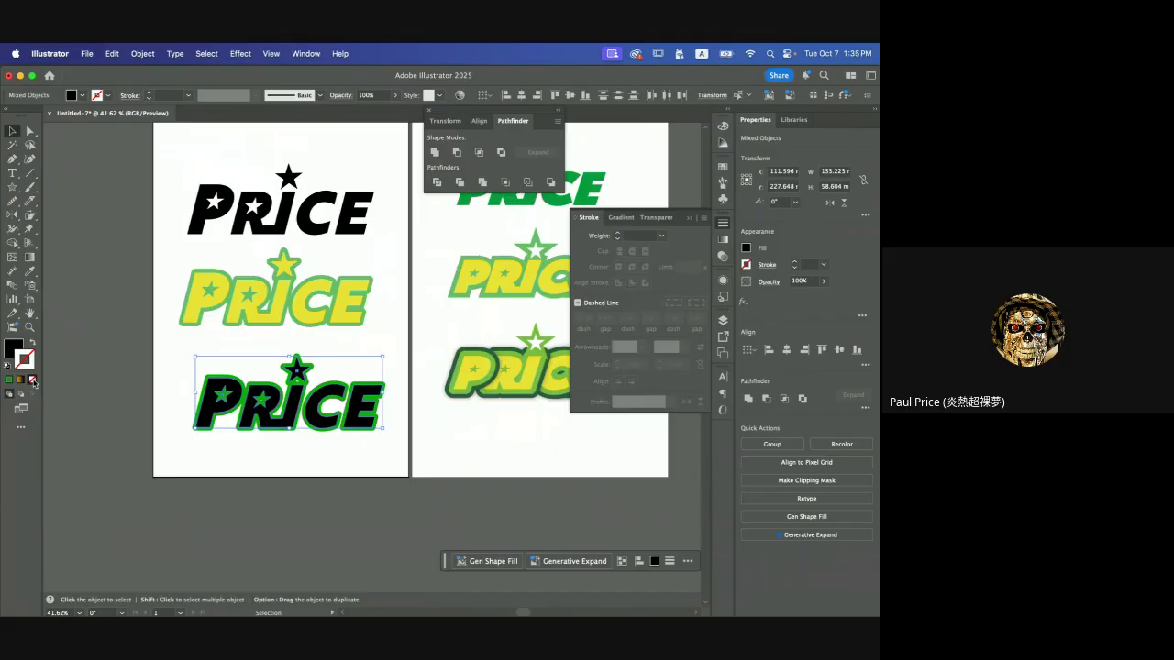
click(14, 347)
double_click(15, 348)
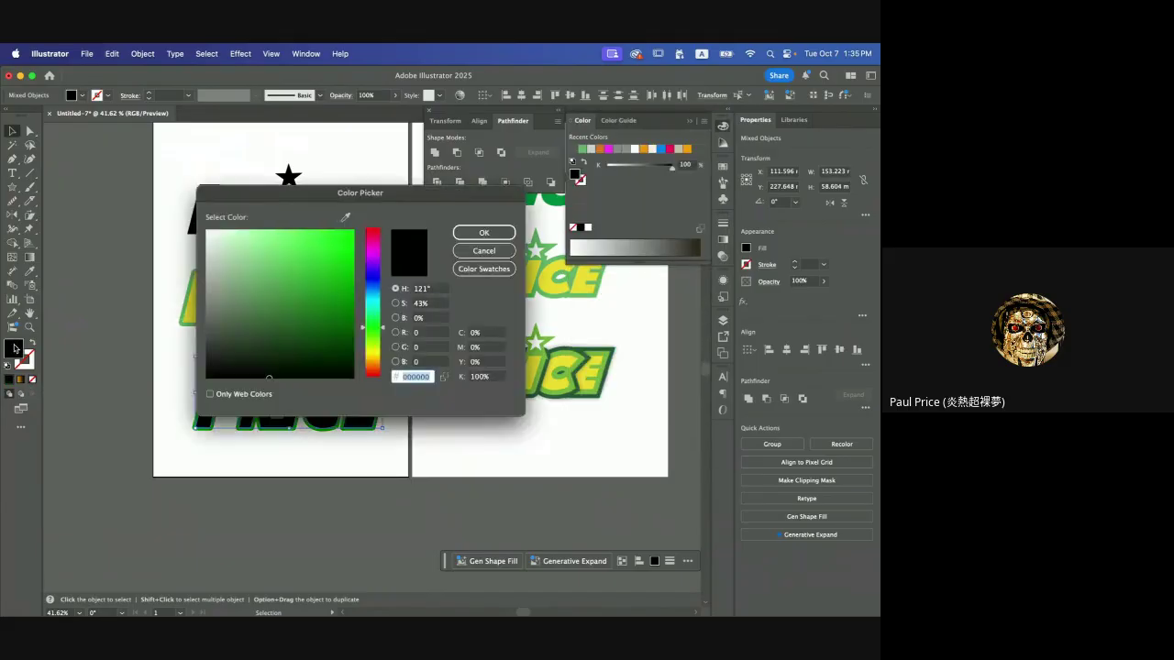
click(374, 354)
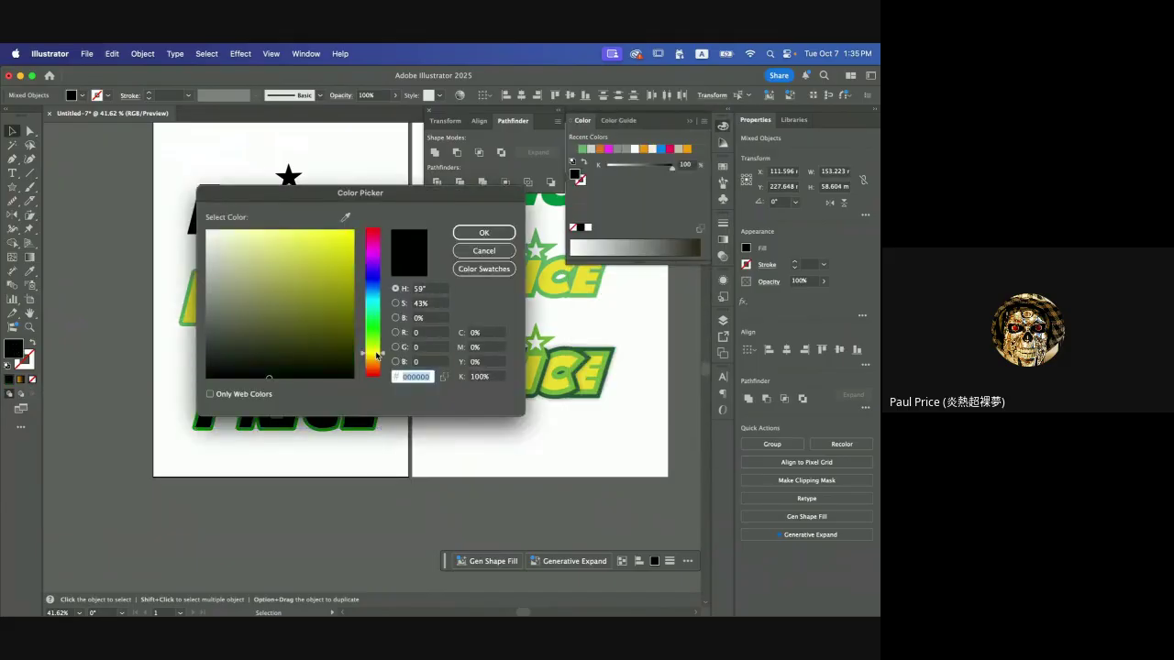
click(477, 235)
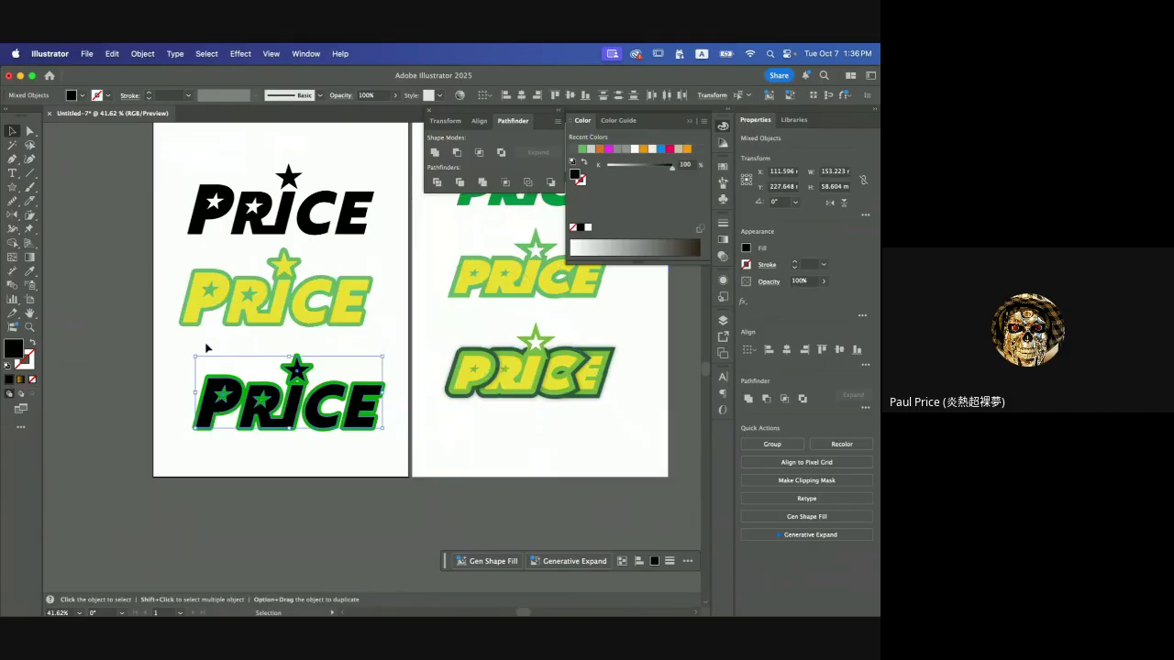
- Fill the strokeless front copy with yellow #e5e541, switching its color mode from Grayscale to RGB
double_click(15, 348)
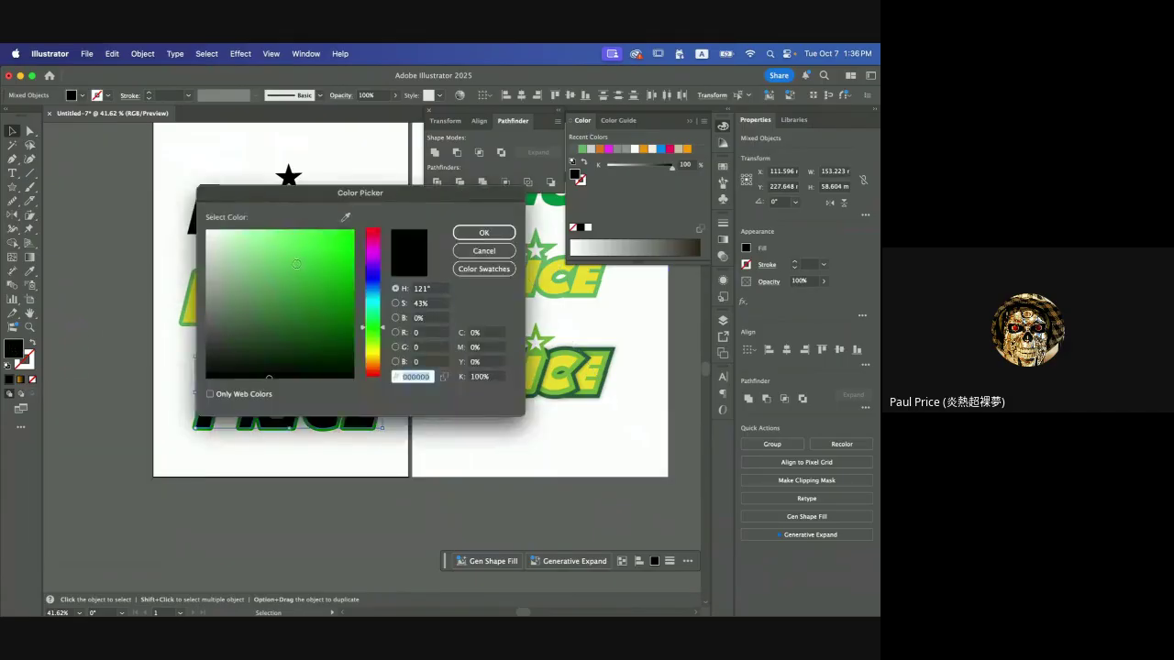
drag(372, 349, 372, 353)
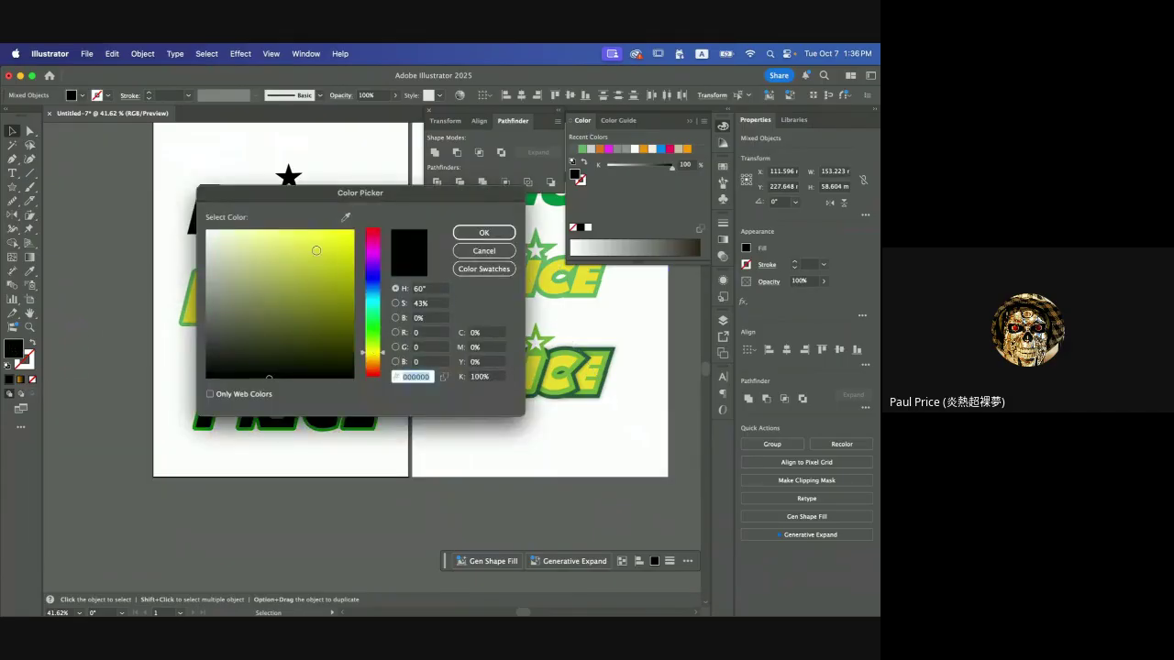
click(316, 249)
click(490, 233)
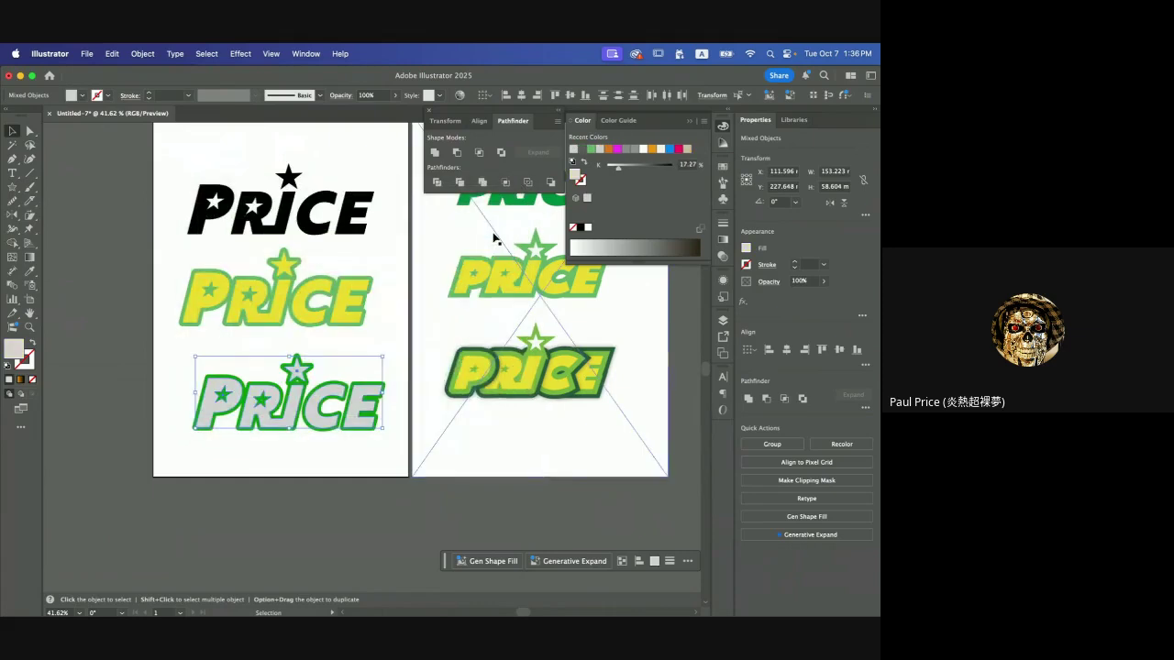
click(704, 121)
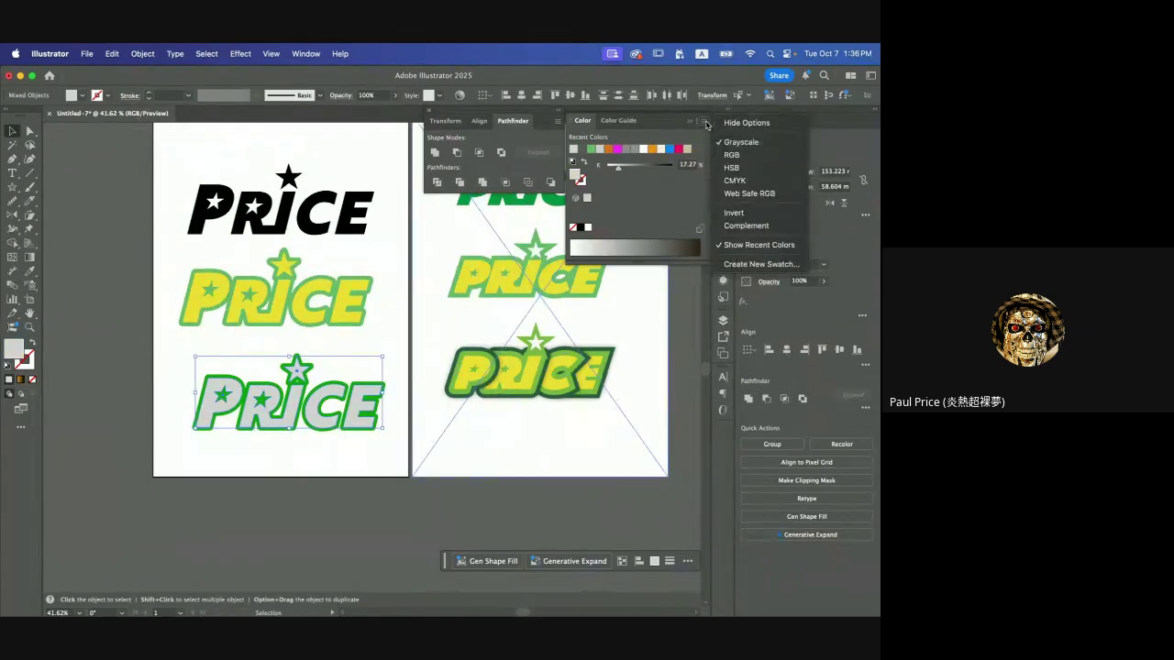
click(731, 154)
key(super+z)
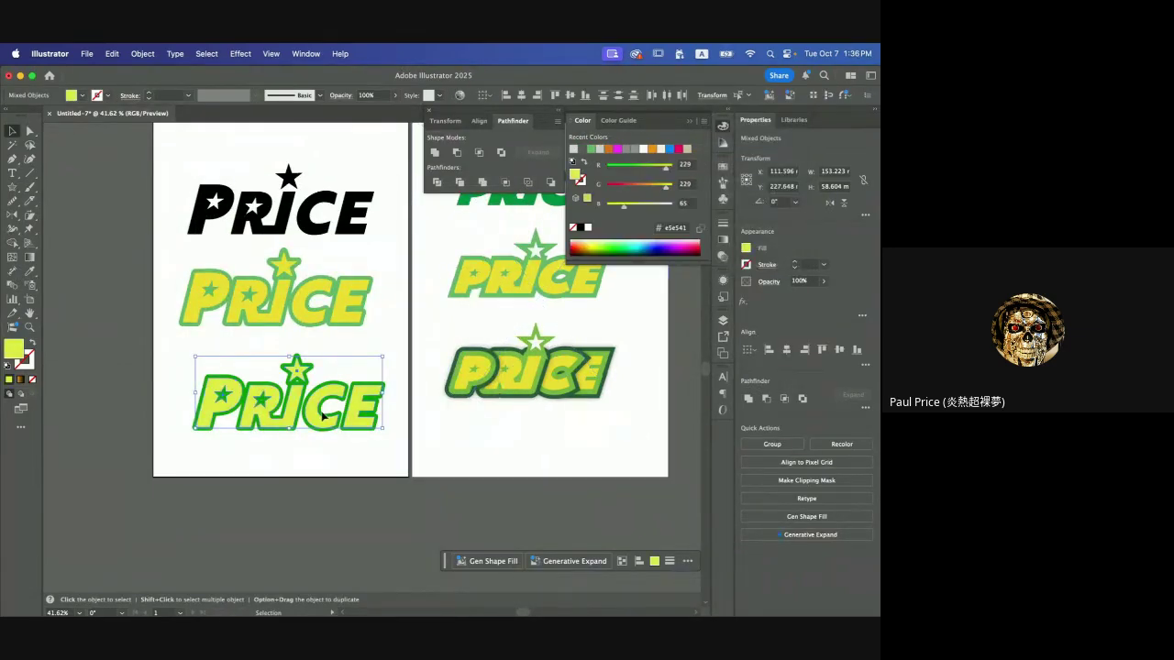
- Move the letter P, both yellow face and green-outlined backing, up and away from the rest of the lower wordmark
scroll(323, 415, up, 6)
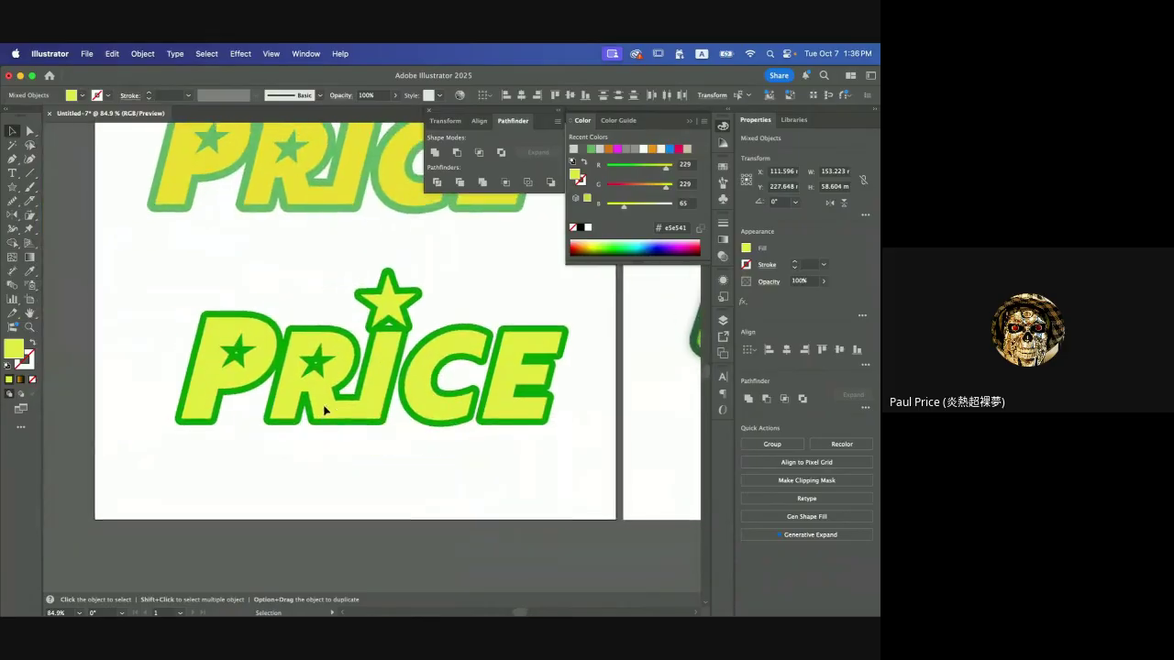
click(285, 259)
click(248, 328)
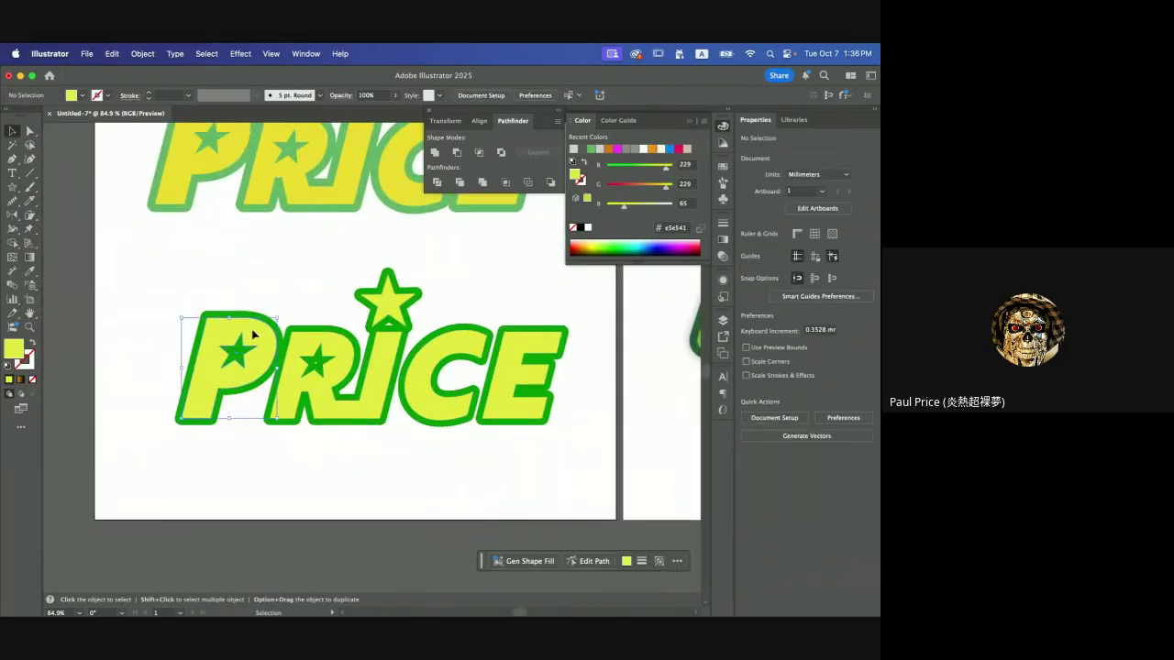
drag(247, 328, 181, 284)
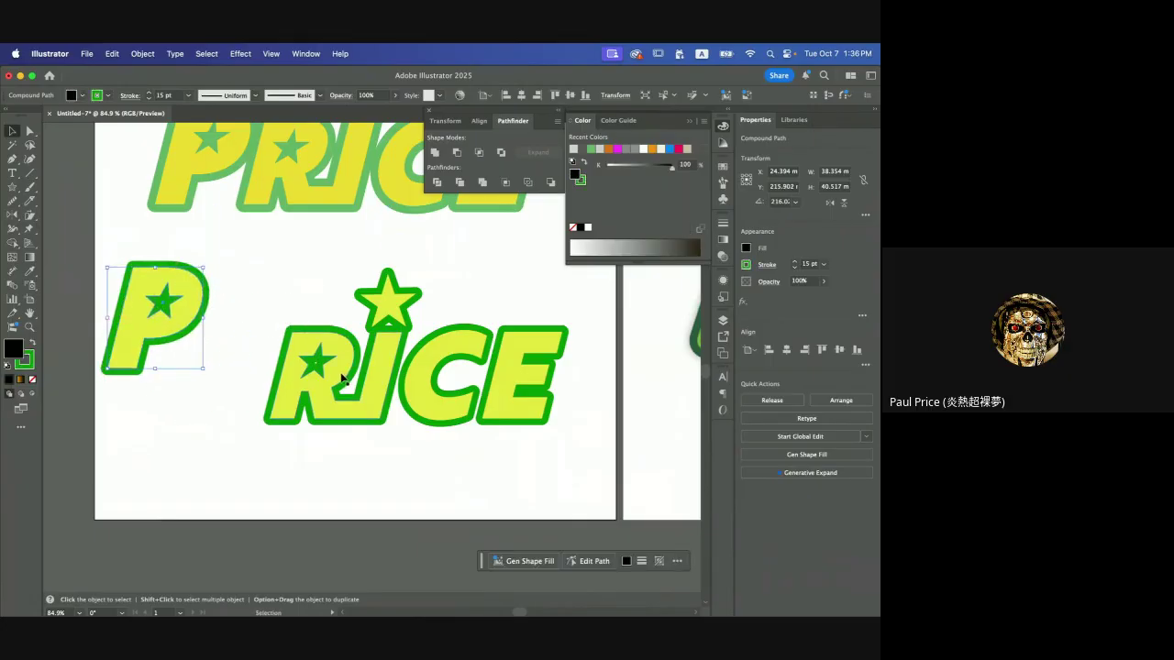
- Move the yellow face and green backing of the joined R and I up and left, then shift the yellow star and C
drag(341, 376, 297, 346)
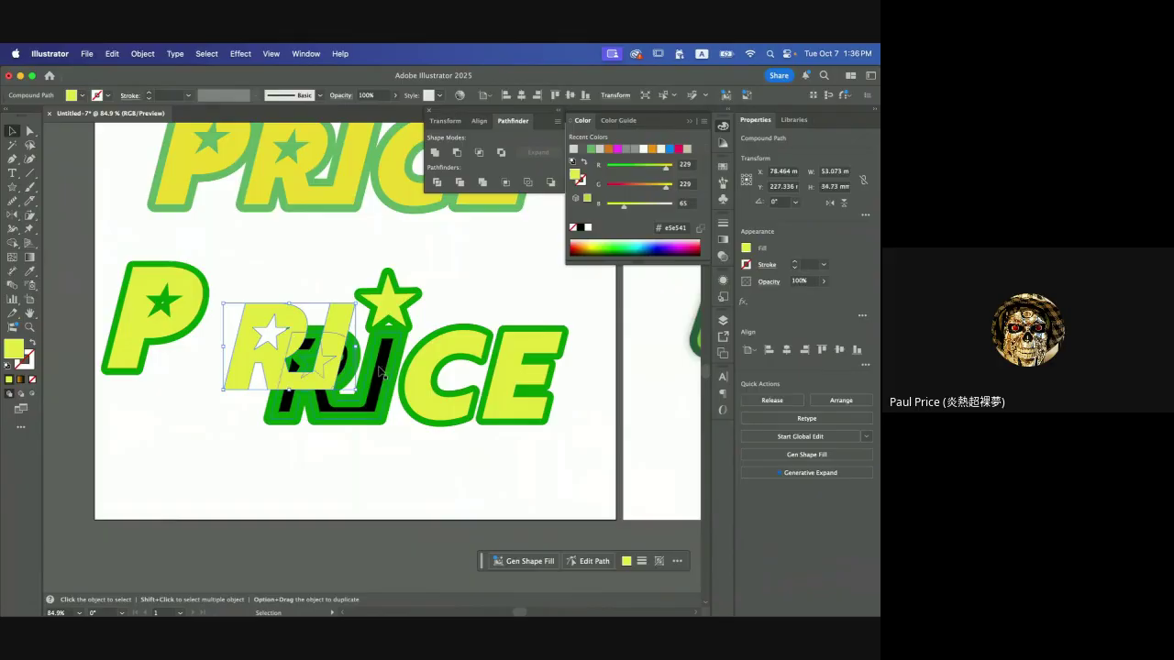
mouse_move(379, 371)
mouse_down()
mouse_move(340, 338)
mouse_move(333, 345)
mouse_up()
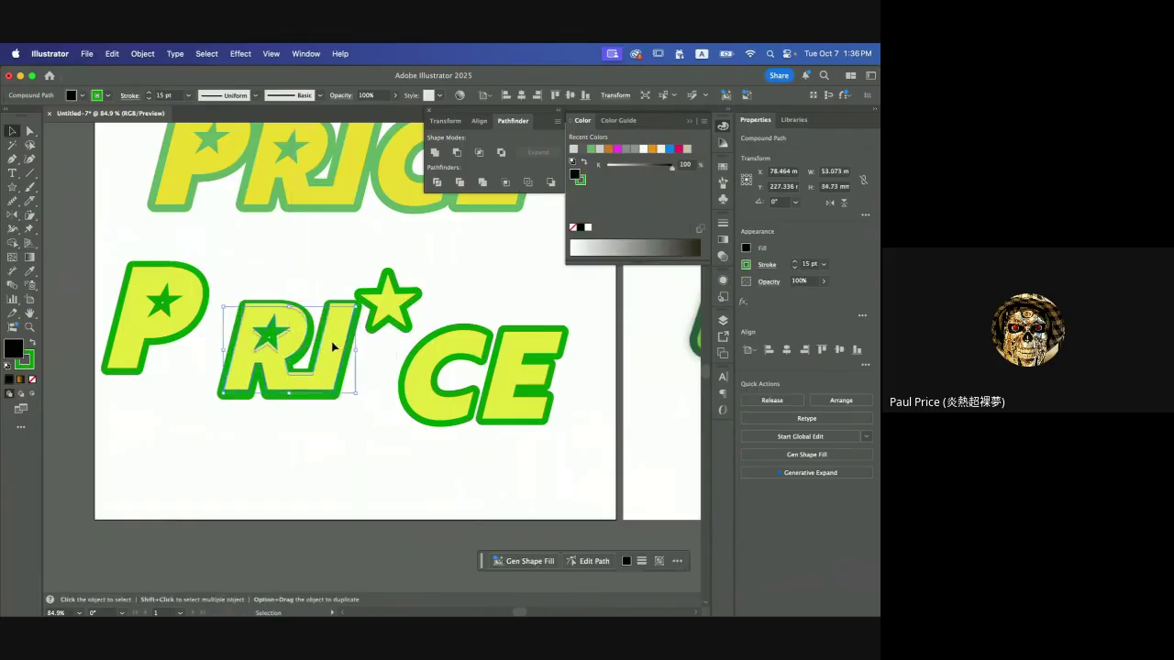
mouse_move(388, 303)
mouse_down()
mouse_move(386, 288)
mouse_move(388, 301)
mouse_up()
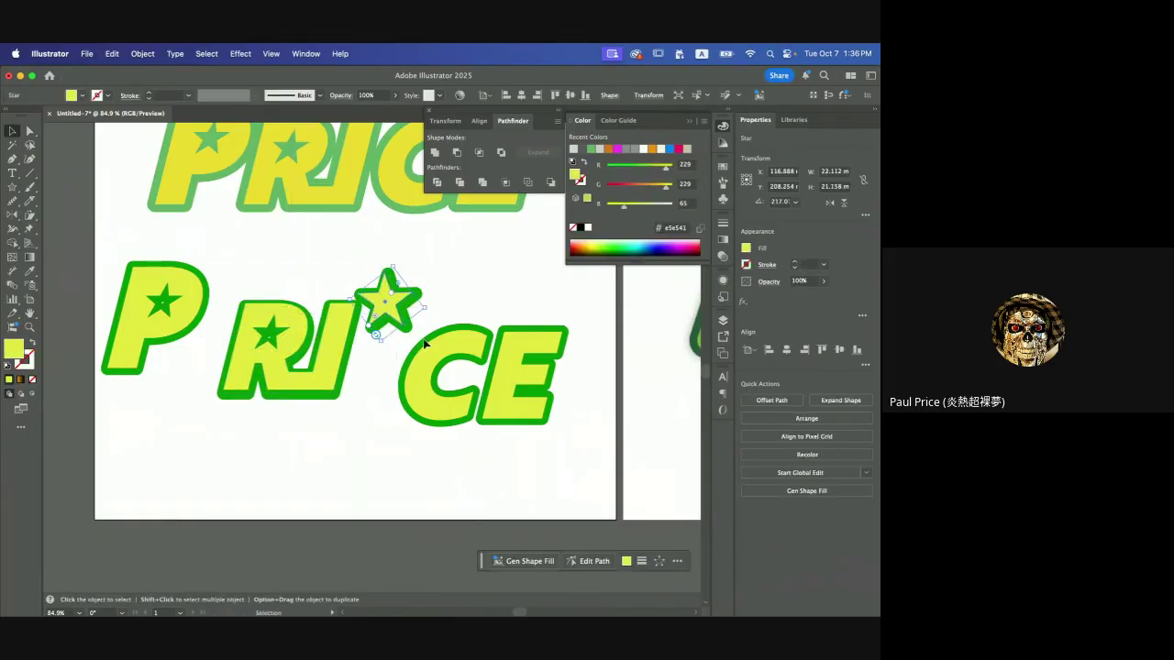
mouse_move(425, 344)
mouse_down()
mouse_move(434, 318)
mouse_move(440, 341)
mouse_move(425, 349)
mouse_up()
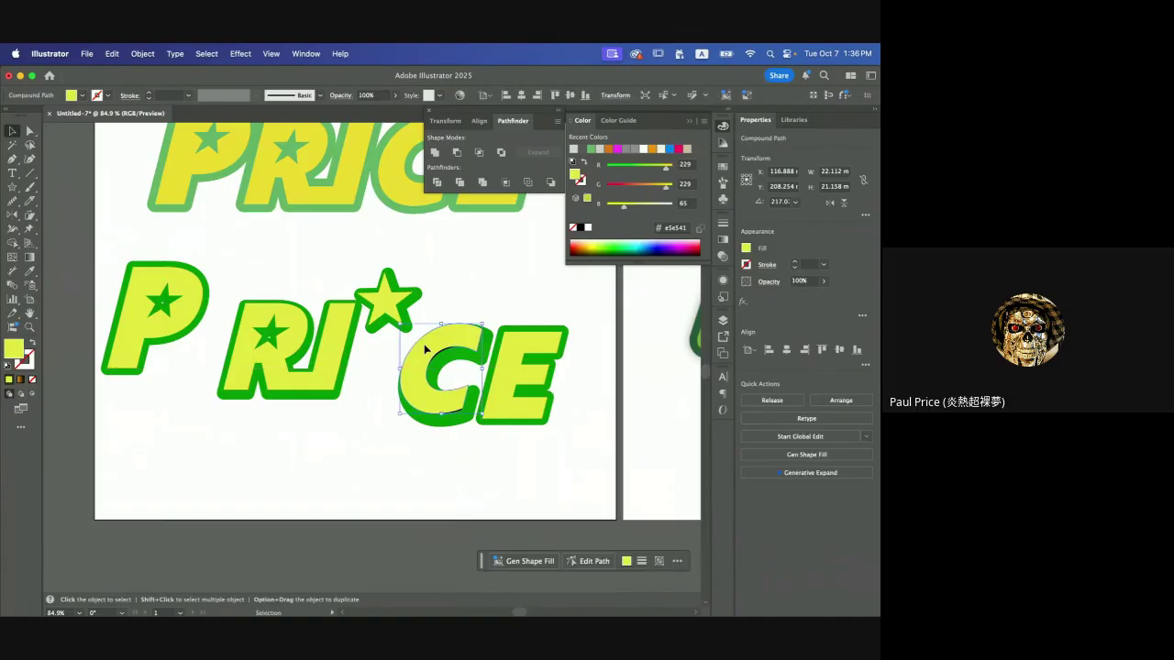
- Undo all the letter moves in the lower wordmark, including those of the P's yellow face and green backing
key(super+z)
key(super+z)
key(super+z)
key(super+z)
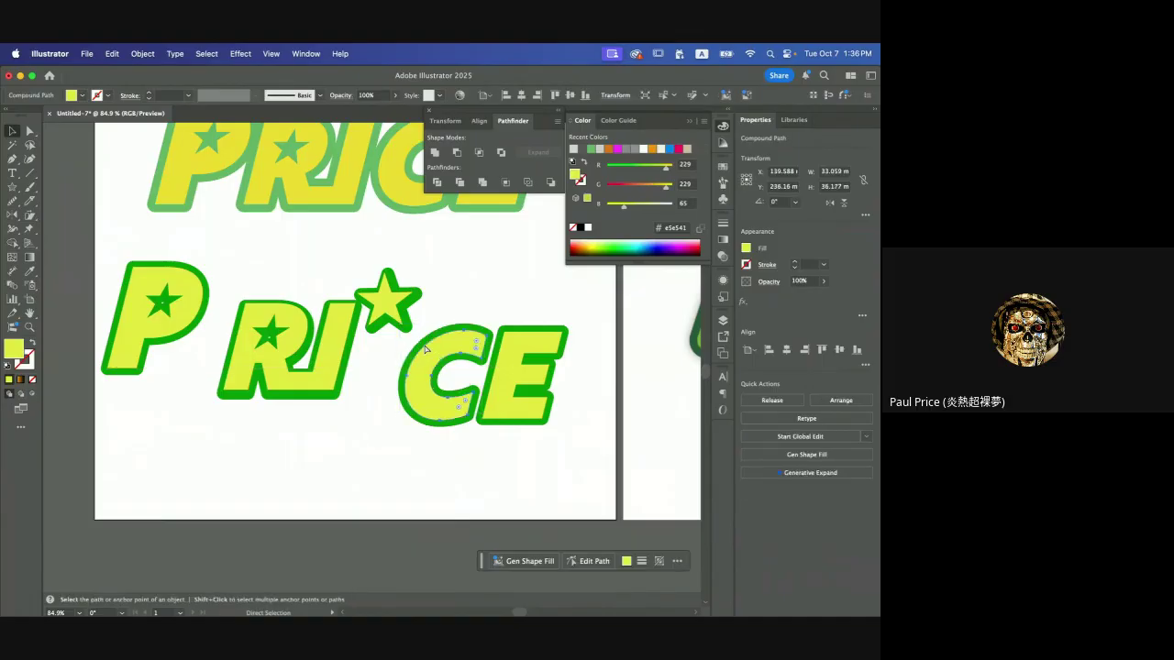
key(super+z)
key(super+z)
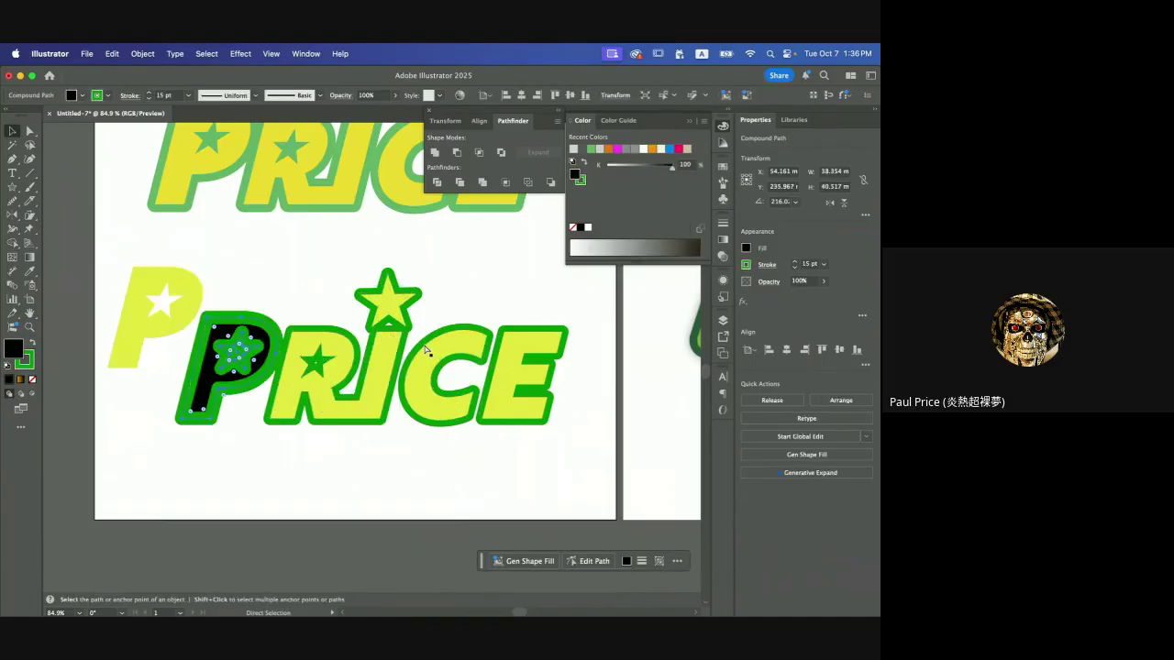
key(v)
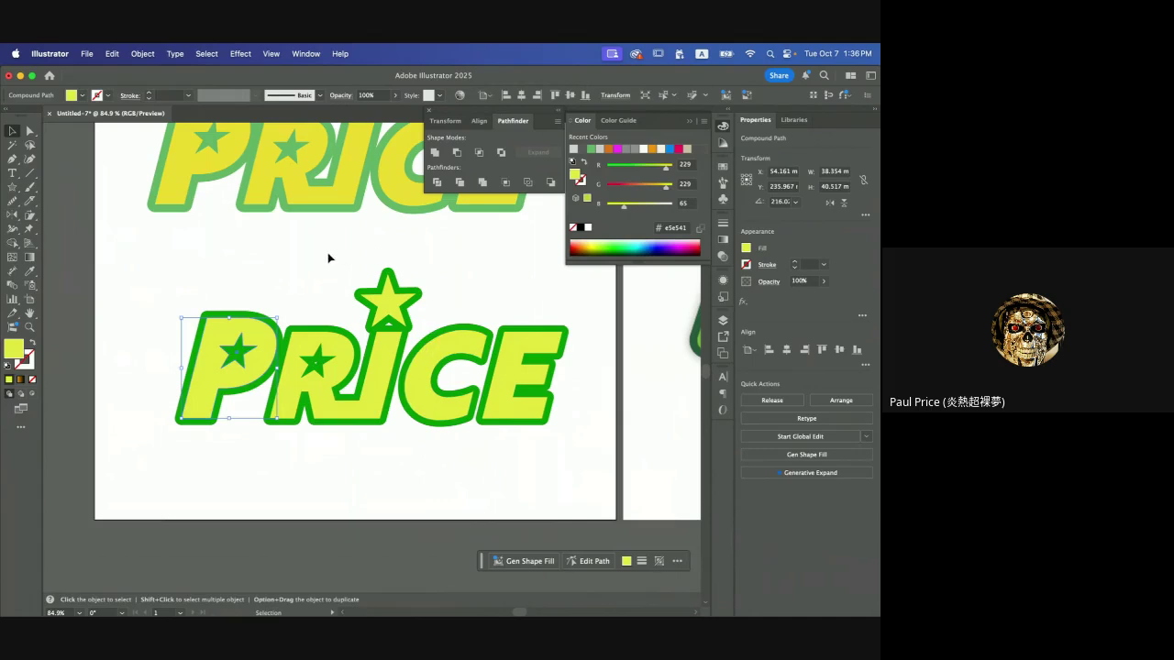
- Move the complete lower wordmark, faces and green backing together, up and left to sit just beneath the light-green-outlined version
scroll(328, 258, up, 4)
scroll(328, 258, right, 2)
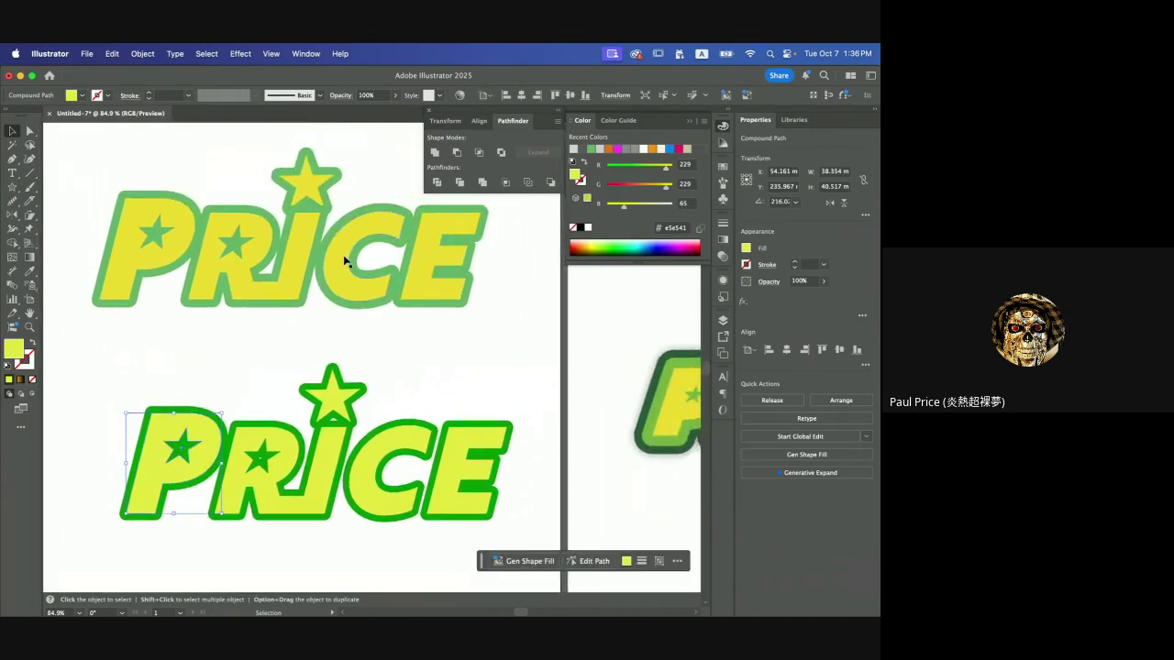
click(344, 261)
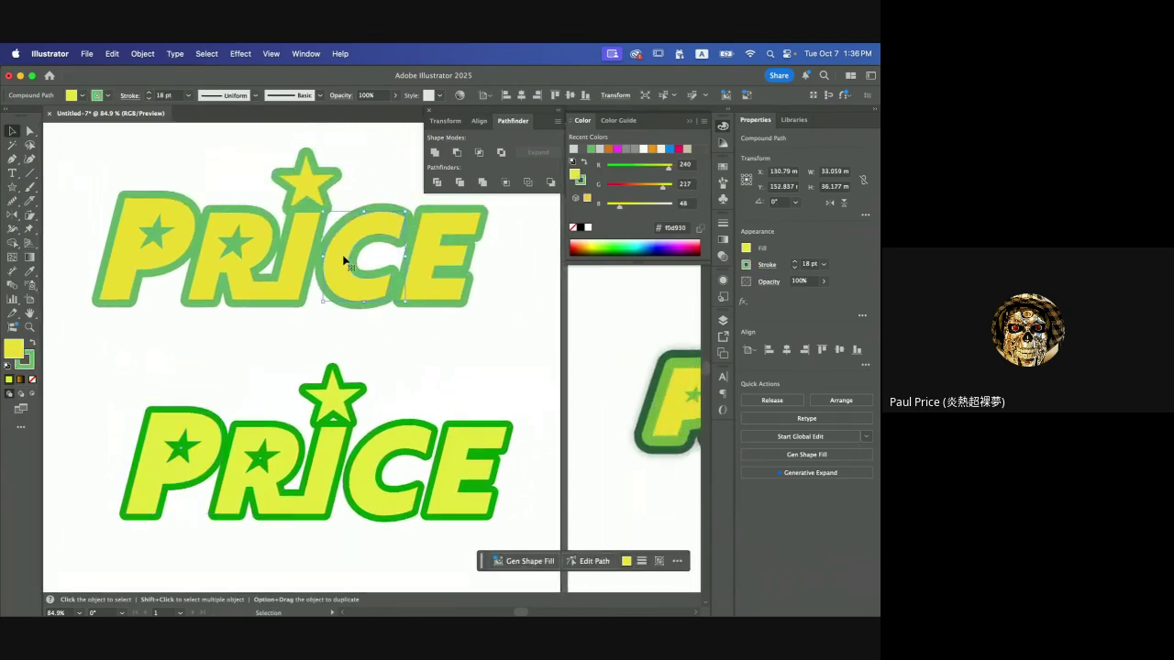
scroll(344, 261, down, 5)
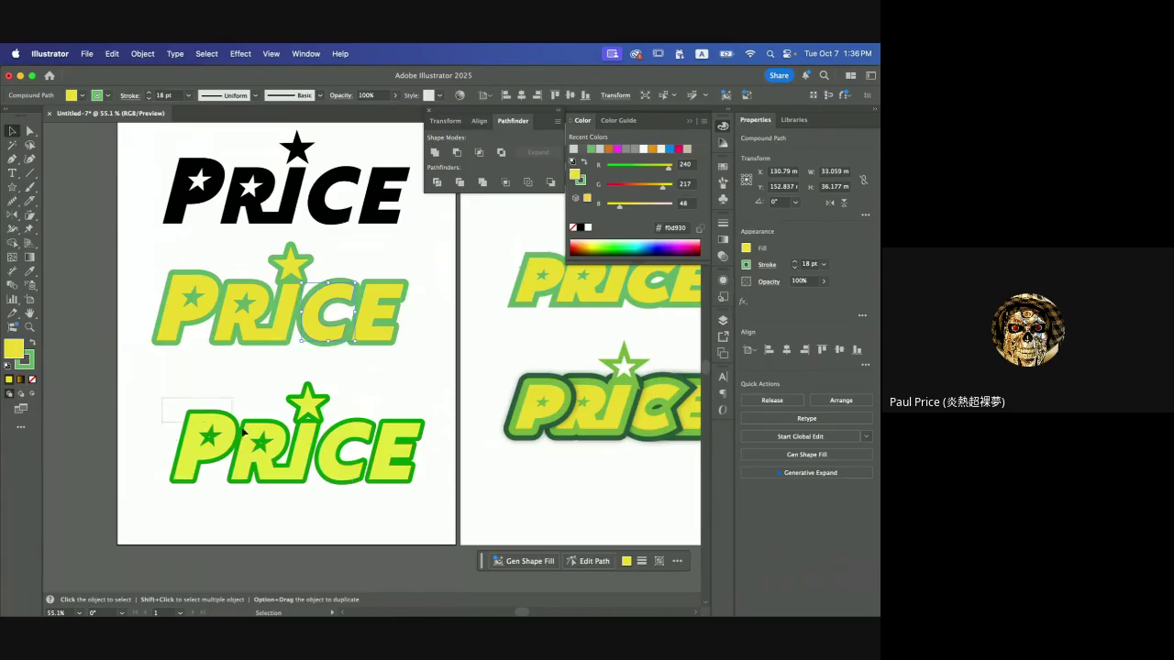
drag(163, 402, 442, 506)
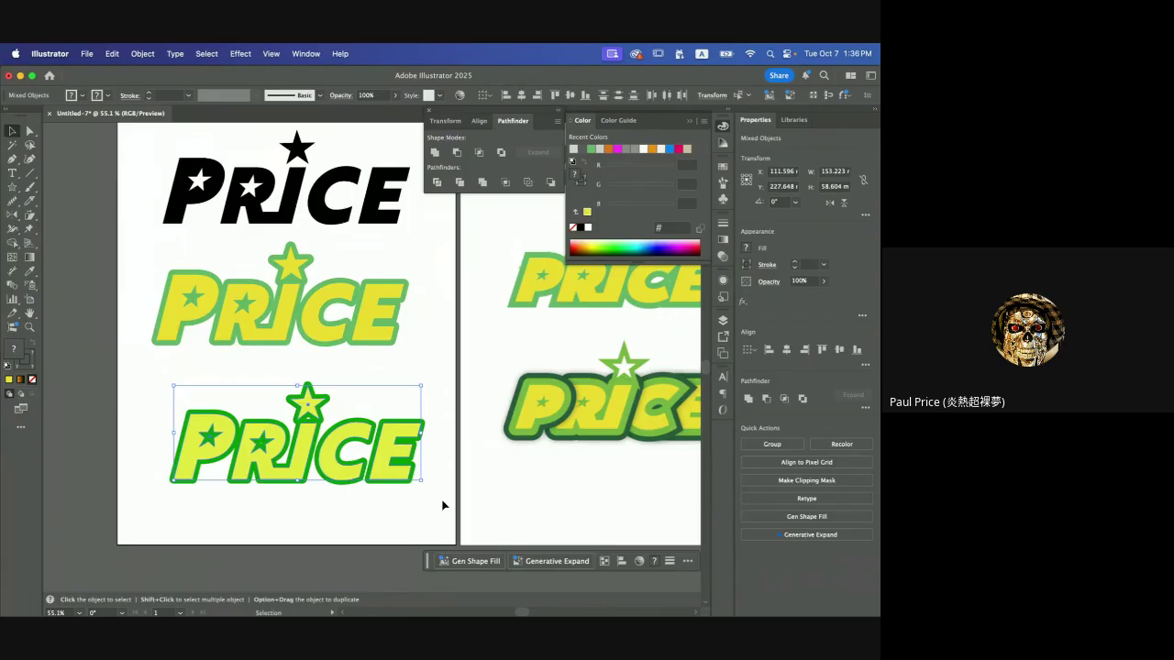
drag(337, 458, 321, 431)
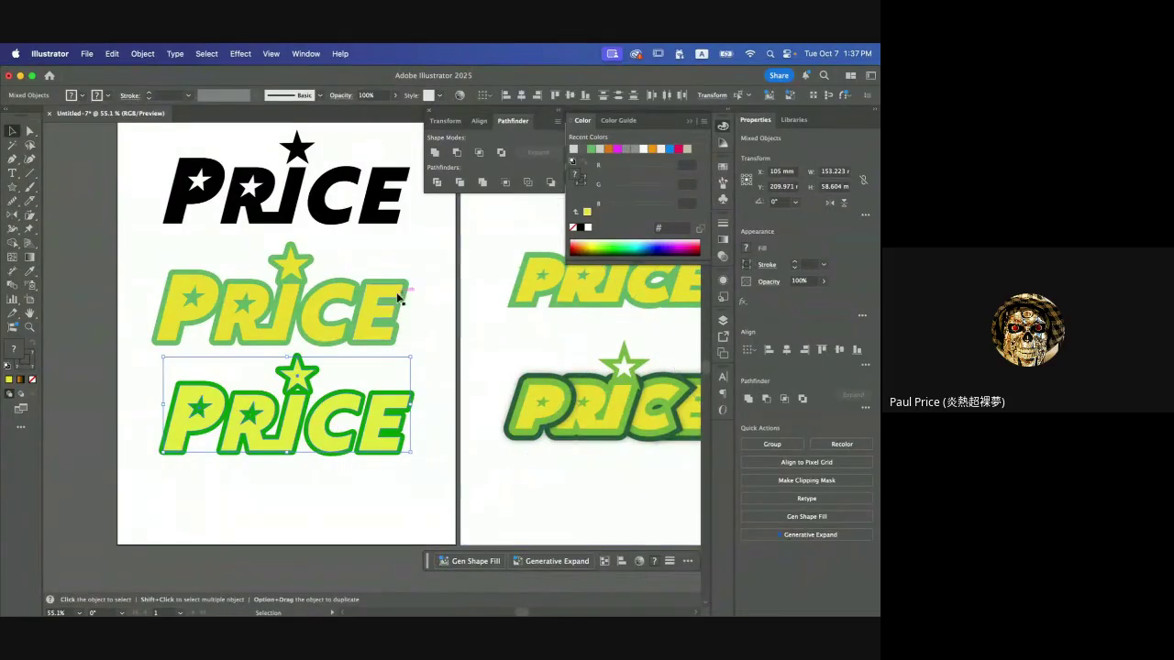
- Show the appearance attributes of the letter E in the light-green-outlined wordmark
click(398, 297)
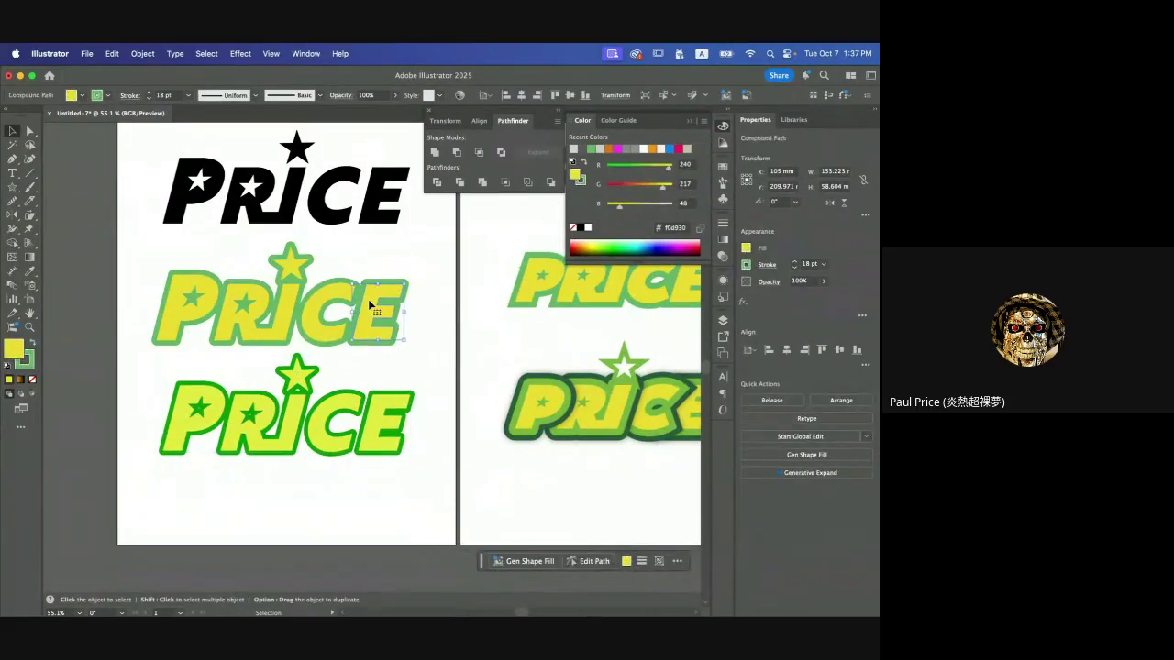
click(723, 281)
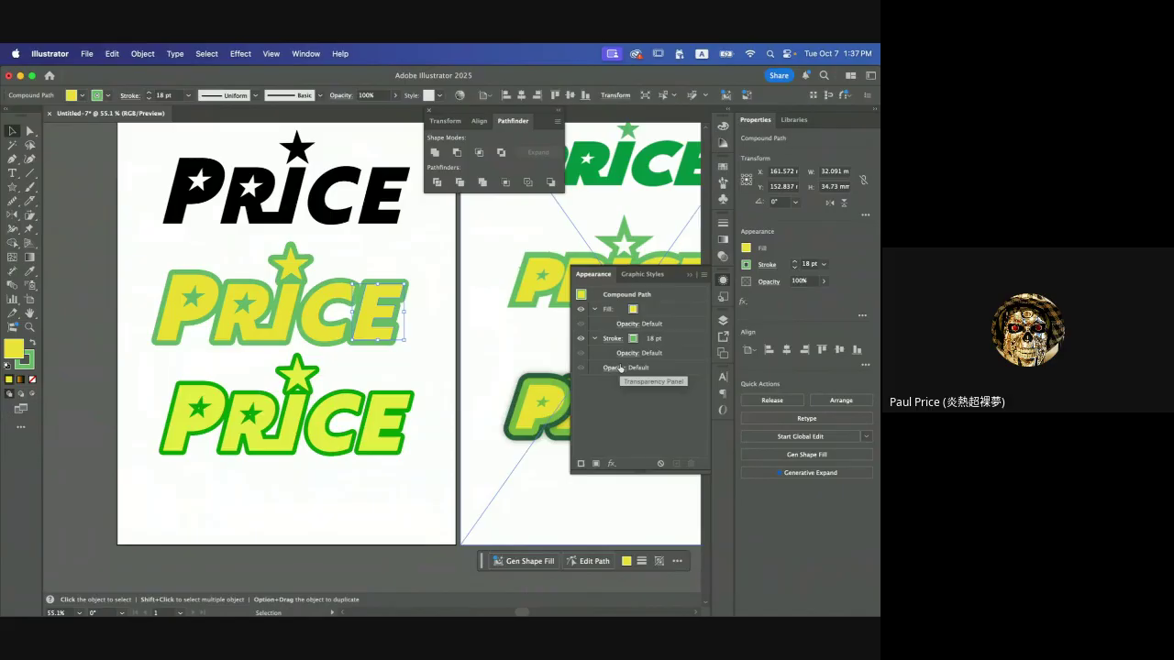
scroll(412, 367, down, 2)
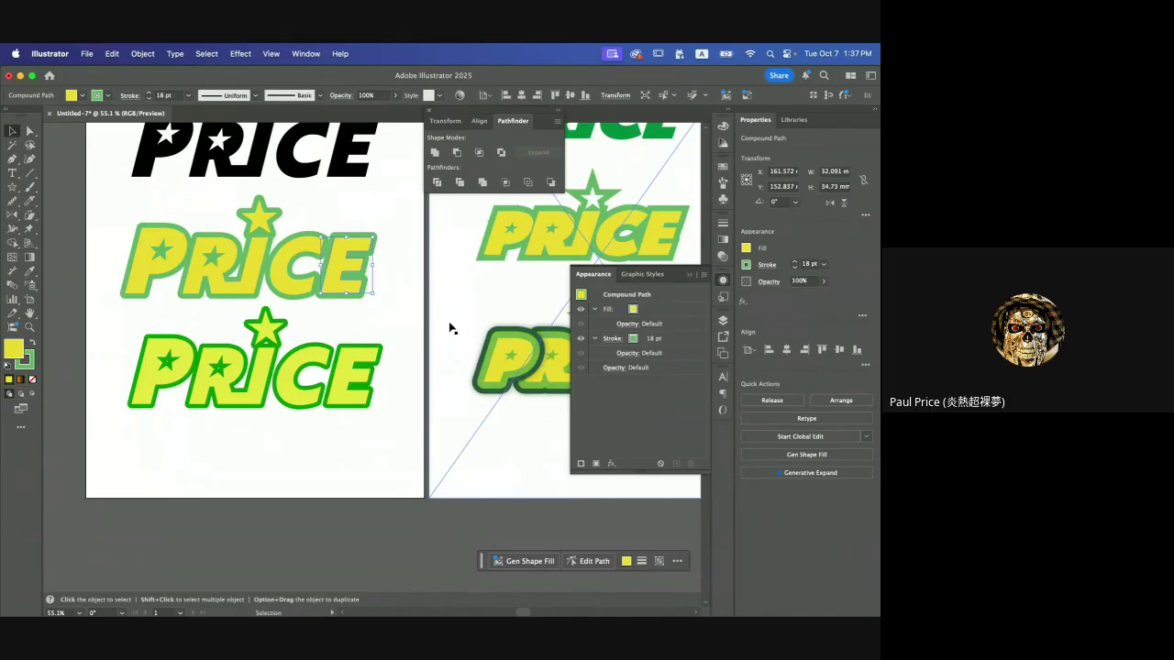
- Move the complete bright-green-outlined wordmark off the artboard to its left side, level with the light-green-outlined version
scroll(450, 327, left, 4)
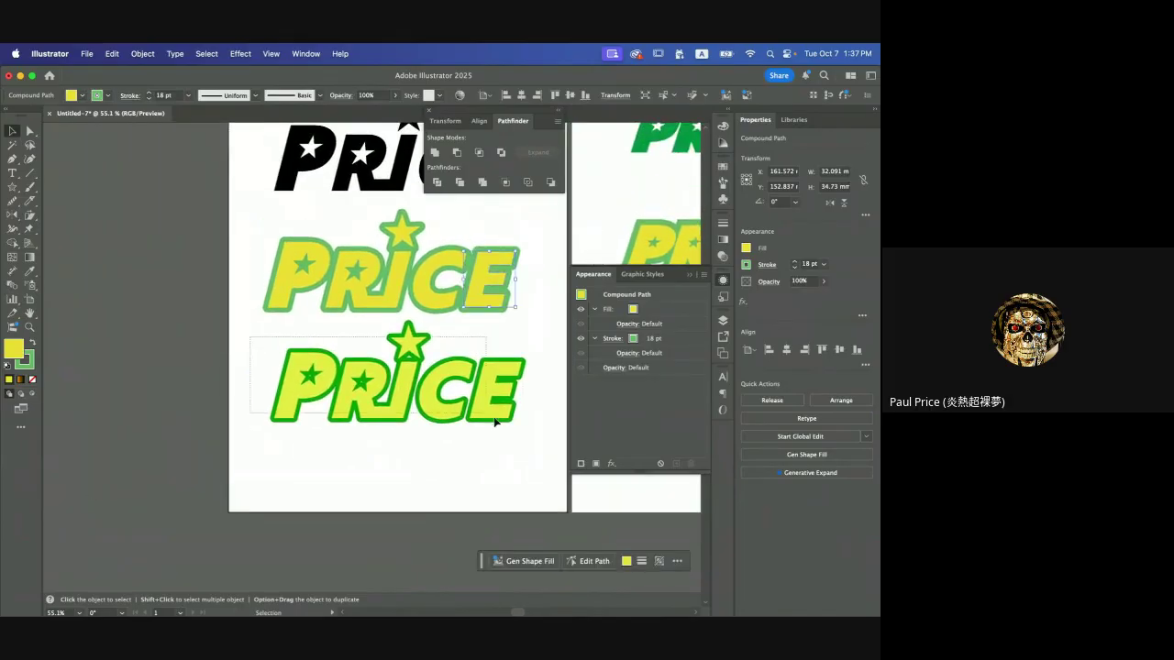
click(495, 422)
drag(499, 398, 174, 277)
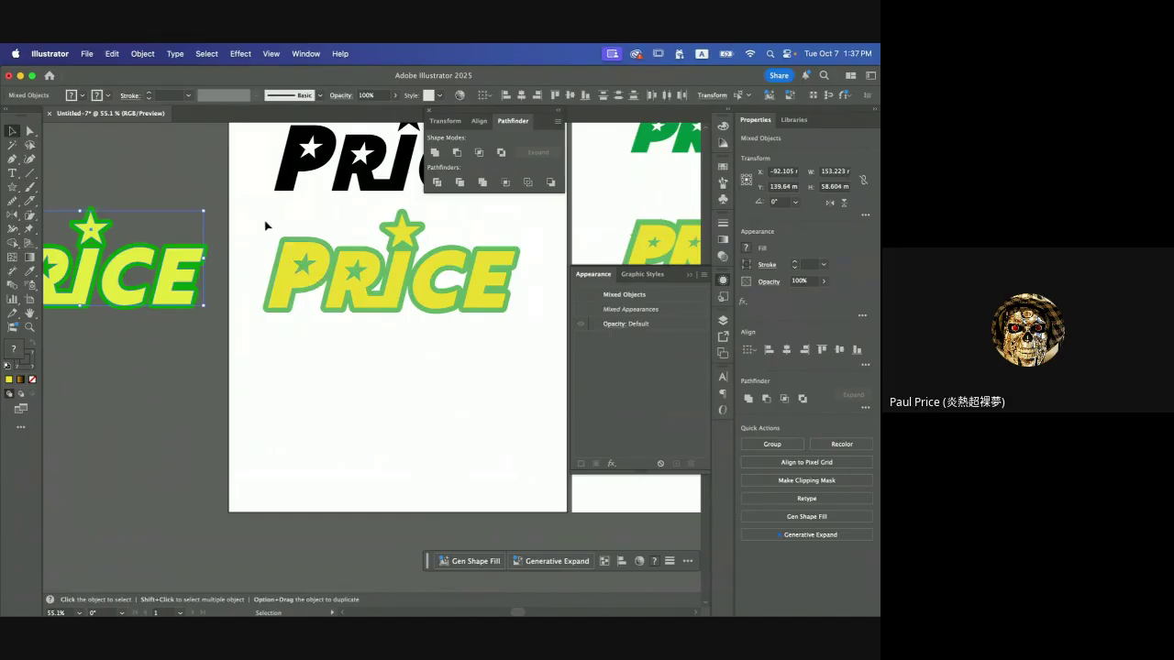
- Duplicate the light-green-outlined wordmark with its star and place the copy directly below the original on the artboard
mouse_move(265, 226)
mouse_down()
mouse_move(505, 314)
mouse_move(535, 339)
mouse_up()
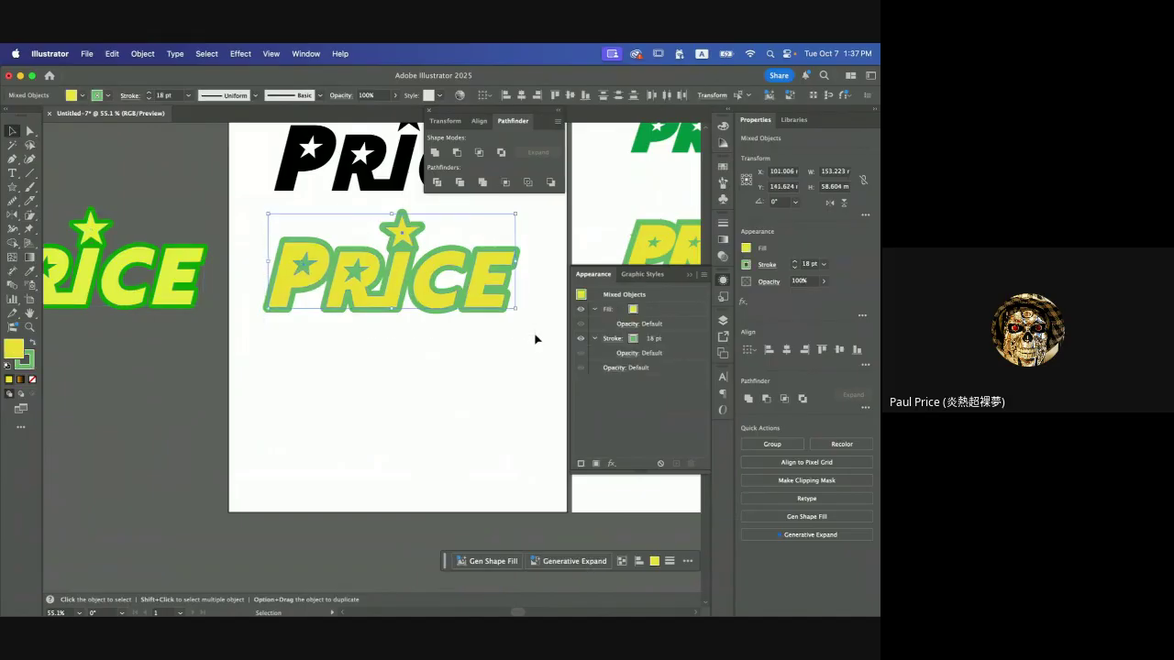
drag(441, 310, 422, 408)
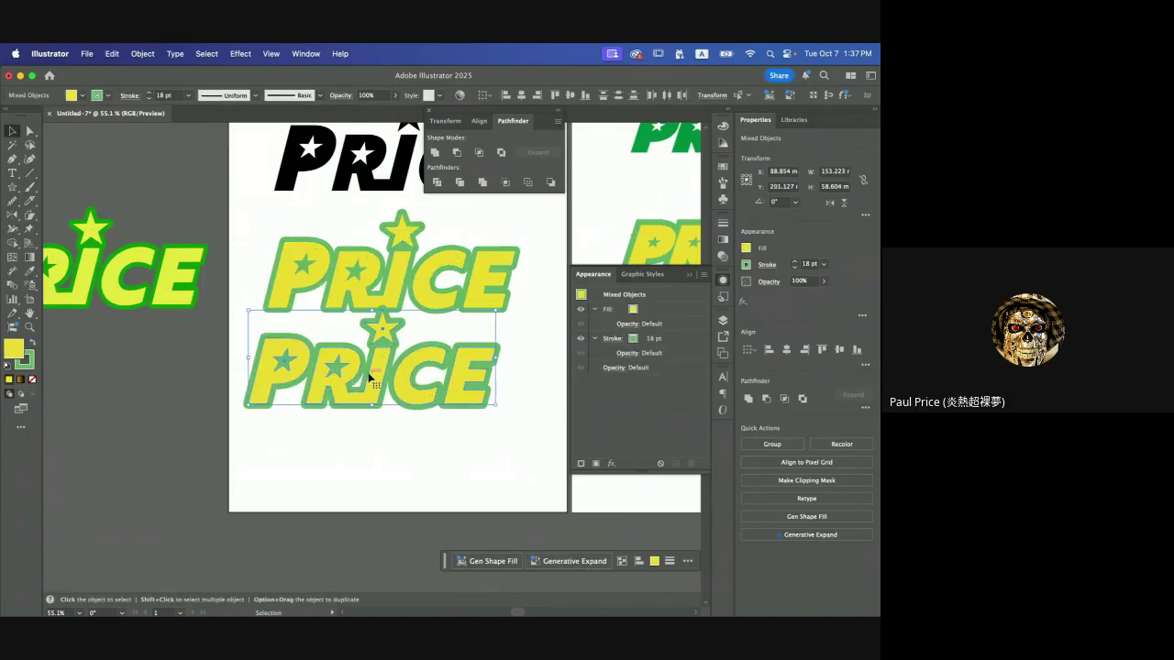
drag(369, 378, 394, 414)
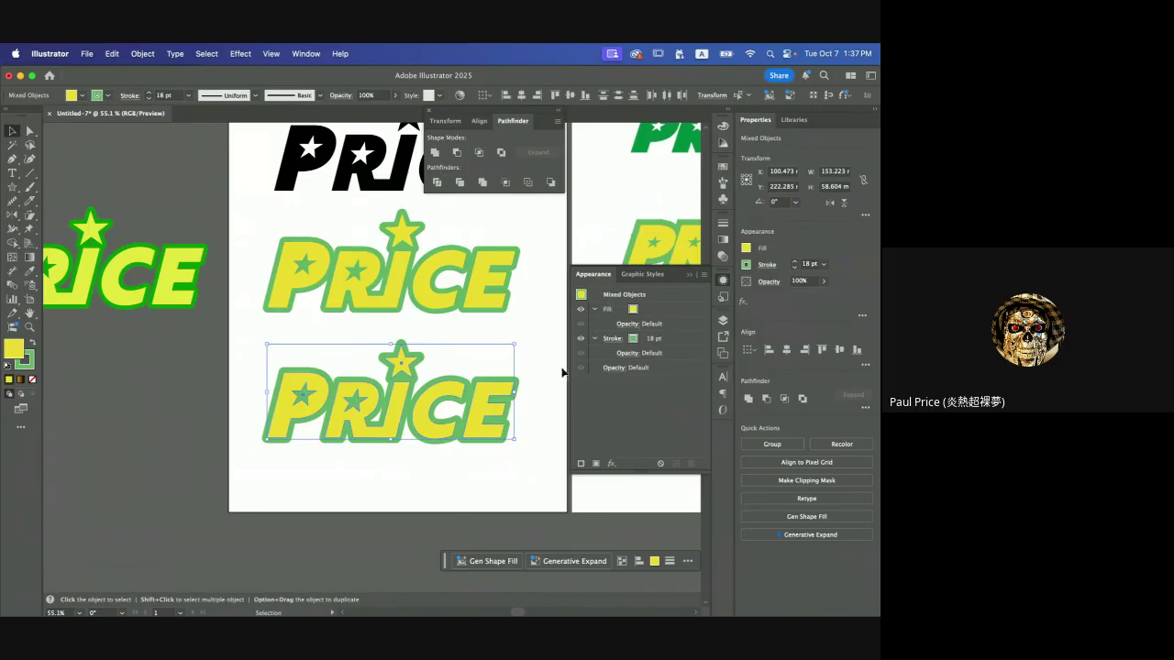
- Duplicate the 18 pt light green stroke in the copied wordmark's appearance
click(675, 340)
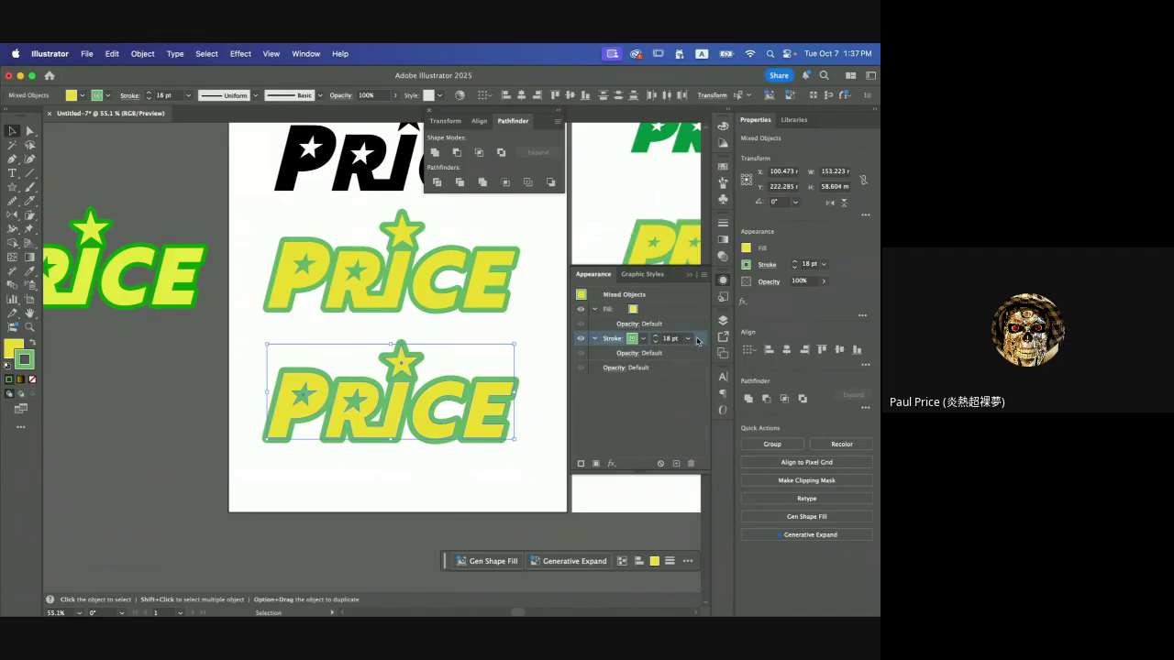
click(675, 464)
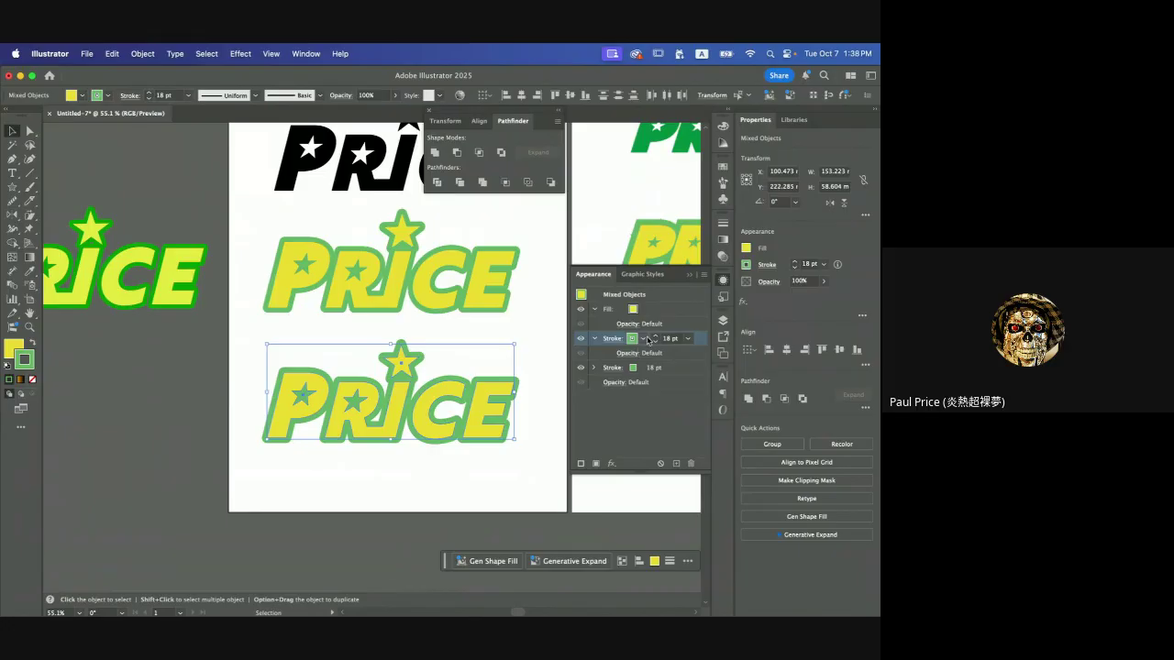
click(700, 368)
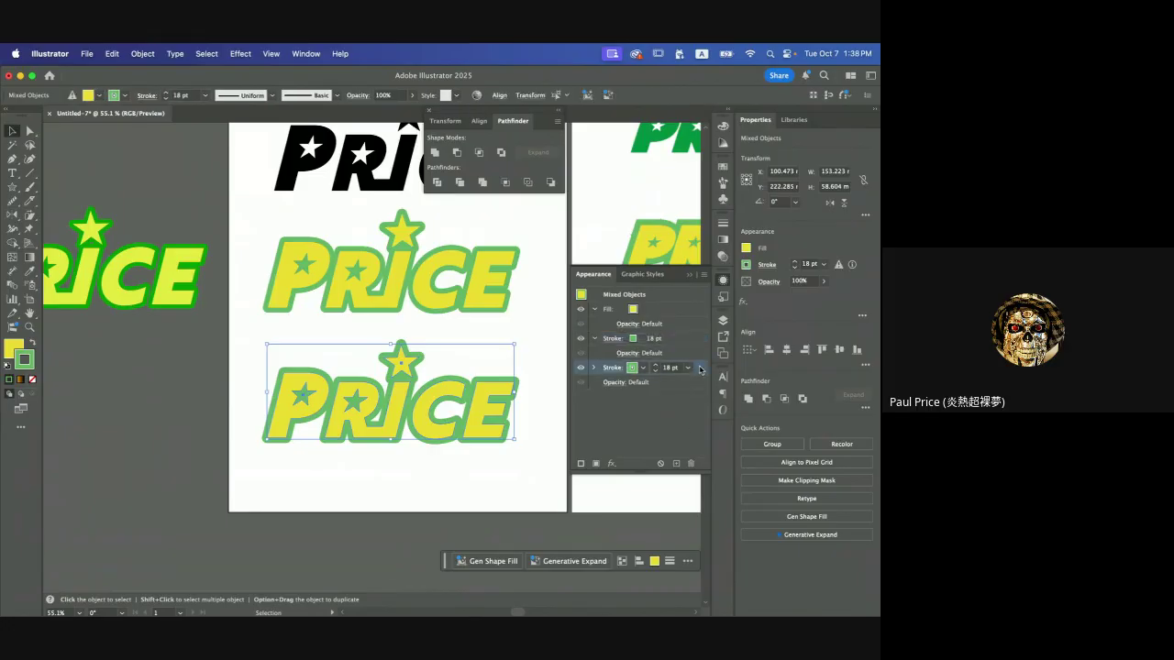
click(691, 340)
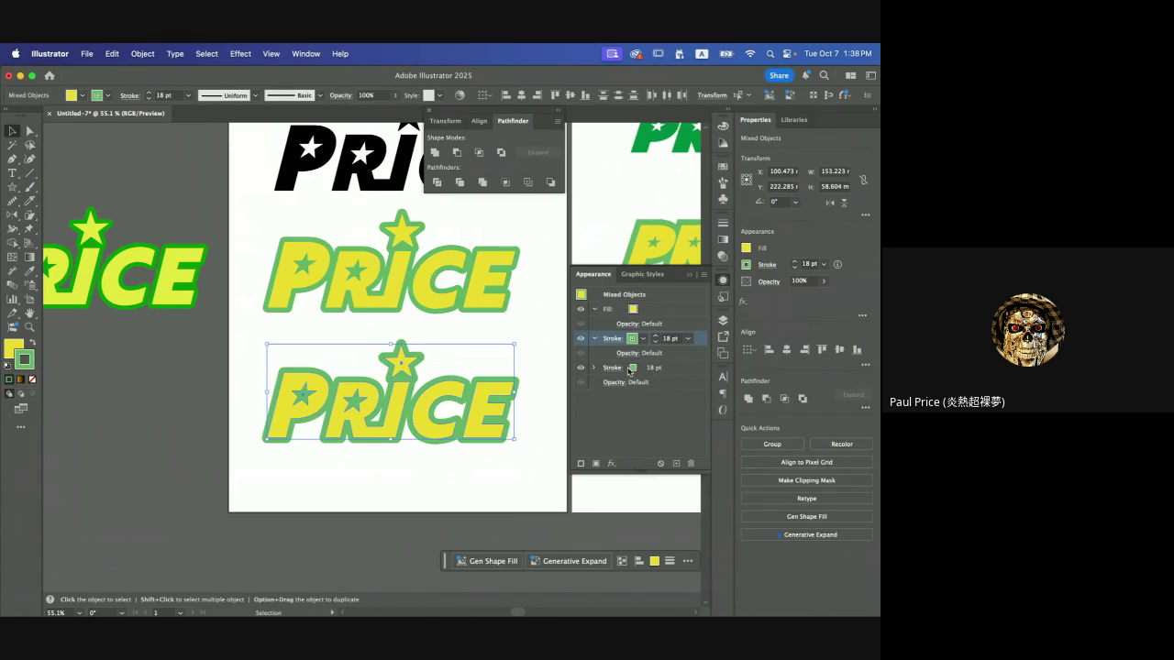
- Recolor the copied wordmark's bottommost stroke to a darker green swatch
click(667, 368)
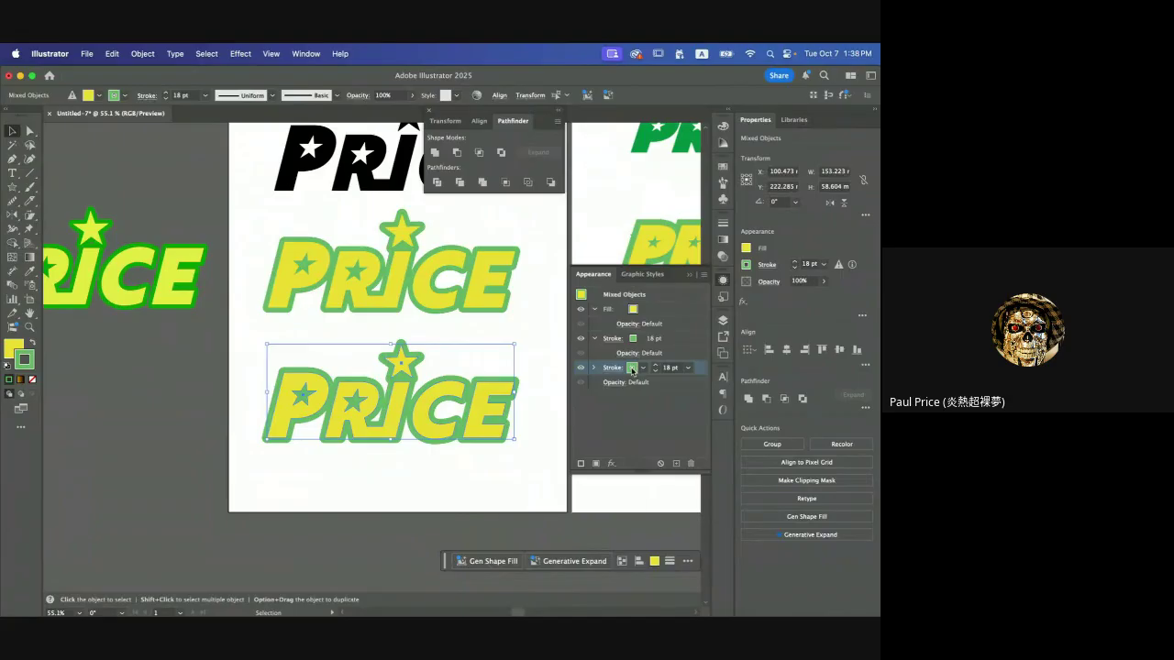
click(632, 368)
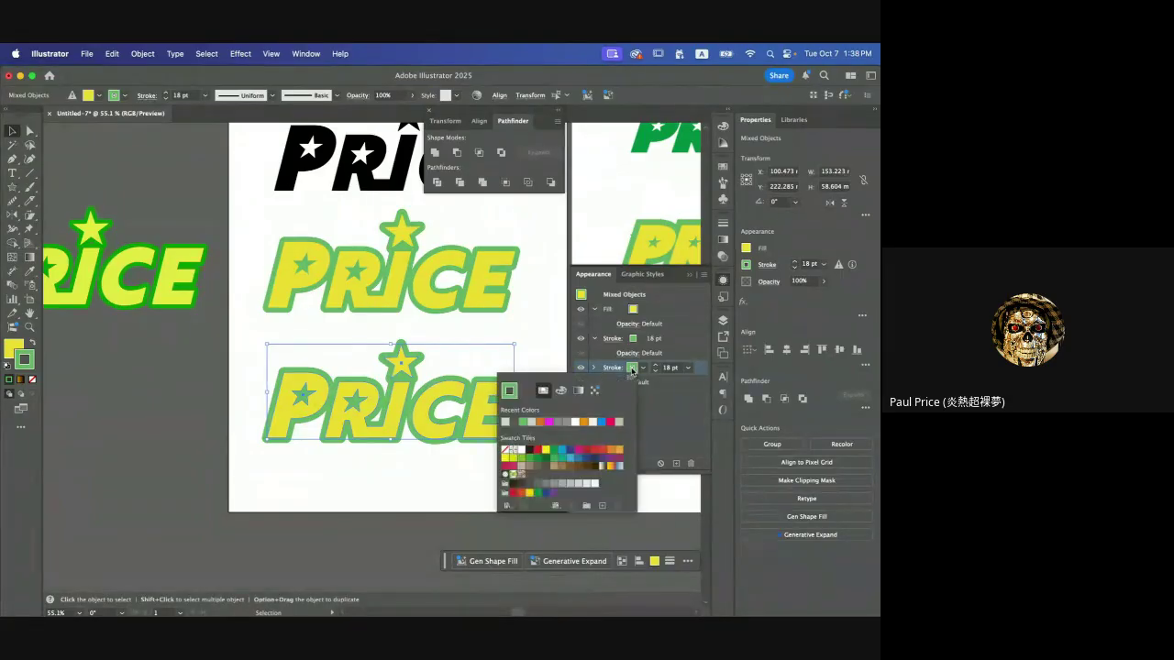
click(538, 462)
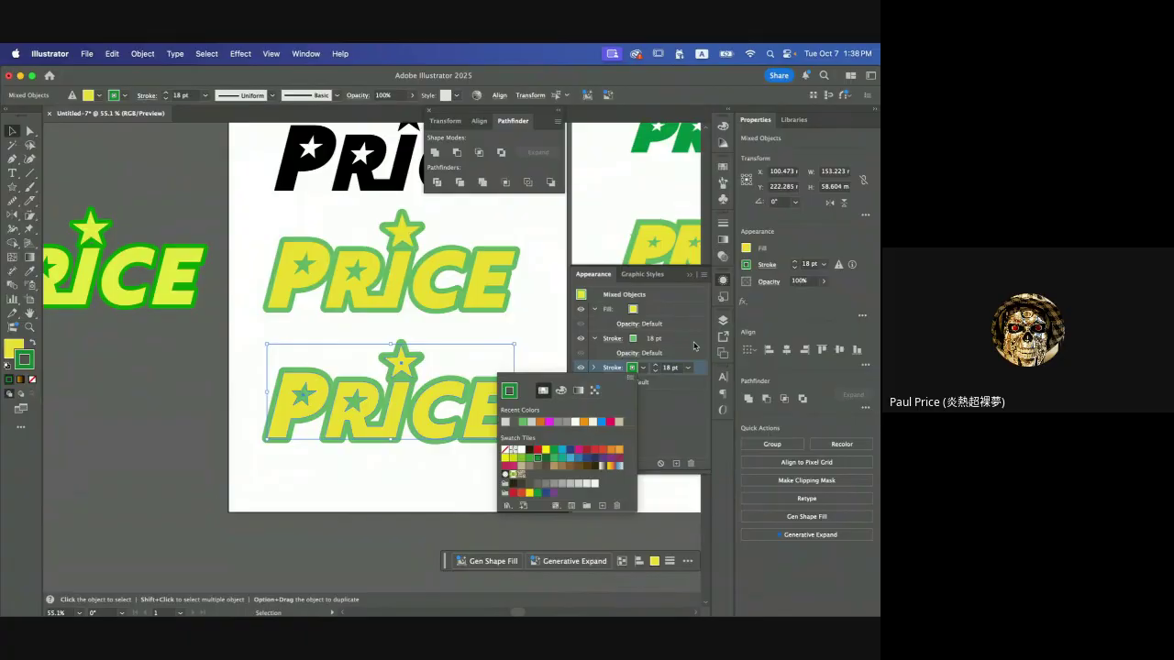
click(694, 346)
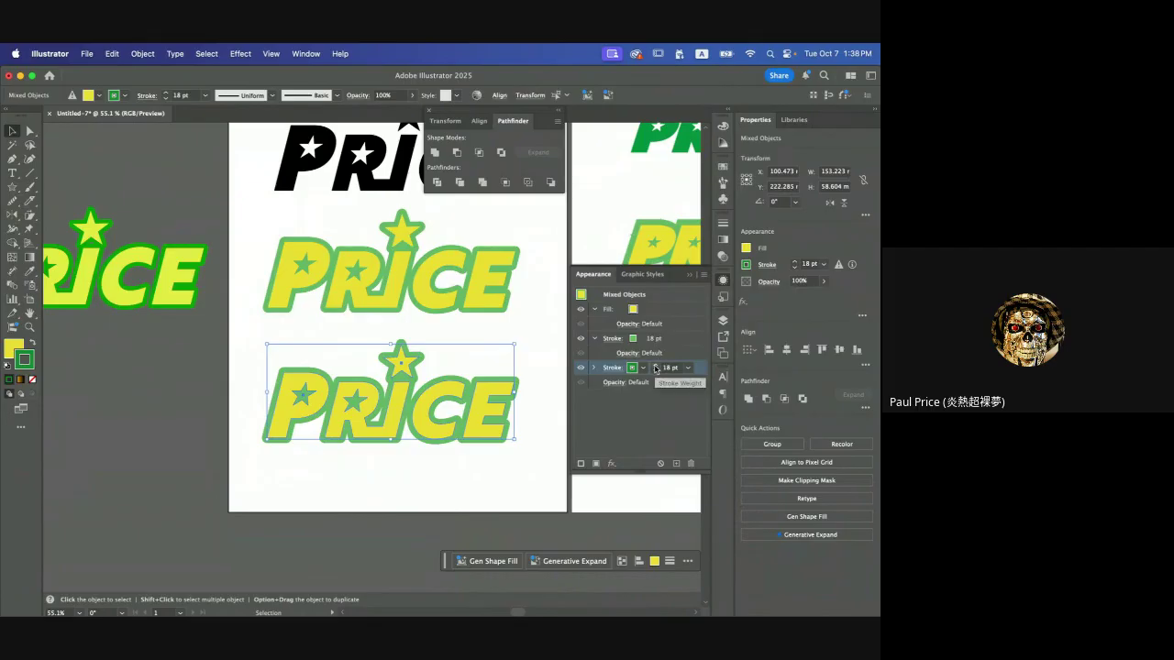
- Increase the weight of the copied wordmark's dark green bottom stroke to 40 pt
click(657, 365)
click(656, 364)
click(656, 365)
click(656, 365)
click(656, 365)
click(657, 365)
click(657, 365)
click(657, 365)
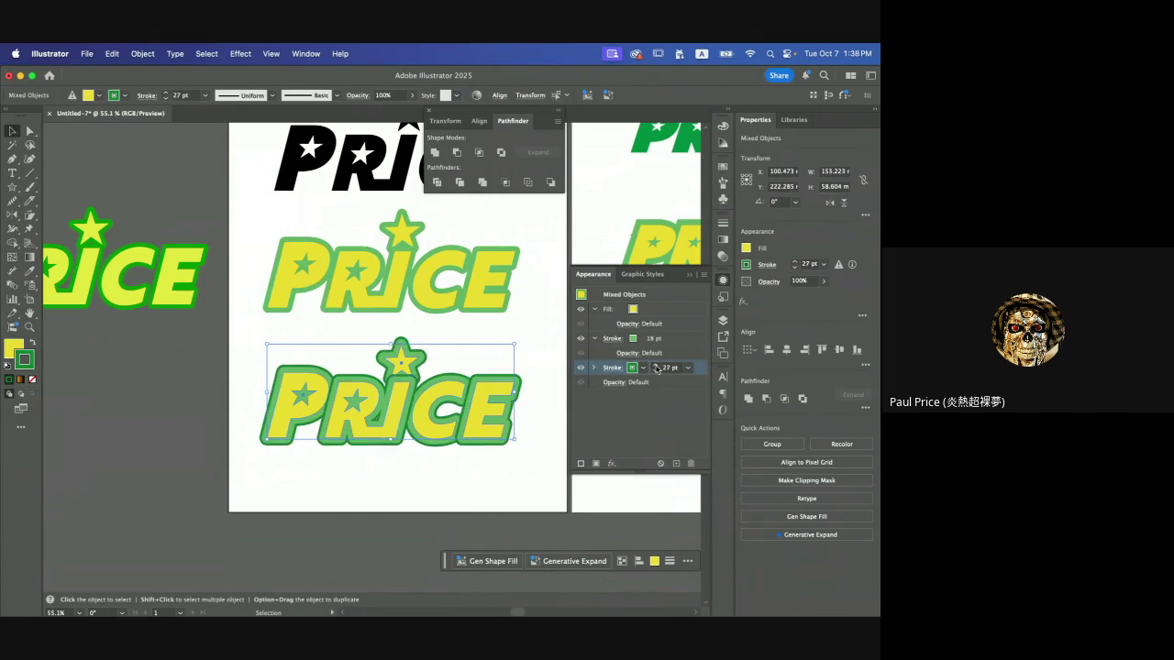
click(656, 365)
click(656, 365)
click(656, 365)
click(656, 365)
click(657, 365)
click(657, 365)
click(656, 366)
click(656, 366)
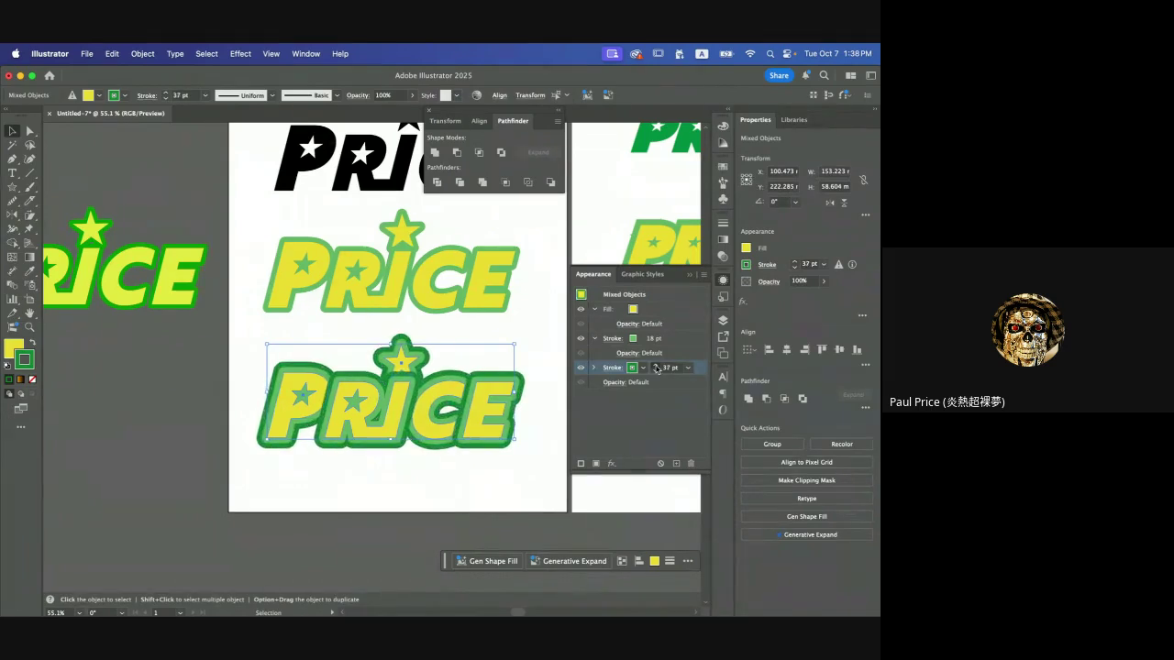
click(656, 366)
click(656, 366)
click(656, 366)
click(657, 366)
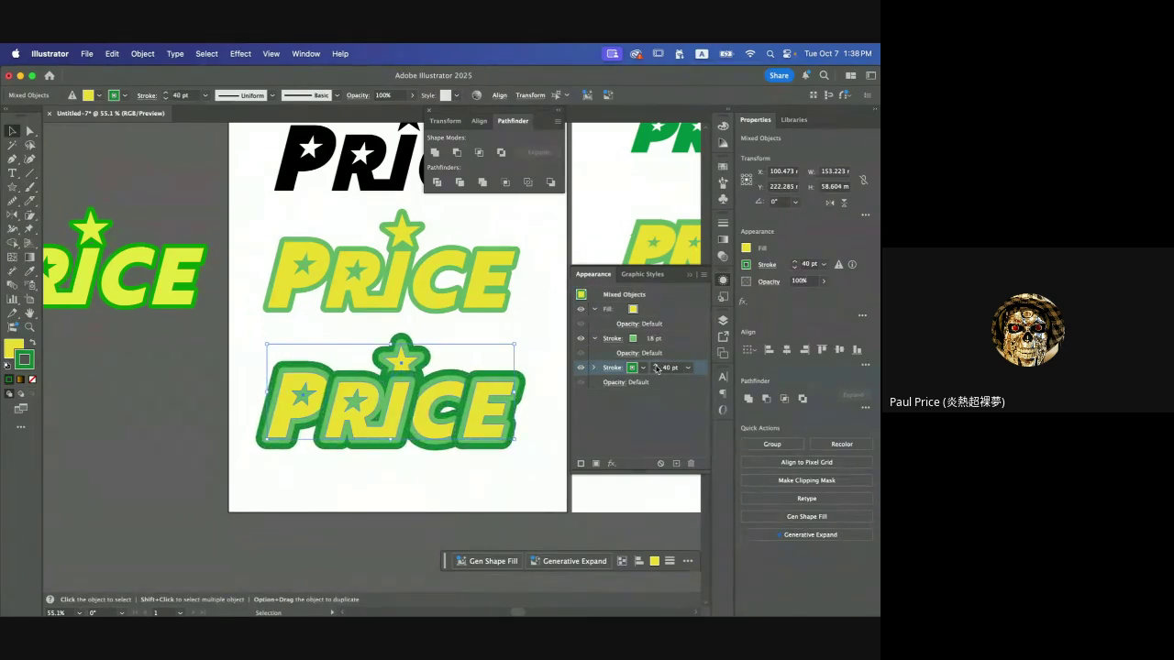
- Move the letter E of the double-stroked wordmark up and to the right, away from the C
click(529, 417)
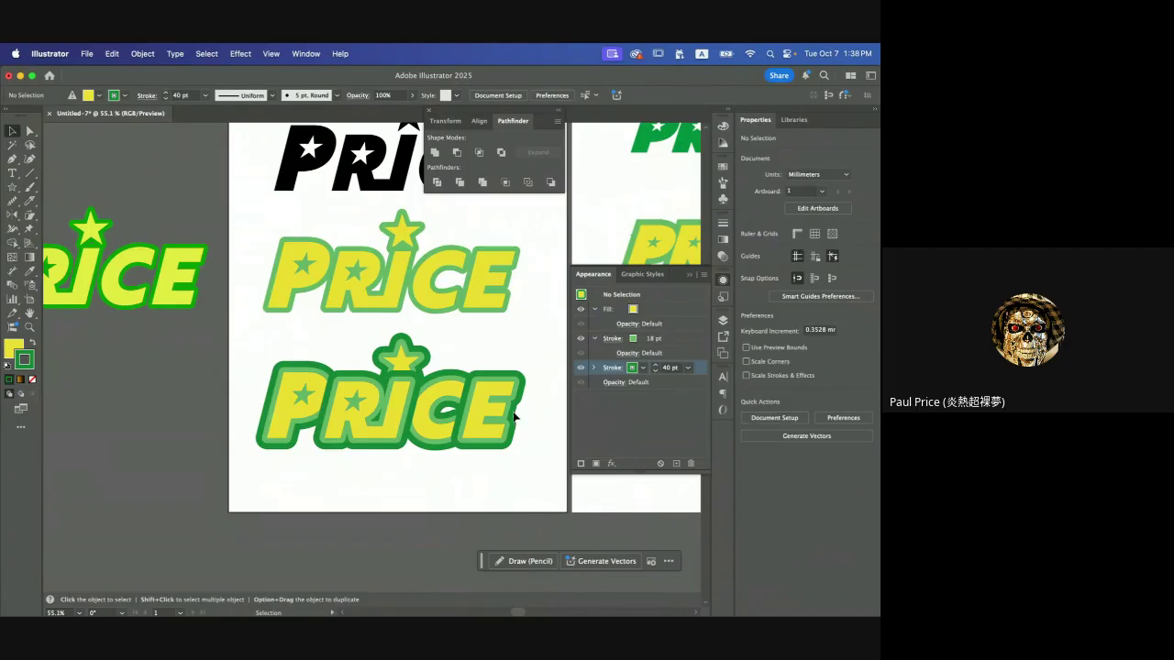
click(514, 417)
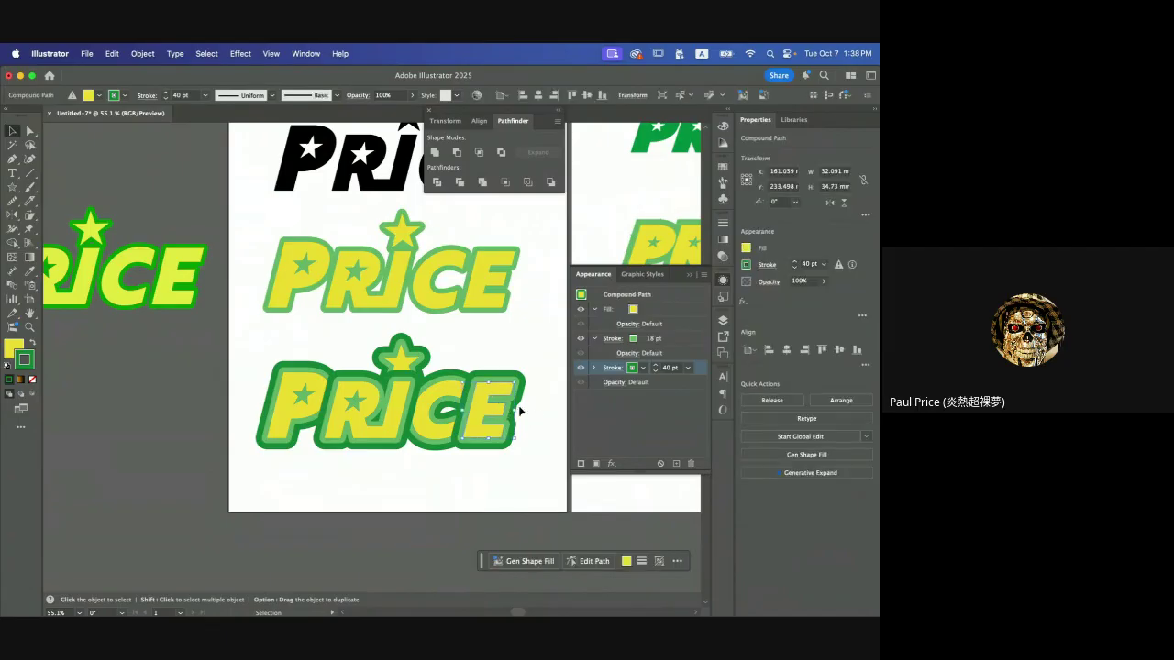
drag(518, 410, 547, 383)
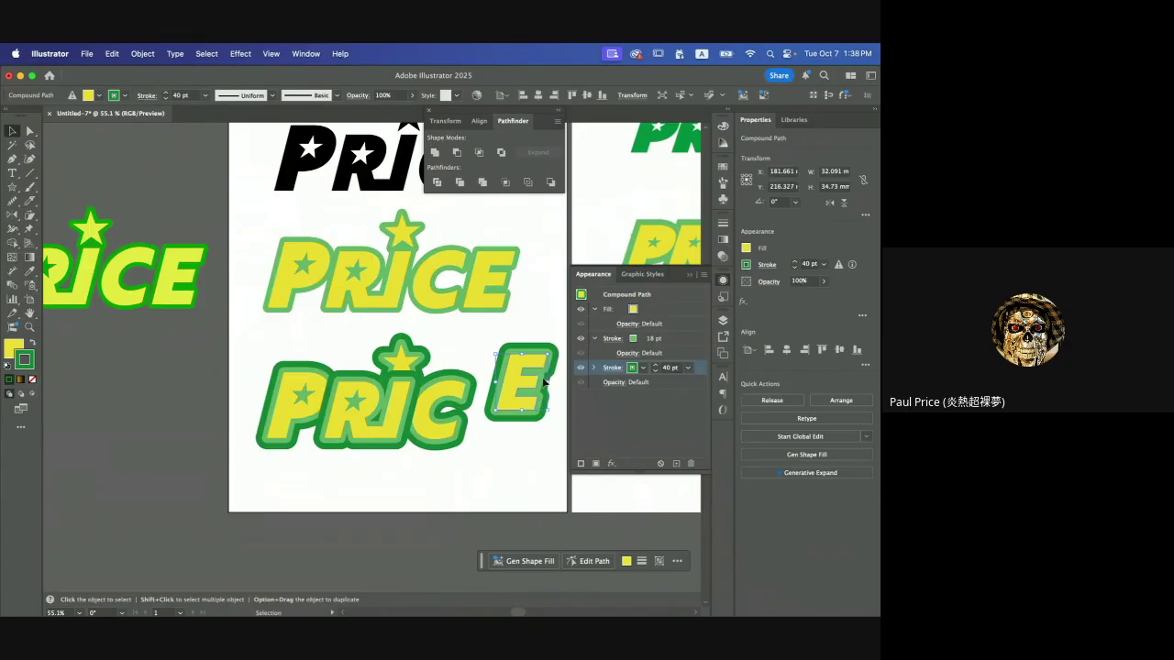
scroll(543, 382, up, 3)
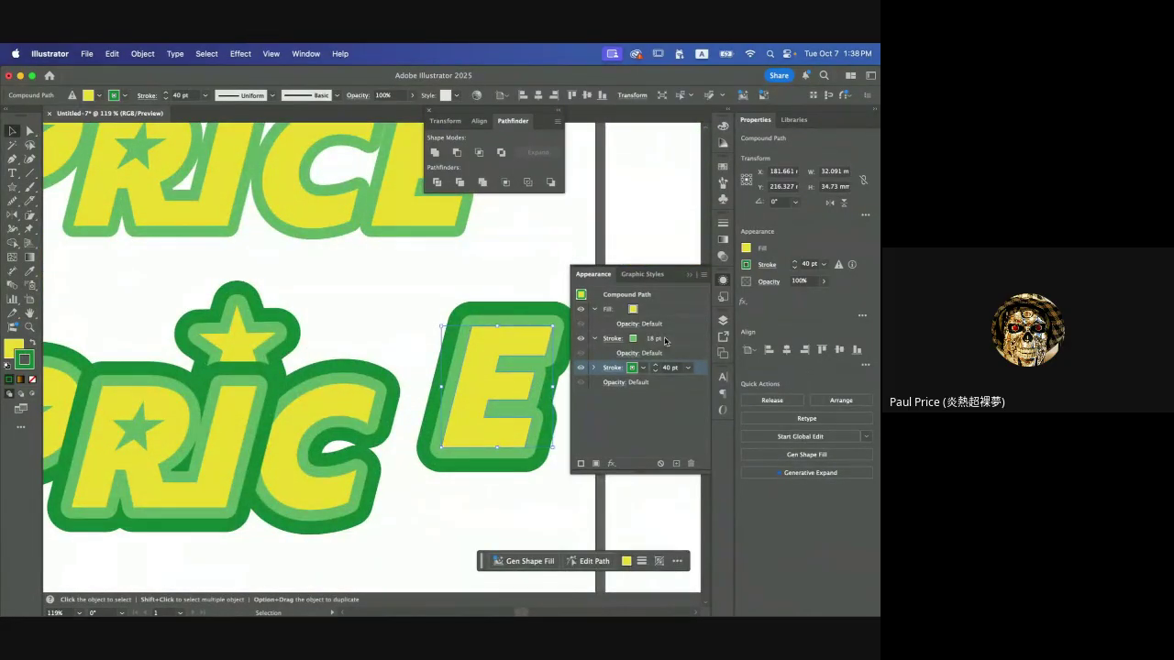
- Duplicate the 40 pt dark green stroke of the separated letter E and recolor the bottommost copy light green
click(680, 341)
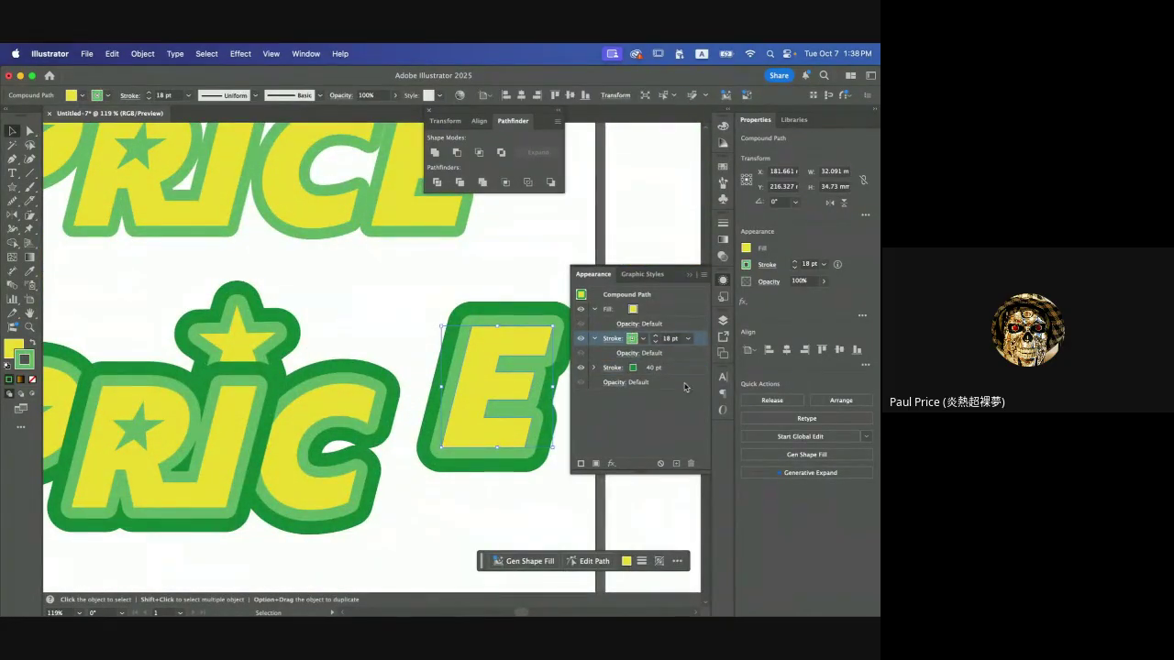
click(683, 372)
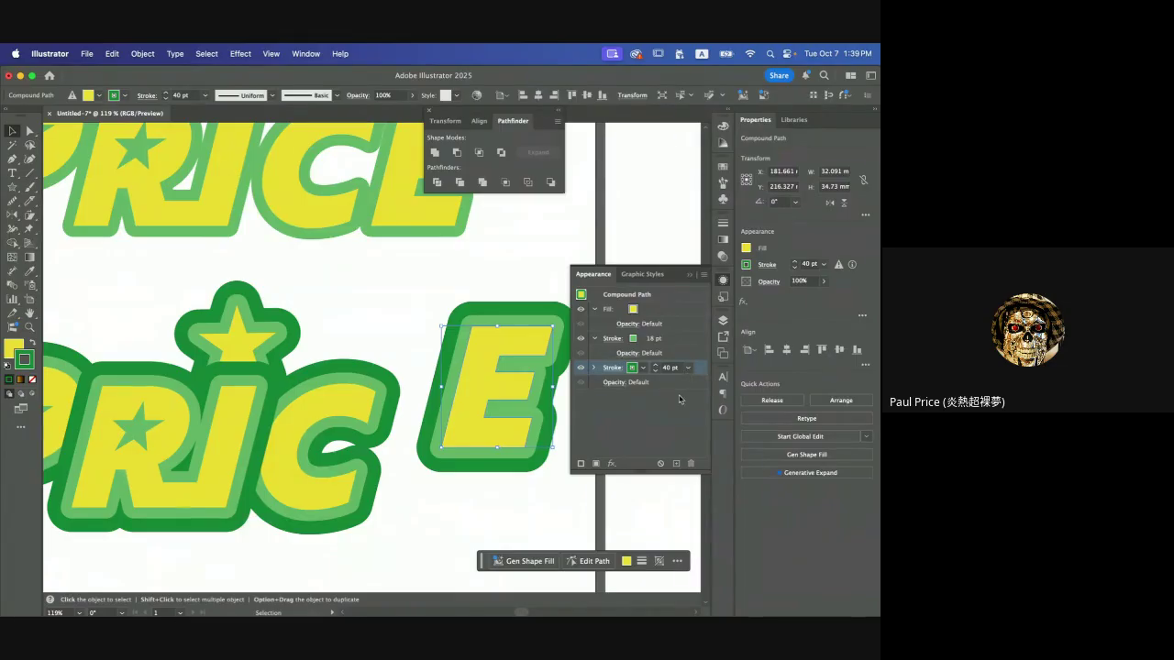
click(676, 464)
click(680, 383)
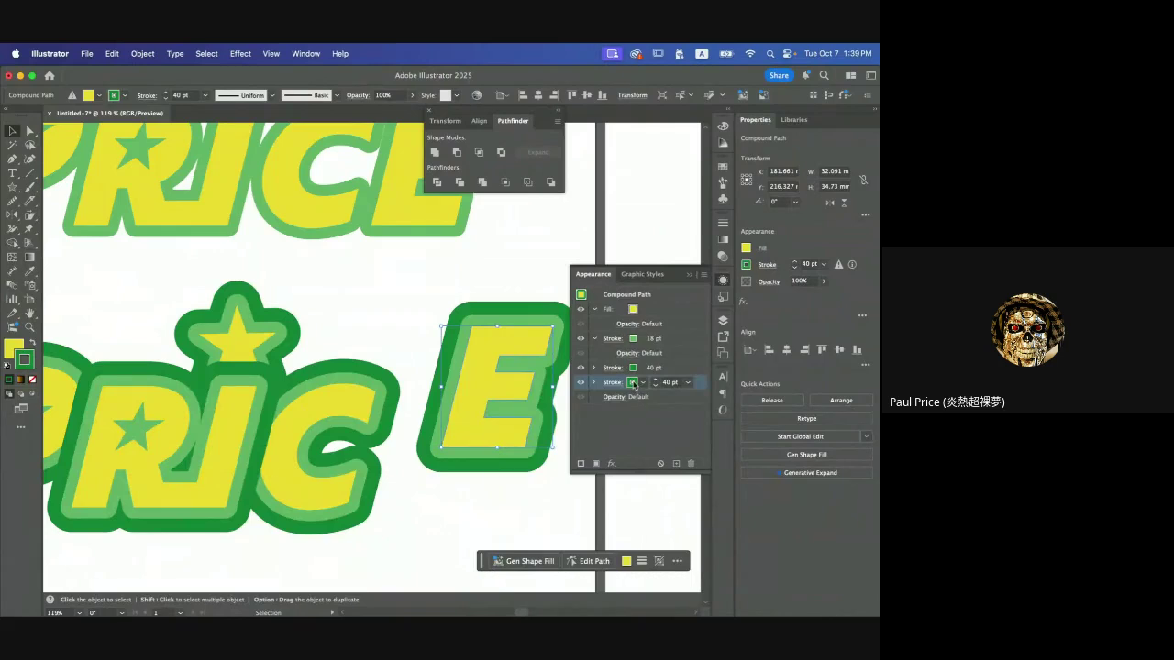
click(632, 383)
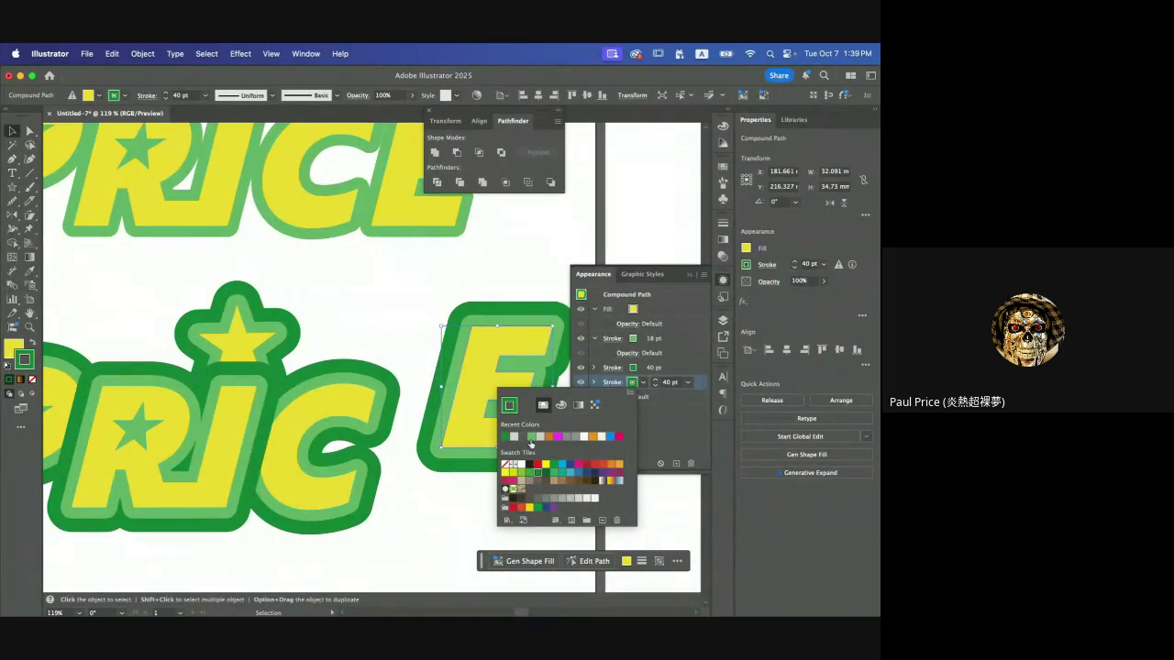
click(530, 439)
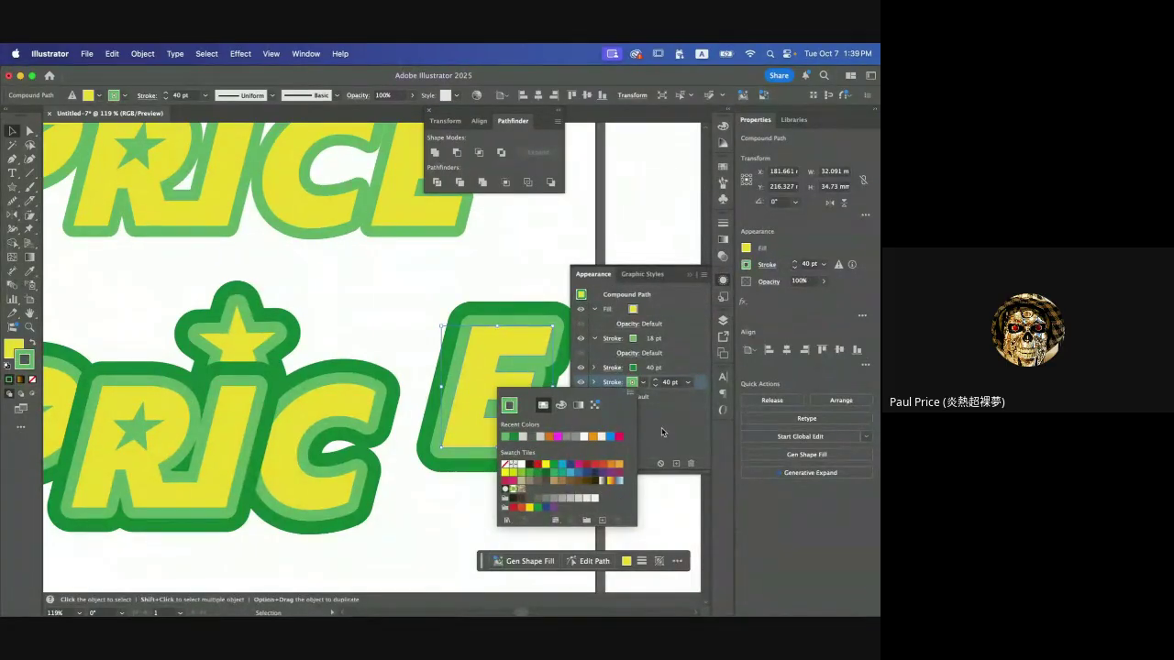
- Increase the weight of the letter E's bottommost light green stroke to 52 pt
click(656, 380)
click(656, 380)
click(657, 379)
click(656, 379)
click(657, 379)
click(656, 379)
click(656, 379)
click(657, 379)
click(656, 380)
click(657, 380)
click(656, 379)
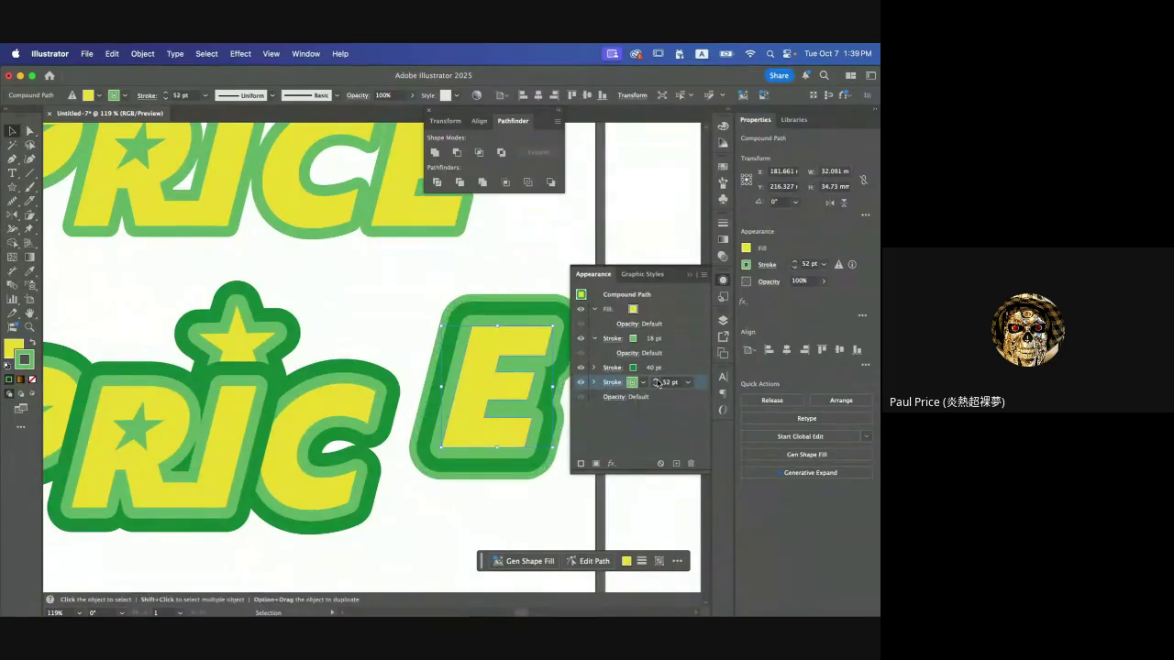
click(487, 520)
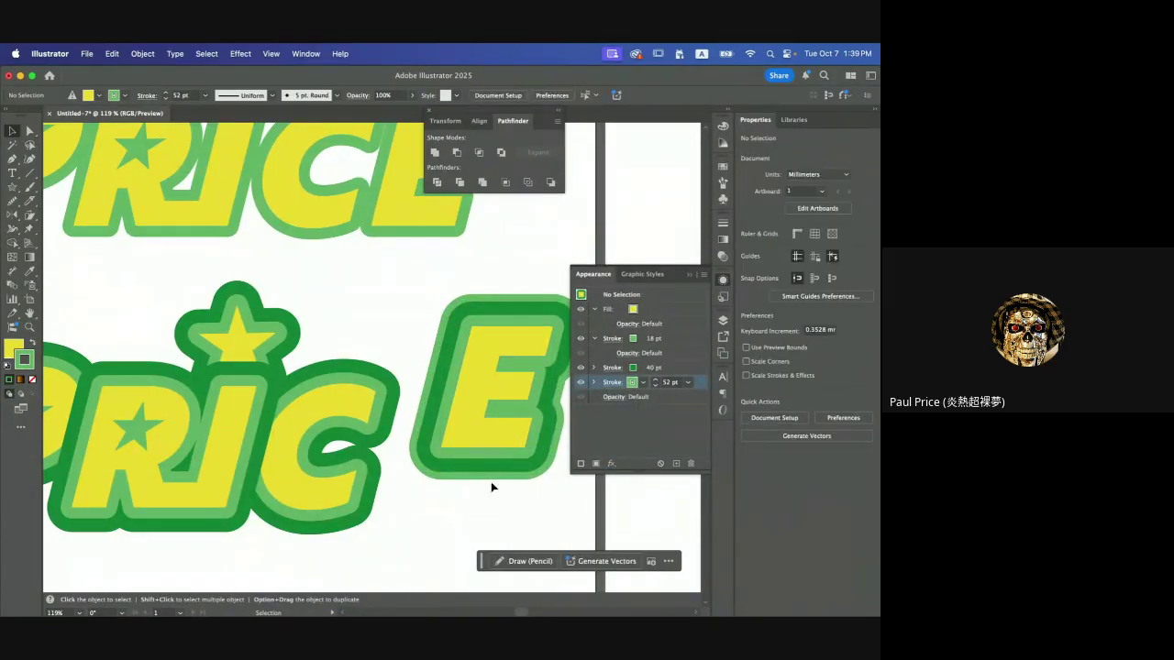
- Move the triple-stroked letter E back beside the C in the lowest wordmark
key(super+0)
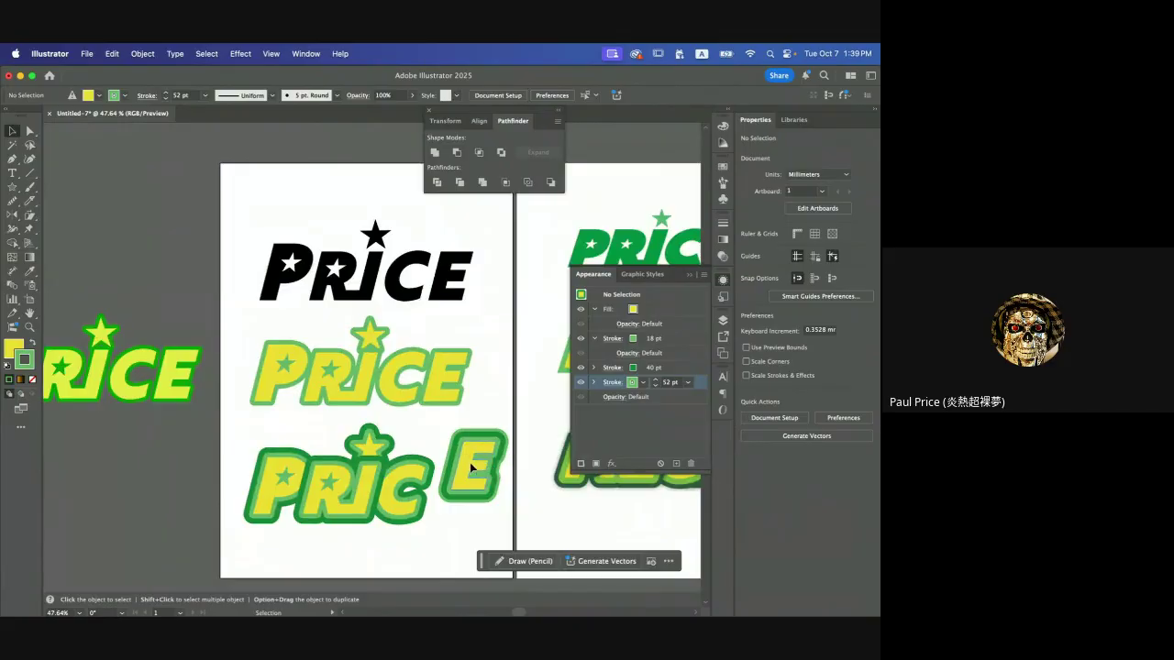
mouse_move(470, 462)
mouse_down()
mouse_move(499, 403)
mouse_move(461, 441)
mouse_move(486, 476)
mouse_move(462, 481)
mouse_up()
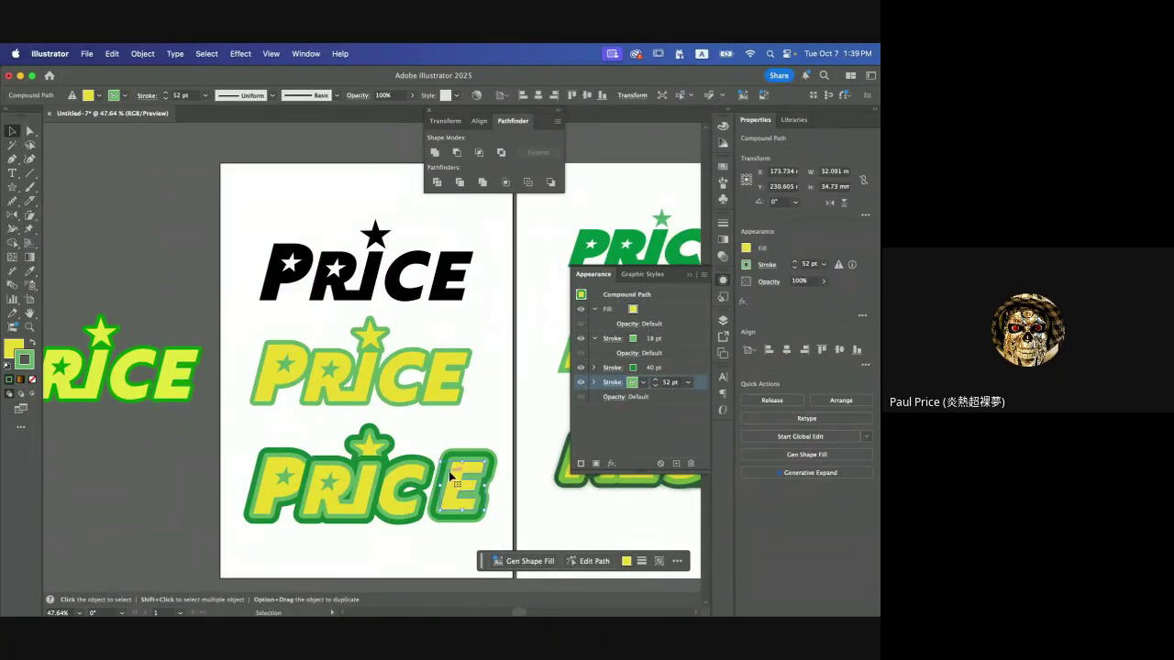
scroll(449, 473, down, 3)
scroll(450, 473, up, 8)
scroll(449, 473, up, 3)
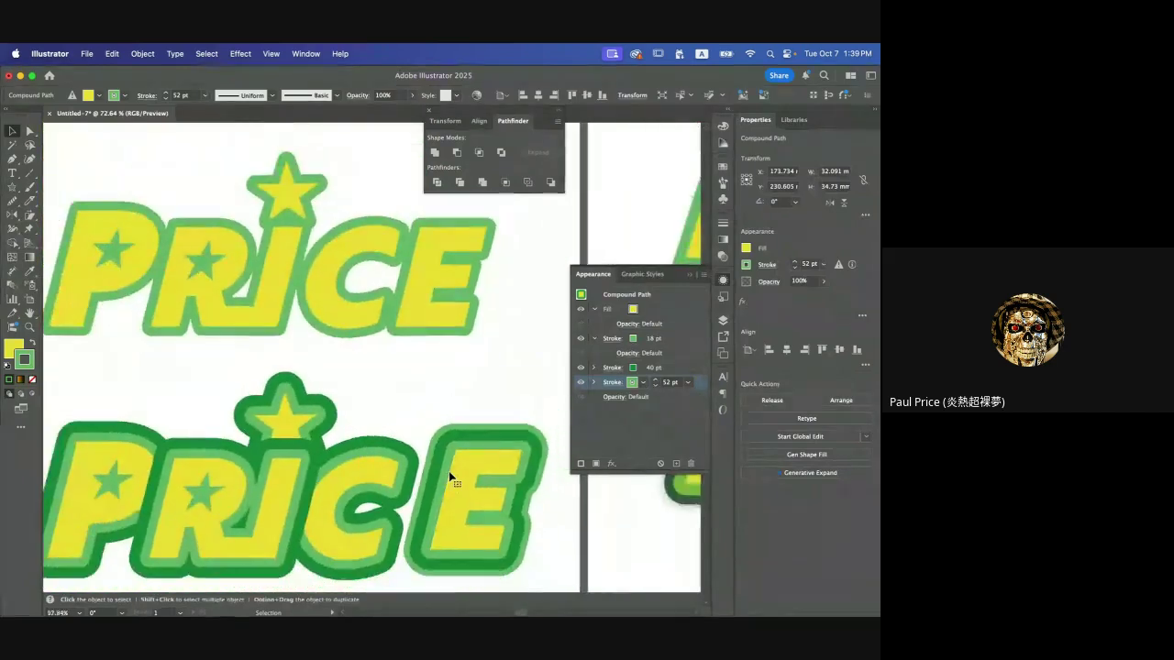
drag(451, 478, 458, 483)
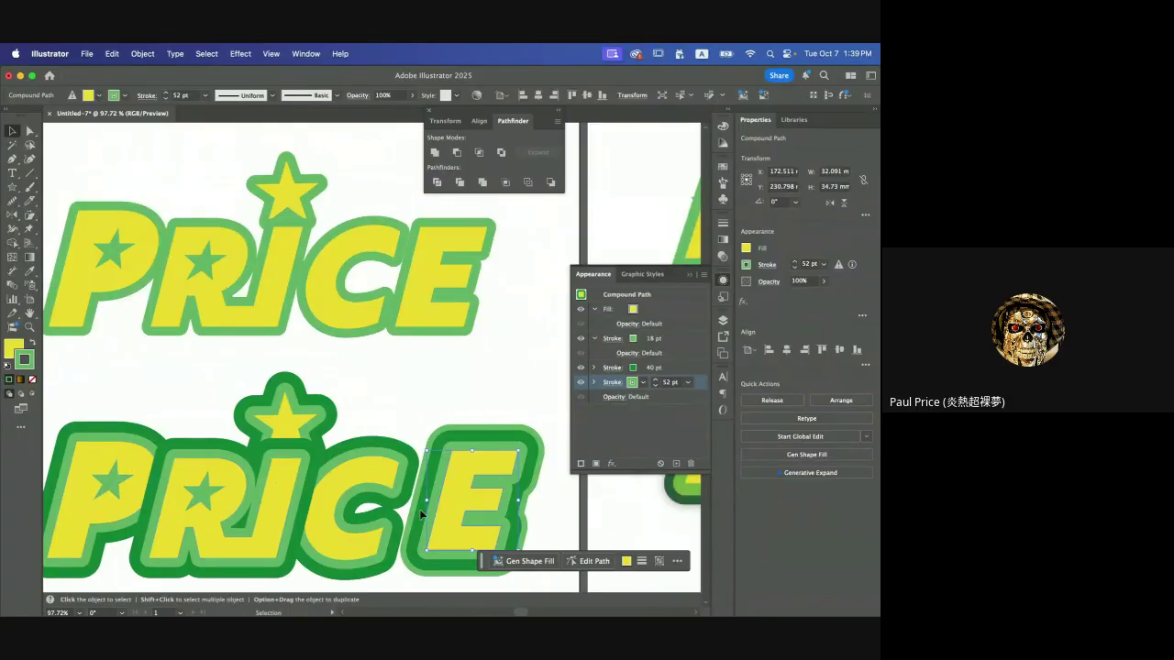
- Bring the letter C of the lowest wordmark to the front of the stacking order
click(351, 497)
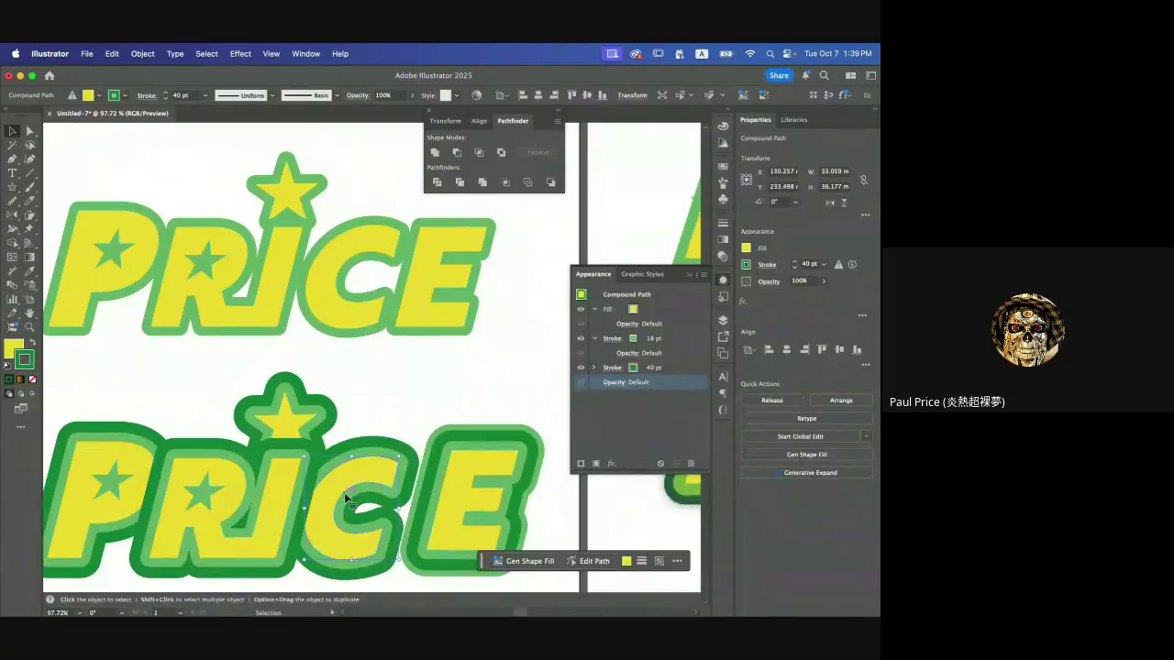
right_click(345, 498)
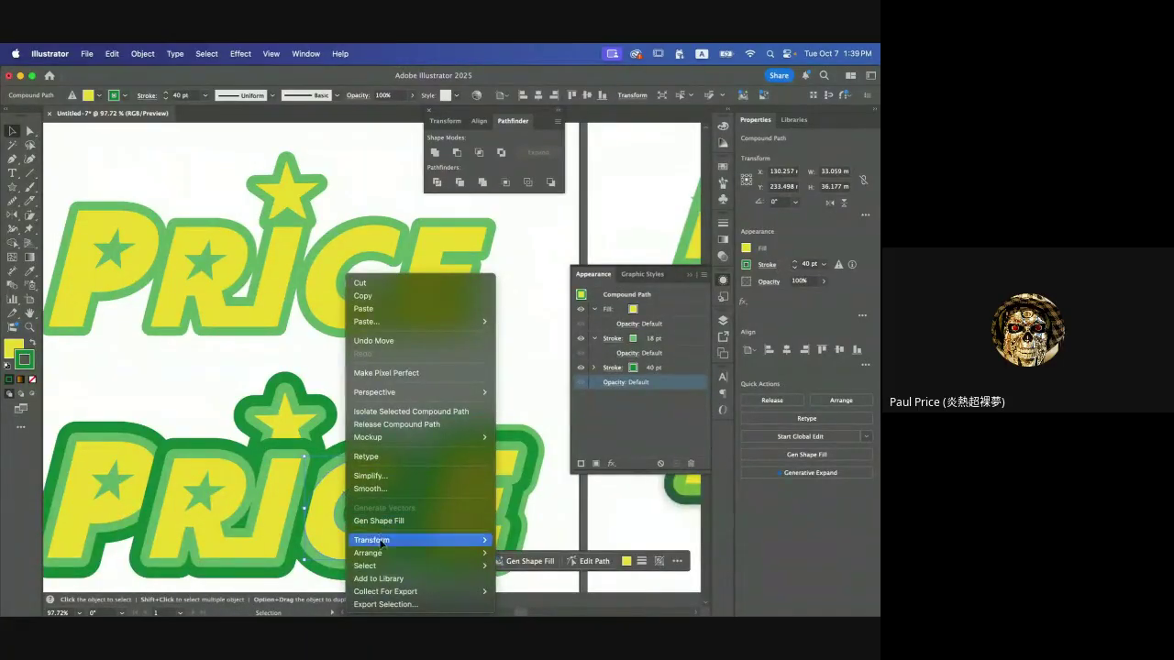
mouse_move(386, 553)
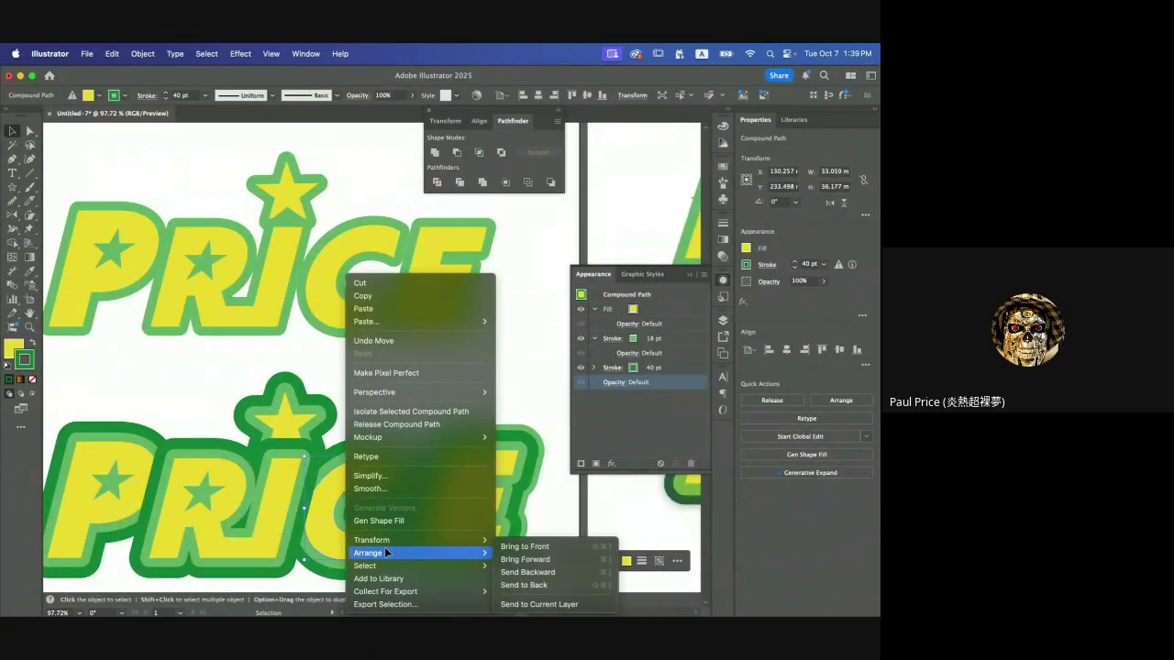
click(525, 547)
scroll(383, 402, left, 3)
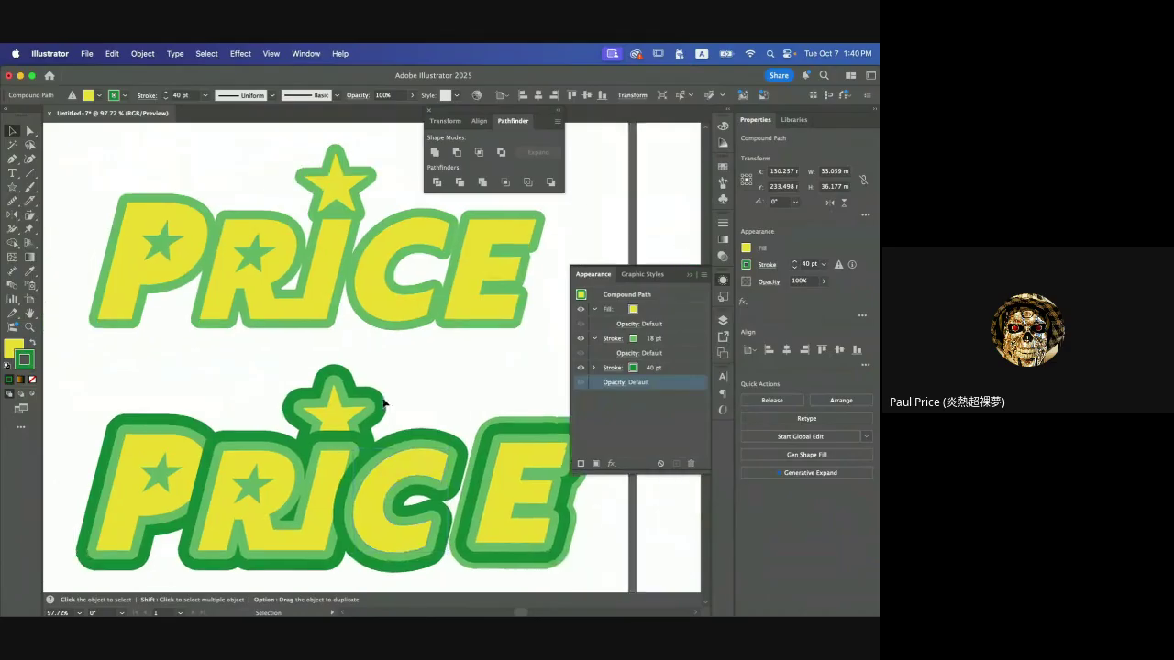
- Bring the letter P of the lowest wordmark to the front so its outline overlaps the R
scroll(383, 401, left, 3)
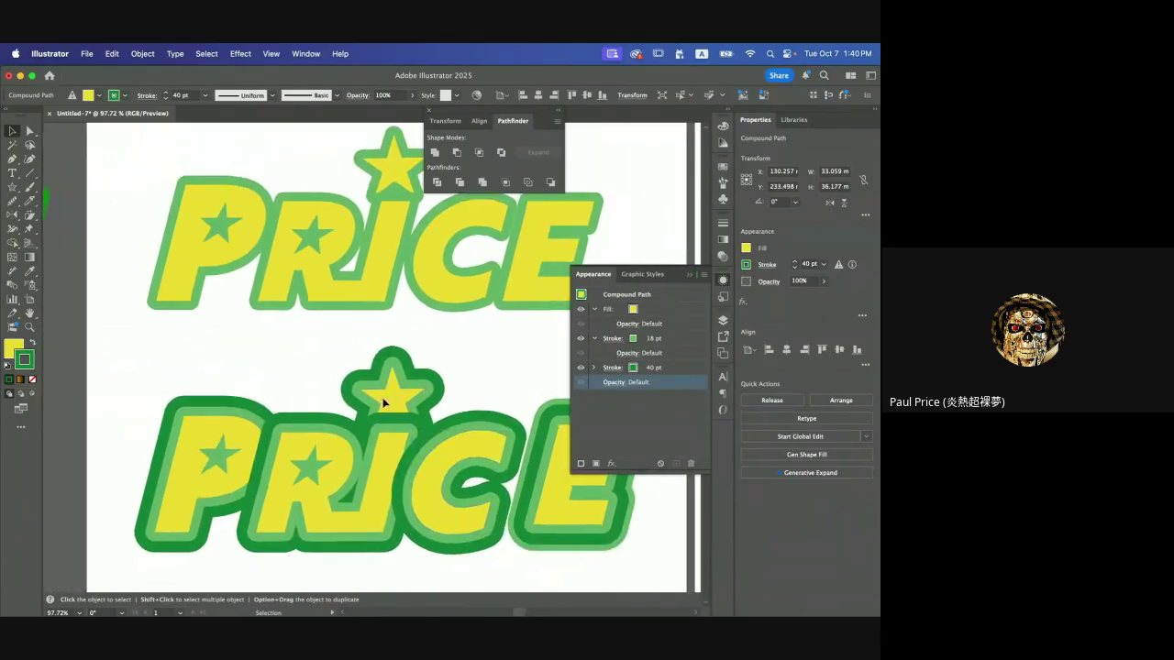
click(221, 485)
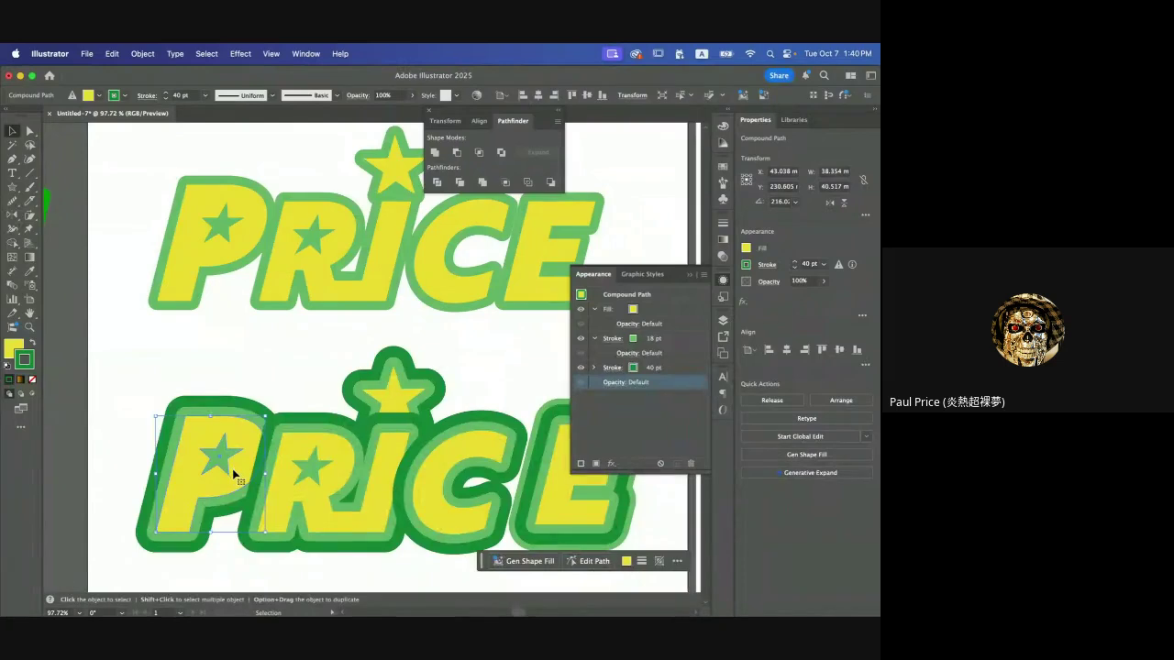
right_click(232, 468)
click(226, 370)
right_click(236, 451)
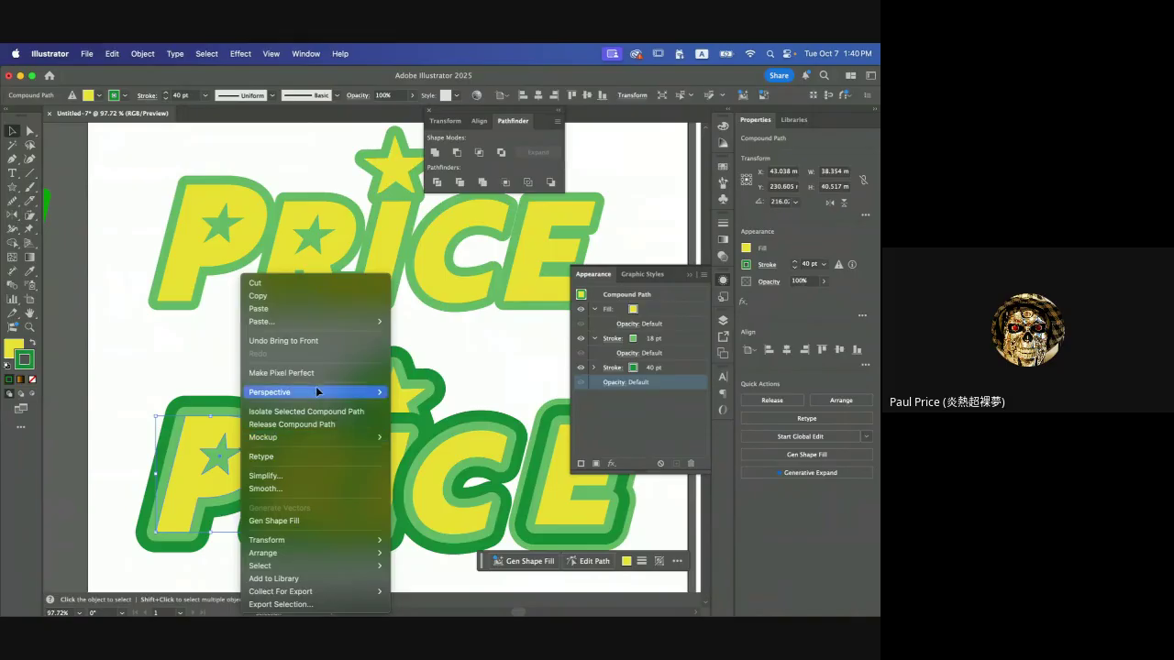
mouse_move(324, 552)
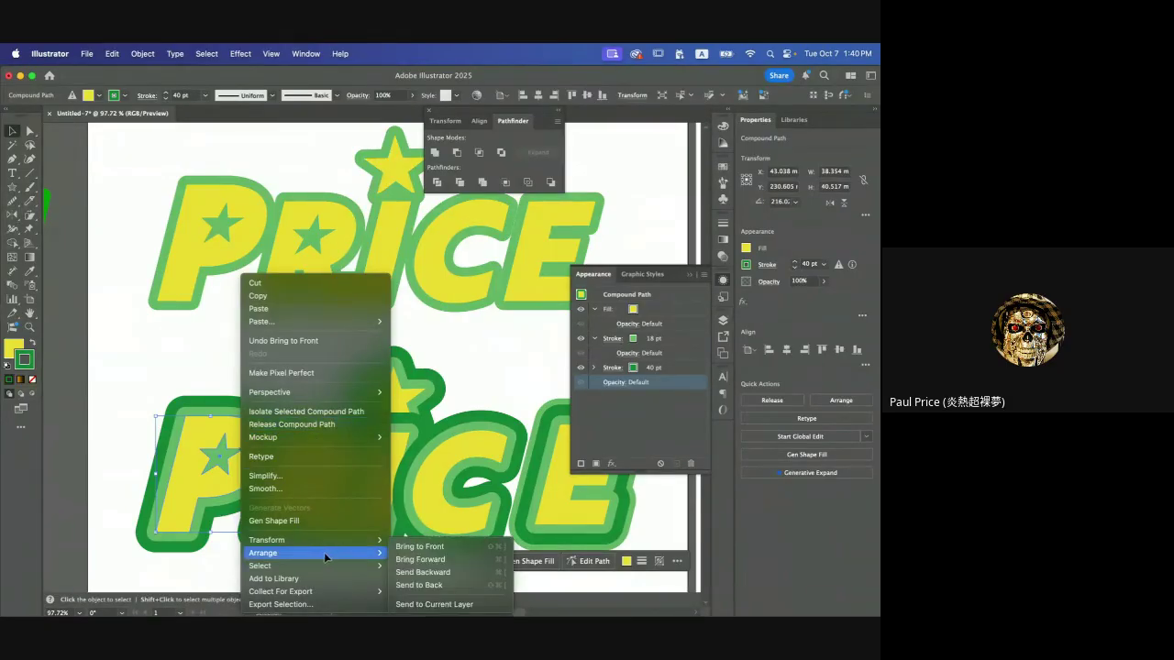
click(424, 547)
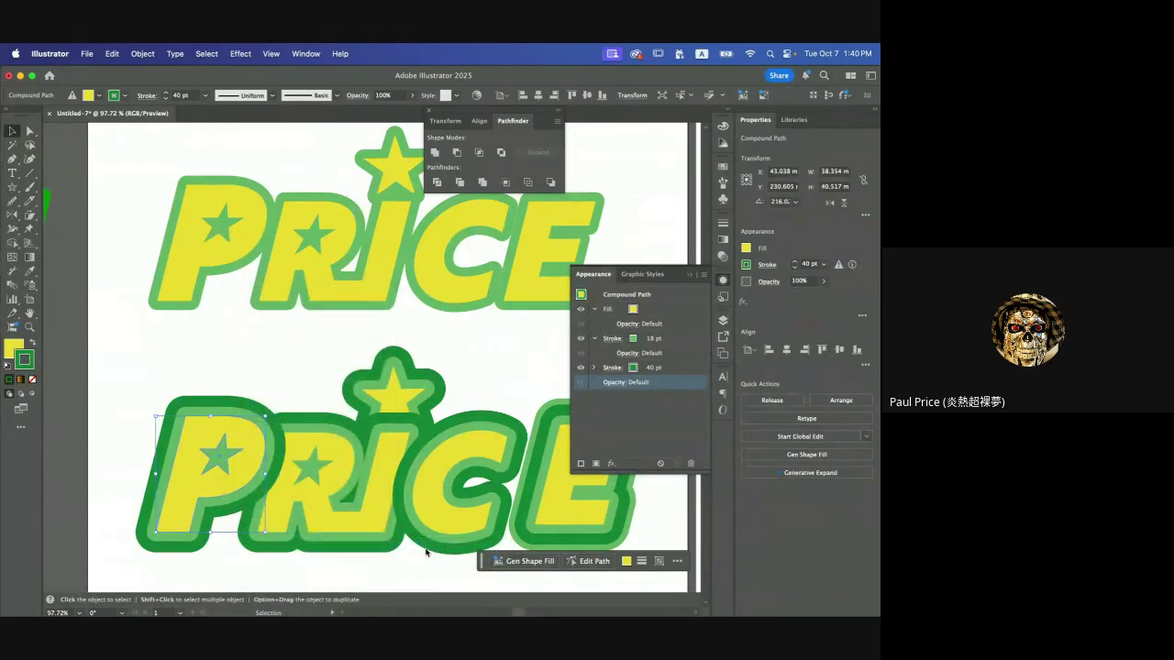
click(286, 348)
- Shift the letter E of the lowest wordmark slightly down and closer to the C, in line with the other letters
scroll(463, 376, right, 3)
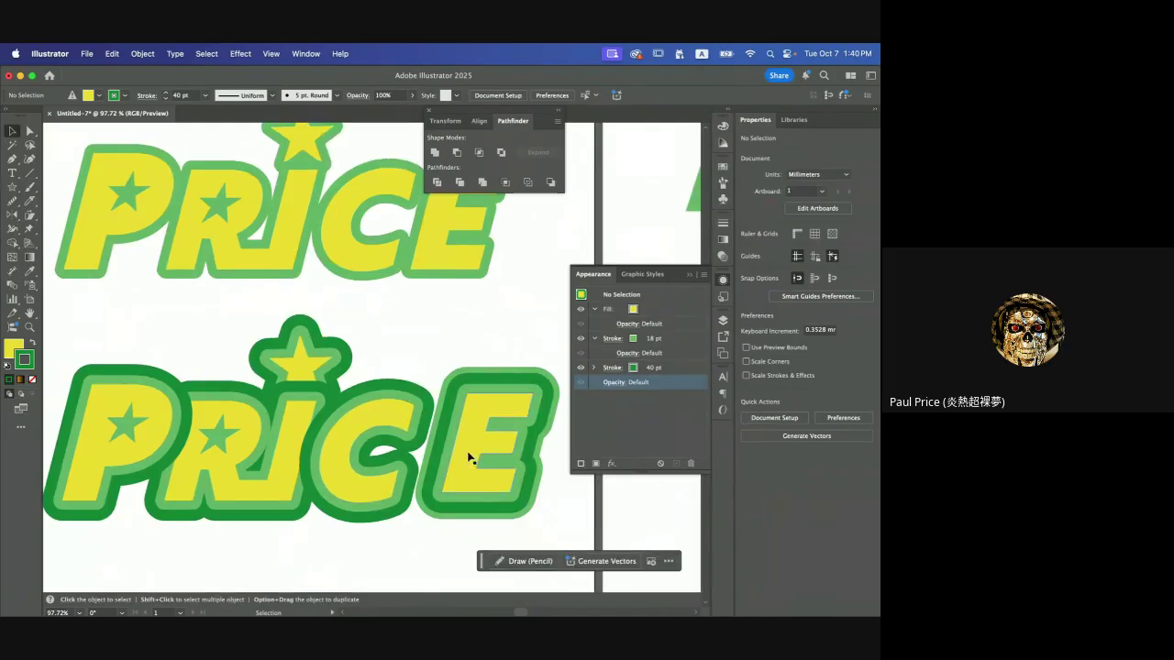
mouse_move(466, 458)
mouse_down()
mouse_move(453, 465)
mouse_move(465, 462)
mouse_up()
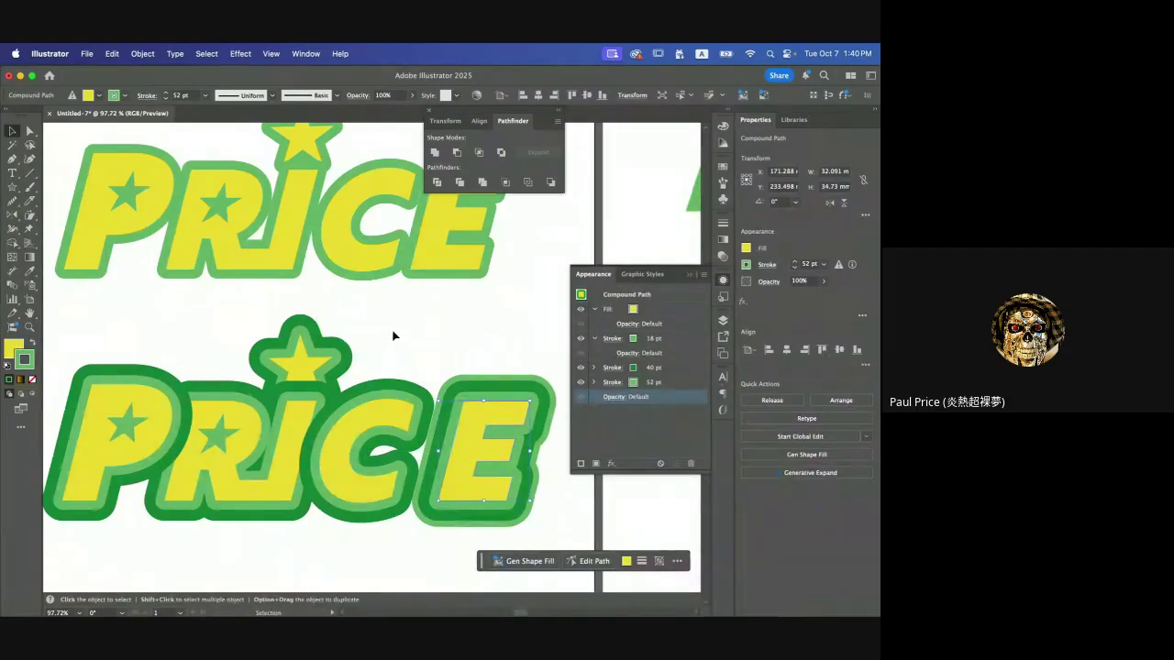
scroll(393, 336, down, 5)
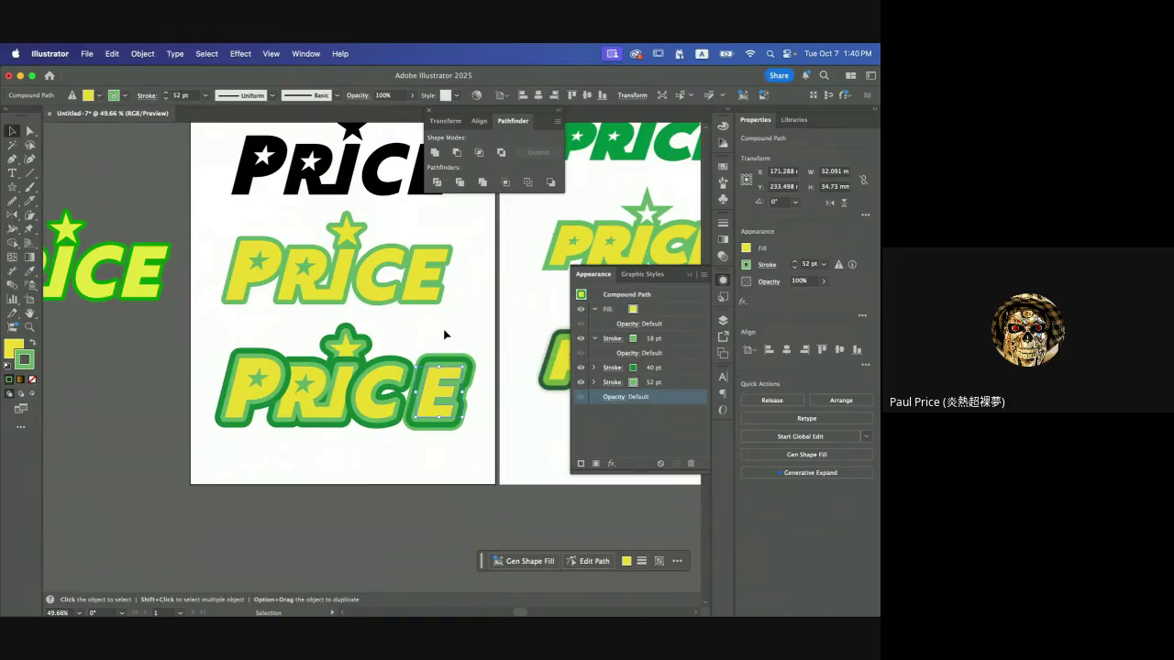
- Bring the star above the I in the lowest wordmark to the front and move it slightly upward
click(346, 351)
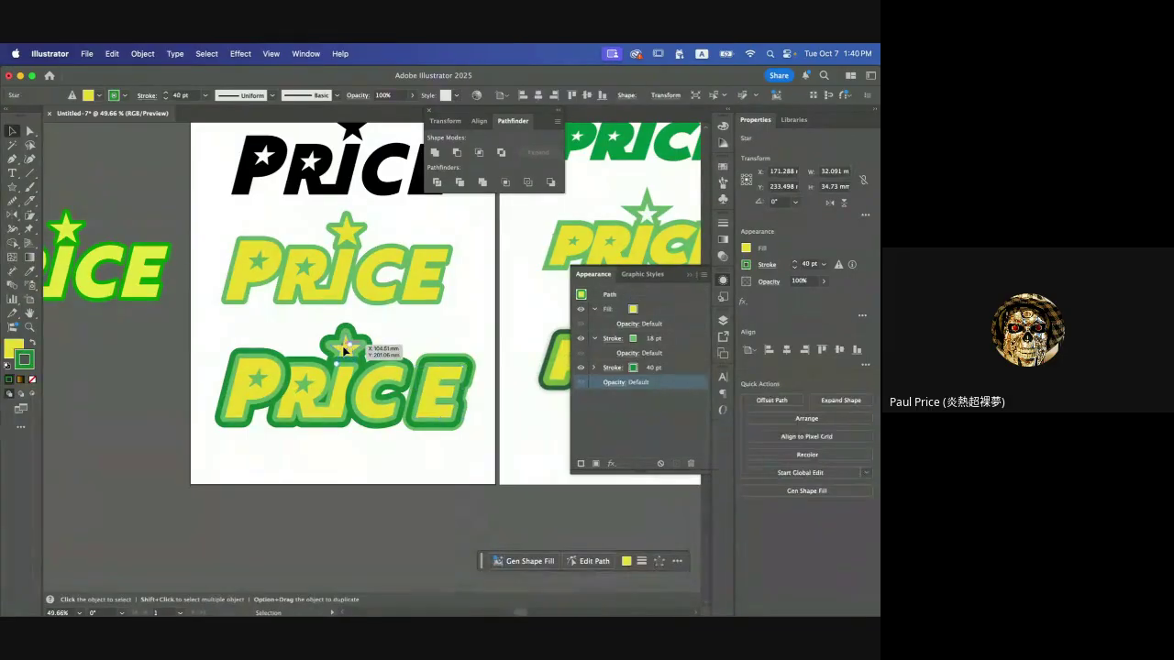
right_click(345, 352)
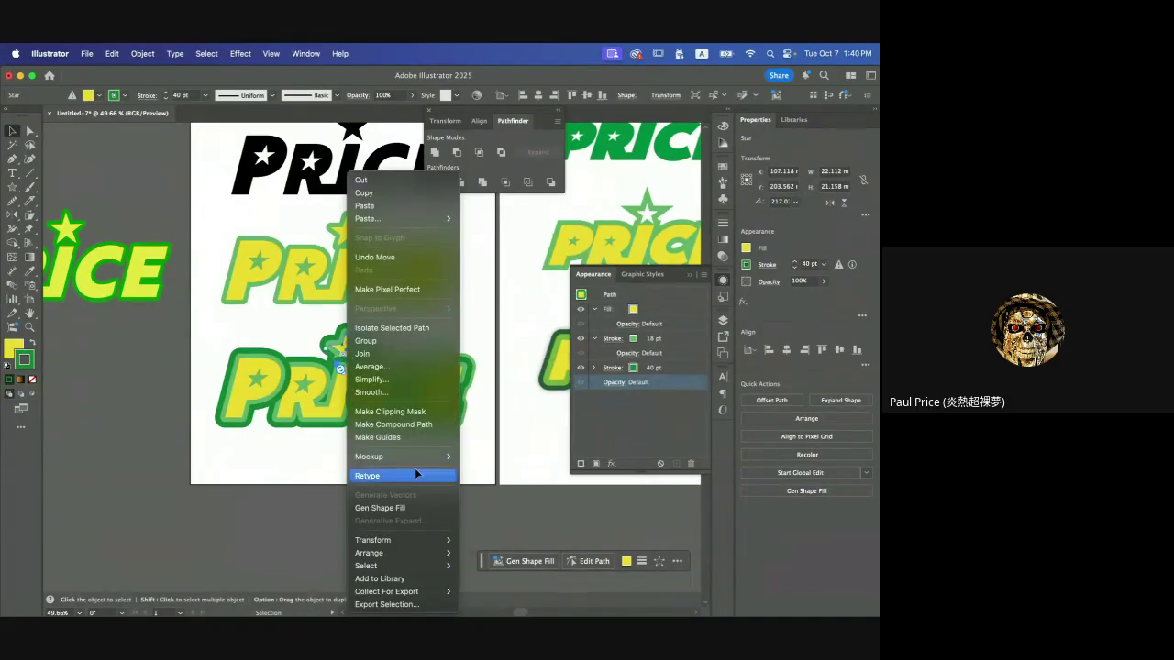
mouse_move(395, 553)
click(500, 550)
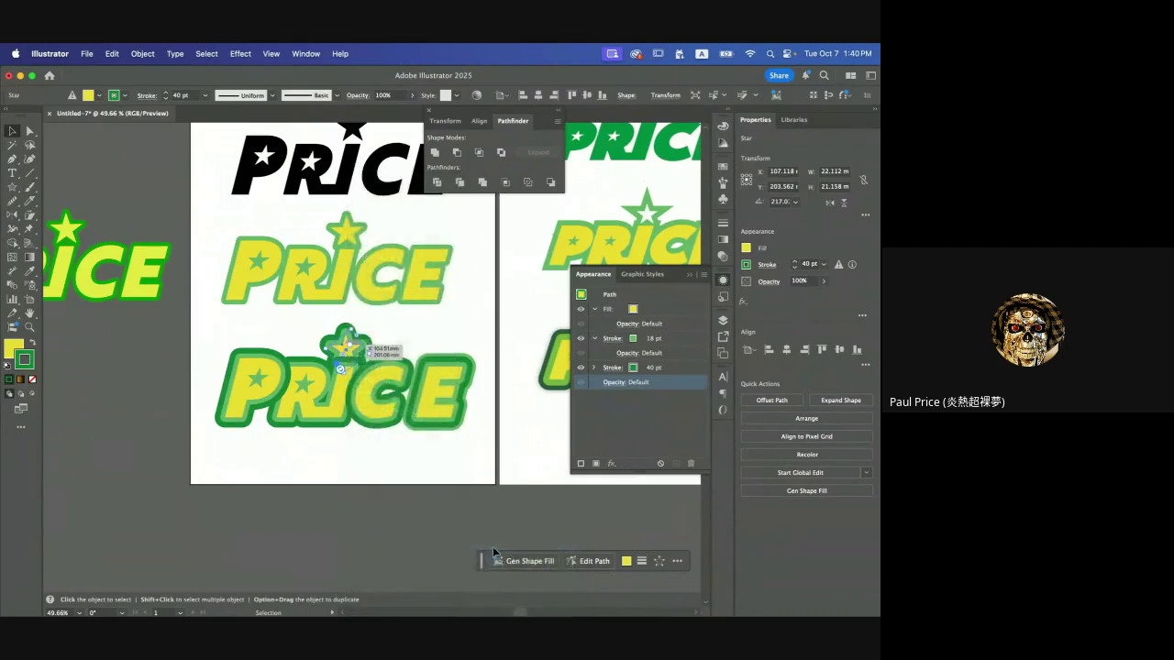
click(415, 339)
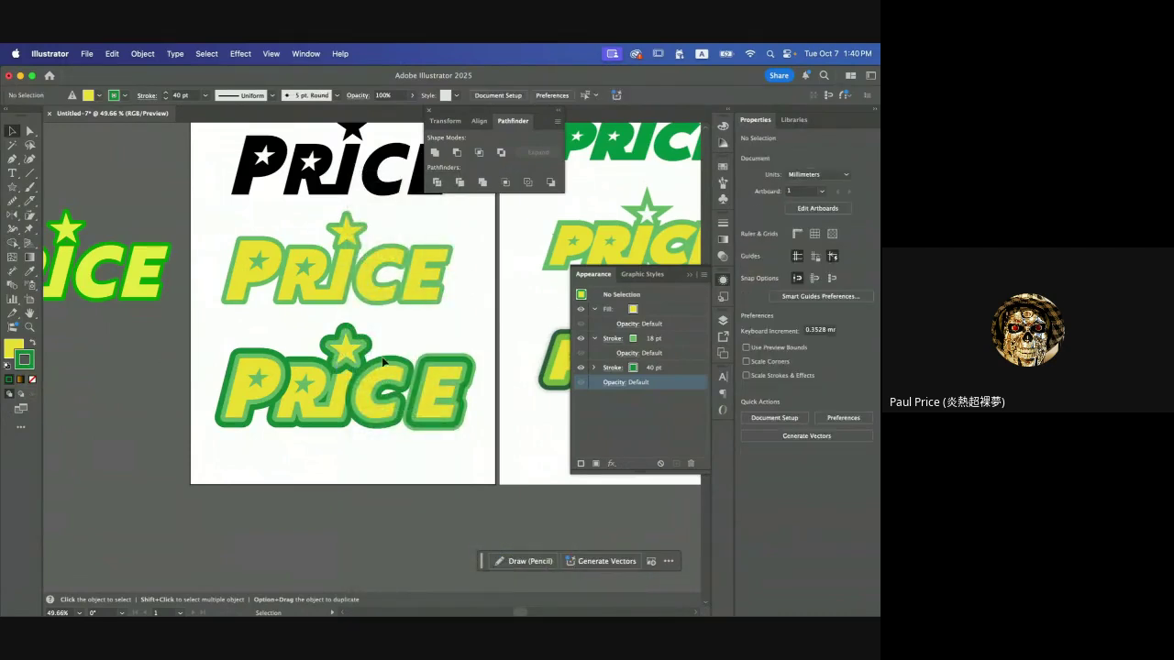
drag(350, 359, 349, 351)
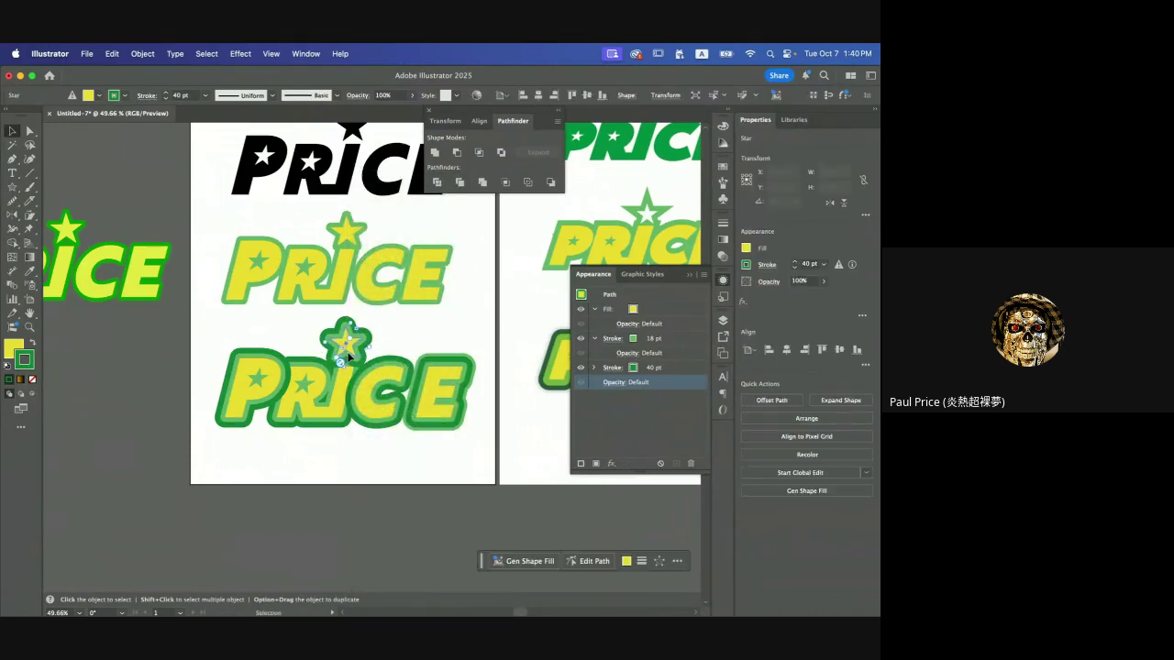
click(432, 340)
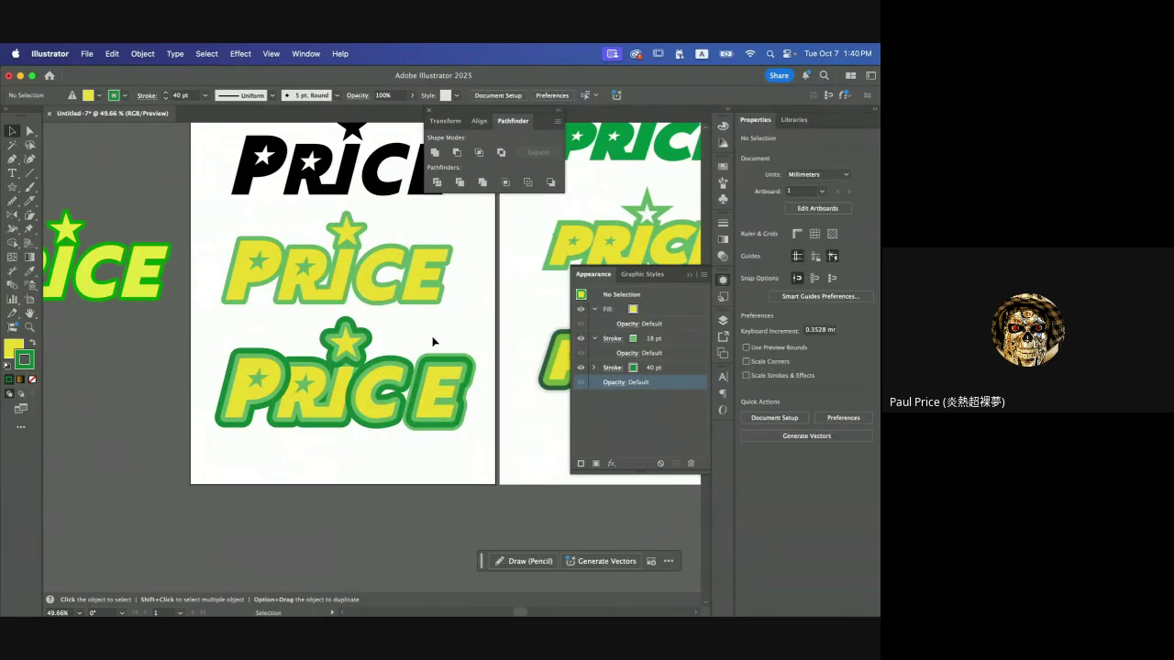
- Nudge the letter E of the lowest wordmark slightly to the right to fine-tune its spacing from the C
click(426, 391)
key(Left)
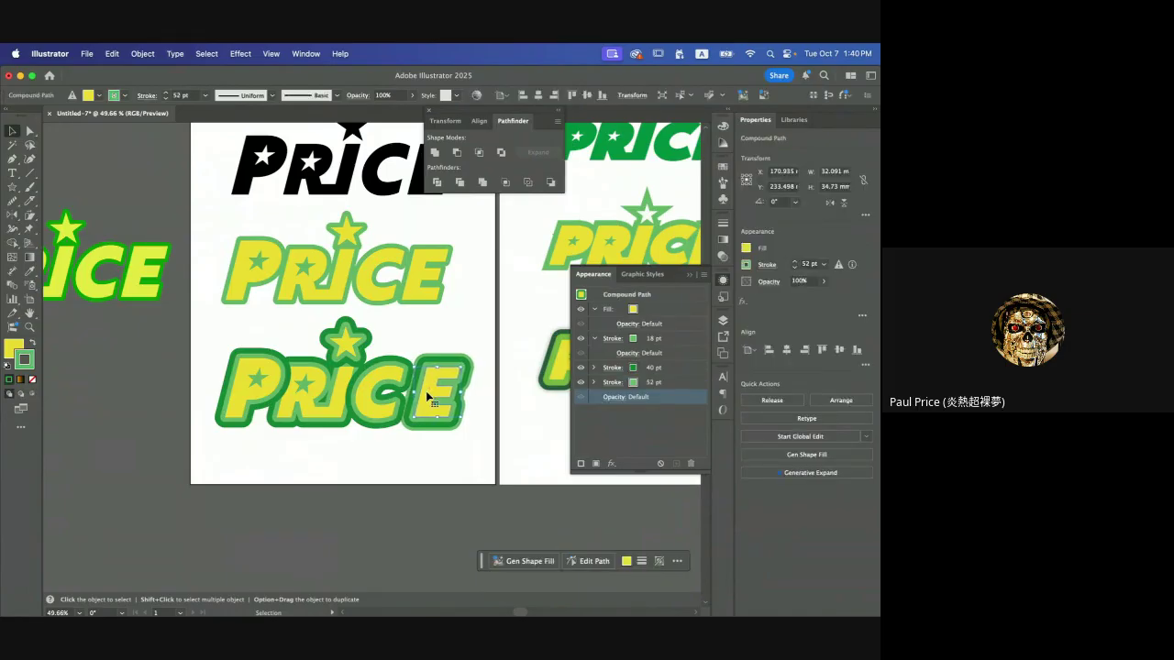
key(Right)
key(Right)
click(455, 351)
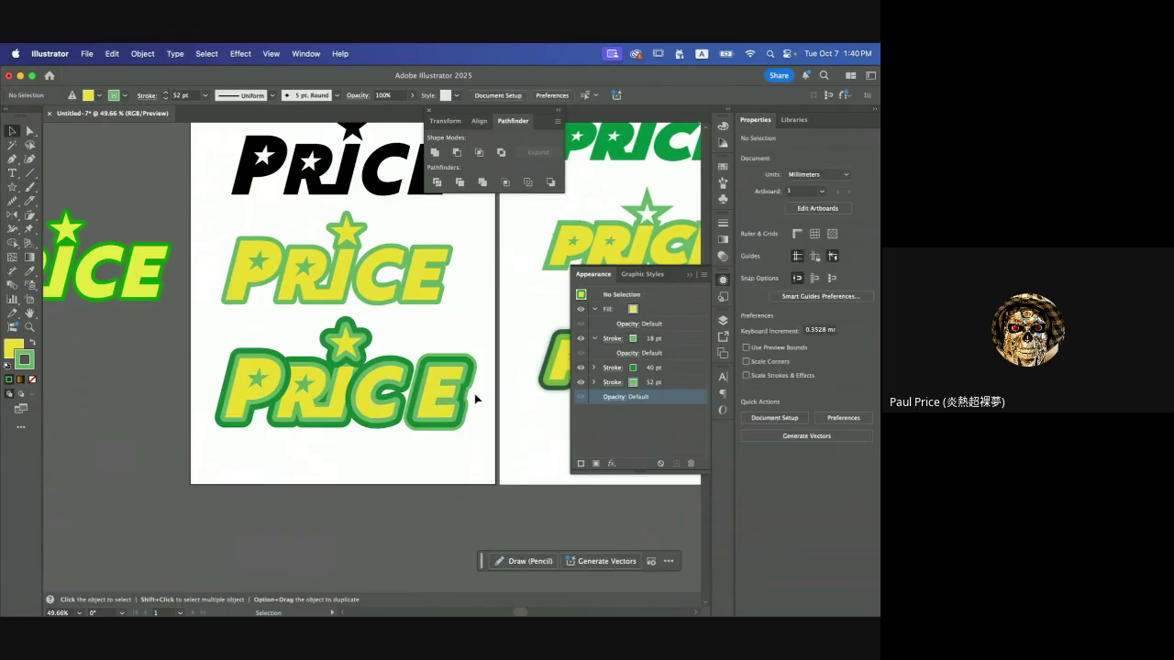
- Apply a Drop Shadow effect to the letter P of the lowest wordmark
scroll(476, 397, up, 3)
scroll(477, 396, down, 1)
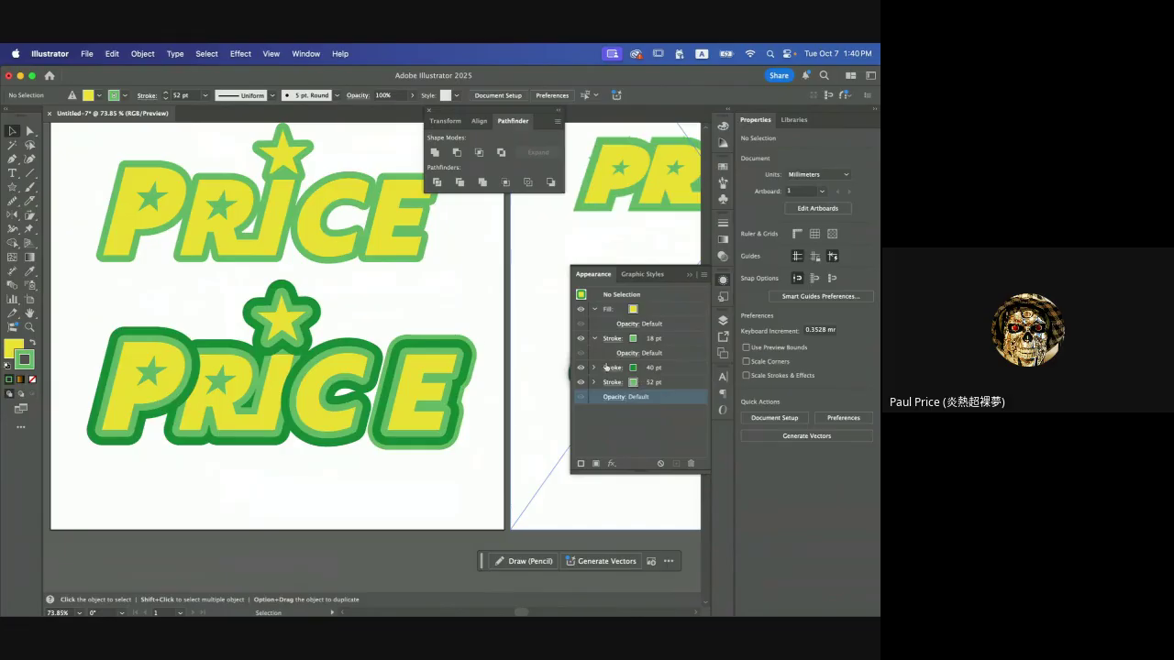
click(169, 358)
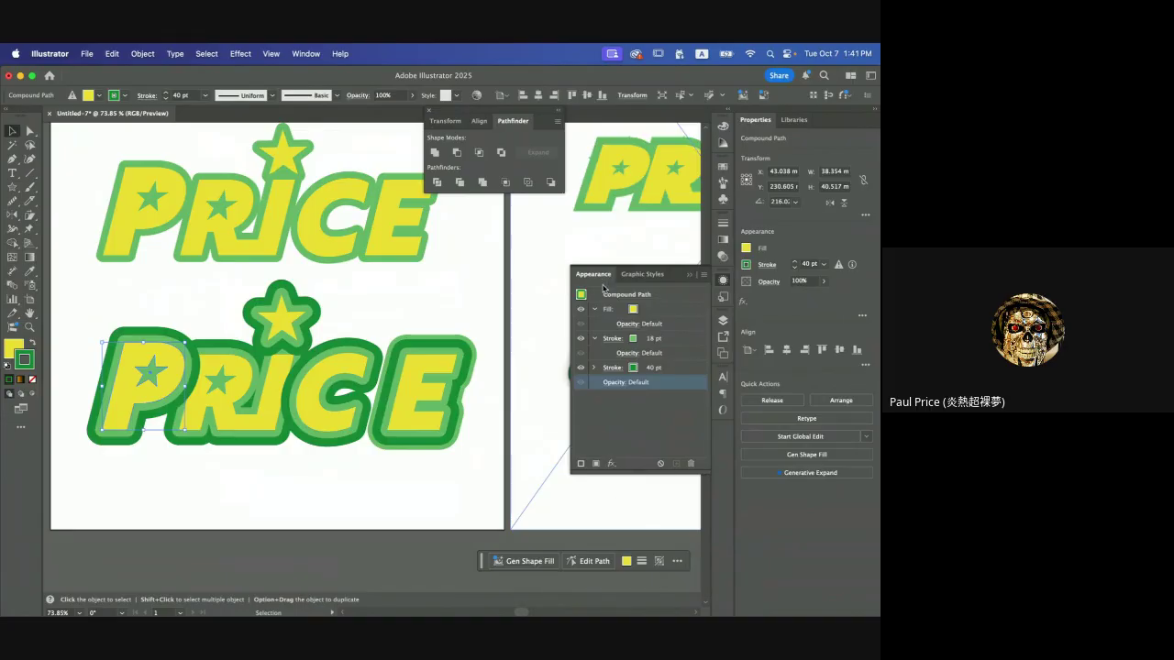
click(611, 464)
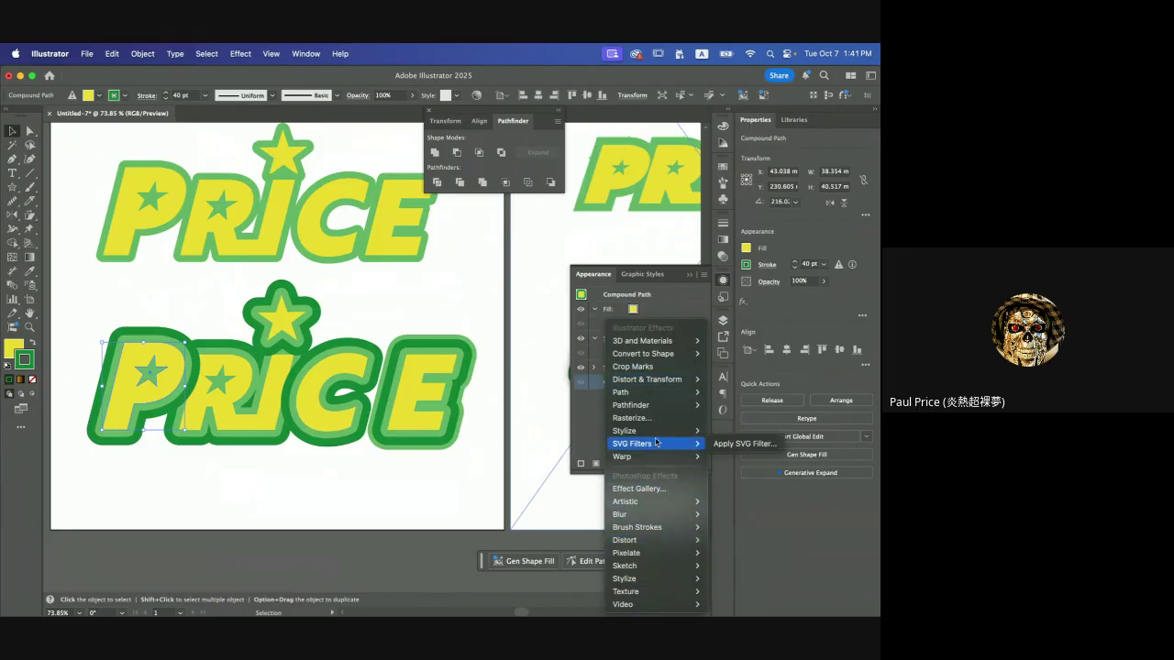
mouse_move(639, 434)
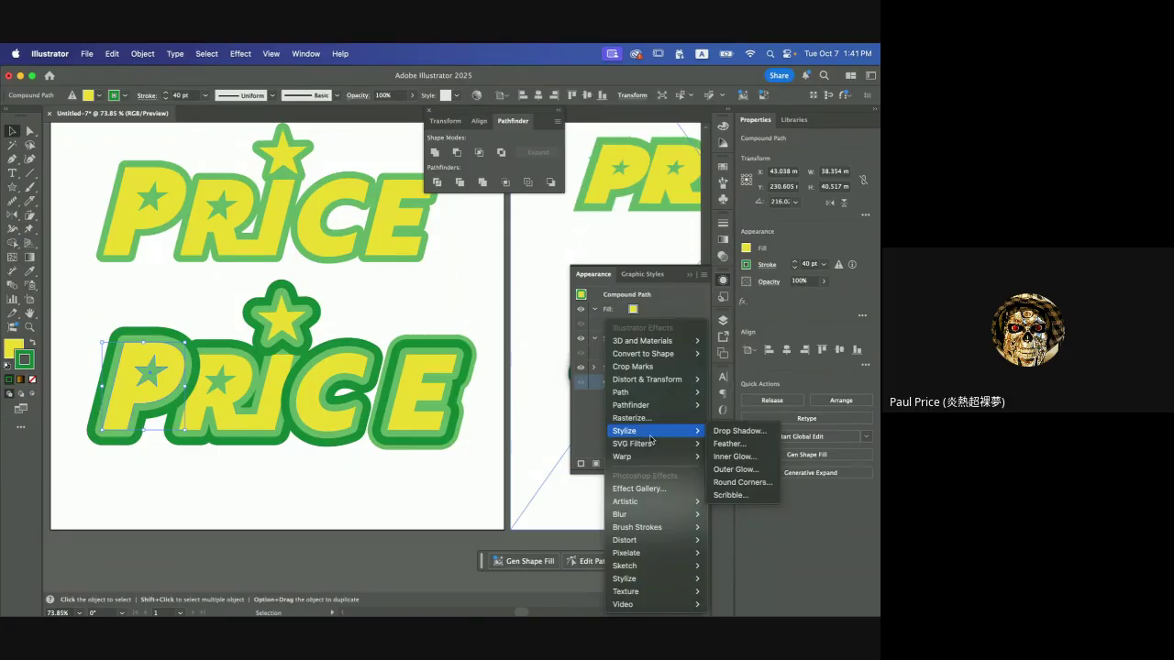
click(728, 431)
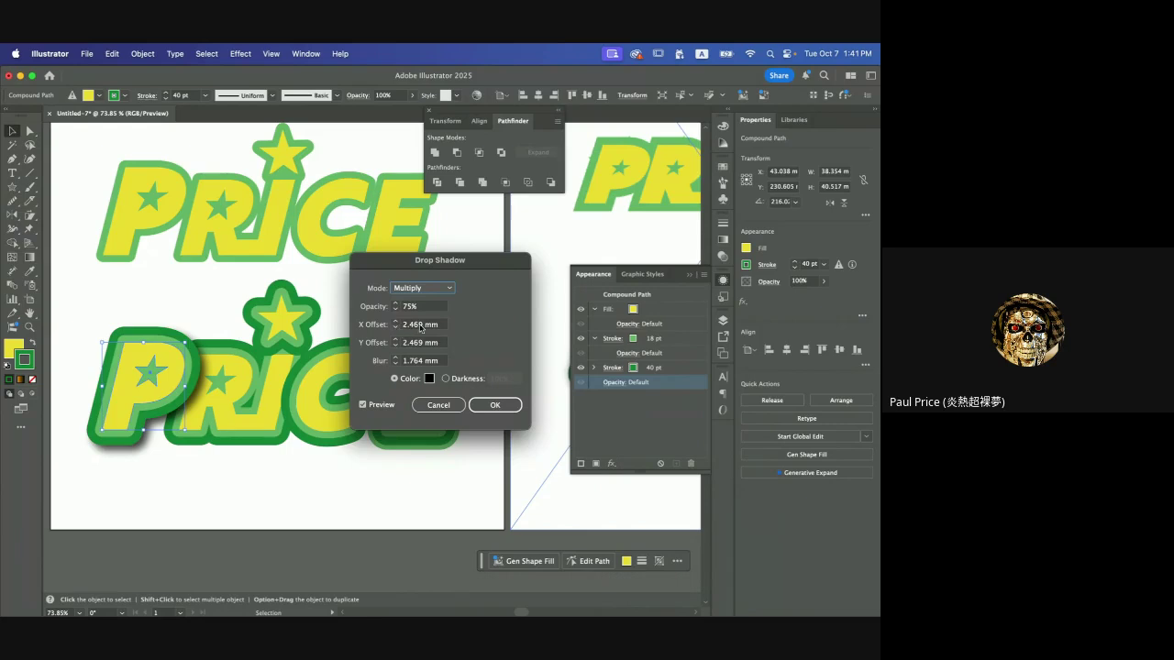
- Set the P's drop shadow to 0 mm X offset, 0 mm Y offset and 1 mm blur
click(424, 326)
click(374, 327)
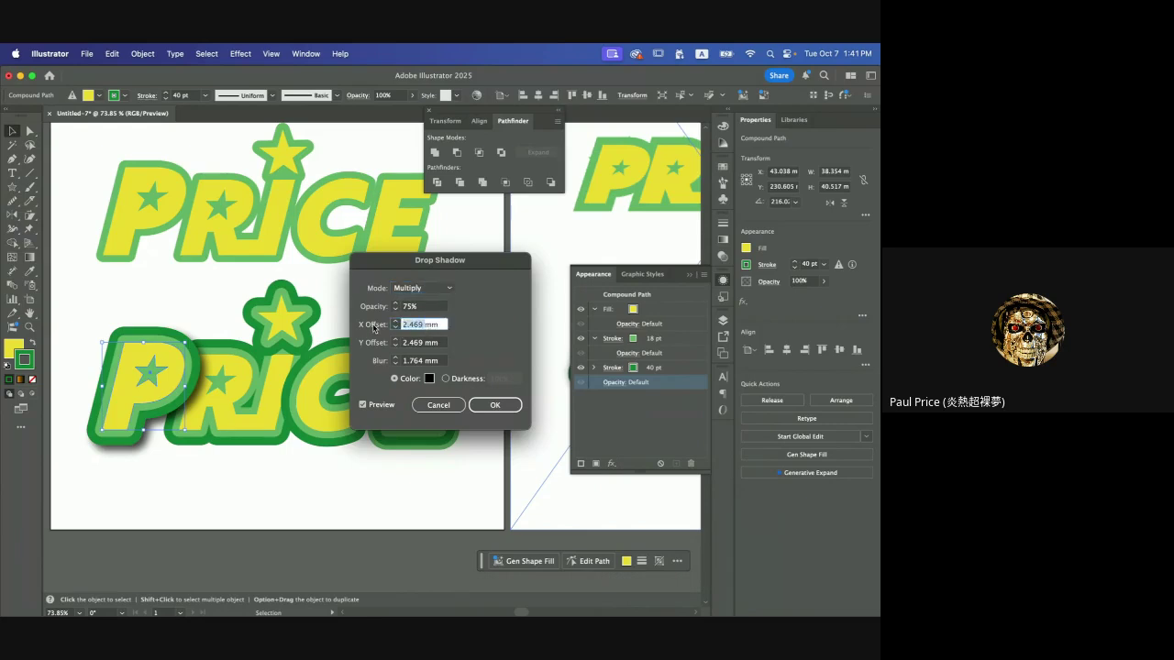
text(0mm)
click(380, 344)
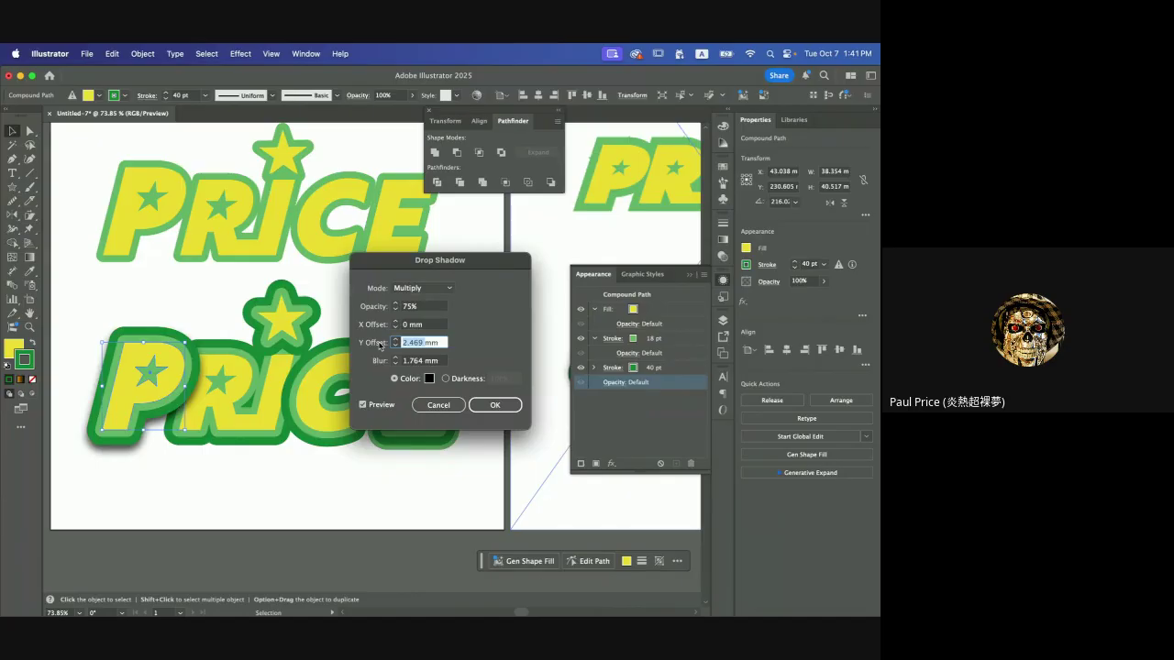
text(0mm)
key(Tab)
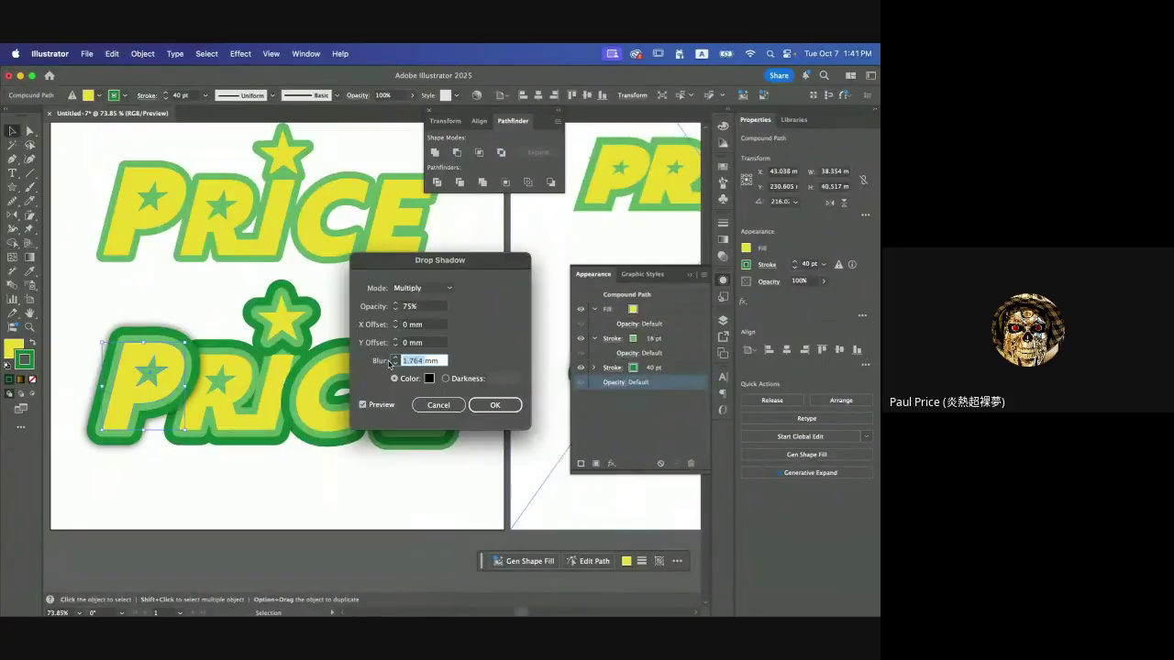
text(1mm)
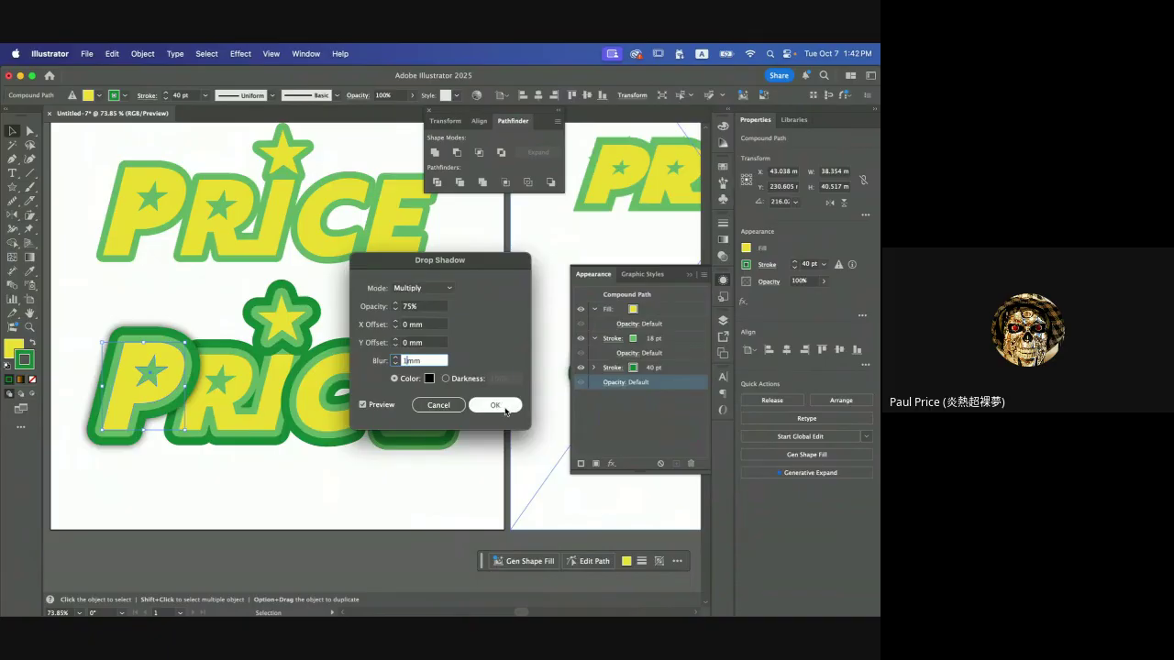
click(495, 405)
click(183, 314)
- Add a separate Drop Shadow effect to the yellow fill of the lowest wordmark's letter P
scroll(183, 314, up, 5)
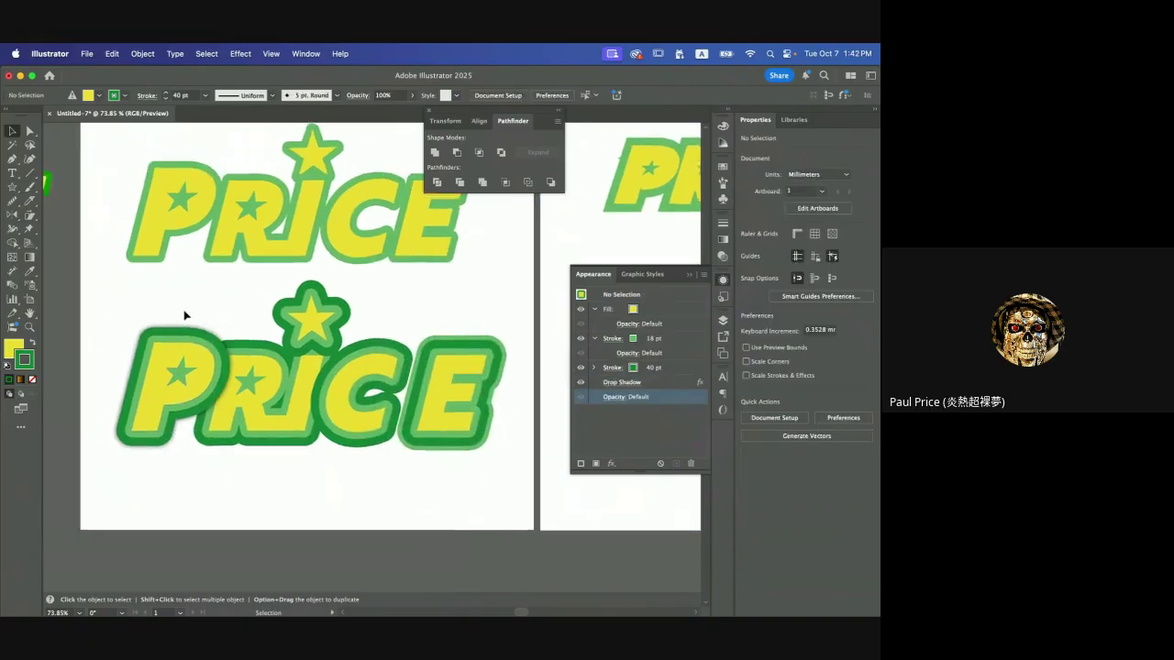
scroll(184, 314, down, 3)
scroll(184, 314, right, 2)
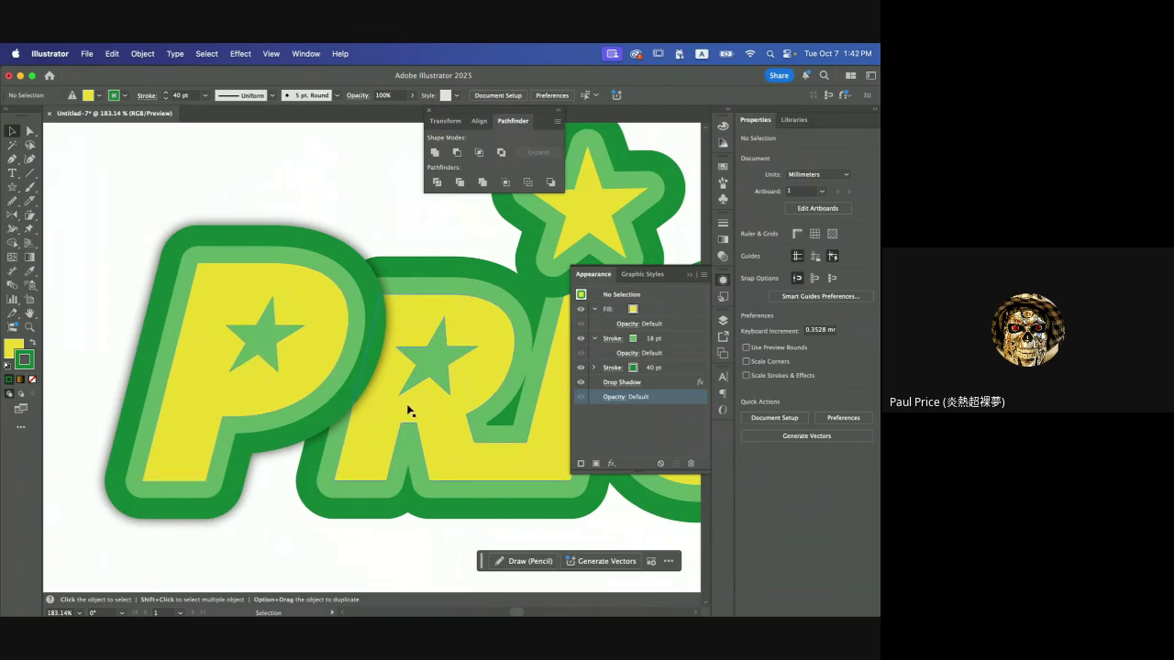
scroll(408, 409, down, 5)
scroll(408, 410, right, 2)
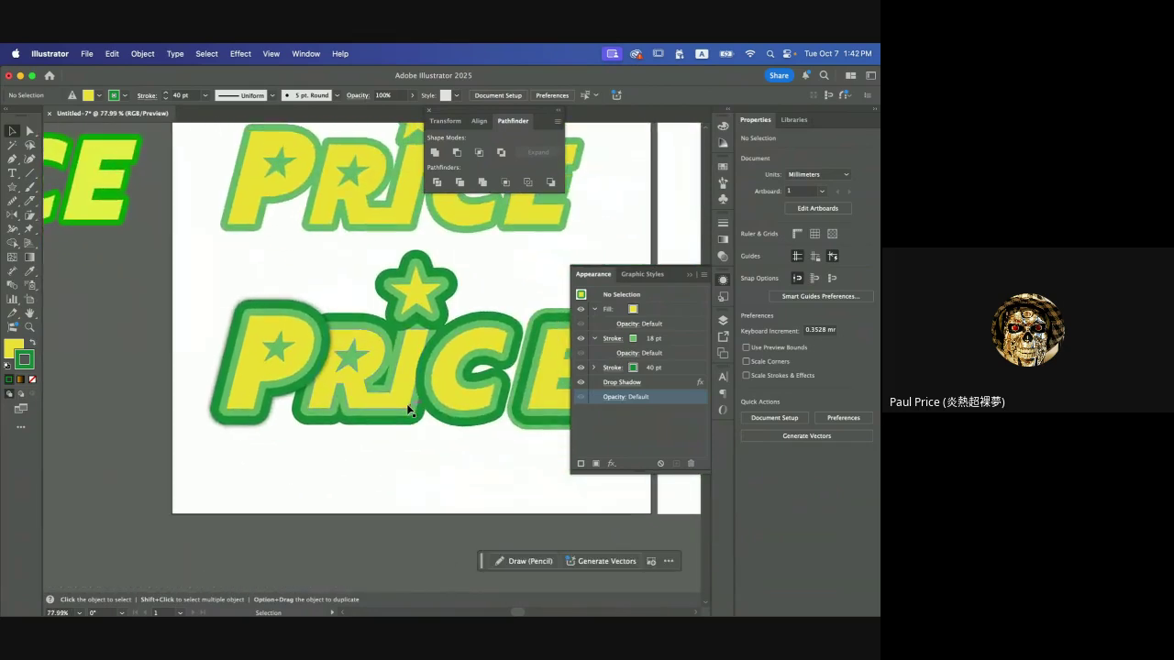
click(281, 351)
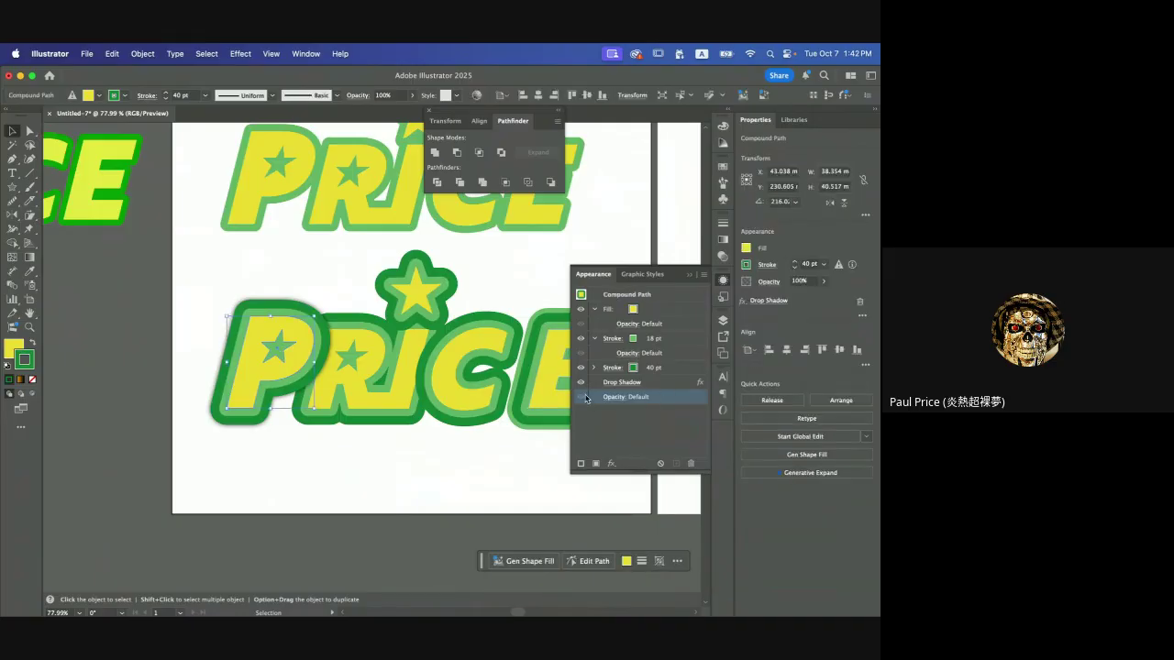
click(649, 313)
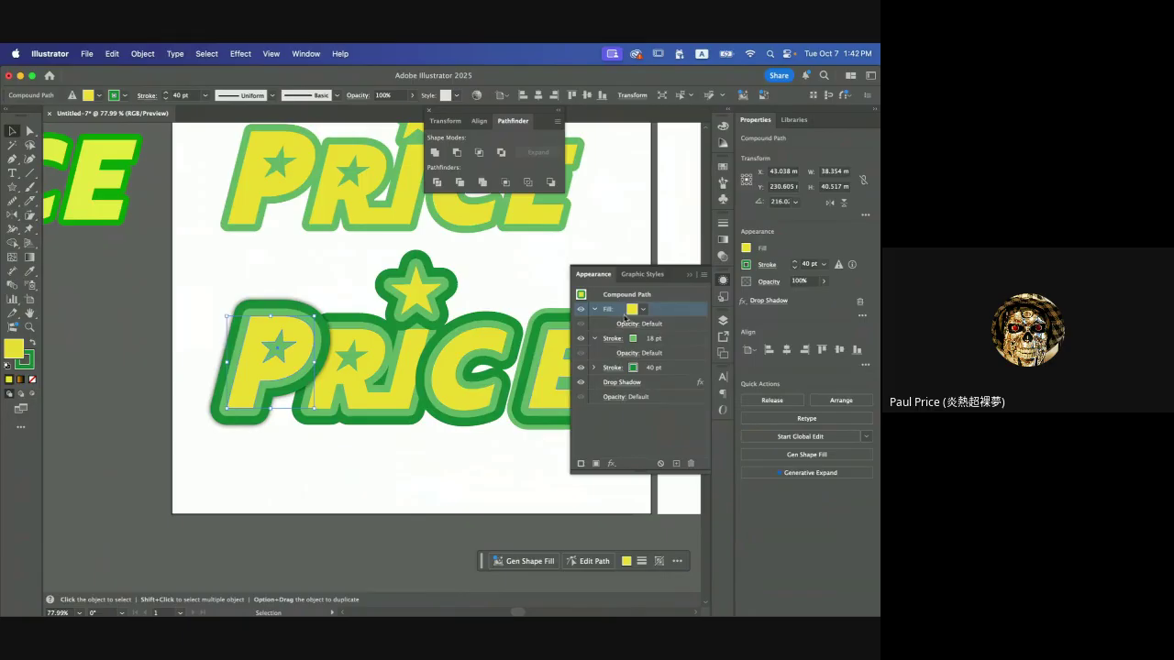
click(610, 464)
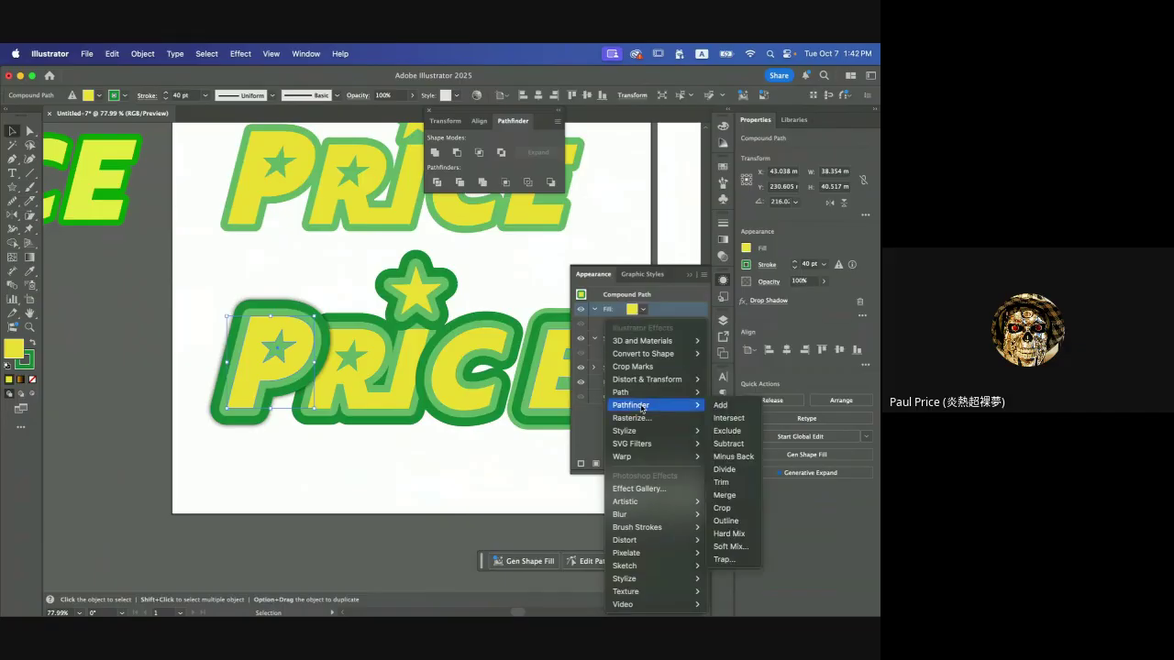
mouse_move(640, 433)
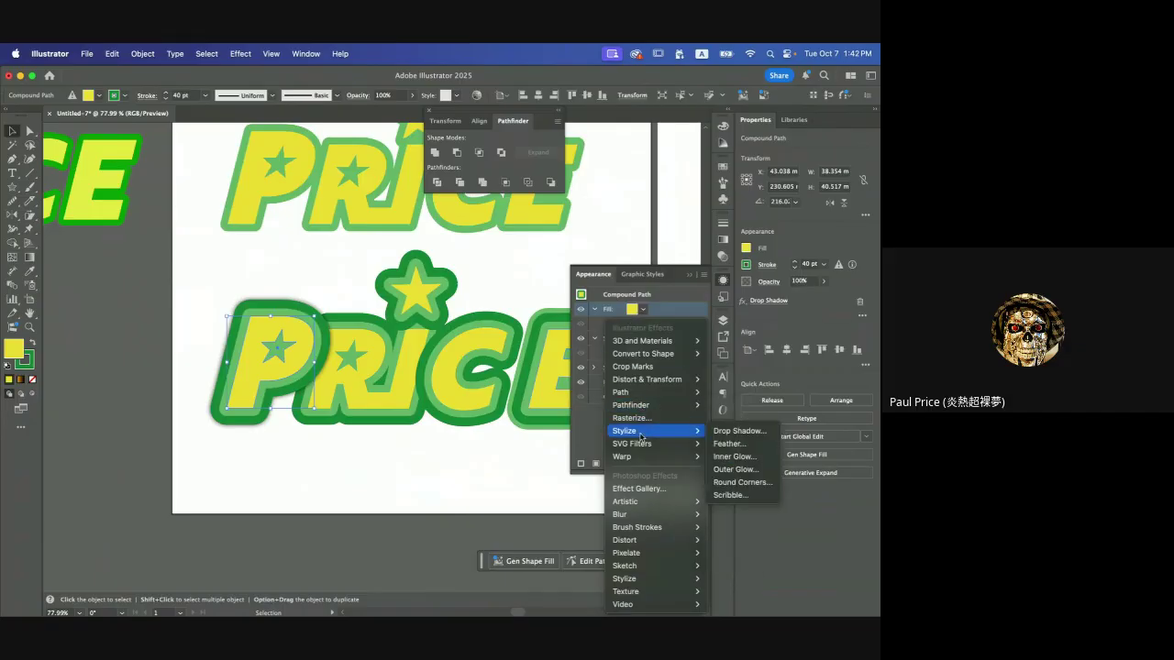
click(733, 431)
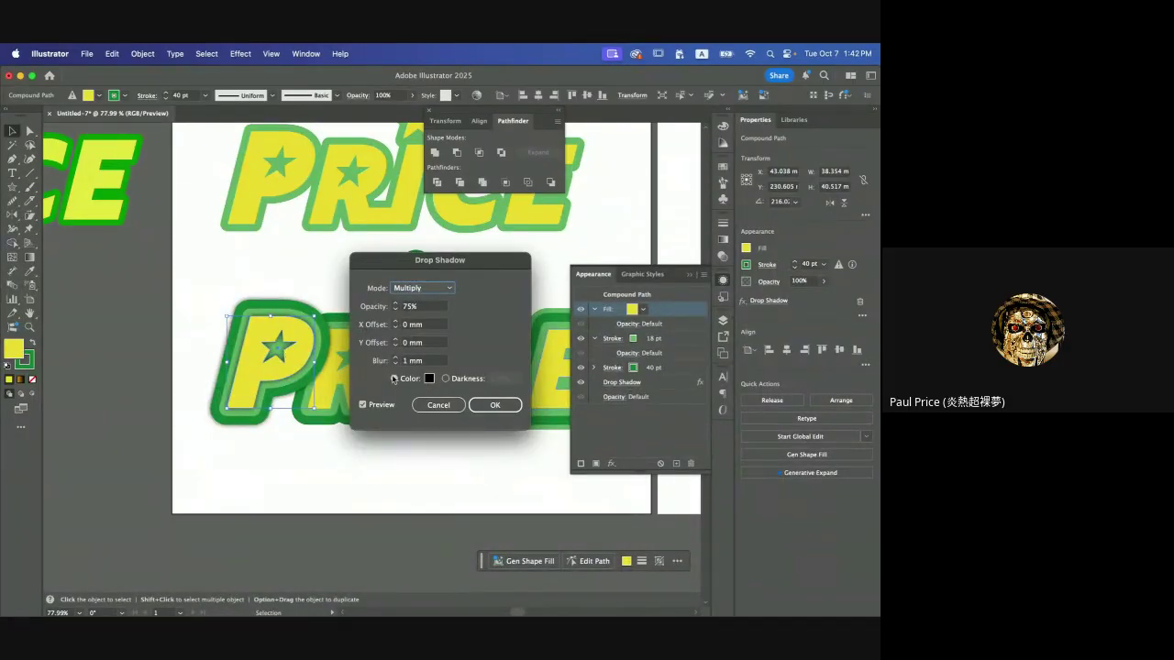
- Set the fill shadow's color to dark green 096809 and its opacity to 40%
click(427, 378)
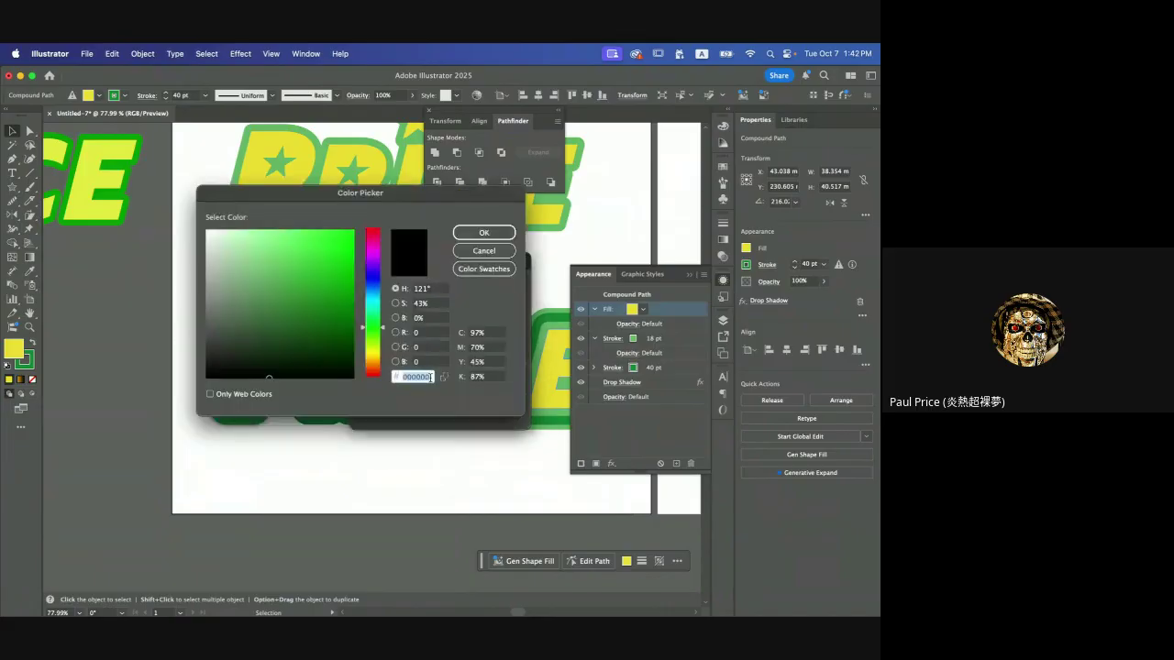
click(339, 325)
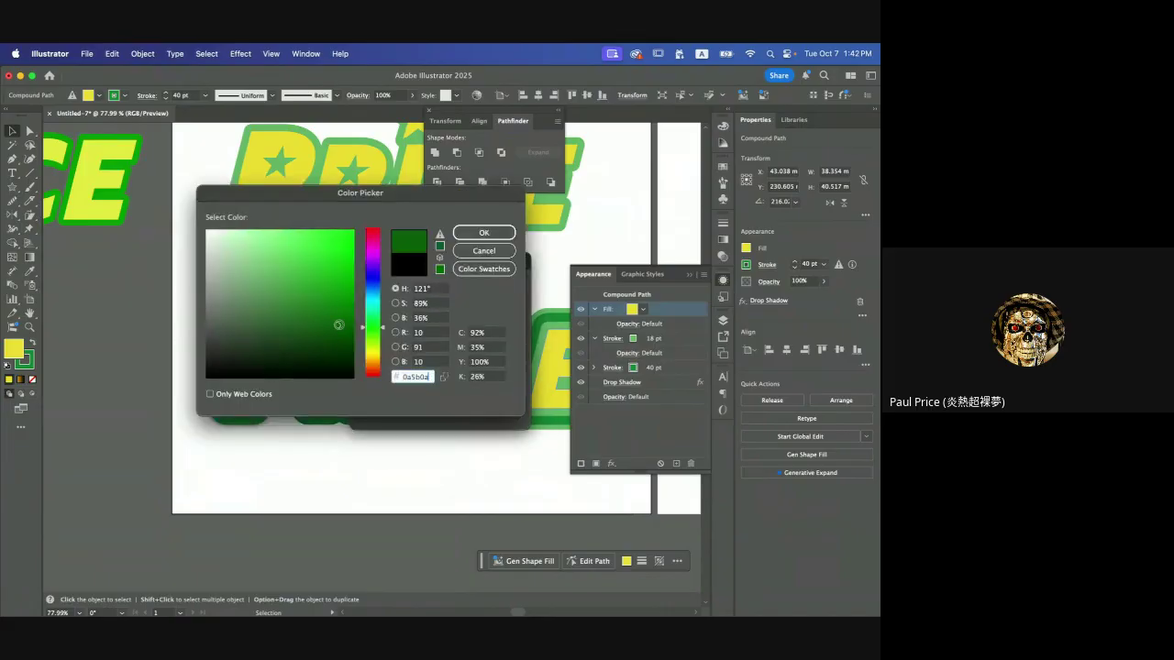
click(340, 317)
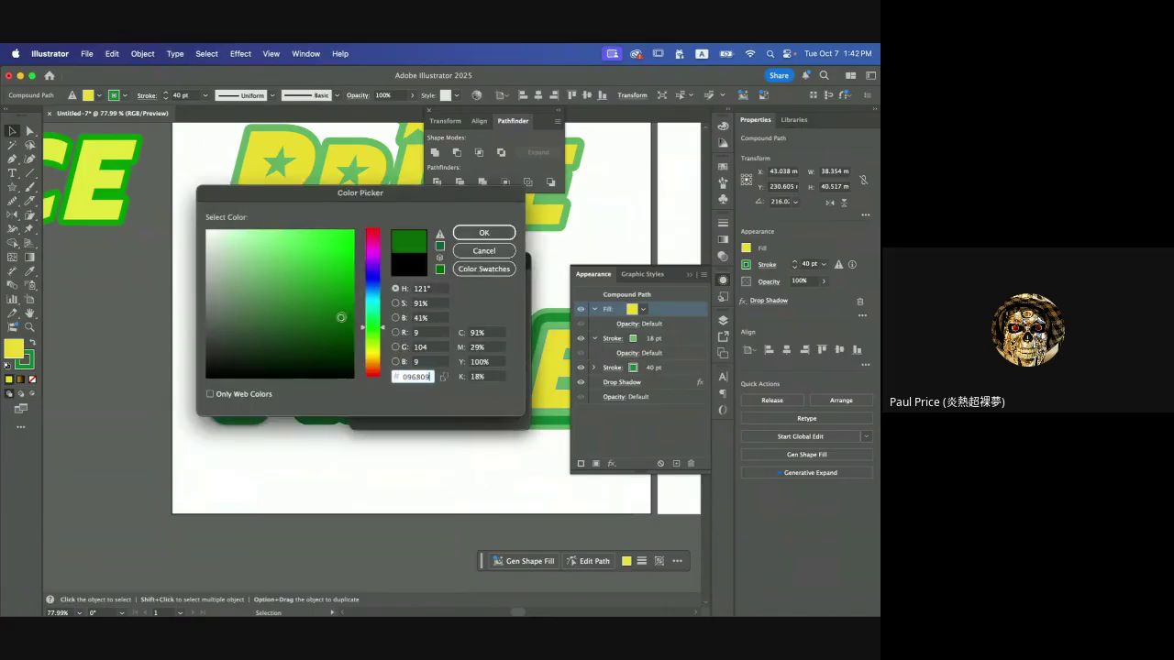
click(484, 232)
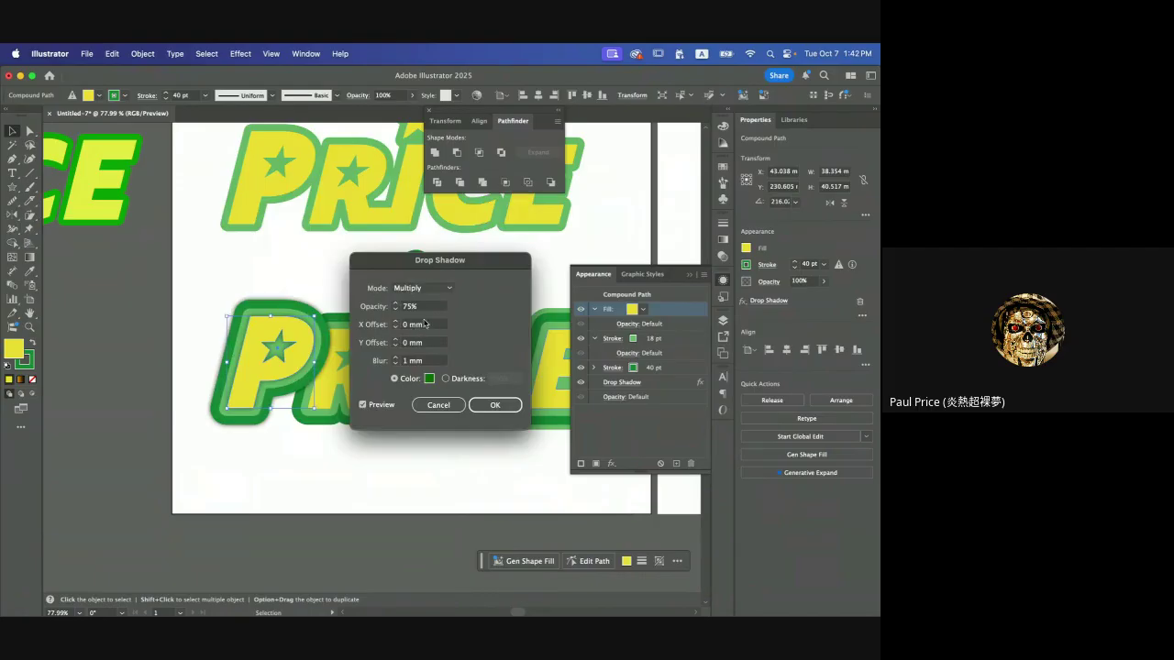
click(423, 308)
drag(425, 312, 401, 310)
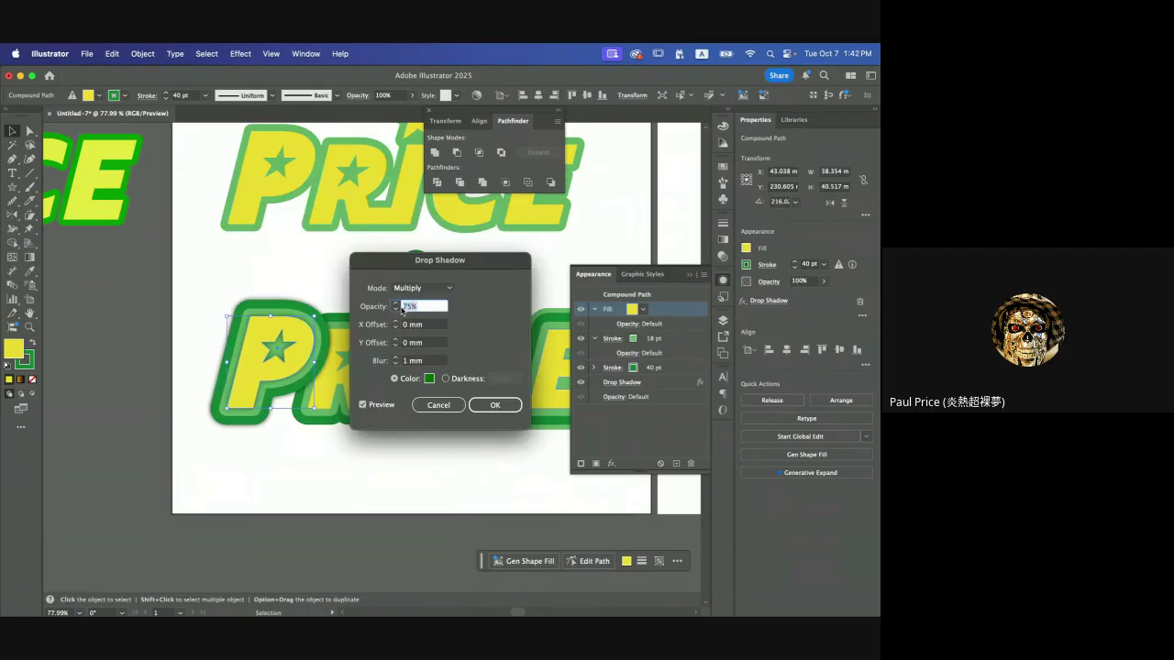
text(40)
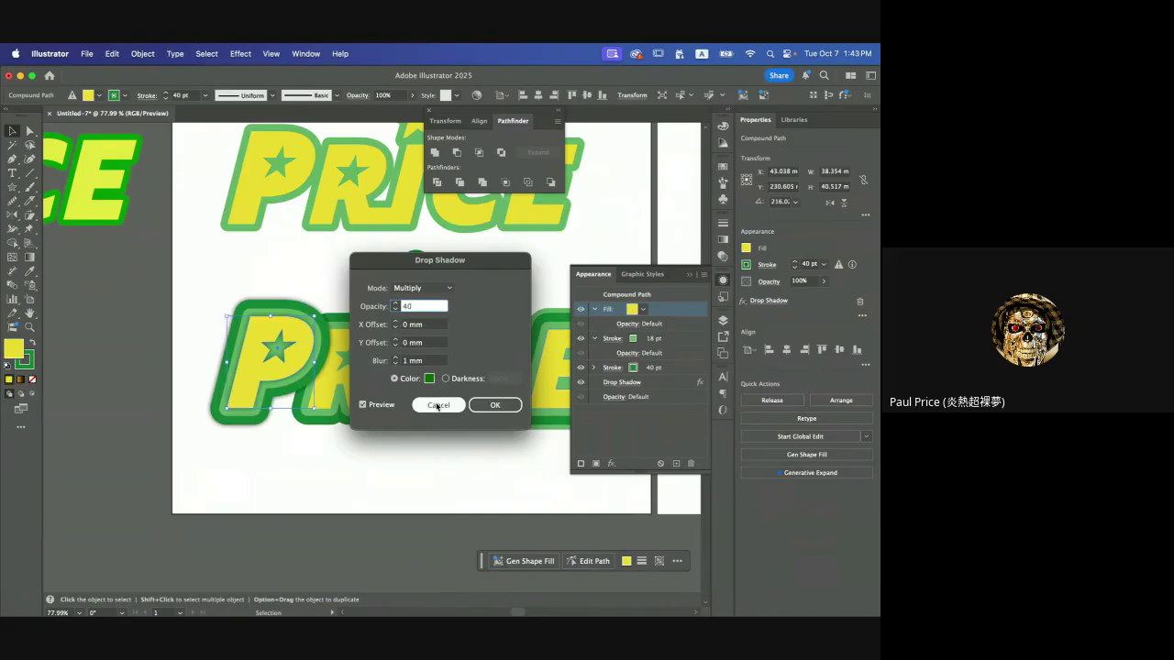
click(495, 405)
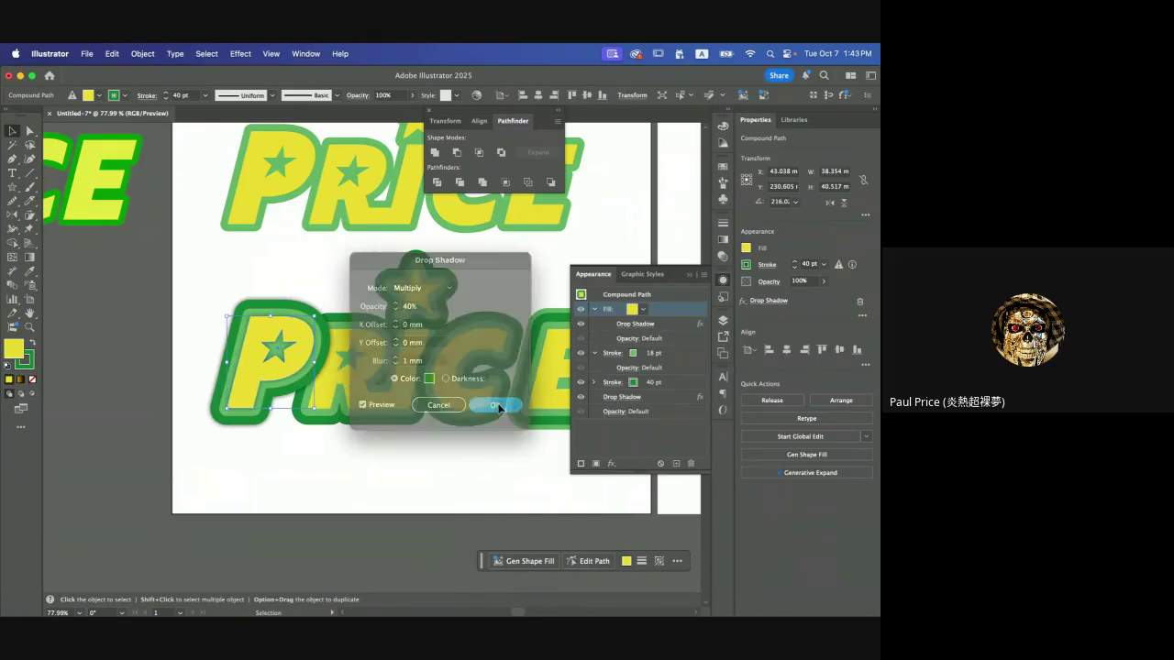
- Move the letter P of the lowest wordmark to the left so it stands apart from the R
click(266, 453)
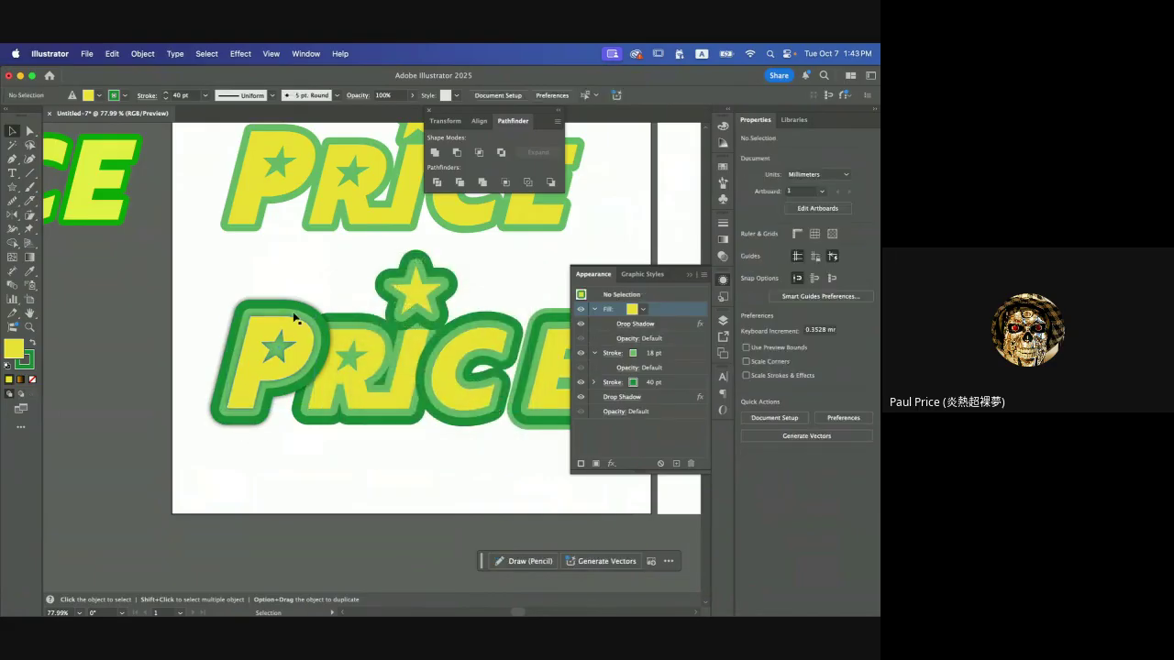
scroll(294, 318, up, 5)
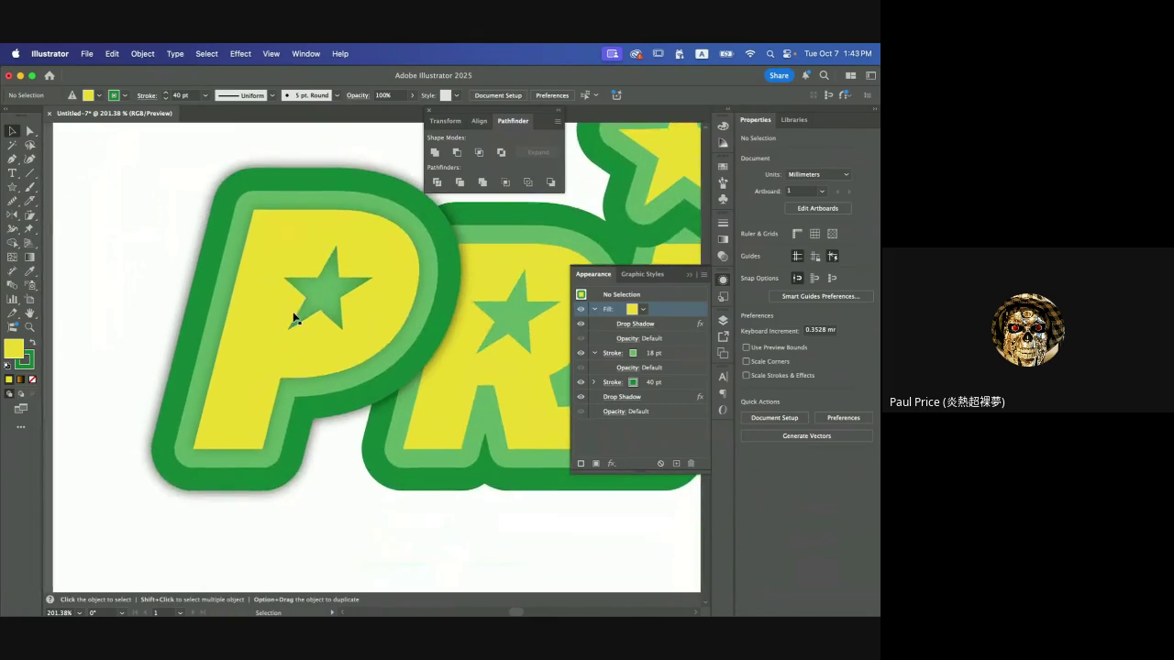
drag(366, 326, 302, 323)
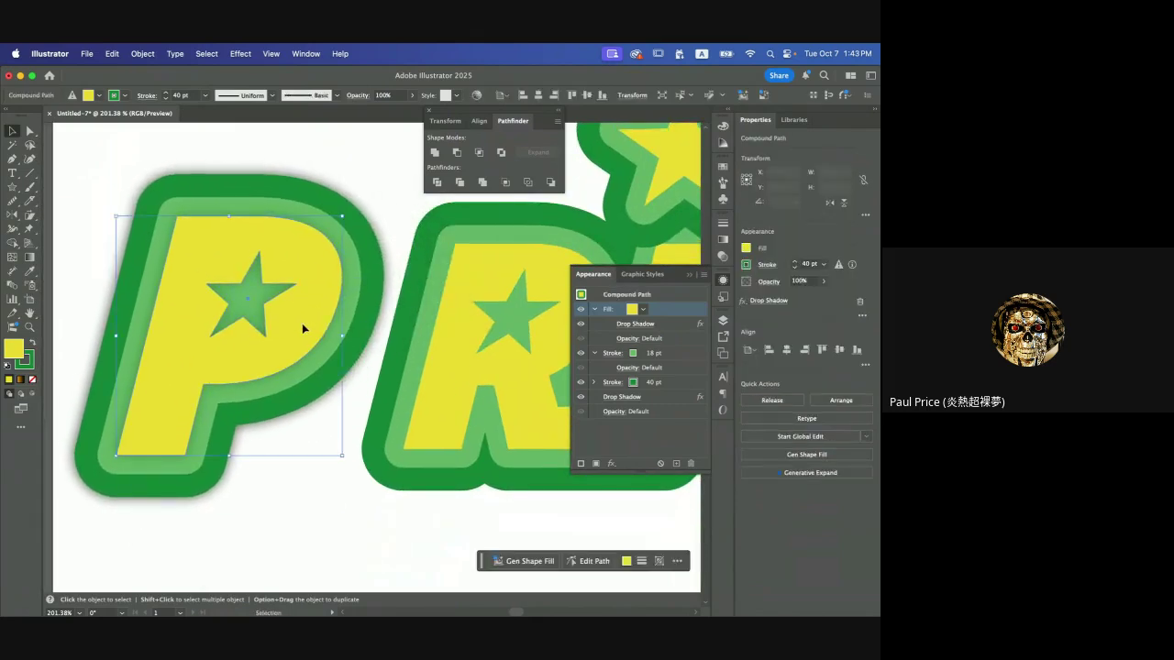
click(375, 209)
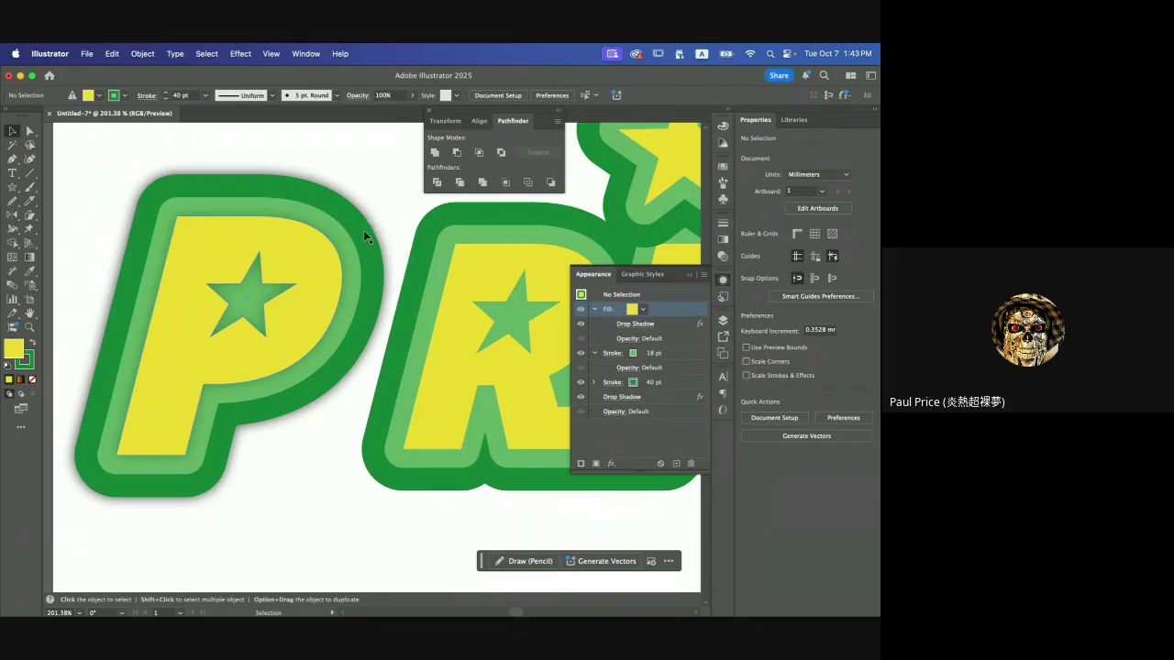
- Duplicate the 40 pt dark green stroke and make the lower copy orange (C=0 M=35 Y=85 K=0) with a 52 pt weight
scroll(364, 231, down, 3)
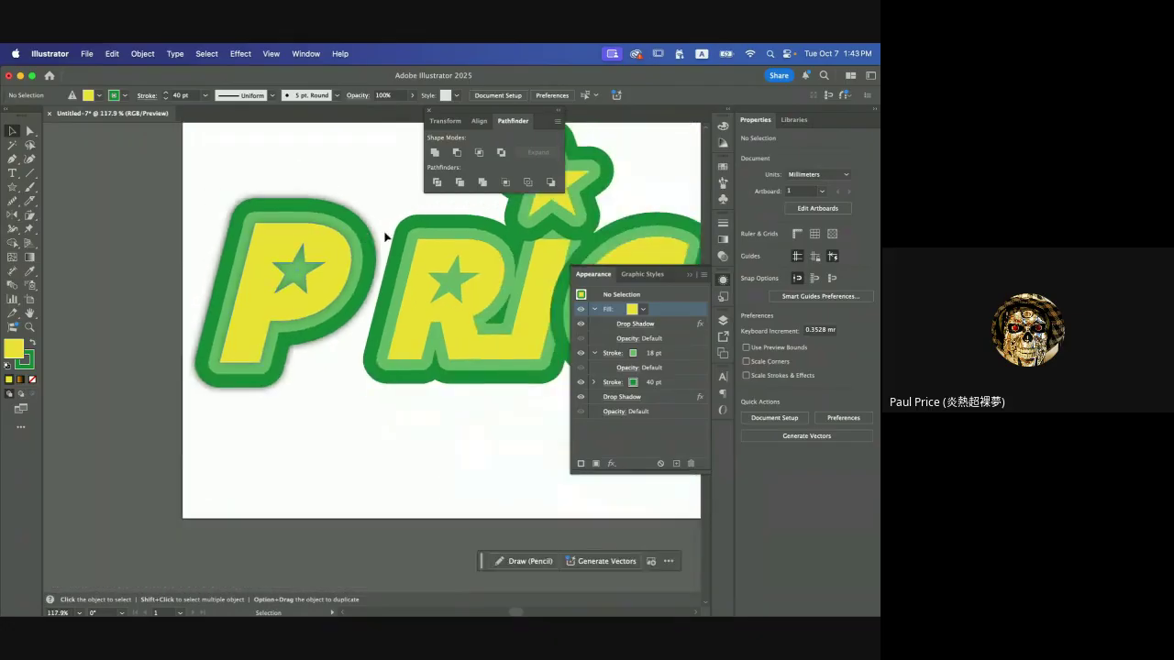
click(676, 384)
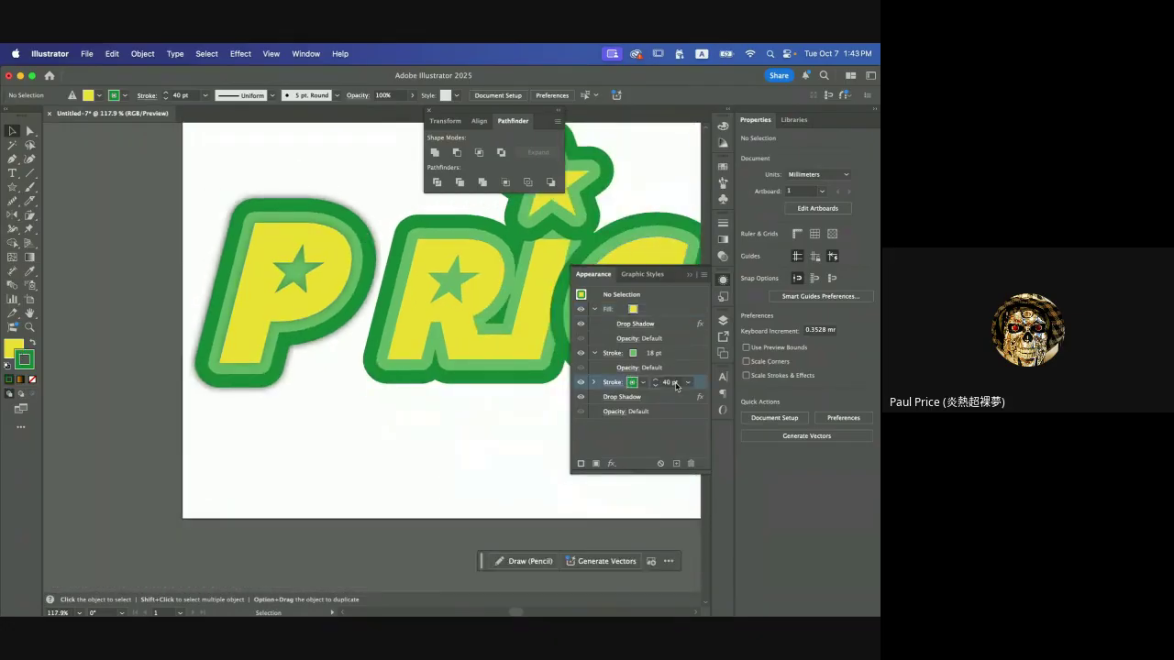
click(675, 463)
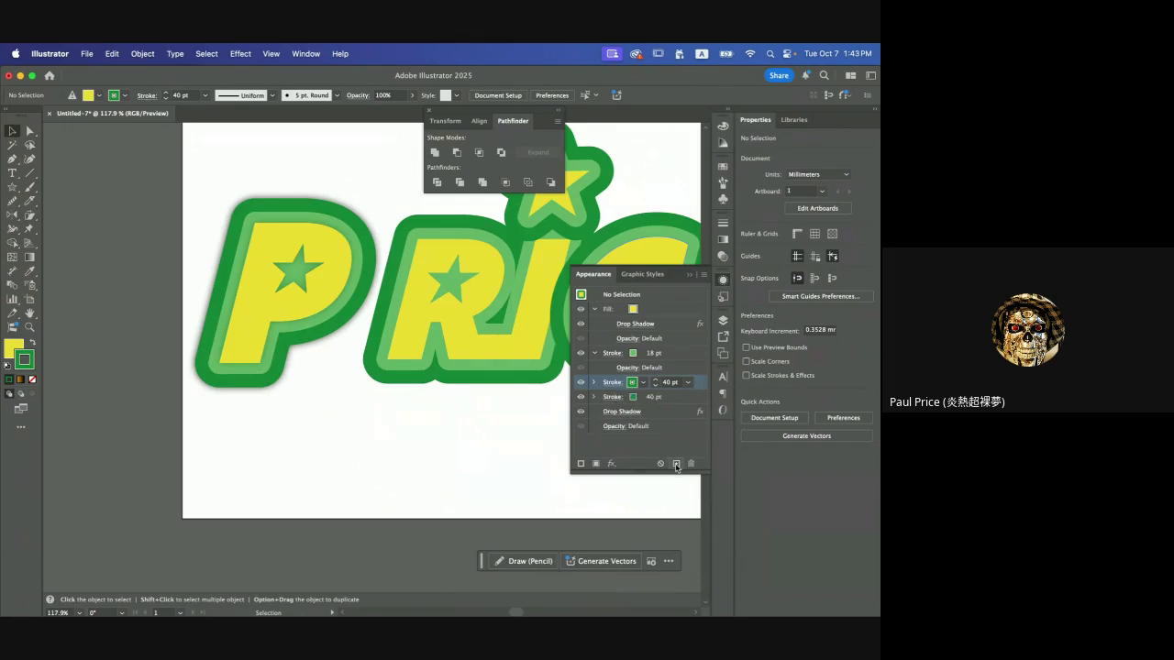
click(634, 397)
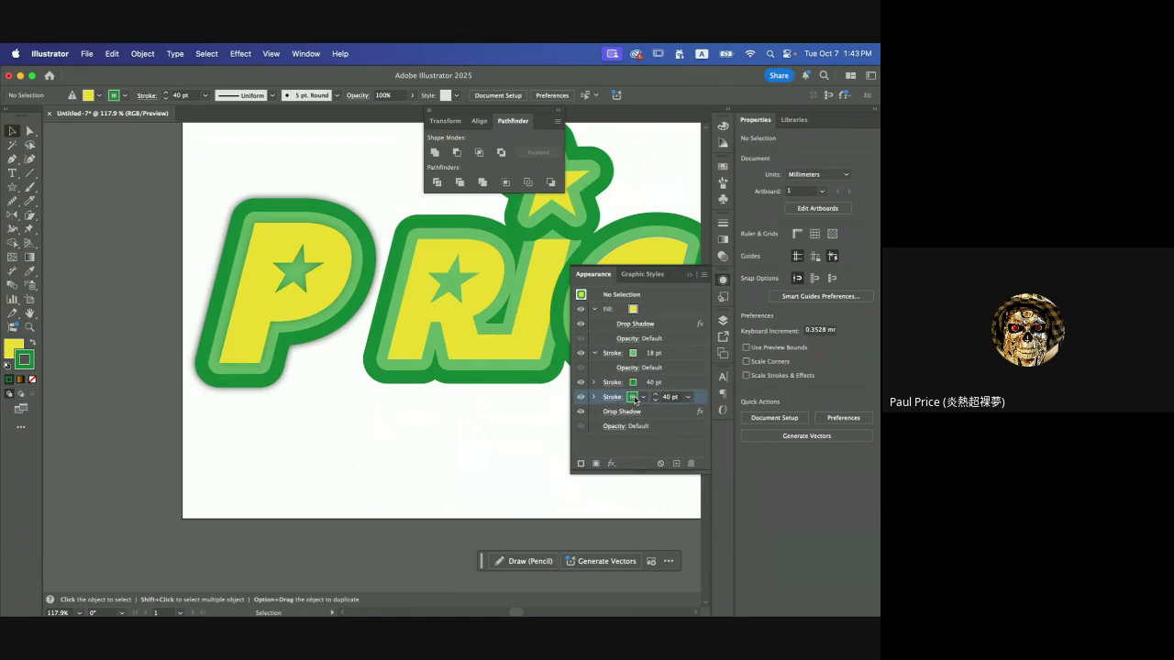
click(633, 397)
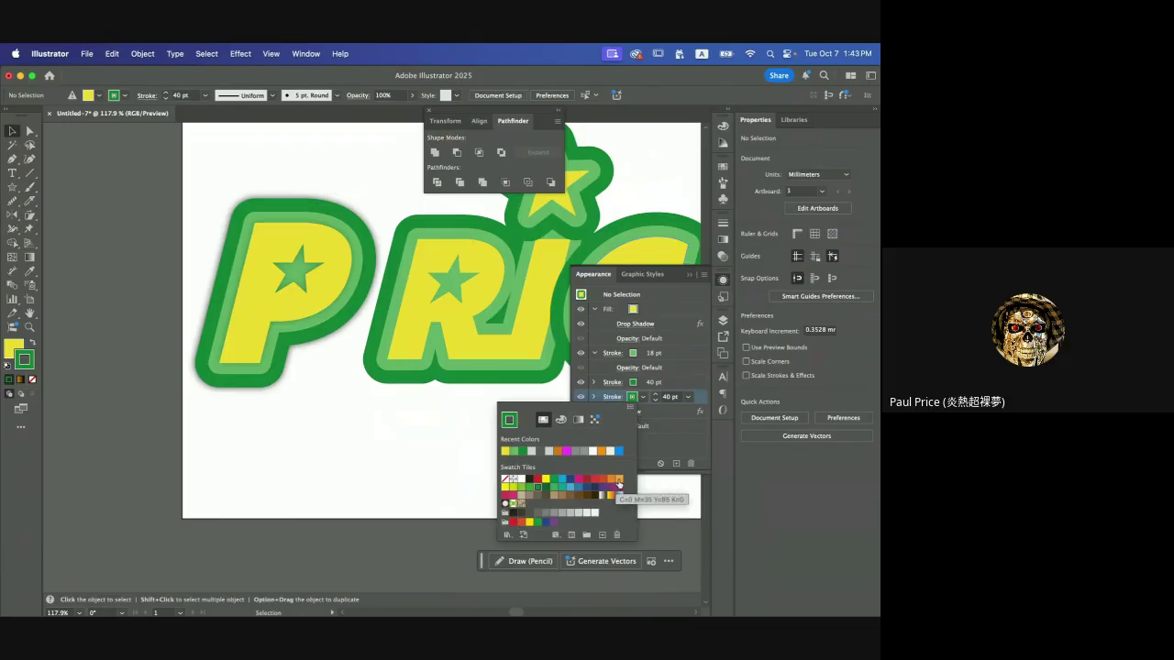
click(619, 480)
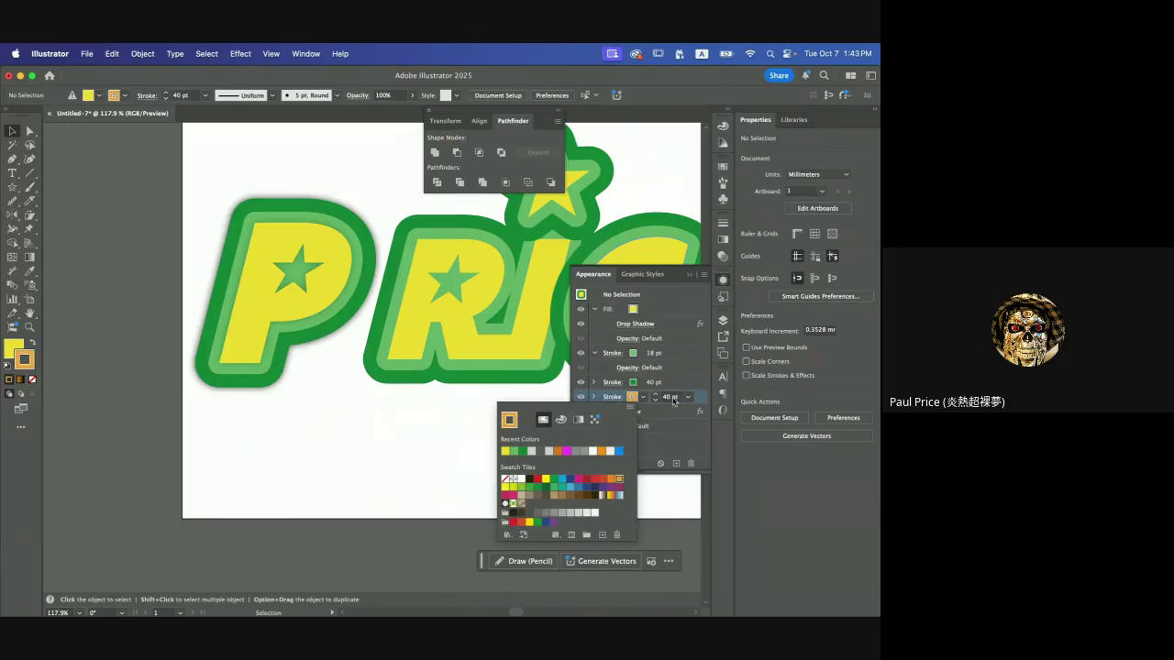
click(656, 394)
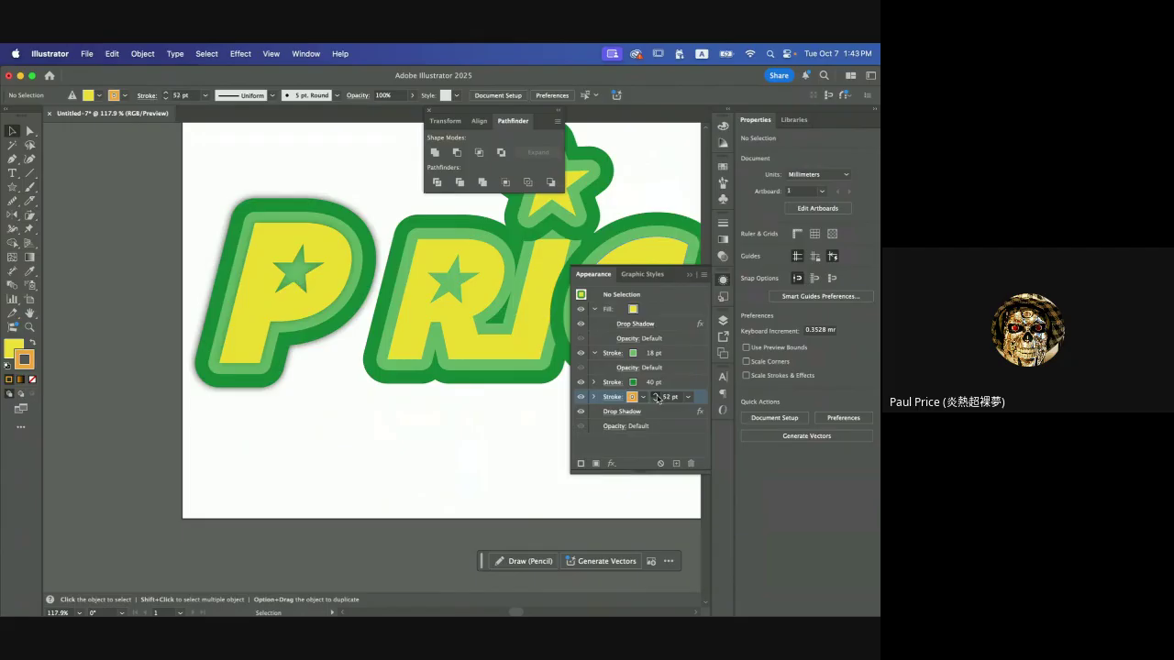
- Give the lowest wordmark's P an orange 52 pt copy of its 40 pt stroke underneath, and shift the letter slightly up and left
click(336, 280)
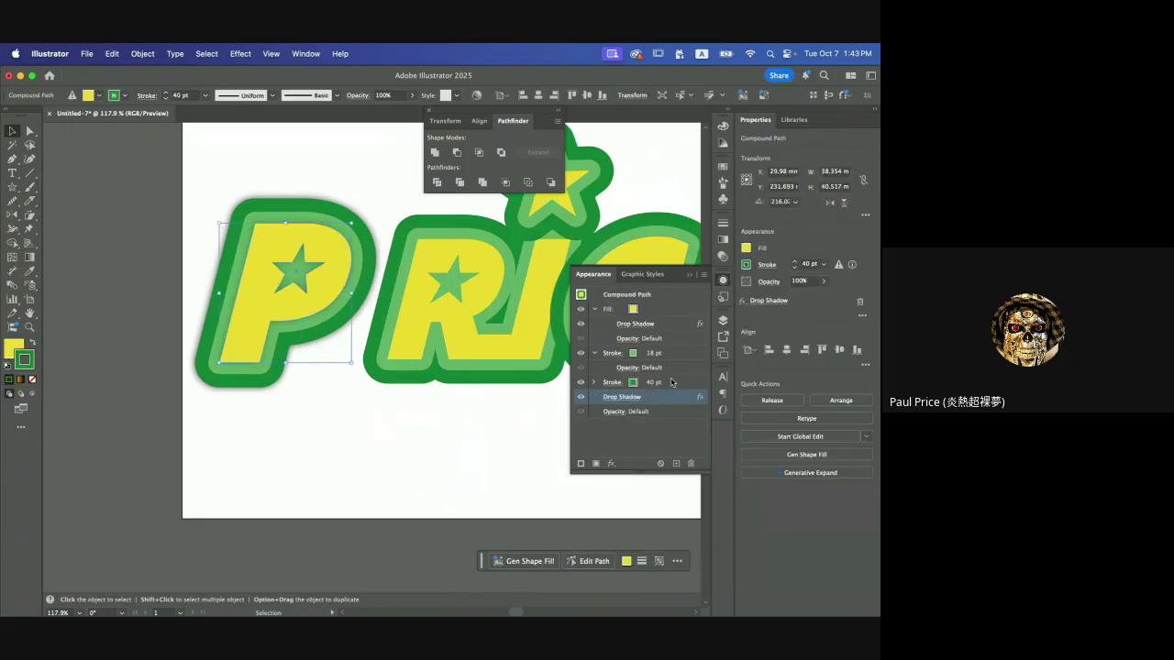
click(673, 384)
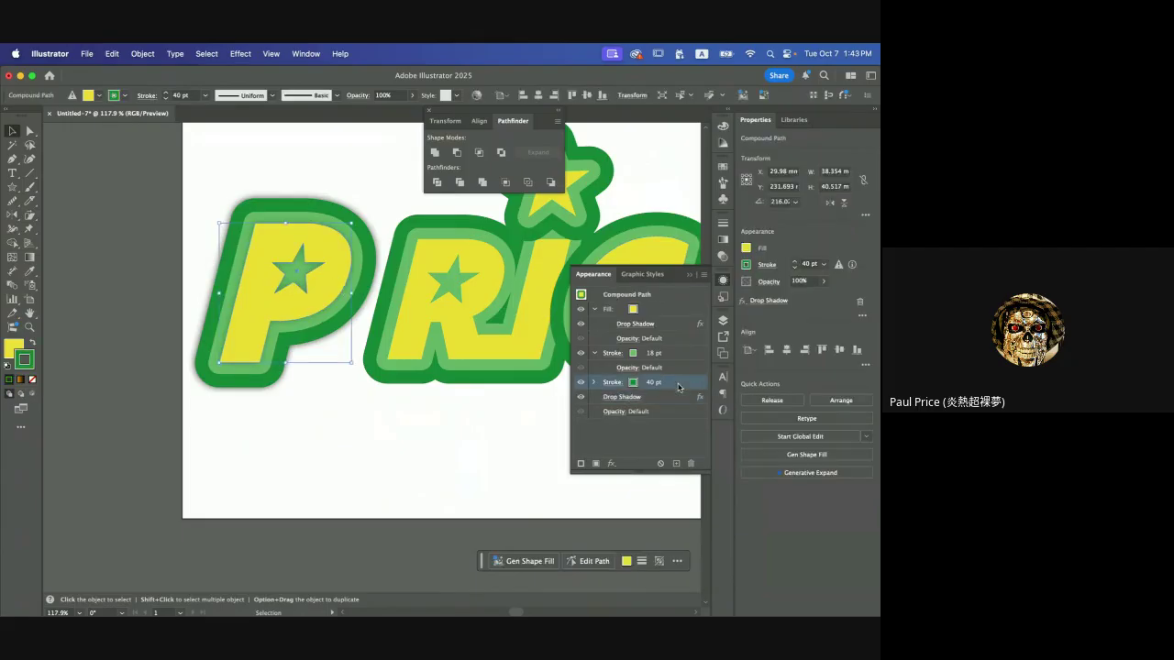
click(676, 463)
click(632, 398)
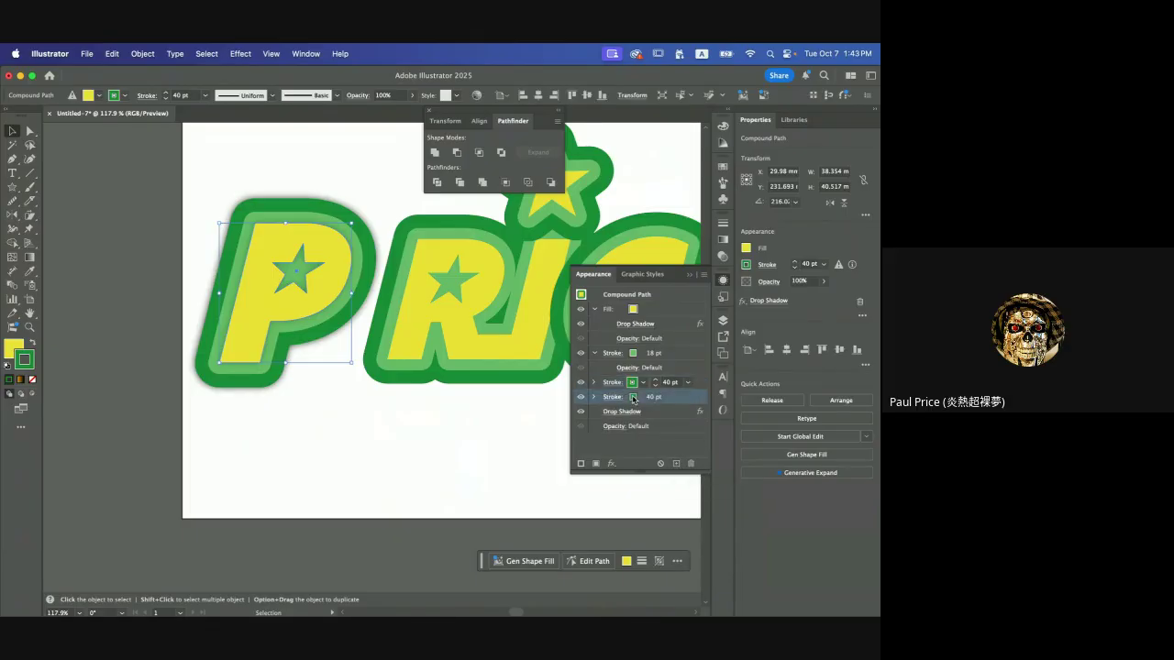
click(633, 398)
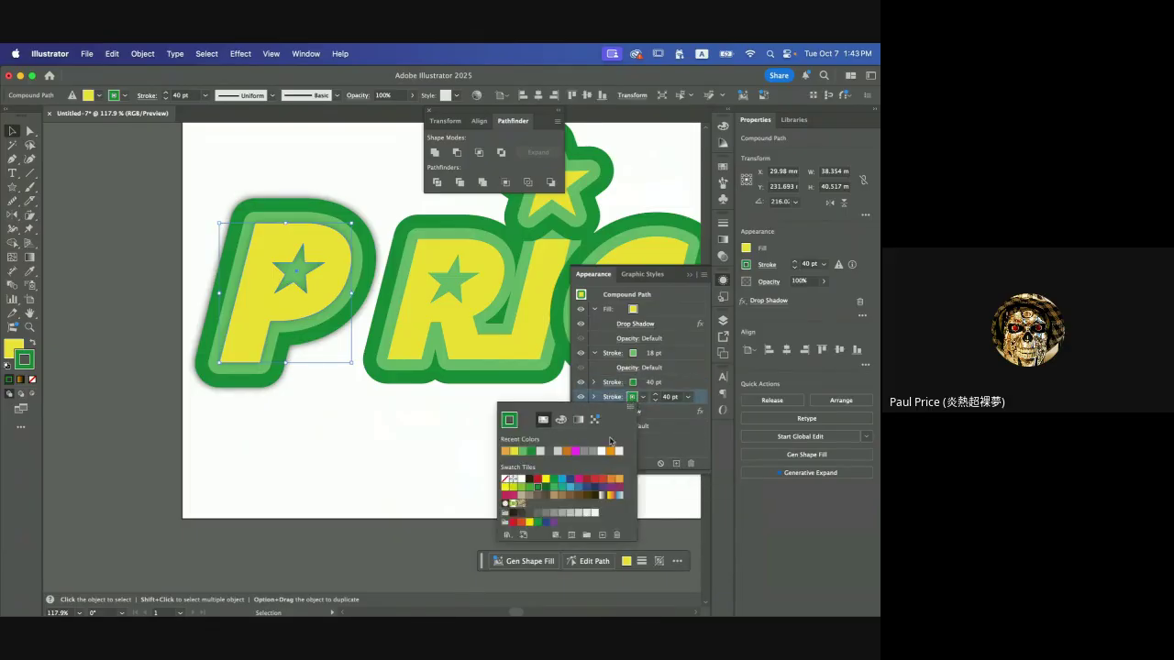
click(505, 451)
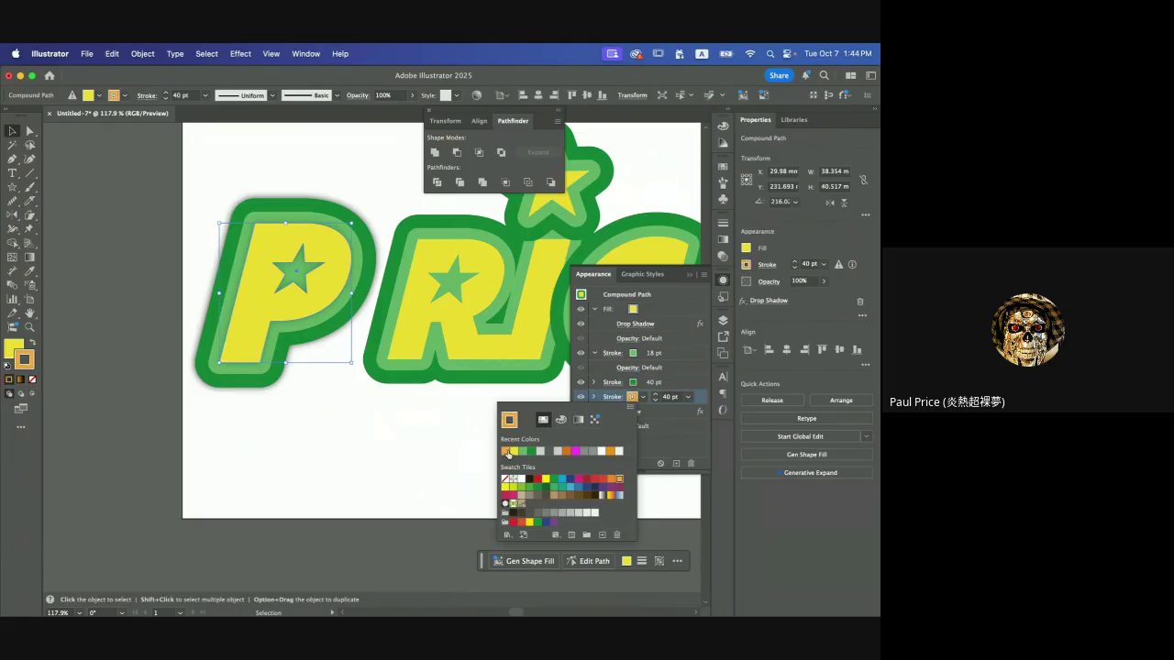
click(656, 396)
click(655, 397)
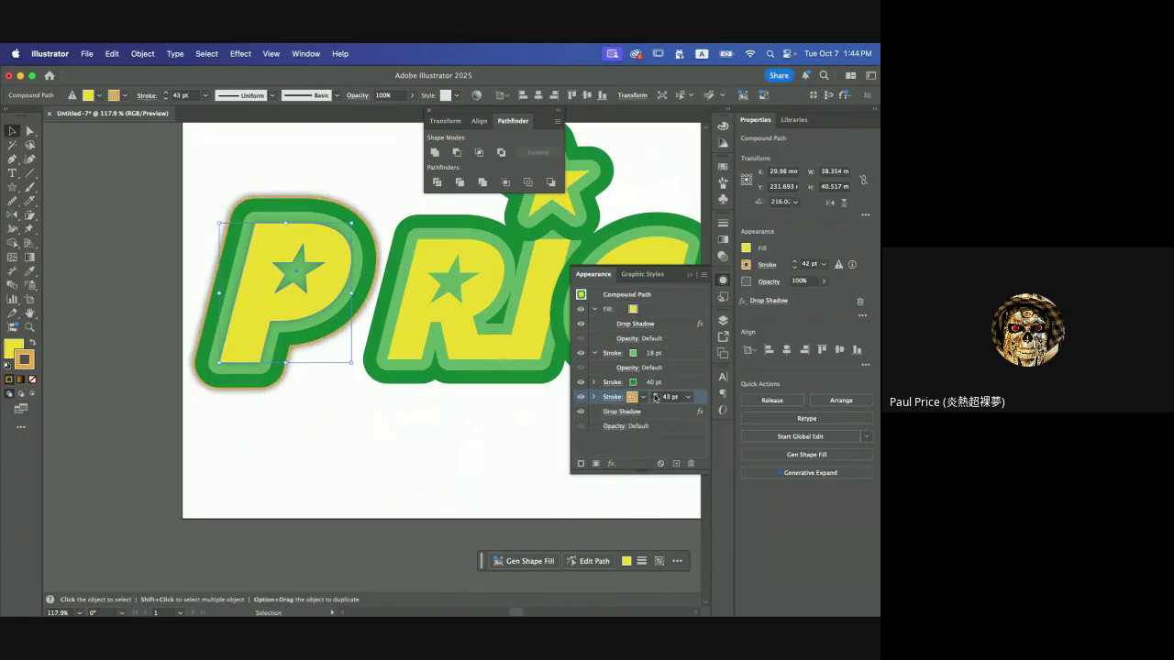
click(656, 397)
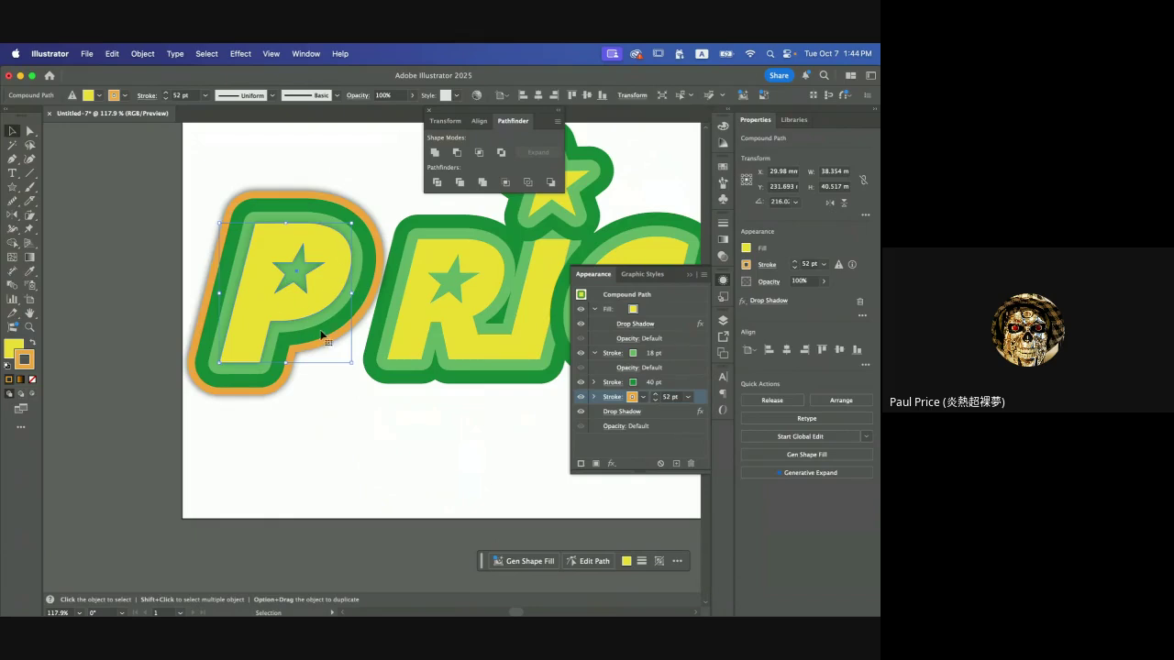
scroll(321, 336, down, 3)
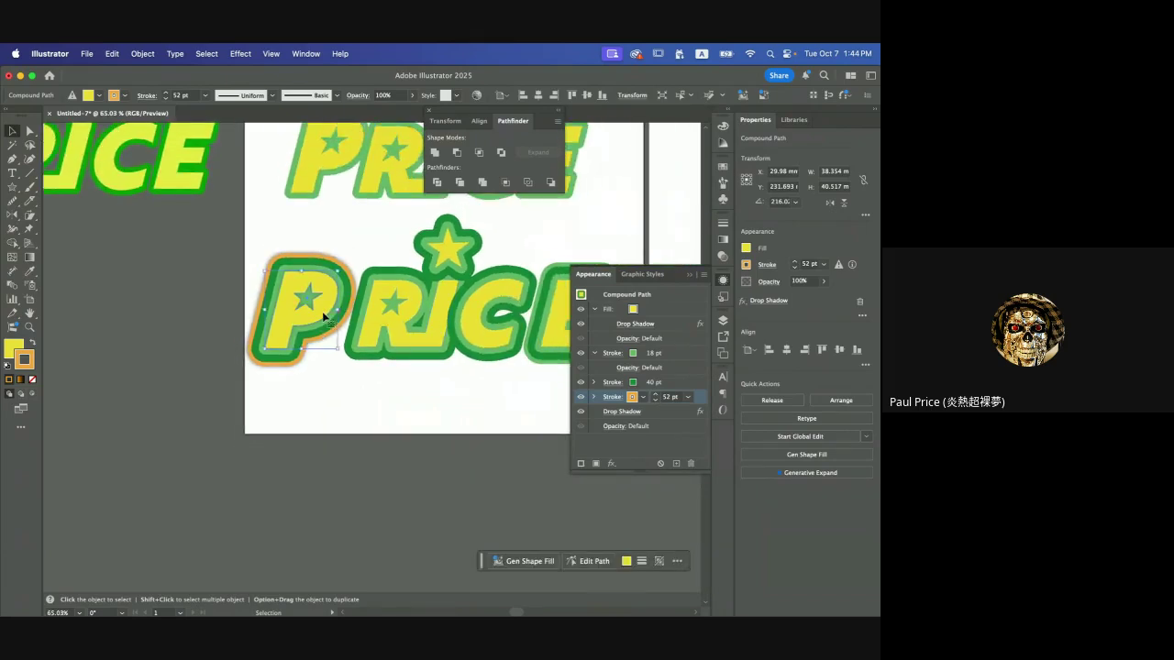
mouse_move(323, 317)
mouse_down()
mouse_move(253, 229)
mouse_move(315, 312)
mouse_up()
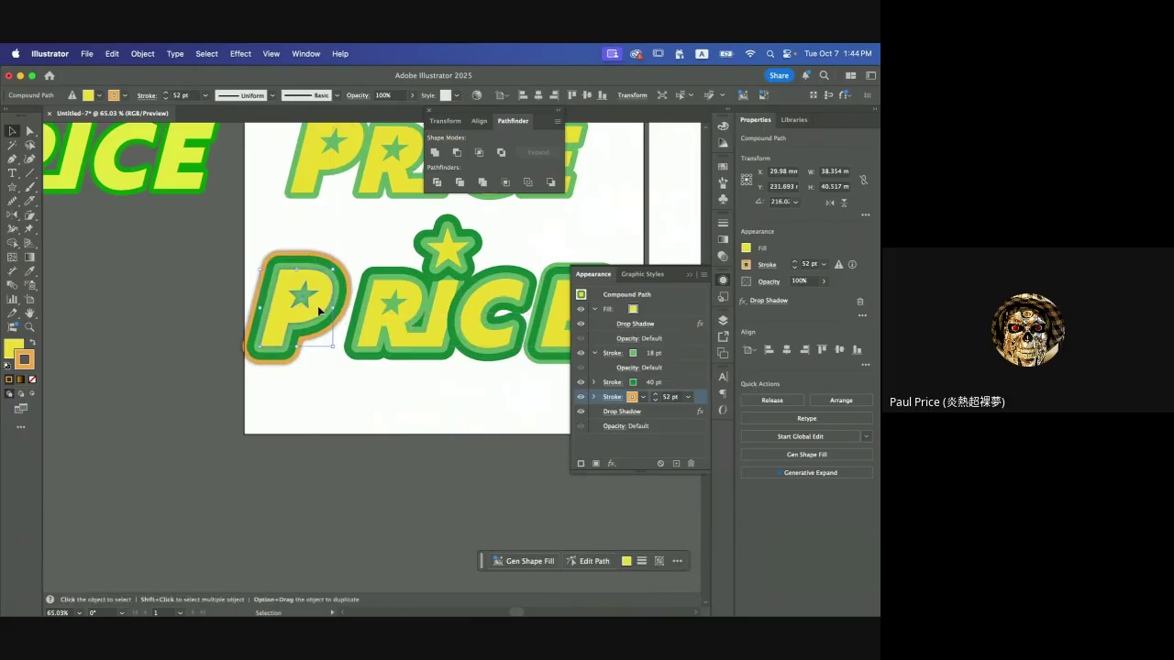
- Try removing the Drop Shadow effect applied to the whole orange-outlined letter P
click(645, 414)
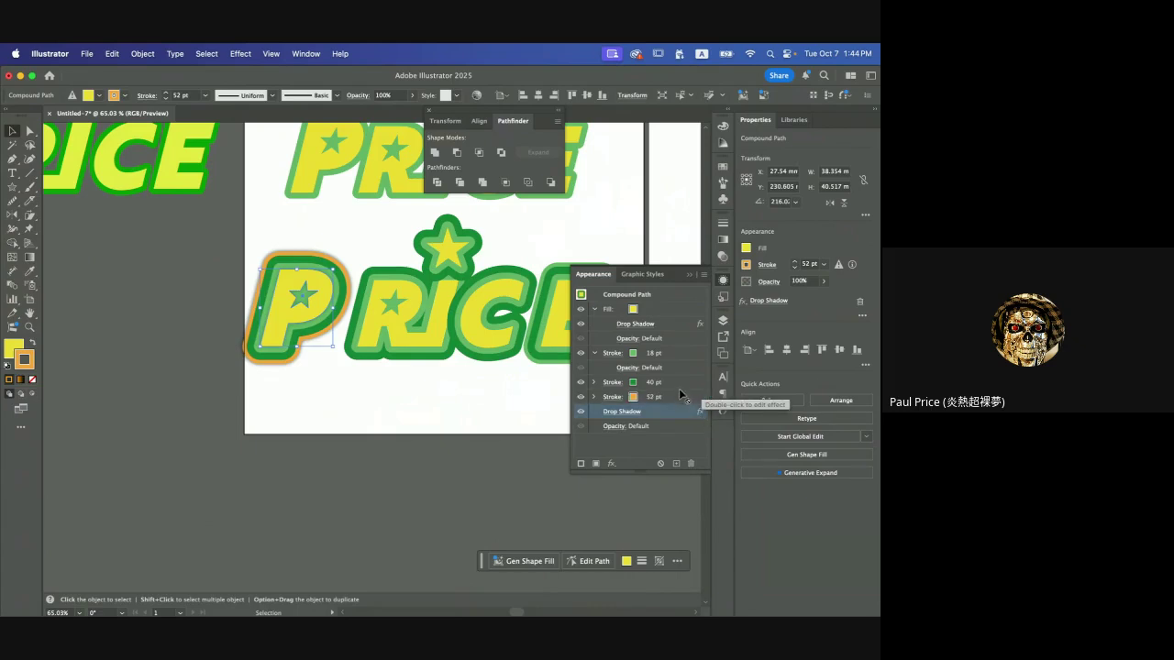
key(super+z)
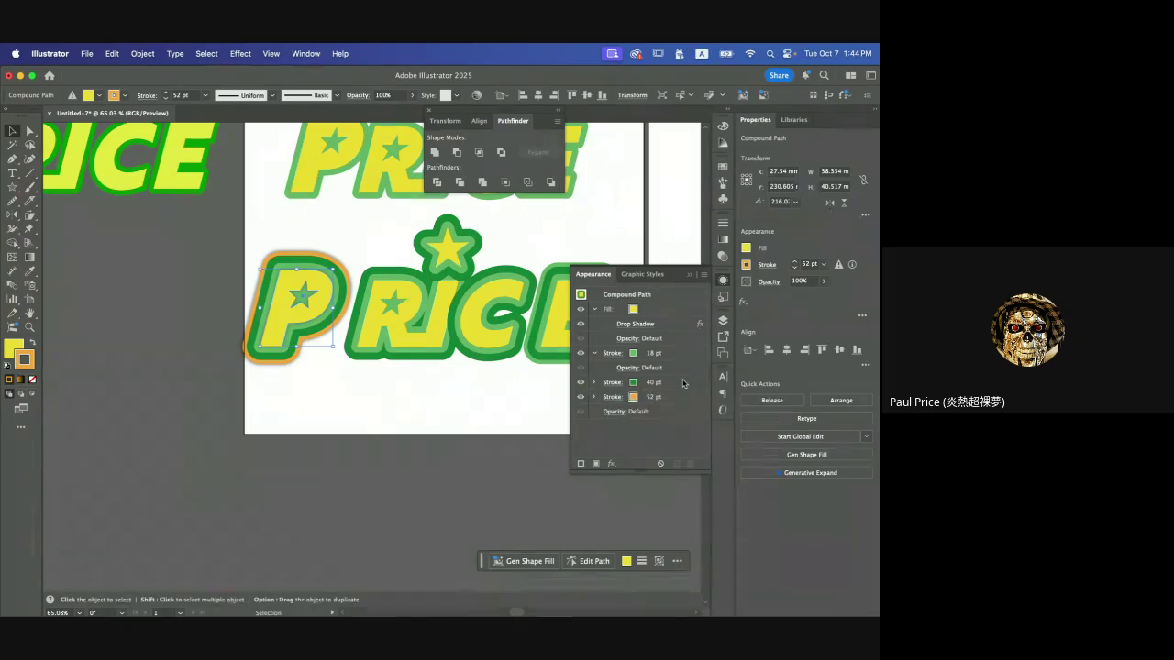
key(super+shift+z)
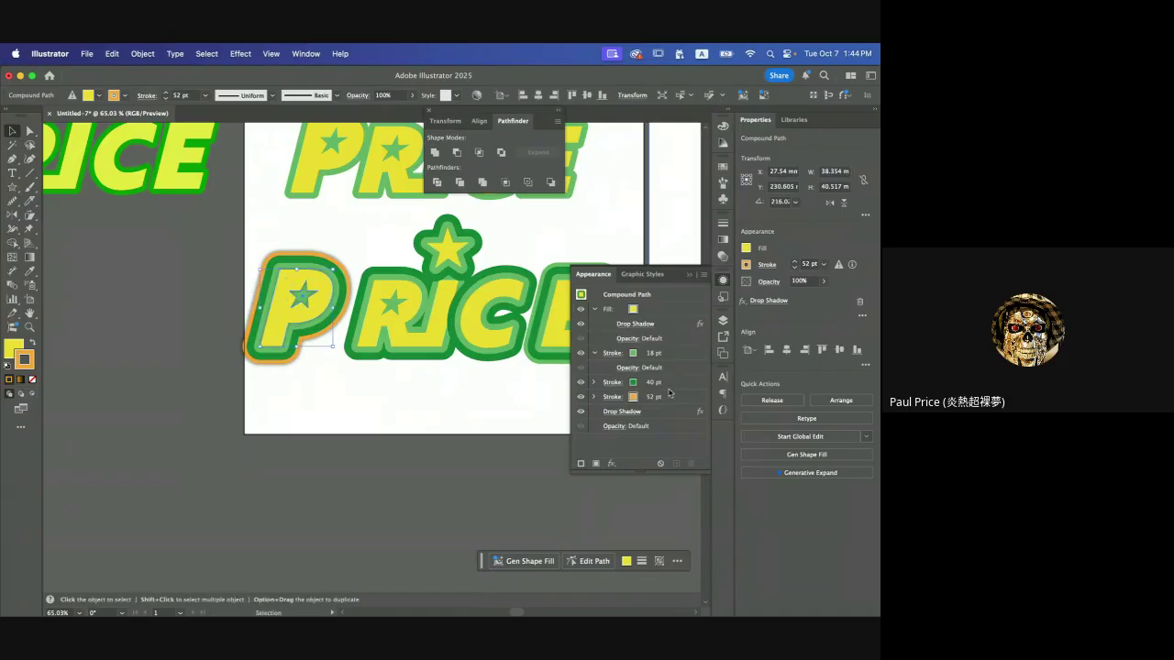
- Try a Multiply Drop Shadow at 40% opacity, 0 mm offsets and 1 mm blur on the P's 40 pt dark green stroke
click(673, 385)
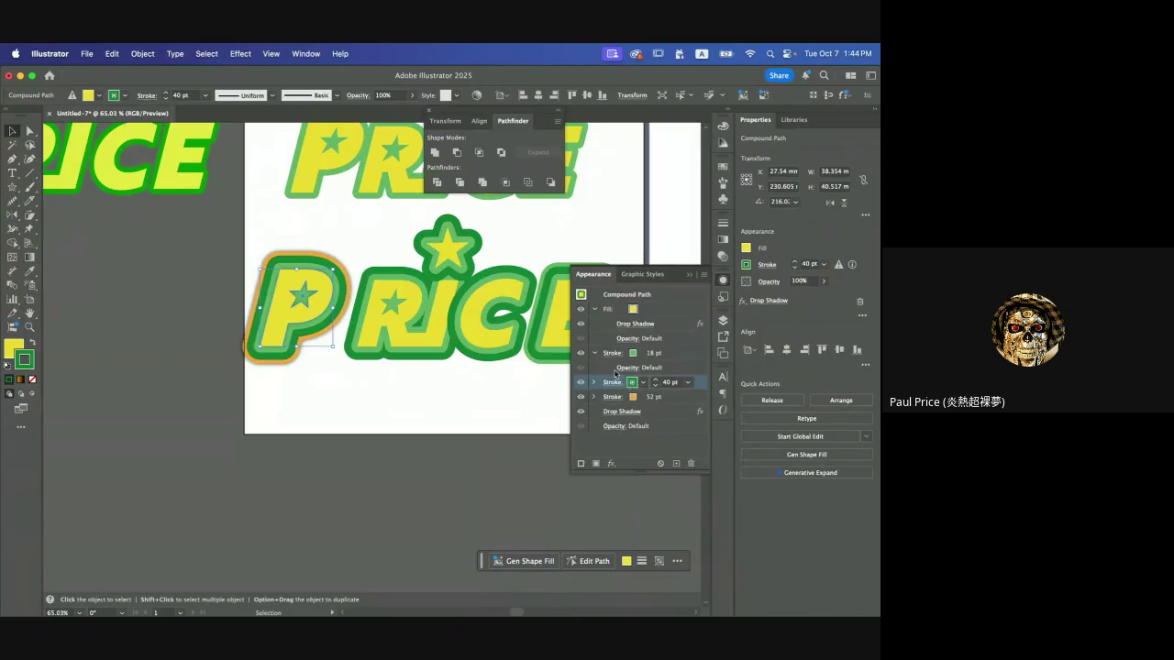
click(612, 463)
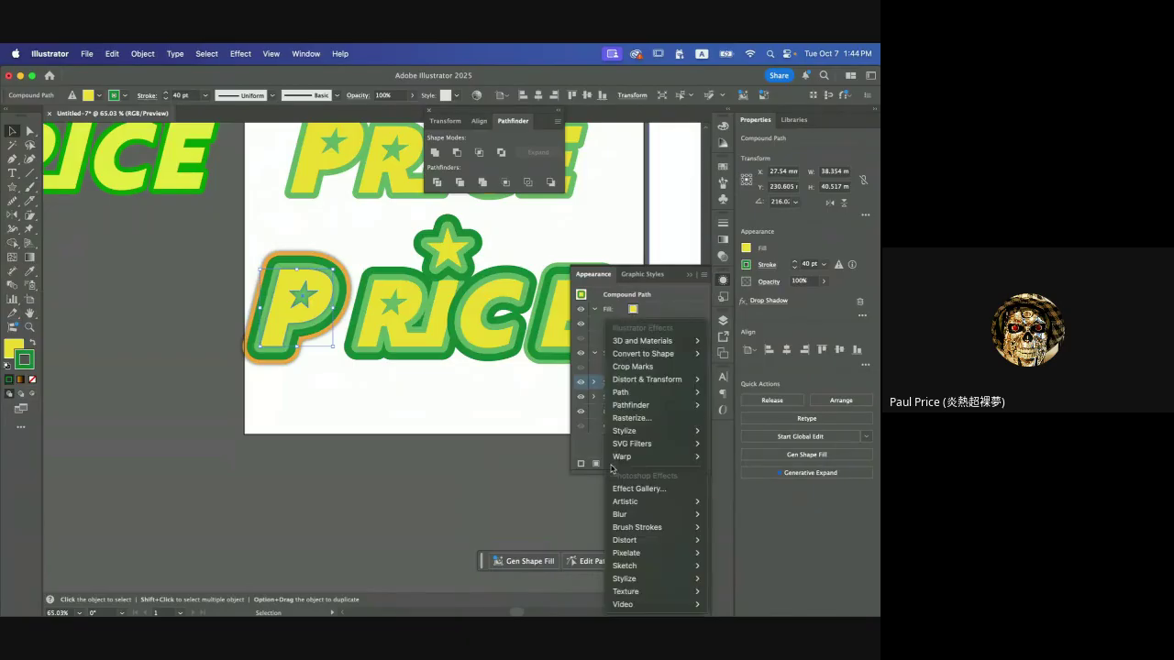
mouse_move(661, 436)
click(736, 431)
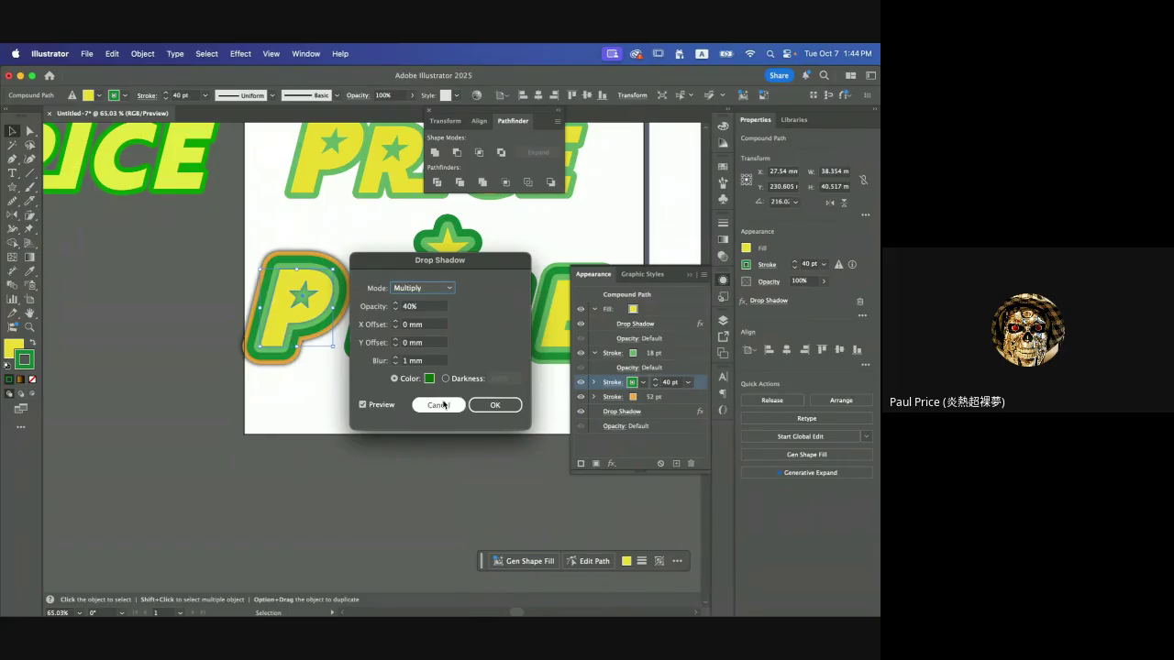
click(479, 406)
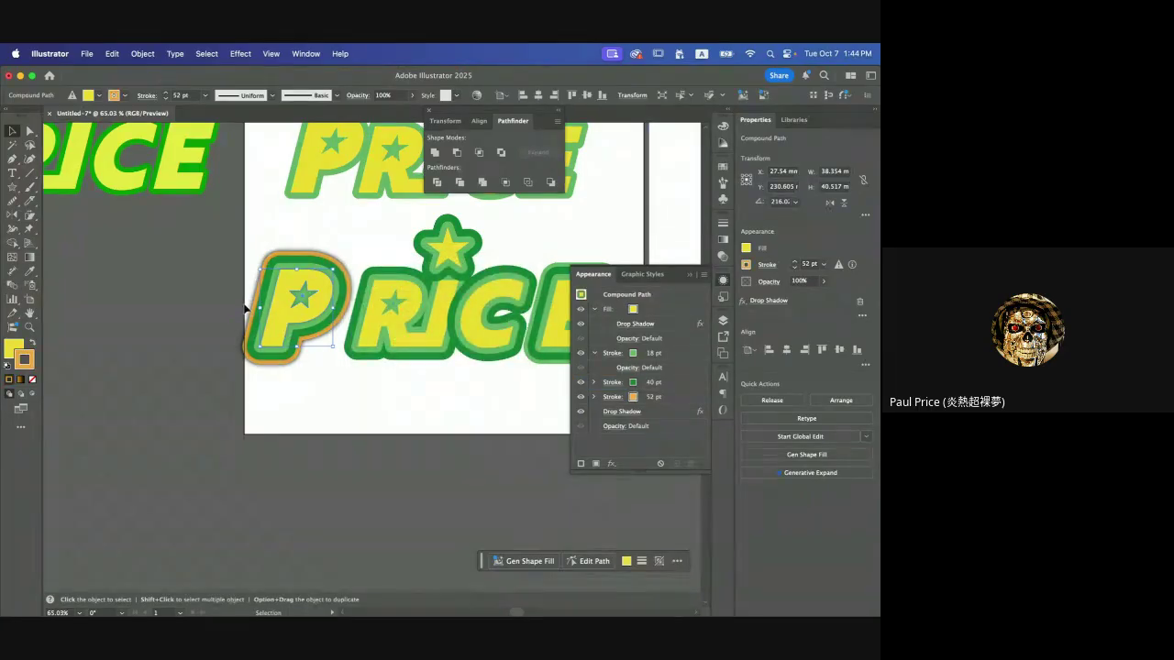
scroll(246, 309, up, 5)
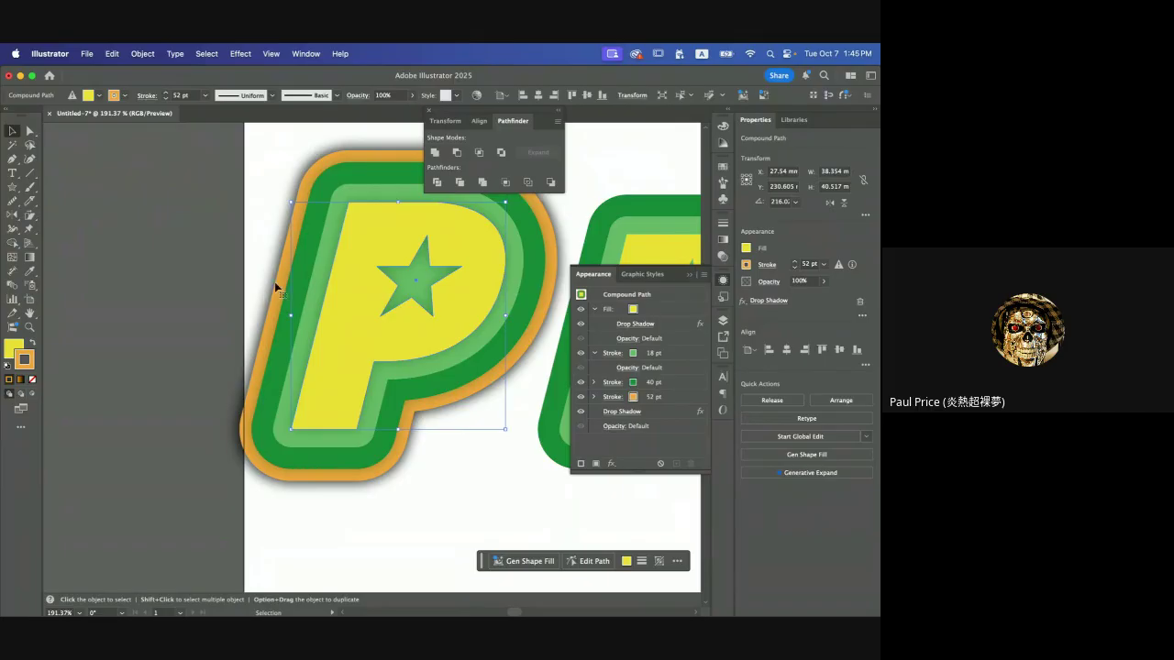
click(676, 417)
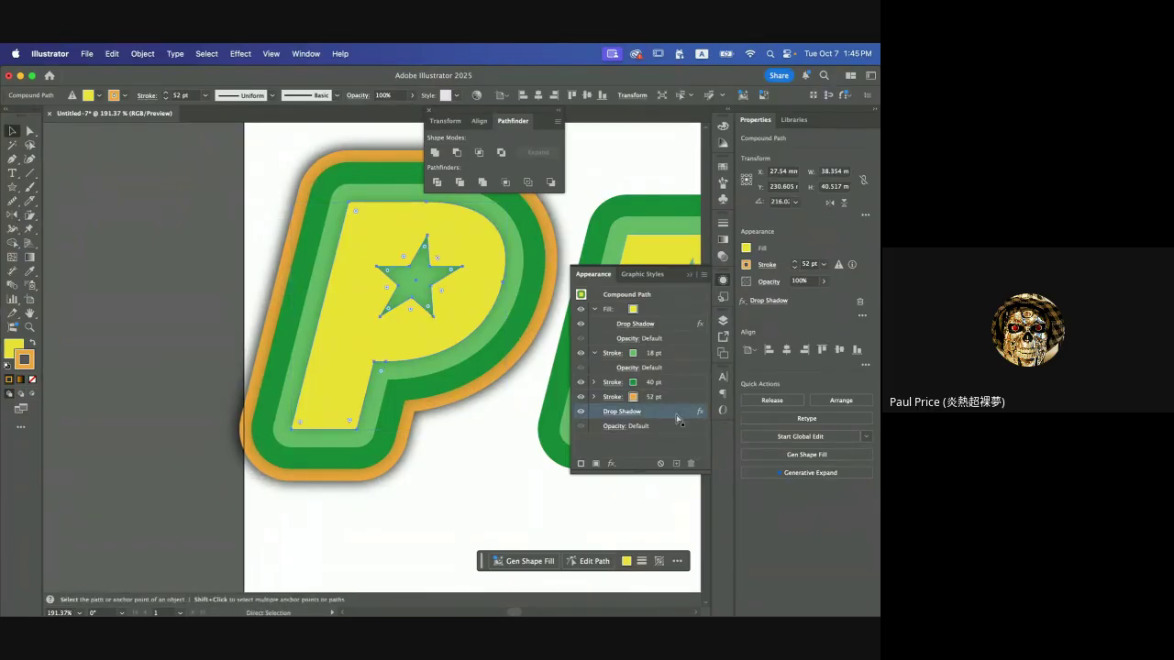
key(super+z)
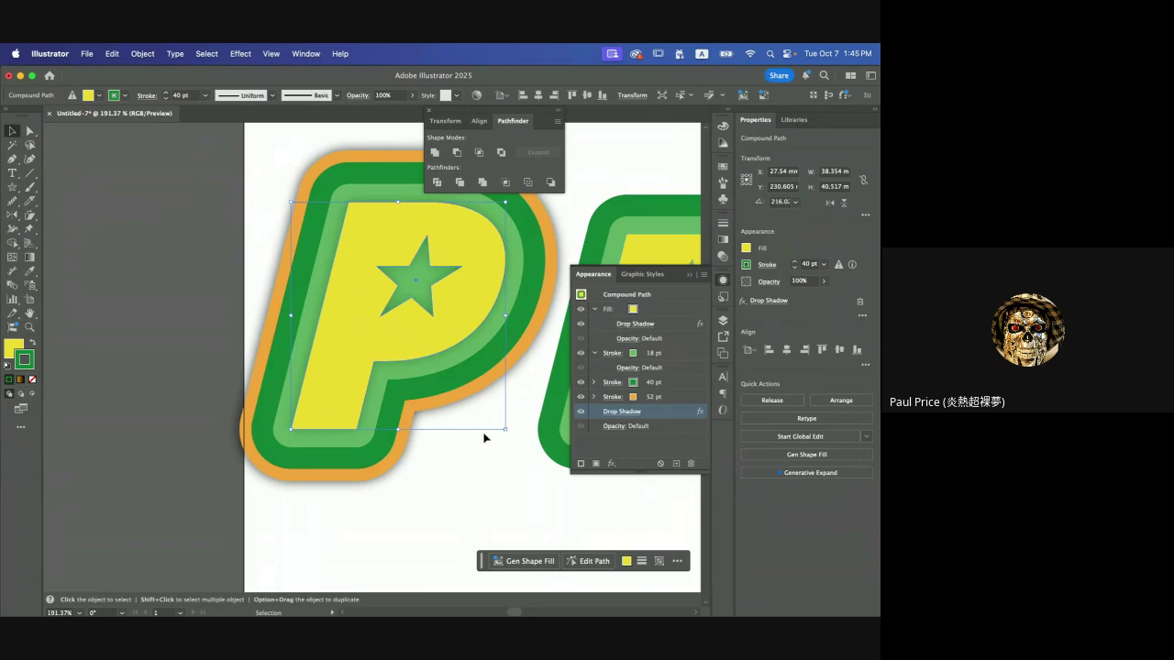
- Move the orange-outlined P back beside the R so that it overlaps the rest of the lowest wordmark
scroll(513, 401, down, 3)
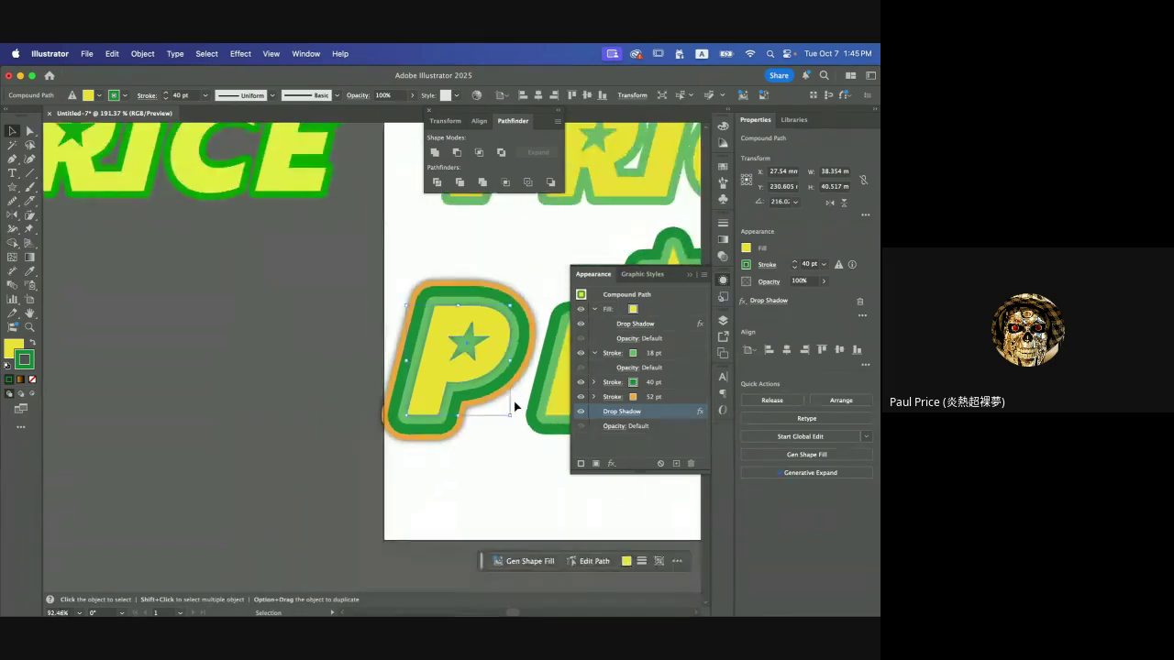
mouse_move(498, 346)
mouse_down()
mouse_move(513, 272)
mouse_move(496, 326)
mouse_up()
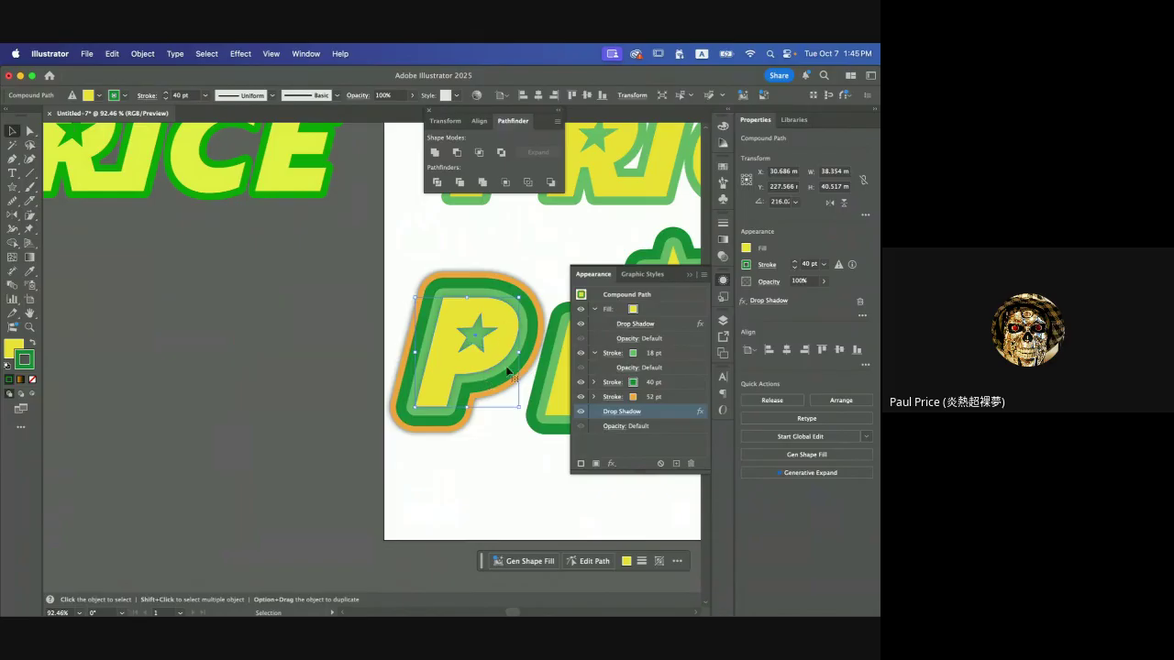
scroll(512, 369, down, 2)
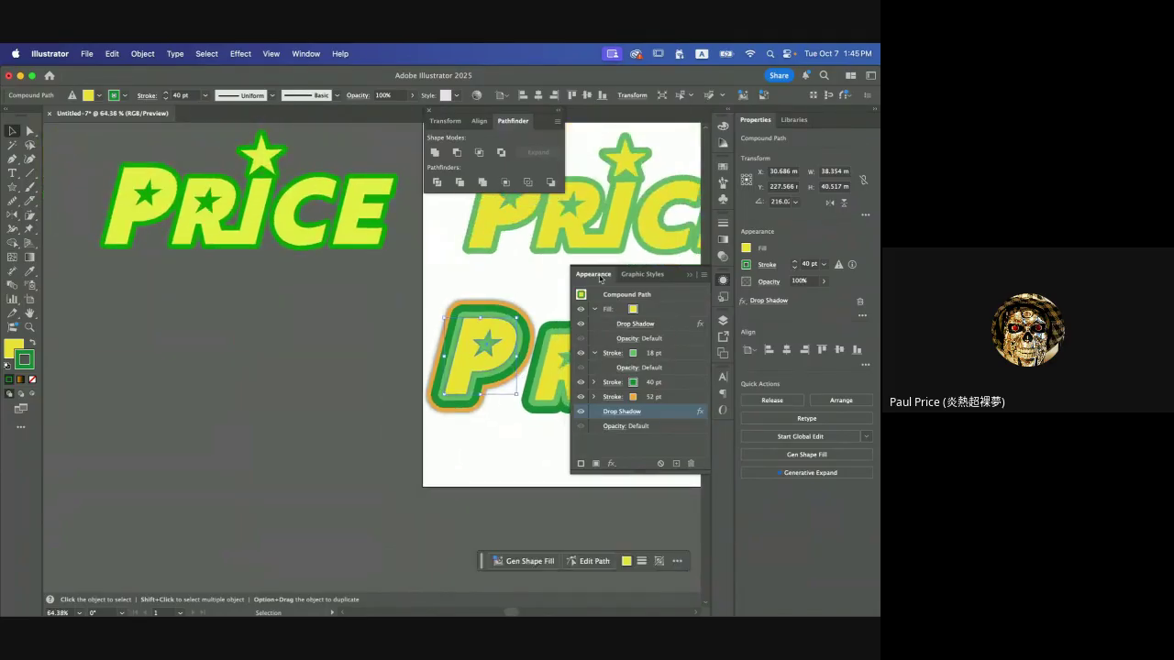
scroll(479, 277, right, 10)
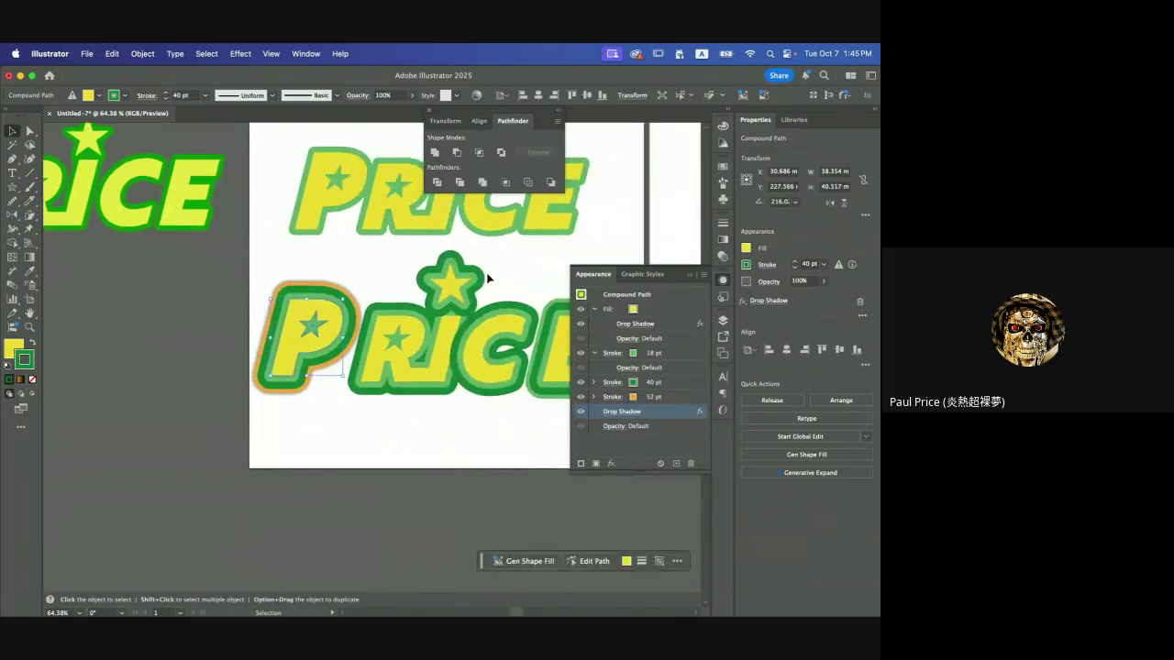
scroll(489, 277, right, 1)
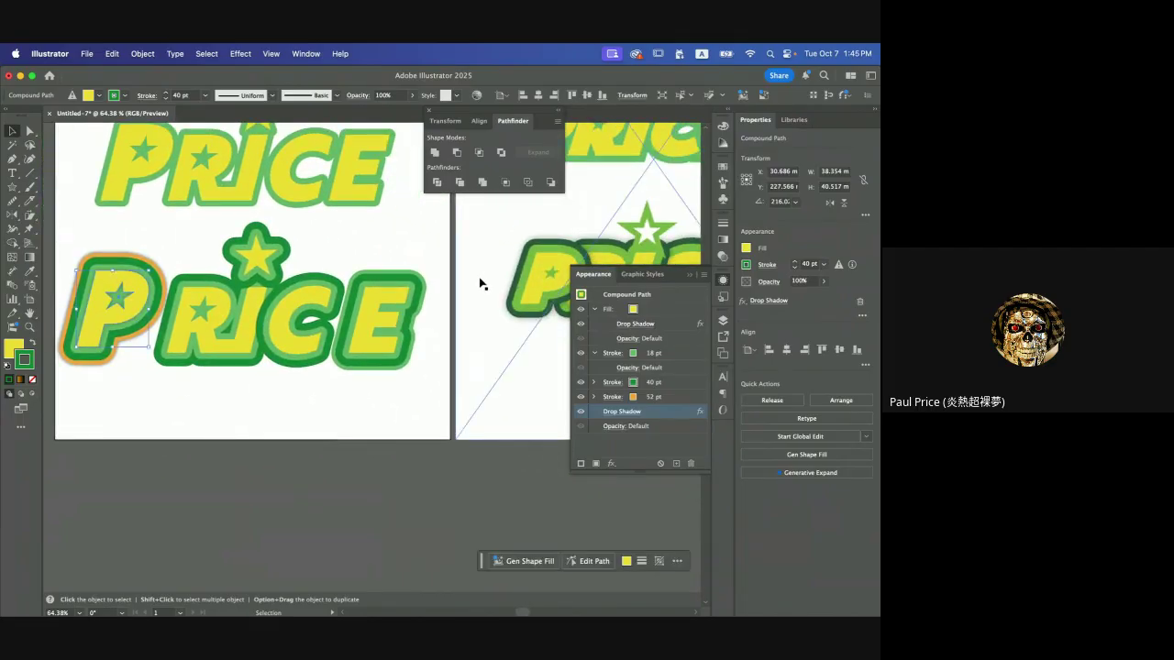
scroll(479, 283, down, 1)
drag(190, 303, 214, 311)
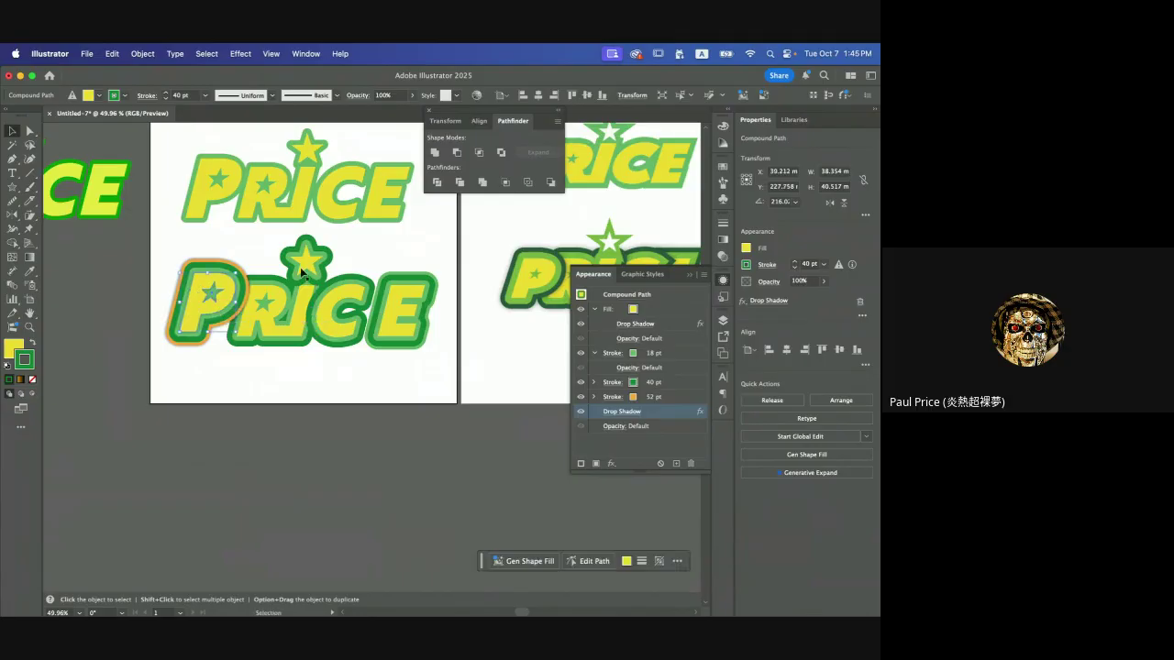
- Move the black wordmark and the light green outlined wordmark up the artboard to space out the three versions
click(412, 254)
scroll(414, 255, up, 1)
scroll(414, 255, up, 5)
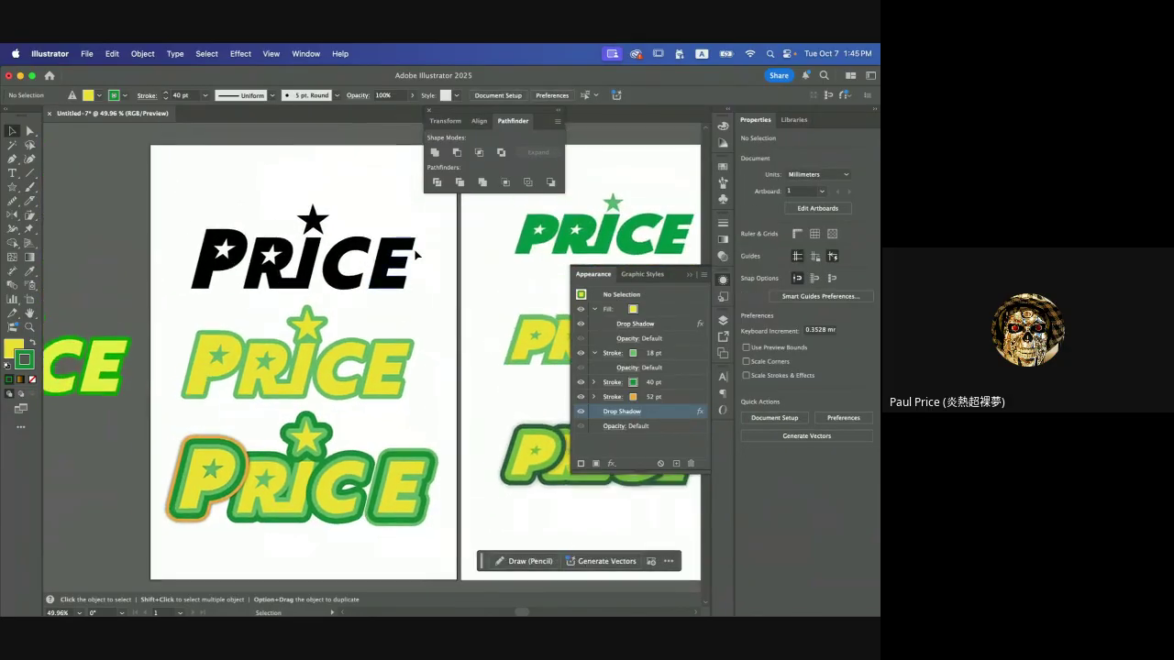
drag(170, 214, 395, 245)
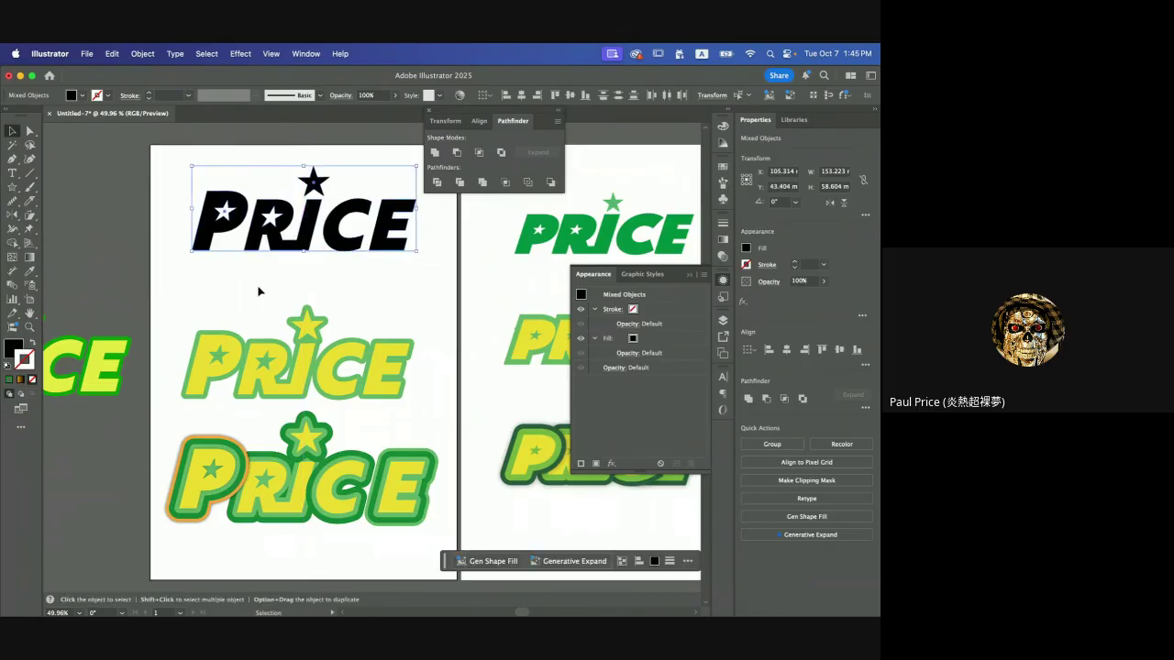
mouse_move(185, 295)
mouse_down()
mouse_move(341, 339)
mouse_move(424, 406)
mouse_move(374, 336)
mouse_move(383, 345)
mouse_up()
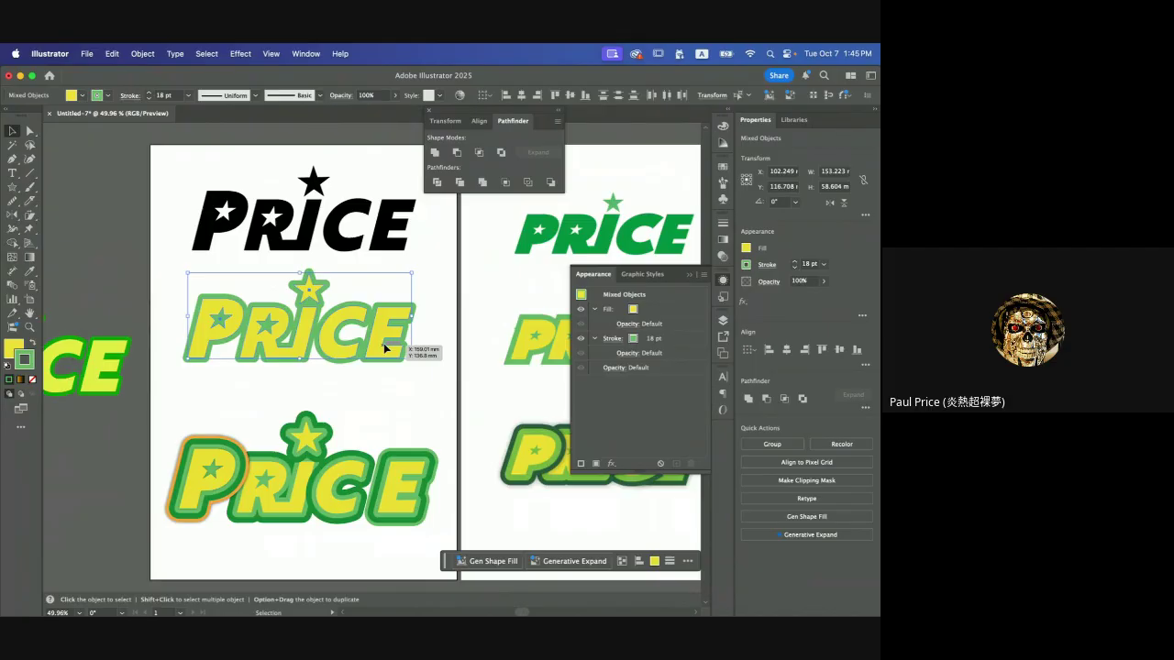
drag(383, 343, 383, 343)
drag(302, 332, 306, 329)
- Inspect the appearance of the black wordmark's joined RI and P, and of the middle wordmark's joined RI
click(301, 231)
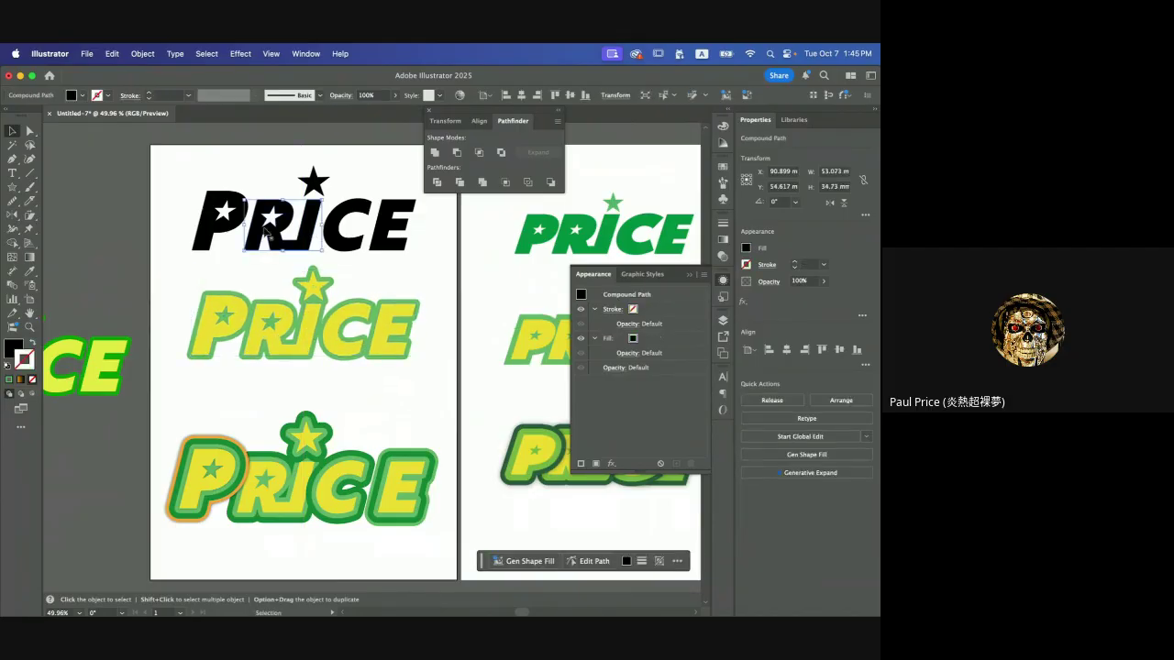
drag(287, 242, 288, 243)
click(205, 224)
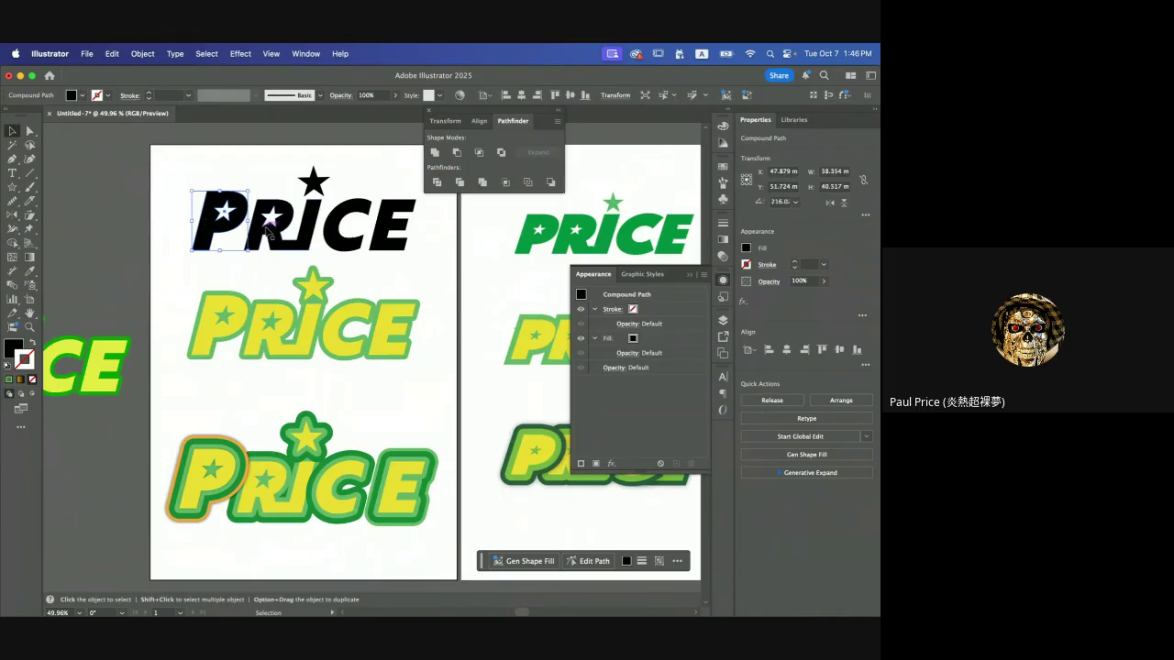
click(274, 335)
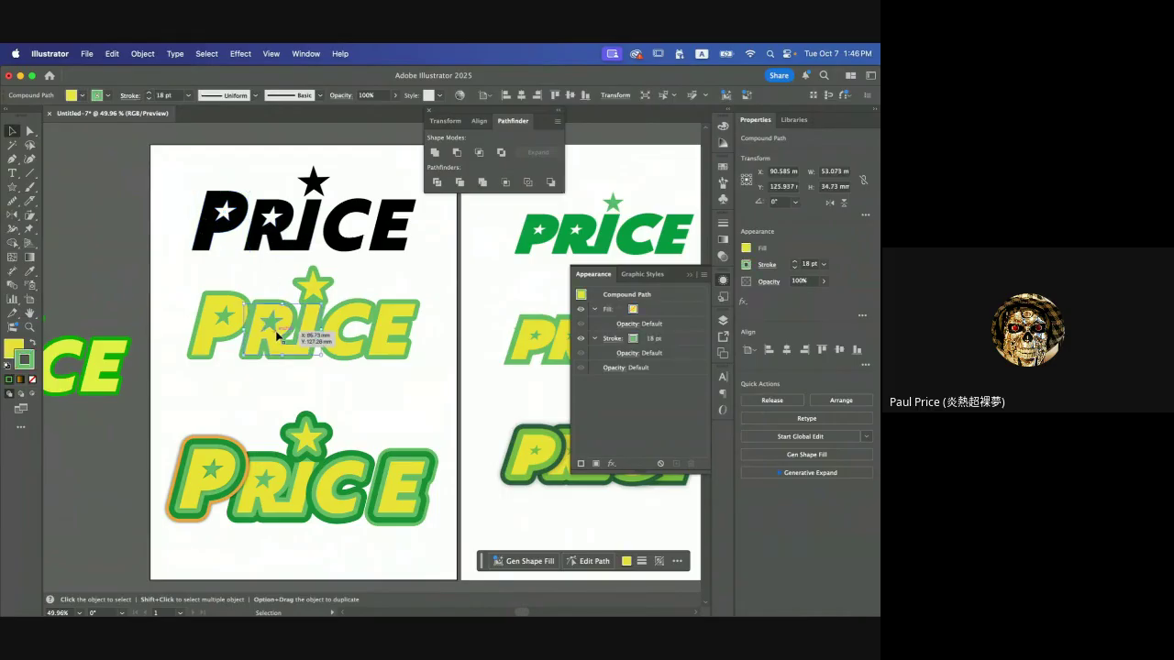
- Restack the appearance of the middle wordmark's P so its 18 pt green stroke lies above the yellow fill, and open the stroke options
click(224, 321)
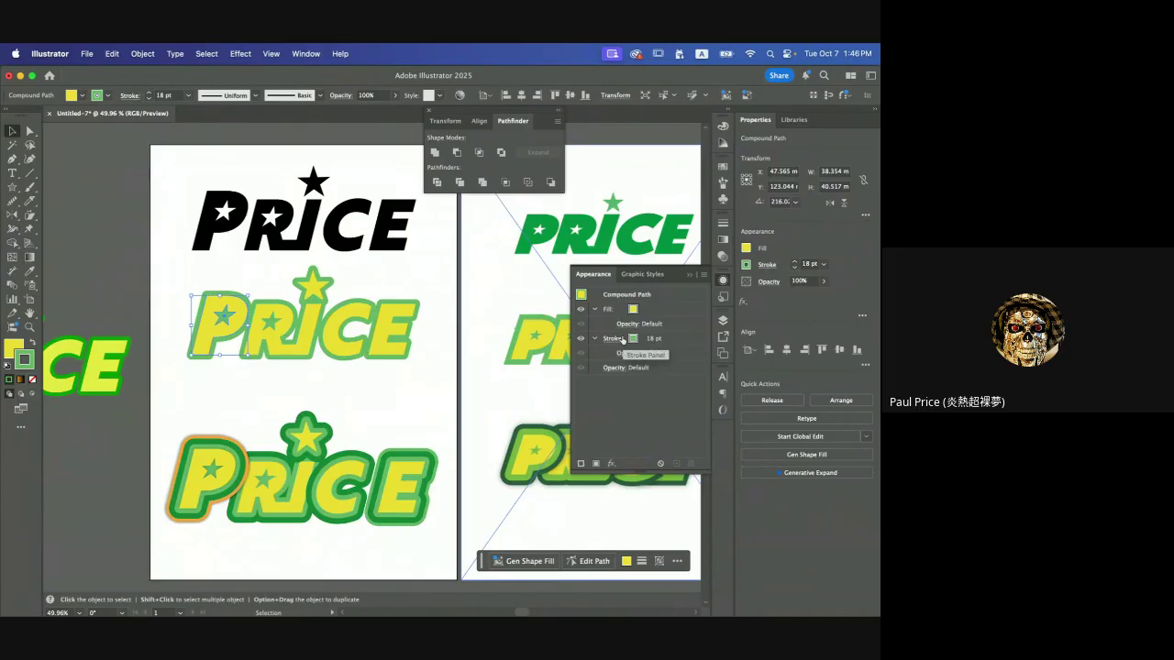
click(617, 316)
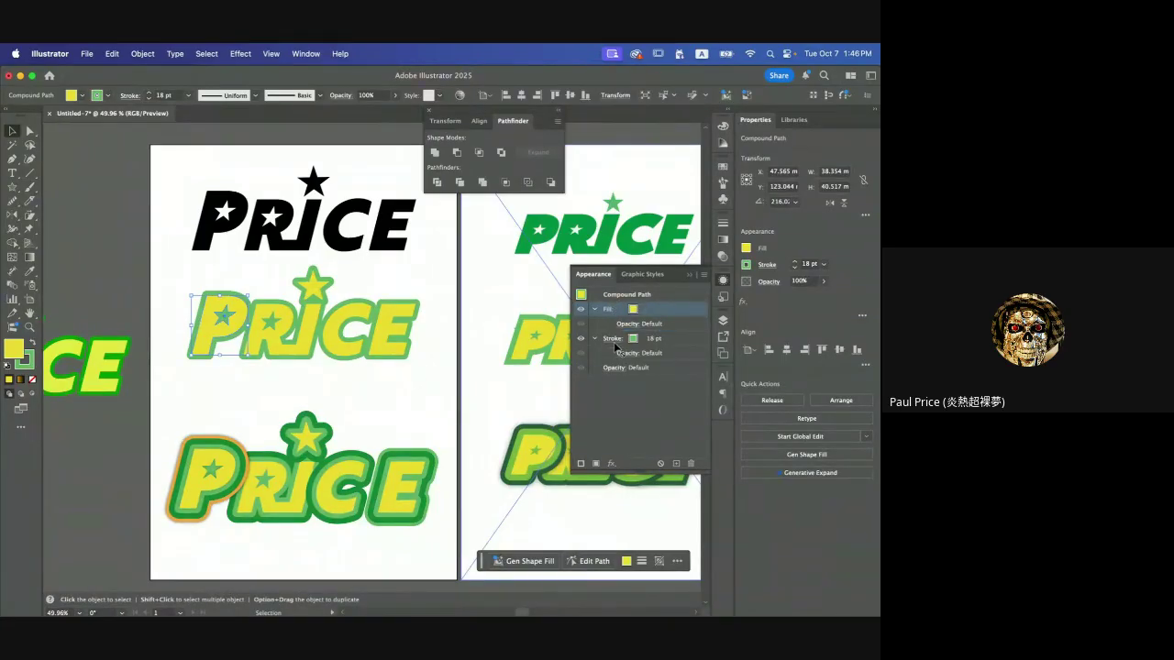
drag(614, 370, 642, 315)
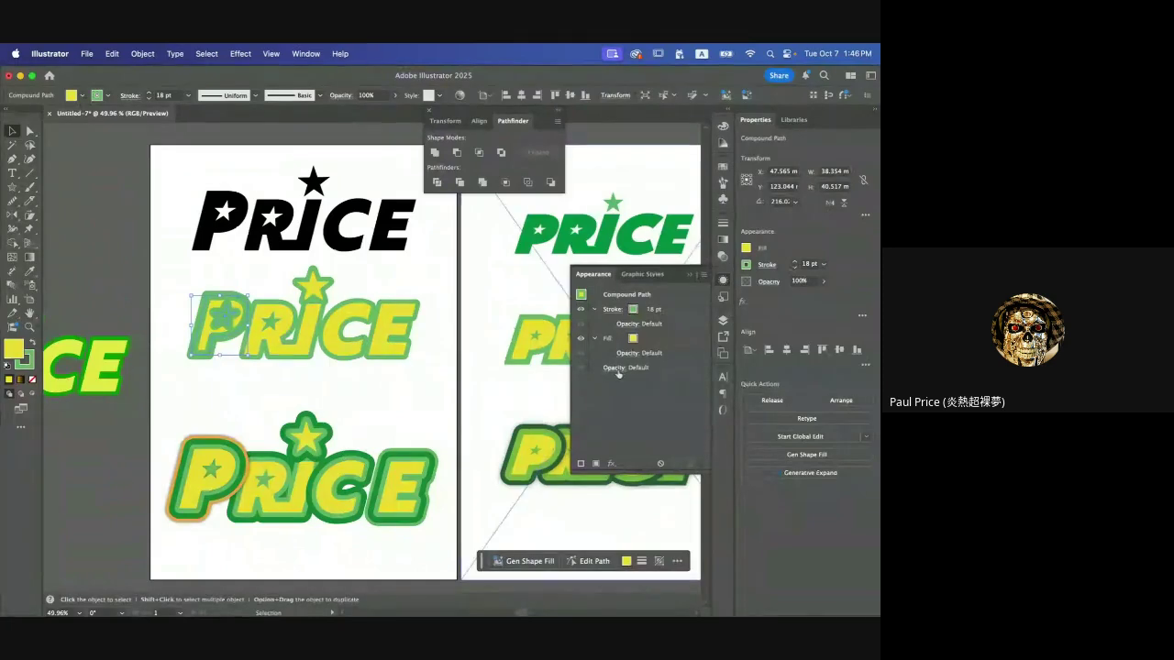
click(644, 314)
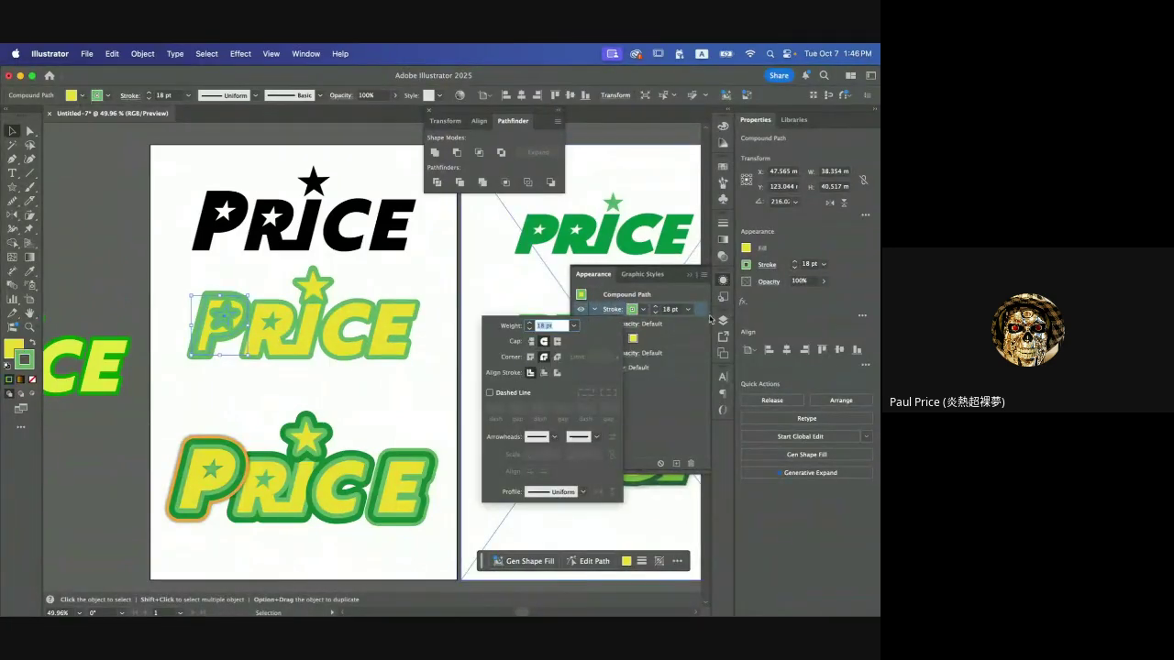
- Close the stroke options and restack the middle wordmark's P so its 18 pt green stroke lies below the yellow fill
click(713, 320)
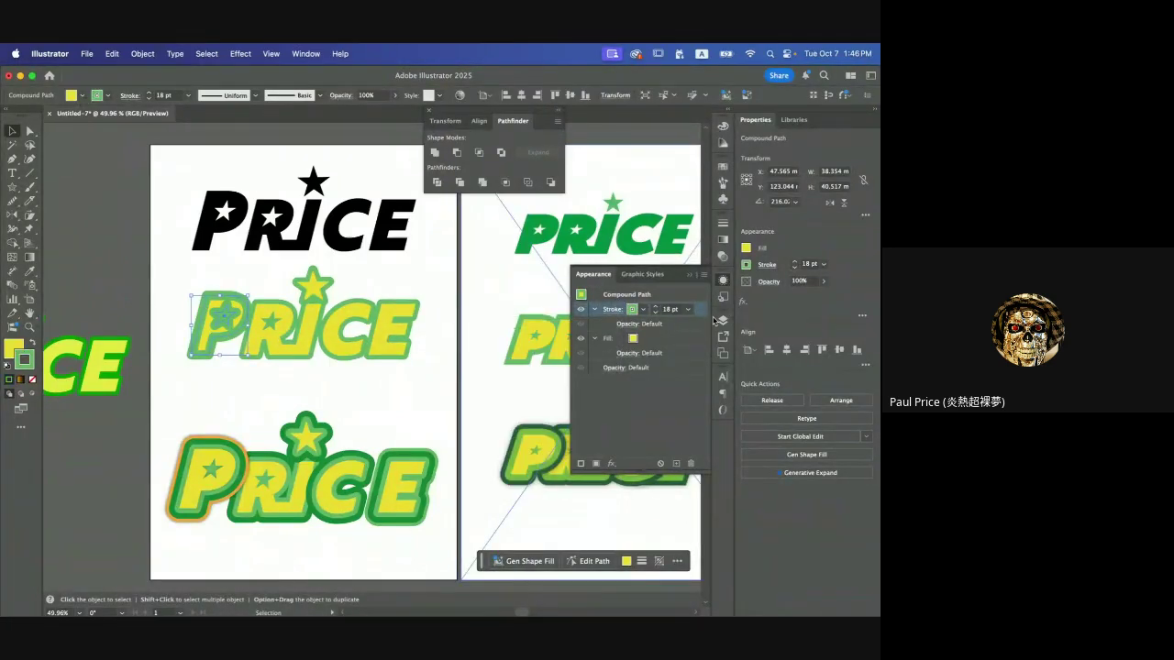
click(622, 317)
drag(568, 309, 518, 309)
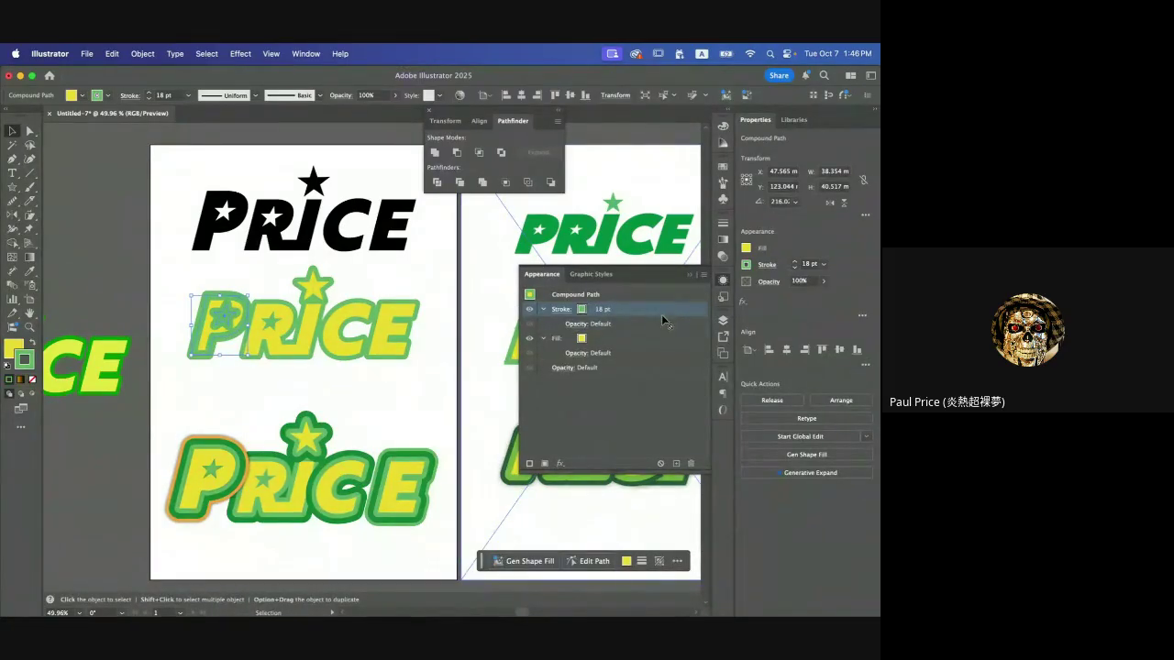
drag(656, 309, 656, 359)
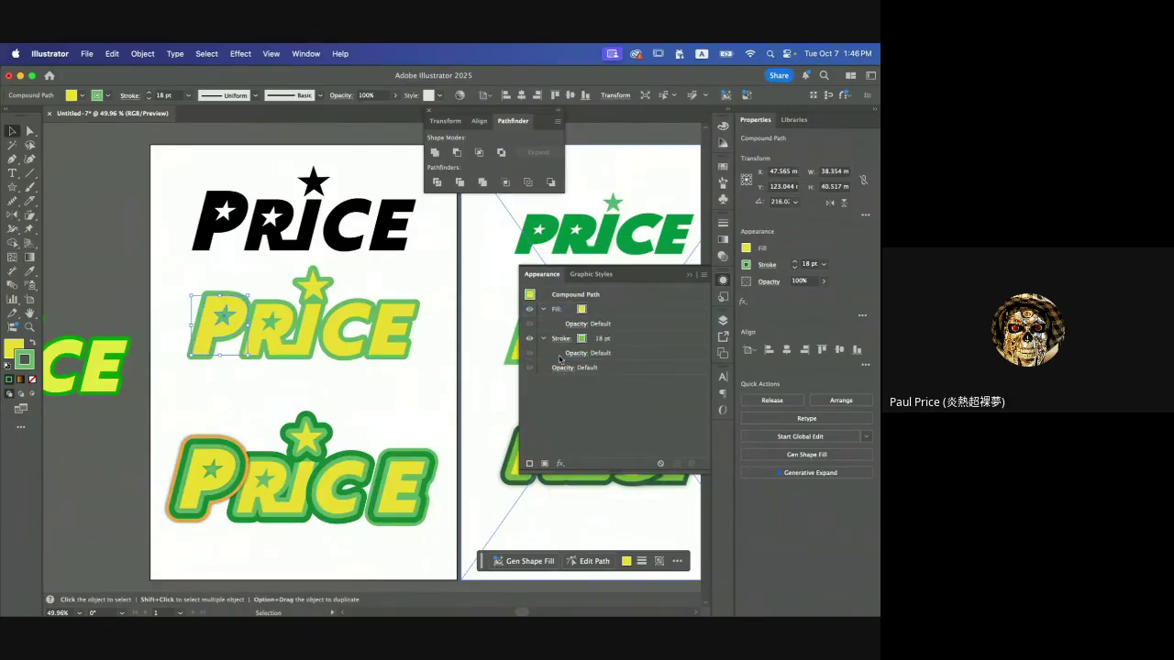
drag(518, 381, 570, 383)
- Compare the P's yellow fill and green stroke by hiding and showing each, and examine the appearance stack of the lowest wordmark's P
click(581, 311)
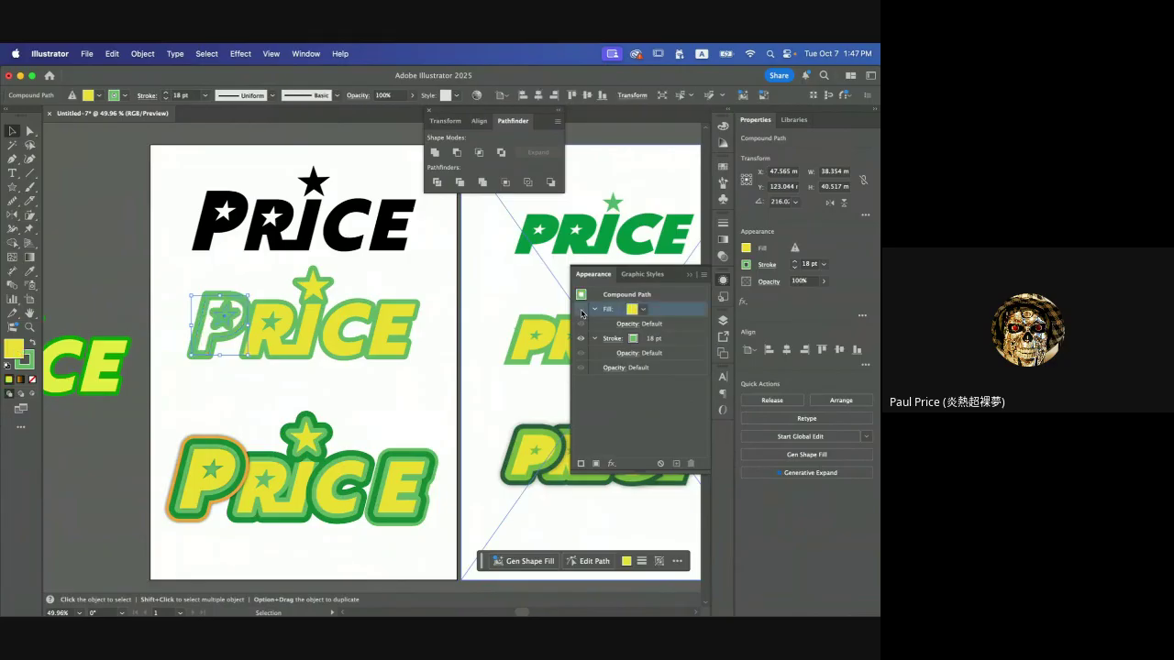
click(580, 311)
click(581, 338)
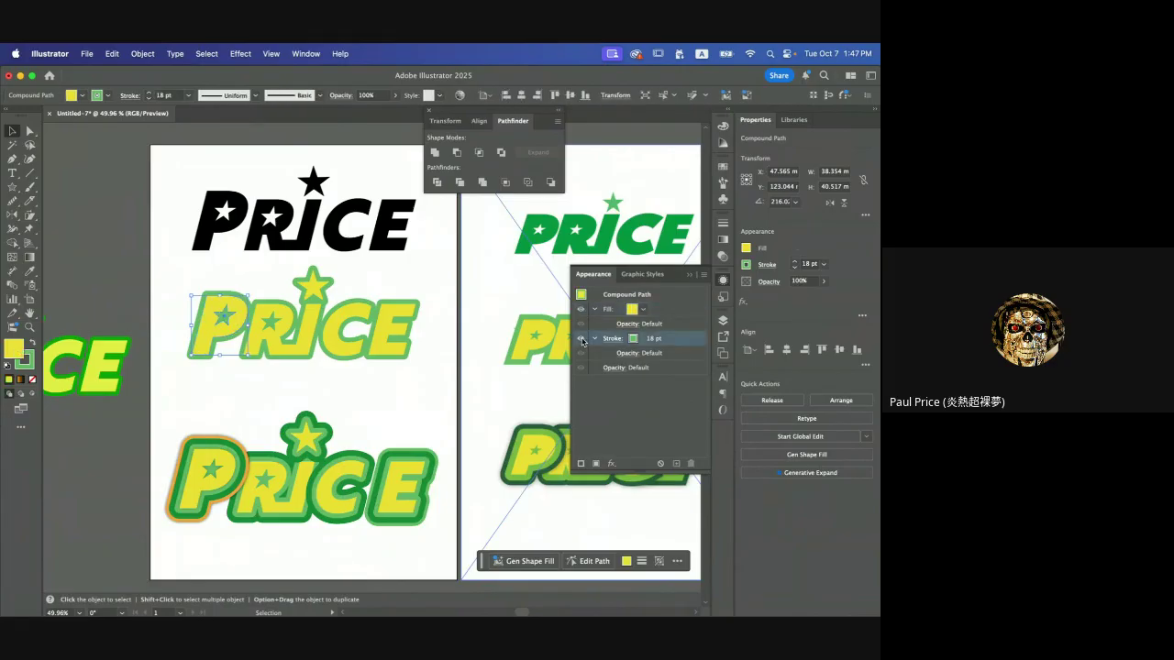
click(581, 338)
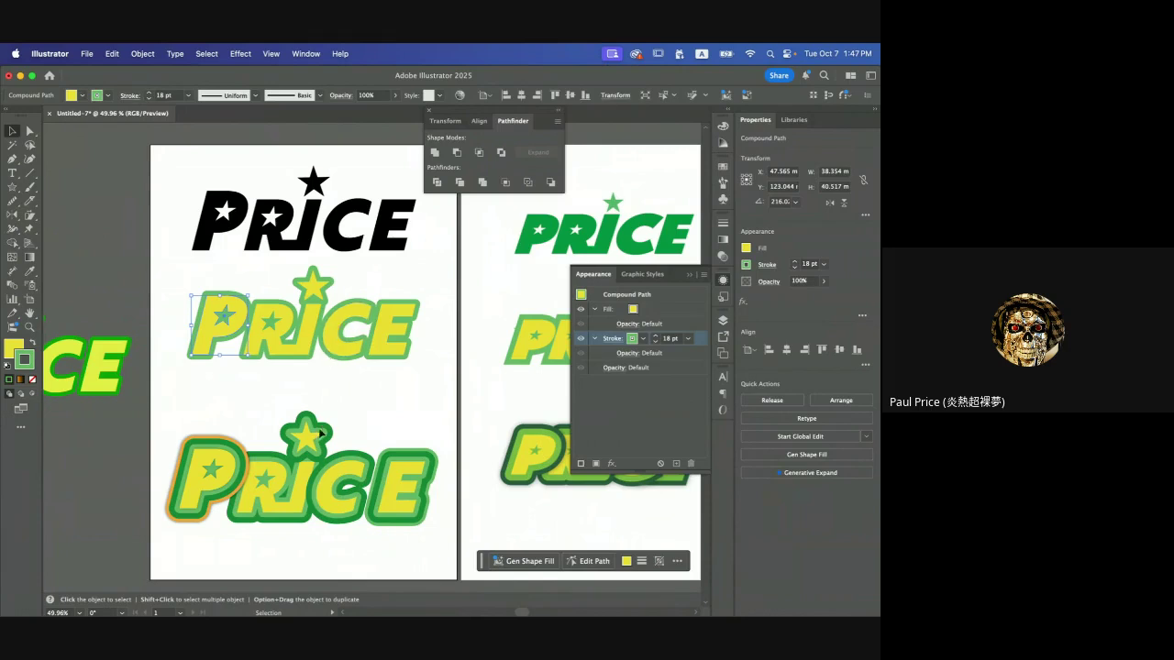
click(223, 465)
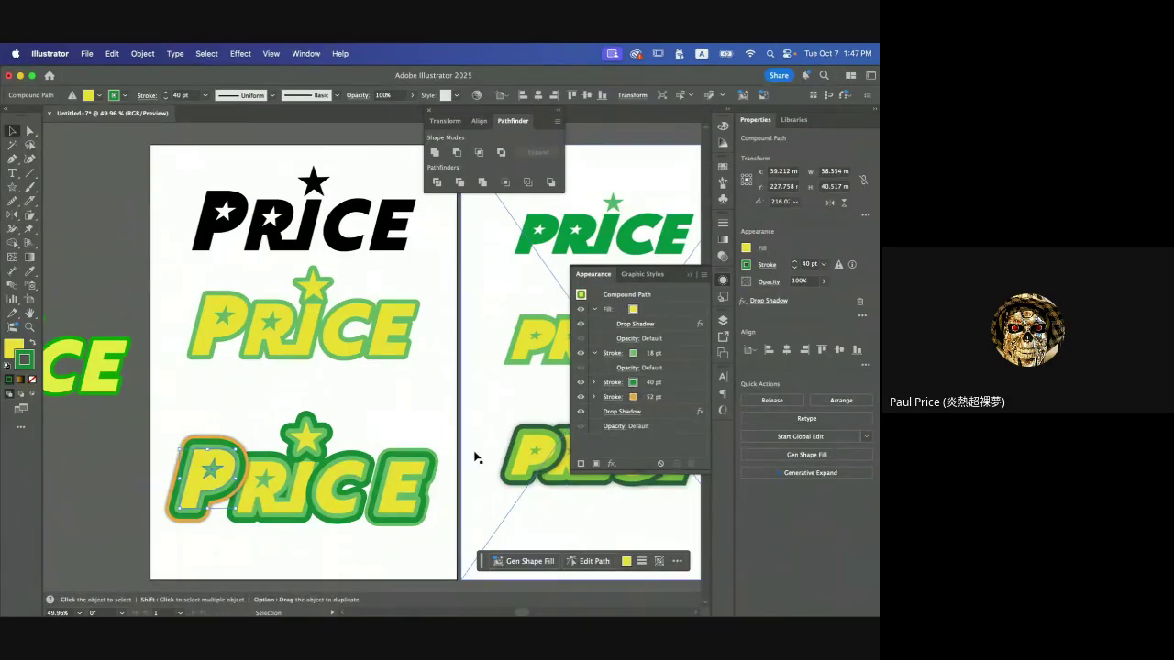
- Duplicate the lowest wordmark's C into the gap between the middle and lowest wordmarks
scroll(409, 455, down, 2)
scroll(409, 455, left, 1)
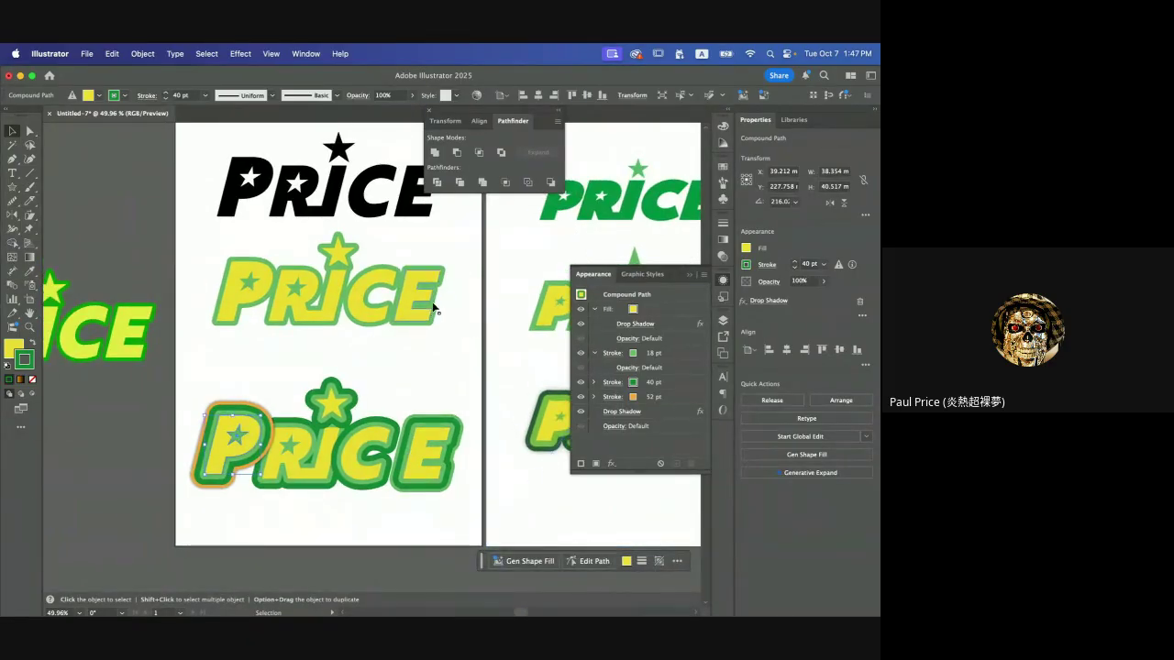
click(373, 439)
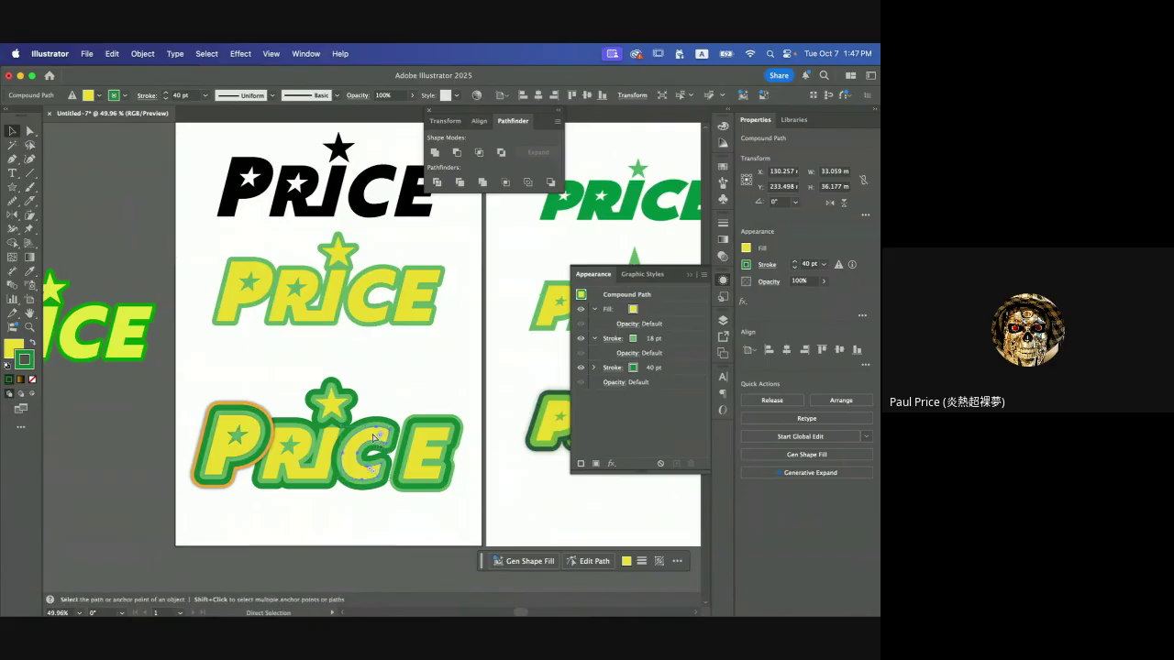
drag(374, 438, 418, 376)
- Add a second fill to the copied C and colour the lower of the two fills orange
click(667, 313)
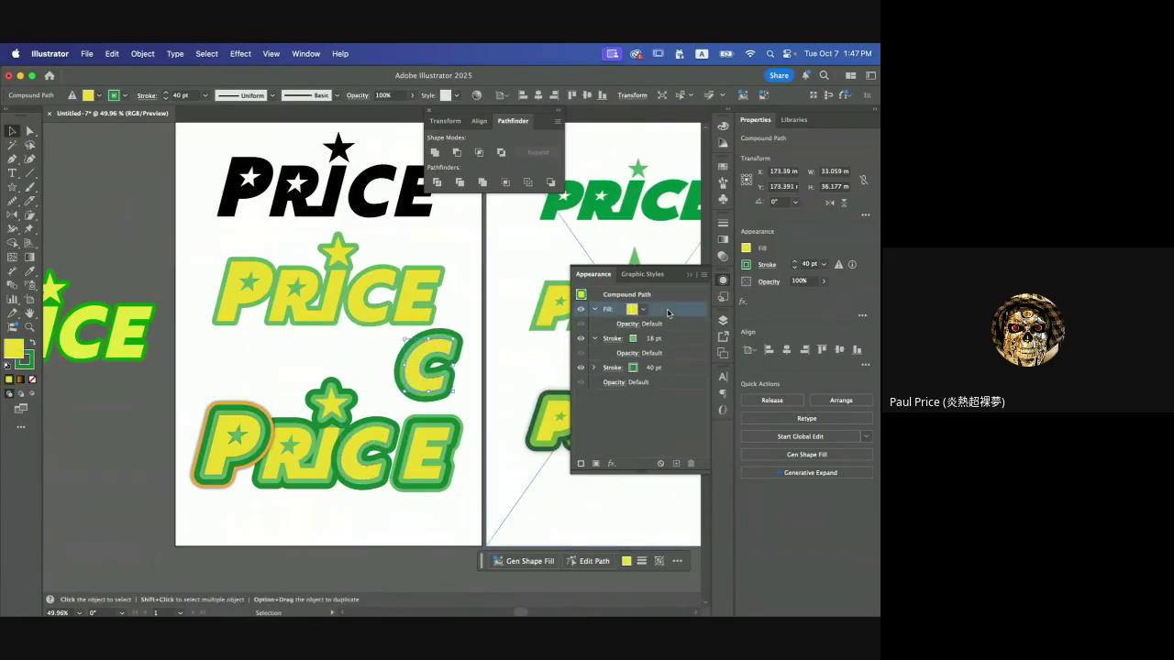
click(677, 464)
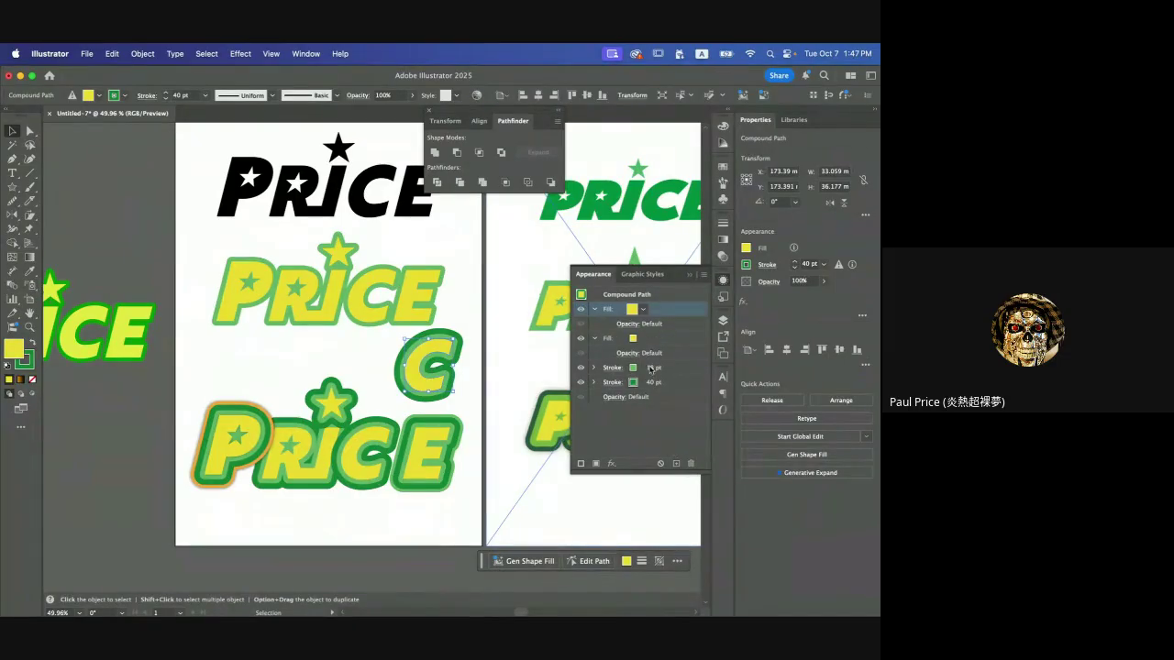
click(632, 338)
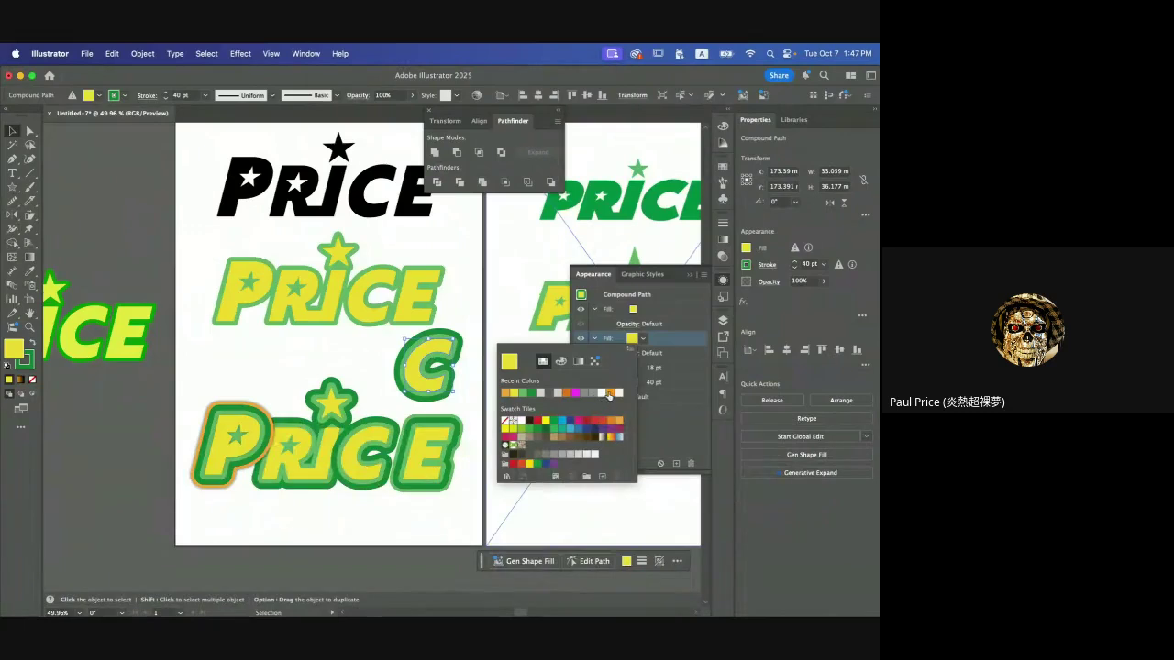
click(609, 392)
click(673, 324)
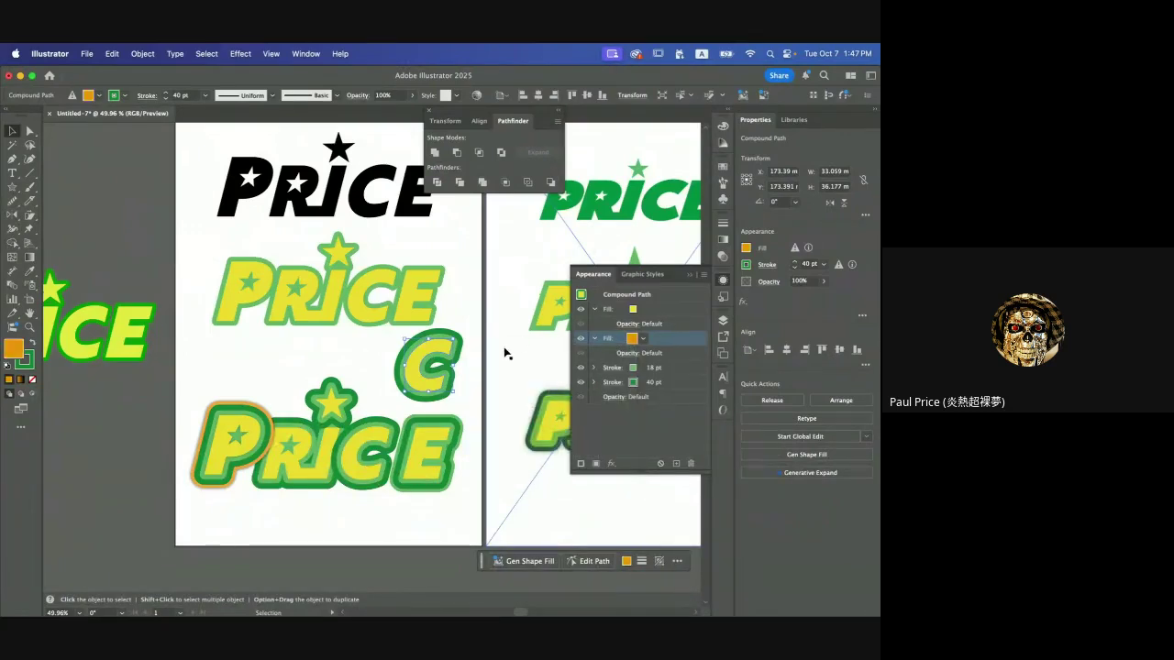
- Enlarge the copied C slightly, to about 34.4 mm wide and 37.6 mm high
scroll(452, 366, up, 2)
scroll(452, 365, up, 1)
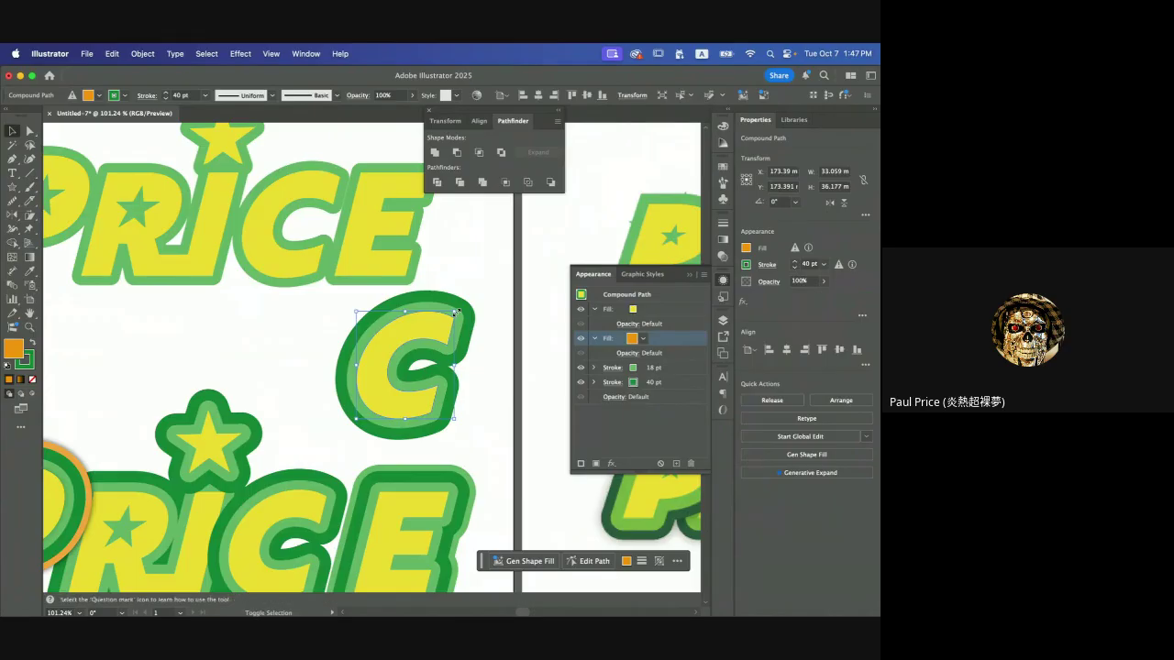
mouse_move(455, 313)
mouse_down()
mouse_move(466, 308)
mouse_move(424, 337)
mouse_move(477, 298)
mouse_move(456, 308)
mouse_up()
drag(457, 307, 459, 306)
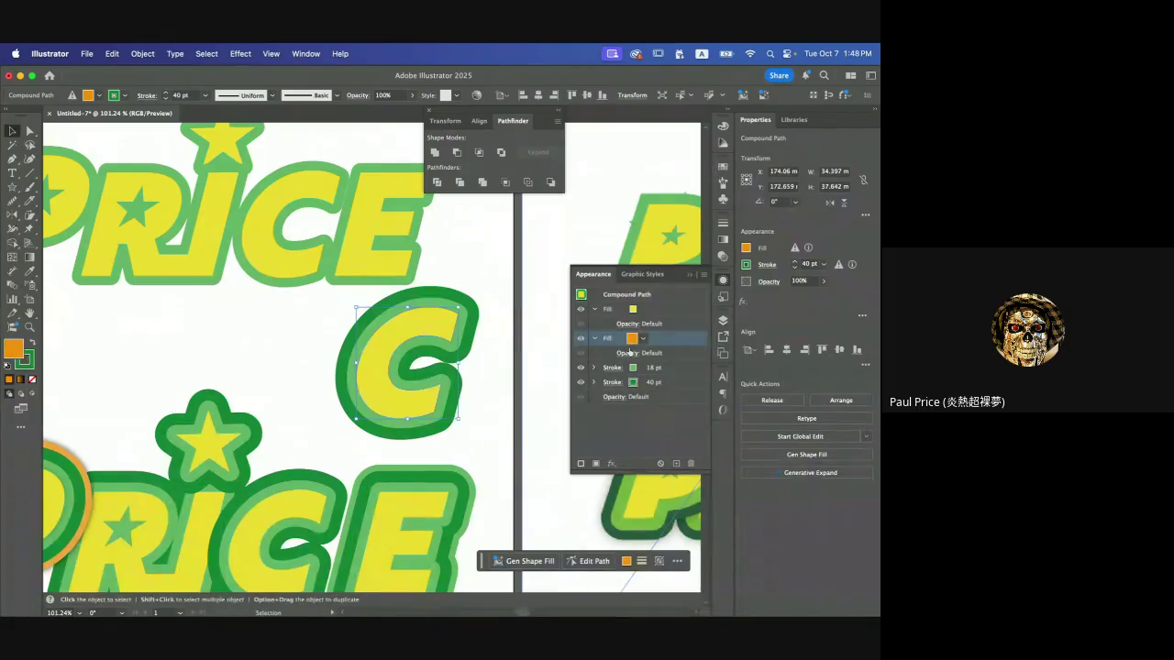
- Hide and show the C's upper yellow fill repeatedly to compare it with the orange fill beneath
click(585, 312)
click(581, 310)
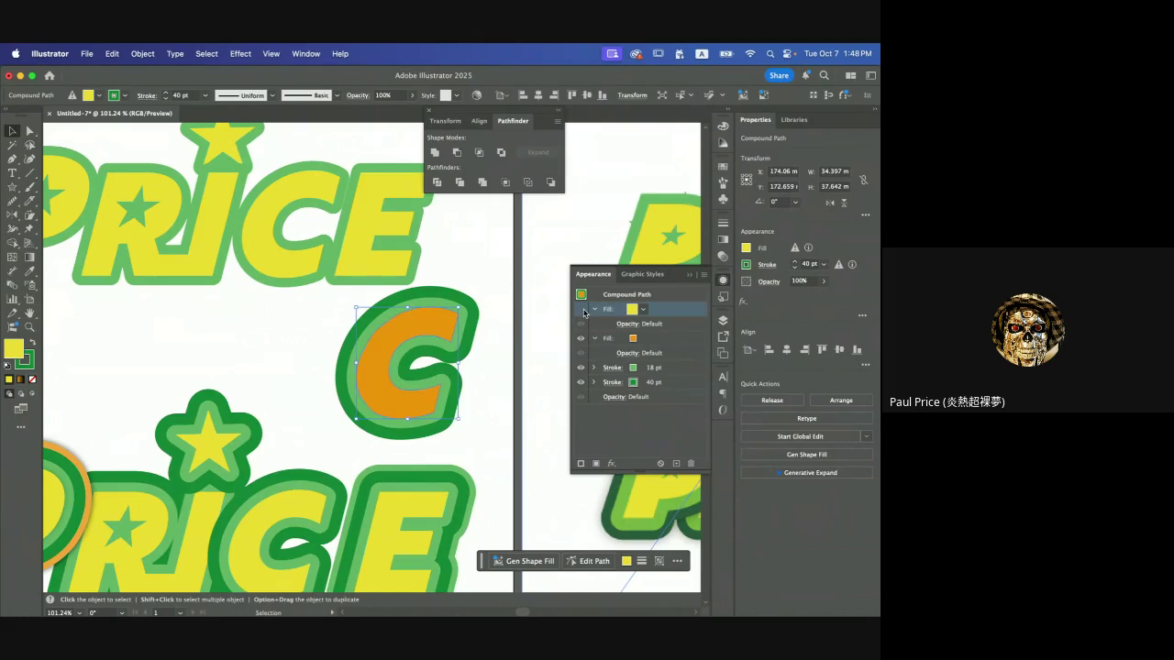
click(582, 312)
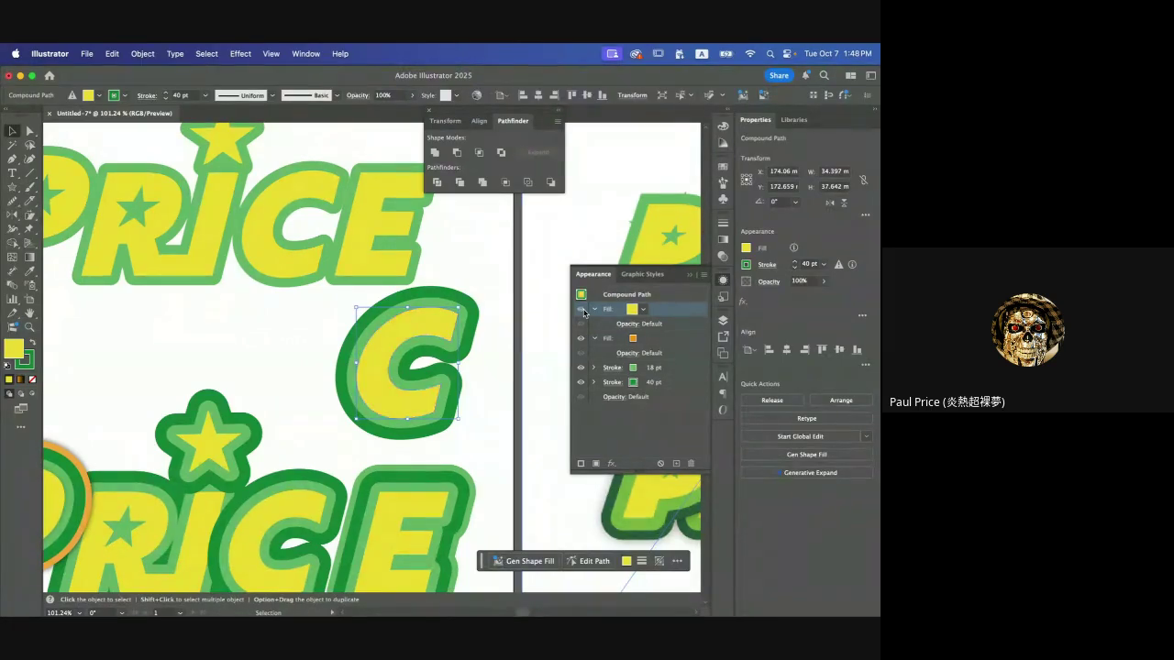
click(582, 311)
click(581, 311)
click(582, 311)
click(581, 311)
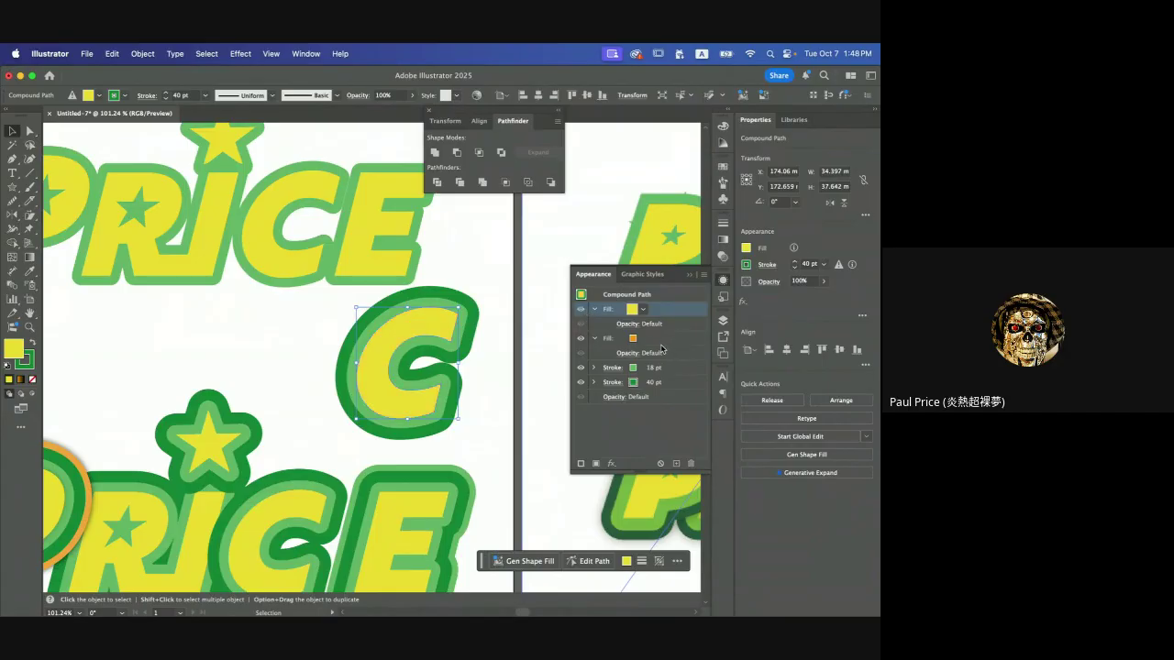
- Duplicate the two-fill C to form a horizontal row of three copies between the wordmarks
drag(440, 332, 235, 328)
key(a)
key(super+v)
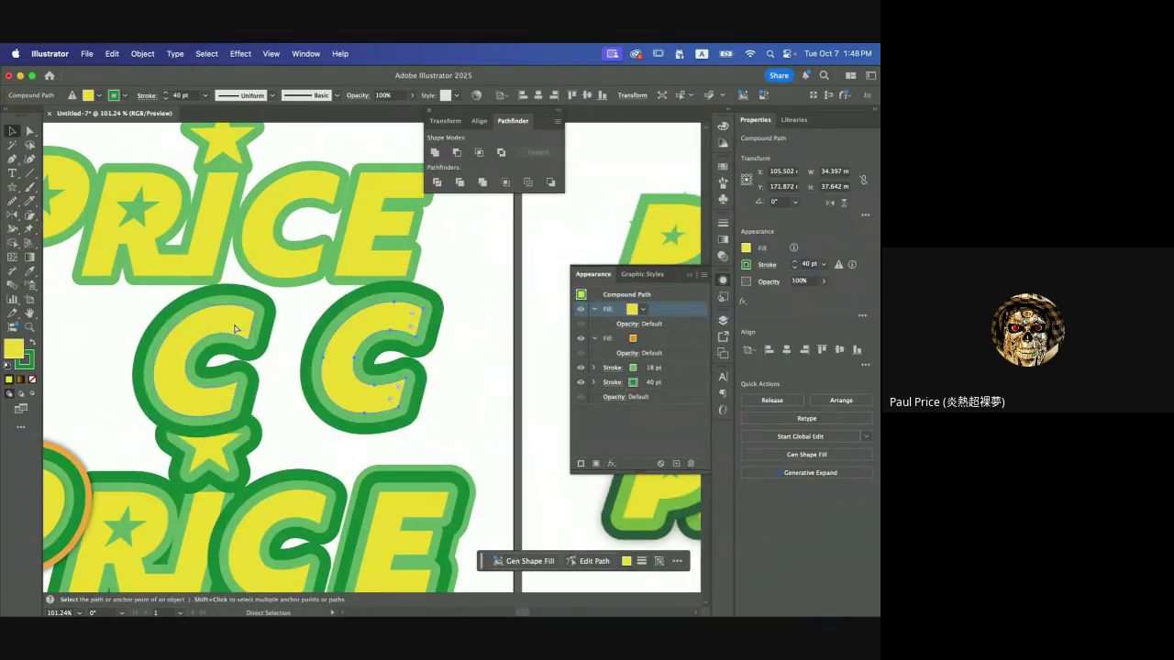
drag(317, 341, 441, 336)
- Recolour the lower fill of the last C magenta and that of the middle C a darker orange
click(607, 338)
click(632, 338)
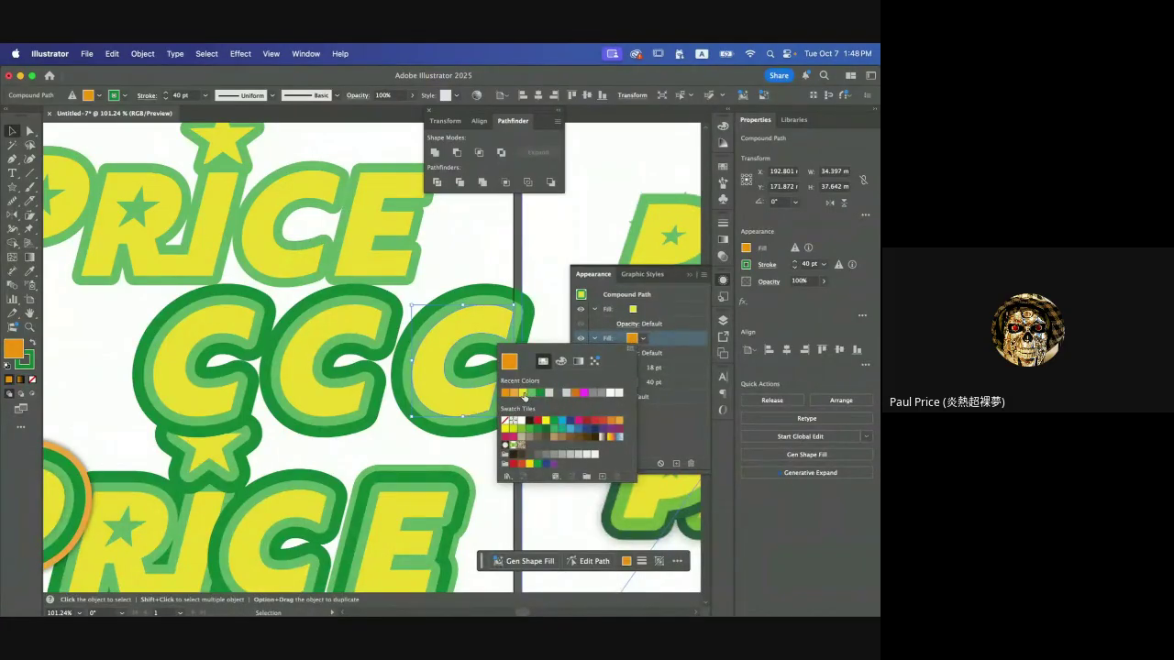
click(583, 393)
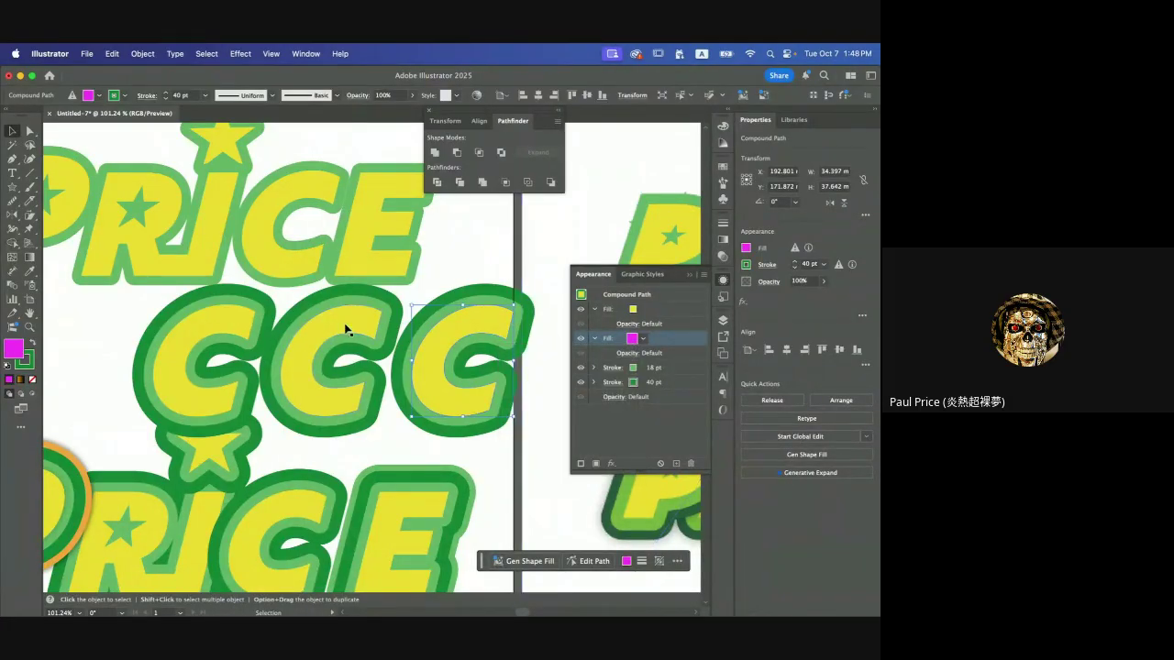
click(338, 331)
click(630, 340)
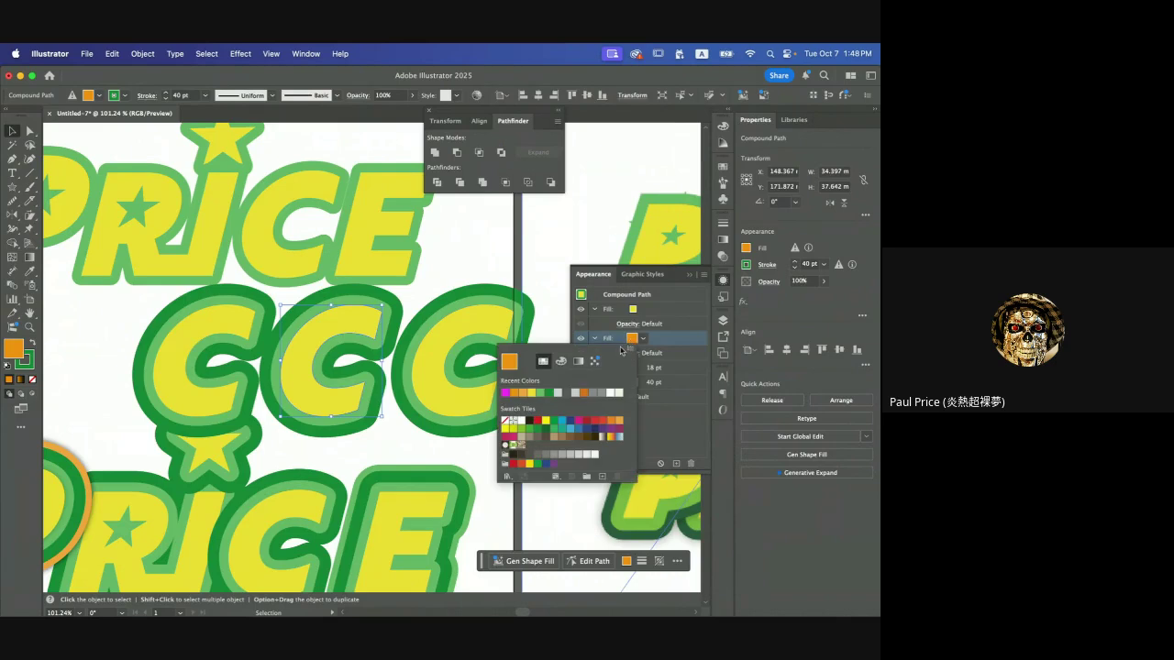
click(611, 422)
click(449, 290)
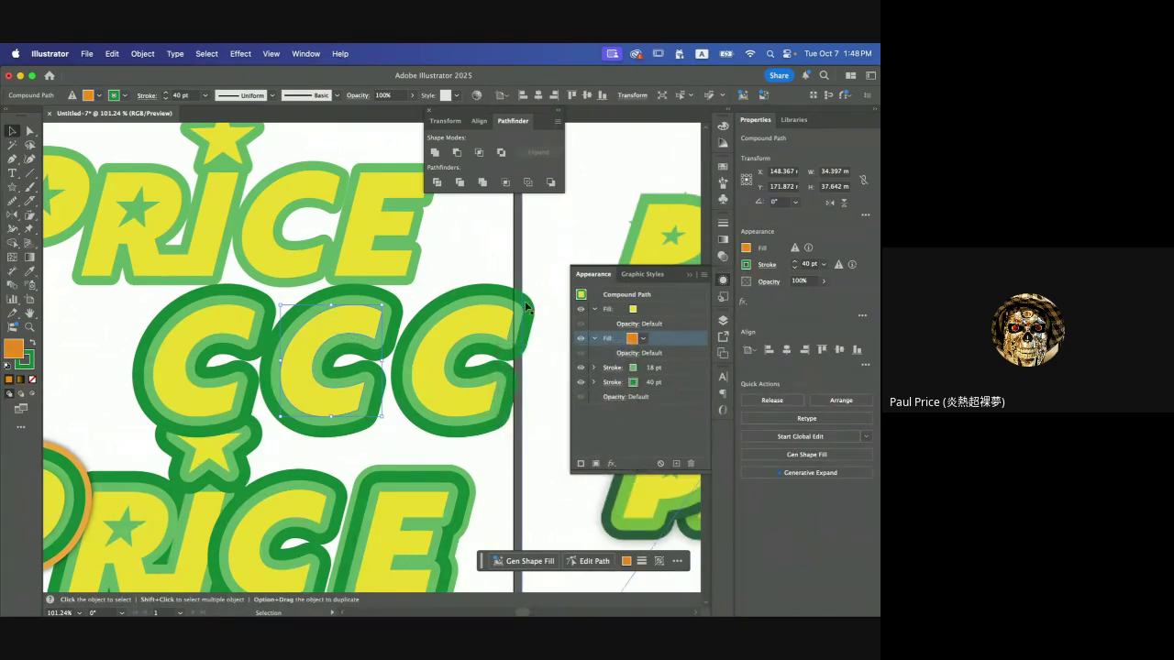
- Hide the upper yellow fill on the middle and last C copies and deselect the artwork
click(581, 310)
click(477, 327)
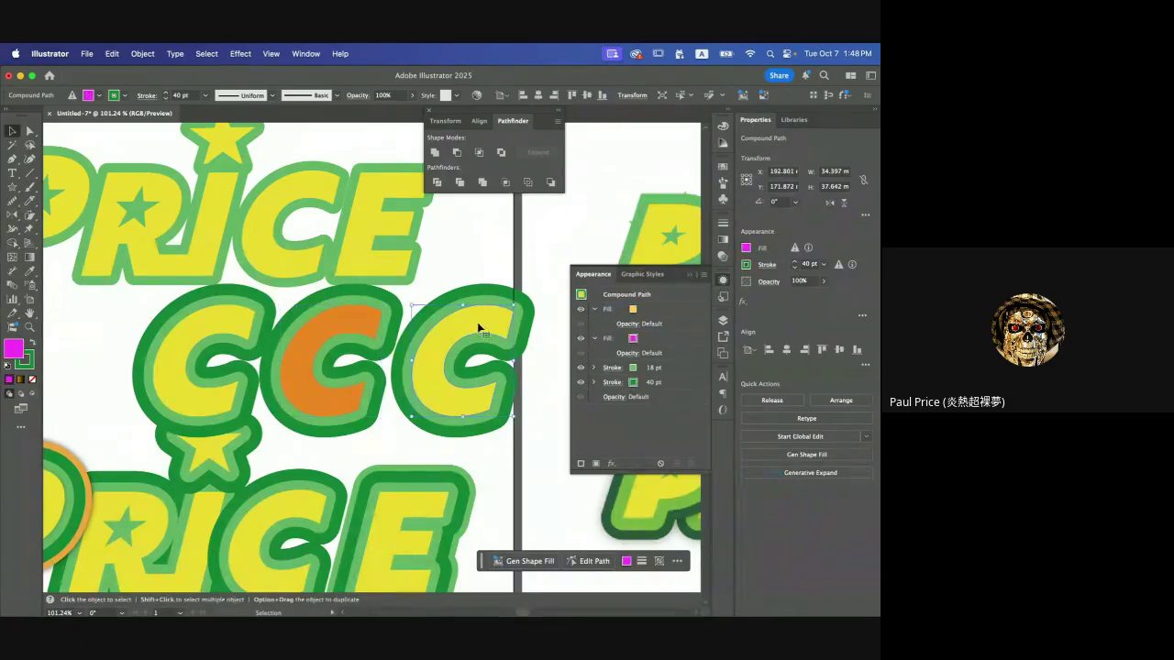
click(581, 310)
click(488, 263)
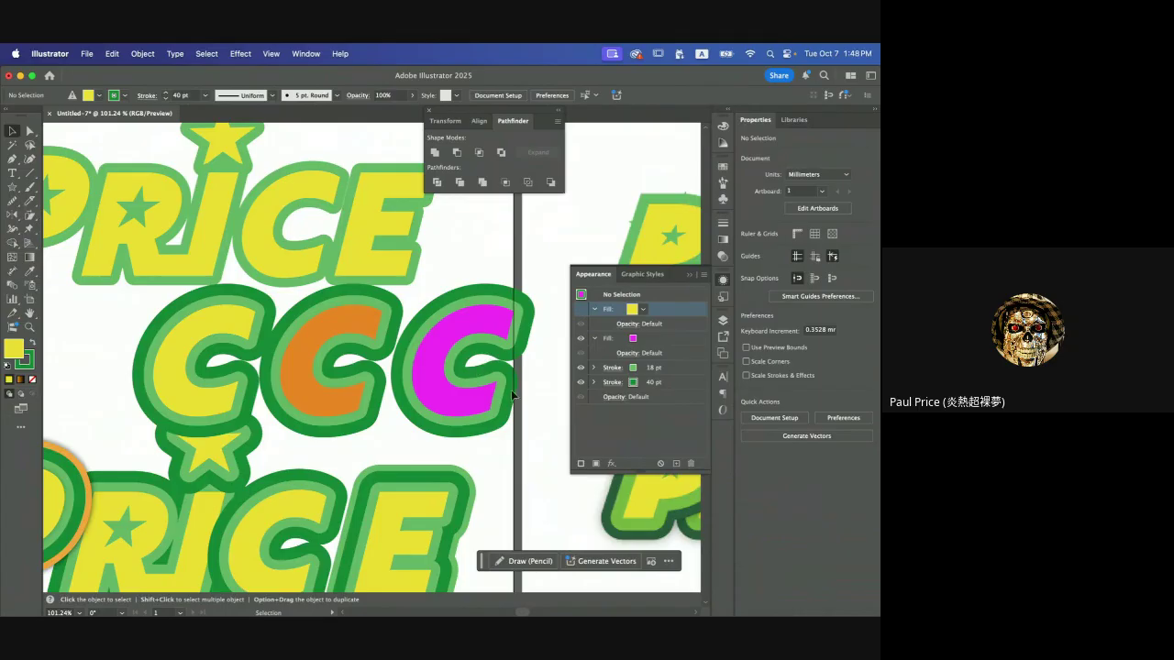
- Enlarge the magenta C to about 35.8 mm wide and 39.2 mm high, and select its magenta fill
click(458, 318)
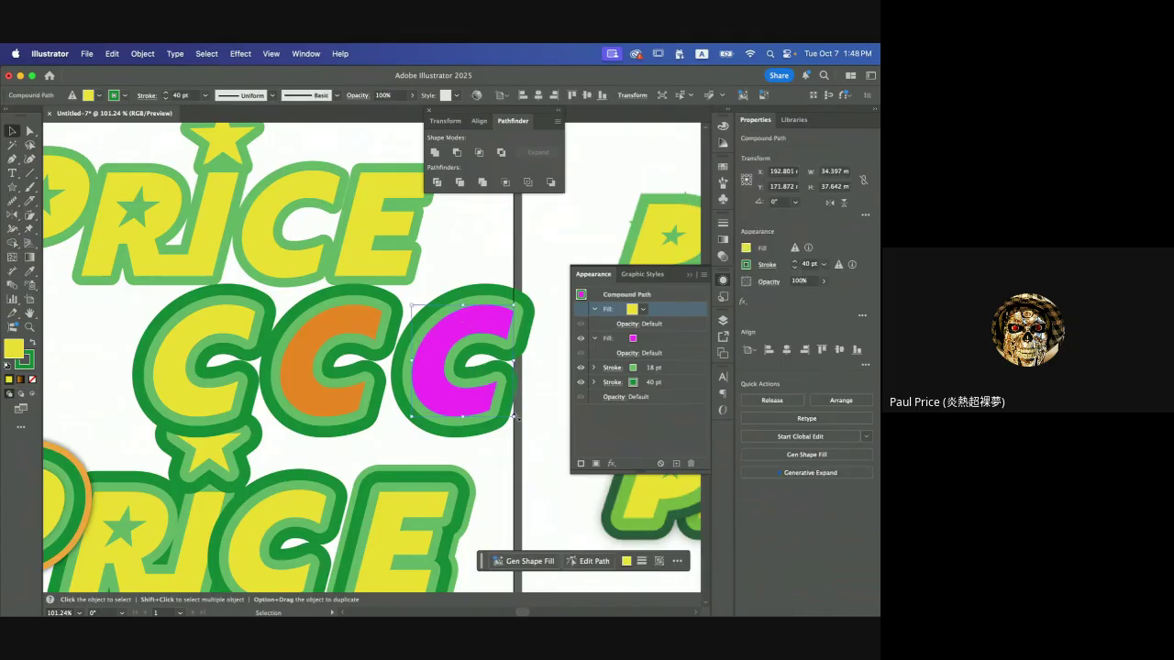
mouse_move(513, 419)
mouse_down()
mouse_move(550, 454)
mouse_move(539, 424)
mouse_move(518, 421)
mouse_up()
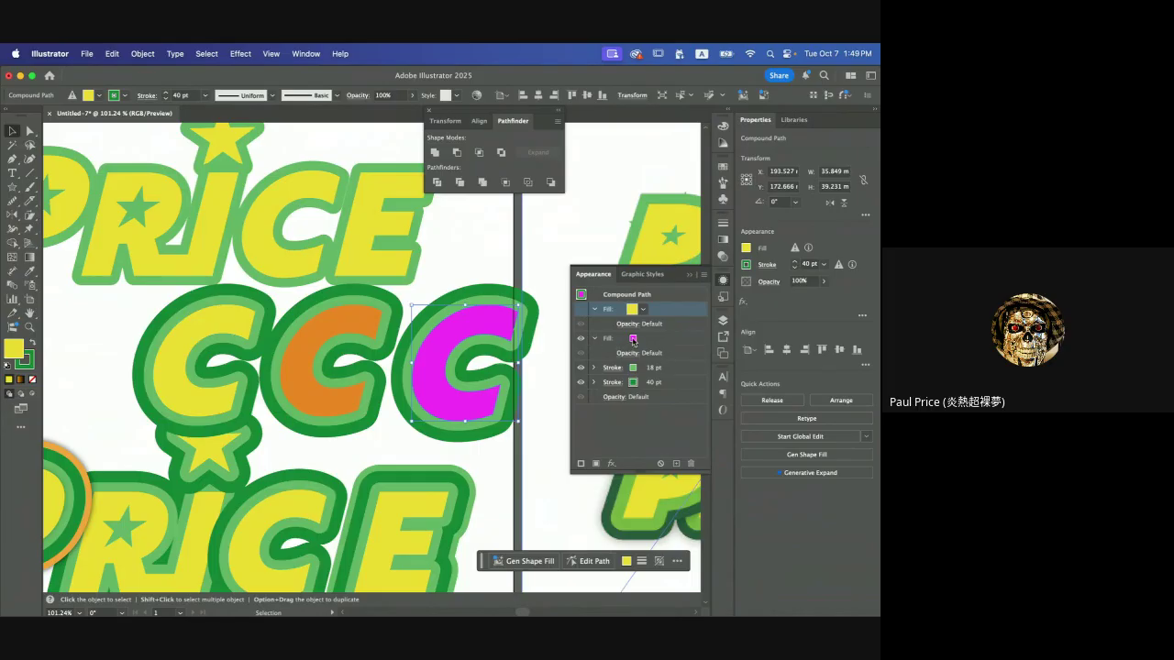
click(653, 343)
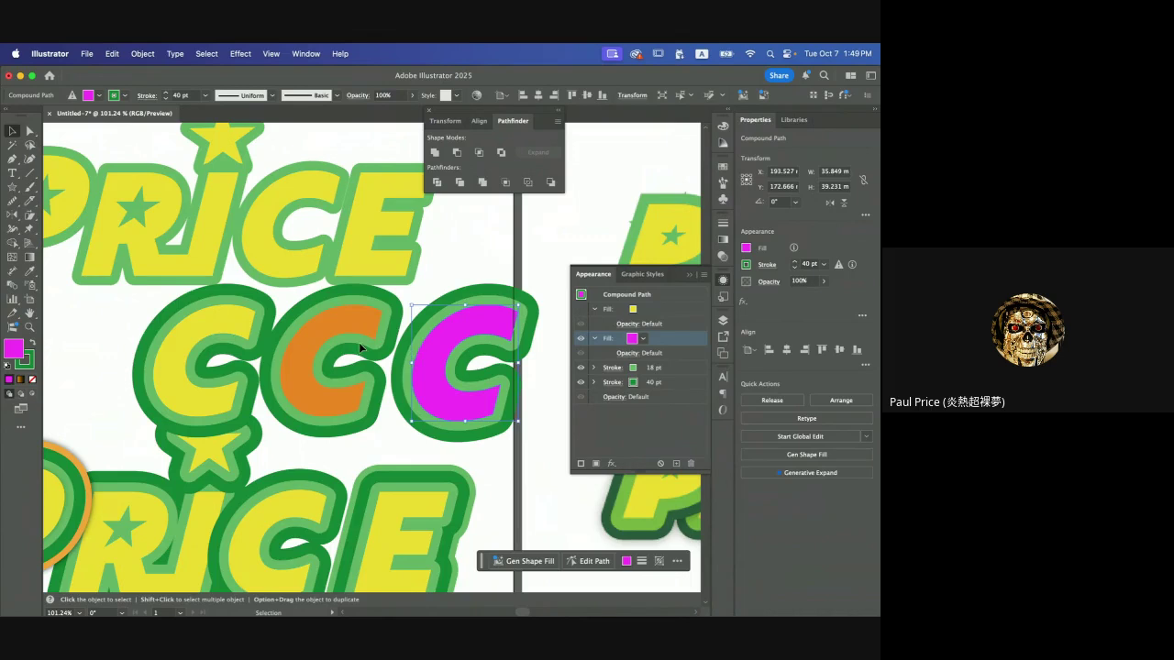
- Move the three C copies together off the artboard to below the outlined wordmark on the pasteboard
scroll(358, 342, down, 3)
scroll(358, 342, down, 1)
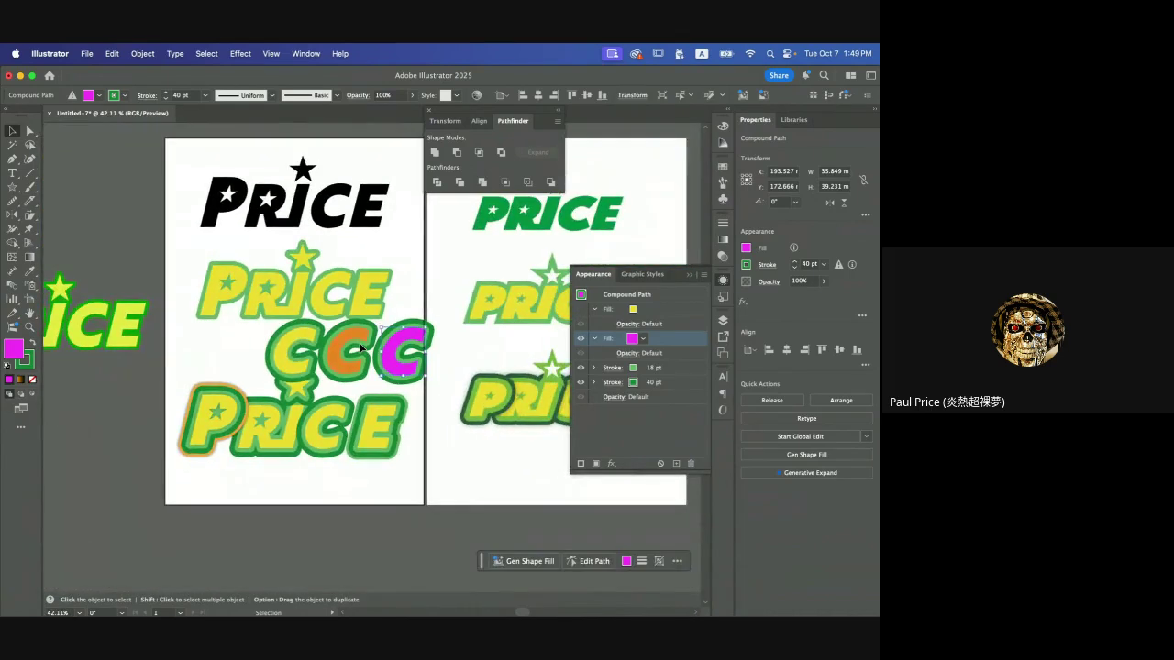
click(413, 351)
drag(407, 346, 134, 426)
scroll(188, 360, left, 5)
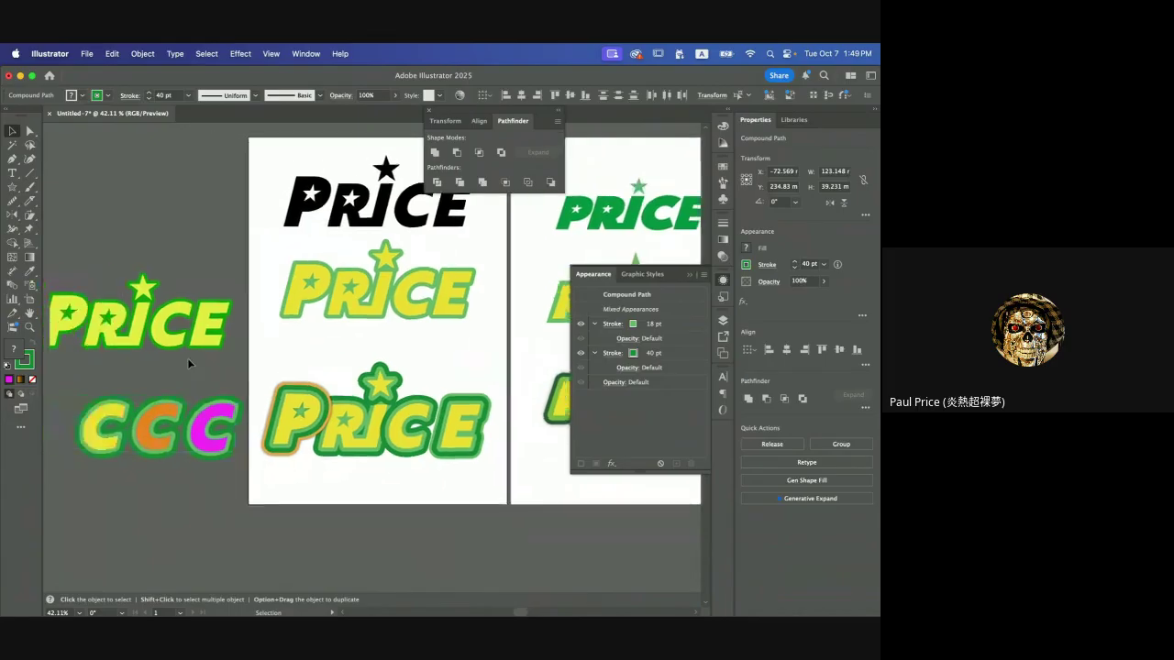
drag(275, 427, 257, 410)
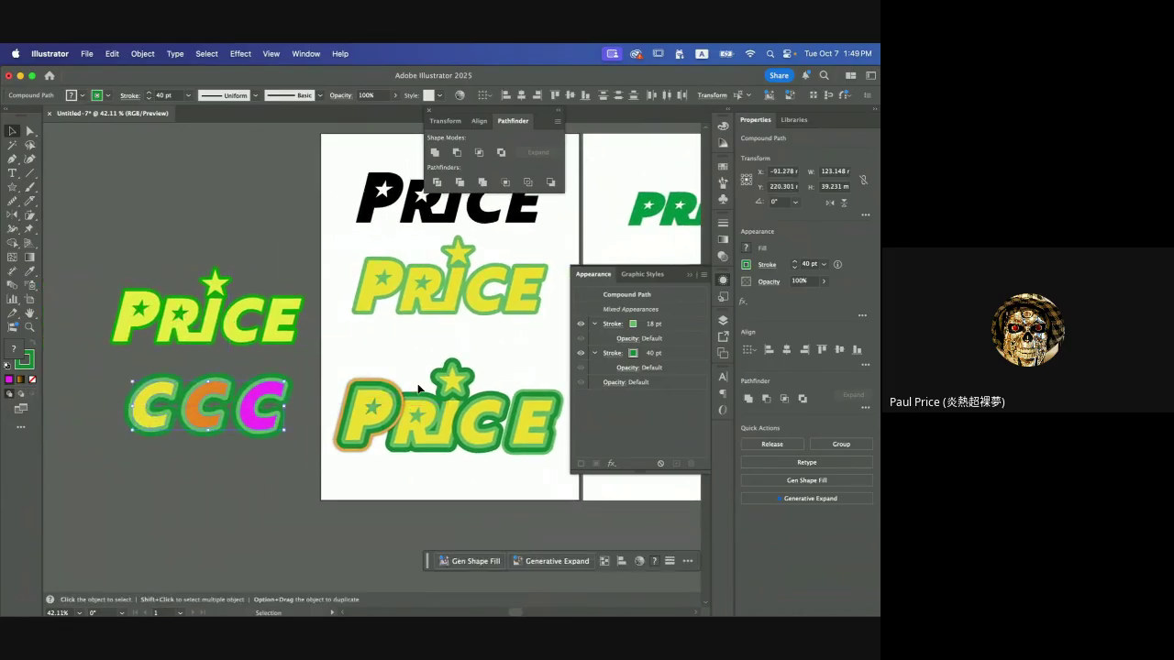
- Select the letters and star of the lowest wordmark on the artboard with a selection marquee
scroll(446, 365, right, 4)
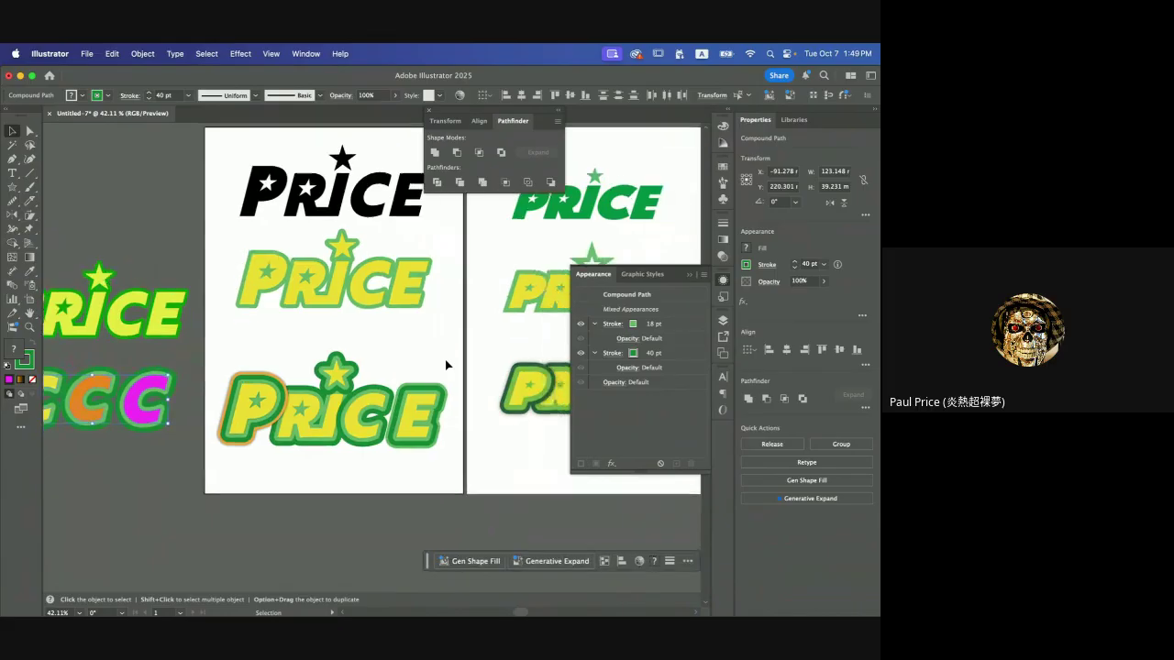
drag(233, 351, 477, 472)
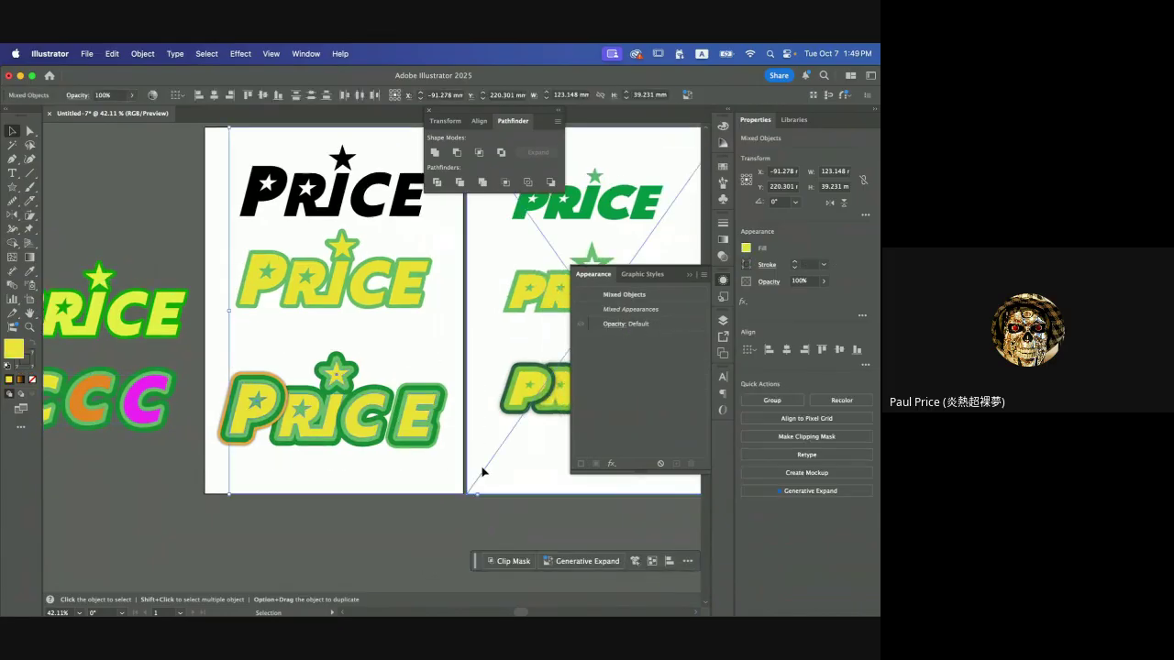
- Apply an Inner Glow effect to the letter C of the artboard's lowest logo: Screen mode, 75% opacity, 1.764 mm blur, Edge
click(427, 447)
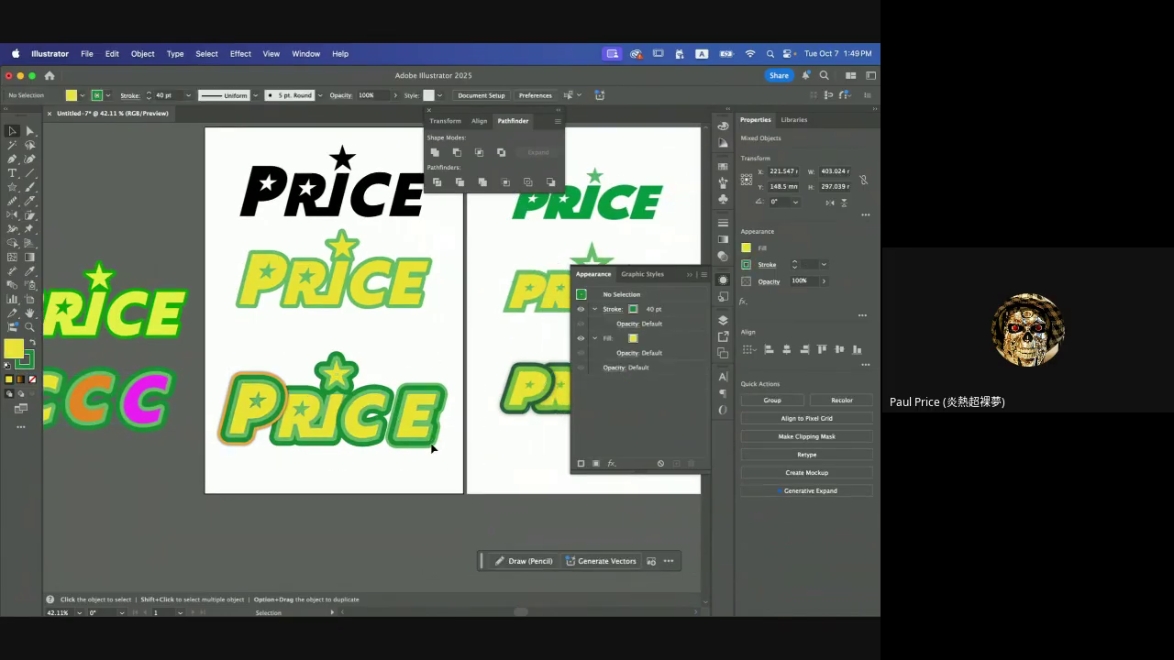
click(352, 415)
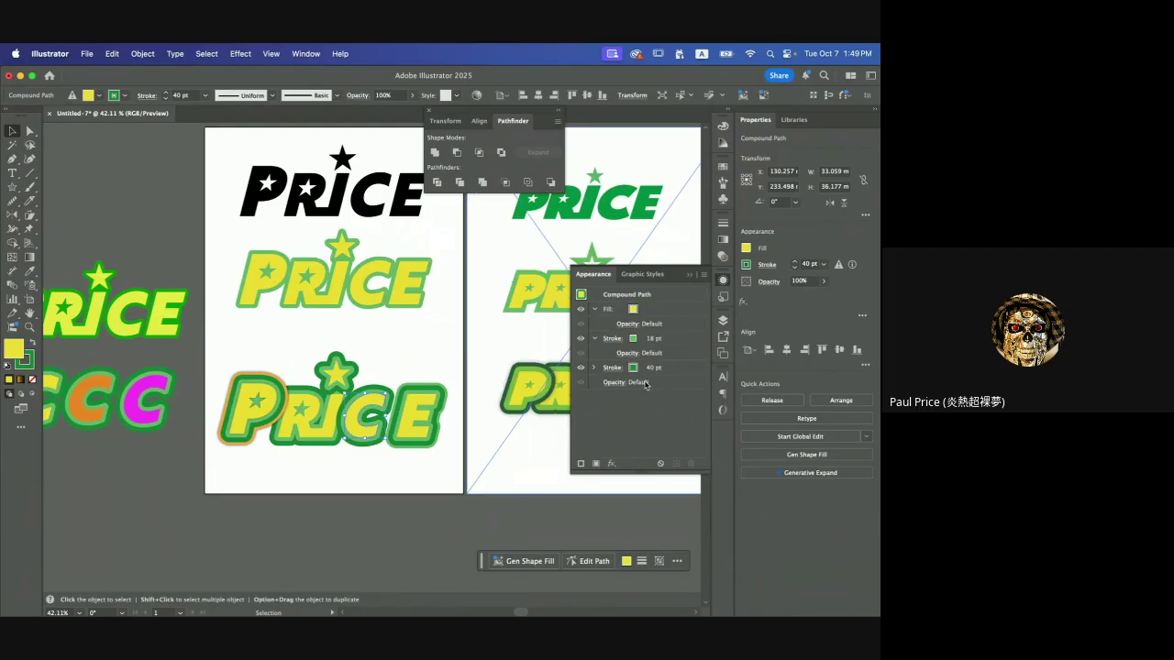
click(611, 464)
mouse_move(652, 407)
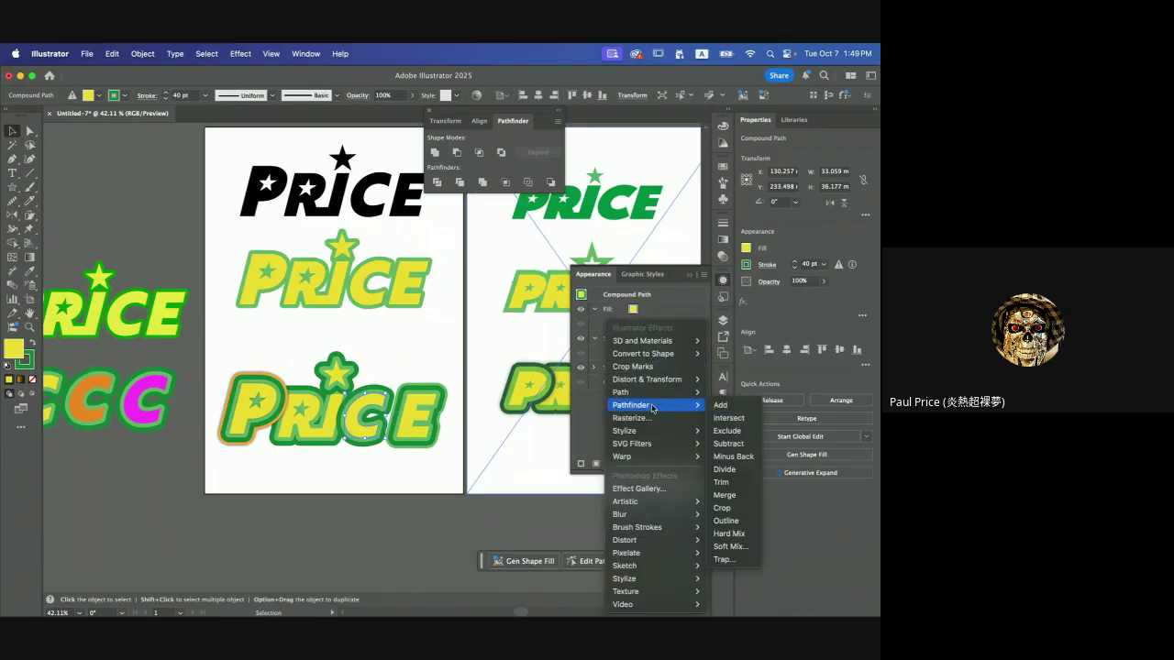
mouse_move(660, 383)
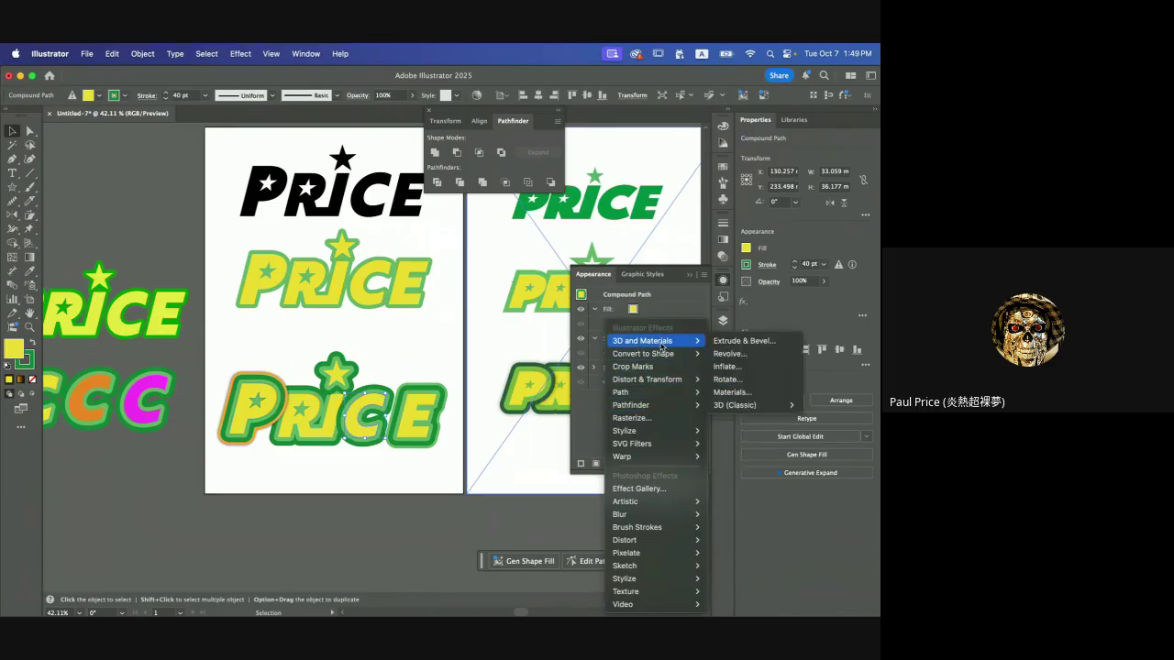
mouse_move(664, 341)
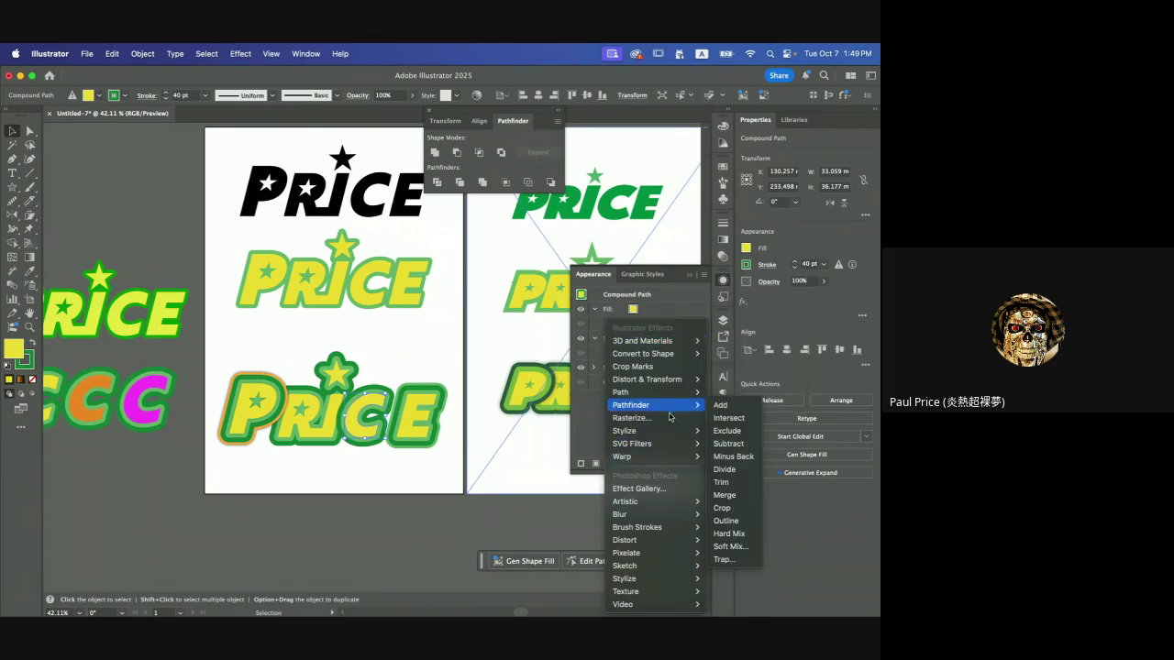
mouse_move(670, 431)
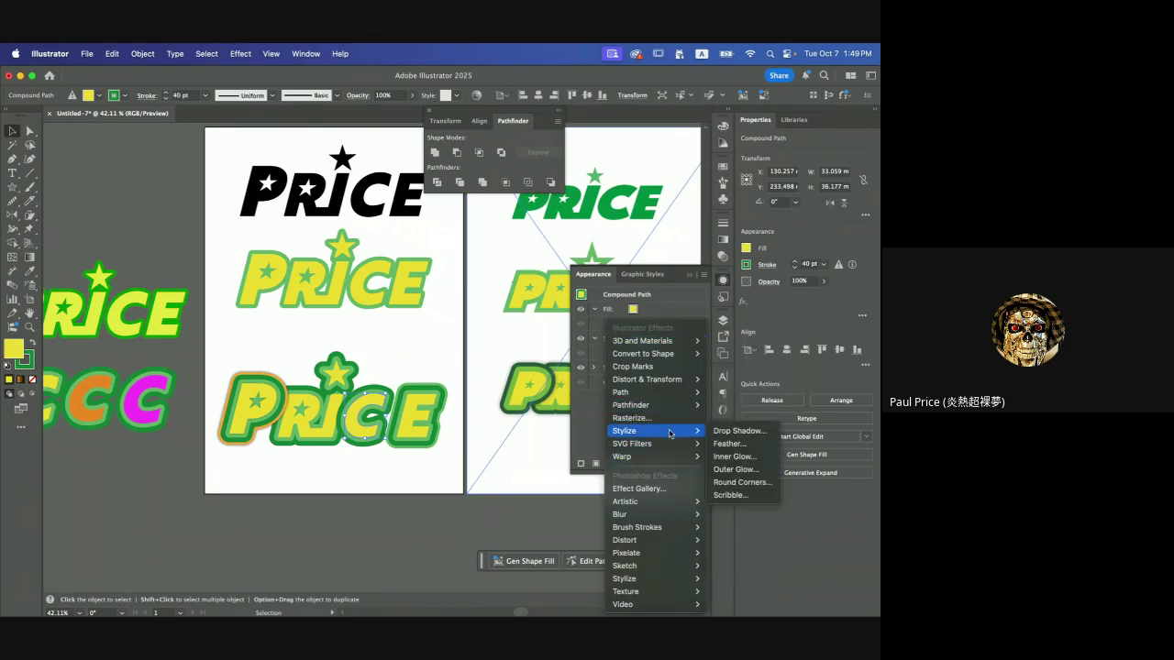
click(753, 457)
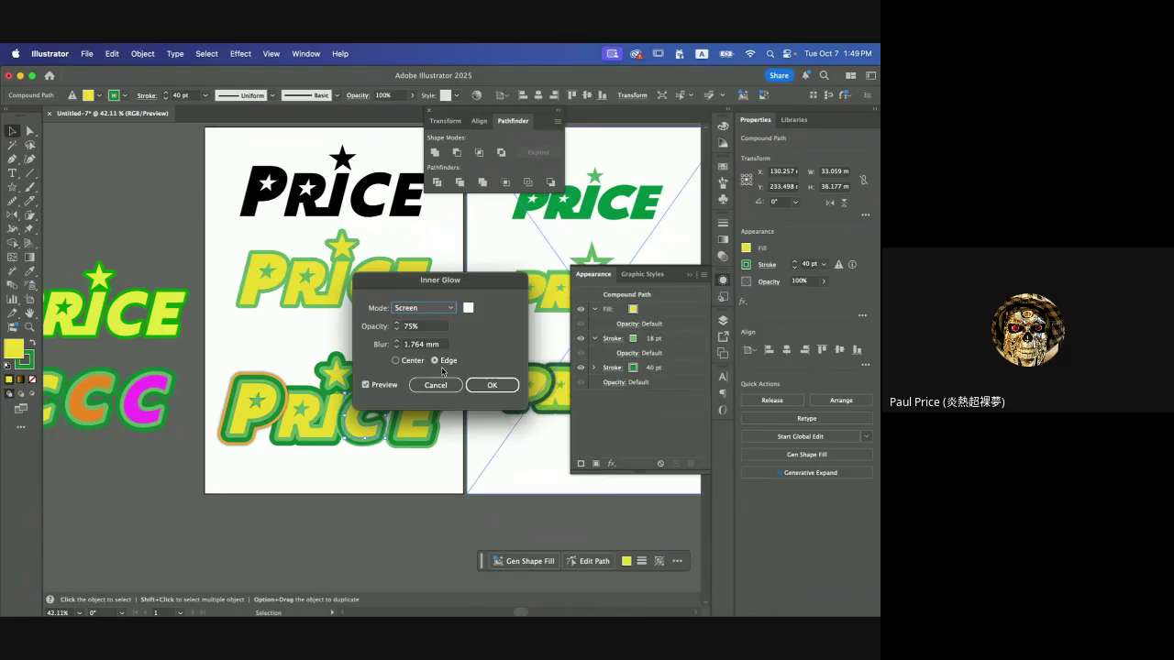
click(491, 385)
- Shift the glowing letter C slightly up within the lowest logo, move it down about 3 mm, and deselect it
scroll(379, 418, up, 3)
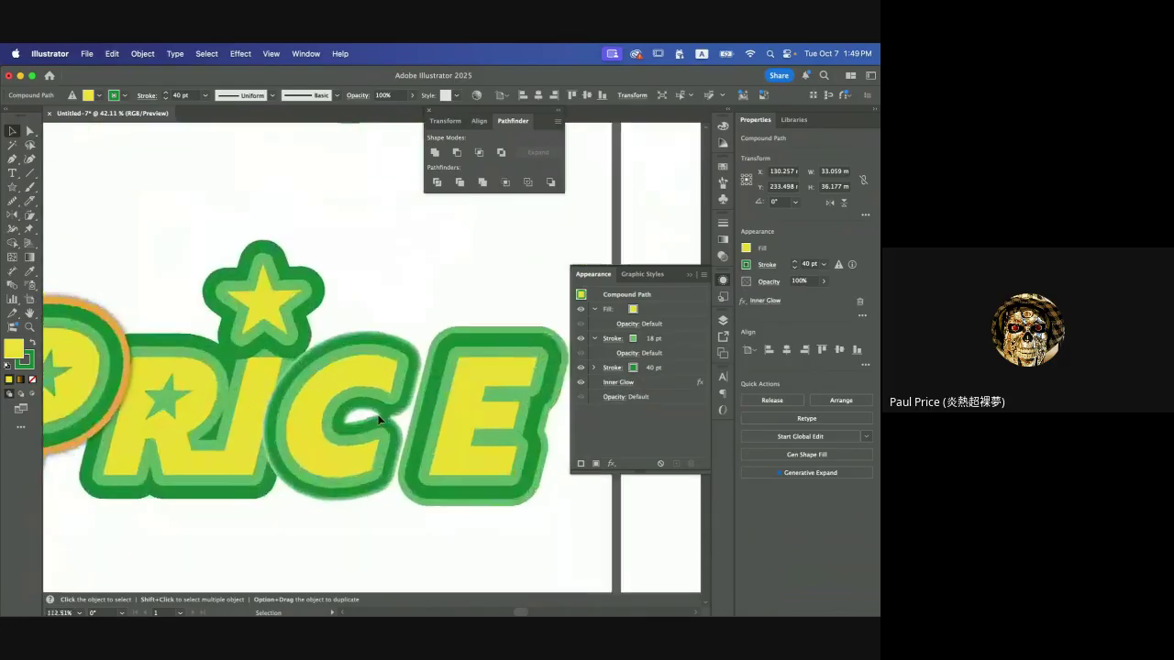
scroll(379, 418, up, 3)
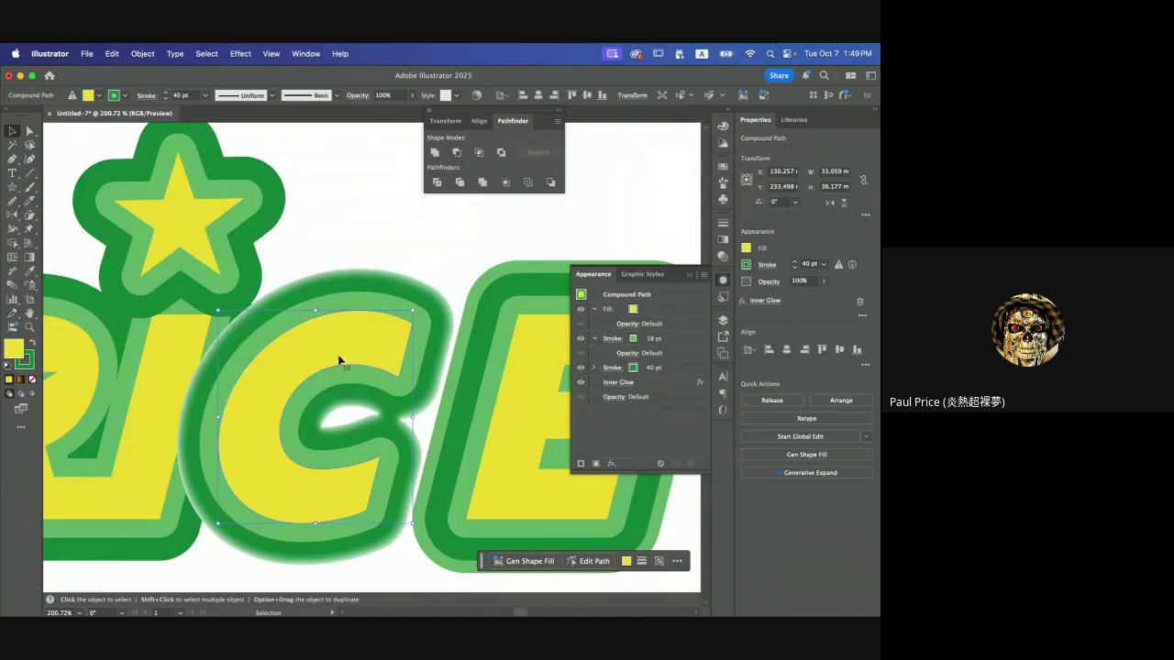
mouse_move(353, 359)
mouse_down()
mouse_move(350, 337)
mouse_move(358, 352)
mouse_up()
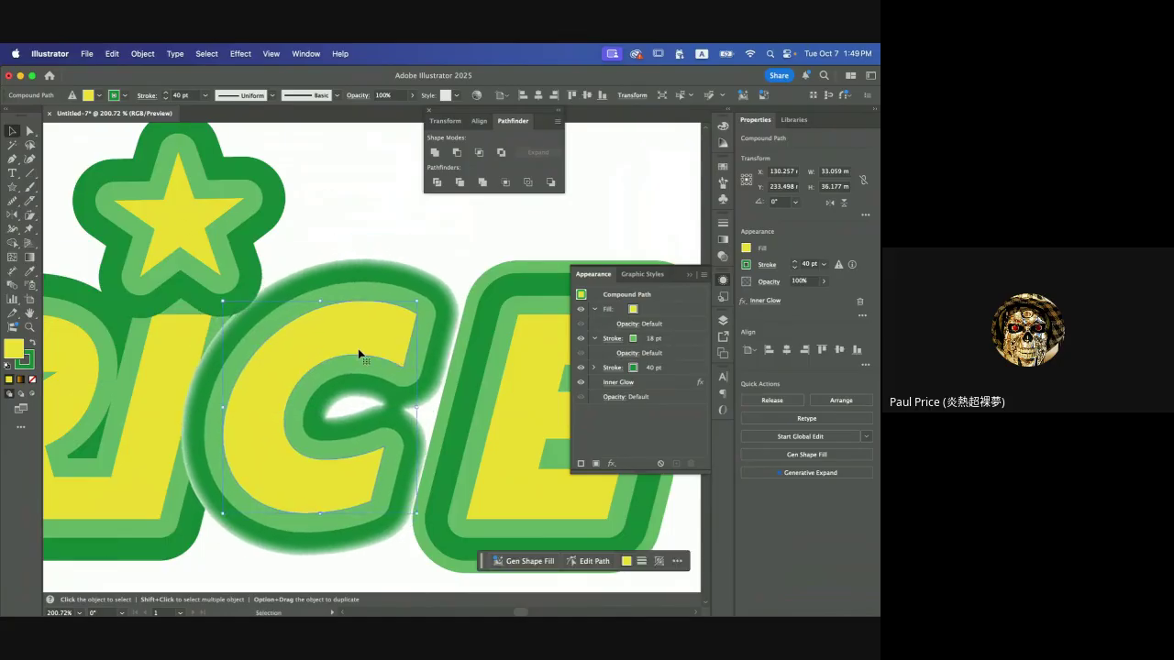
key(super+0)
click(424, 275)
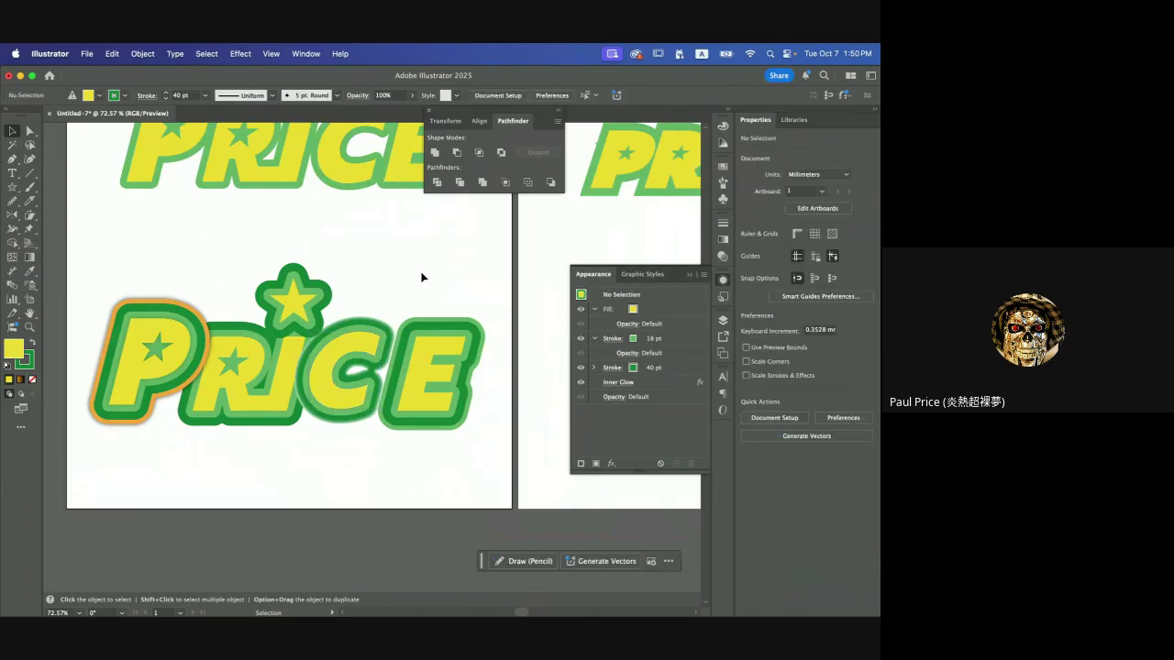
click(371, 340)
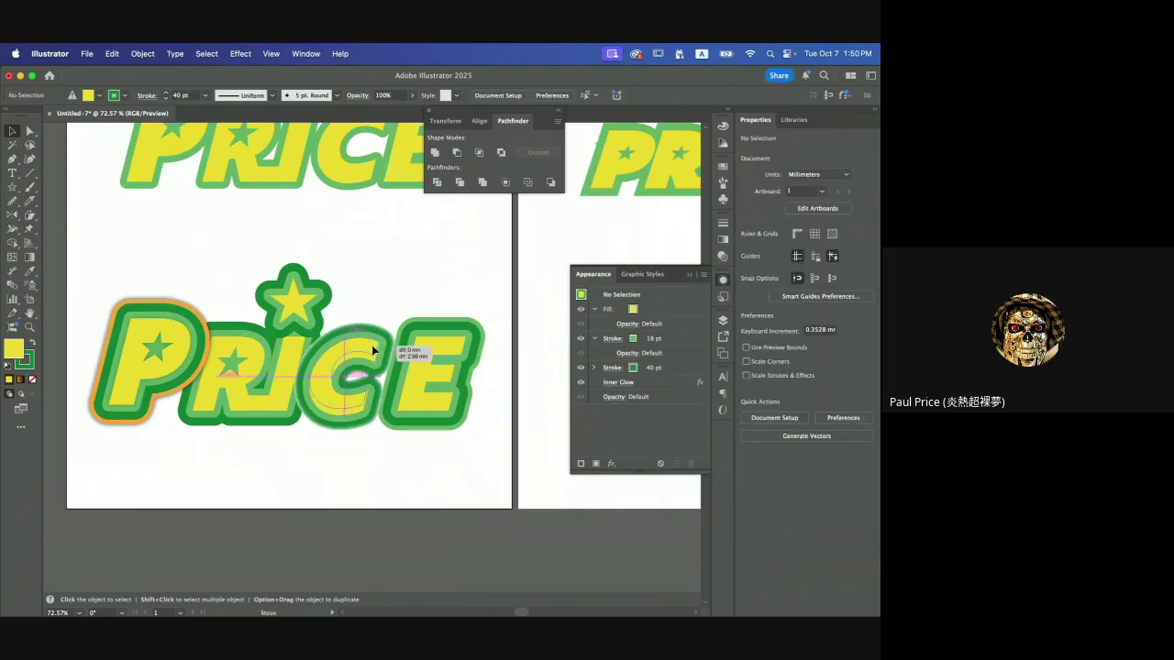
click(423, 279)
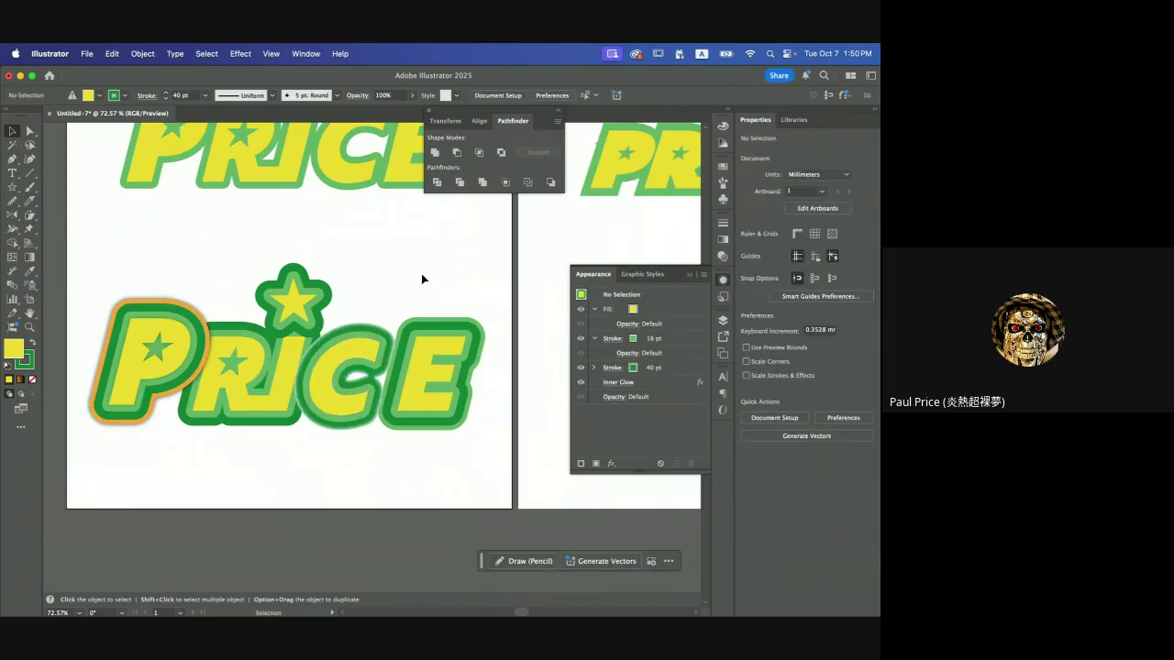
- Move the linked reference image to the right so that a gap separates it from the artboard
scroll(422, 278, up, 4)
scroll(422, 279, down, 9)
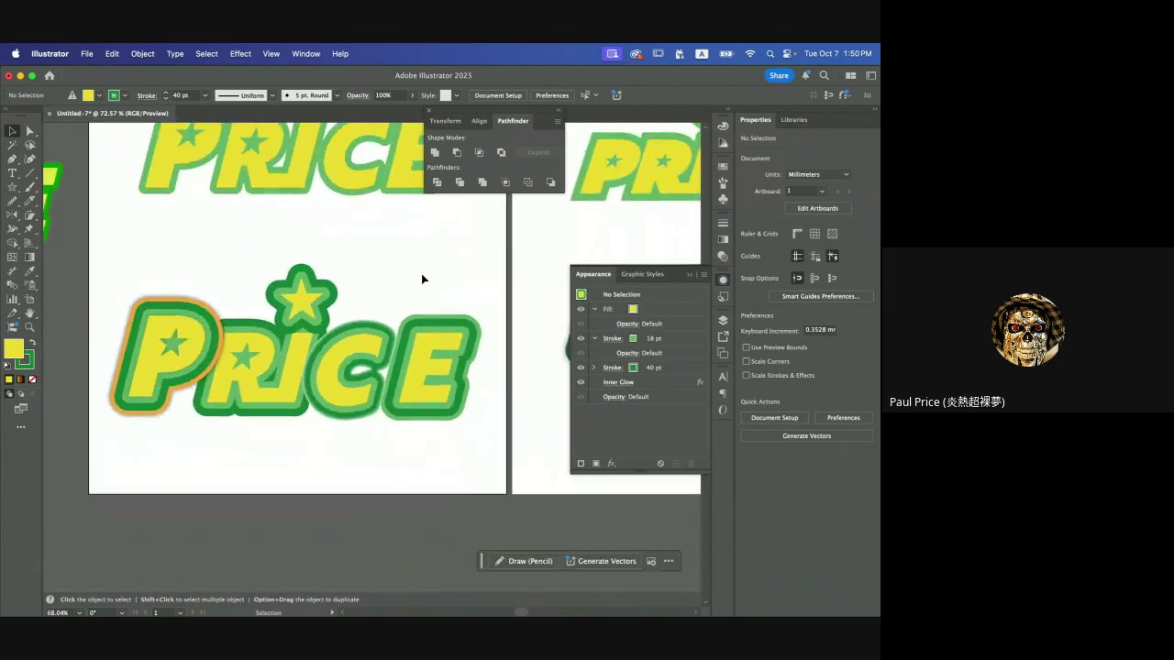
scroll(421, 277, up, 5)
scroll(421, 277, right, 3)
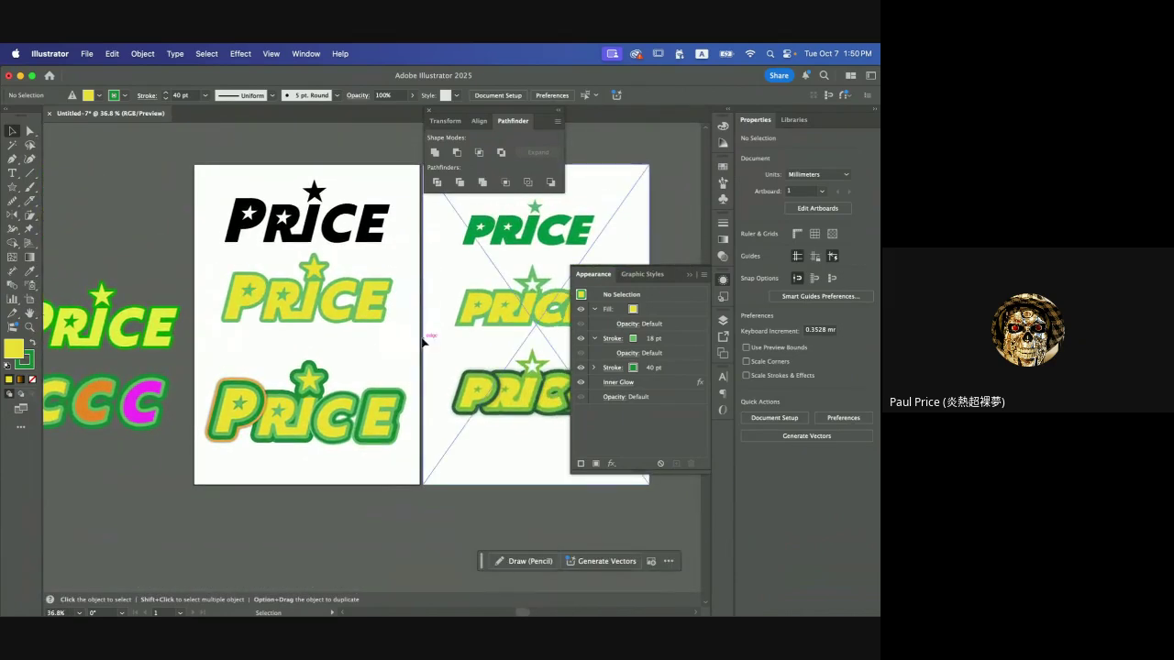
right_click(423, 339)
key(Escape)
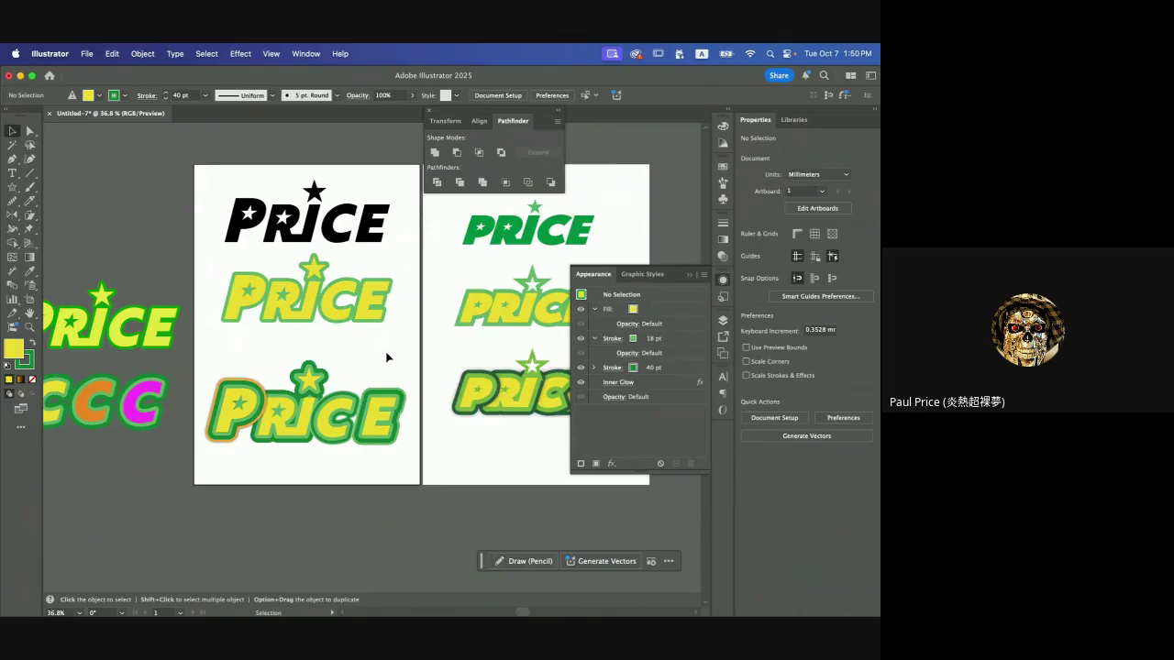
scroll(386, 357, left, 3)
scroll(386, 357, up, 1)
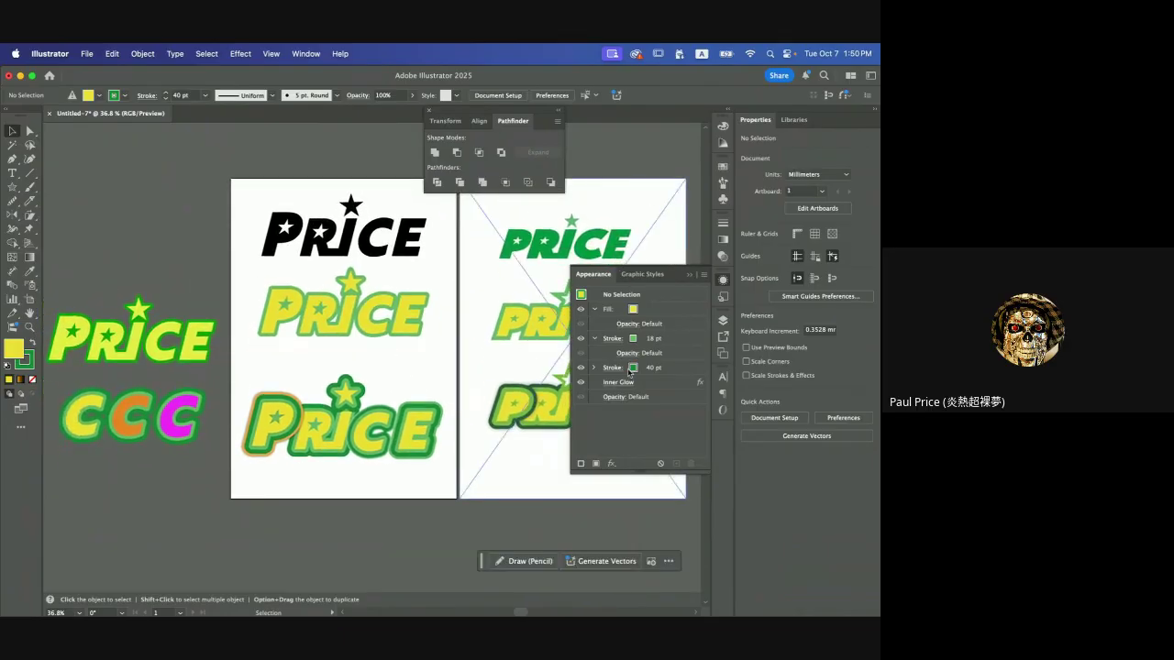
scroll(338, 296, right, 8)
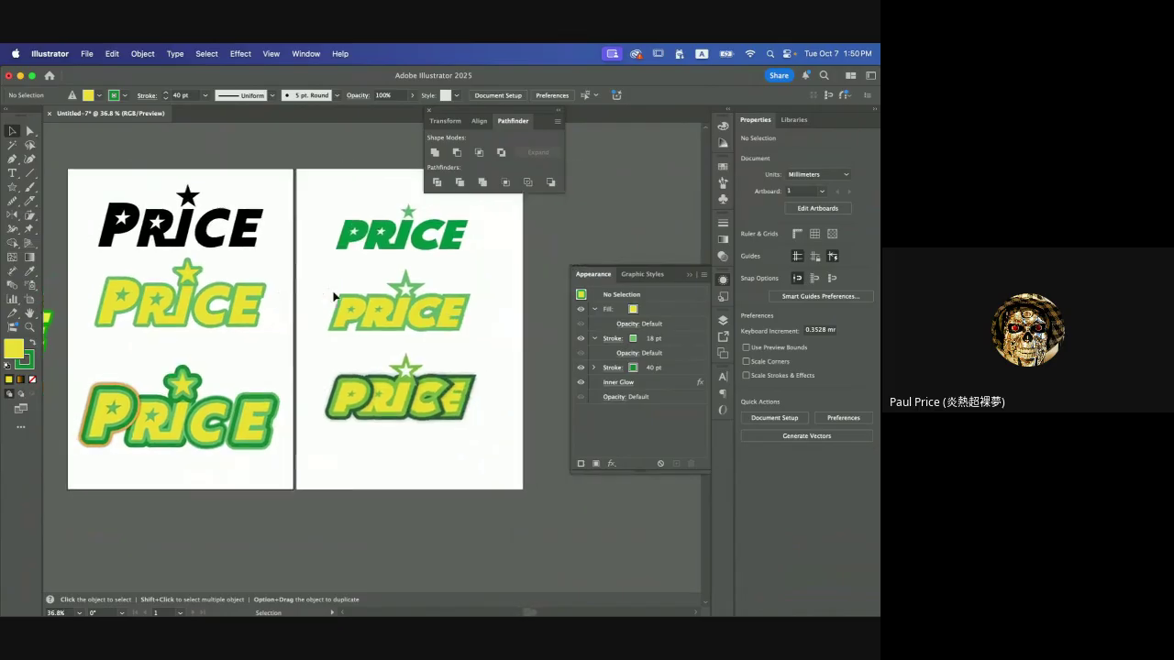
scroll(335, 296, right, 3)
scroll(335, 296, up, 1)
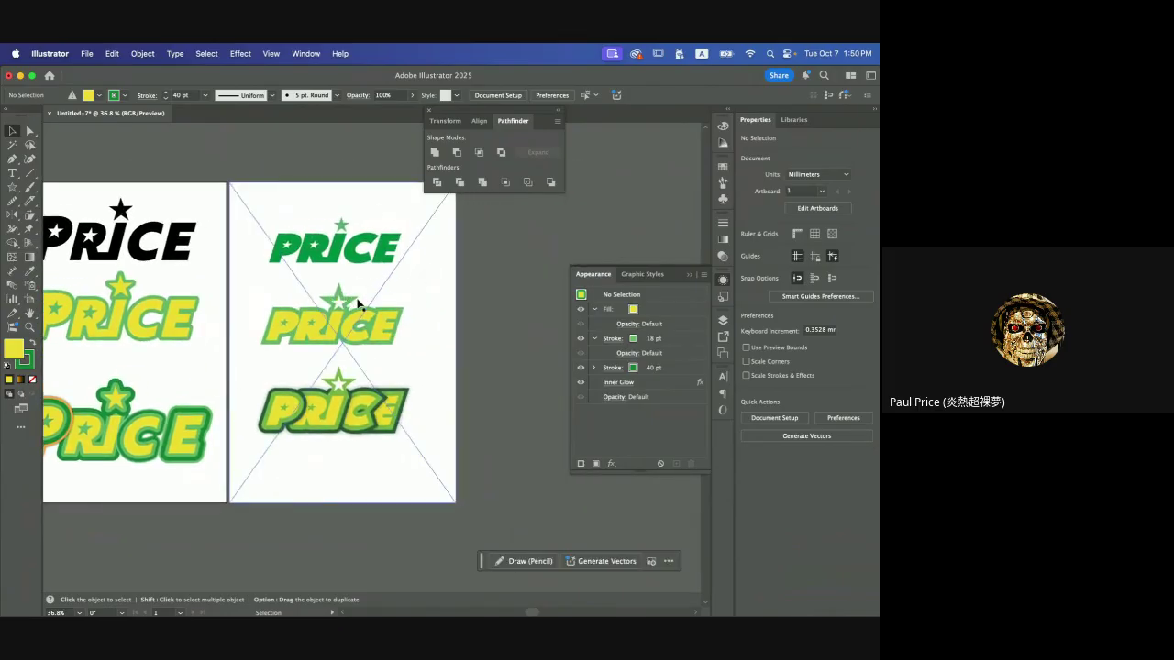
drag(358, 304, 388, 295)
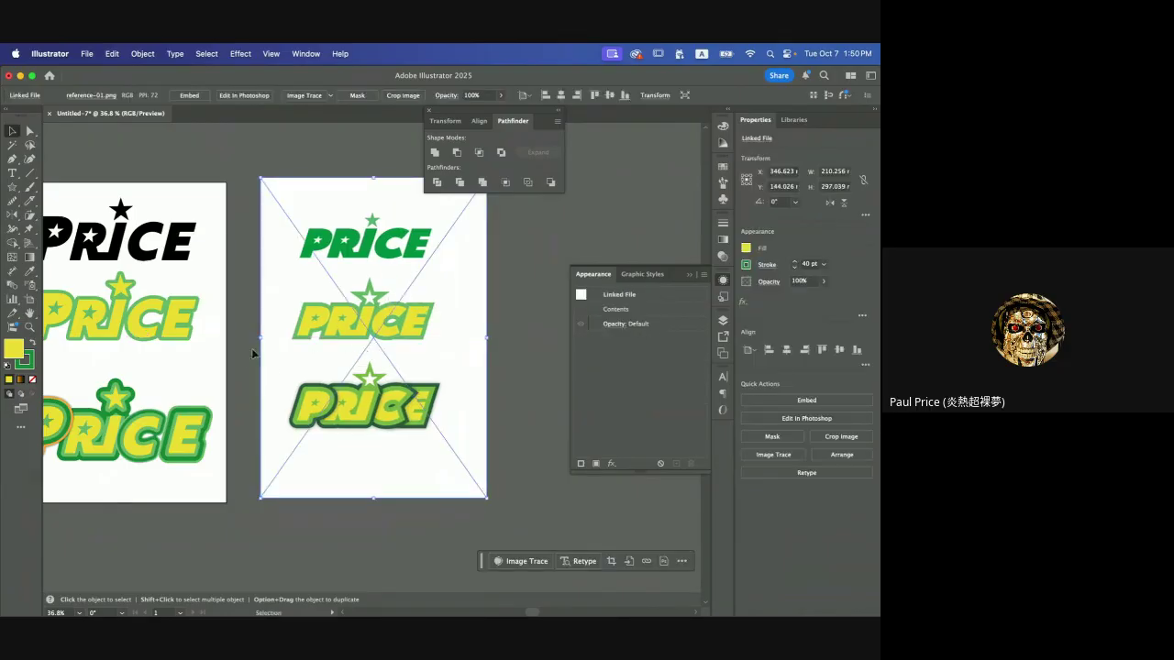
- Compare the logo variations on the artboard with the loose ones beside it and the reference image
scroll(254, 353, left, 5)
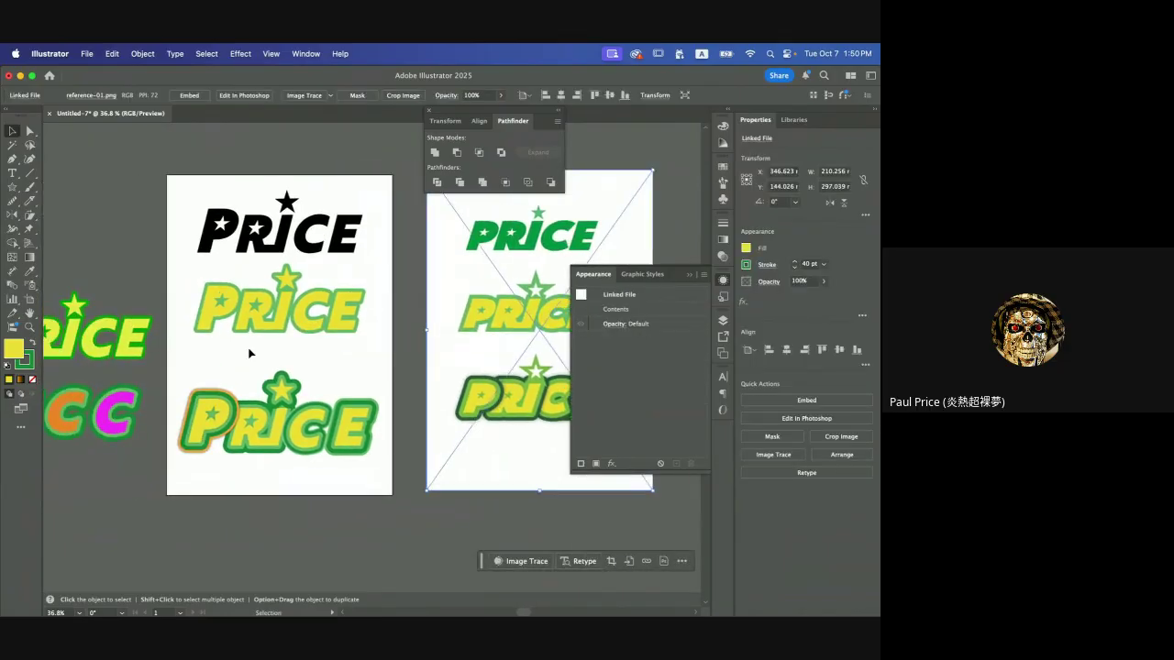
scroll(250, 353, right, 1)
scroll(250, 353, up, 1)
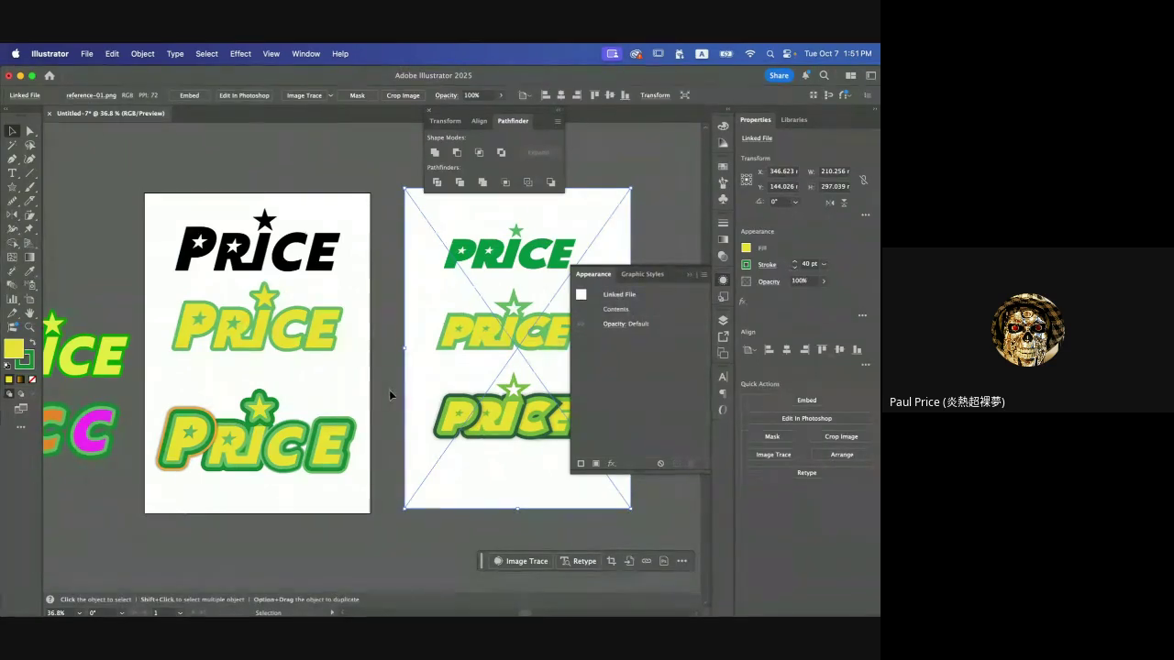
scroll(389, 390, down, 5)
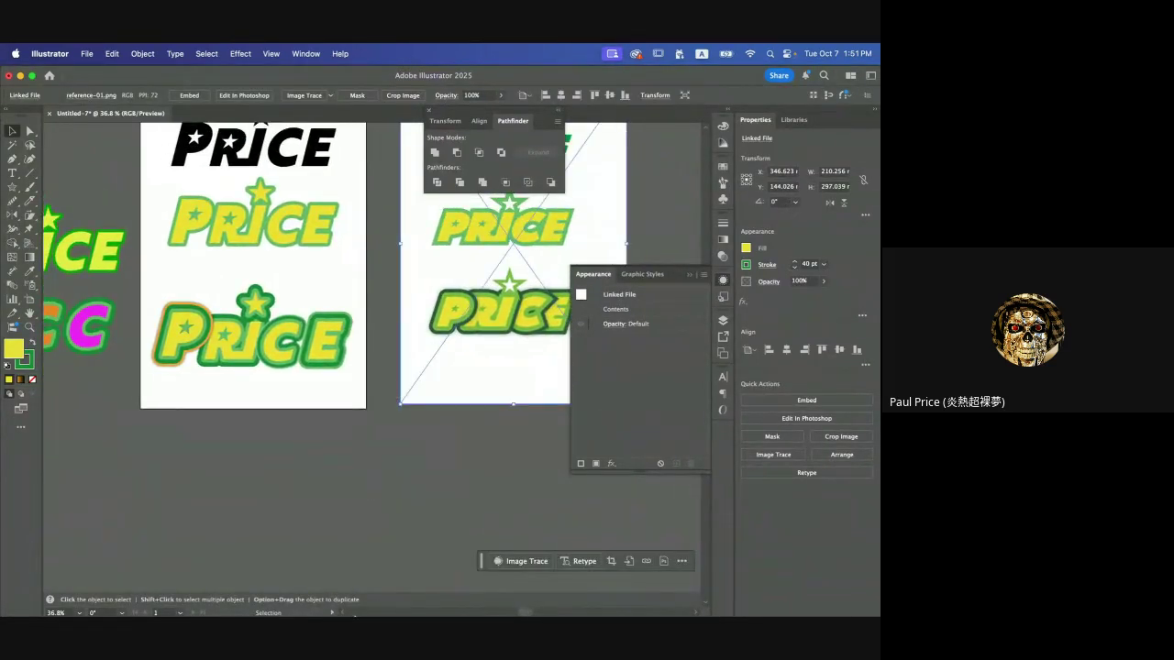
mouse_move(472, 613)
scroll(371, 274, up, 5)
scroll(370, 274, left, 5)
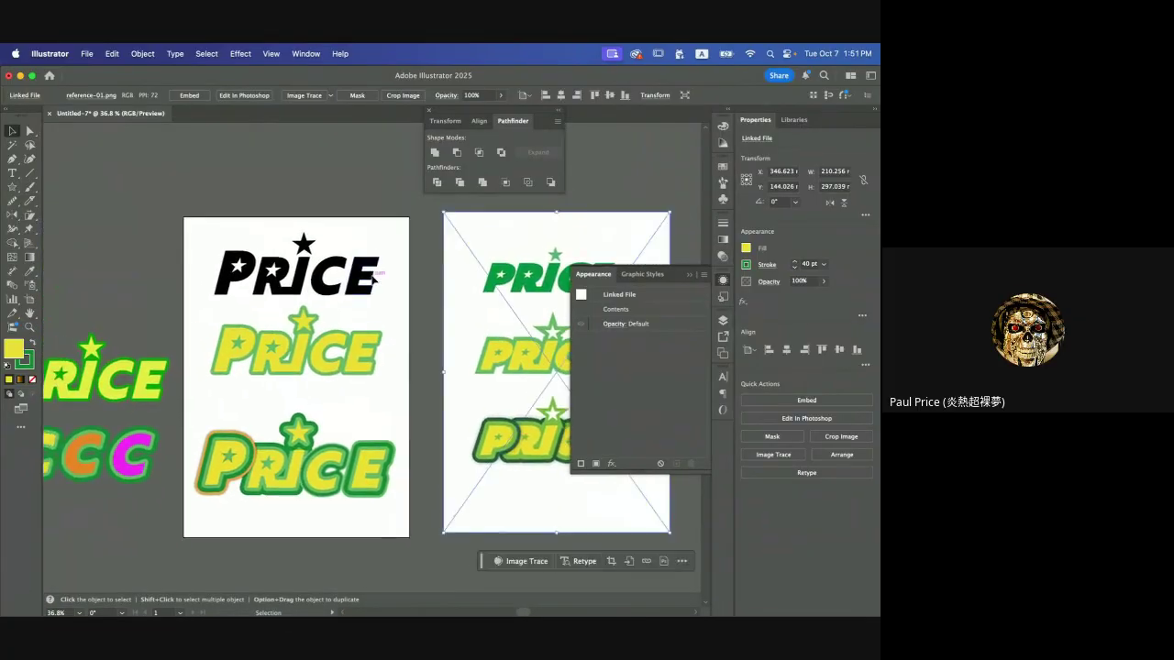
scroll(372, 276, up, 2)
scroll(372, 276, left, 2)
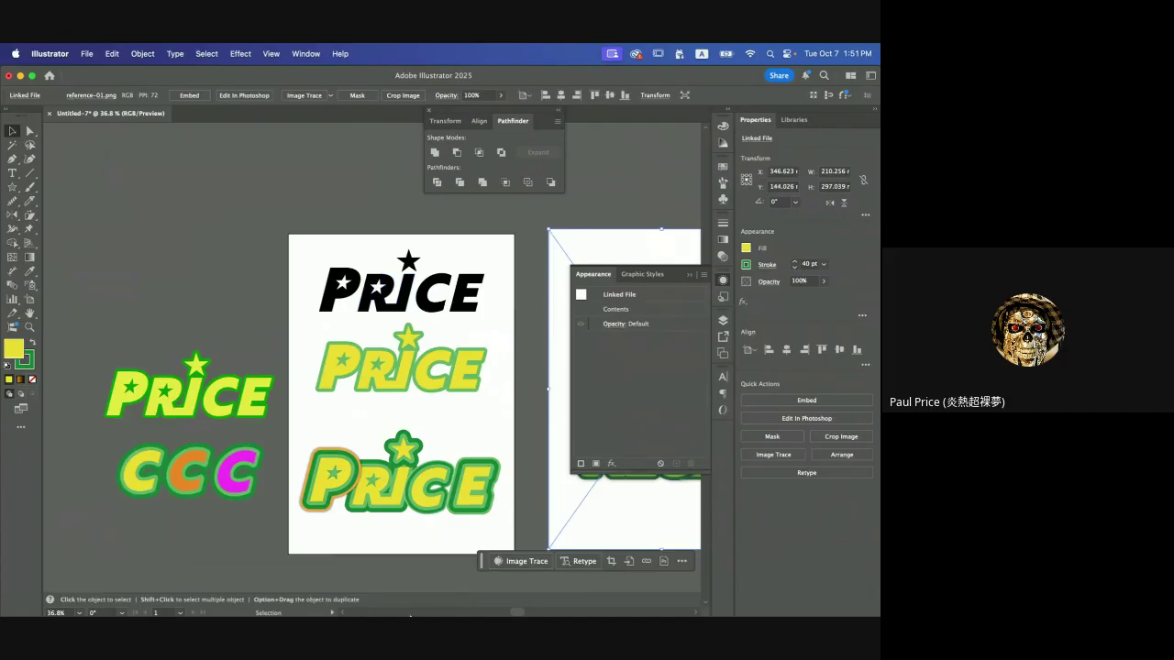
- Switch to Inkscape with a new blank document and enlarge its window to nearly fill the screen
mouse_move(595, 591)
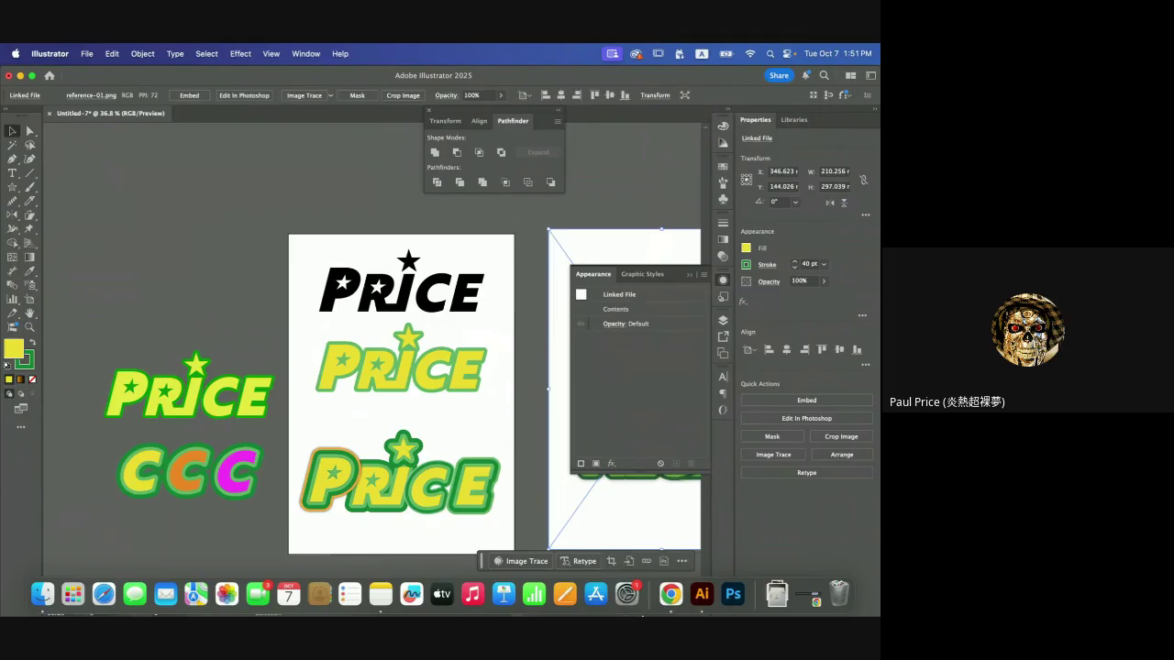
click(70, 594)
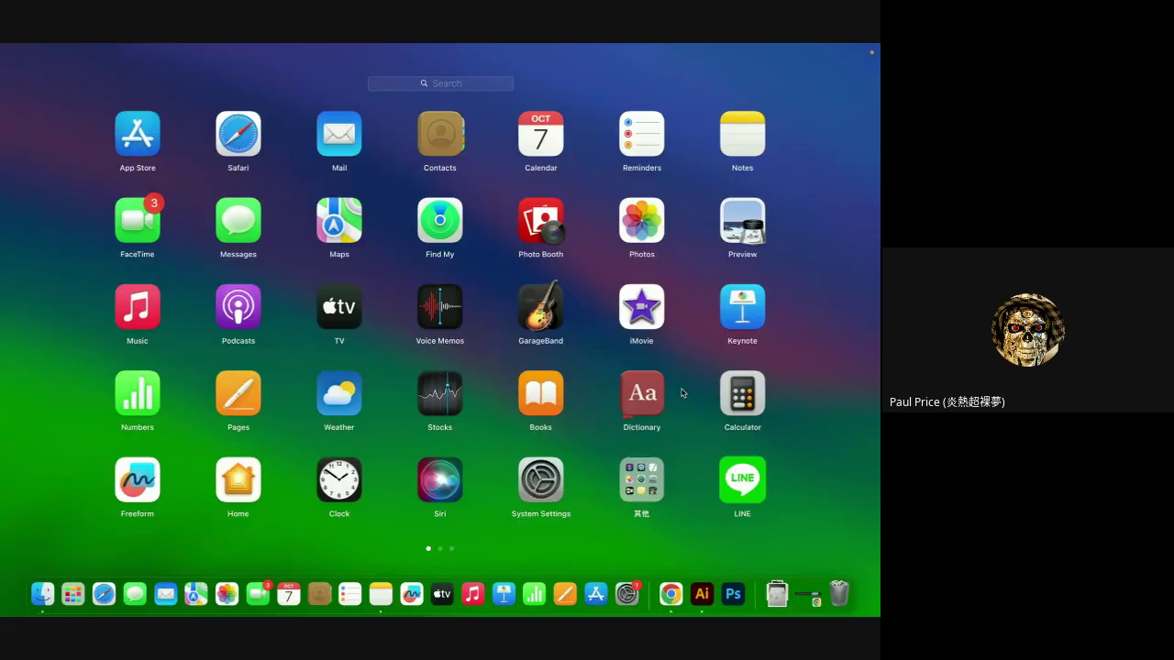
scroll(681, 392, right, 5)
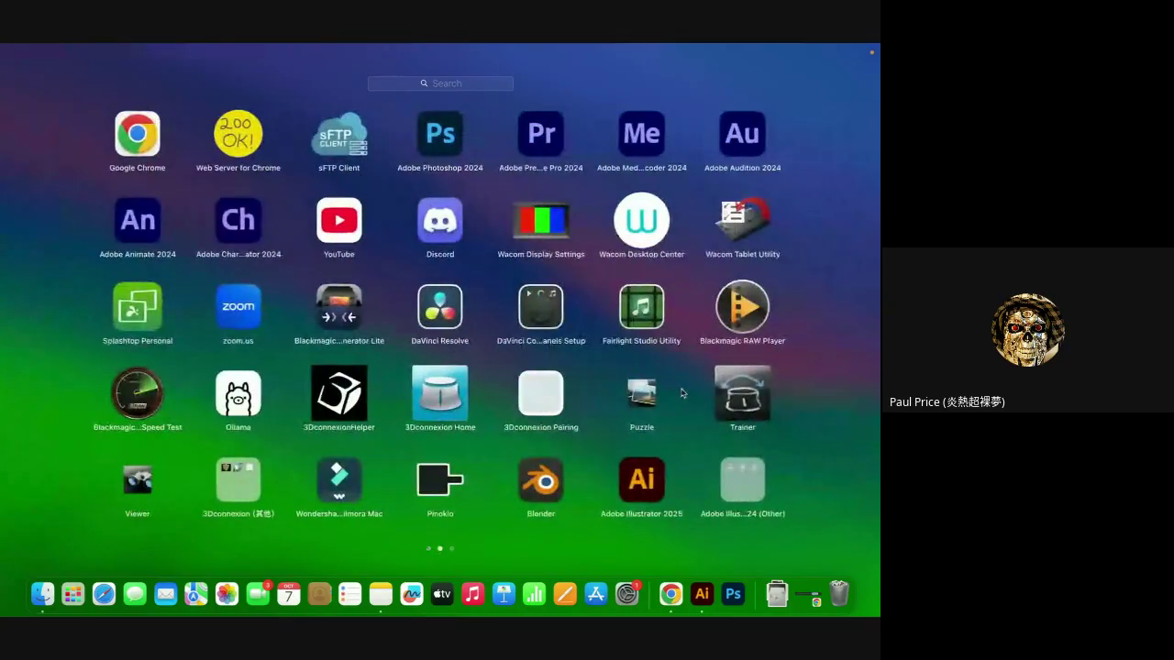
scroll(681, 392, right, 5)
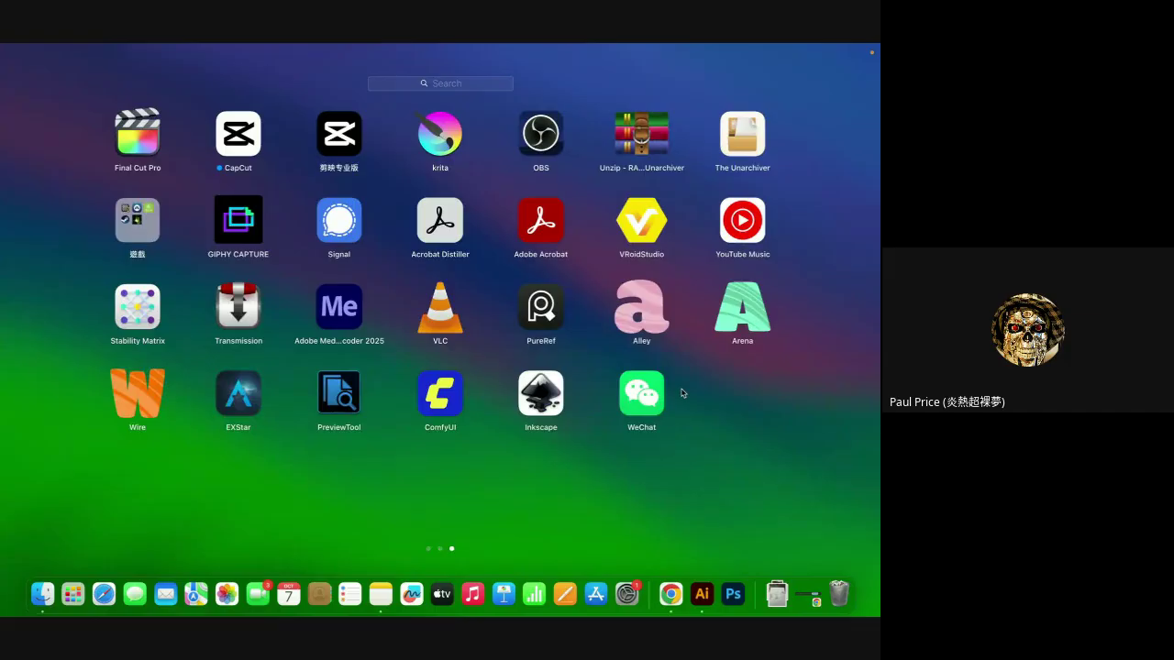
click(543, 400)
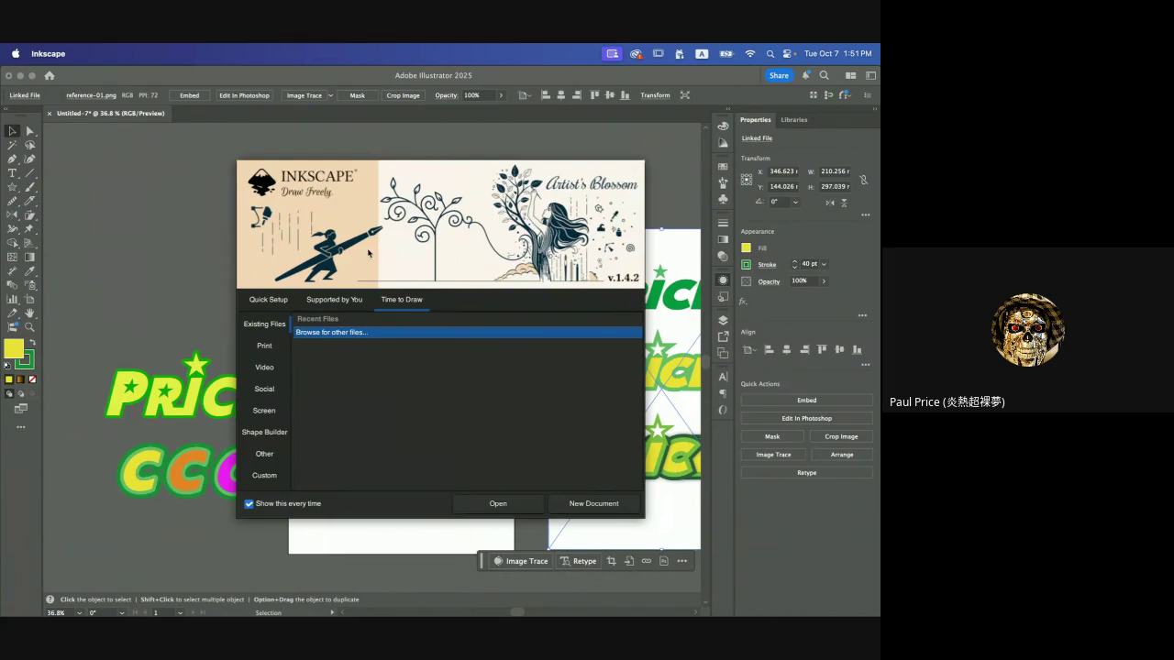
click(602, 507)
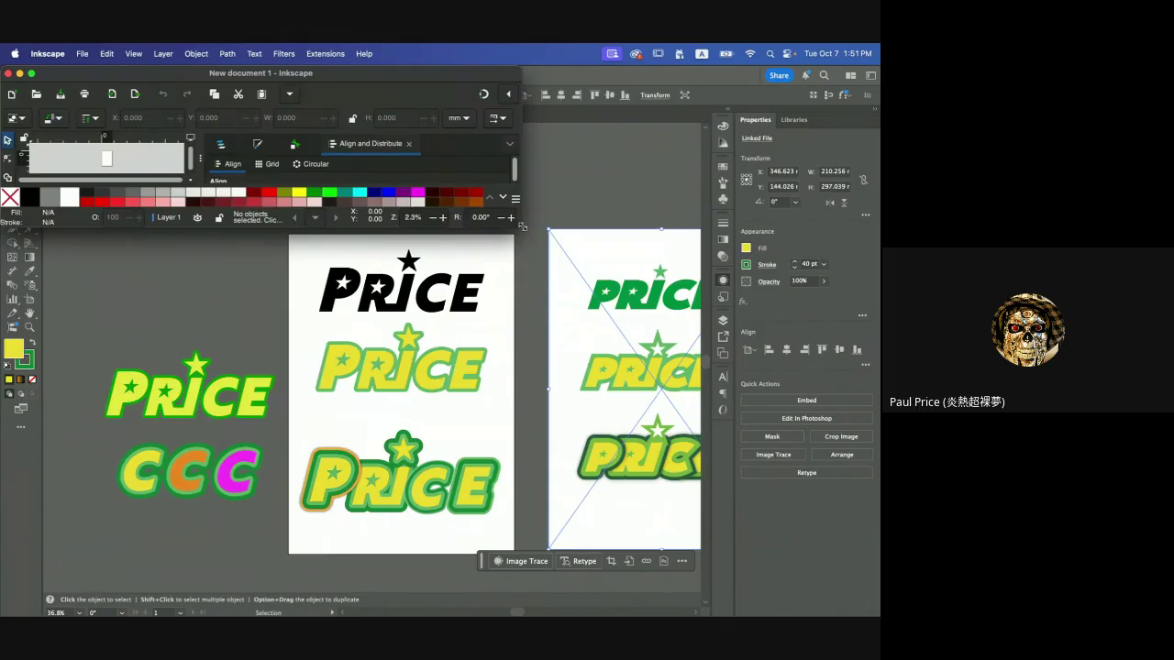
drag(521, 225, 871, 603)
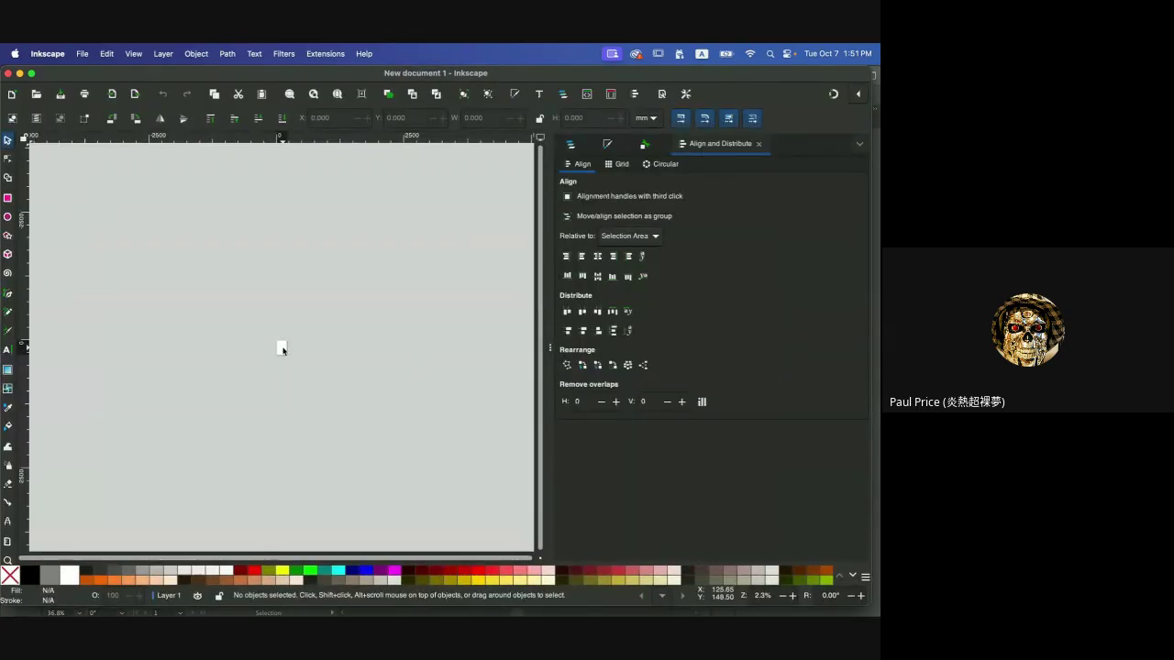
- Add a text object reading "PRICE" near the left edge of the page, about a third of the way down
scroll(282, 350, up, 10)
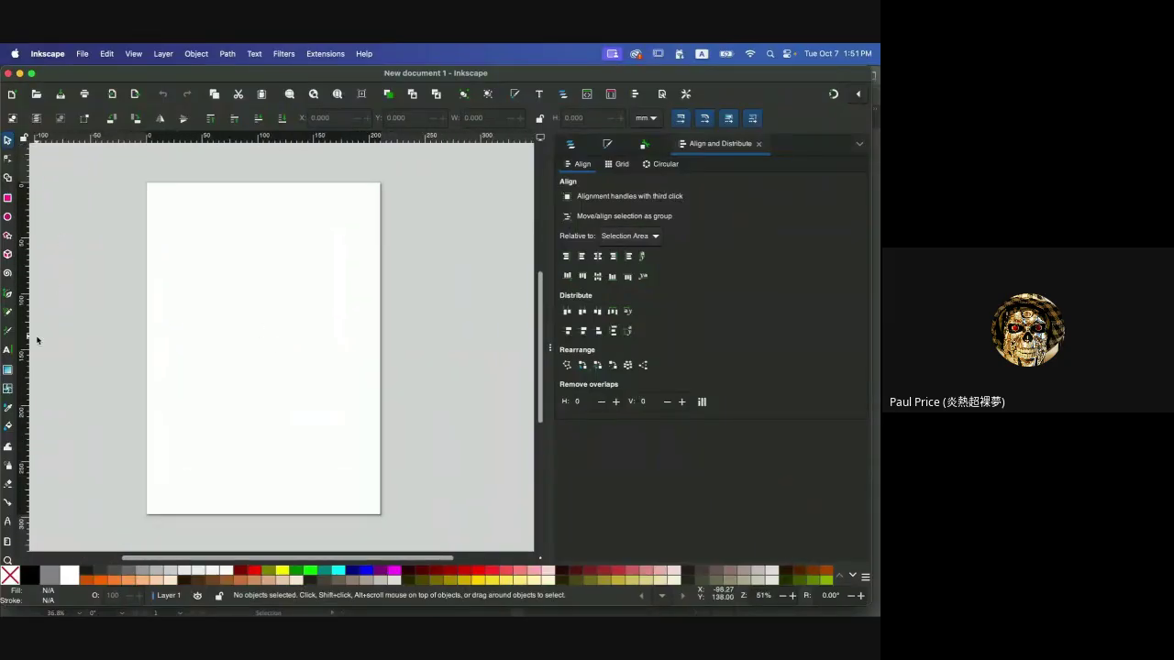
click(8, 354)
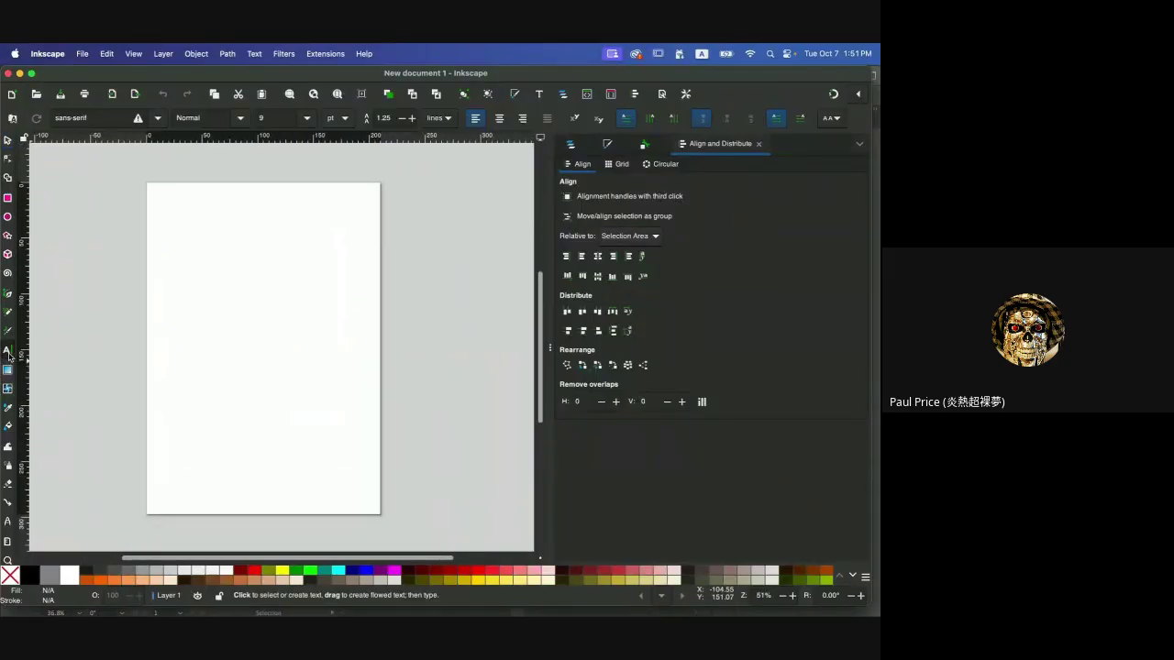
click(185, 296)
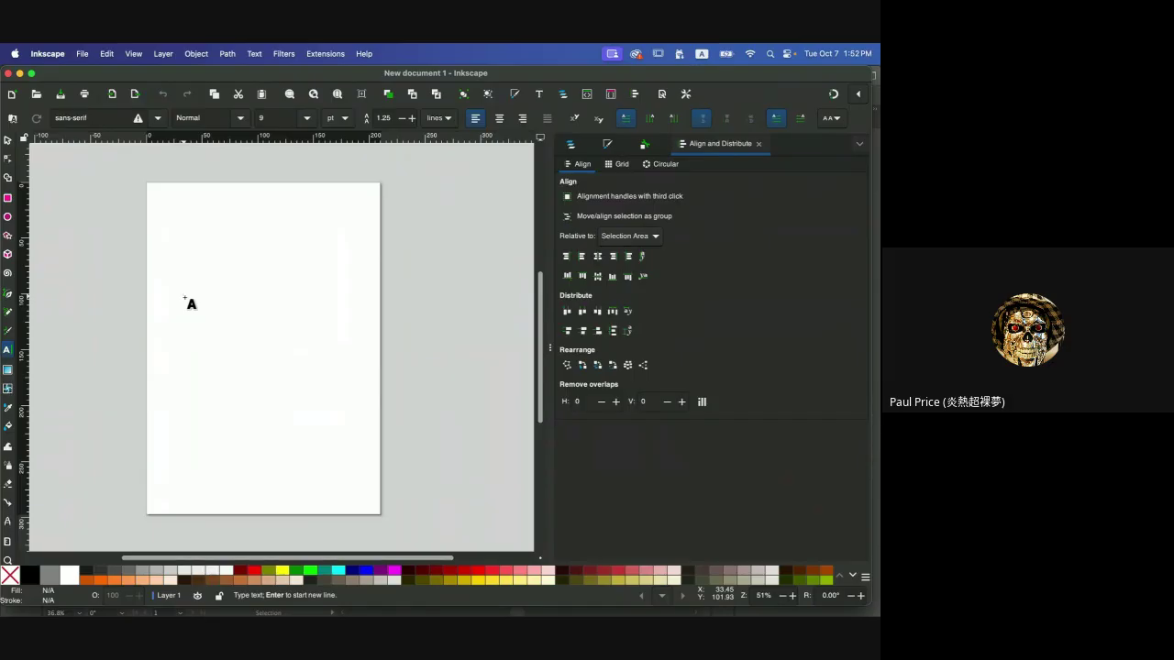
text(abc)
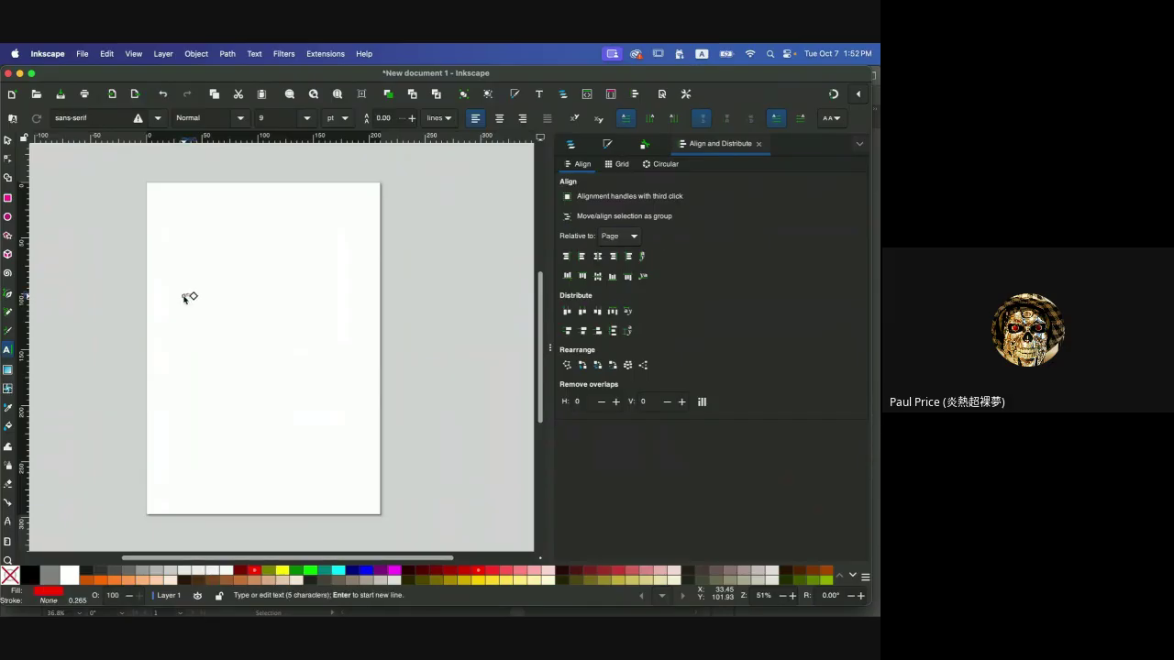
key(Escape)
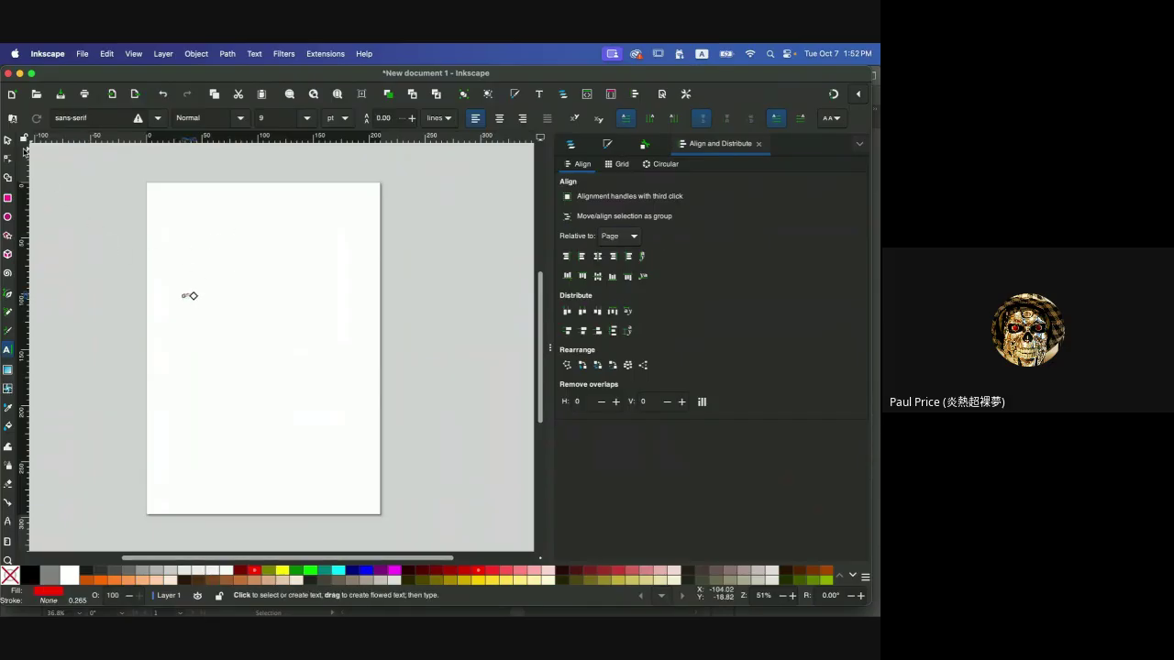
- Enlarge the PRICE text to about 145 mm wide and 41 mm high, and position it in the upper half of the page
click(7, 140)
click(189, 296)
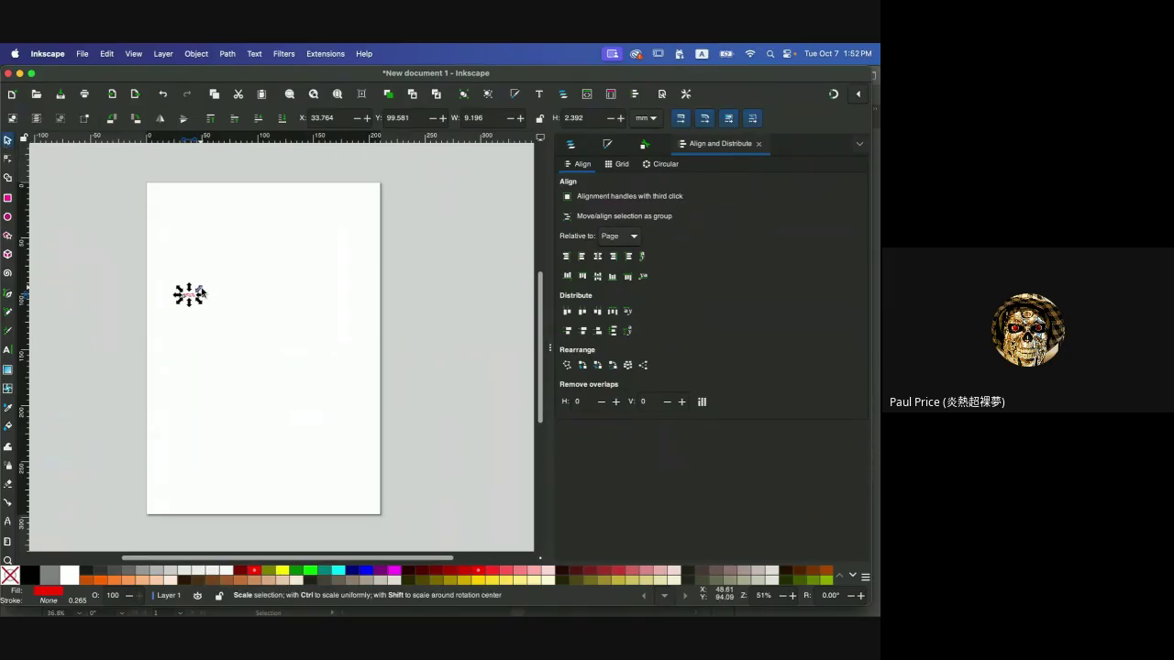
drag(201, 284, 351, 251)
drag(323, 290, 334, 312)
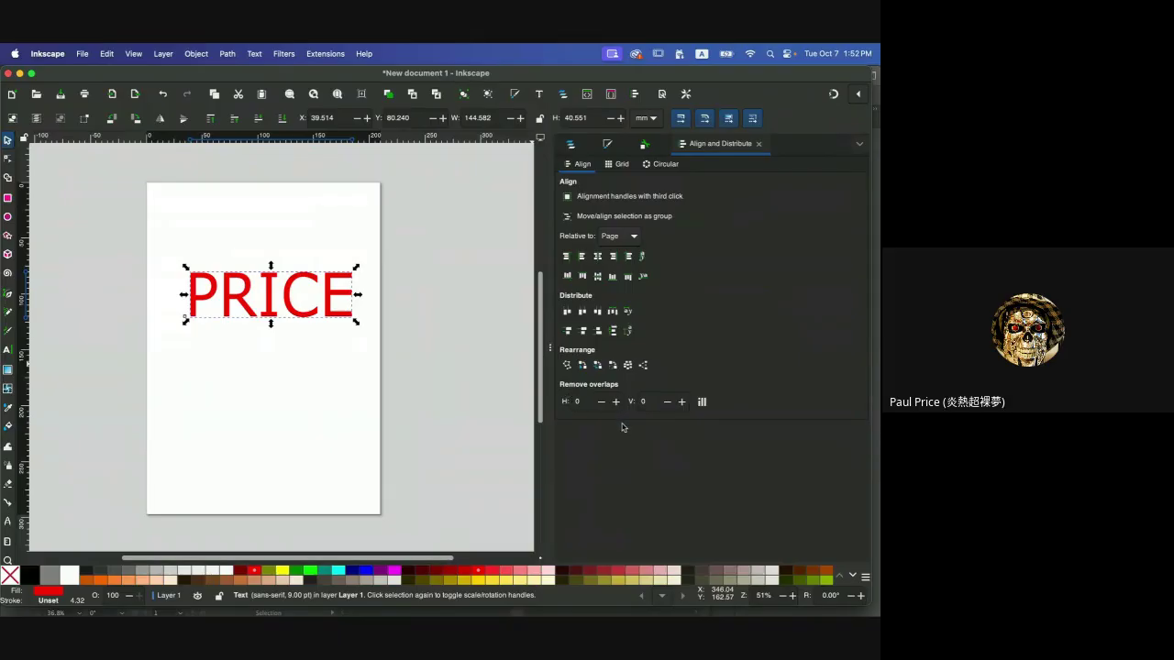
- Review the PRICE text's layer entry, fill settings and object properties, and nudge it up about 2 mm
click(572, 146)
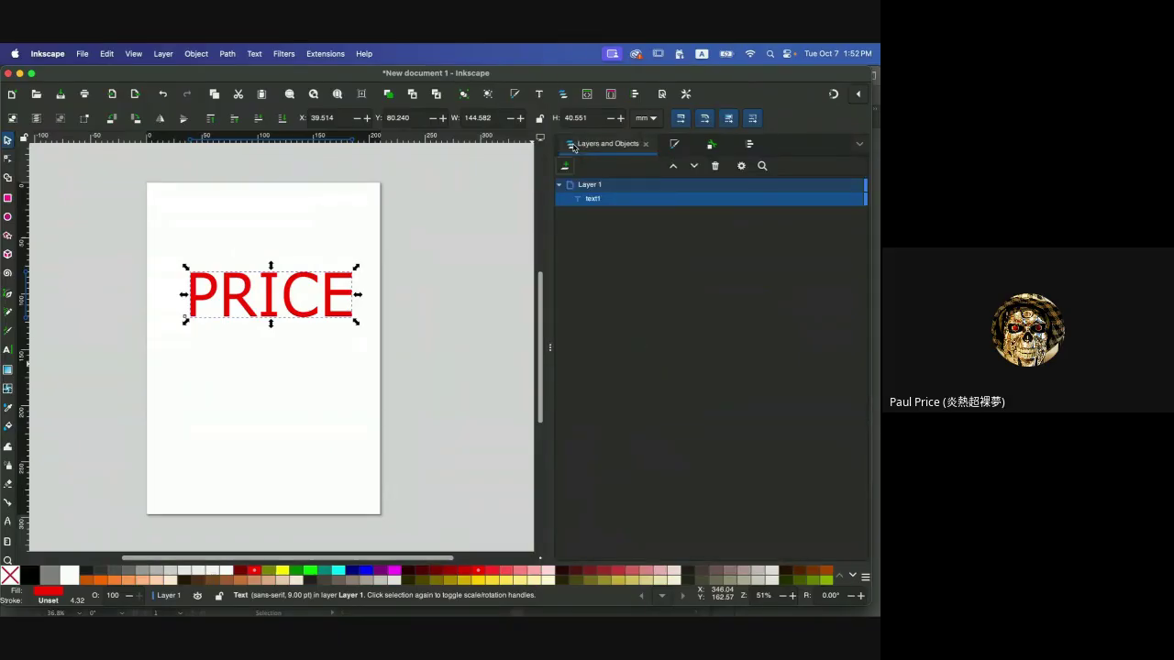
click(677, 146)
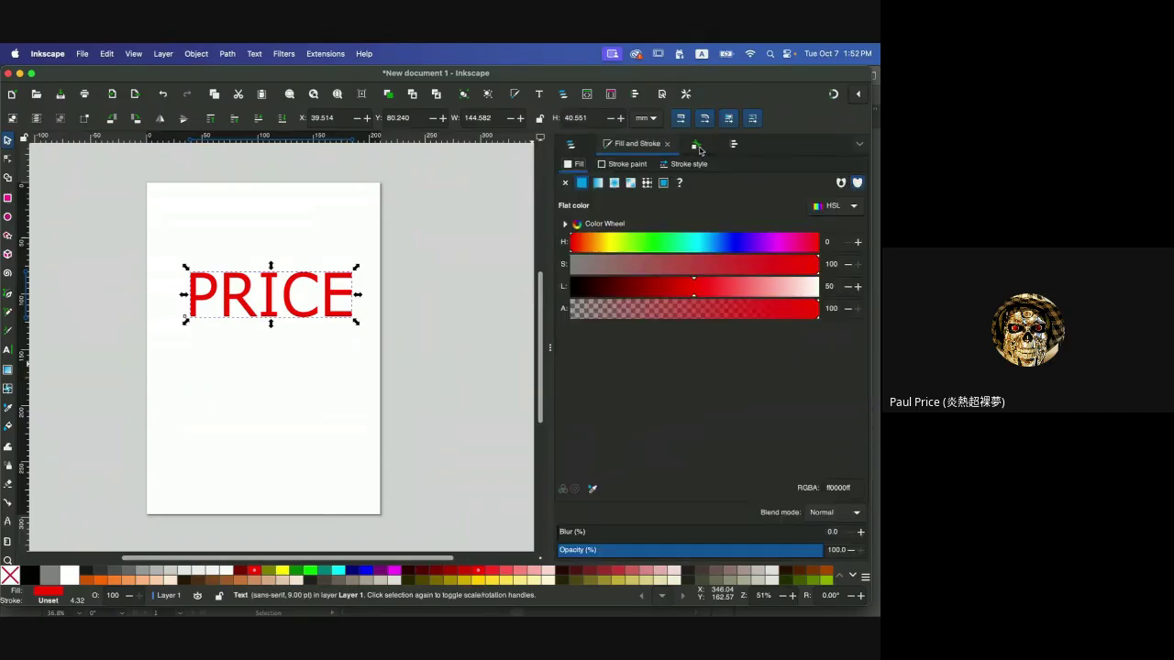
click(696, 145)
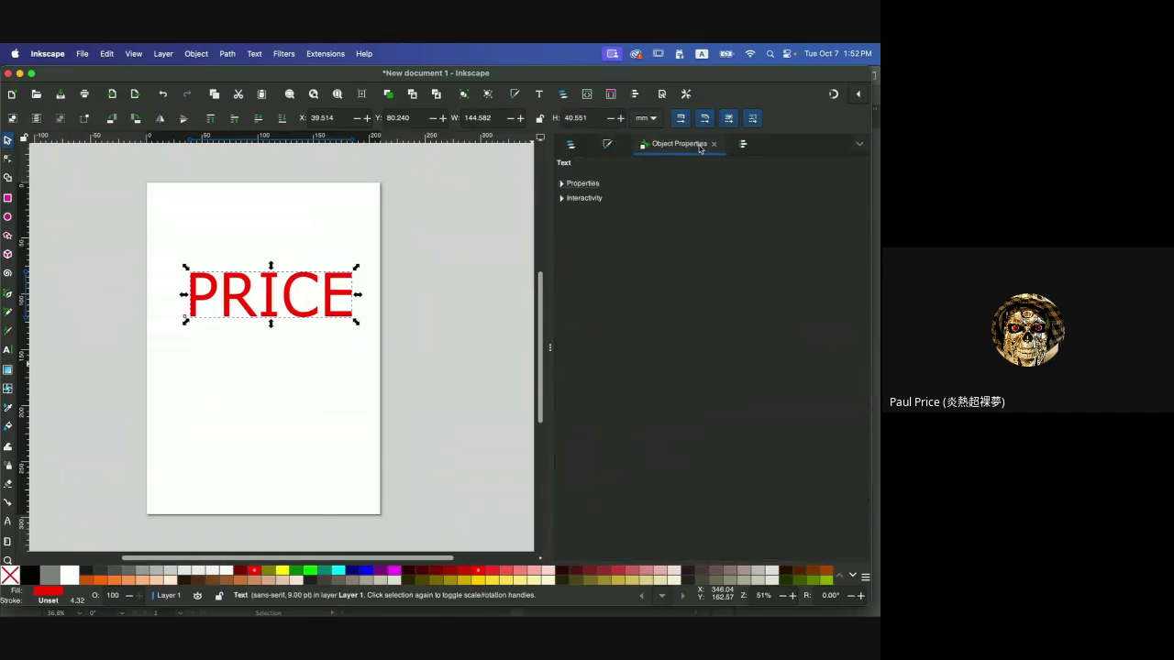
click(562, 183)
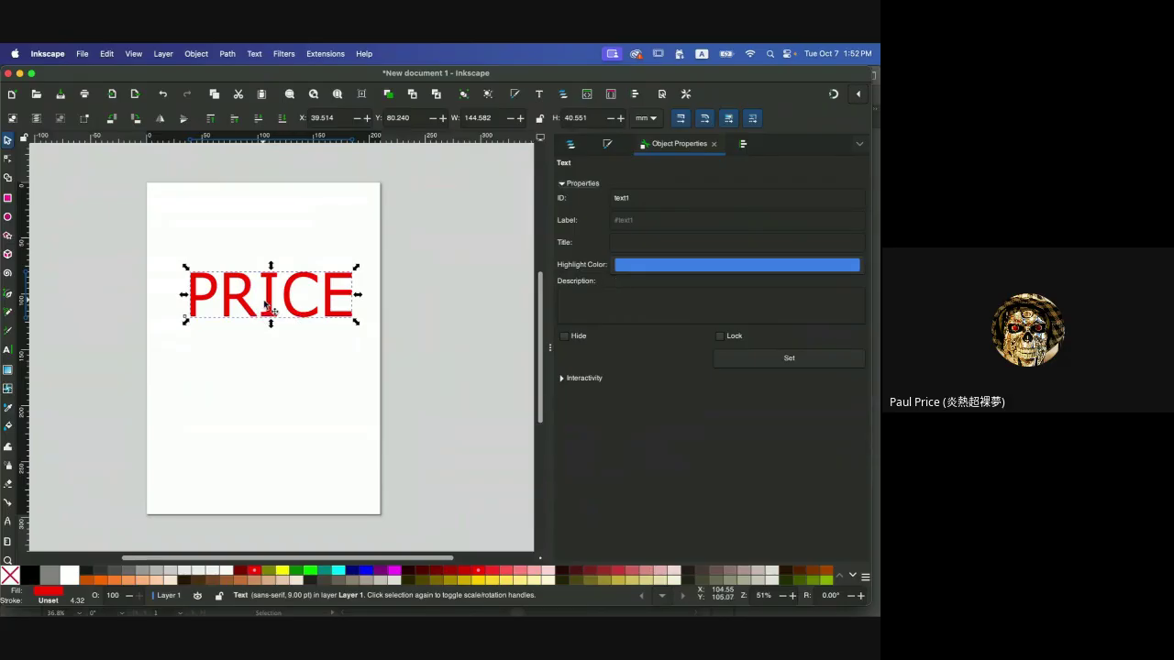
drag(272, 303, 271, 303)
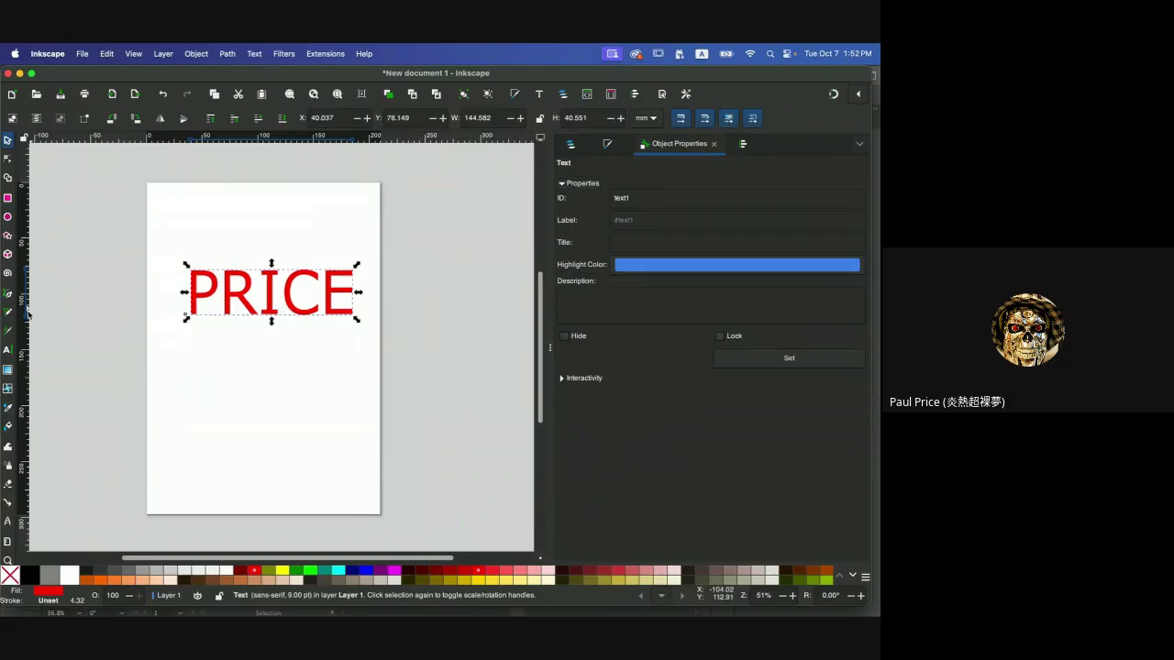
- Try to set the font of the PRICE text to .SF Hebrew
click(8, 350)
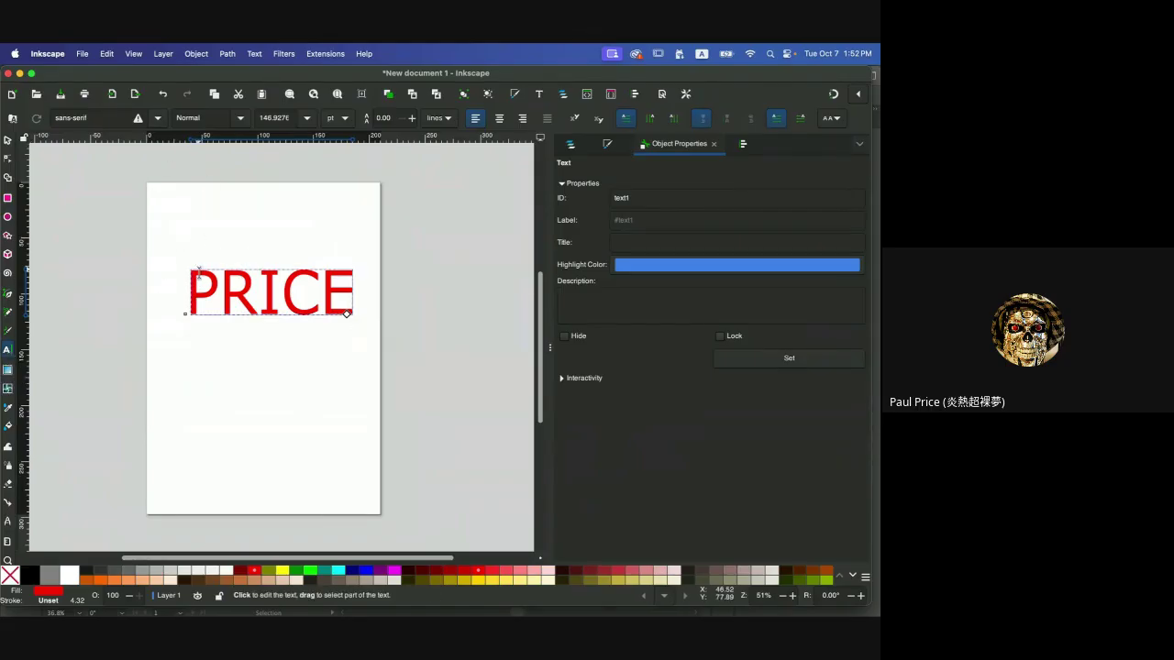
click(192, 280)
drag(192, 281, 359, 281)
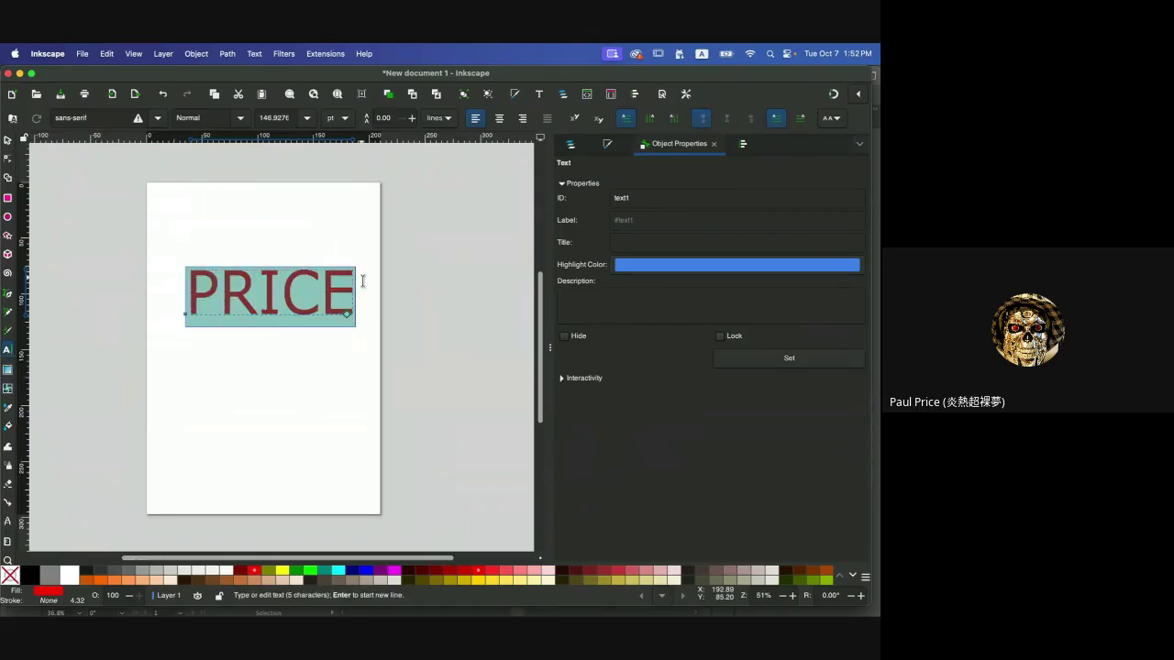
key(Escape)
click(158, 118)
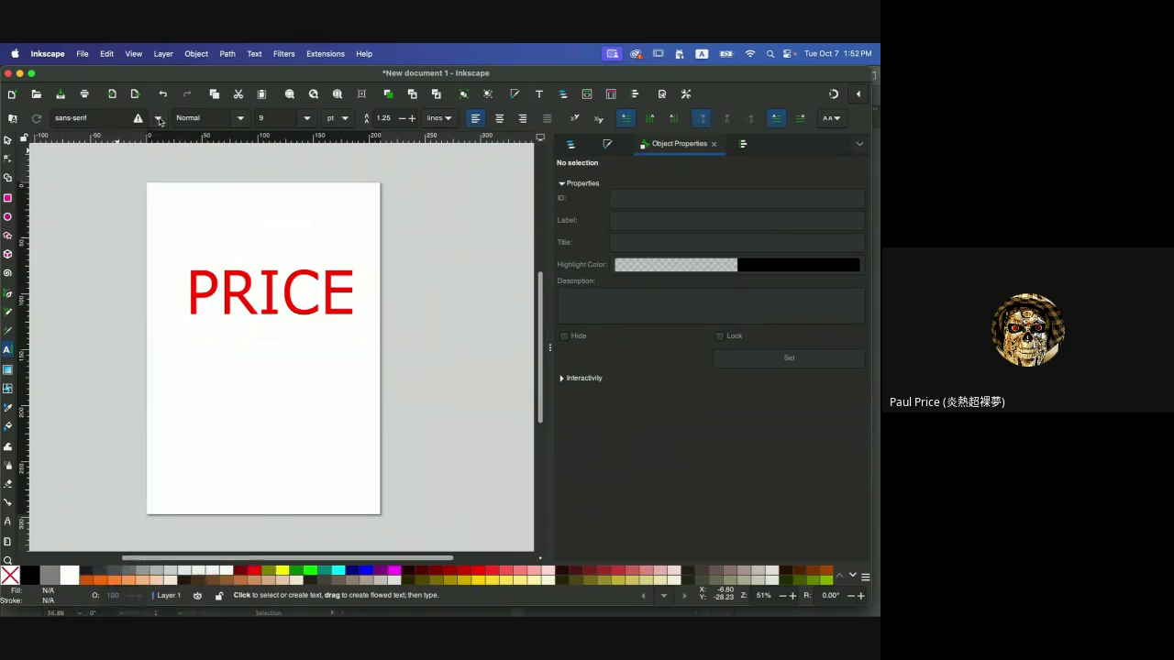
scroll(157, 366, down, 20)
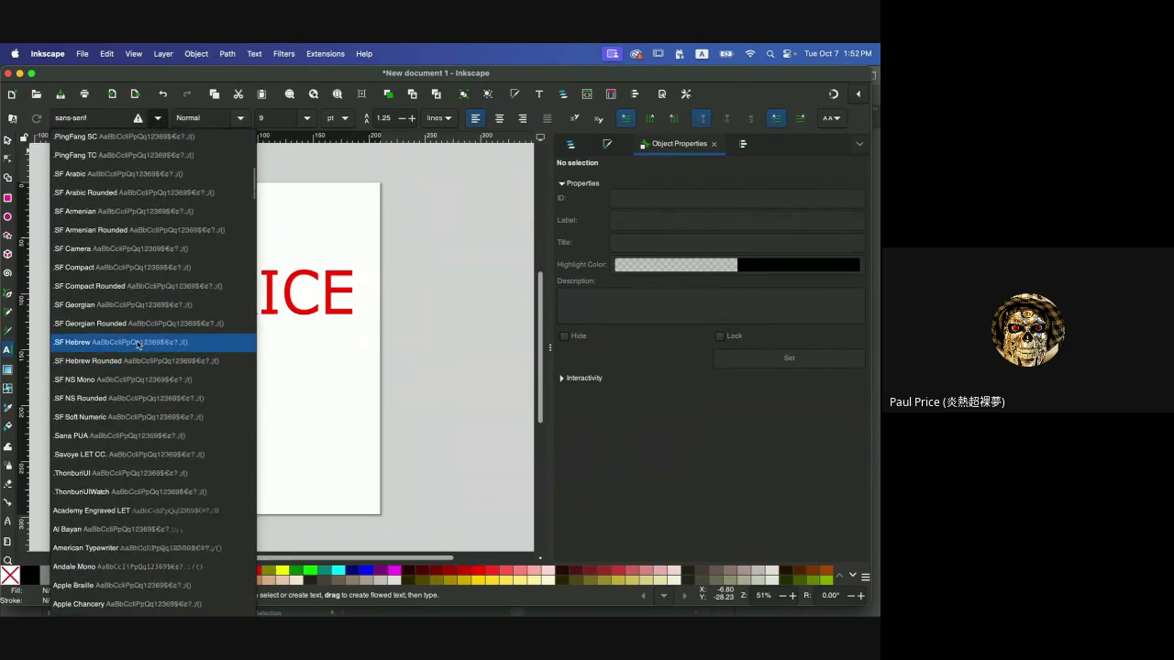
click(136, 343)
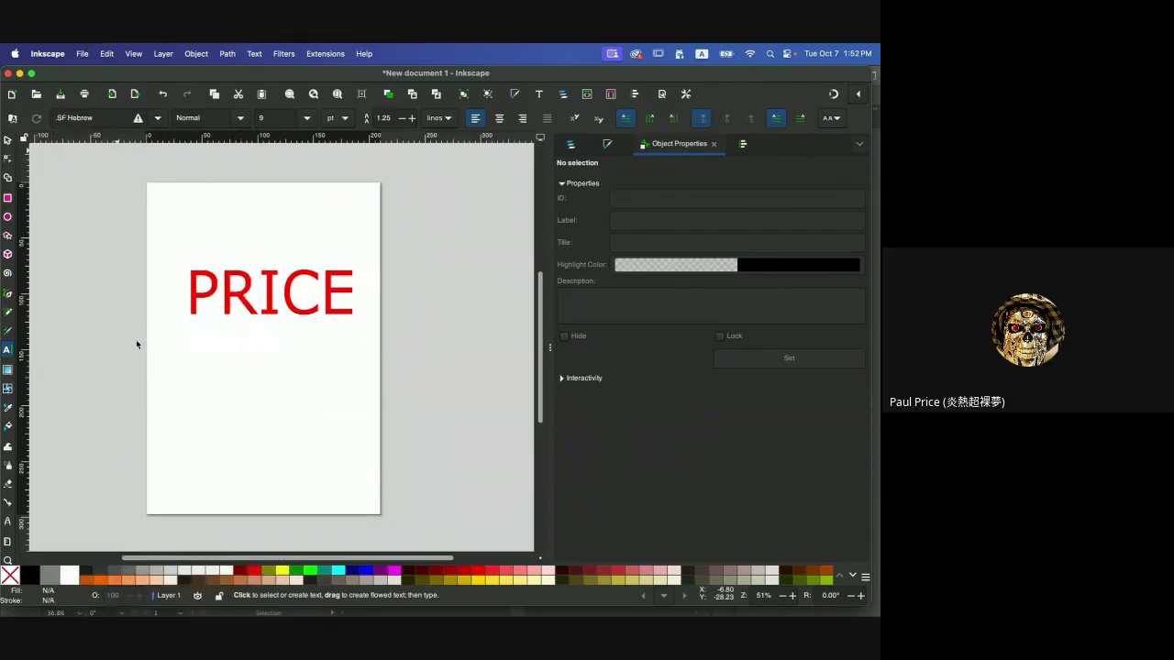
click(7, 140)
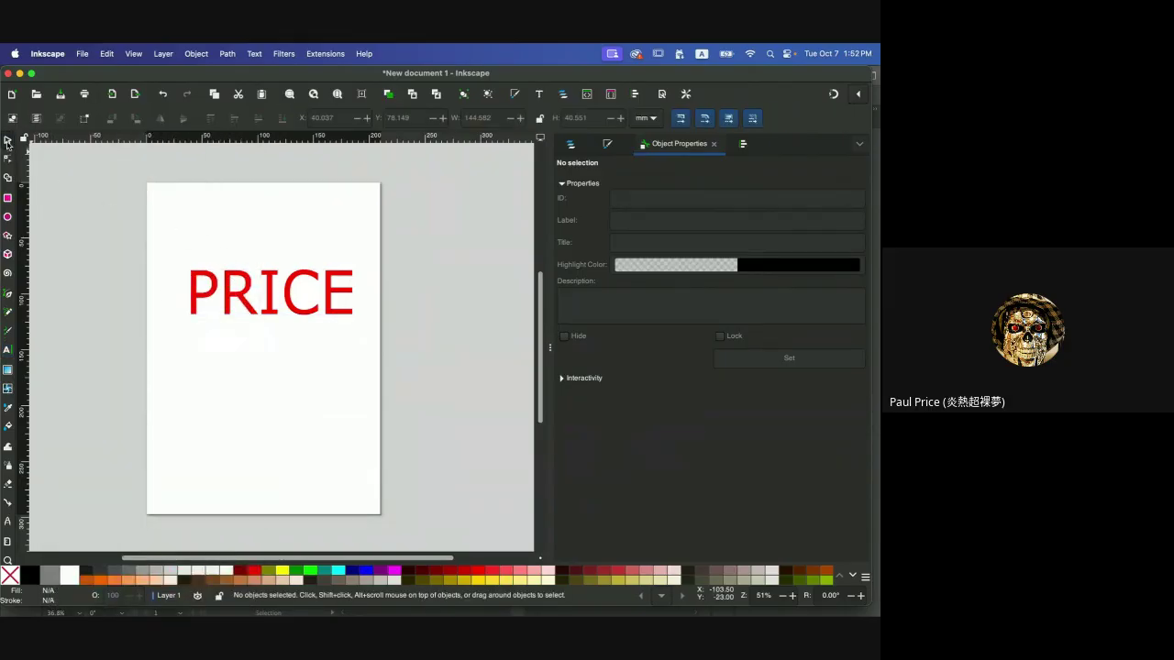
click(199, 276)
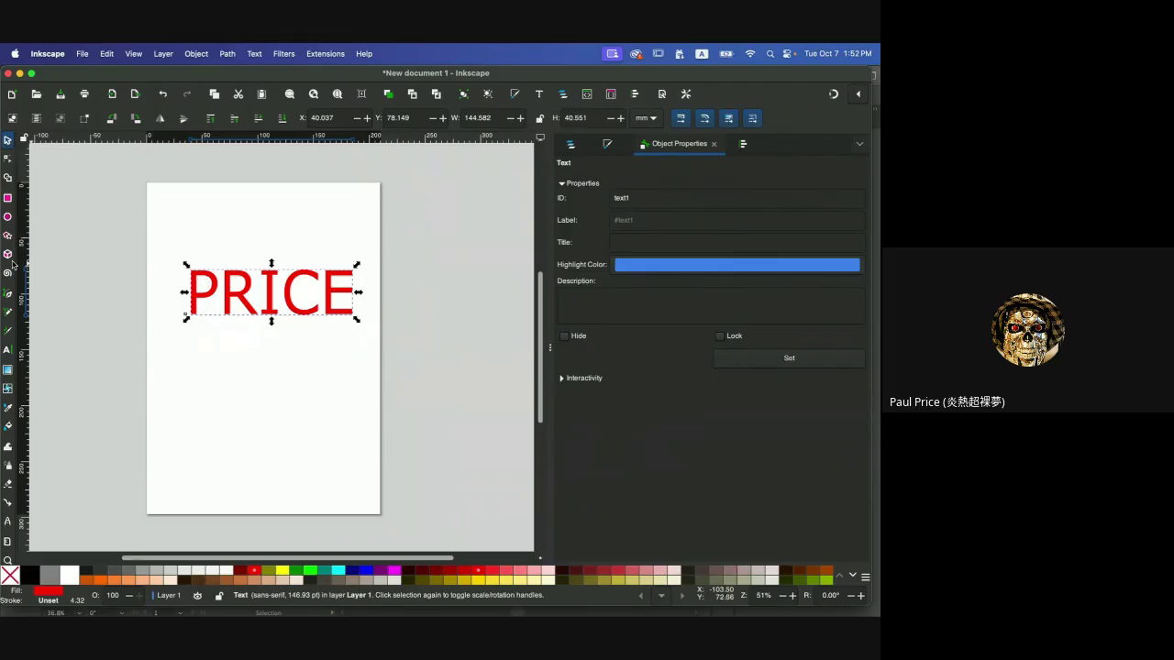
click(9, 350)
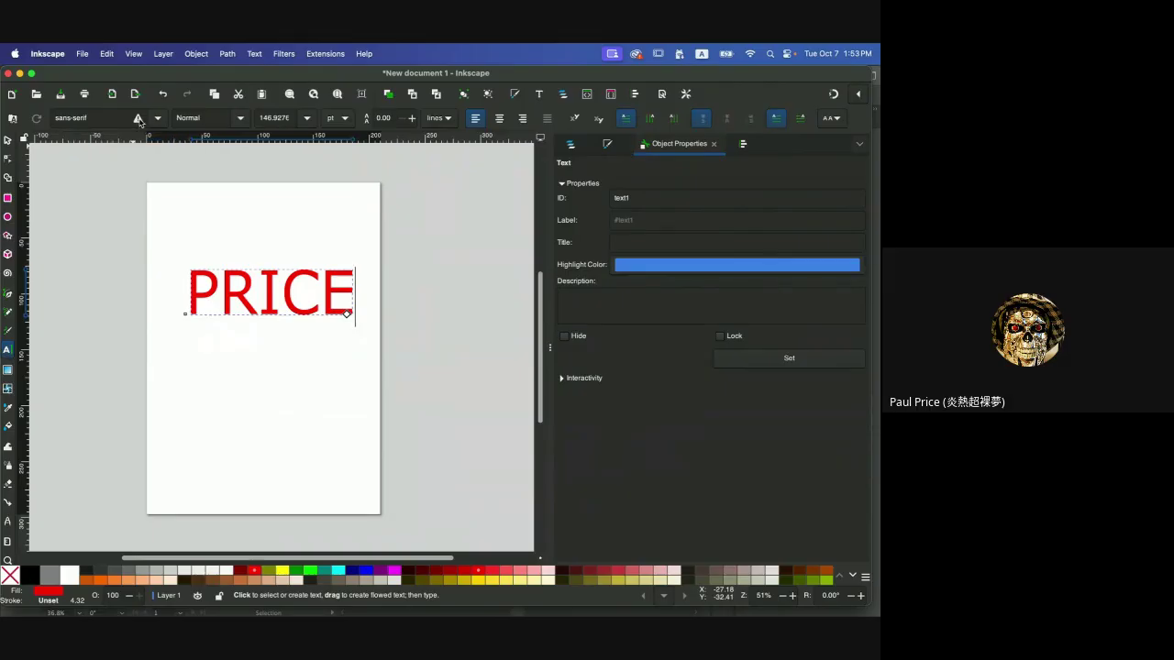
key(Escape)
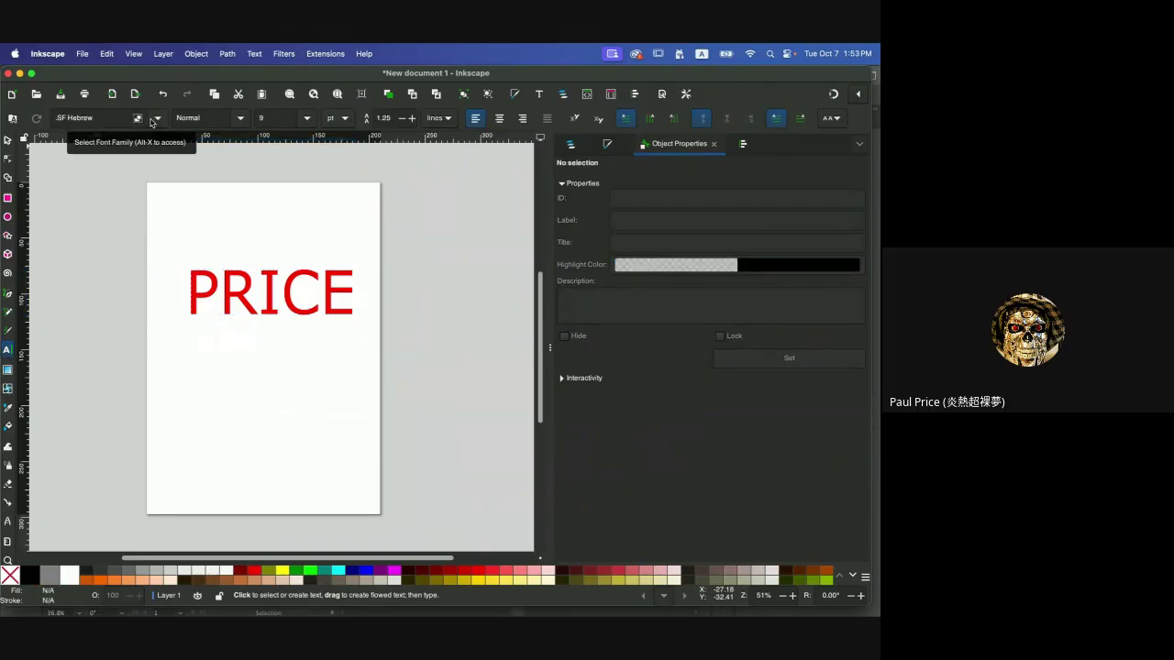
- Select the text1 object from the layer list and set its font to Arial Black
click(571, 147)
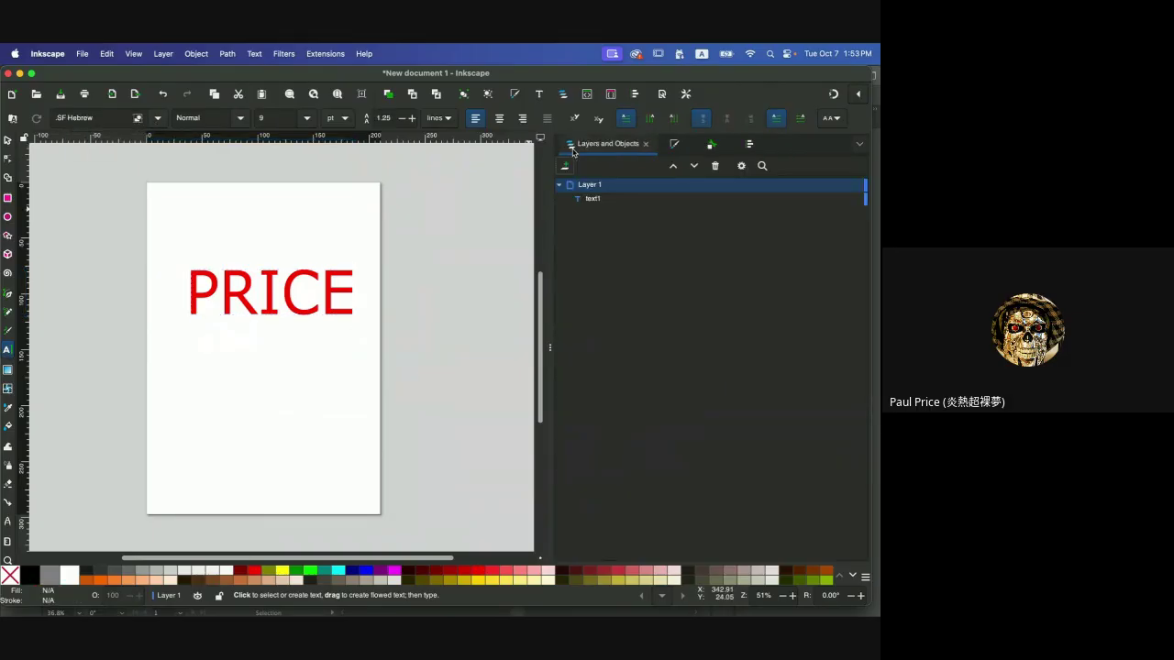
click(596, 199)
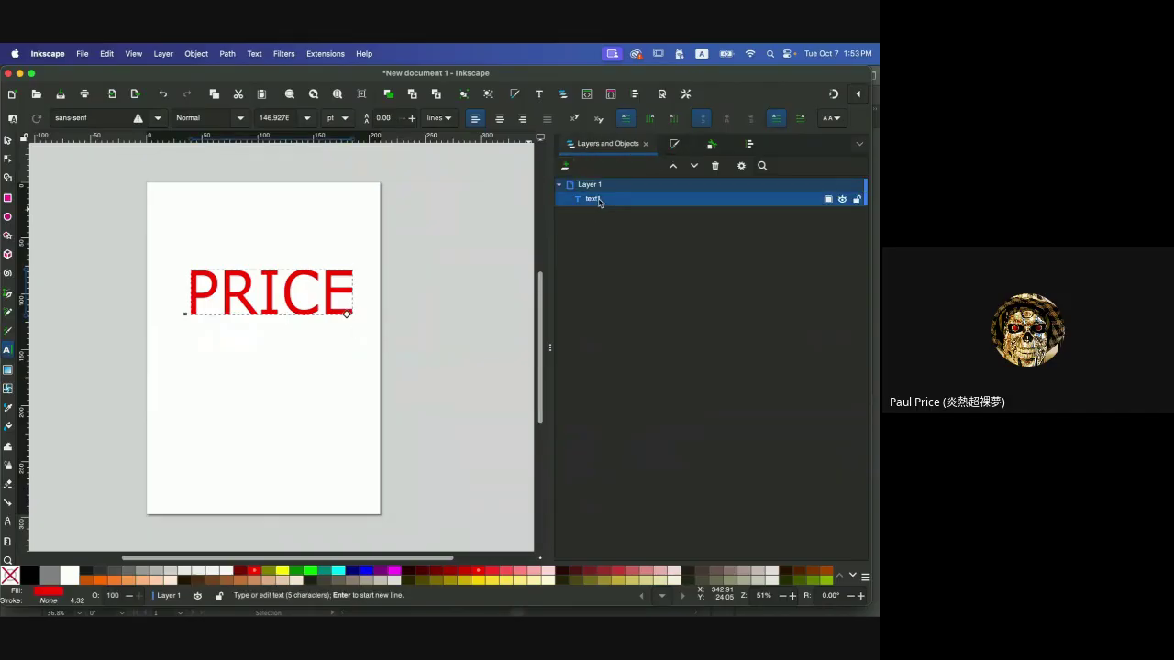
click(240, 118)
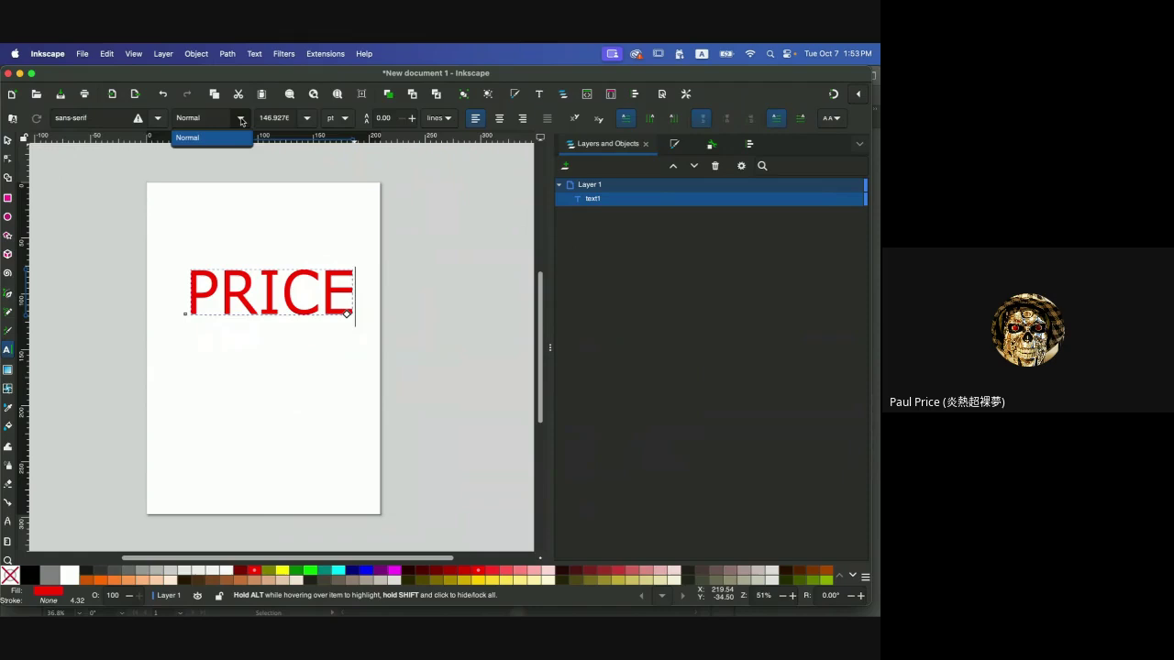
click(157, 118)
click(157, 118)
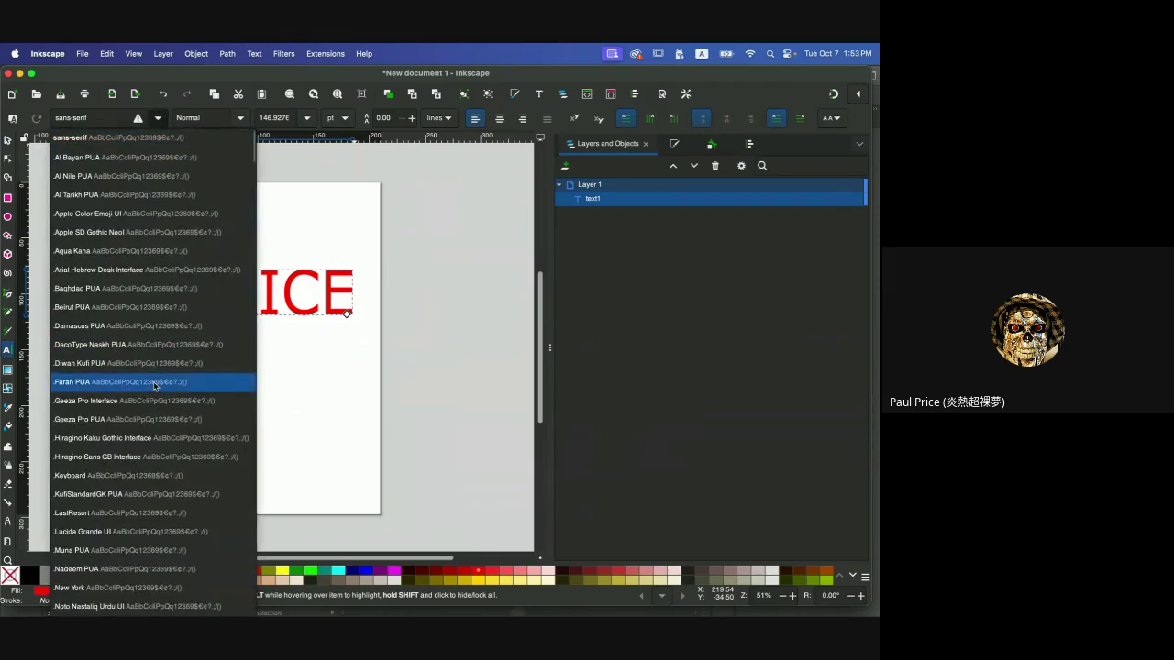
scroll(157, 381, down, 5)
scroll(156, 386, down, 3)
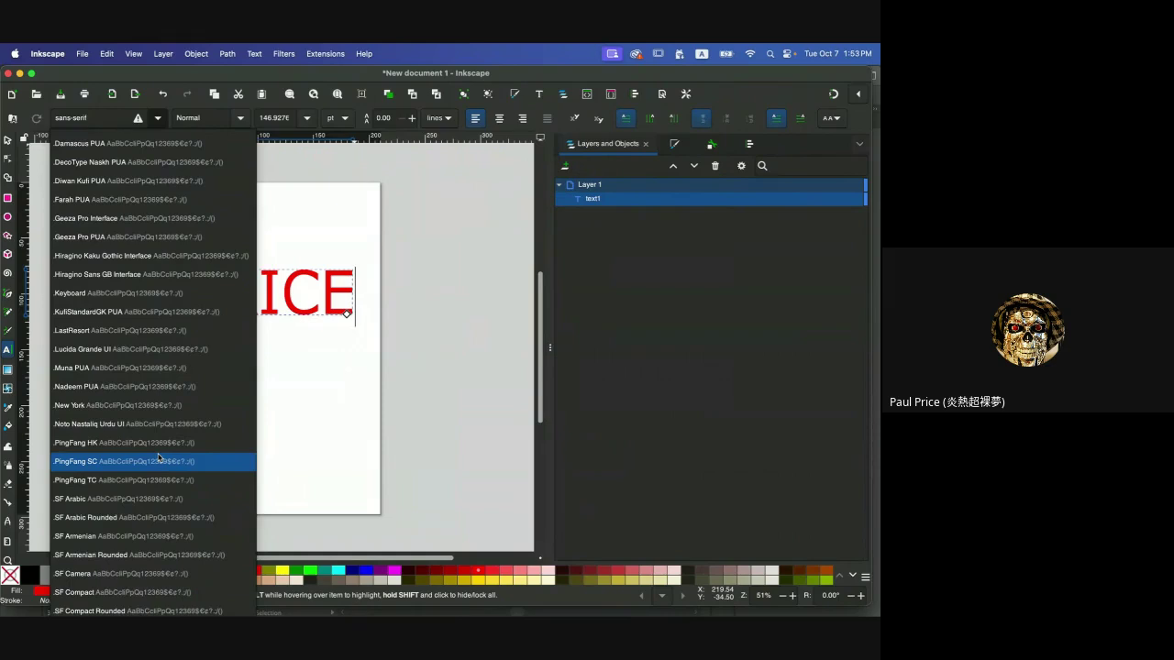
scroll(154, 468, down, 10)
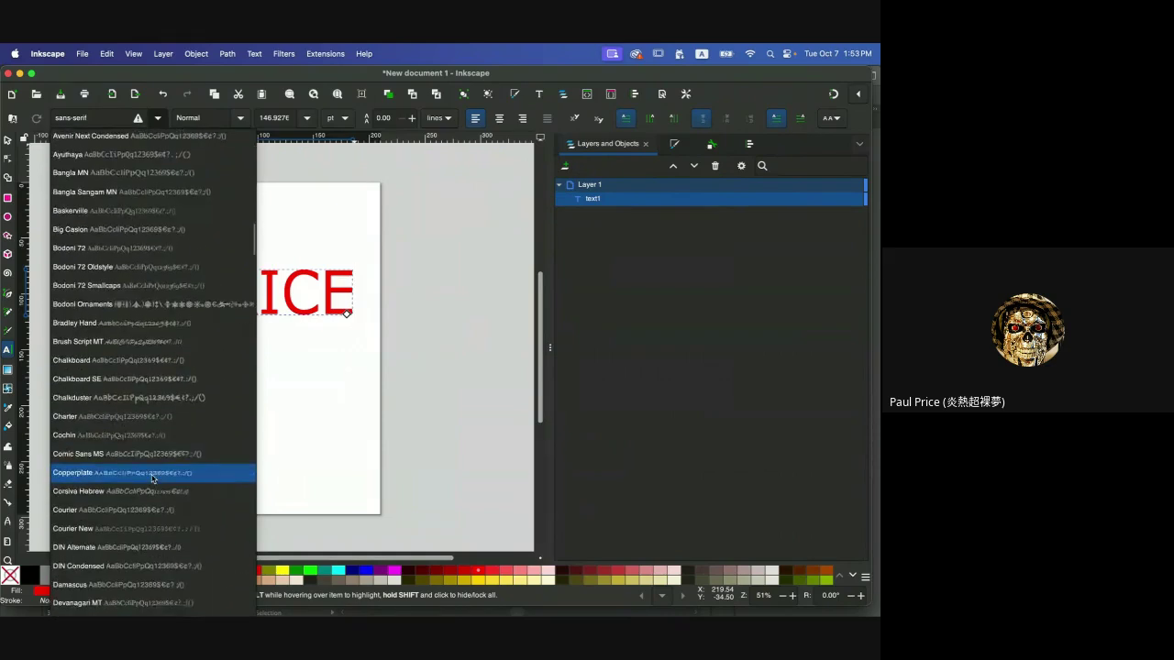
scroll(153, 477, down, 1)
scroll(153, 478, up, 15)
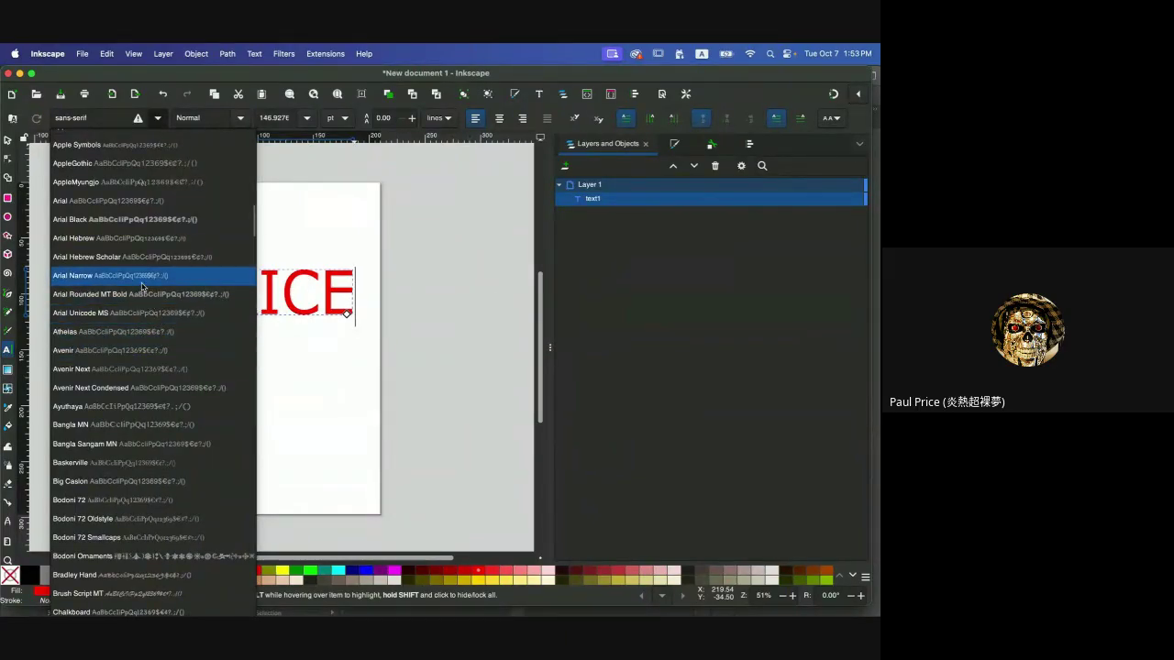
click(128, 220)
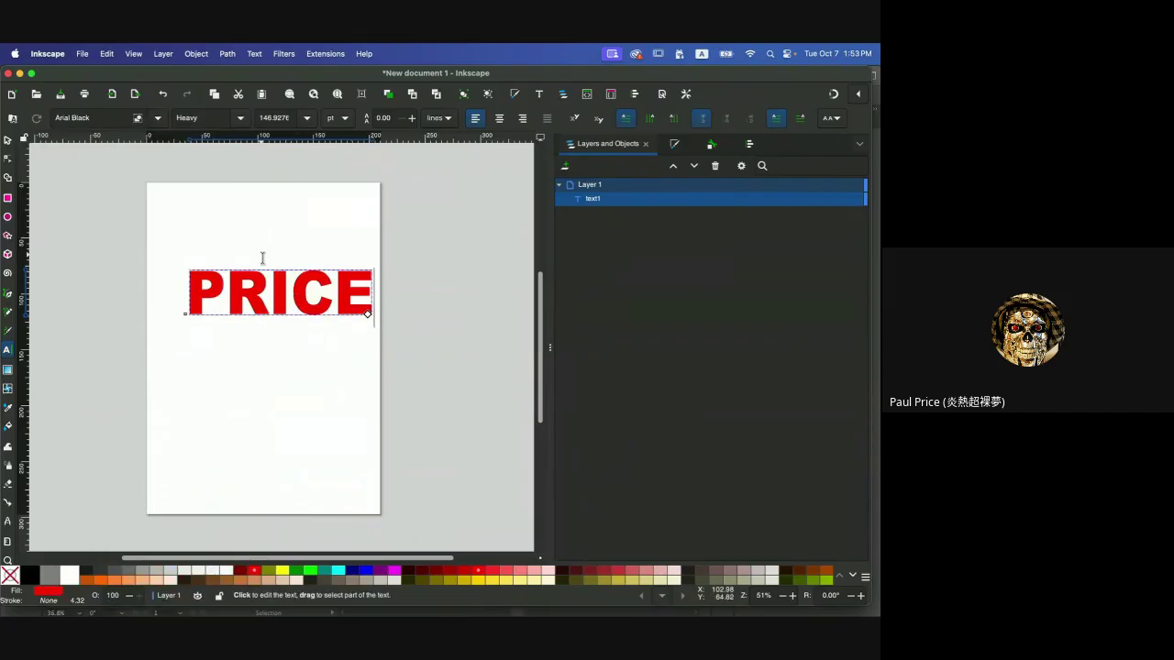
- Move the PRICE text about 17 mm to the left and convert it to a path
click(7, 139)
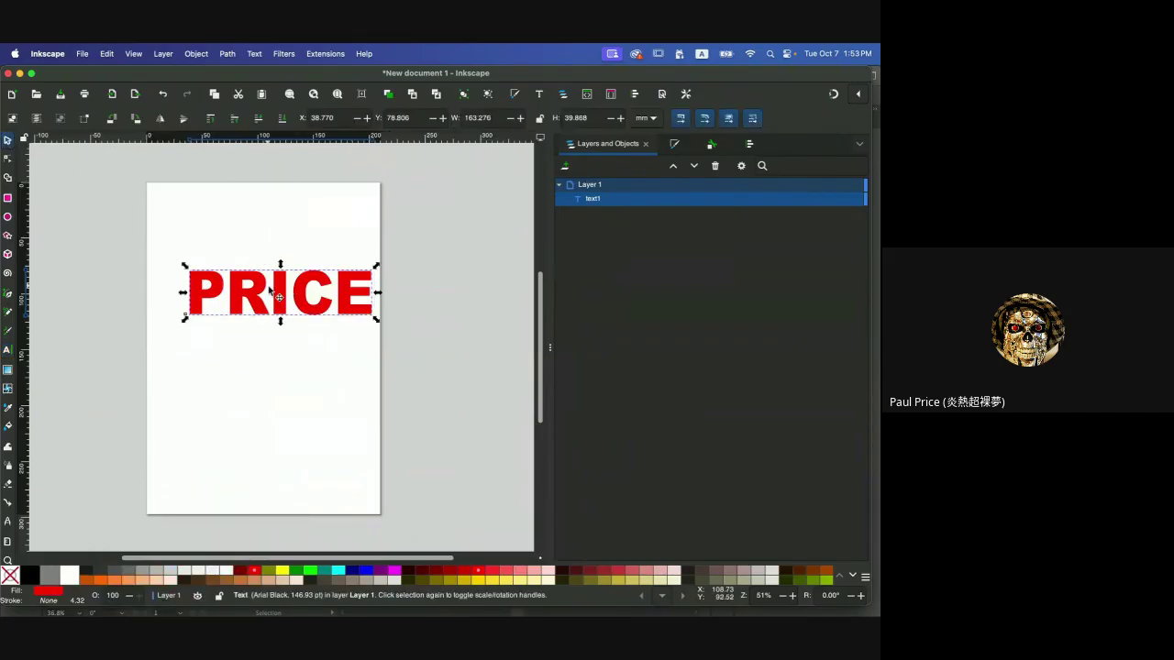
drag(296, 301, 276, 304)
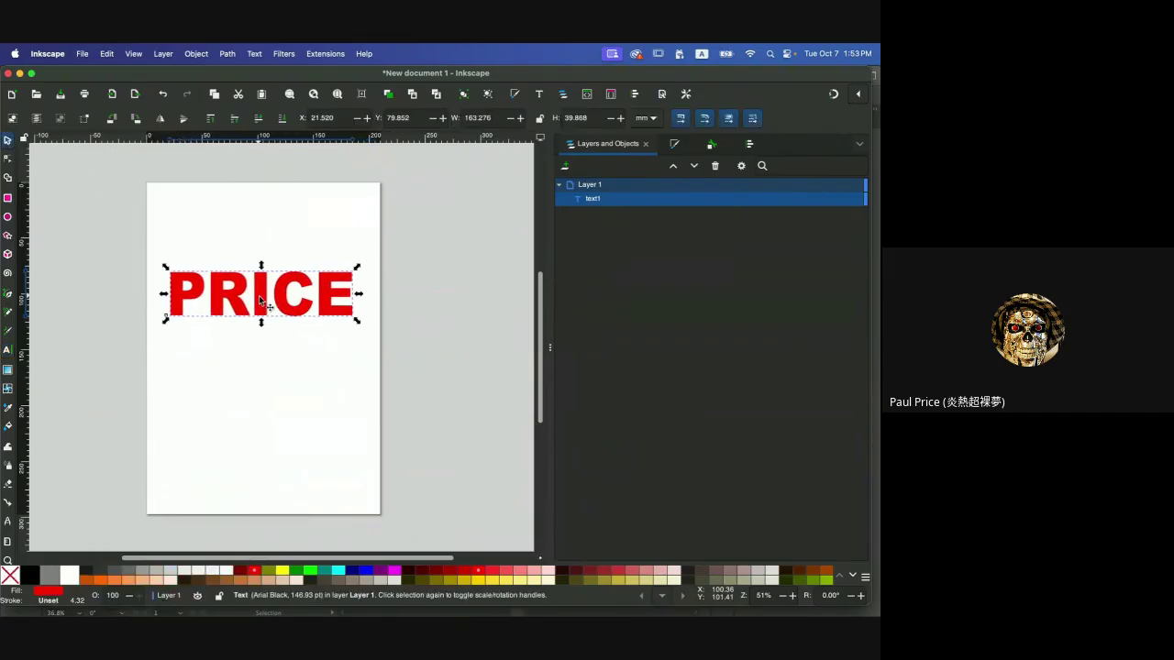
click(331, 55)
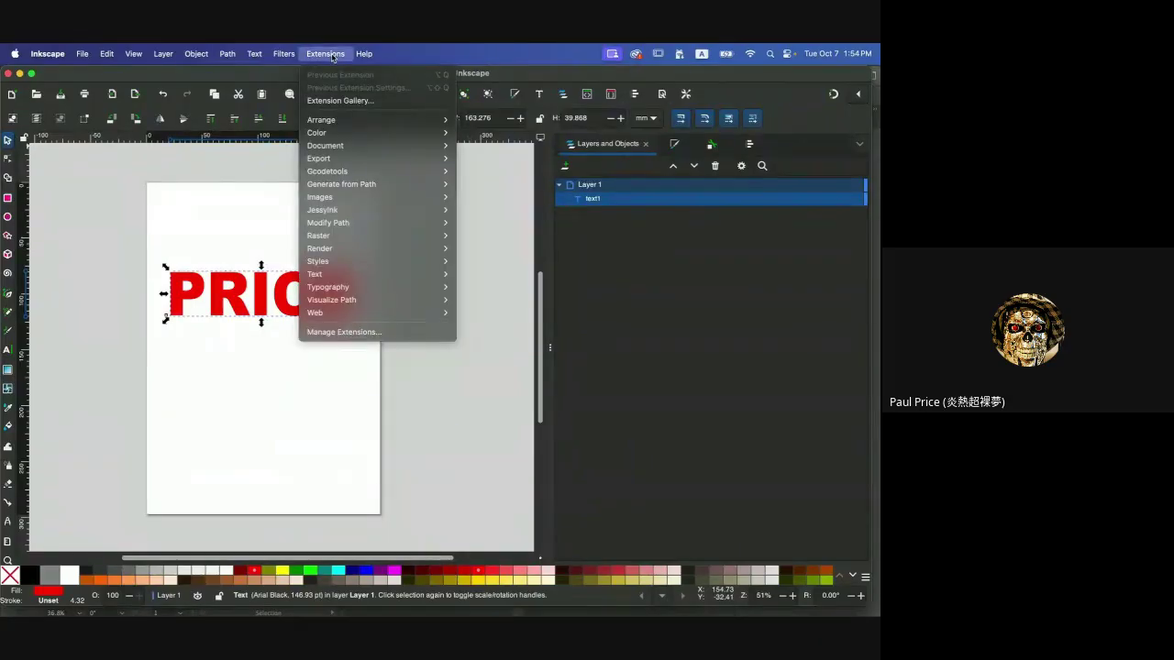
mouse_move(281, 53)
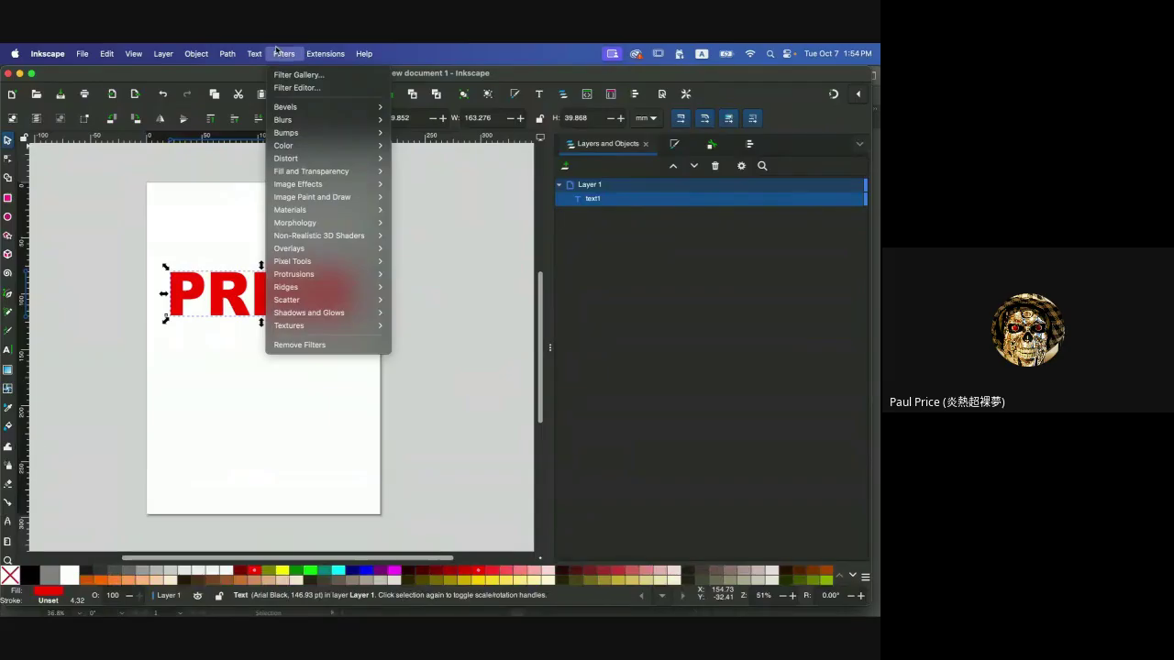
mouse_move(231, 55)
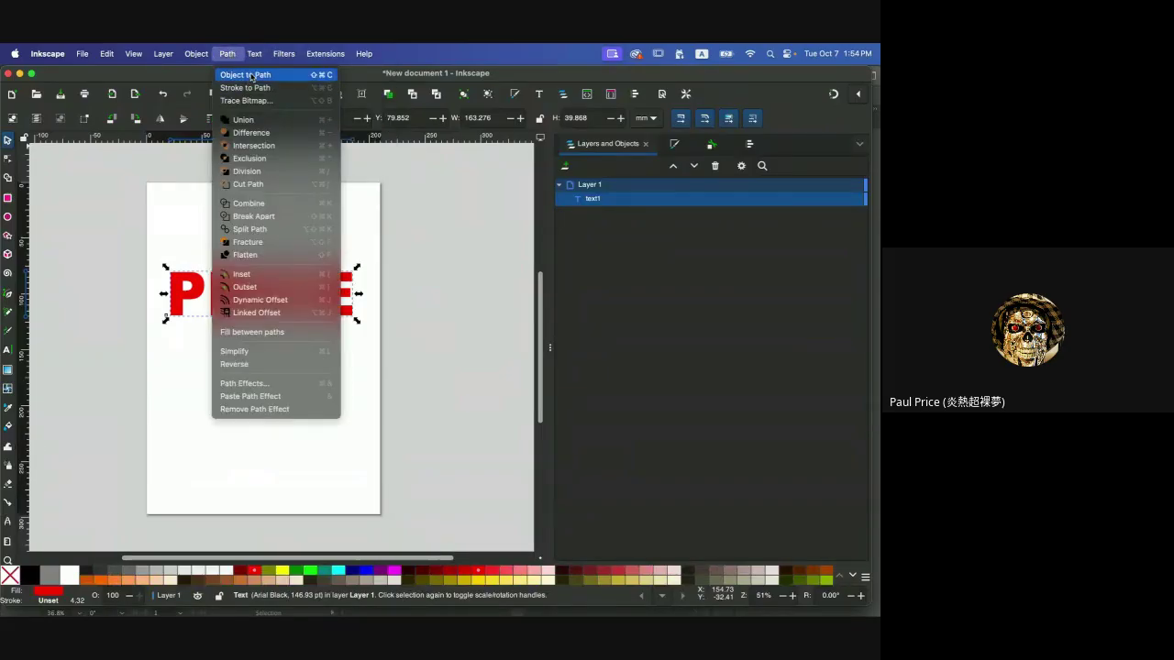
click(249, 76)
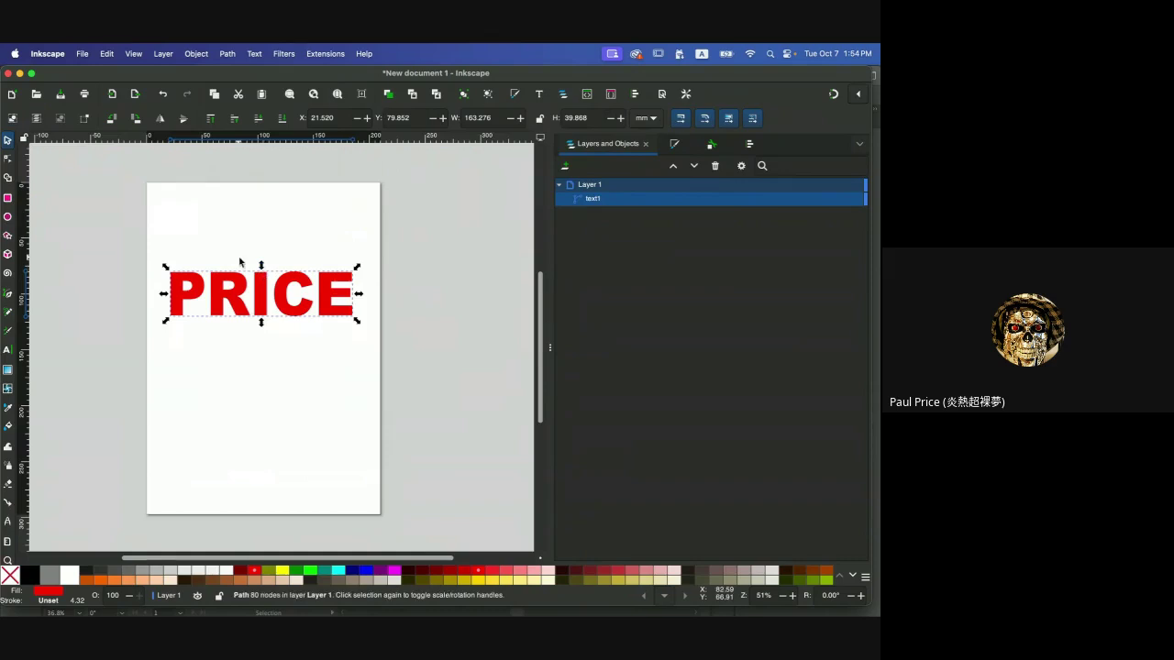
click(242, 263)
click(226, 287)
right_click(229, 289)
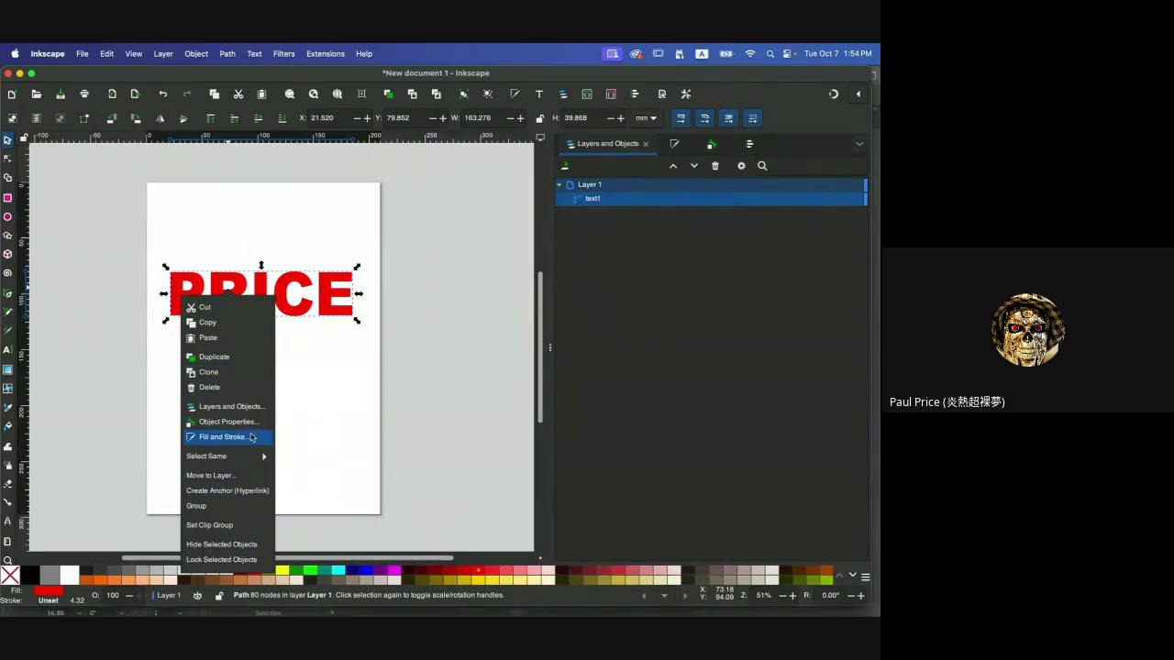
click(346, 338)
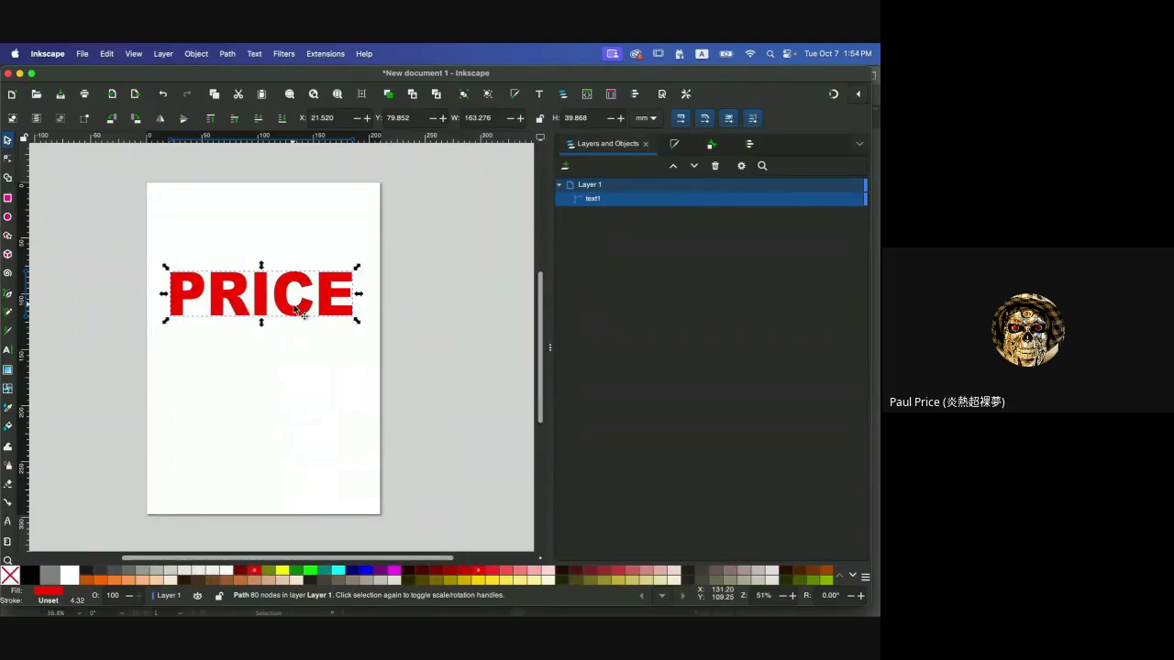
- Edit the nodes of the PRICE path and delete all nodes of the P's inner counter to make the letter solid
double_click(297, 309)
click(266, 256)
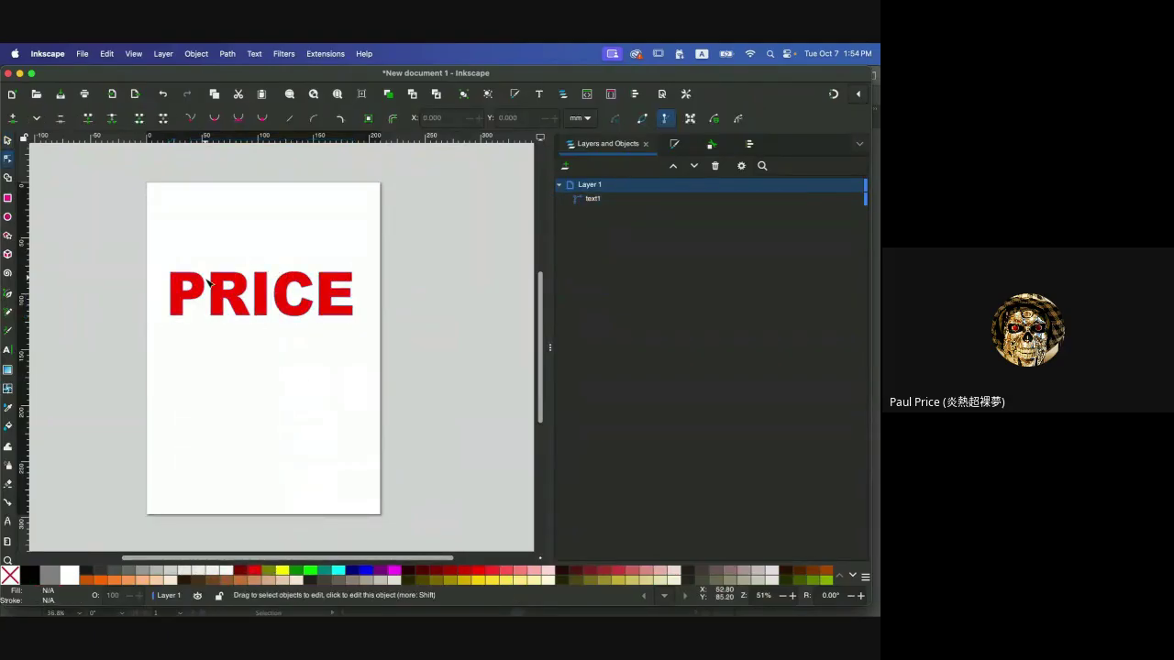
click(195, 290)
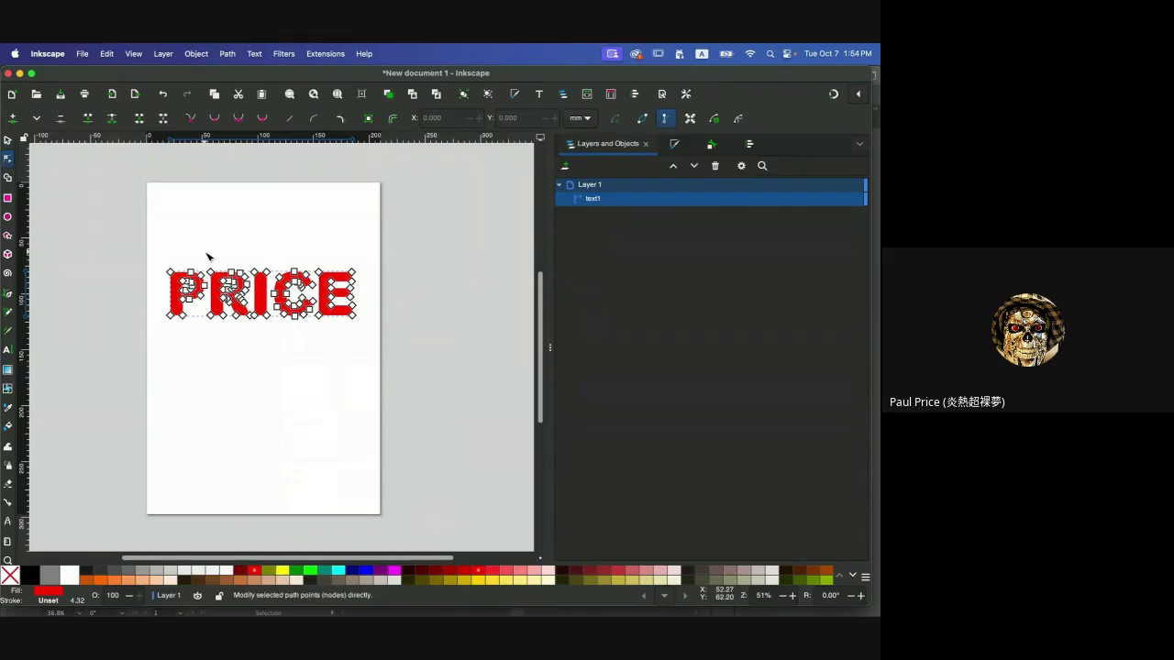
click(207, 254)
scroll(181, 290, up, 5)
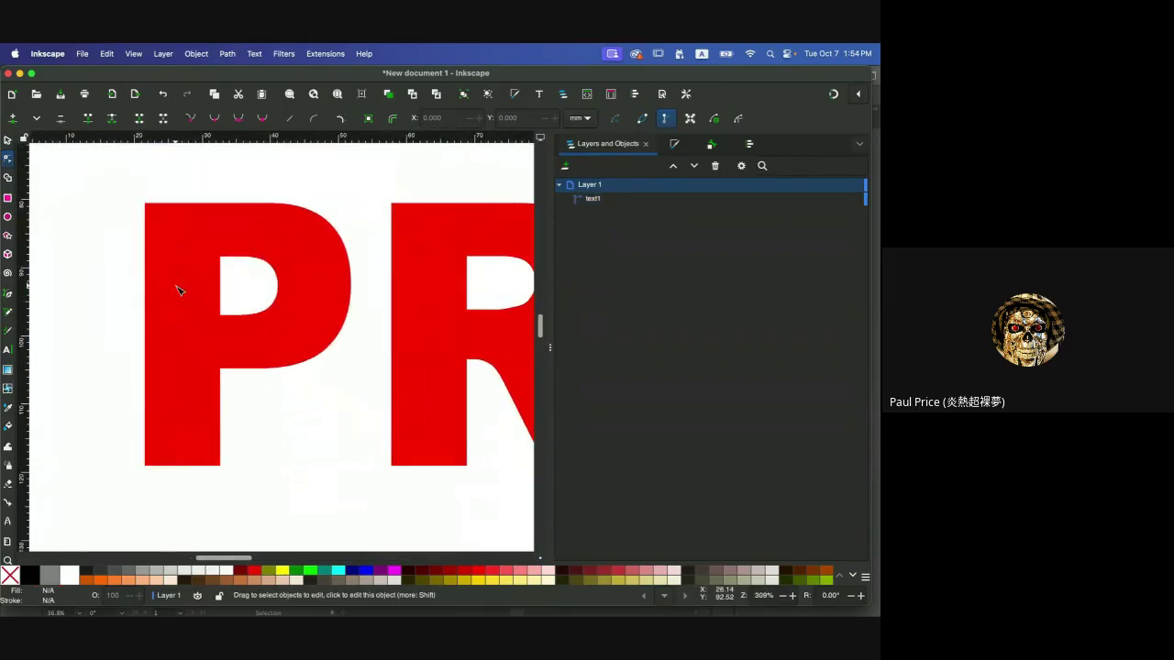
scroll(180, 290, down, 1)
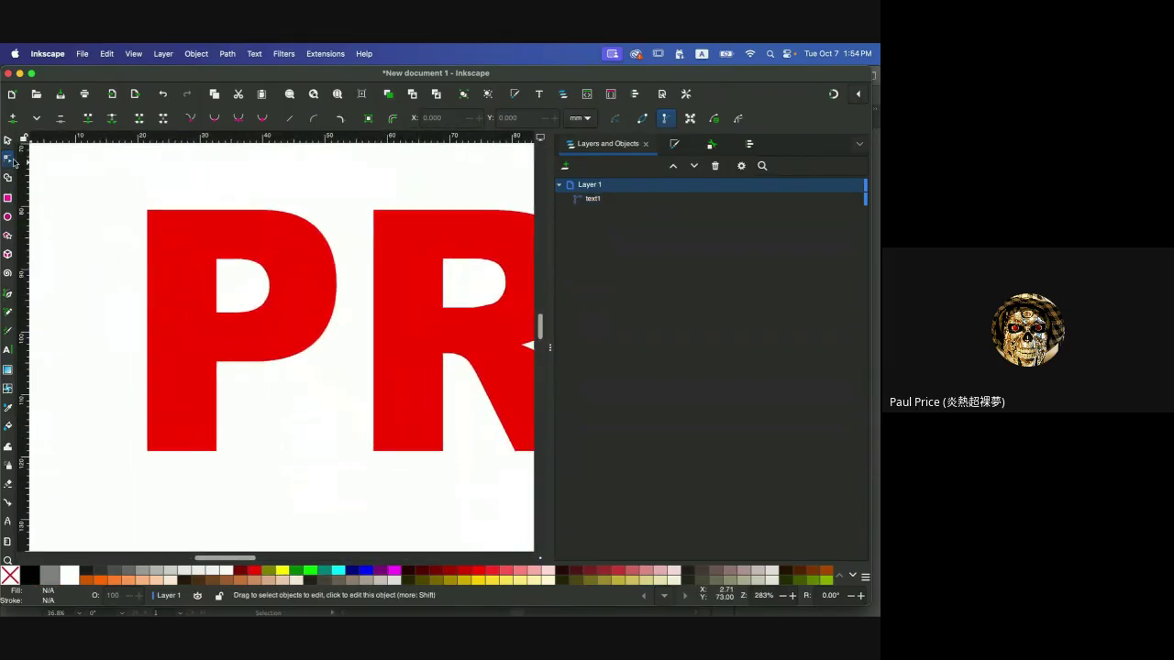
click(219, 285)
click(216, 260)
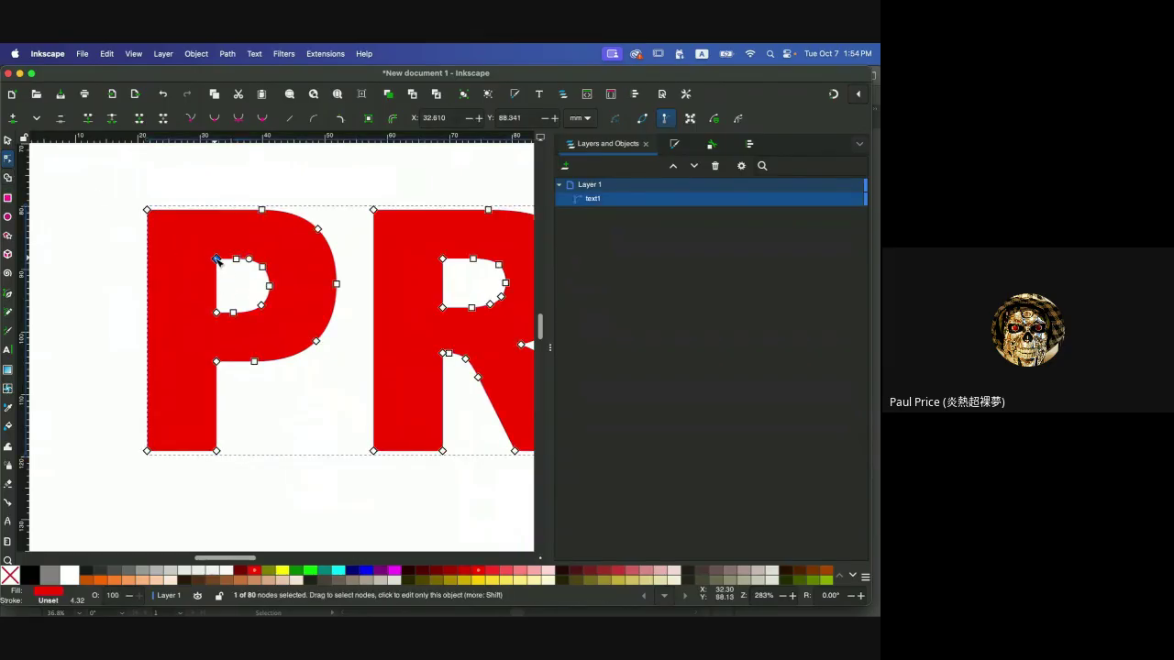
key(Delete)
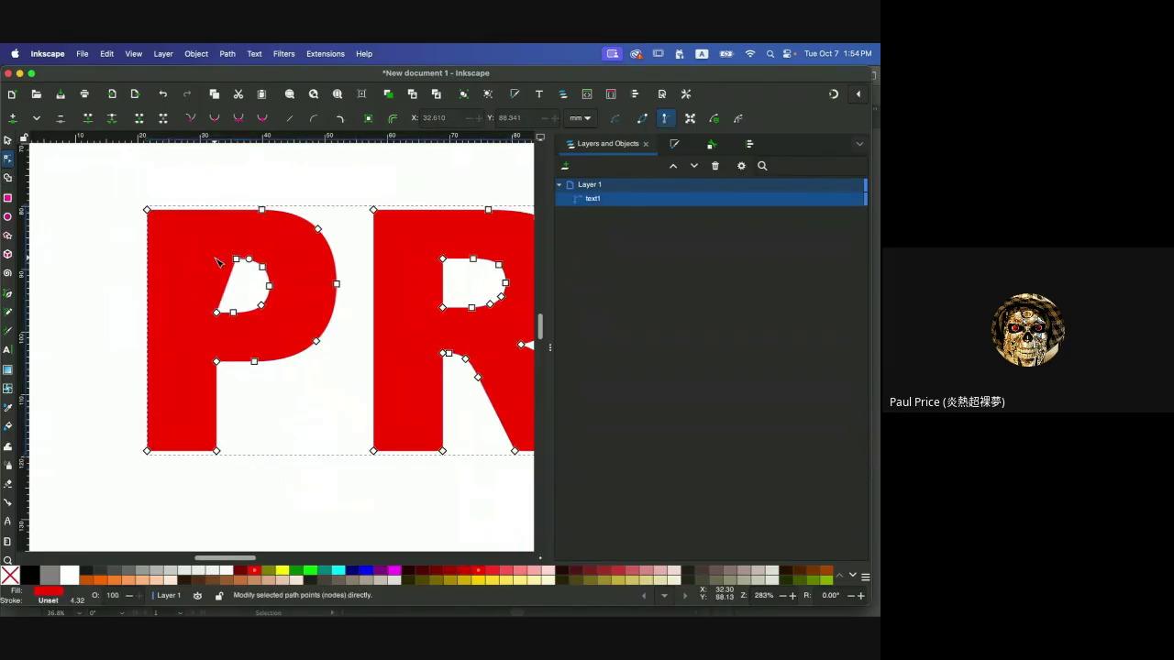
click(236, 260)
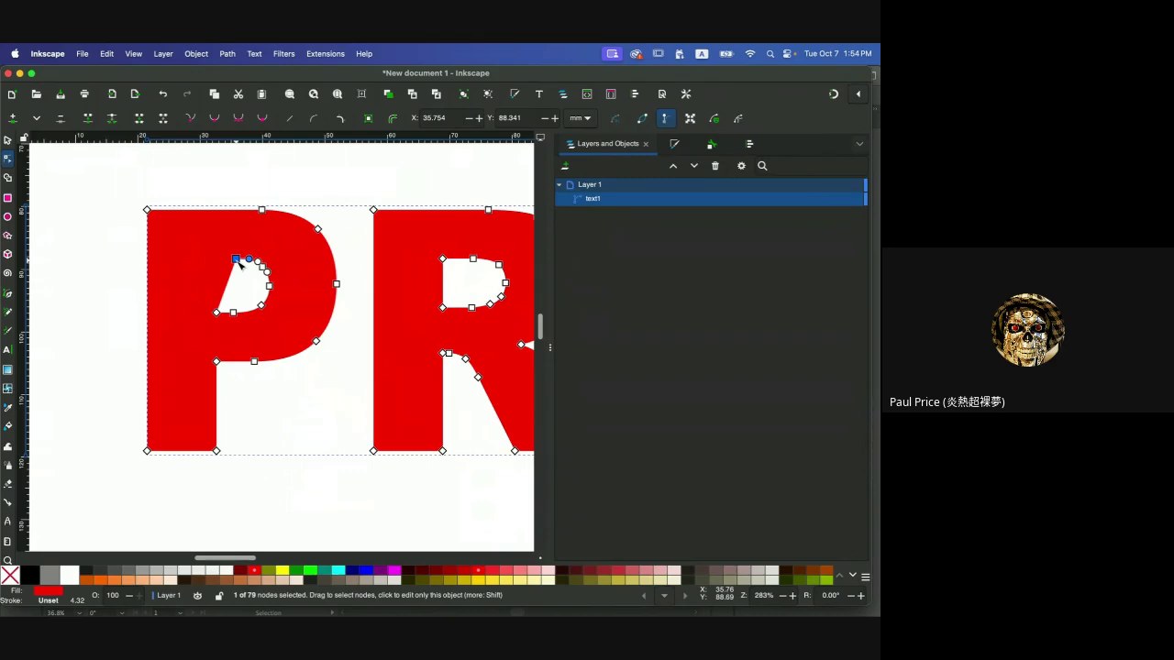
drag(220, 250, 284, 340)
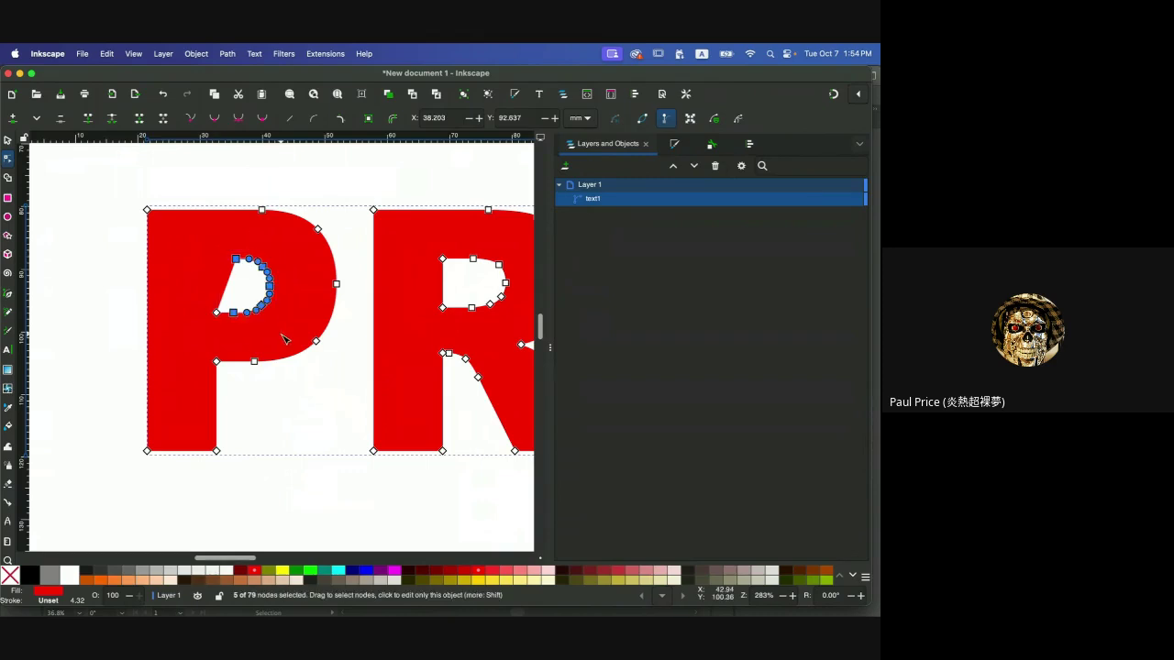
key(Delete)
click(216, 313)
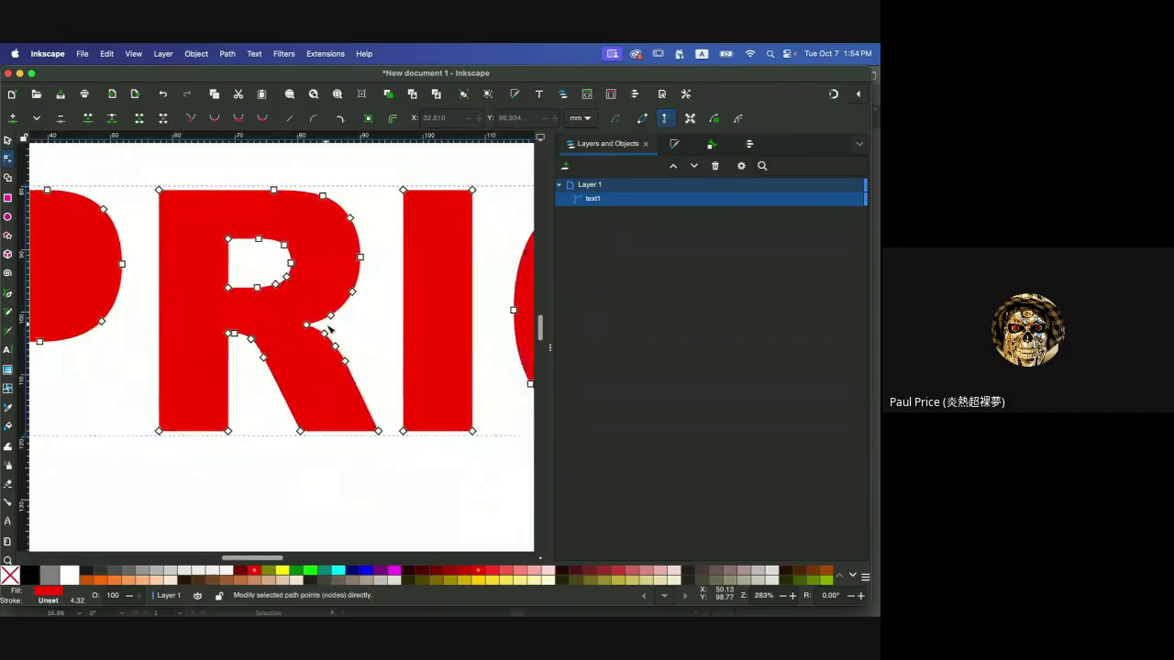
- Delete all nodes of the R's inner counter to fill in the hole
scroll(335, 335, right, 5)
drag(207, 222, 324, 316)
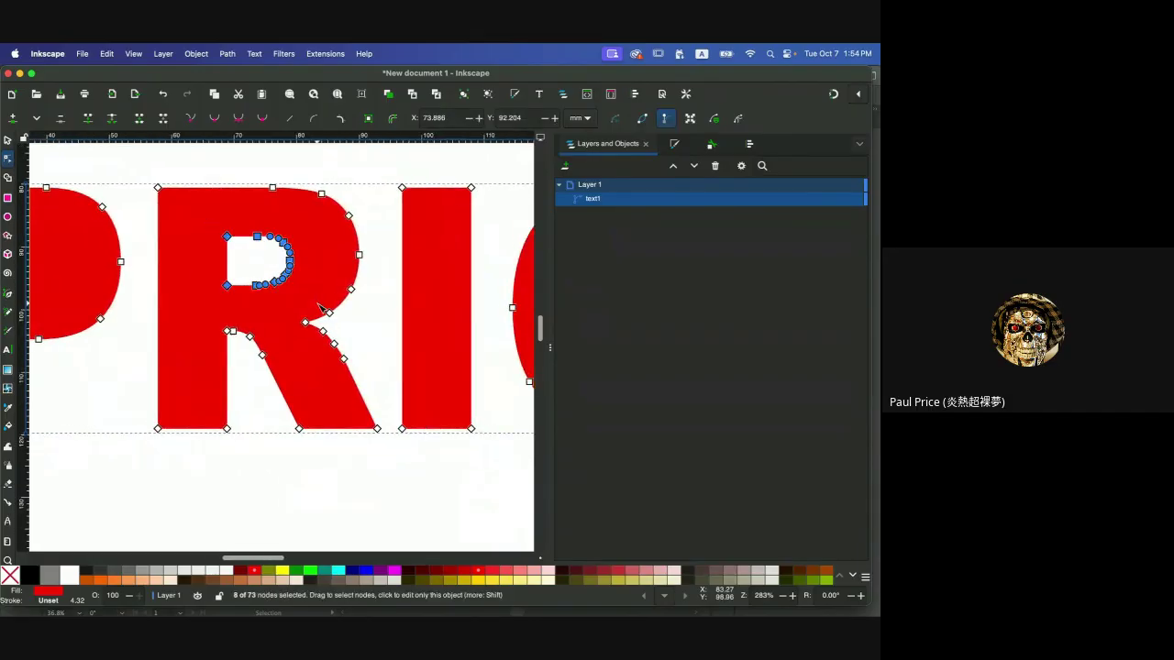
key(Delete)
scroll(269, 268, down, 3)
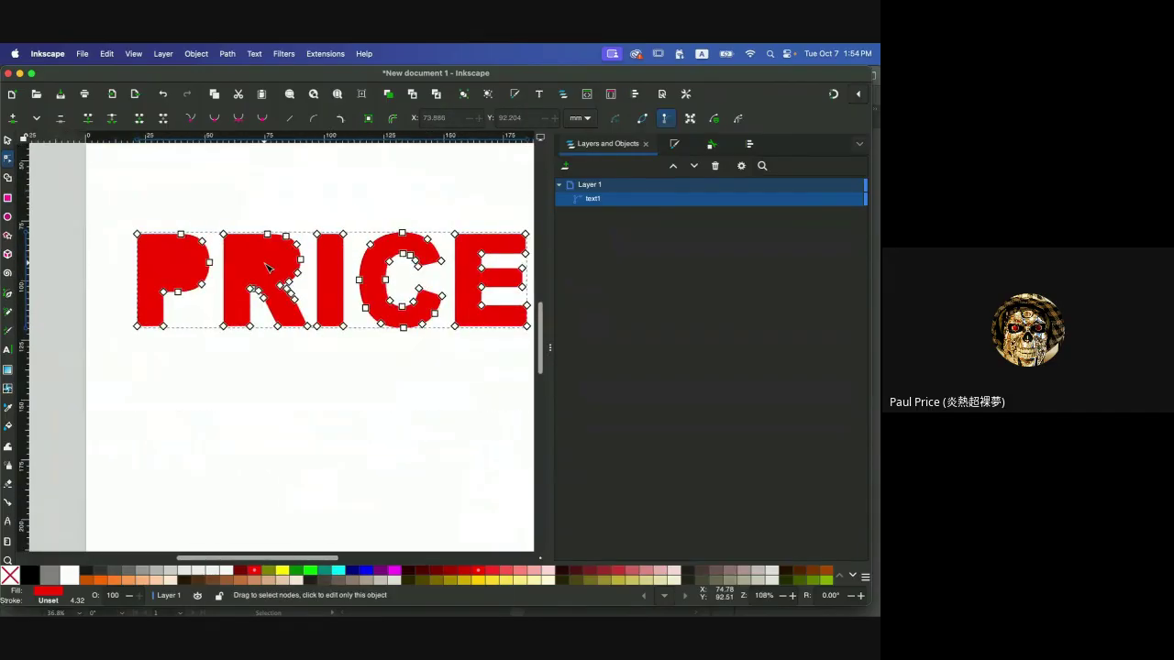
- Draw a five-pointed star about 17 mm wide above the letter P and fill it with teal
scroll(265, 264, left, 3)
scroll(265, 264, up, 2)
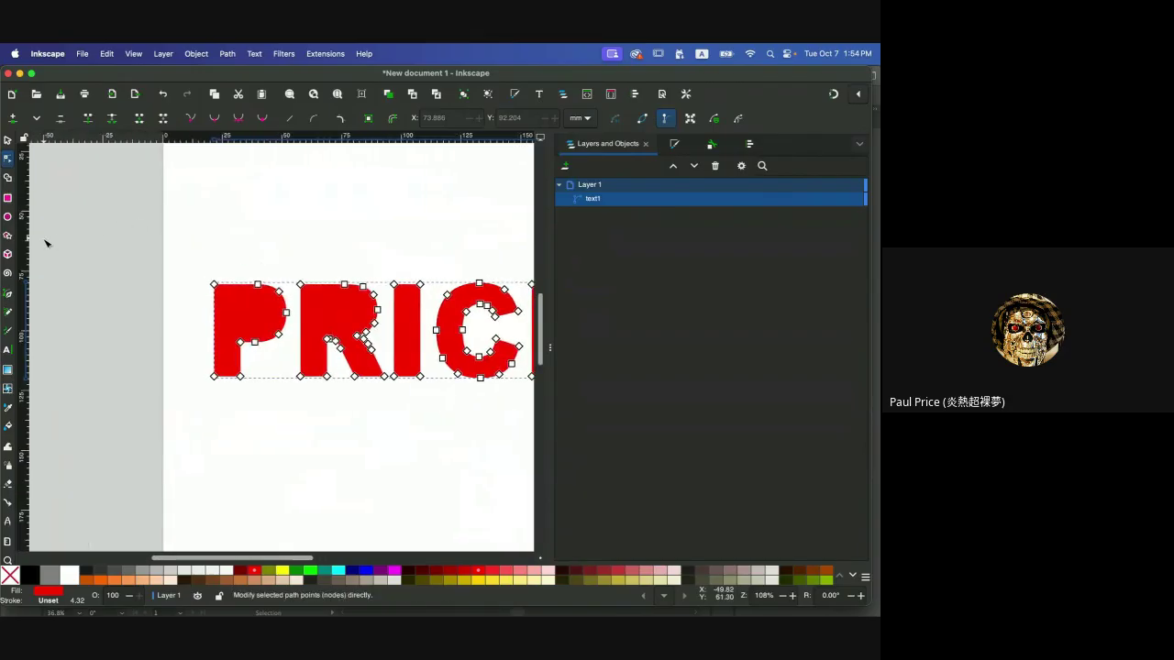
click(7, 236)
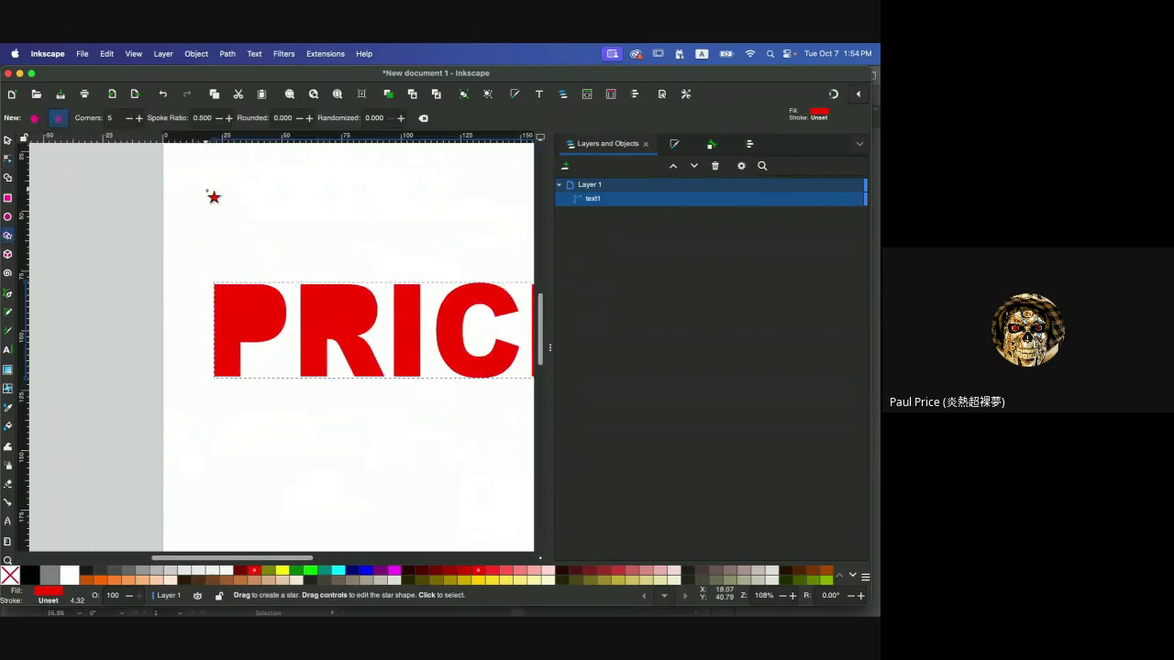
mouse_move(206, 189)
mouse_down()
mouse_move(229, 215)
mouse_move(218, 205)
mouse_up()
click(324, 571)
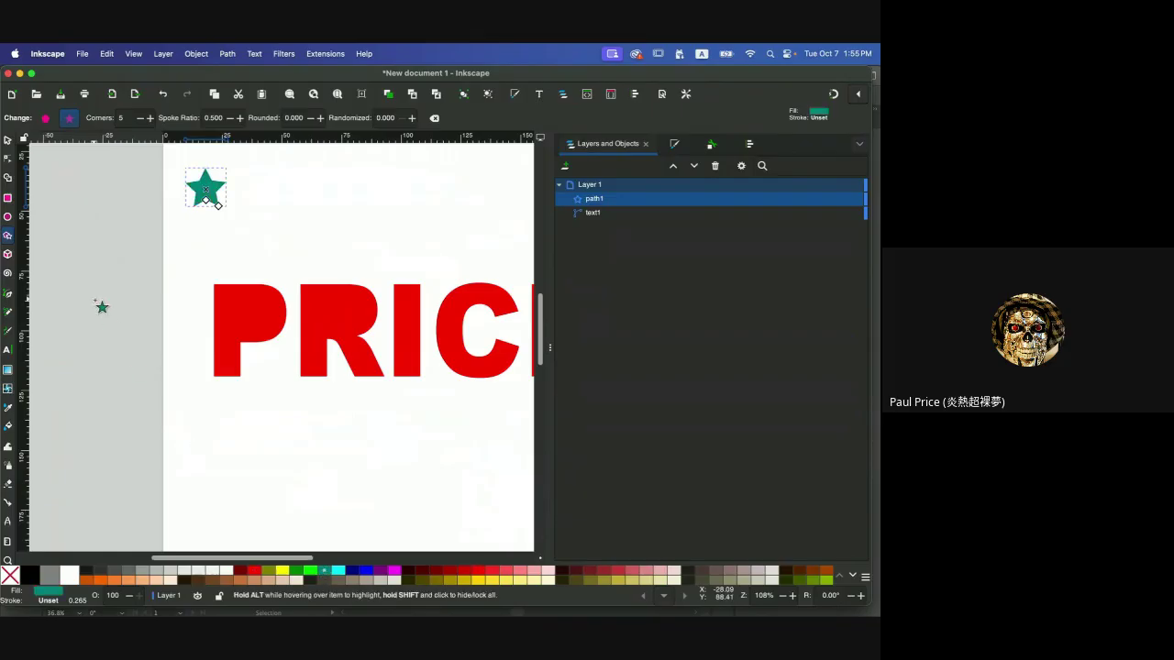
- Move the teal star onto the bowl of the P and place a duplicate of it on the bowl of the R
click(7, 139)
click(317, 264)
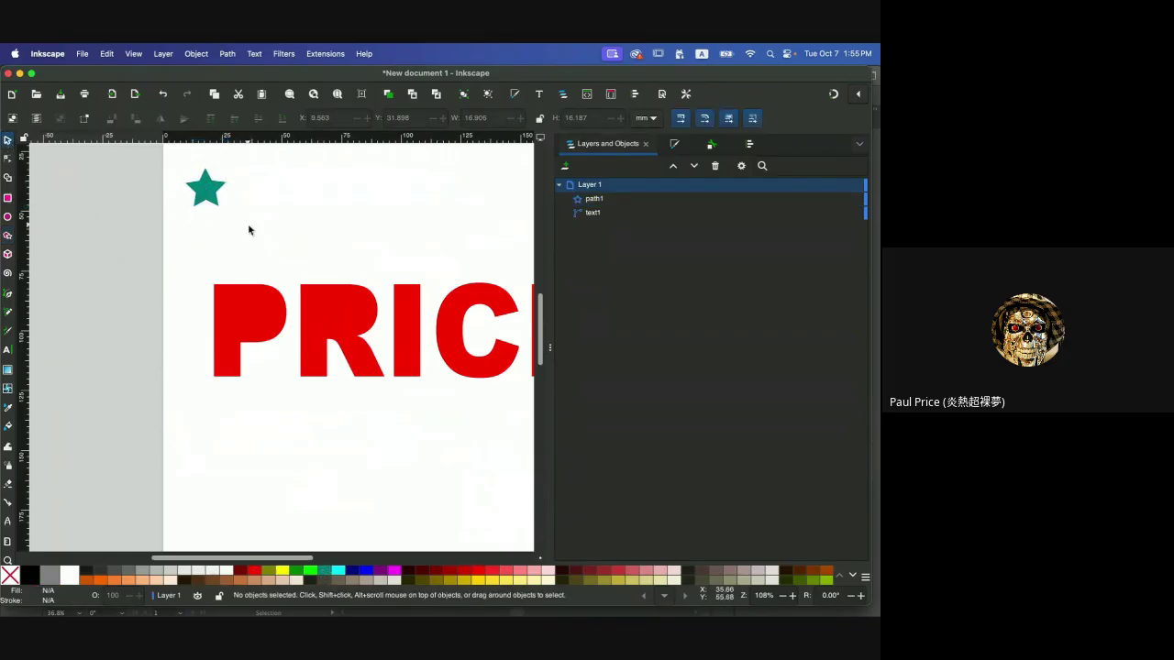
drag(212, 210, 338, 317)
key(ctrl+d)
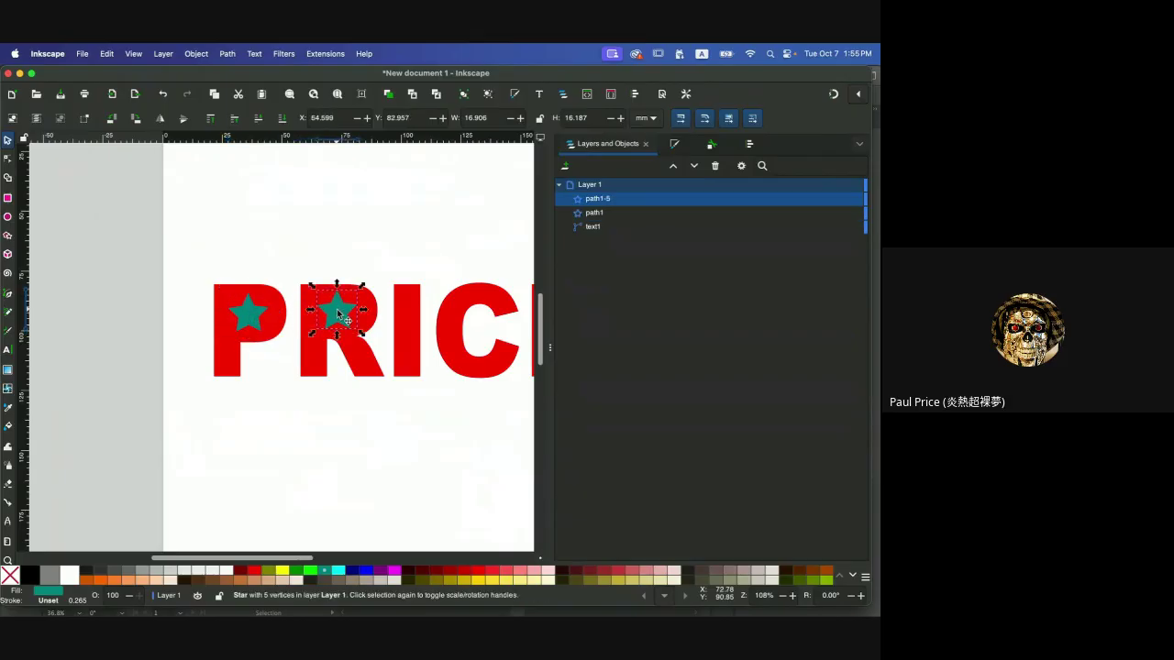
- Select the star on the P together with the PRICE path
click(255, 258)
drag(196, 258, 280, 376)
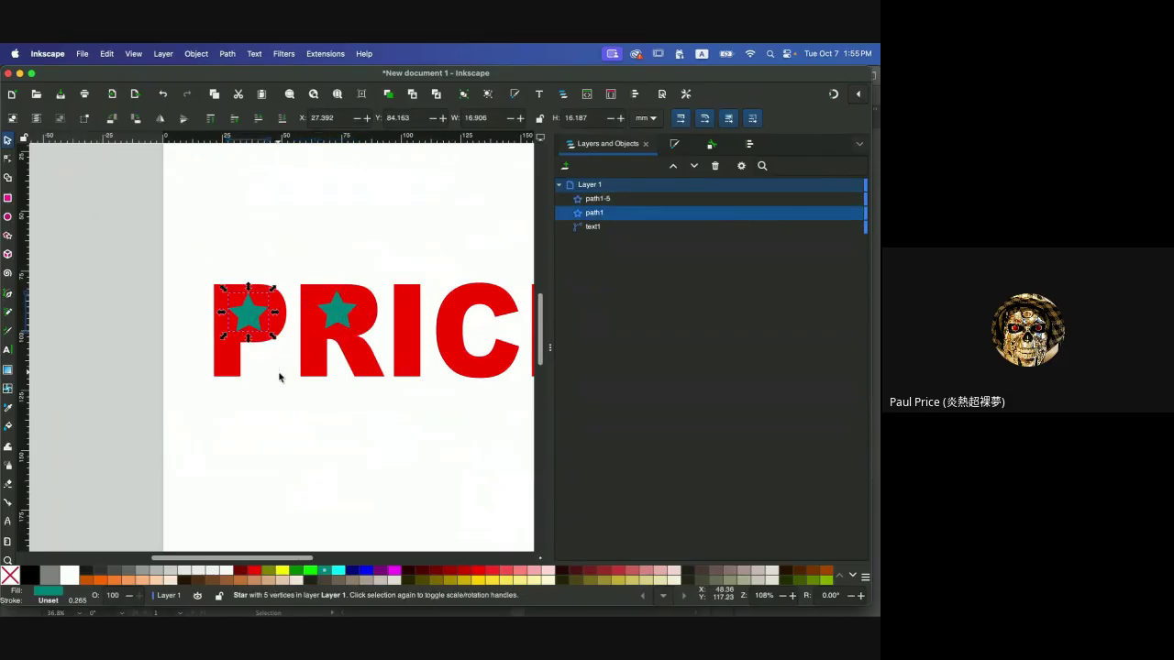
click(242, 236)
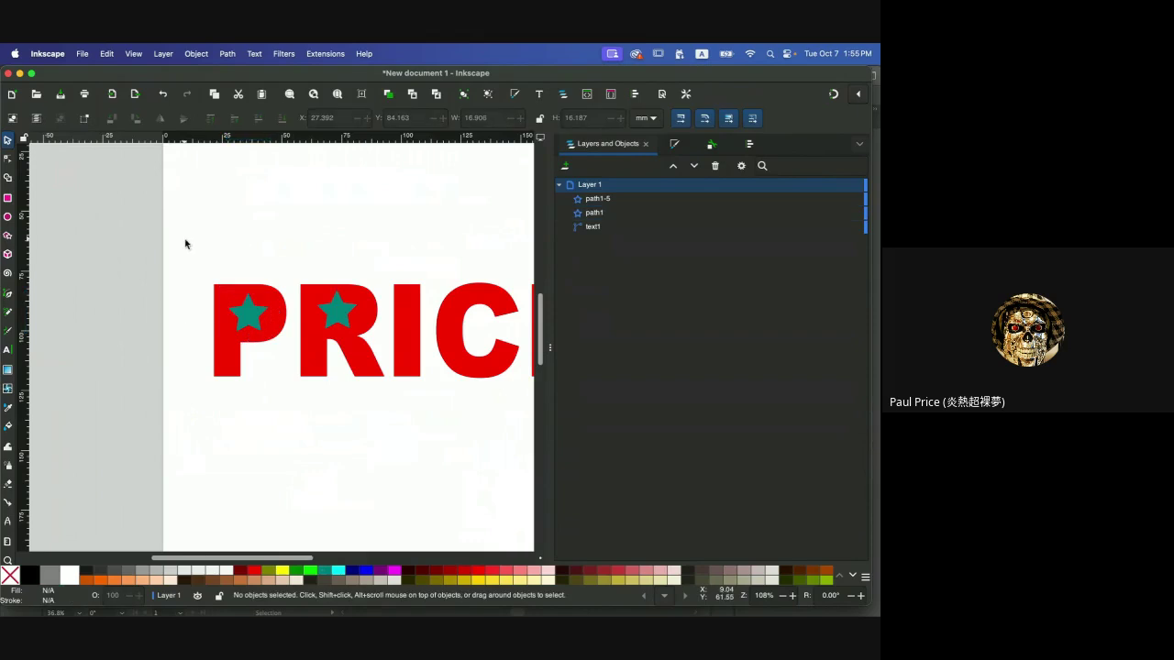
drag(184, 239, 272, 428)
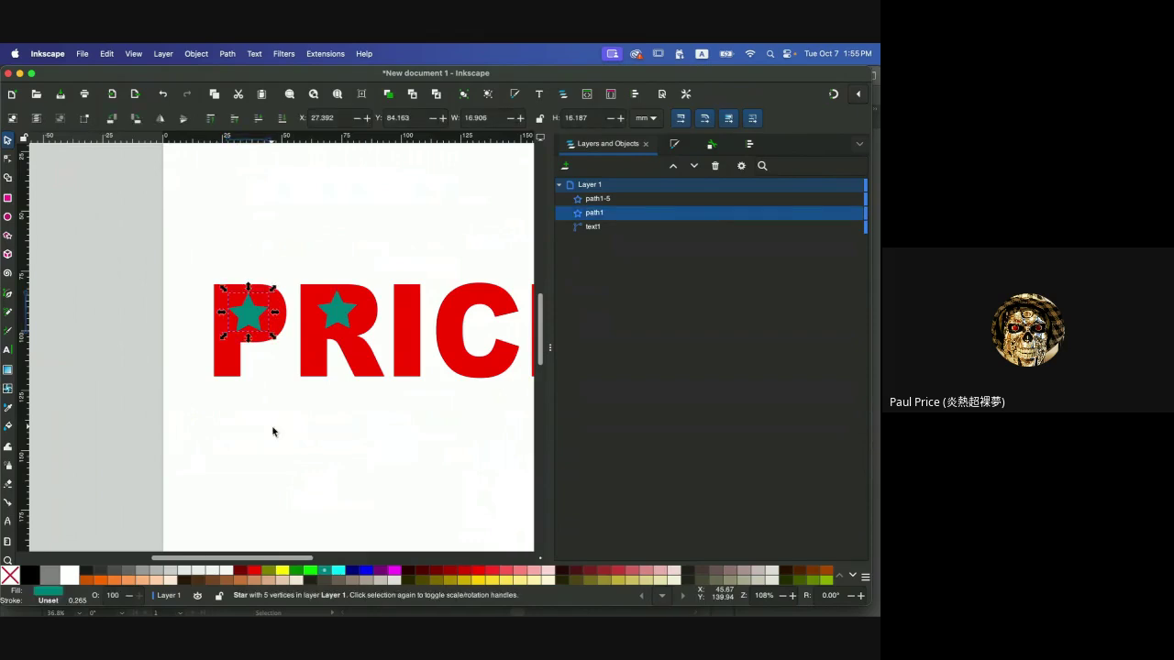
shift+click(231, 371)
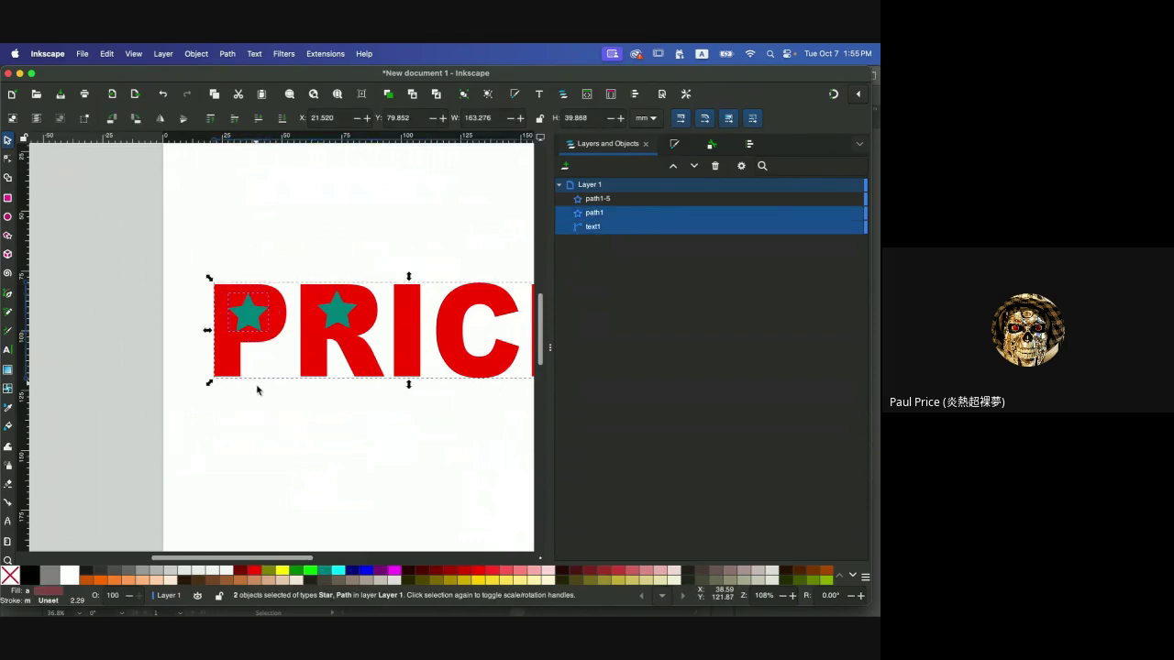
- Try to ungroup the PRICE path into separate letters
click(247, 378)
click(224, 360)
right_click(223, 363)
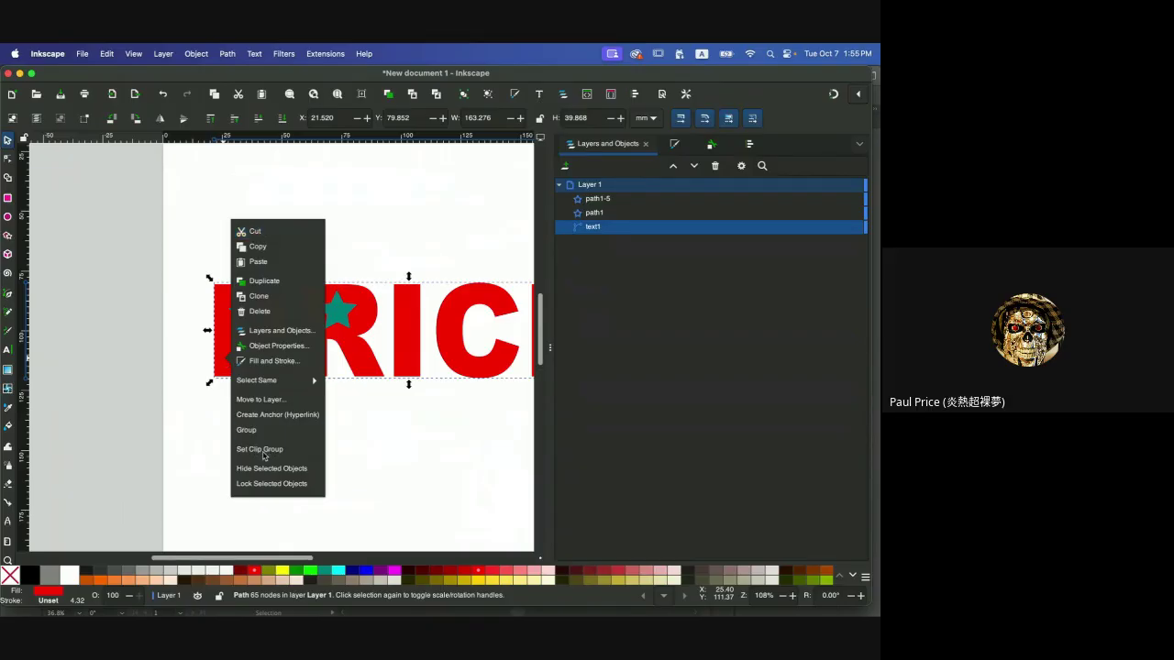
click(195, 55)
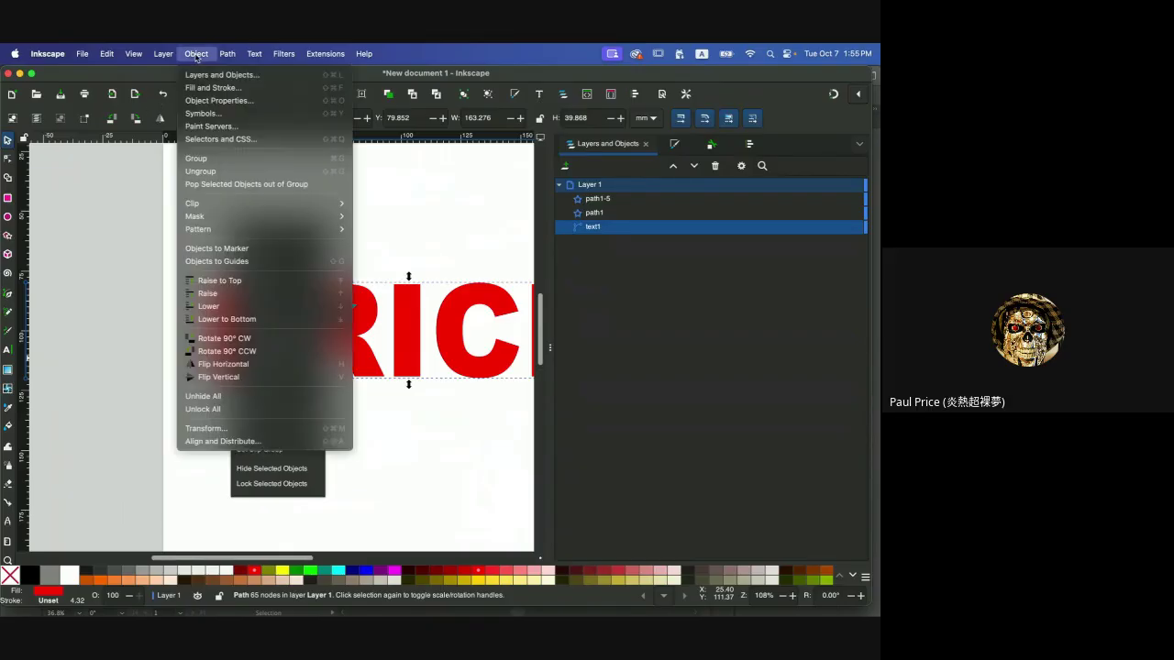
click(197, 171)
click(209, 215)
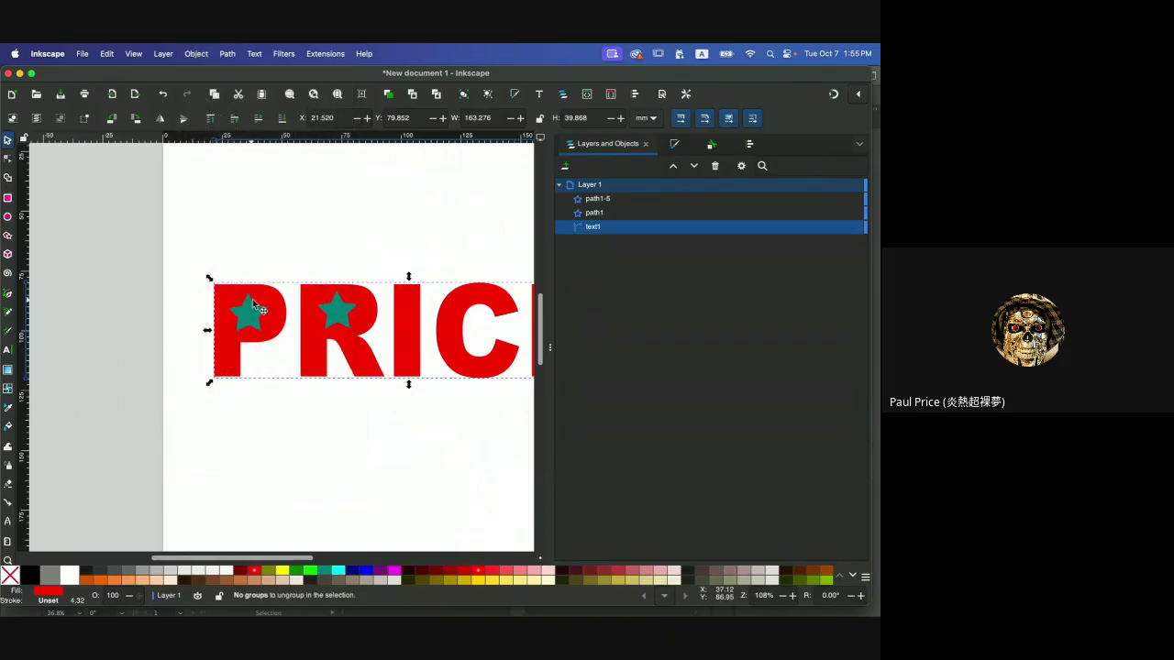
click(262, 295)
click(289, 253)
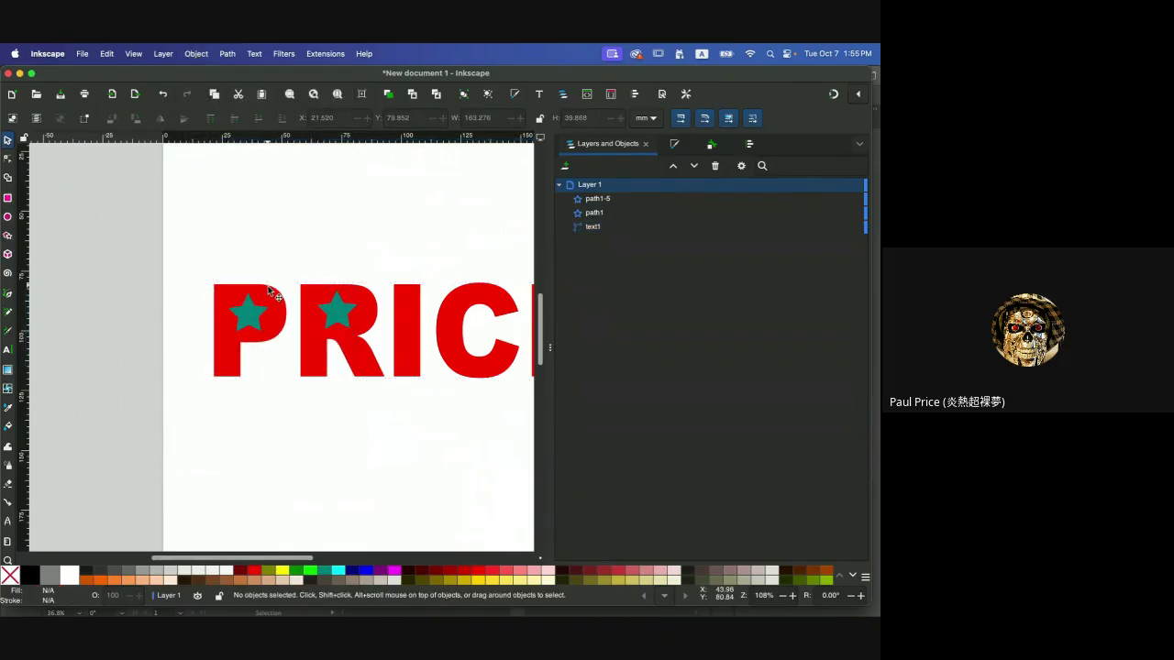
click(268, 292)
click(195, 54)
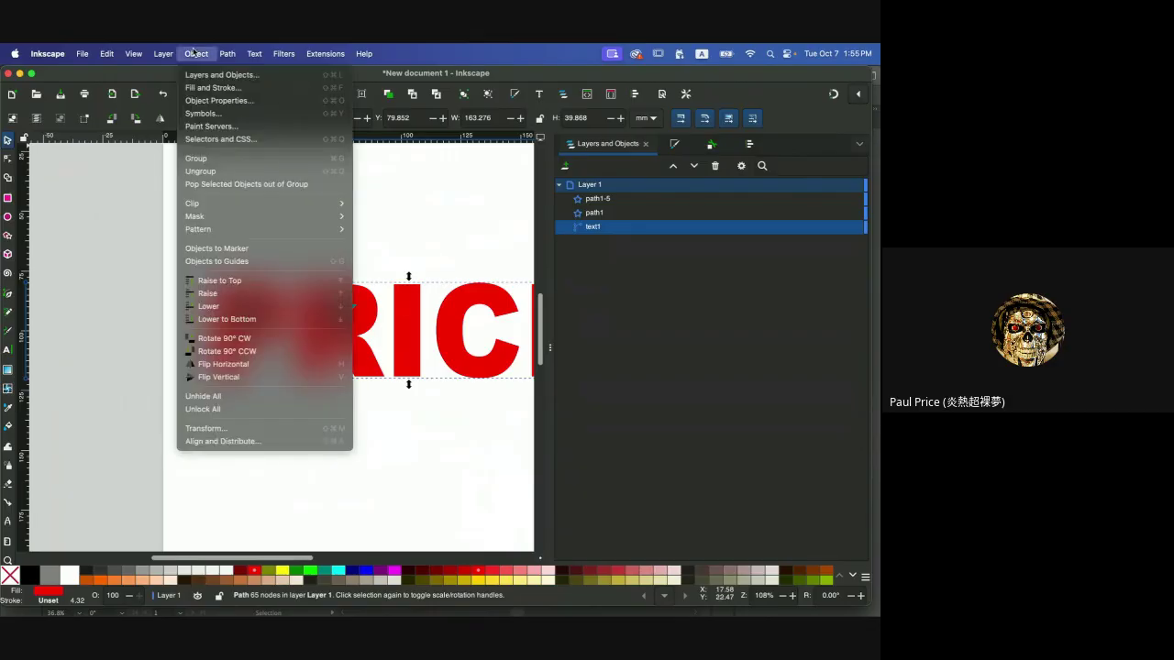
click(219, 172)
click(275, 244)
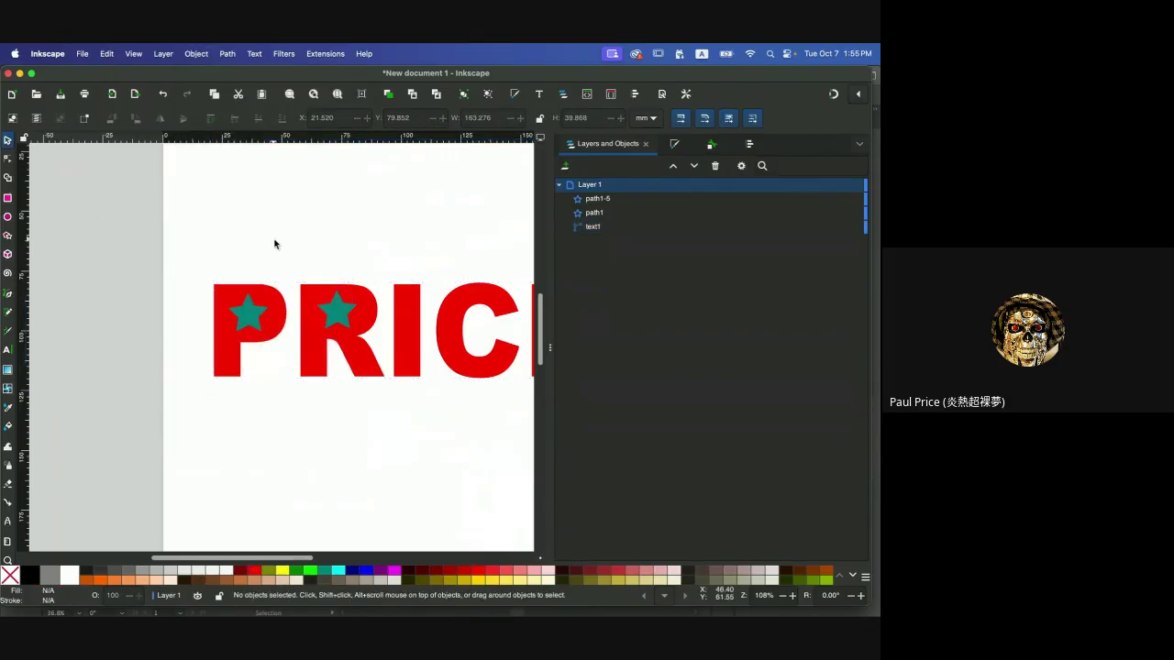
- Set the PRICE path as a clip group
click(272, 302)
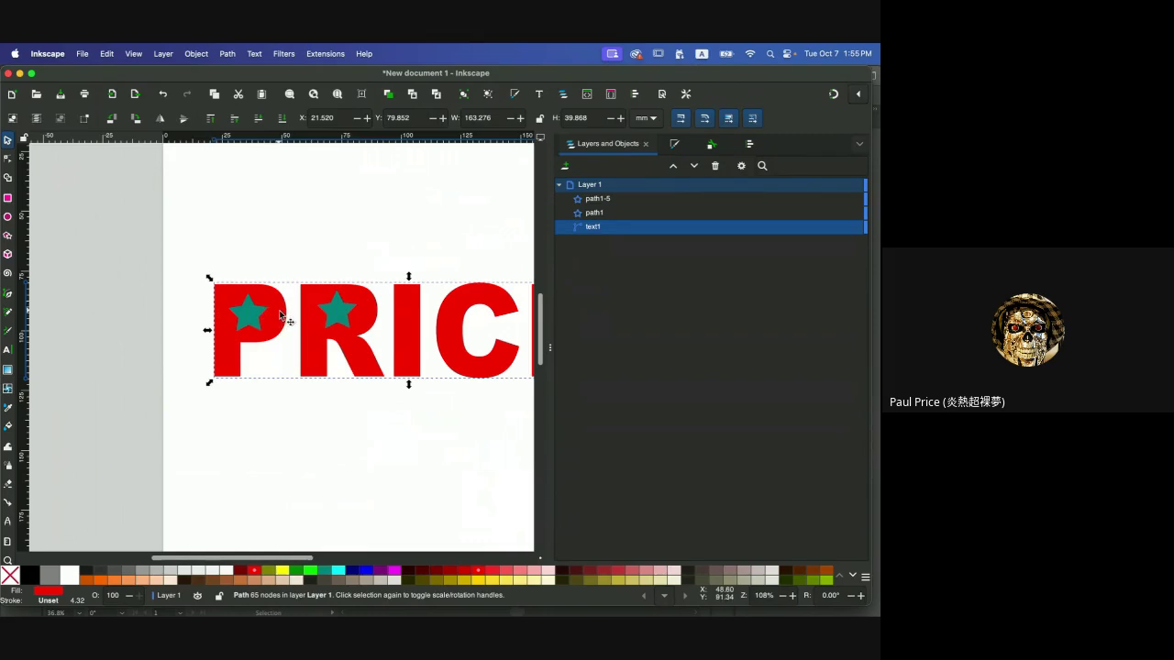
right_click(279, 314)
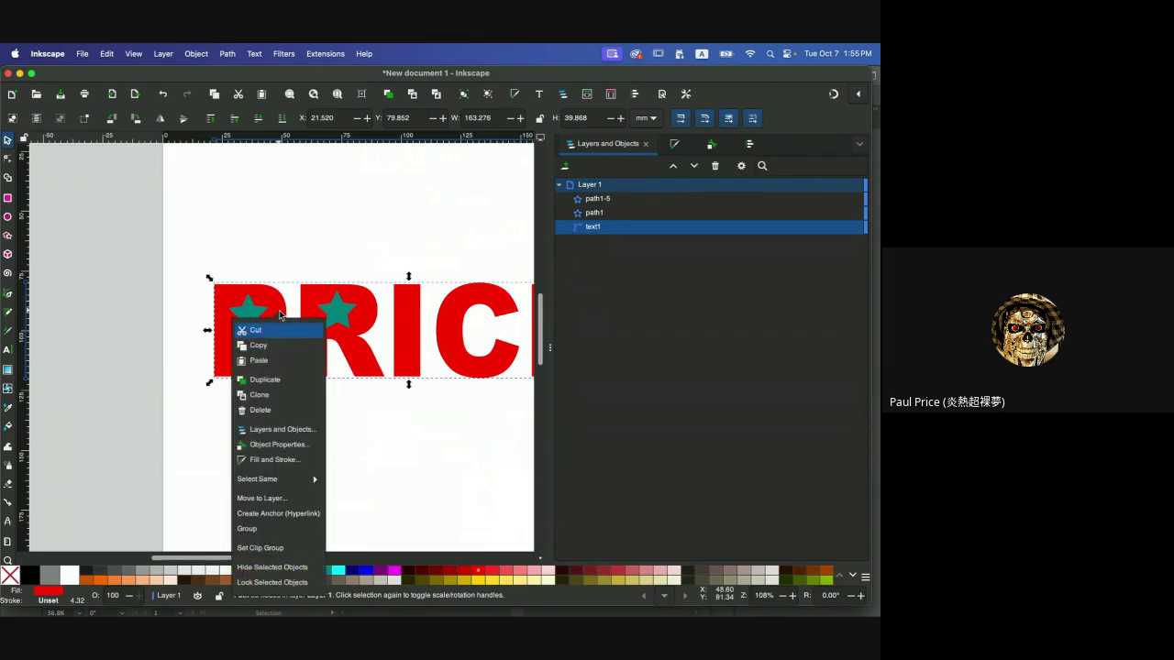
double_click(320, 301)
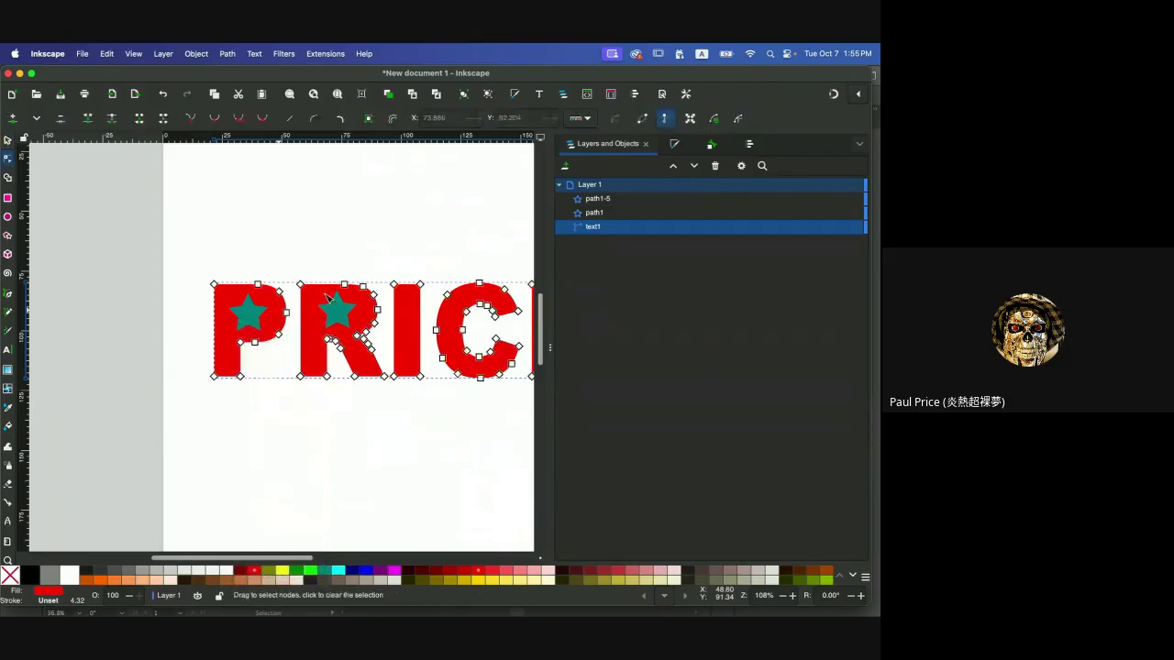
key(Escape)
click(270, 305)
right_click(270, 306)
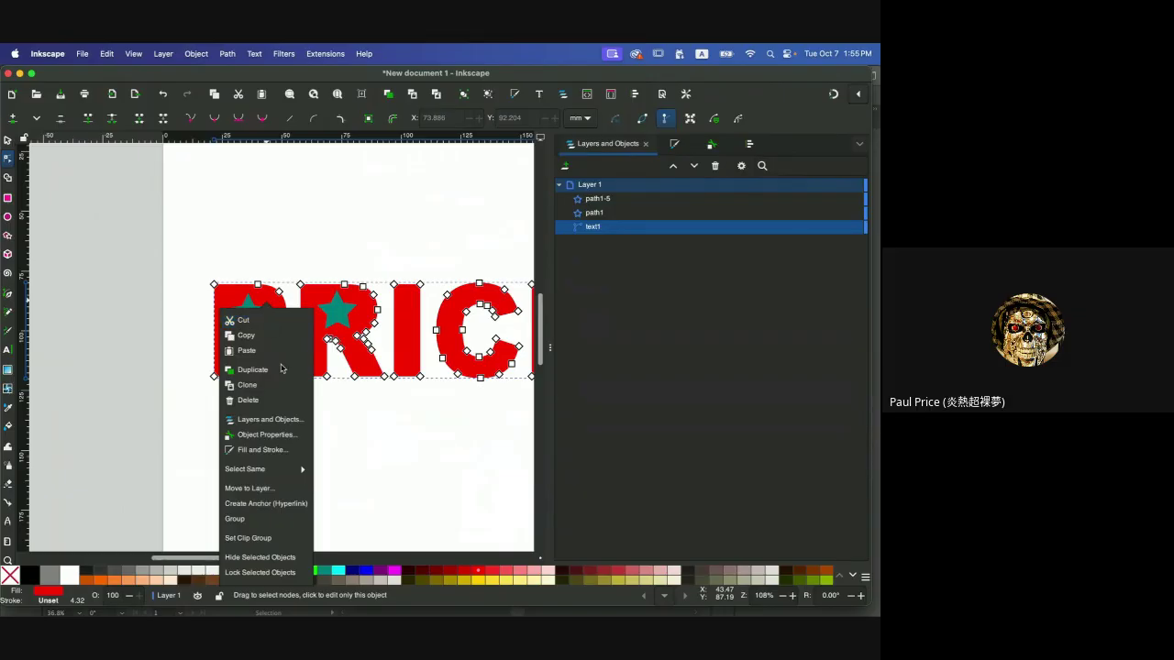
click(263, 538)
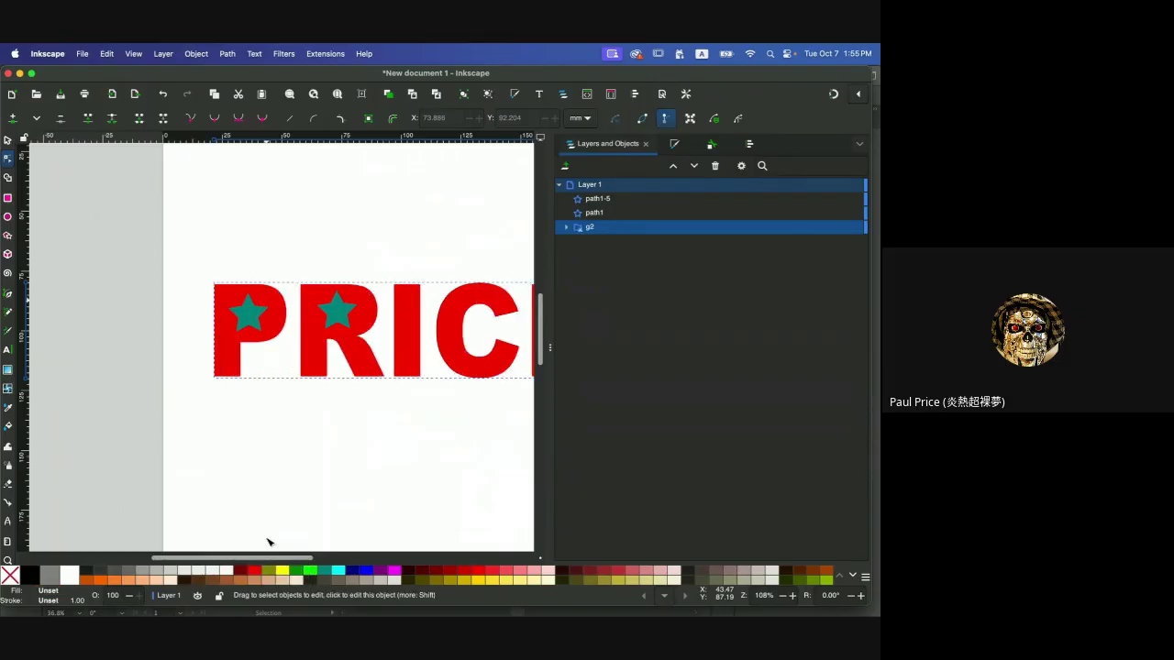
- Check the nodes of the text1 path inside the clip group, and return to the Selector tool with nothing selected
click(307, 264)
click(273, 303)
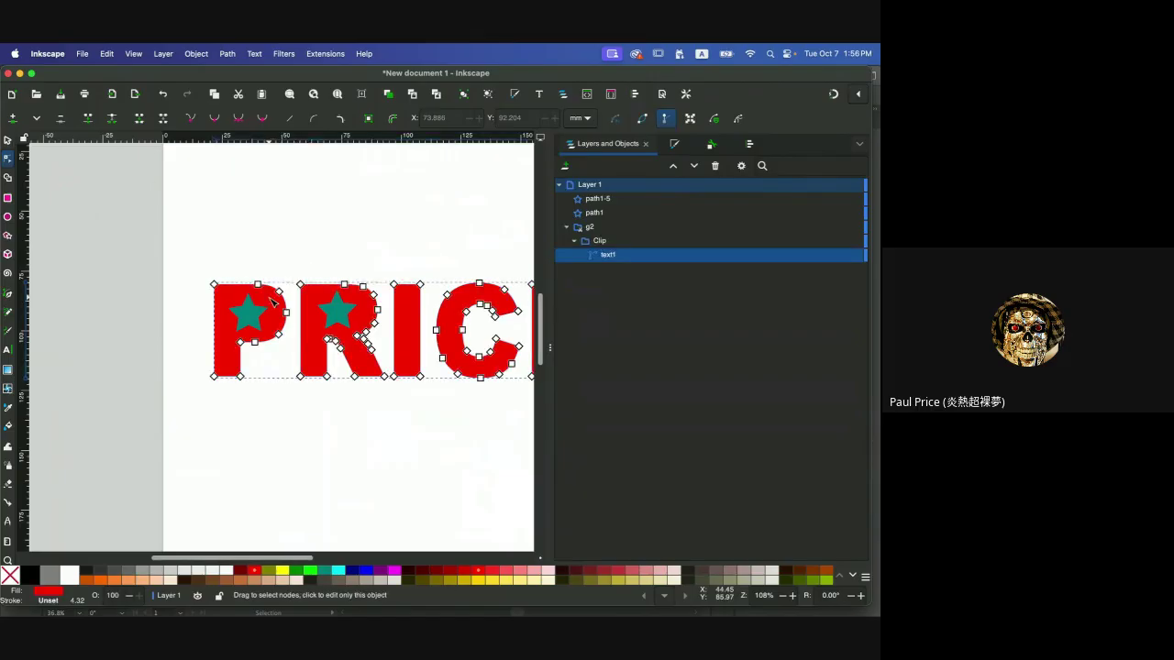
click(284, 239)
click(7, 139)
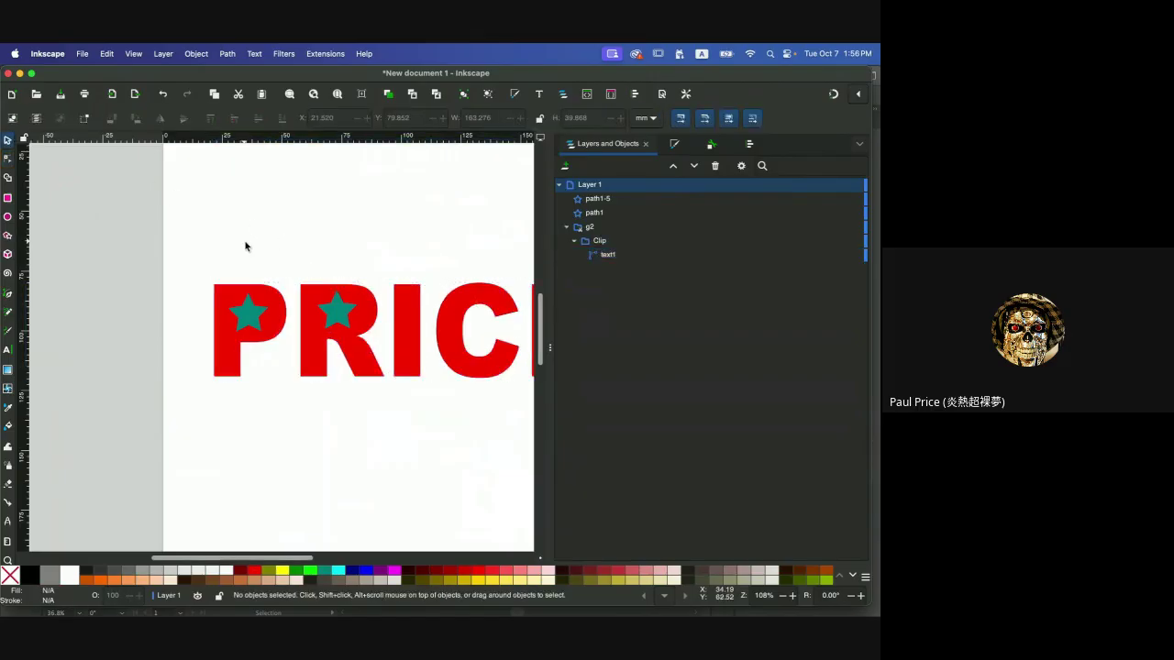
- Delete the Clip object inside the clipped PRICE group g2, and undo the deletion
click(266, 297)
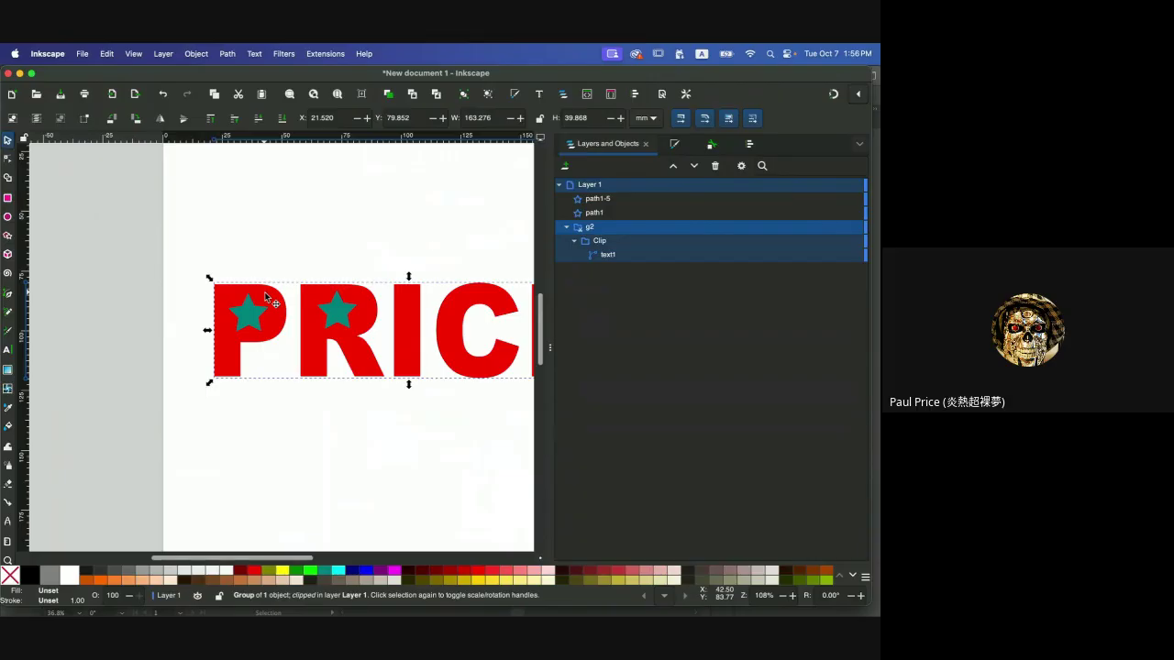
right_click(266, 295)
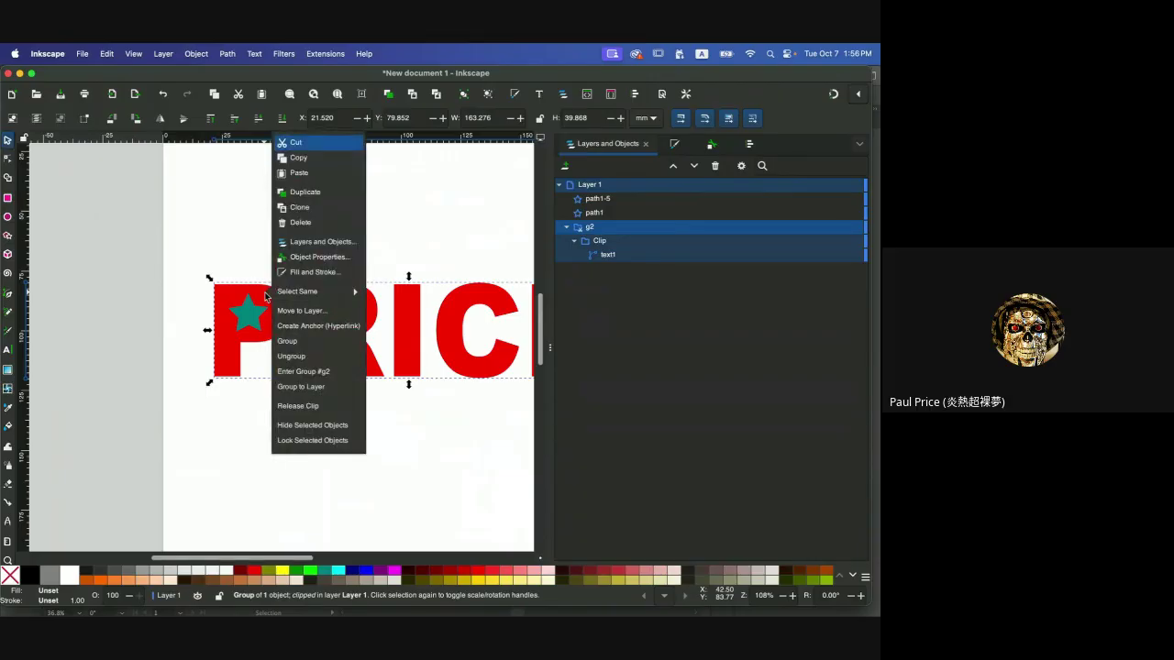
click(332, 242)
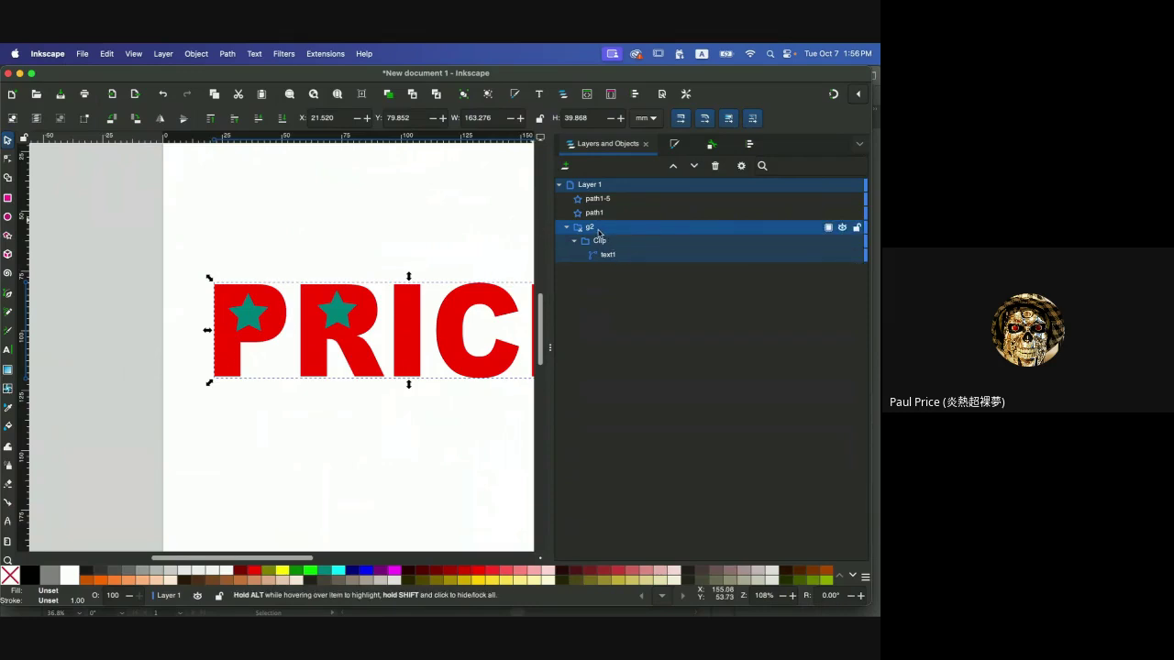
click(841, 227)
click(842, 228)
click(596, 243)
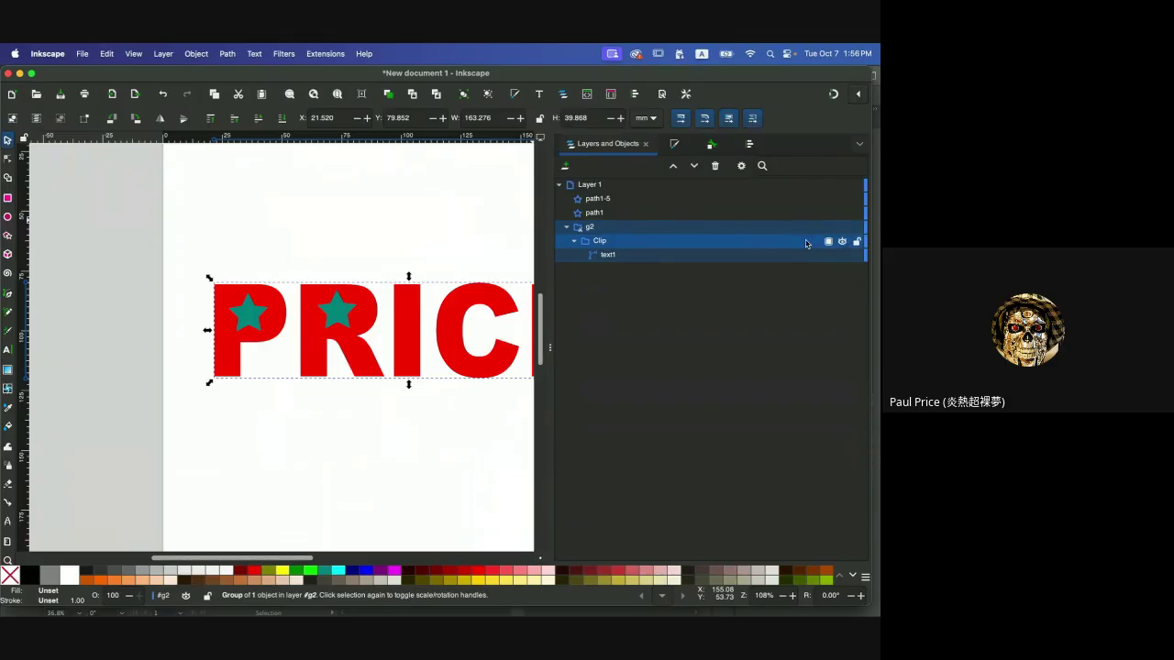
key(Delete)
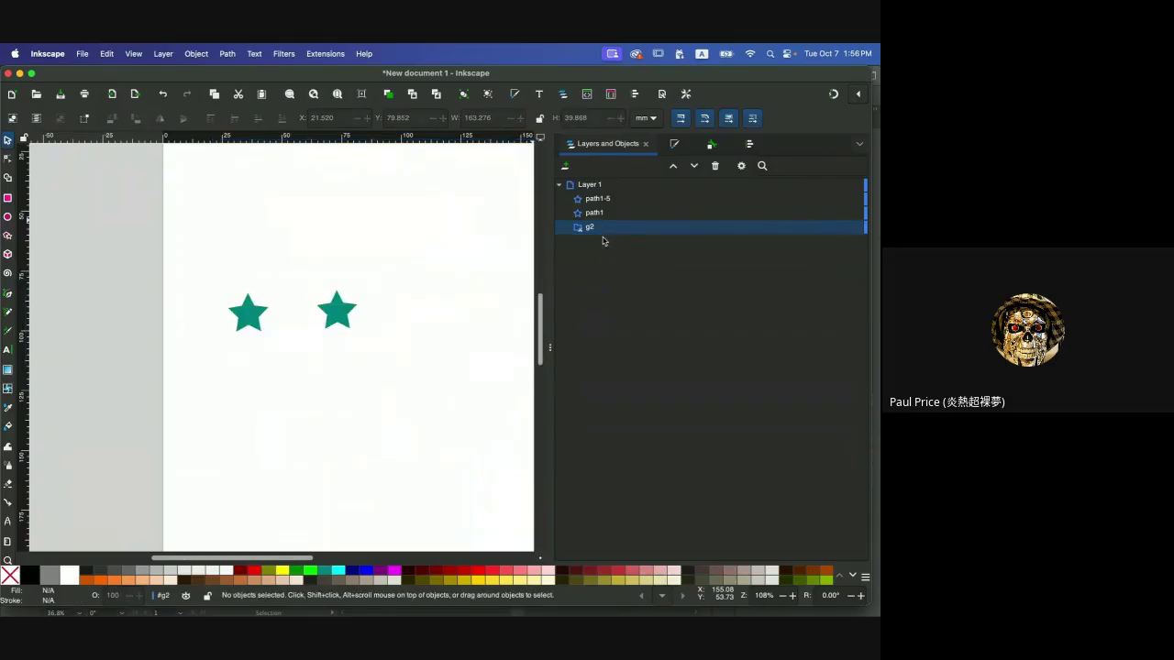
key(ctrl+z)
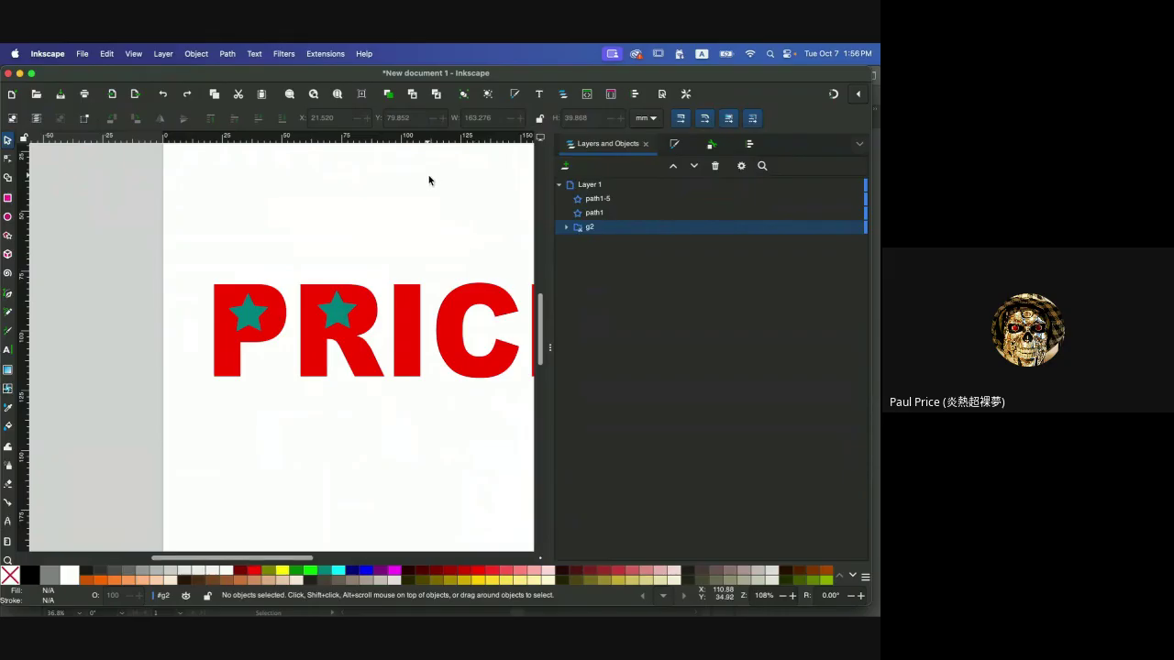
- Try to select the letter R on its own within the clipped PRICE group, and return to the Selector tool
click(339, 310)
click(357, 262)
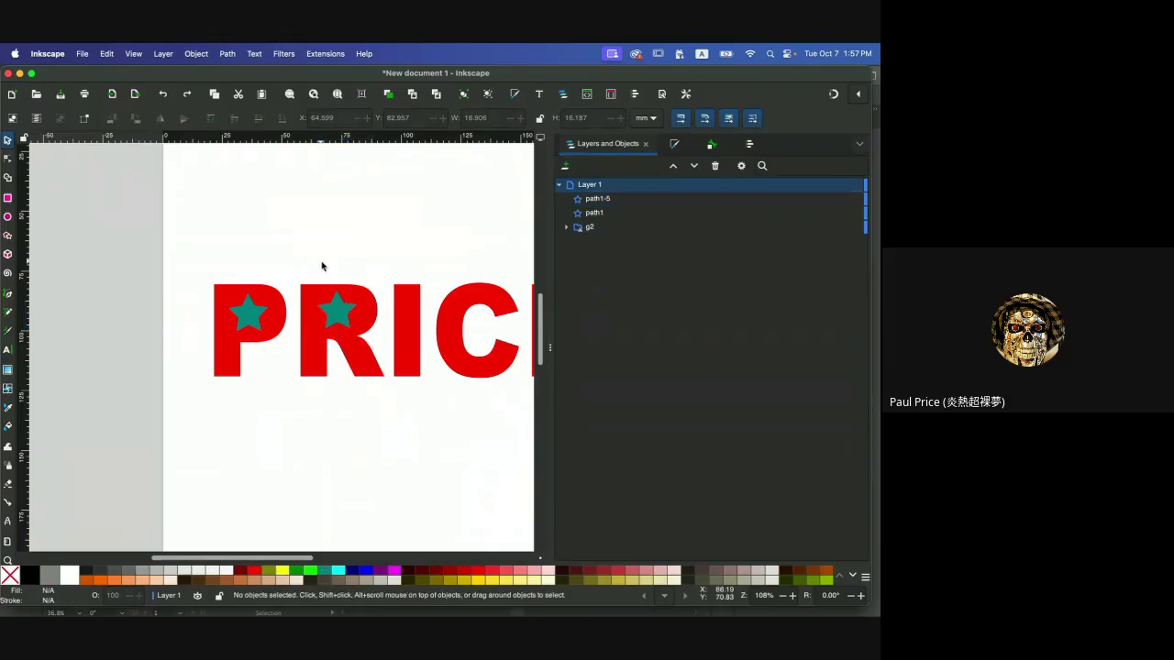
drag(307, 240, 335, 334)
click(356, 367)
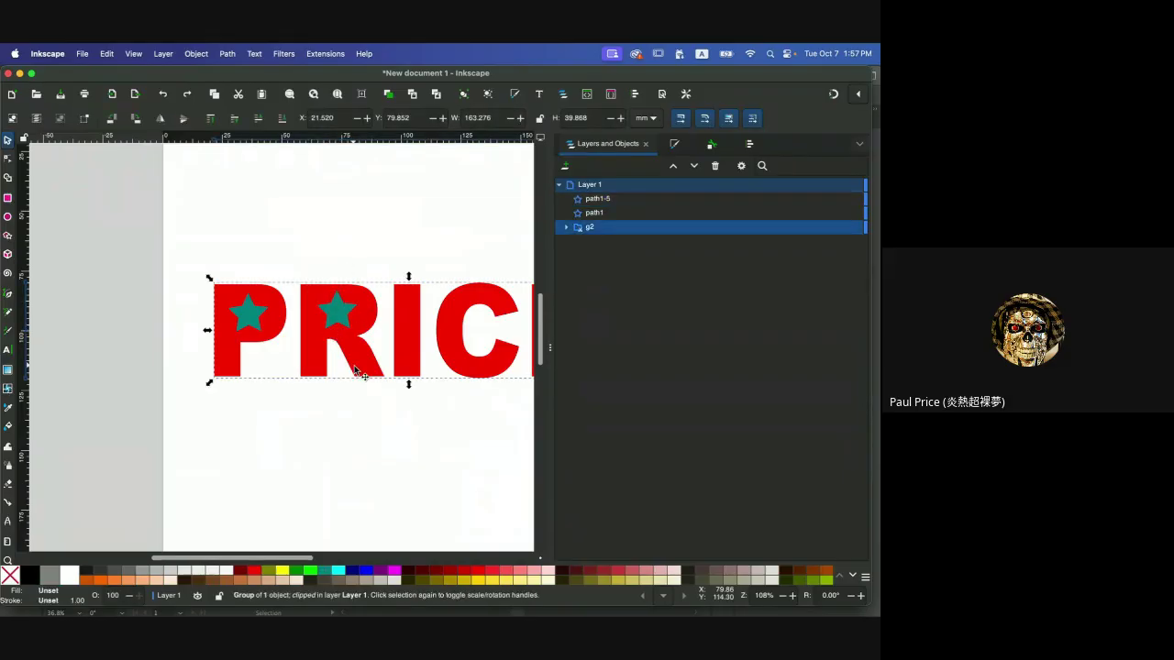
double_click(357, 365)
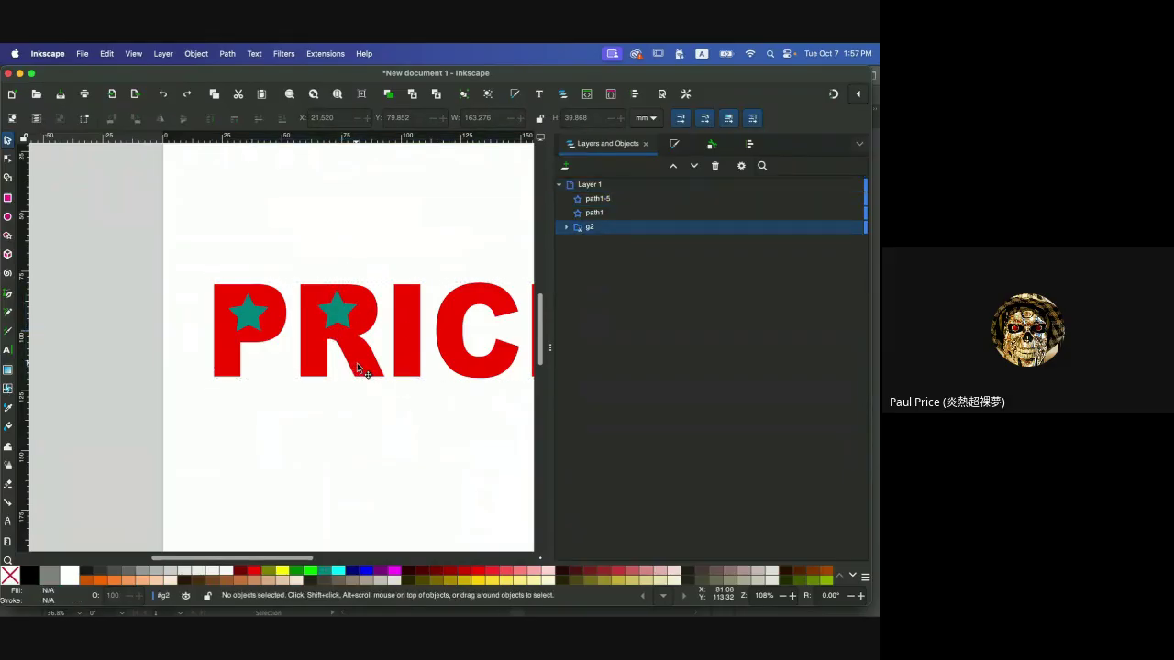
double_click(352, 328)
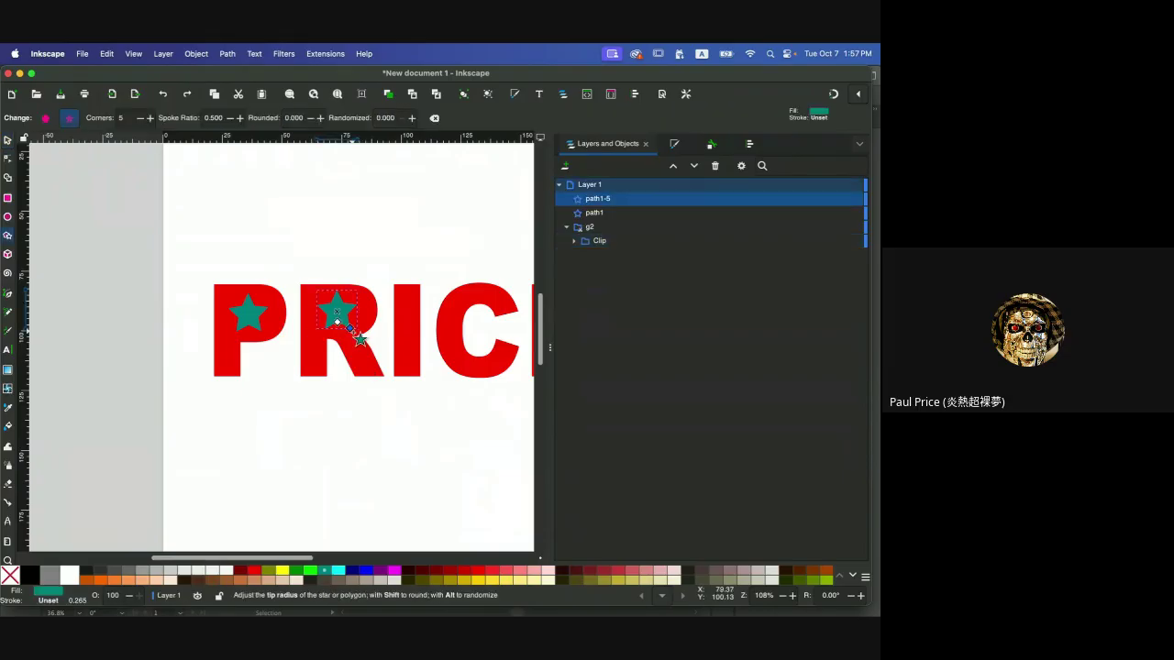
click(372, 275)
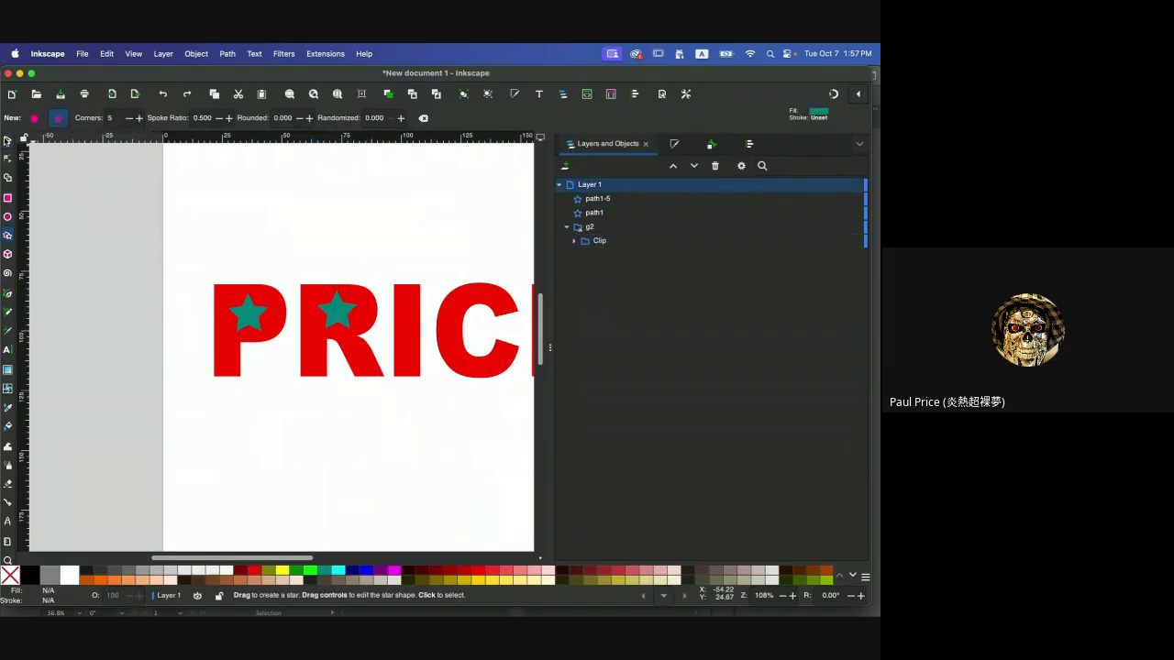
click(6, 140)
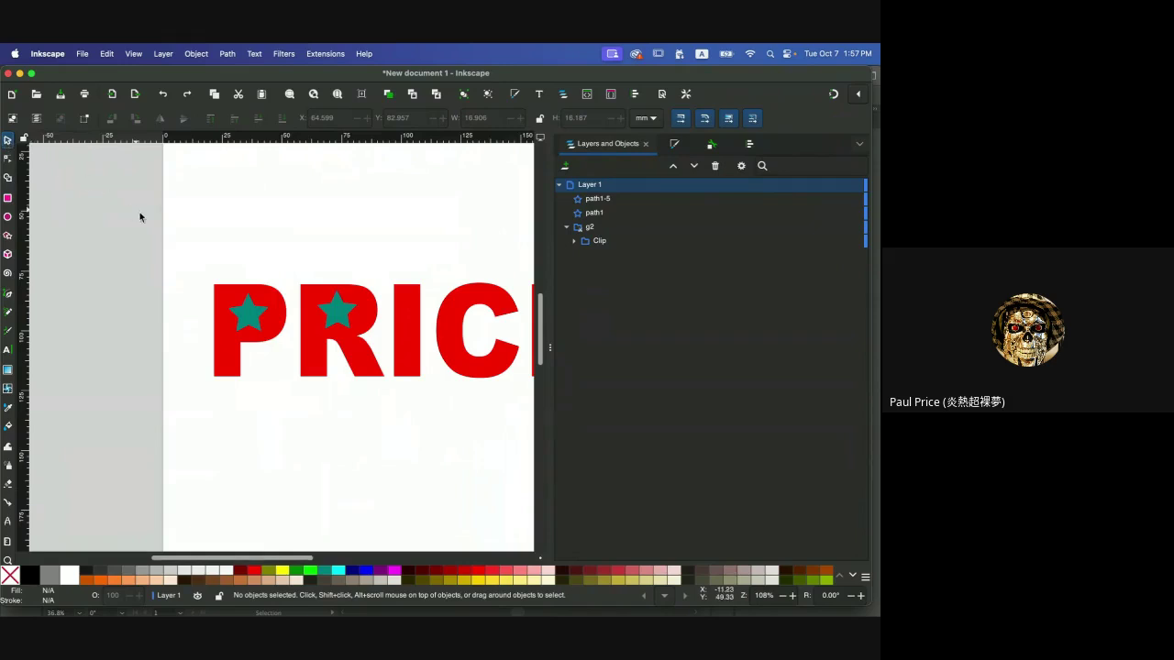
- Select the clipped PRICE group g2 and ungroup it
click(227, 345)
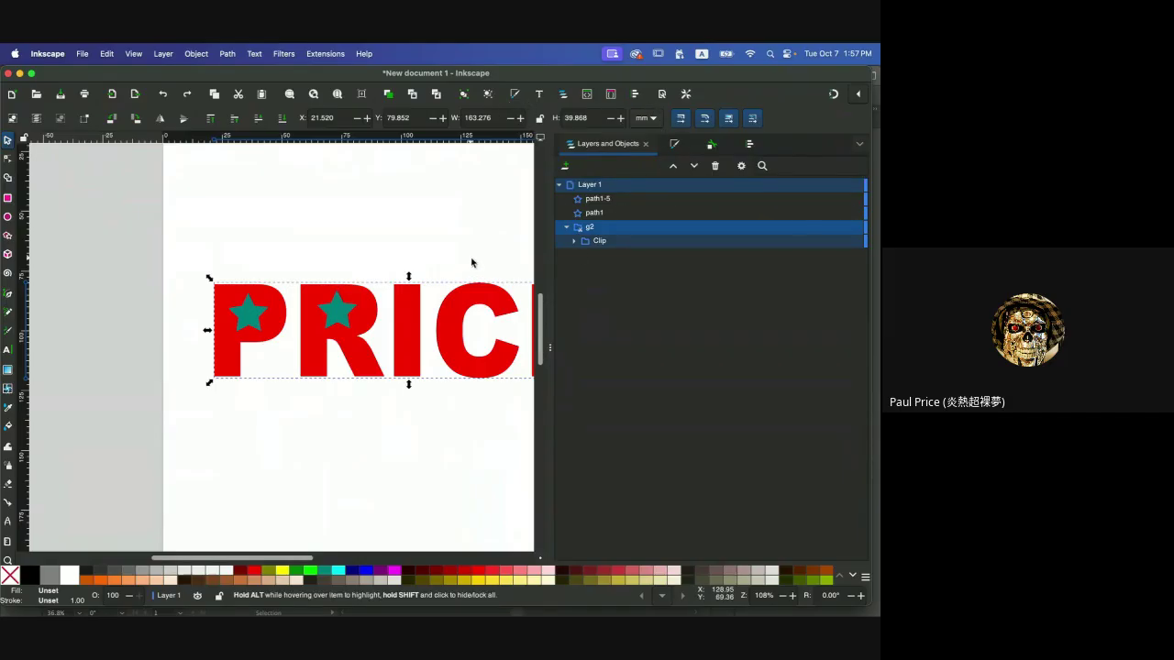
scroll(471, 263, right, 5)
scroll(471, 263, right, 2)
scroll(471, 263, down, 2)
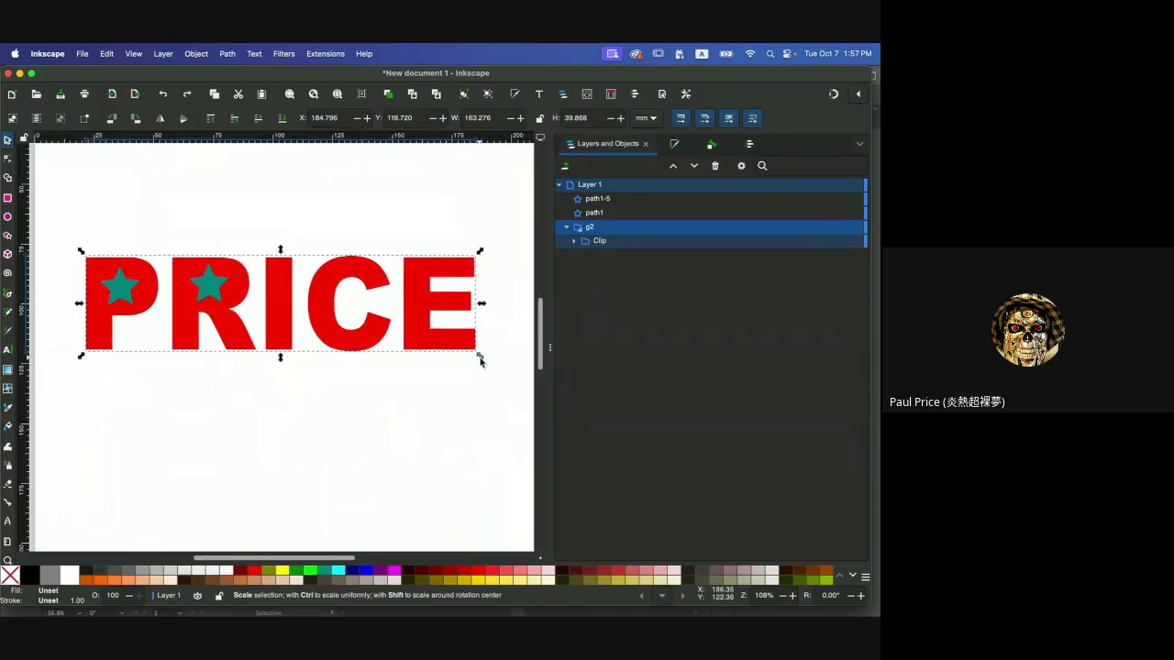
click(455, 335)
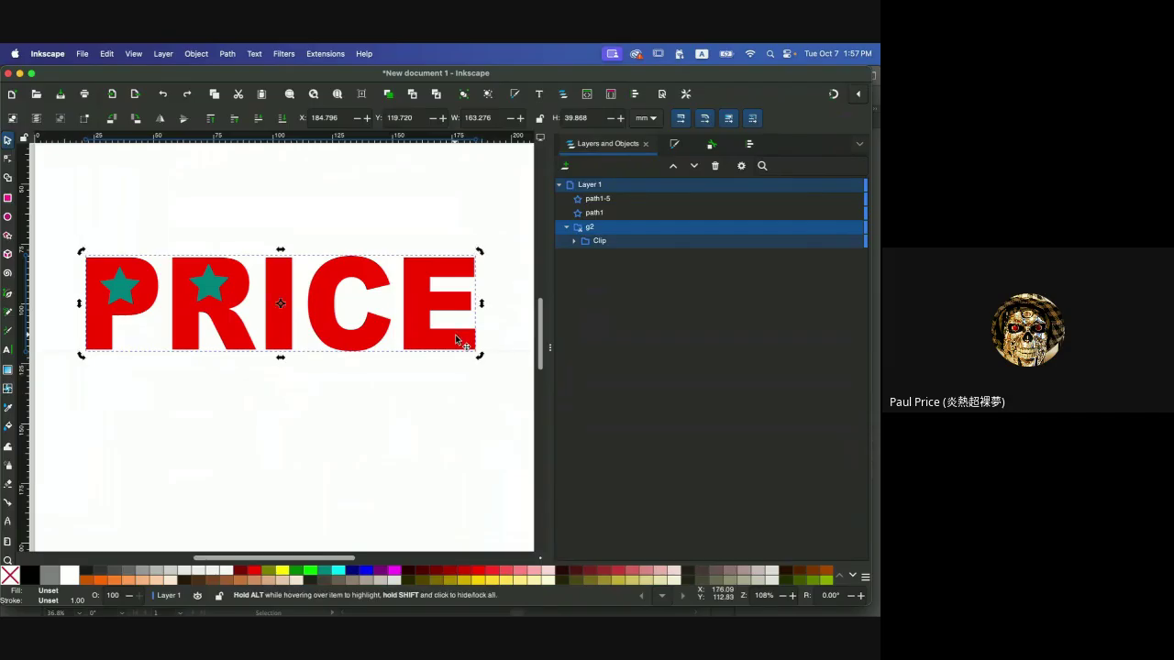
click(455, 336)
click(455, 338)
right_click(455, 338)
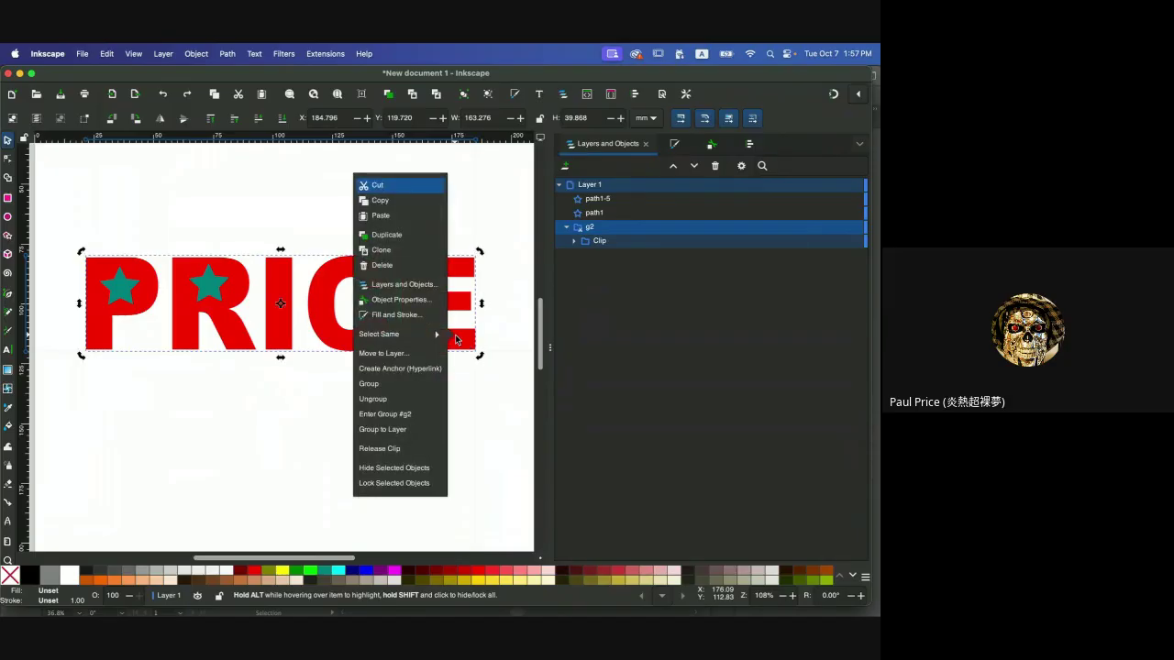
click(391, 401)
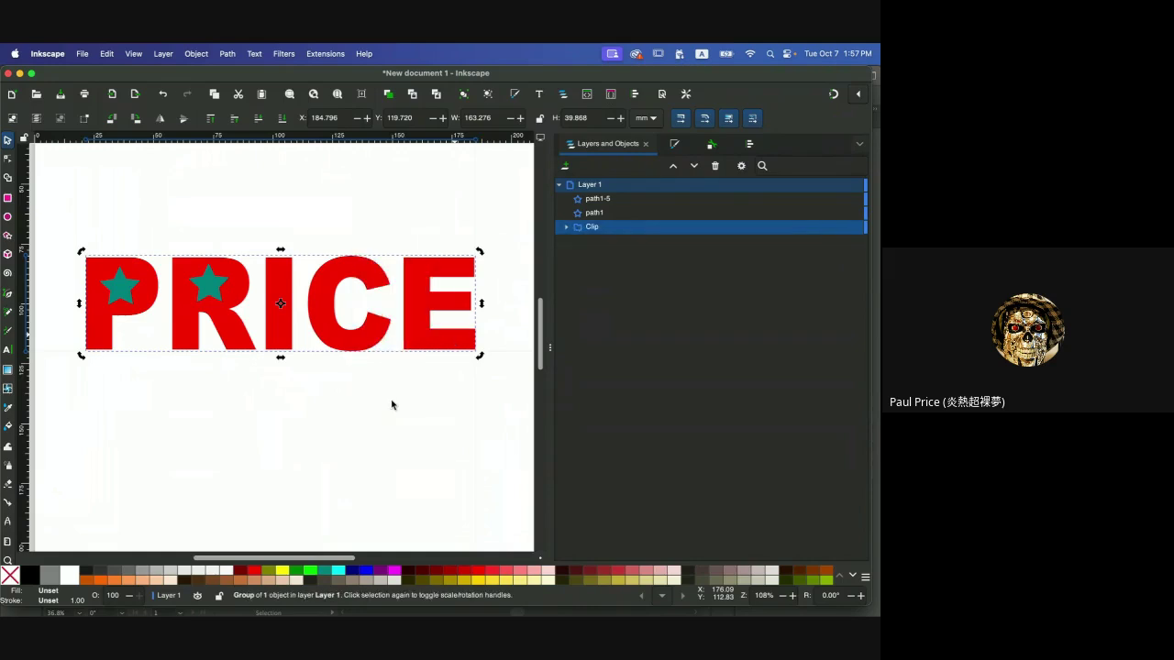
- Try converting the Clip group to a layer, and undo back to the clipped PRICE group
click(408, 385)
click(421, 335)
right_click(421, 335)
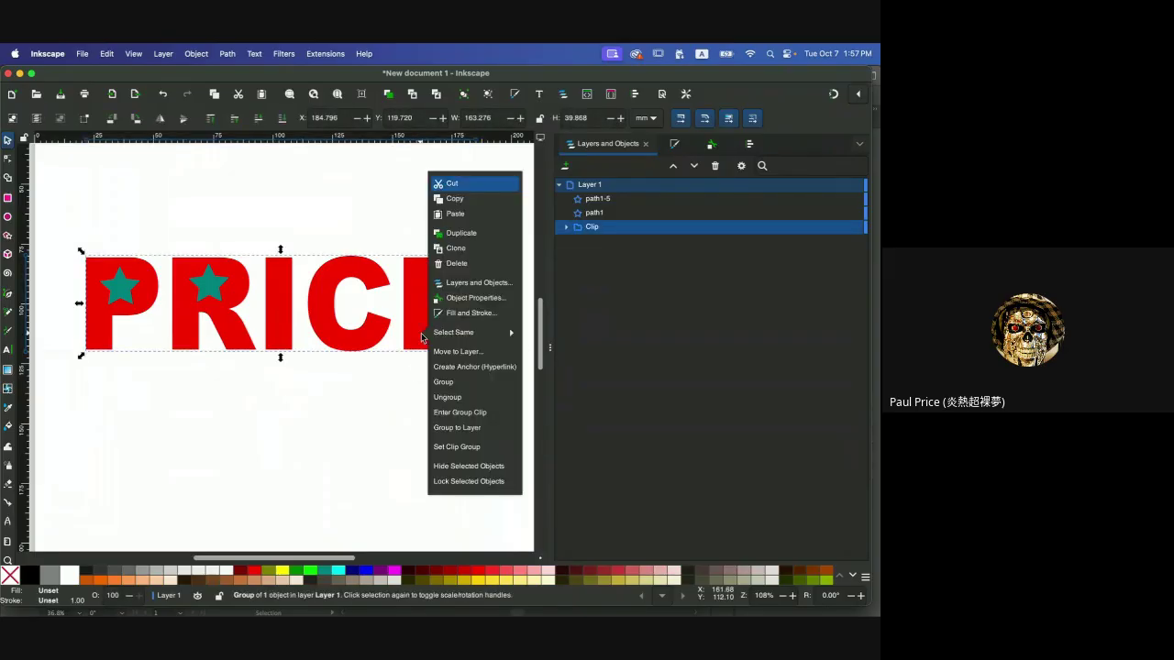
click(457, 427)
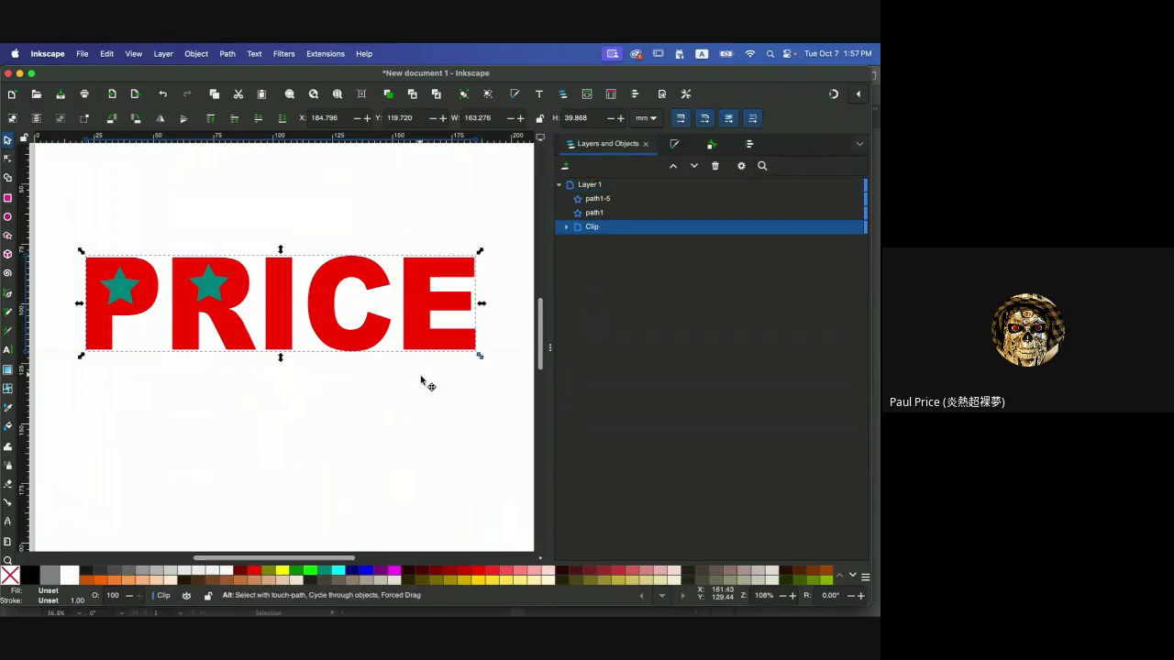
key(ctrl+z)
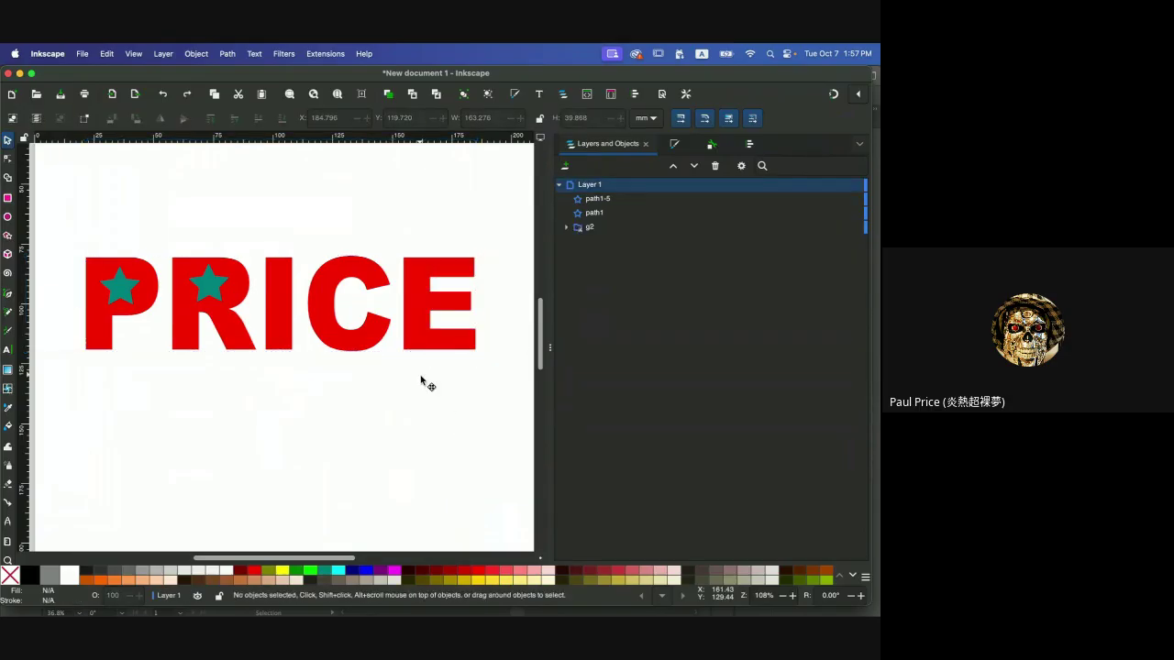
- Add the text ABCDE in Arial Black below the PRICE lettering
click(7, 350)
click(134, 464)
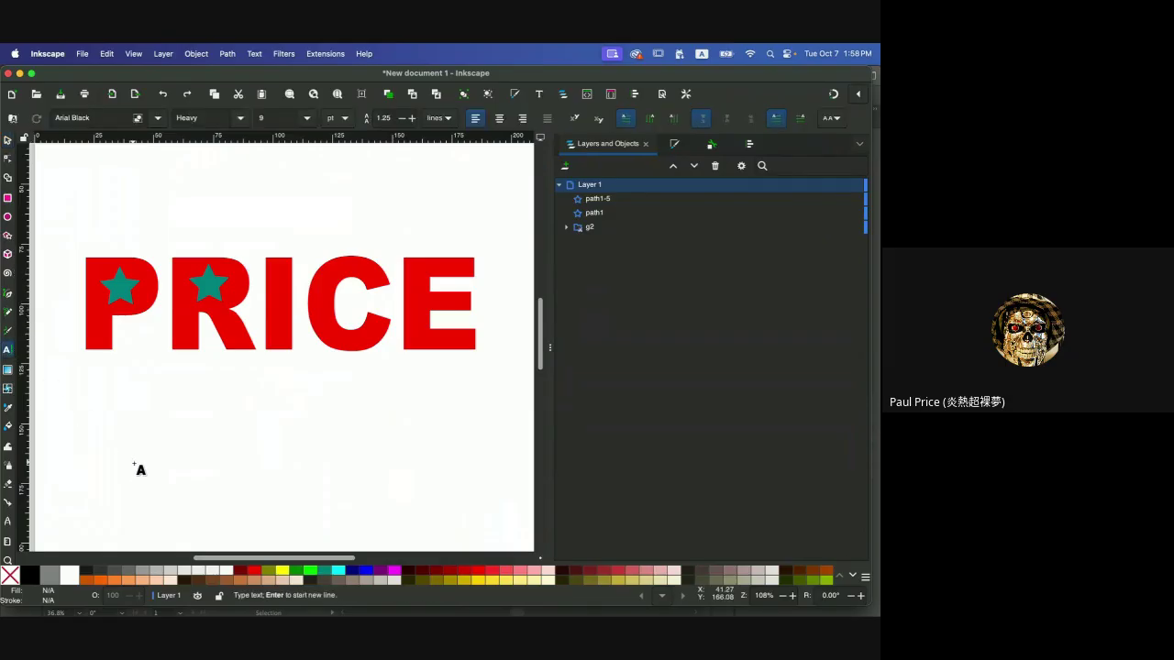
text(ABCD)
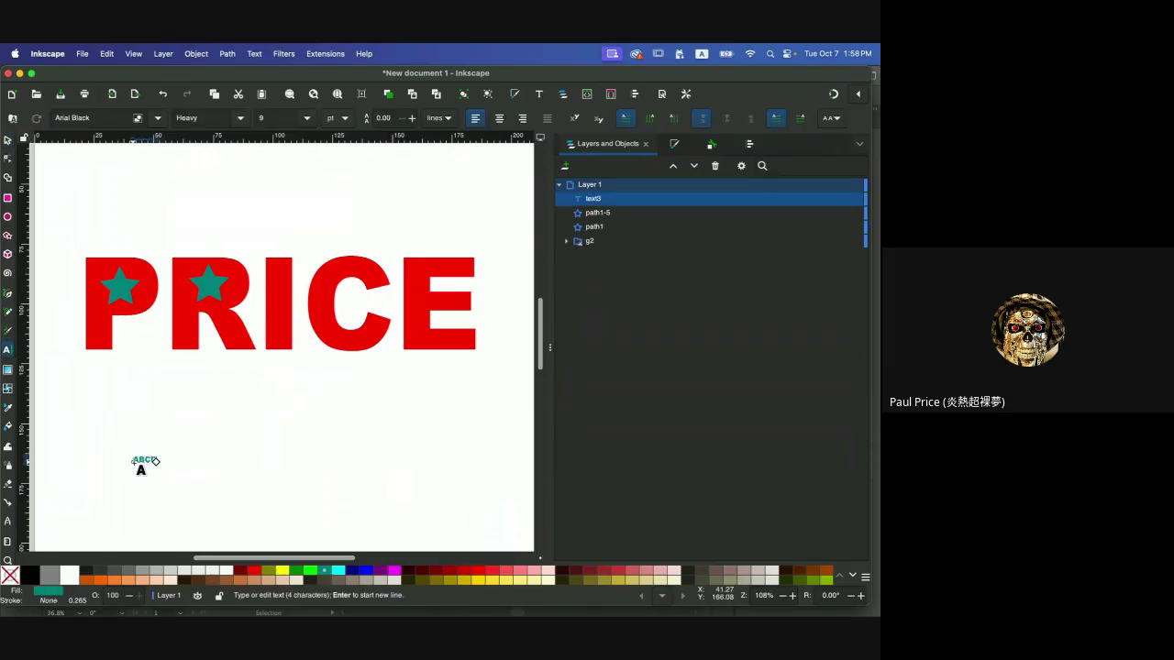
text(E)
key(Escape)
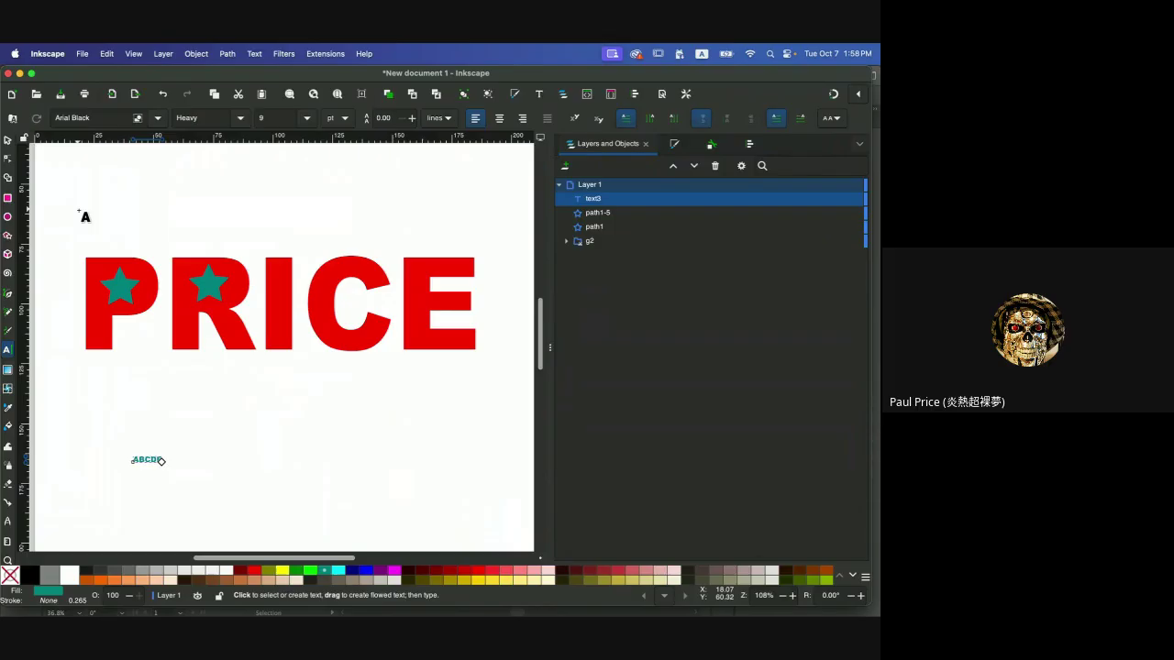
- Enlarge the ABCDE text to about 127 mm wide and 25 mm high, and place it beneath the PRICE lettering
click(8, 139)
drag(167, 451, 439, 347)
click(349, 446)
drag(308, 453, 299, 461)
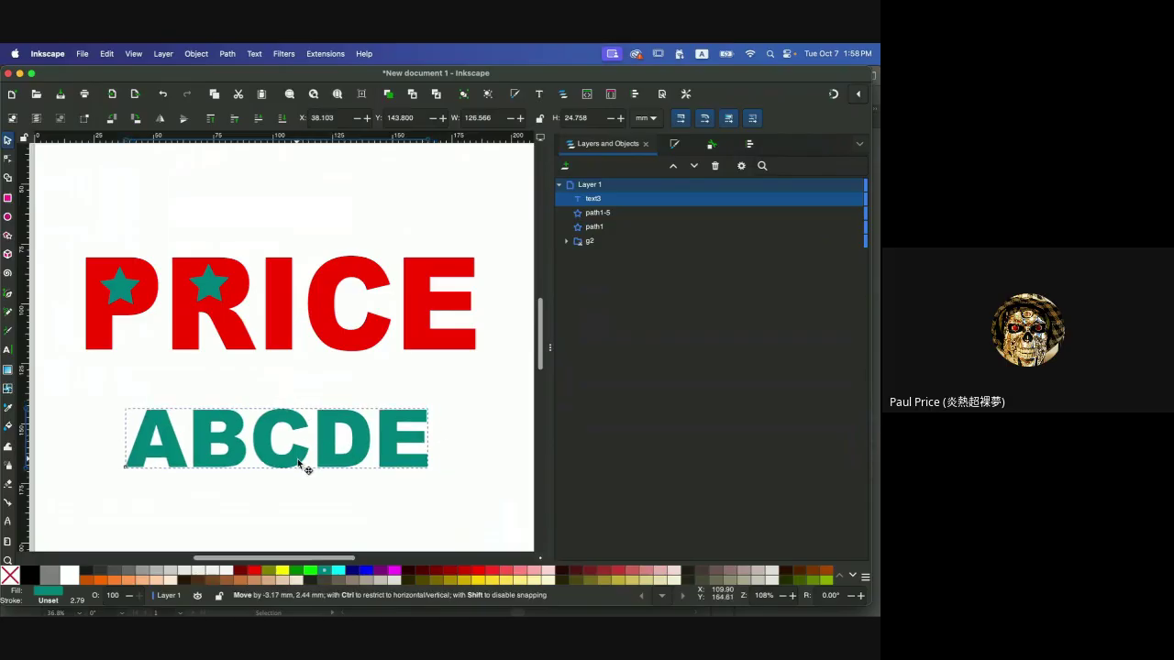
- Examine the commands available for the ABCDE text object, looking for a way to split it into letters
right_click(299, 462)
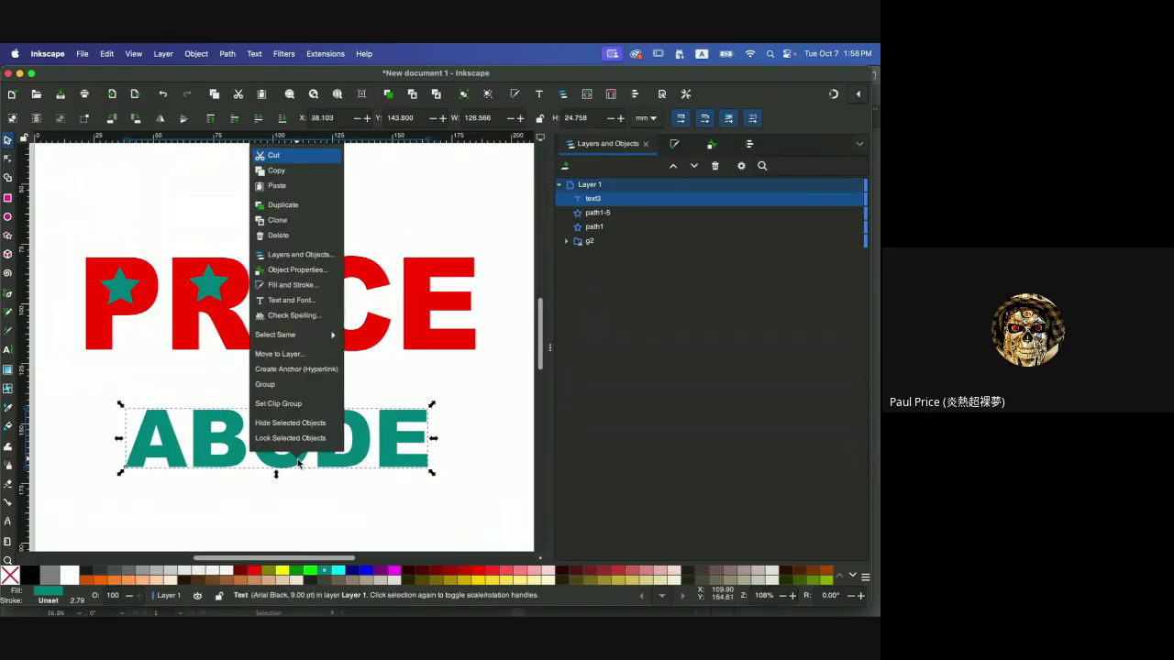
click(228, 441)
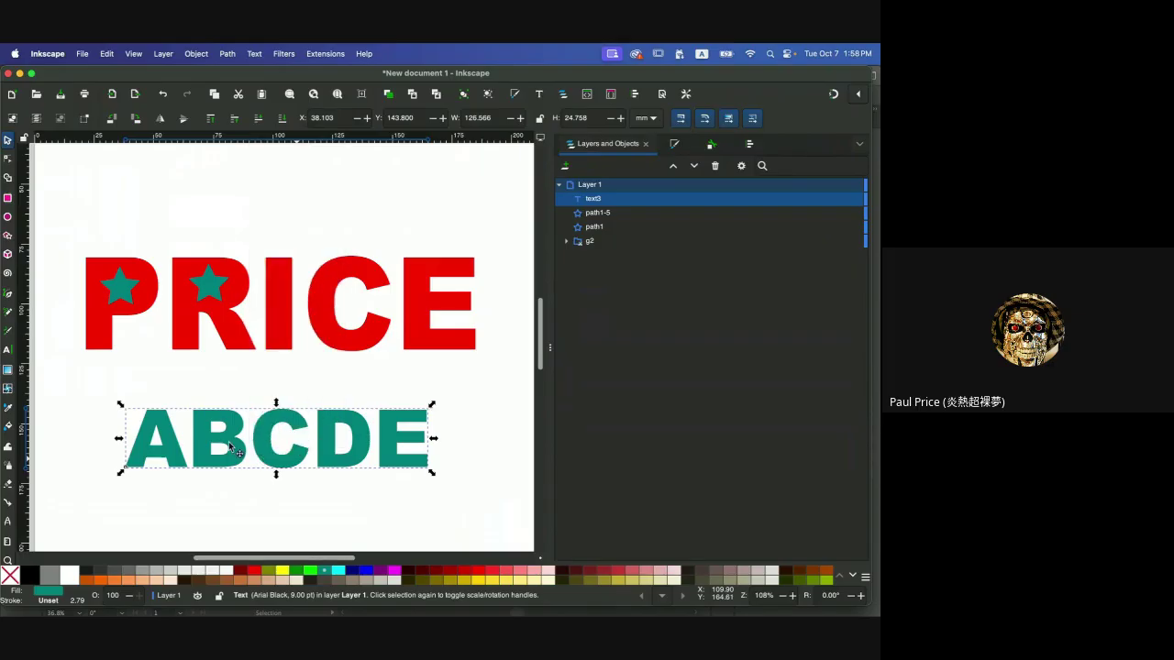
double_click(229, 441)
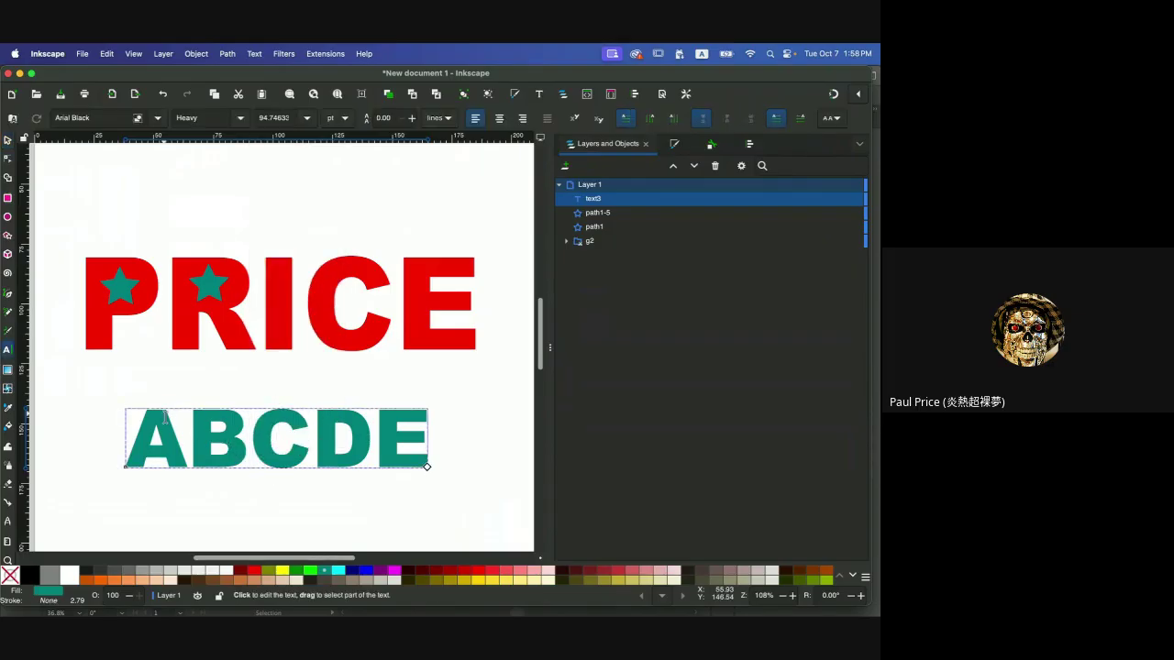
click(8, 140)
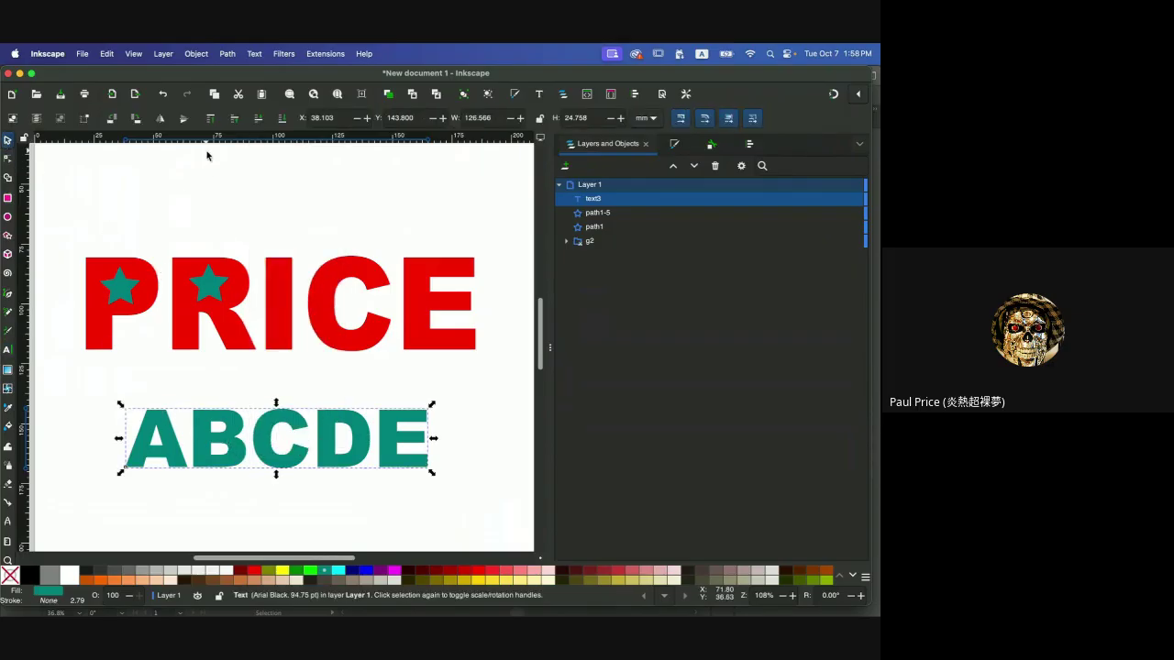
click(197, 53)
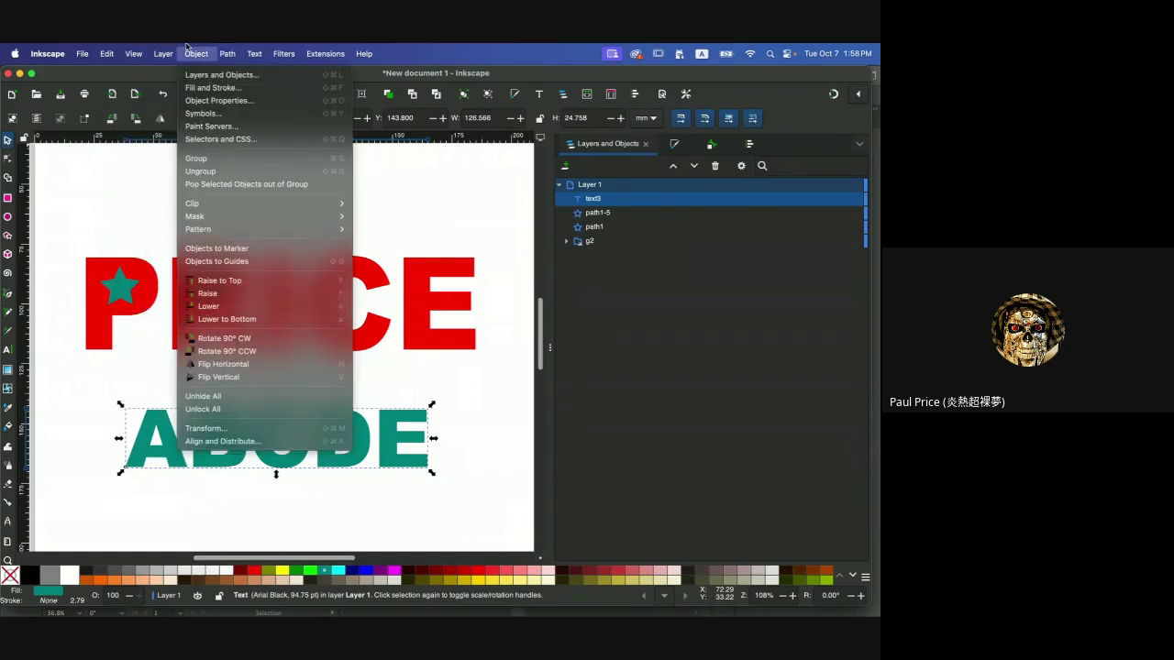
mouse_move(222, 220)
click(475, 378)
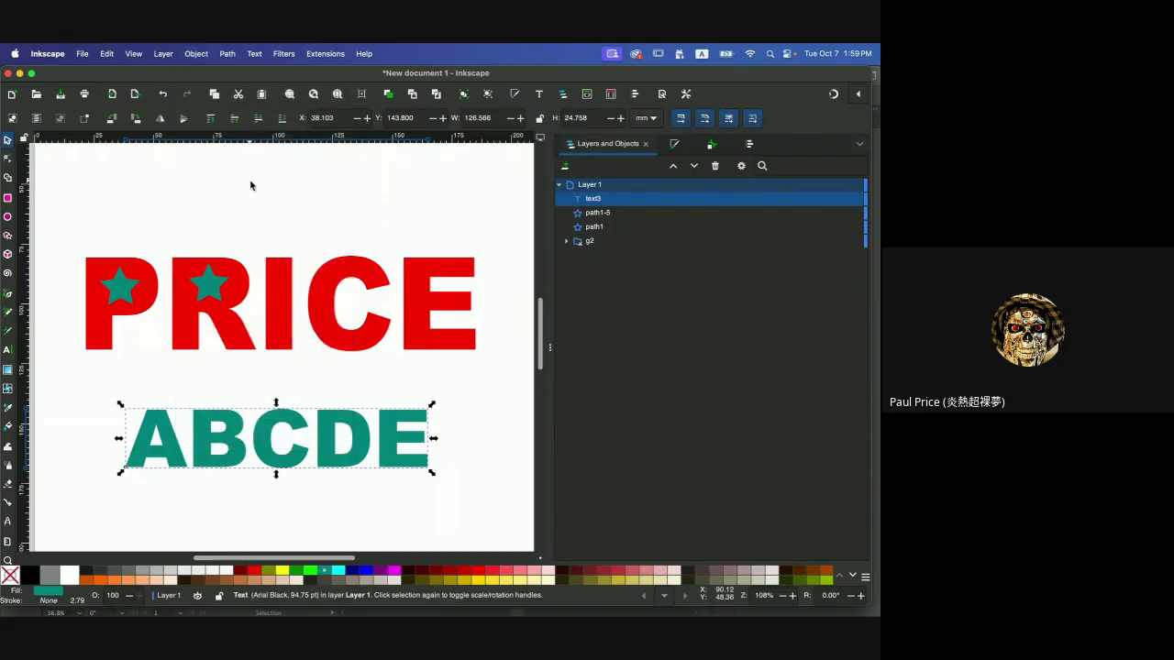
- Minimize Inkscape, move the Illustrator window aside, and switch to the 2024 NTUT Vector Graphic Google Classroom page in Chrome
click(20, 74)
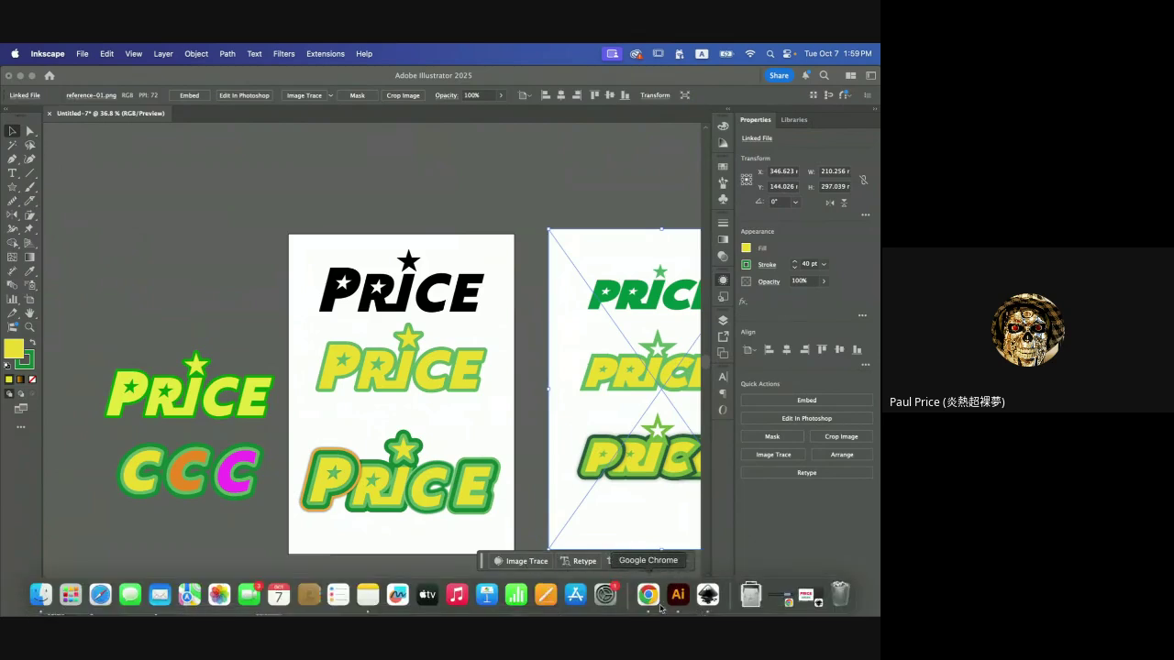
click(209, 266)
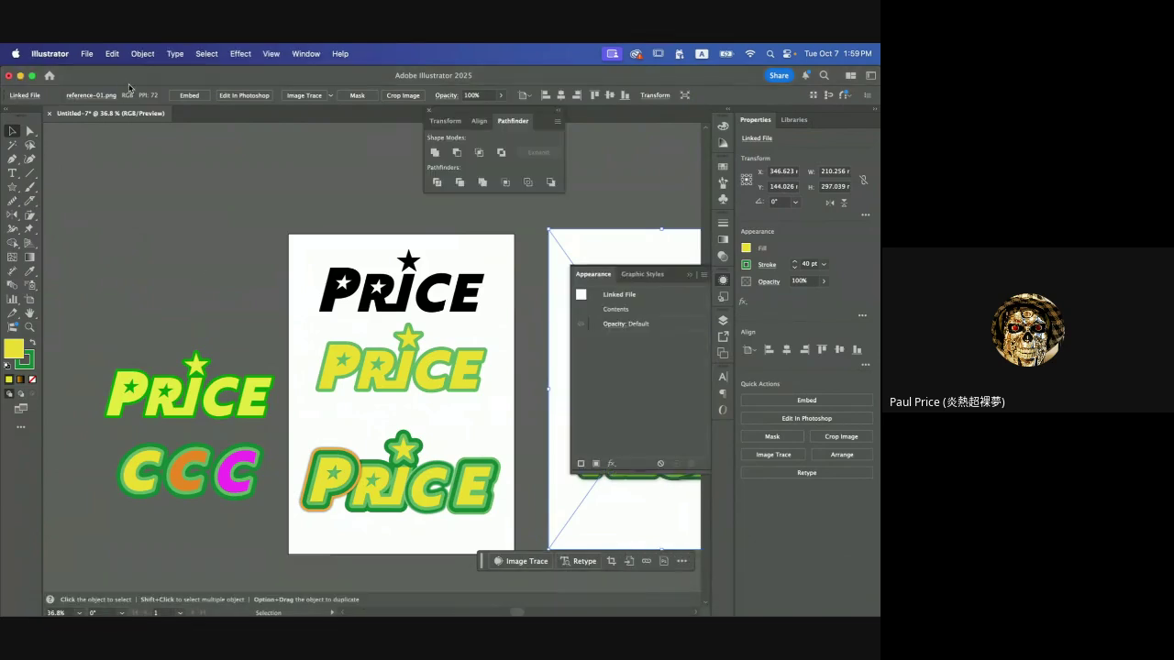
drag(126, 75, 210, 204)
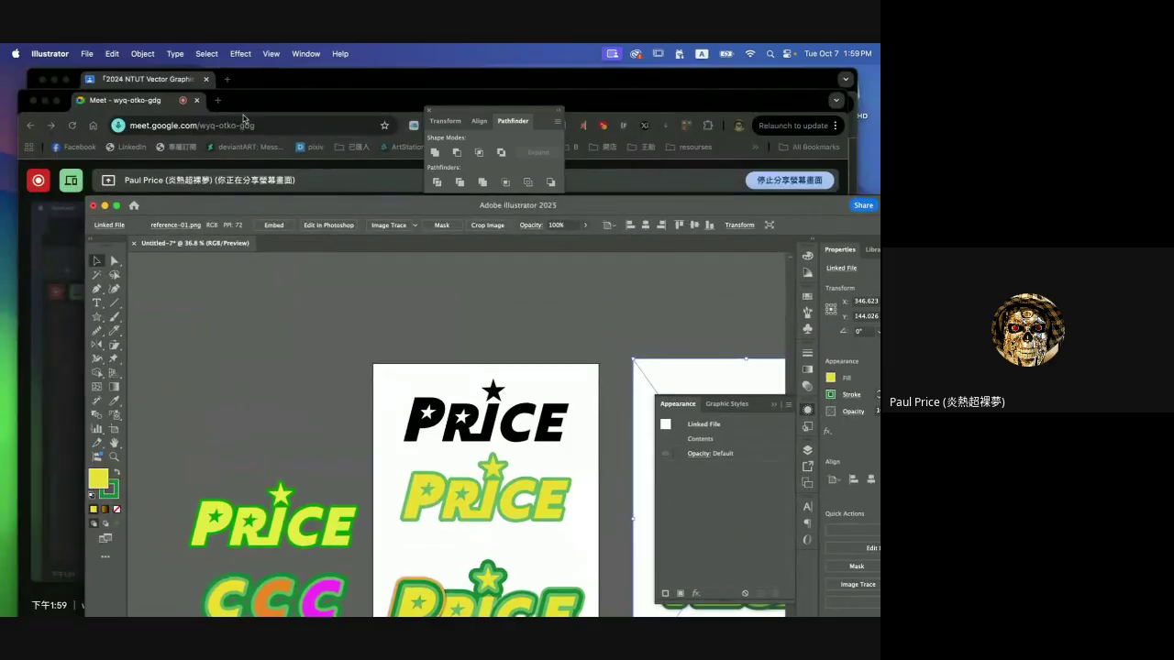
click(273, 104)
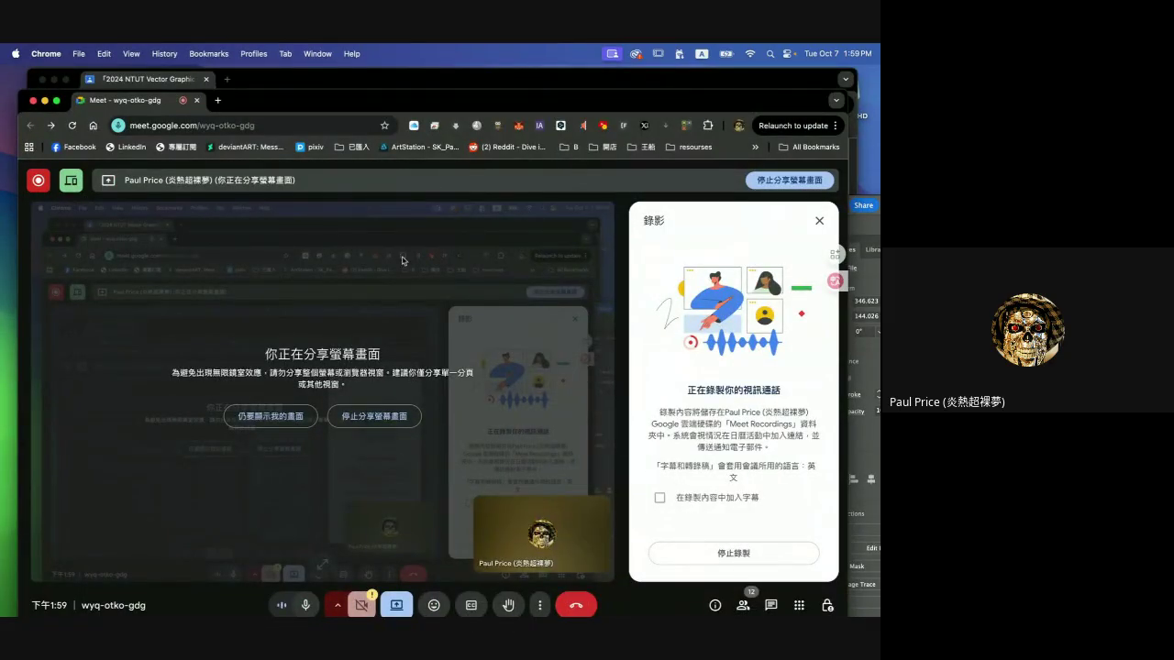
click(287, 85)
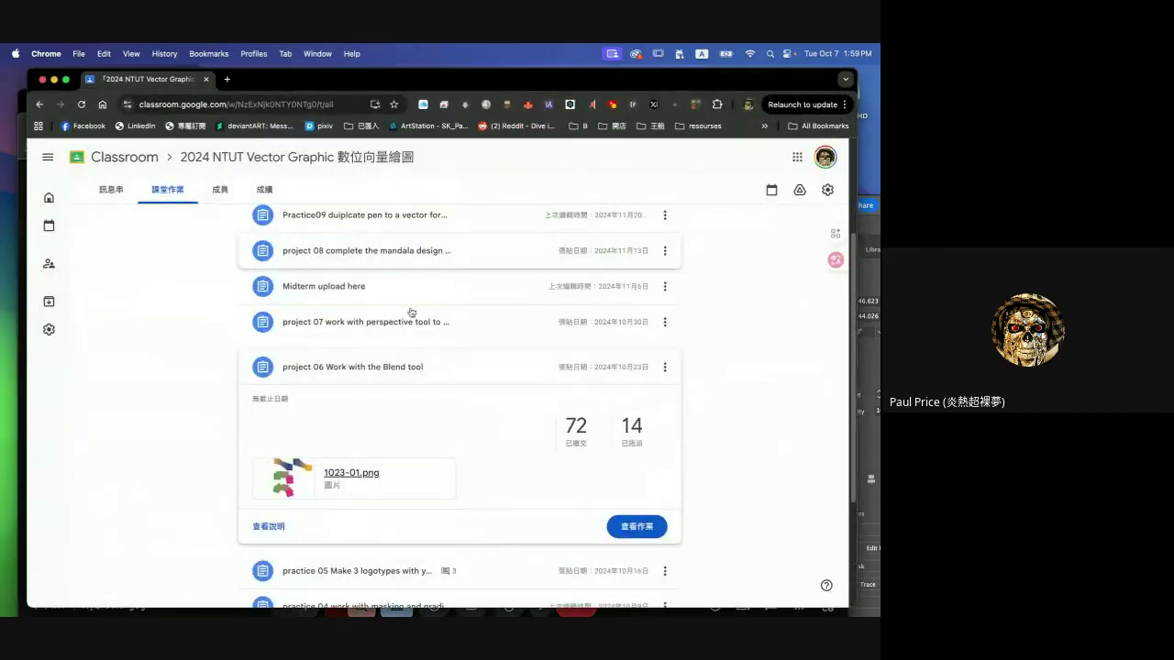
- Open the 114 NTUT Vector Graphic class and view the student submissions for practice 05 on making three logotypes
mouse_move(516, 596)
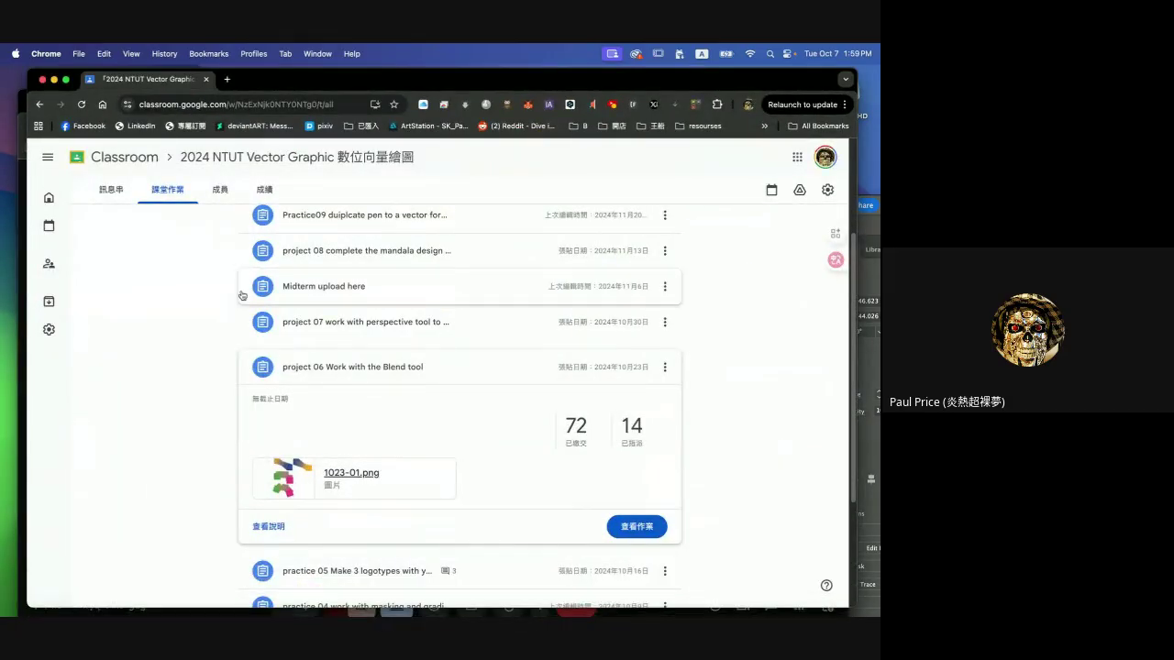
click(147, 157)
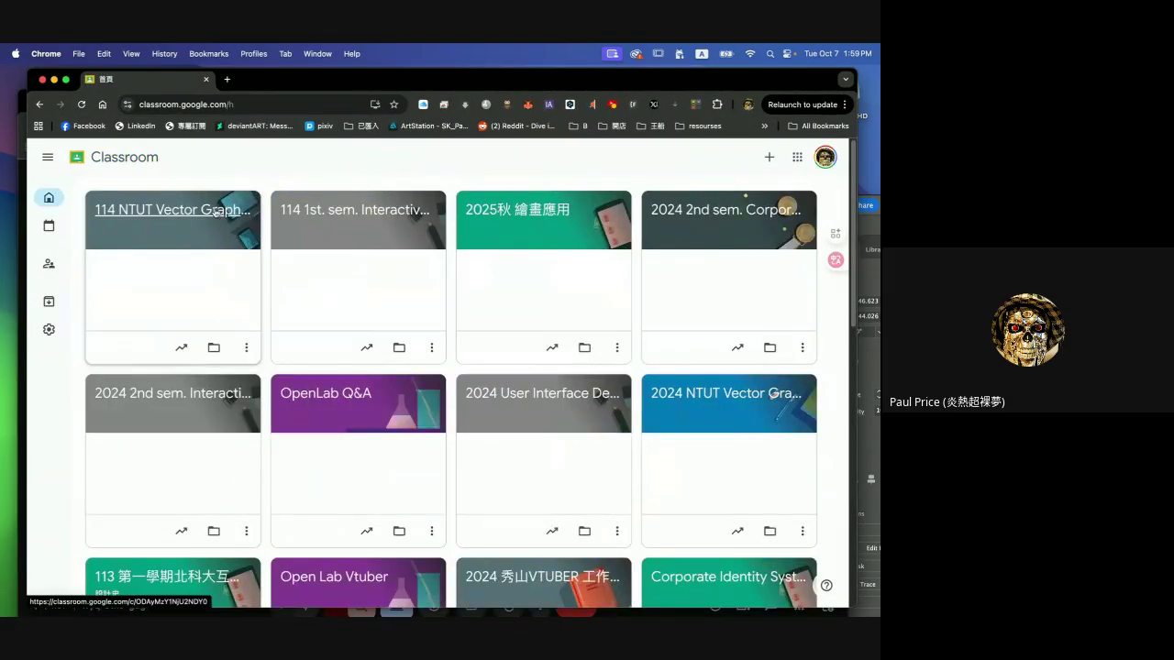
click(216, 211)
click(167, 188)
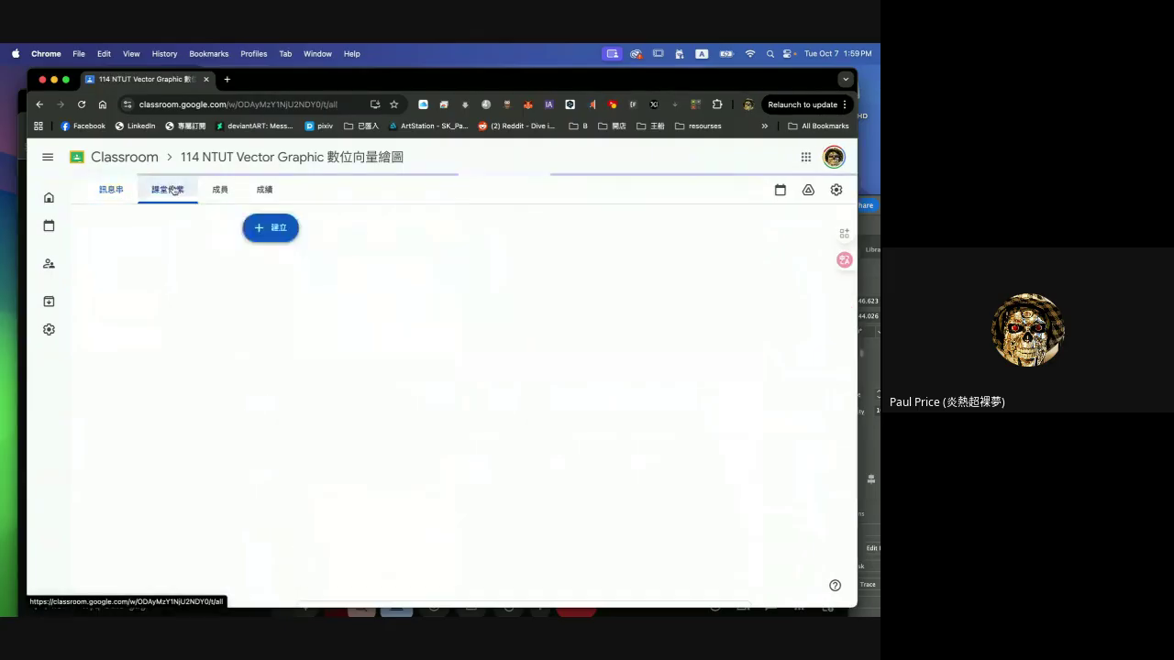
click(341, 268)
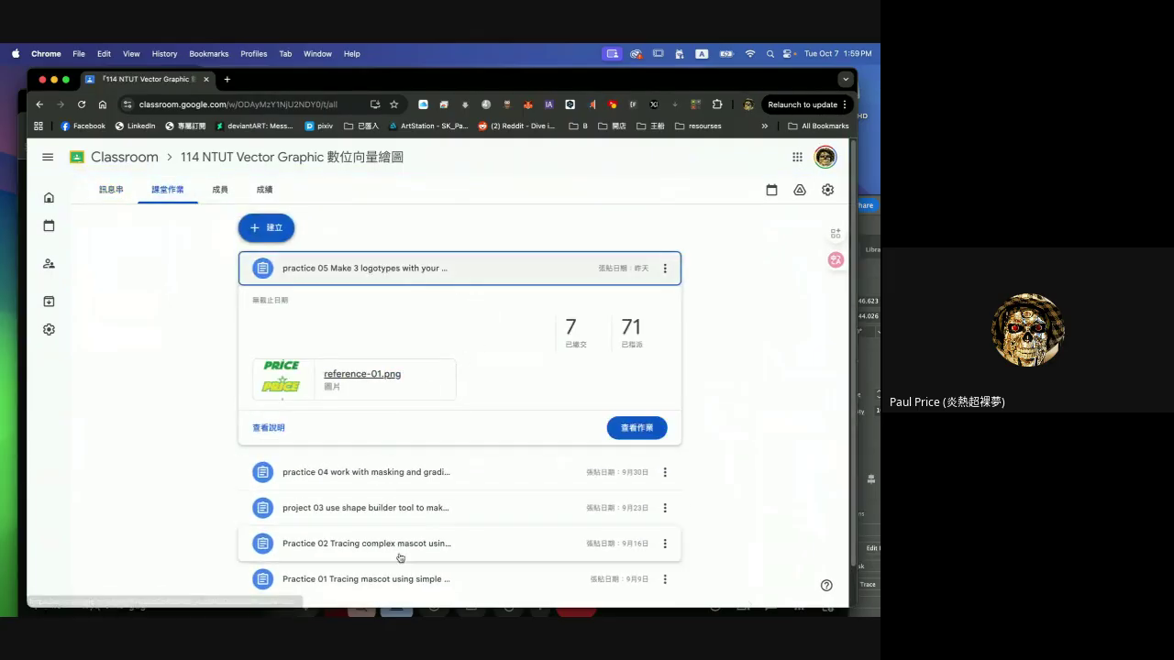
mouse_move(458, 600)
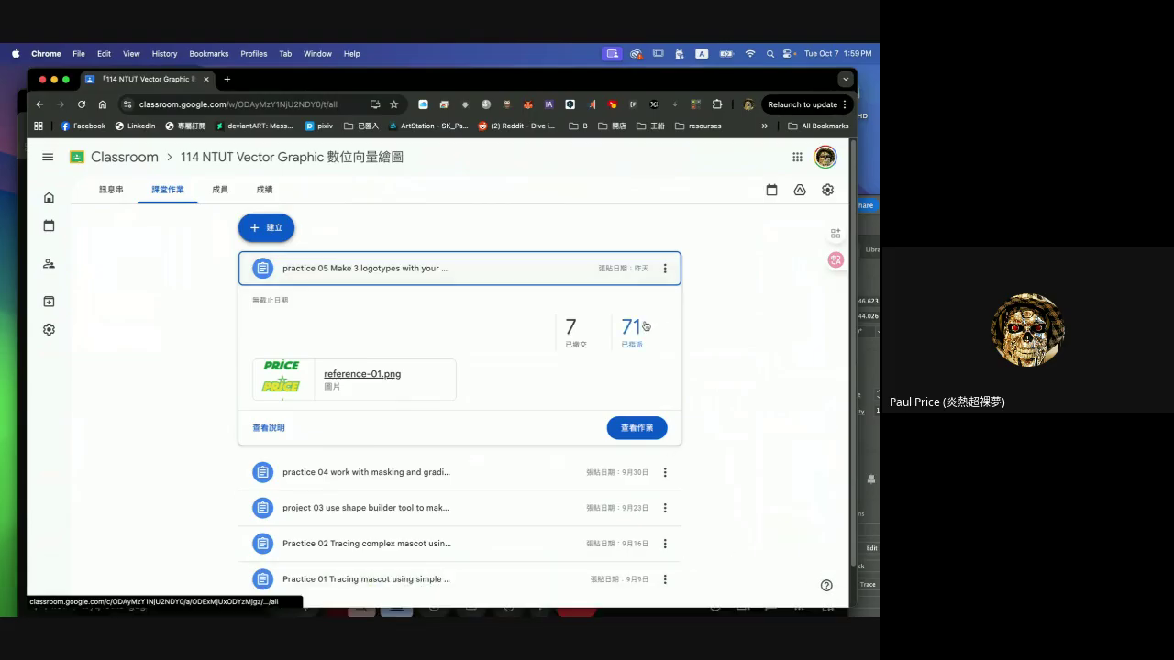
click(570, 327)
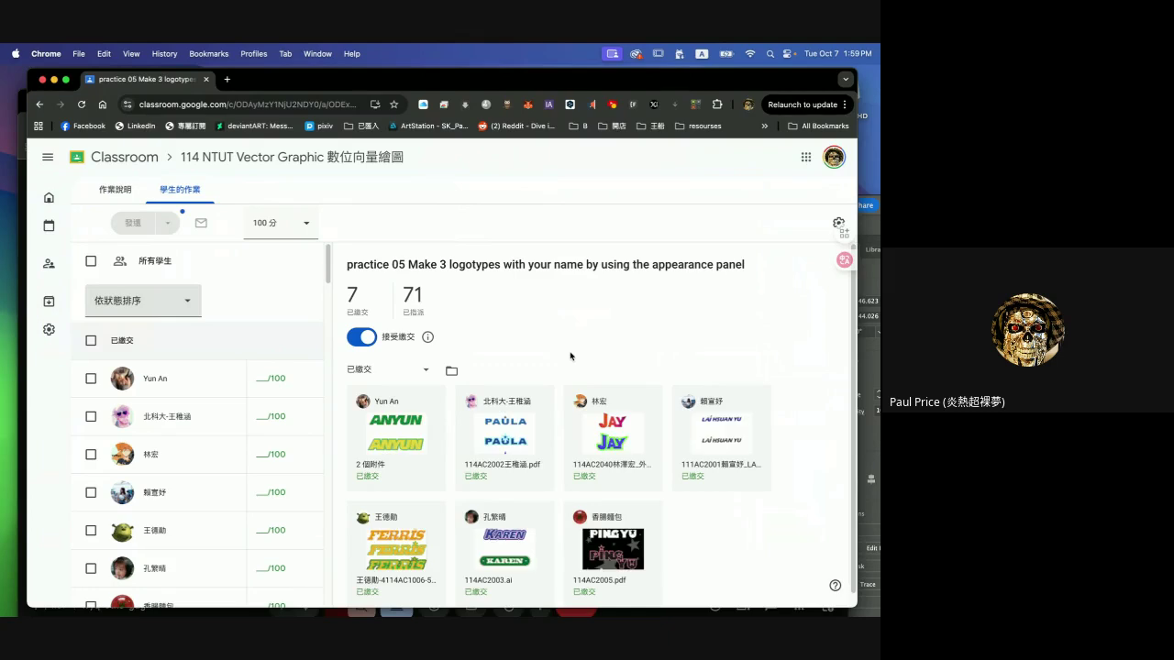
scroll(665, 536, down, 1)
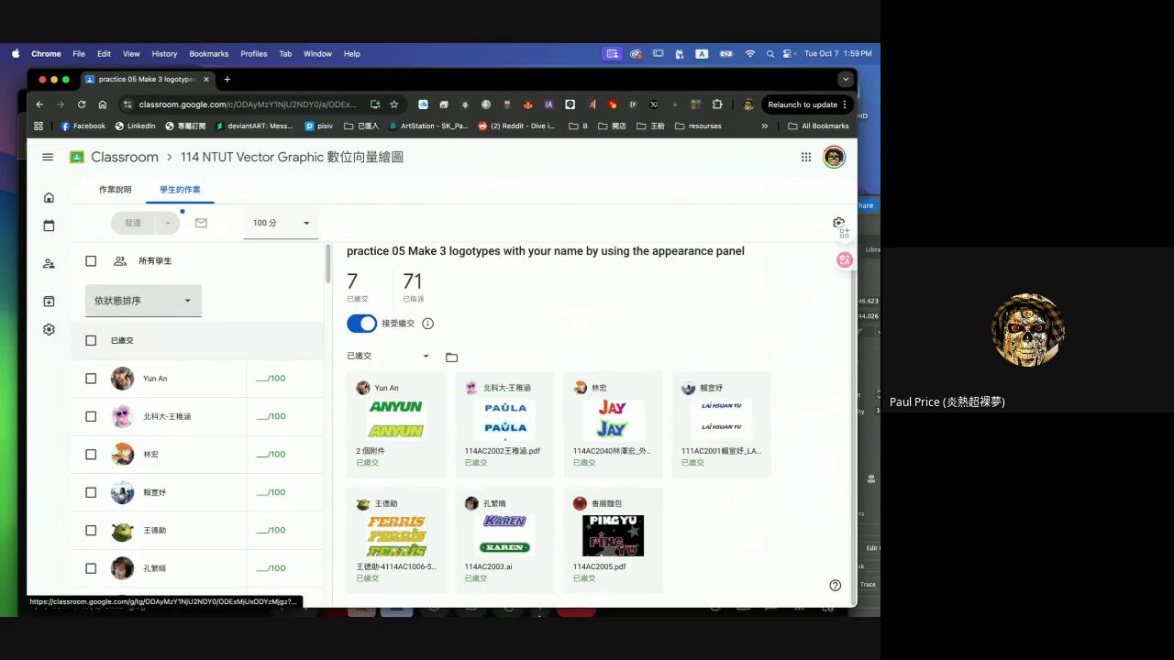
- Switch to Illustrator and move its window so the whole workspace with the PRICE artwork fits on the screen
mouse_move(545, 605)
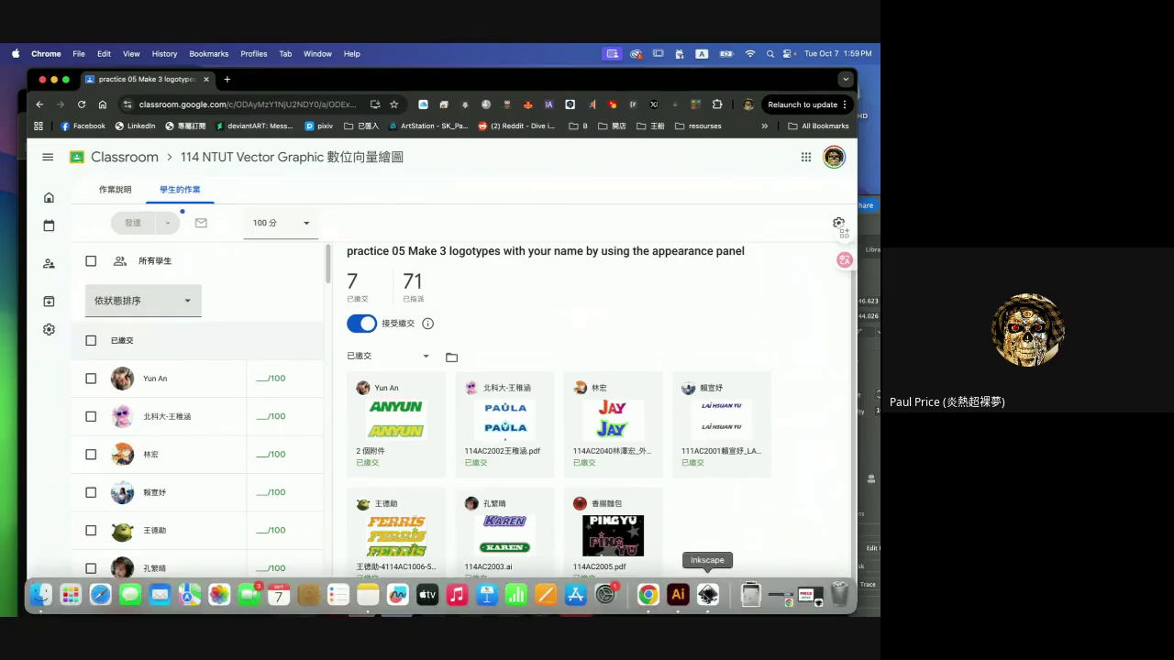
click(678, 595)
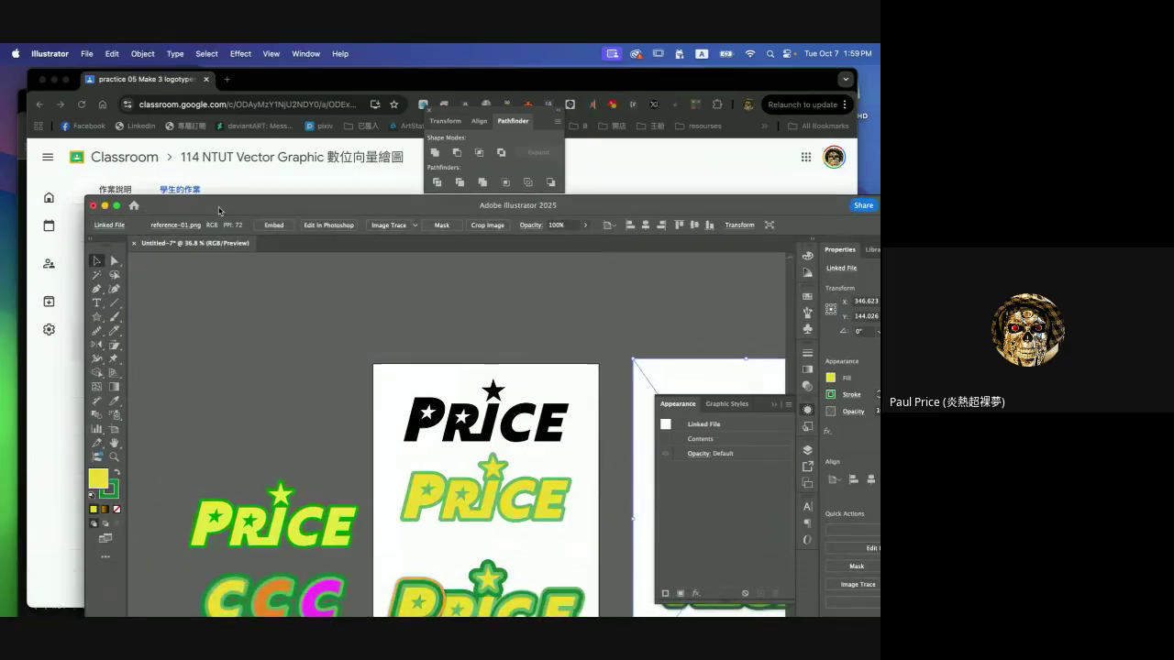
drag(220, 209, 136, 81)
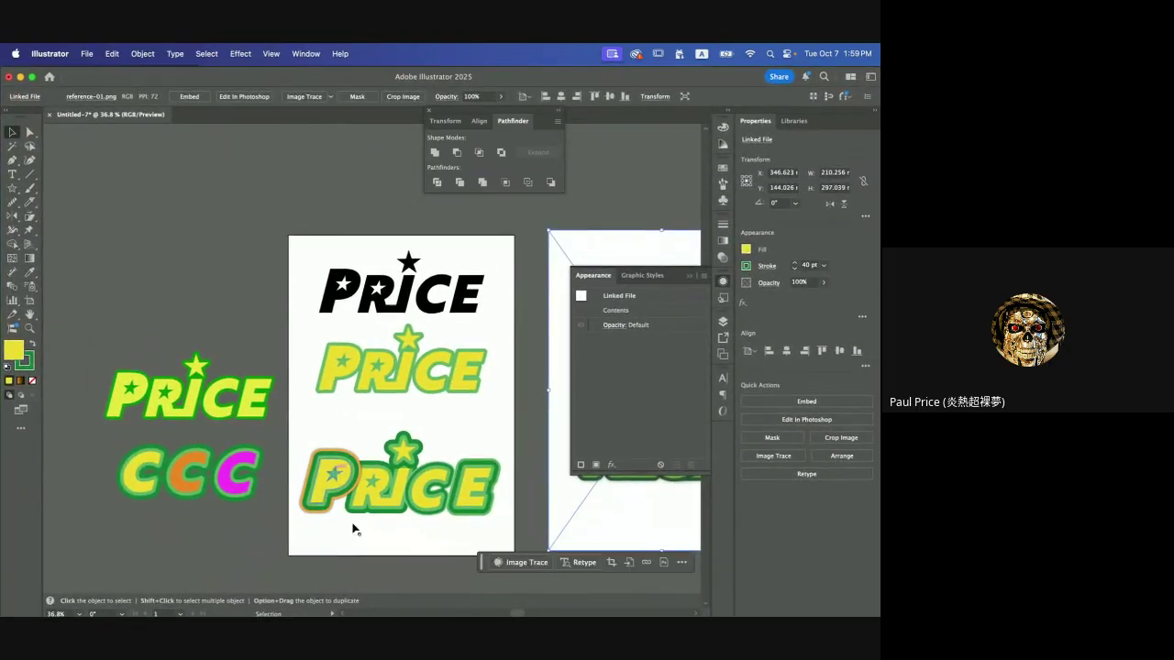
- Switch to Inkscape, enlarge the canvas area around the ABCDE text by narrowing the docked dialogs, and show its fill settings
mouse_move(453, 607)
click(706, 598)
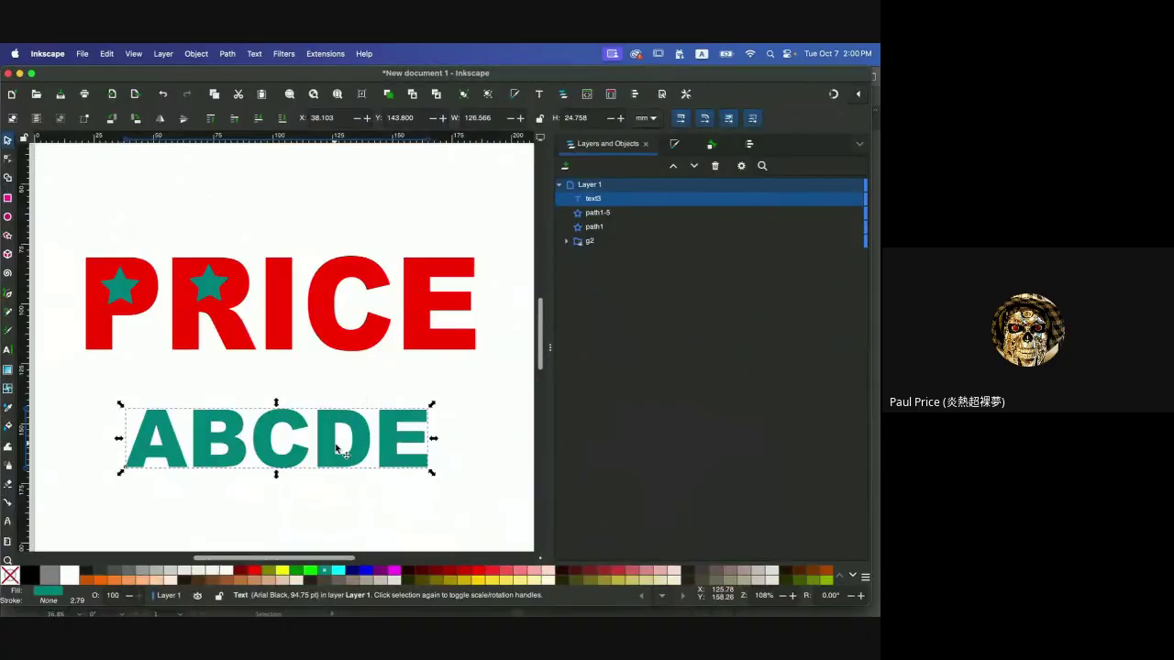
scroll(345, 422, down, 2)
scroll(337, 449, left, 3)
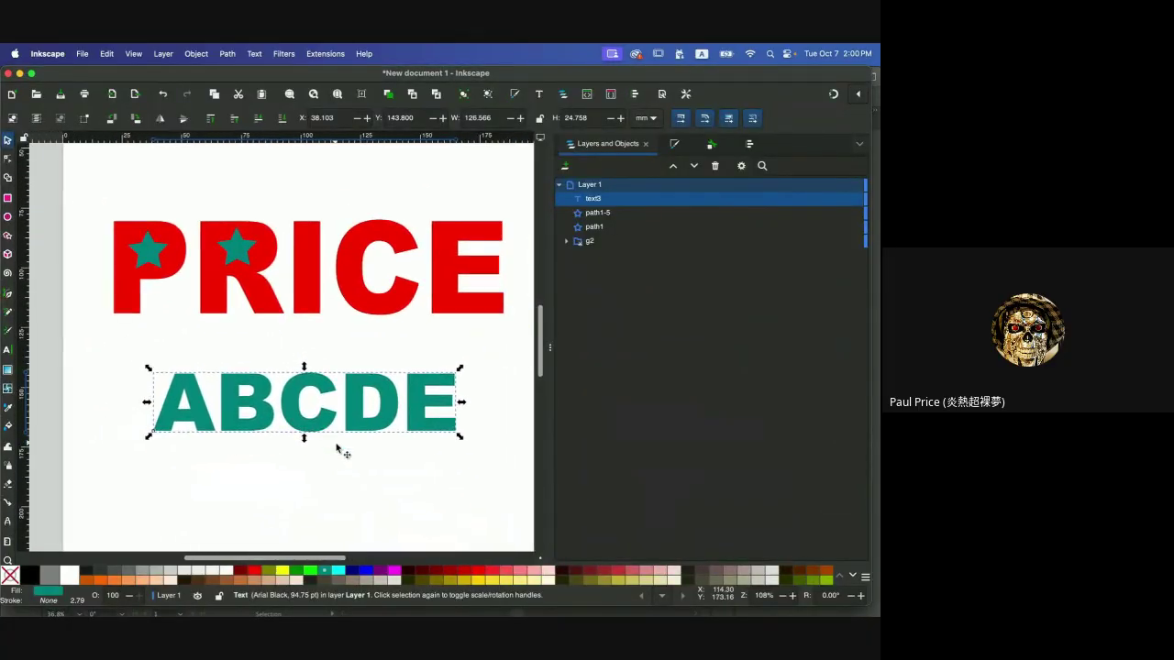
scroll(337, 448, up, 1)
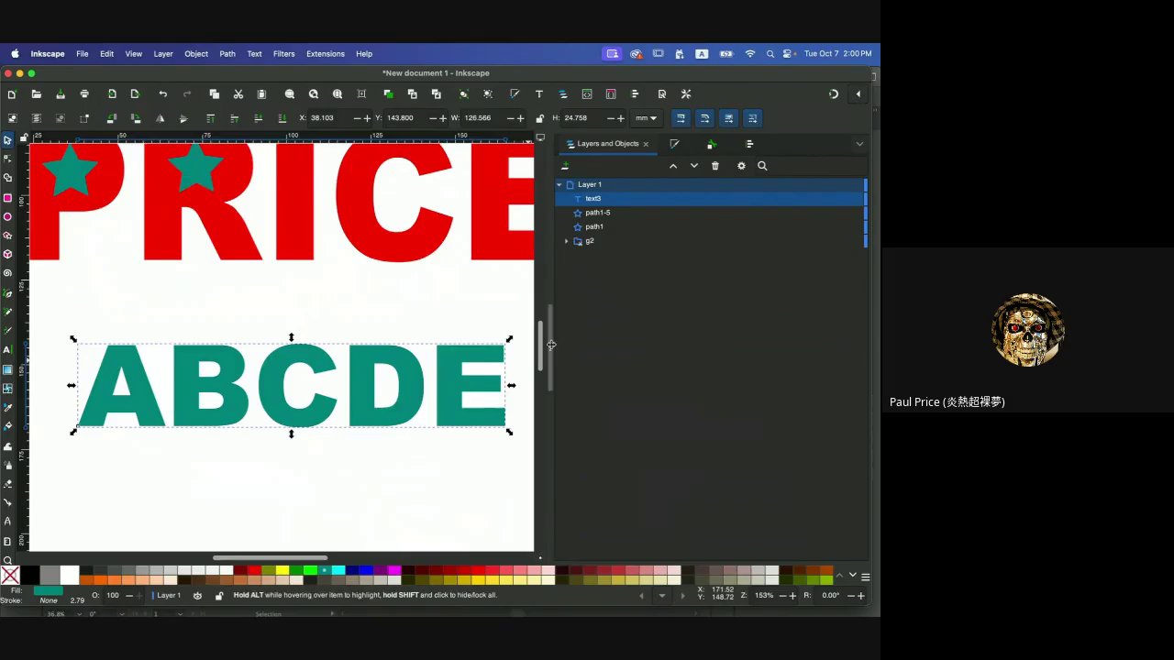
drag(550, 347, 676, 344)
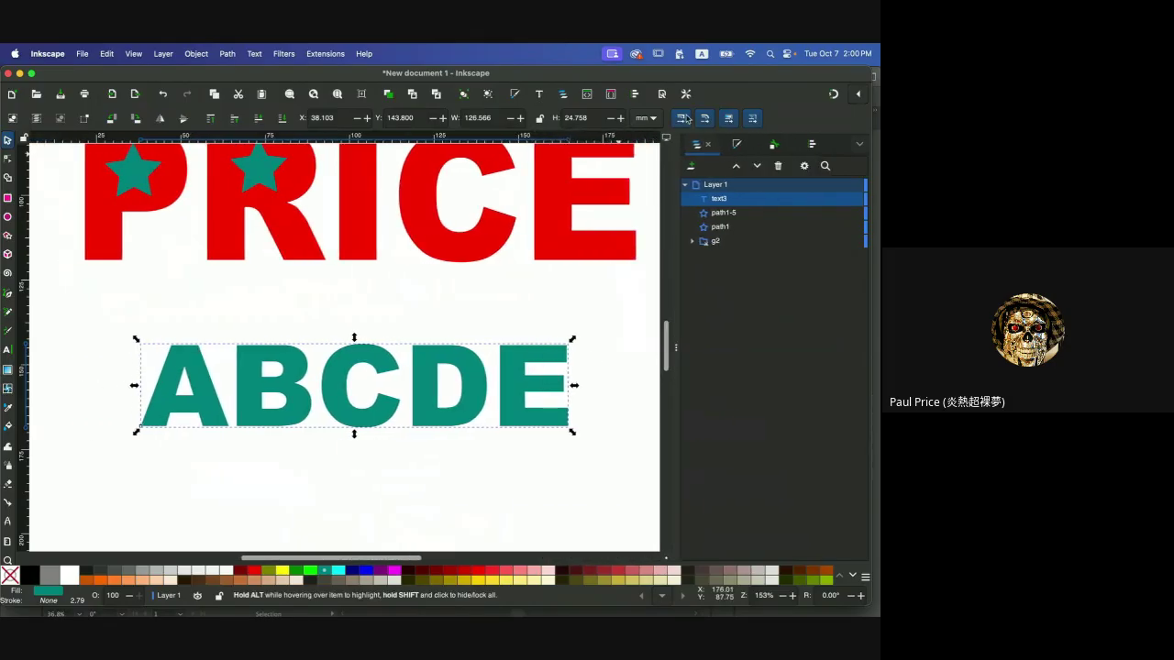
click(737, 145)
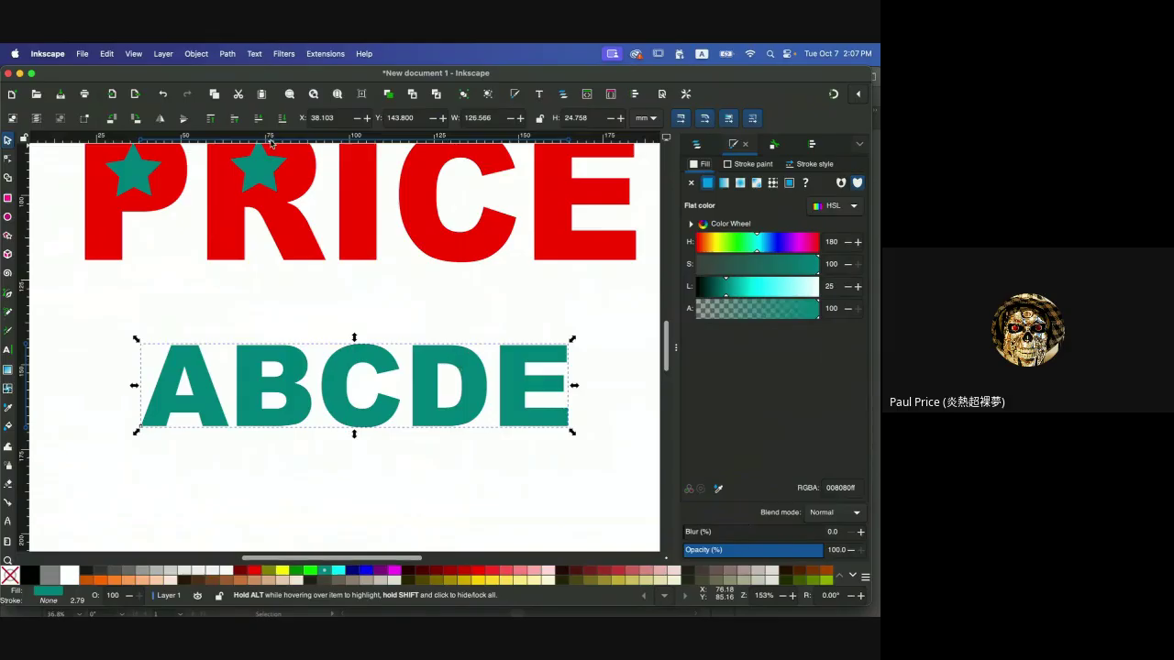
- Try to ungroup the ABCDE text object, and show the Layers and Objects list
click(107, 53)
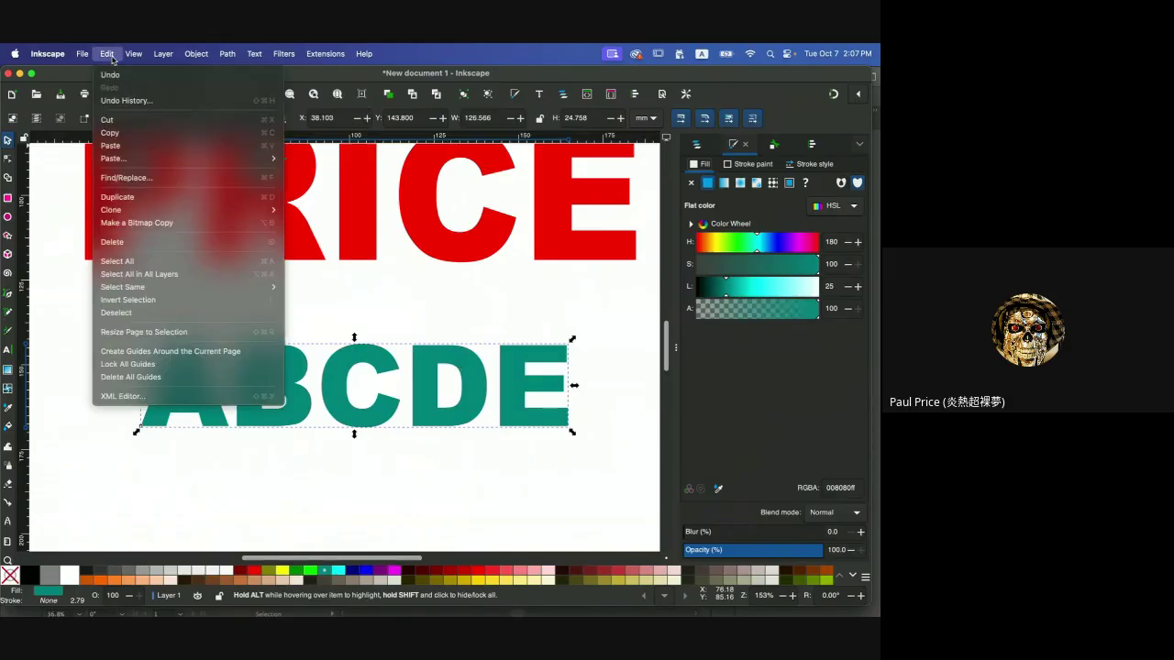
mouse_move(226, 53)
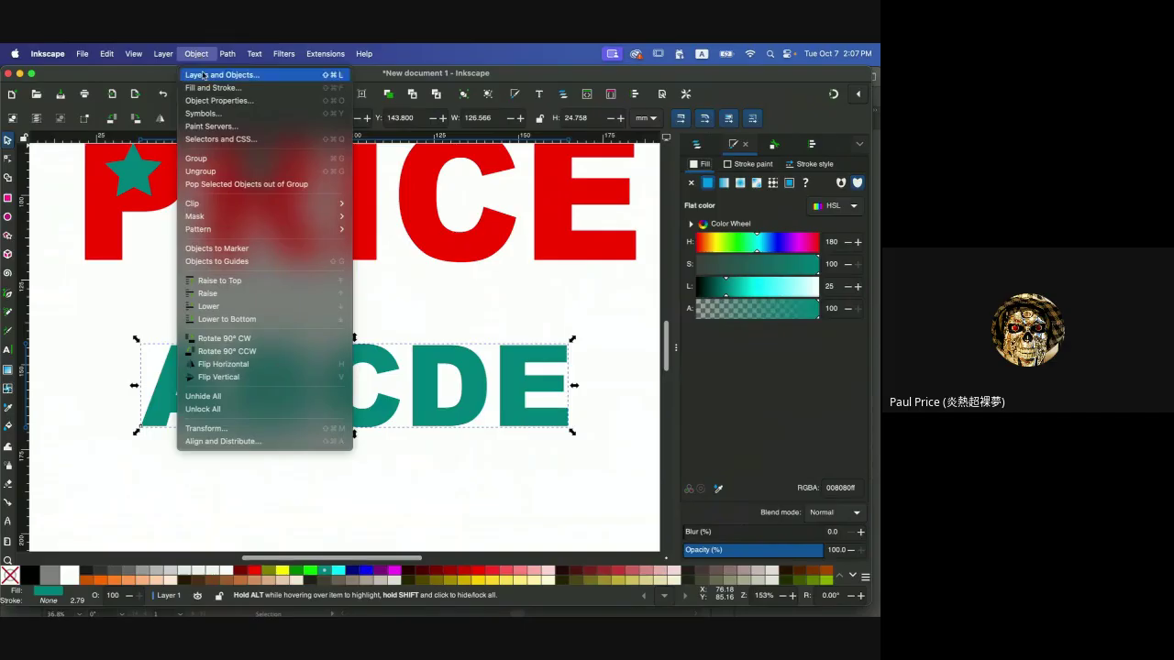
click(201, 171)
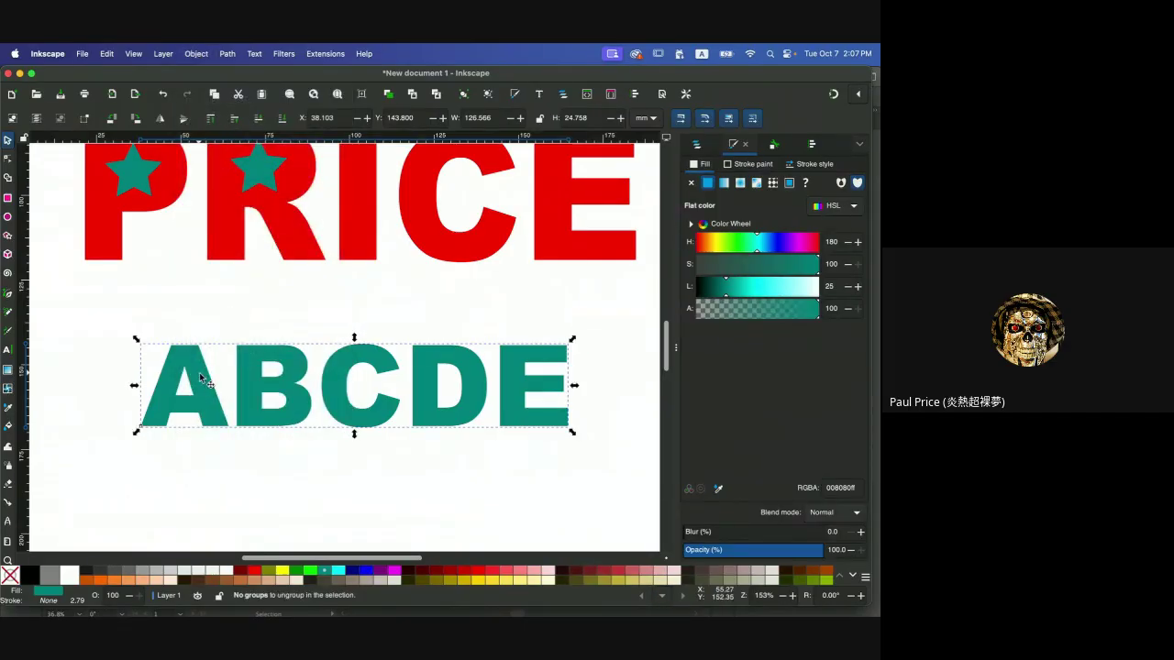
click(200, 54)
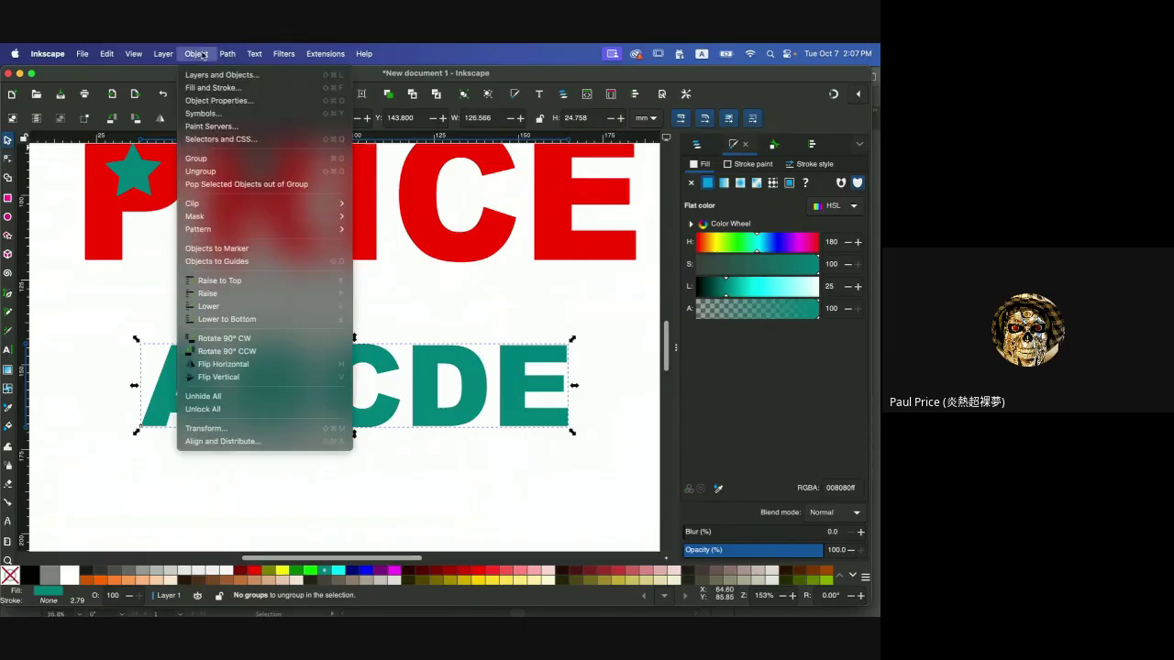
mouse_move(226, 56)
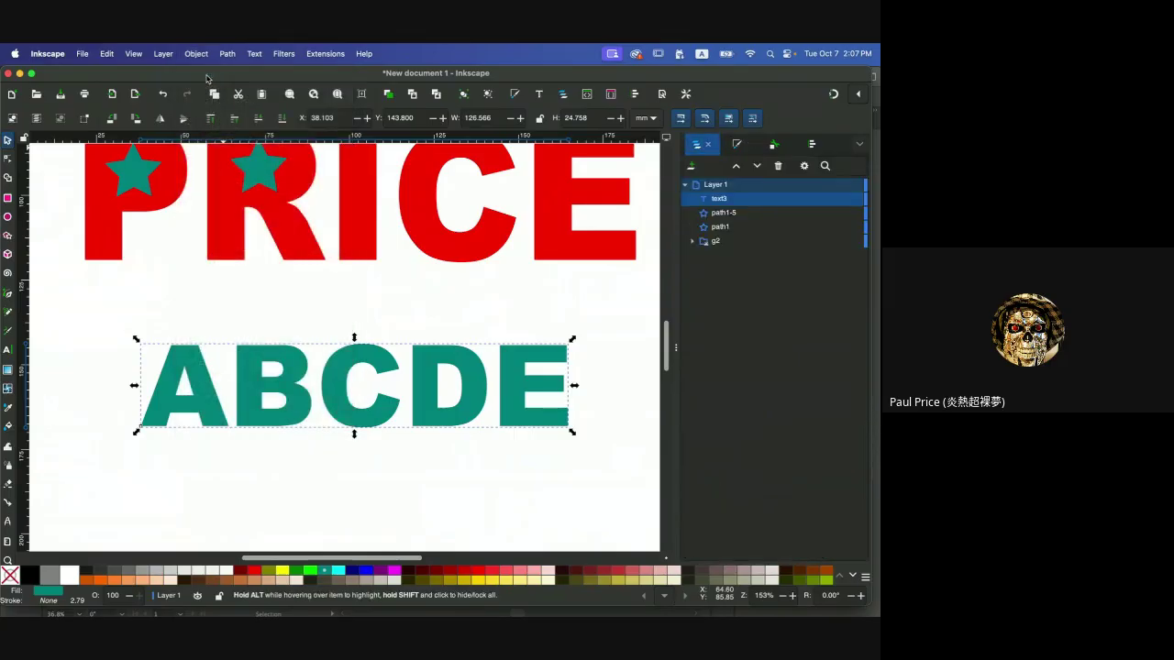
- Convert the ABCDE text object to a path
click(199, 54)
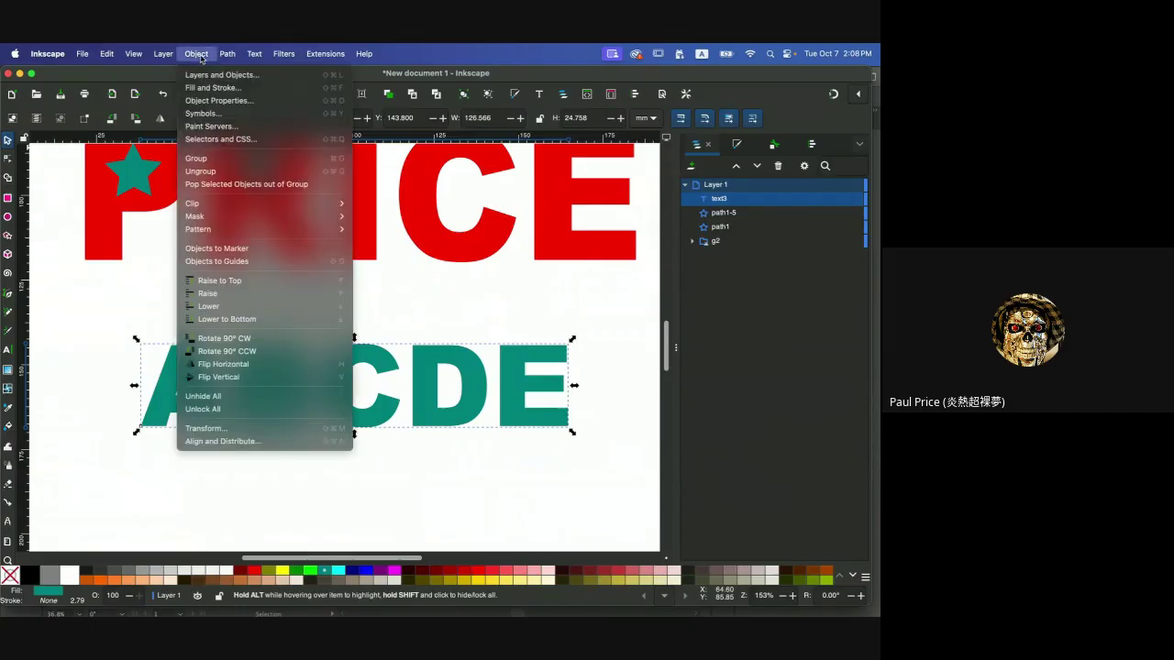
mouse_move(226, 54)
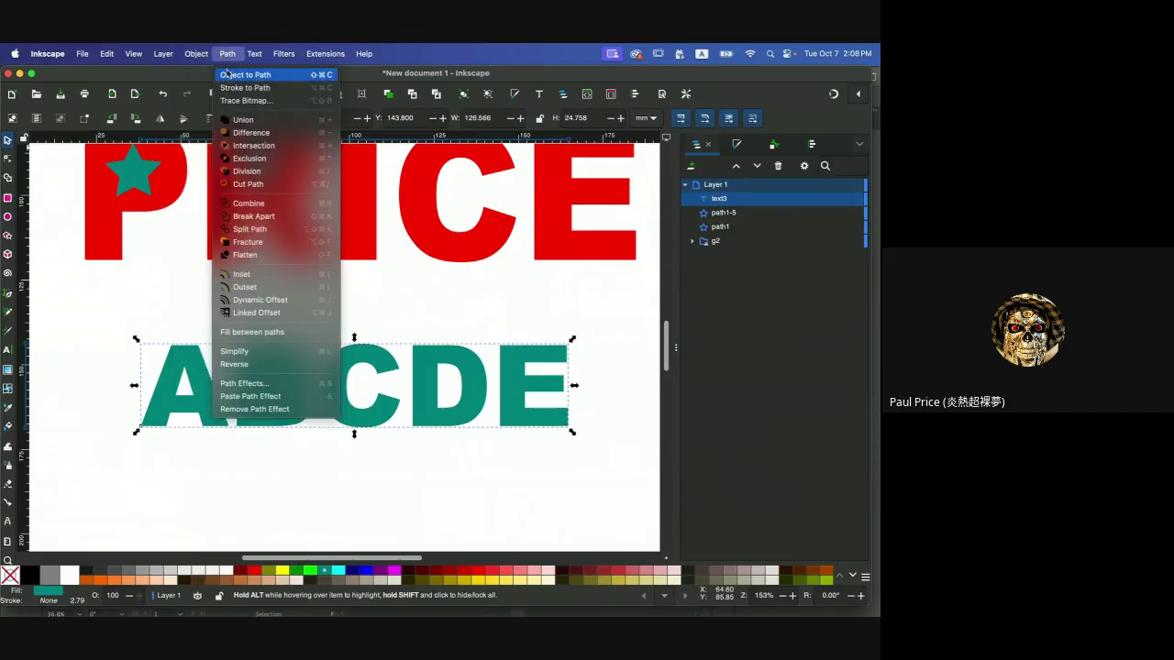
click(227, 74)
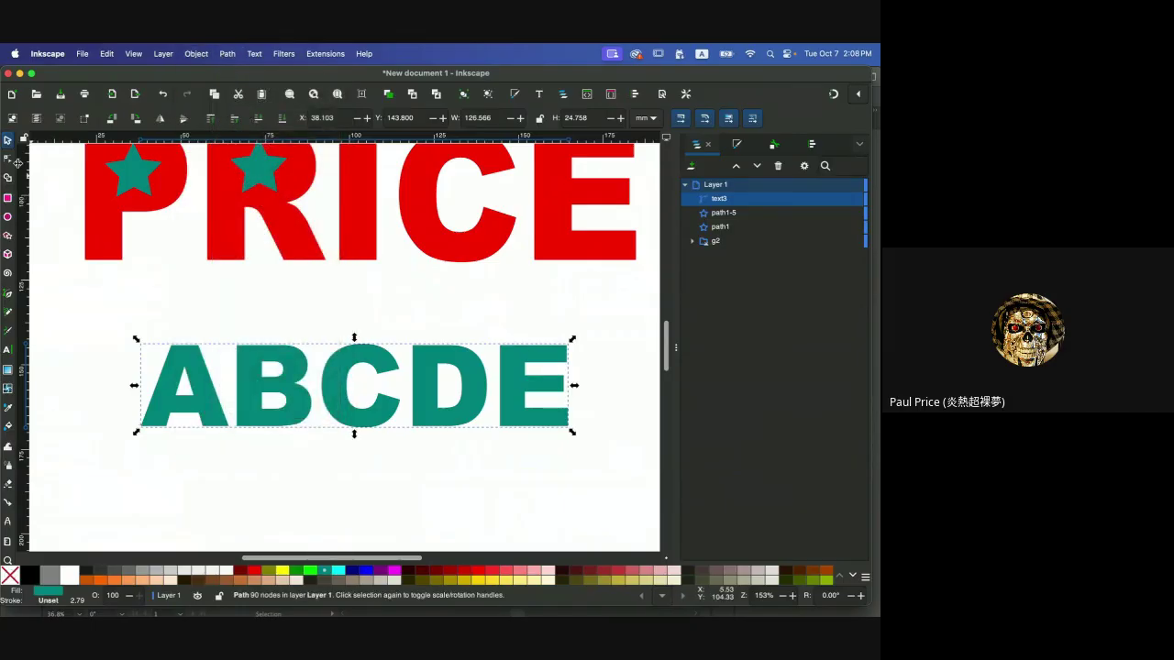
- Select nodes on the letter A of the ABCDE path and examine the commands available for it
click(8, 159)
click(177, 305)
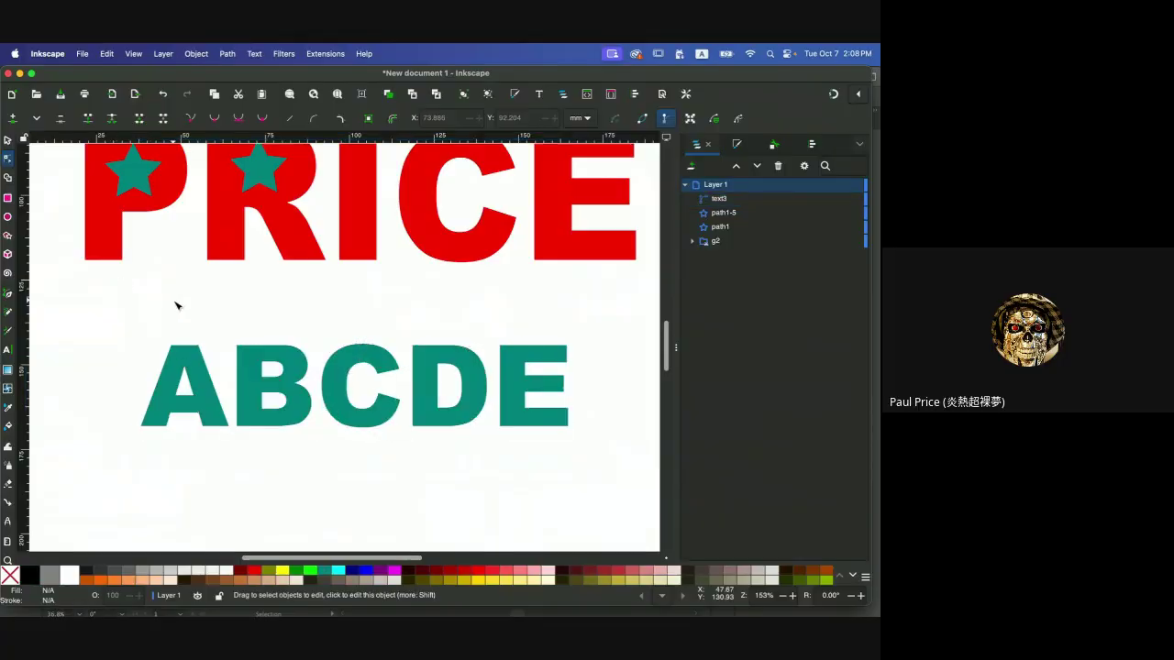
click(198, 387)
click(195, 390)
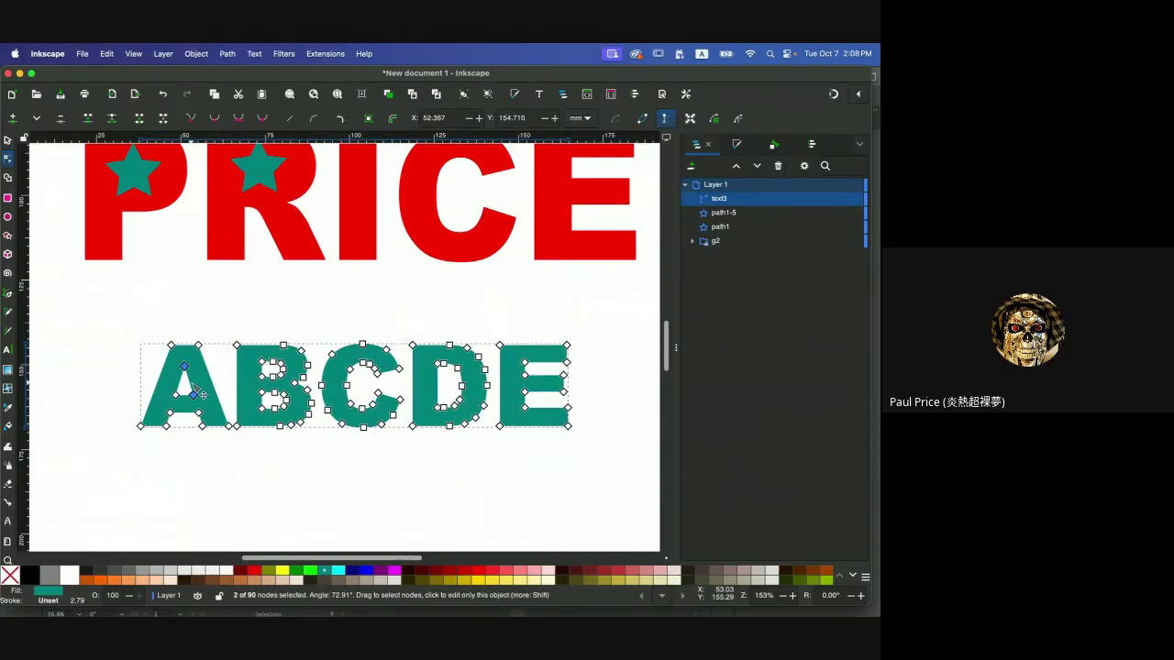
key(Tab)
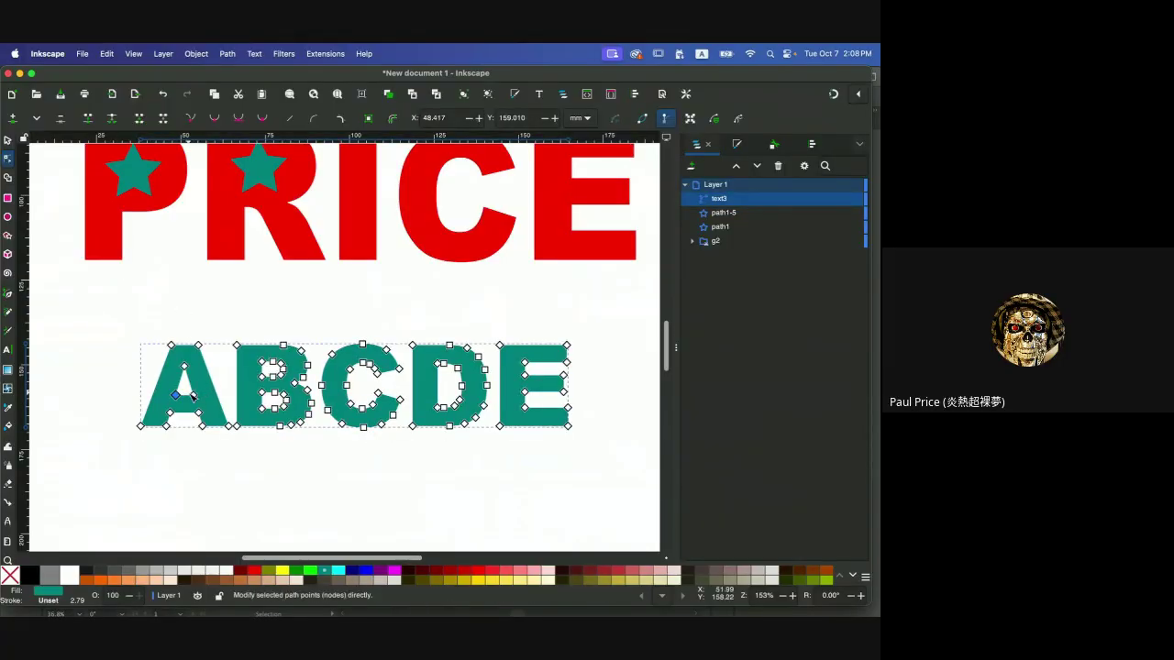
click(194, 388)
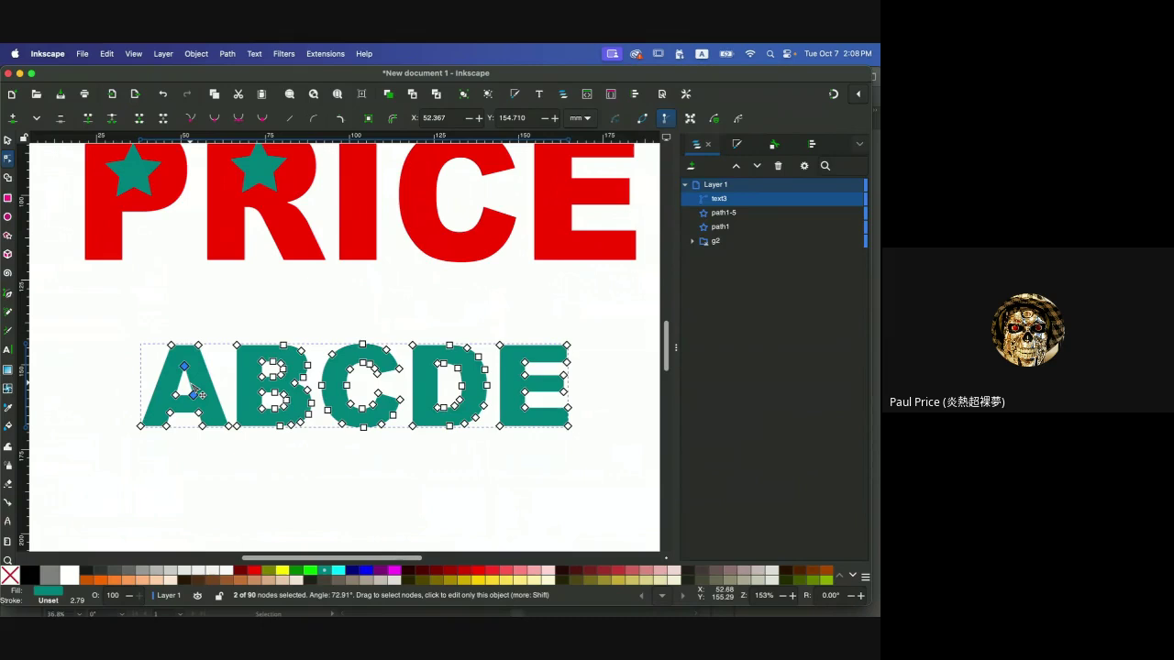
right_click(194, 389)
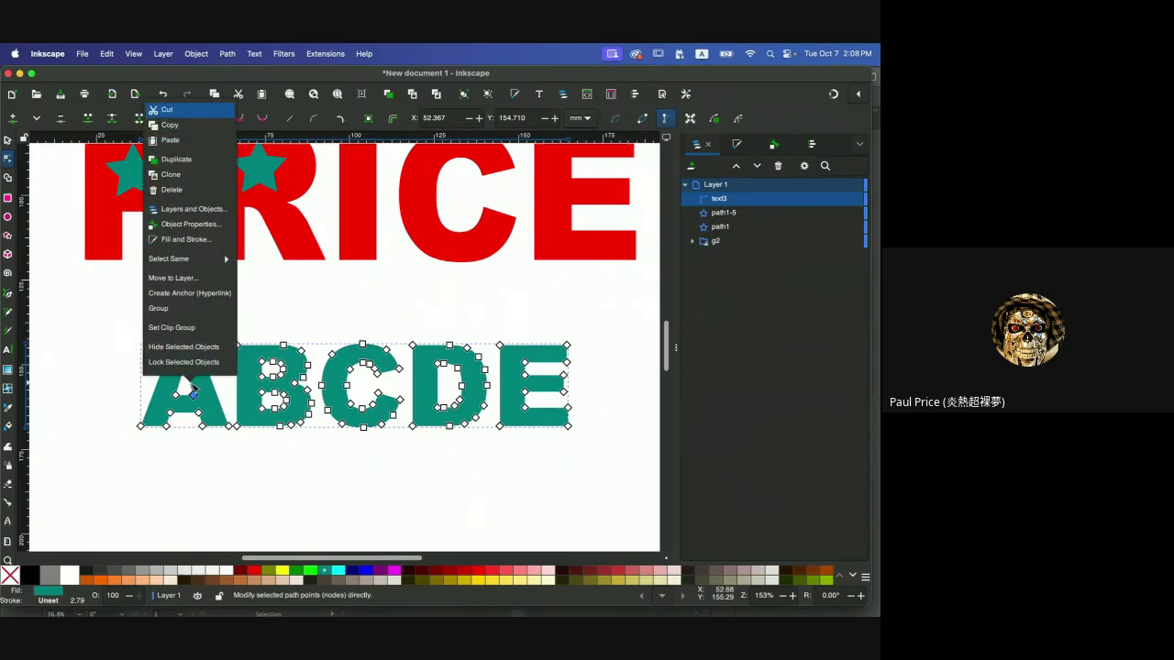
key(Escape)
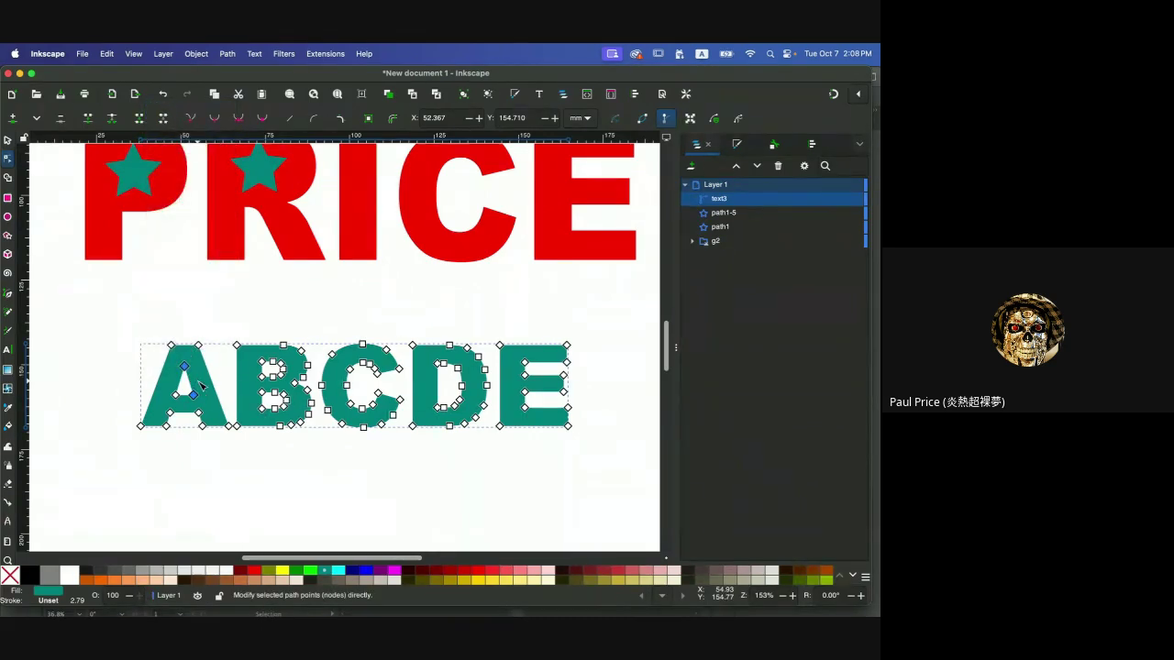
click(219, 331)
right_click(201, 366)
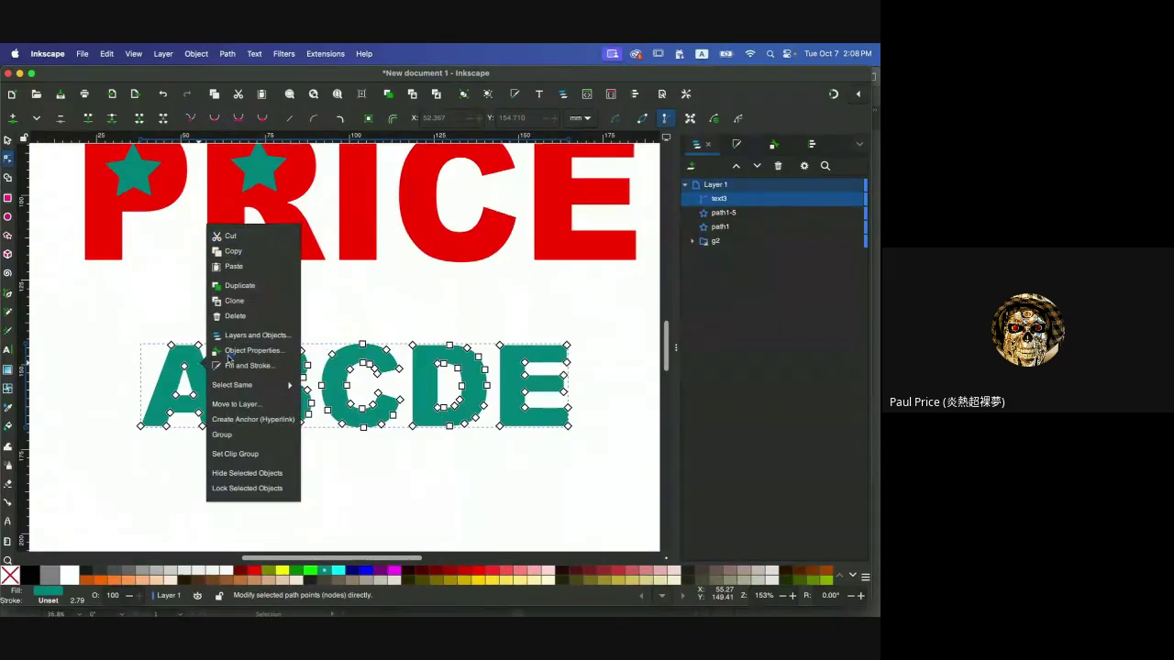
- Reselect ABCDE as a whole object with the Selector tool and try the Put on Path text command on it
click(197, 53)
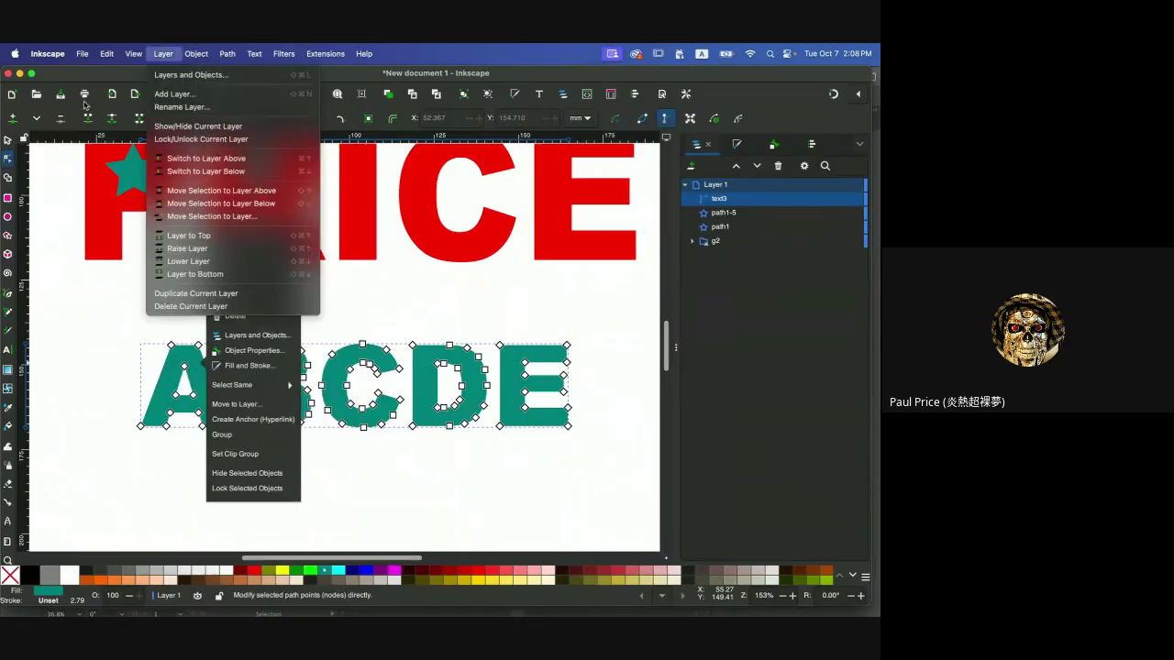
click(7, 142)
click(8, 141)
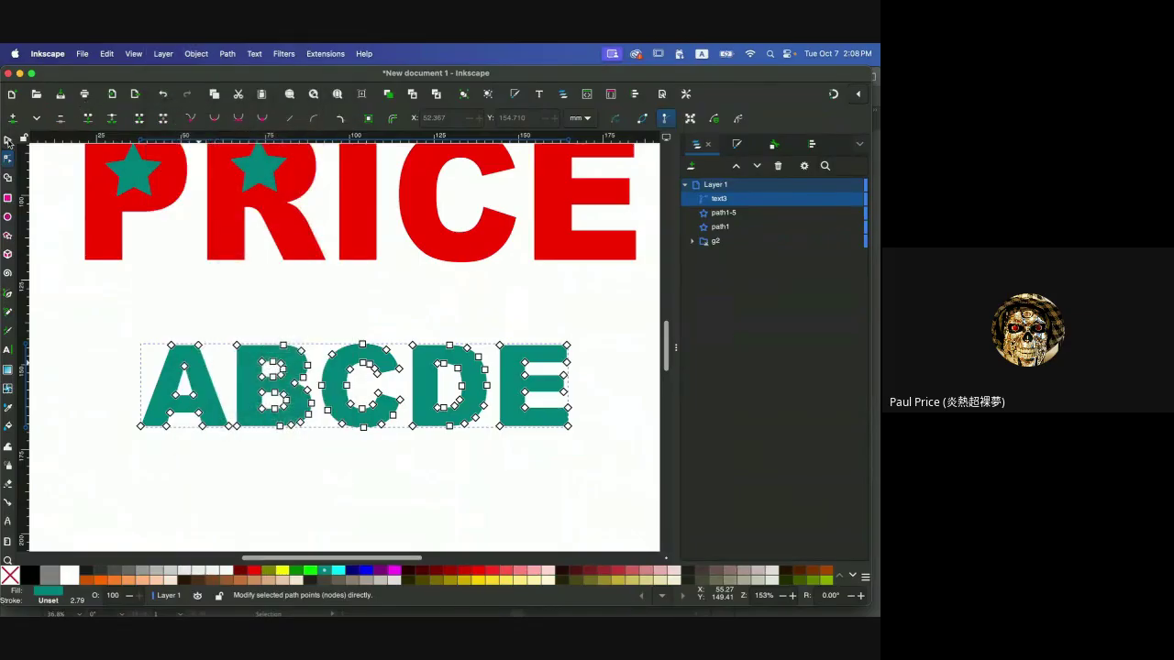
click(8, 140)
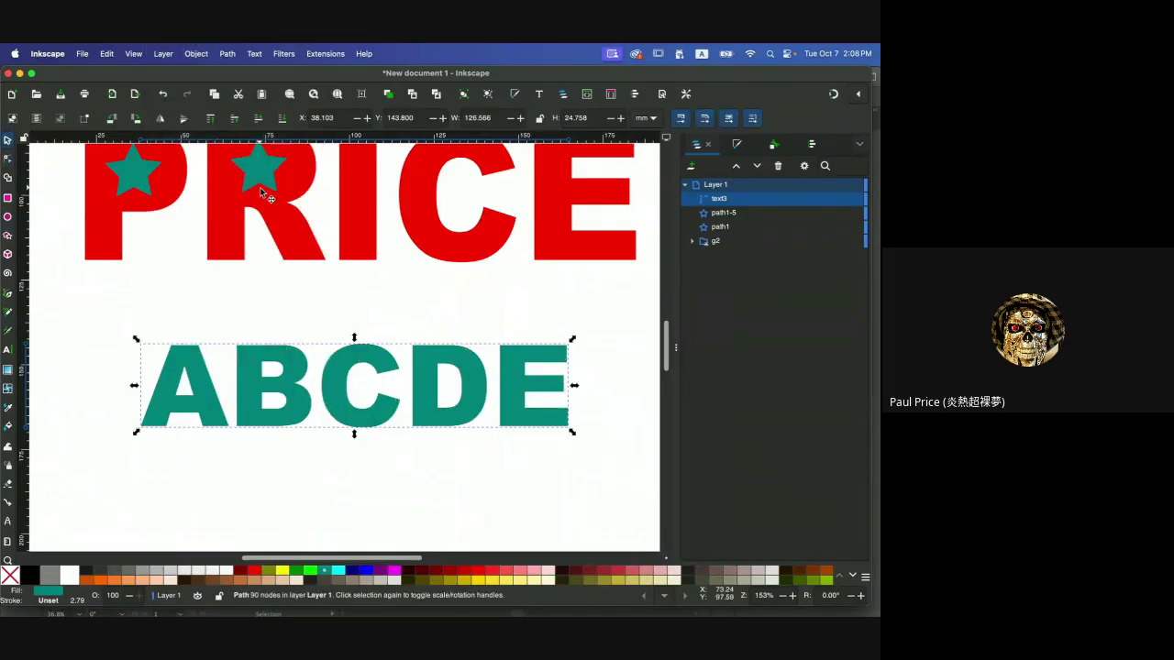
click(258, 57)
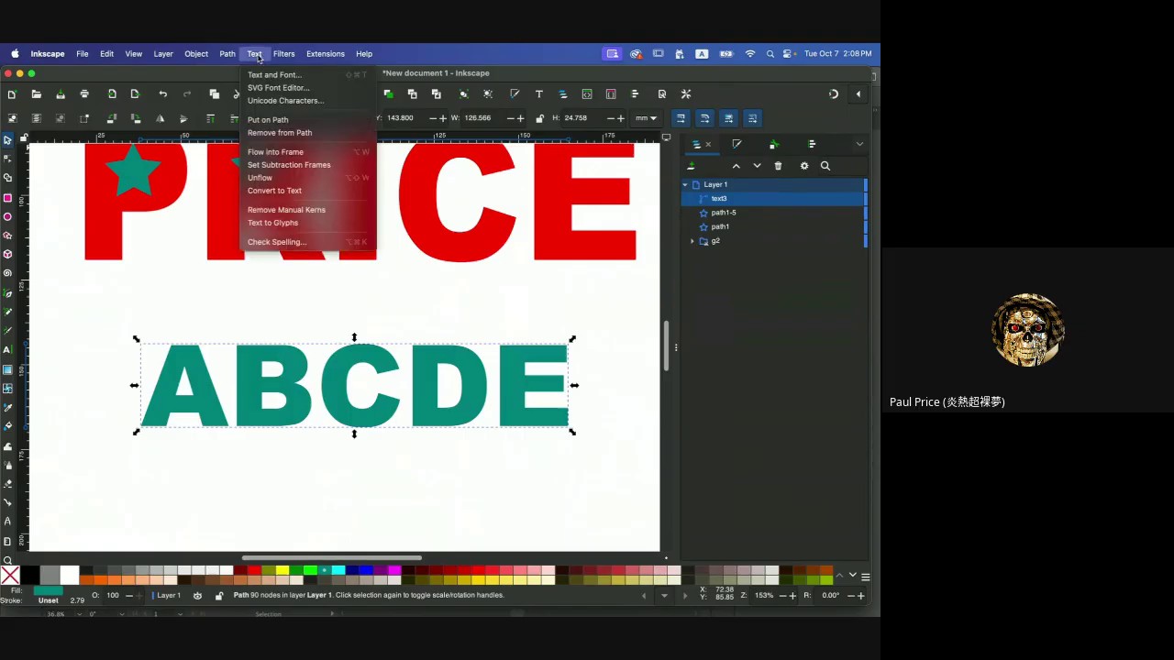
click(280, 120)
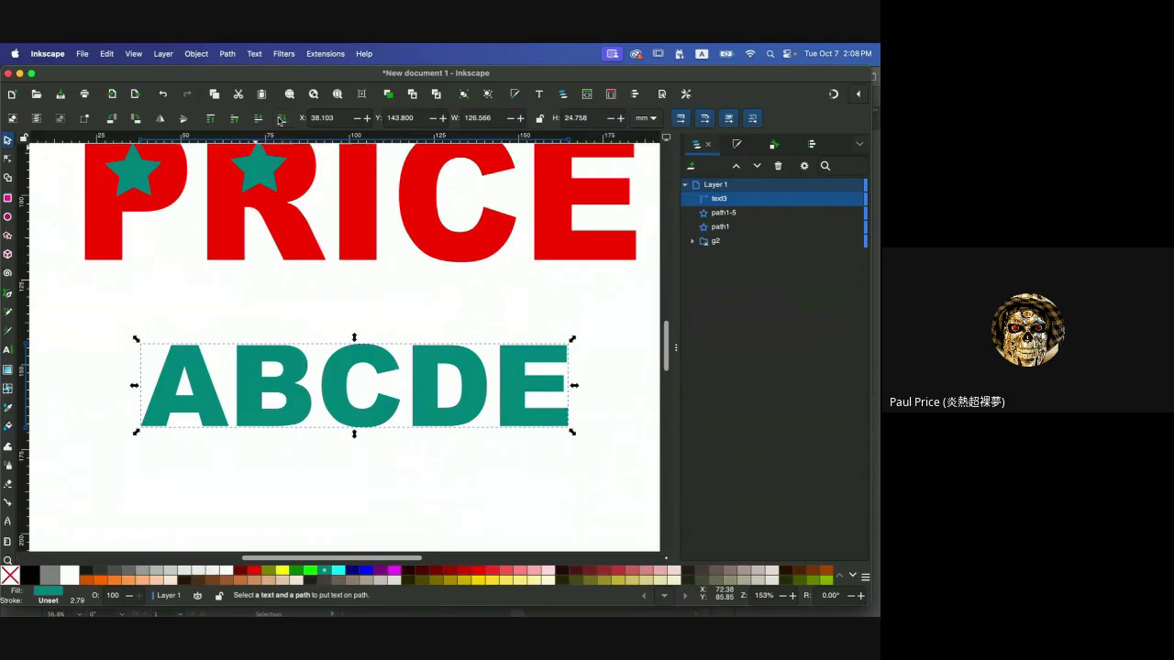
- Try to ungroup the ABCDE path while it is selected for node editing, and reselect it
click(197, 384)
key(n)
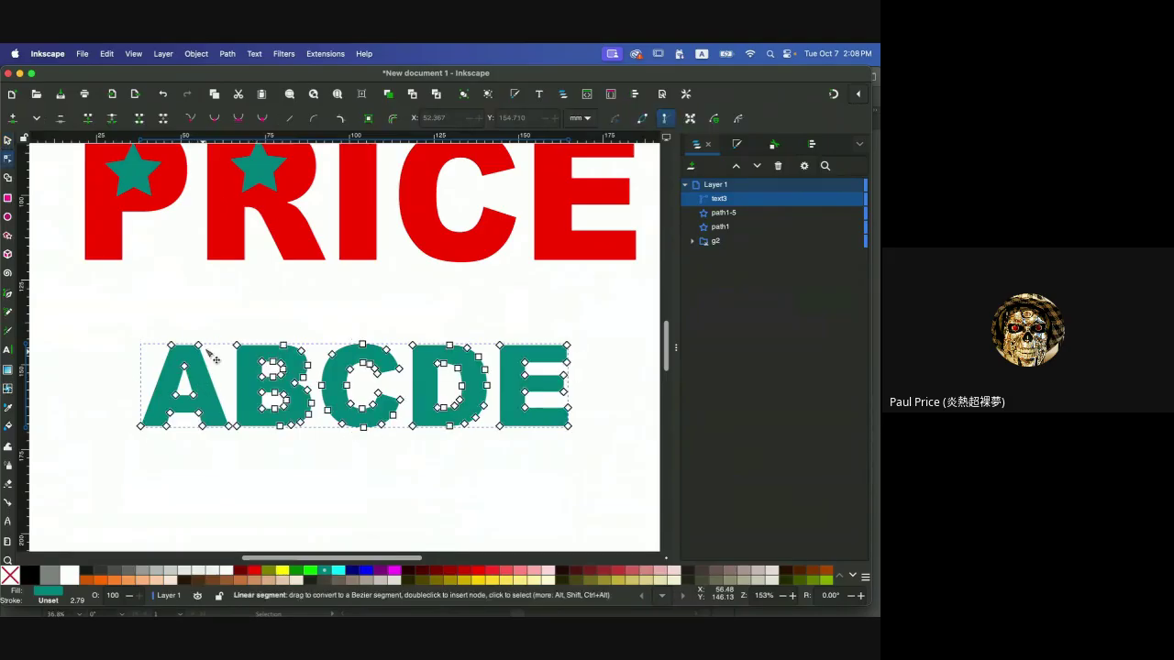
click(198, 54)
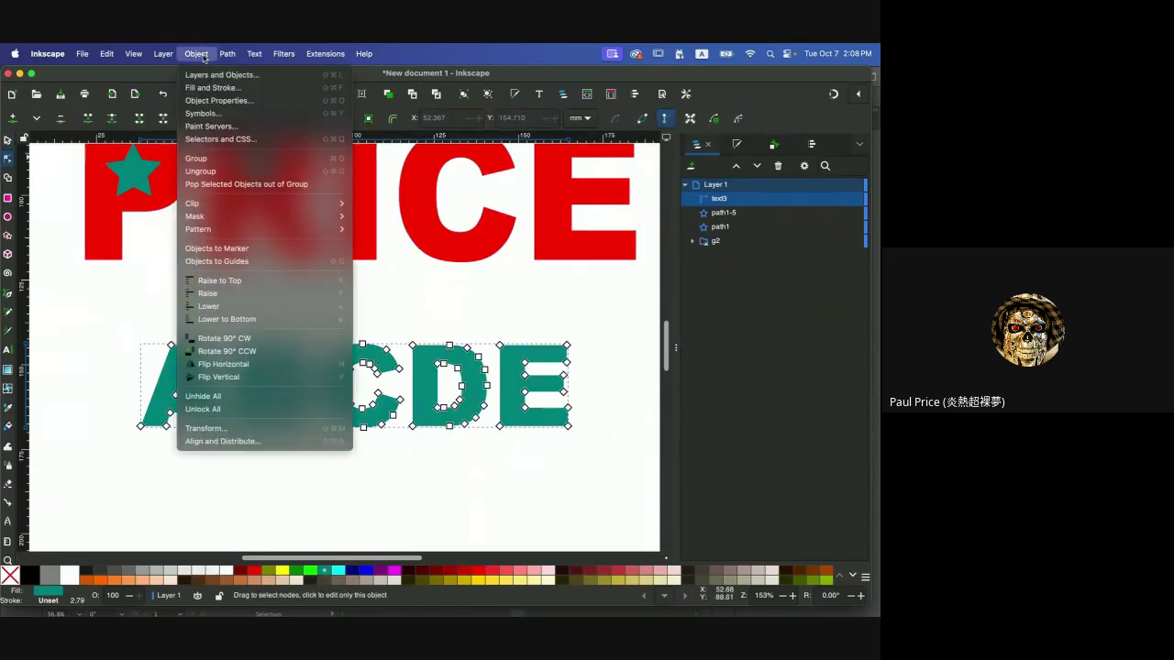
click(208, 173)
click(200, 326)
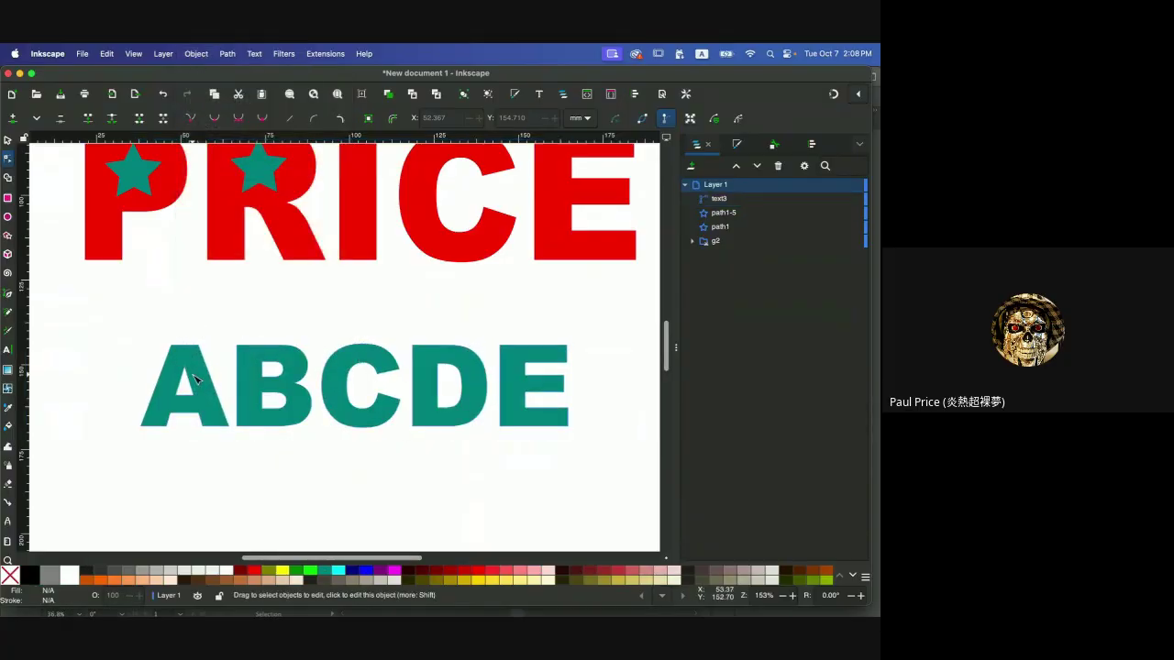
click(194, 379)
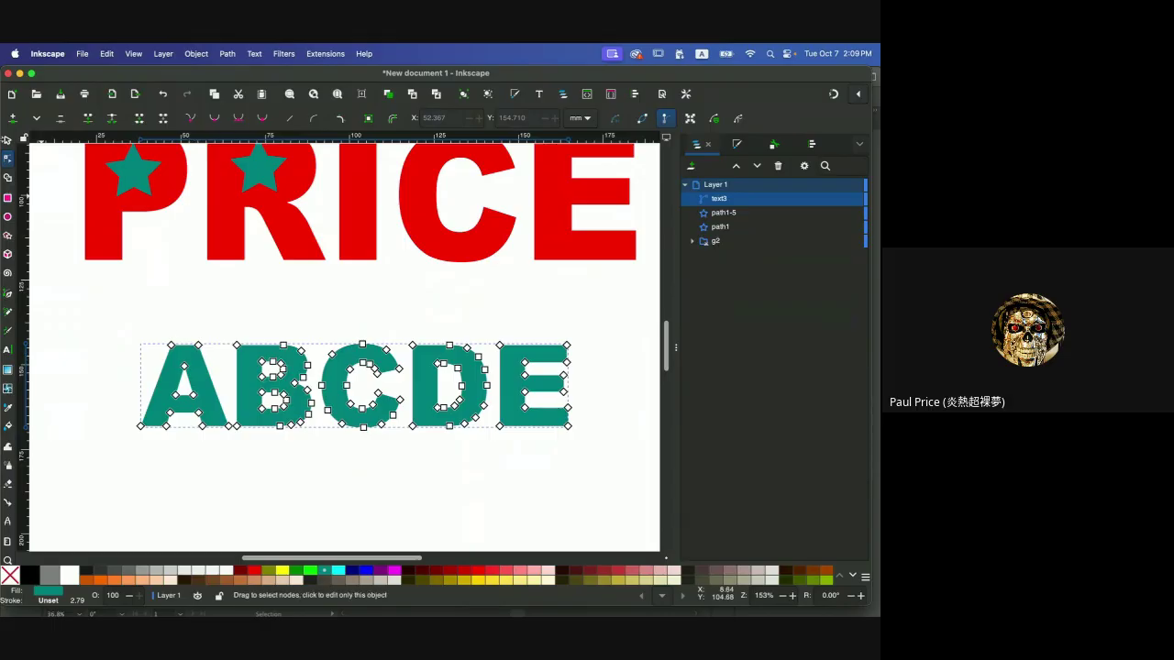
- Select all nodes of the letter A in the ABCDE path, try bending its right edge, and undo the change
click(7, 142)
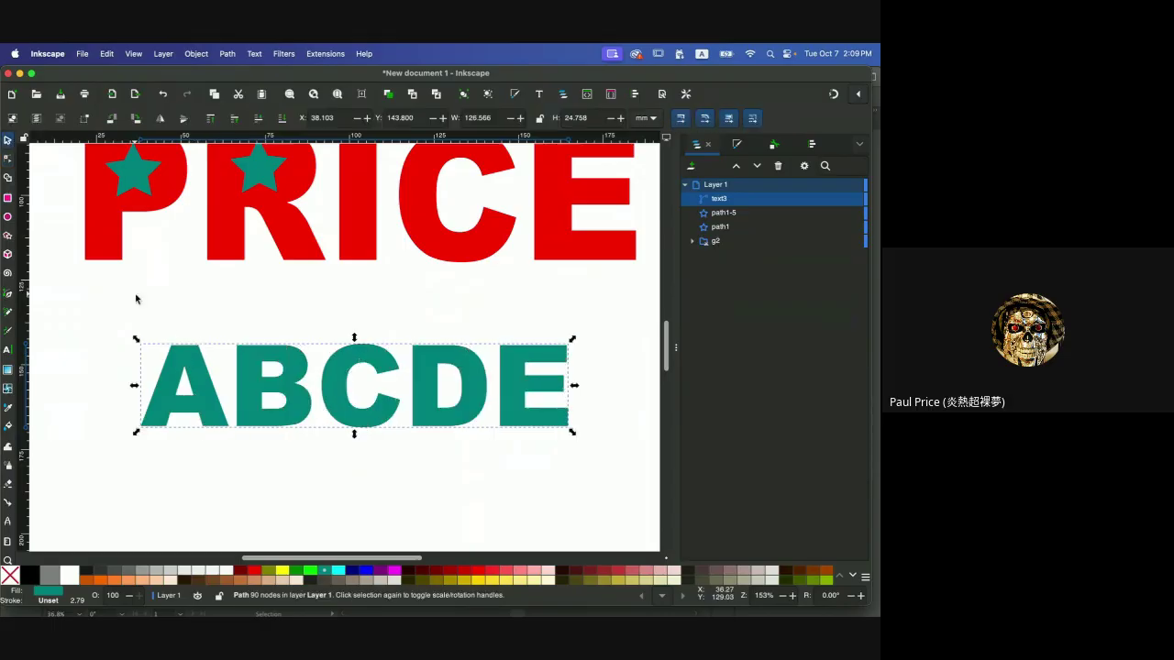
click(208, 349)
click(192, 363)
click(8, 159)
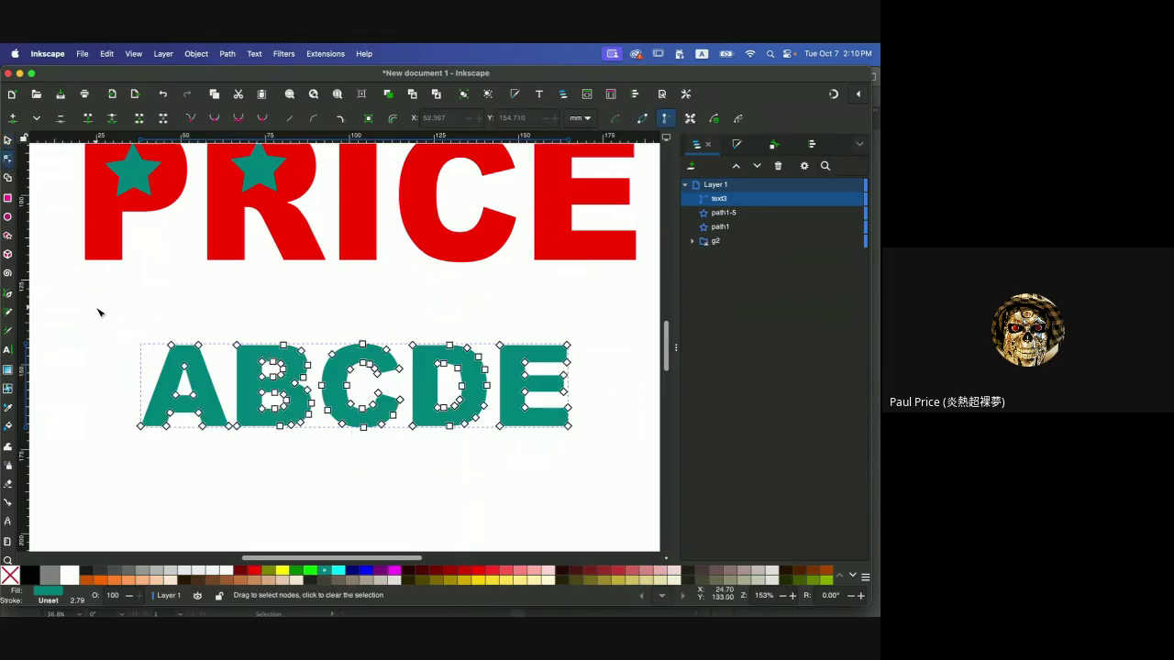
drag(112, 300, 233, 470)
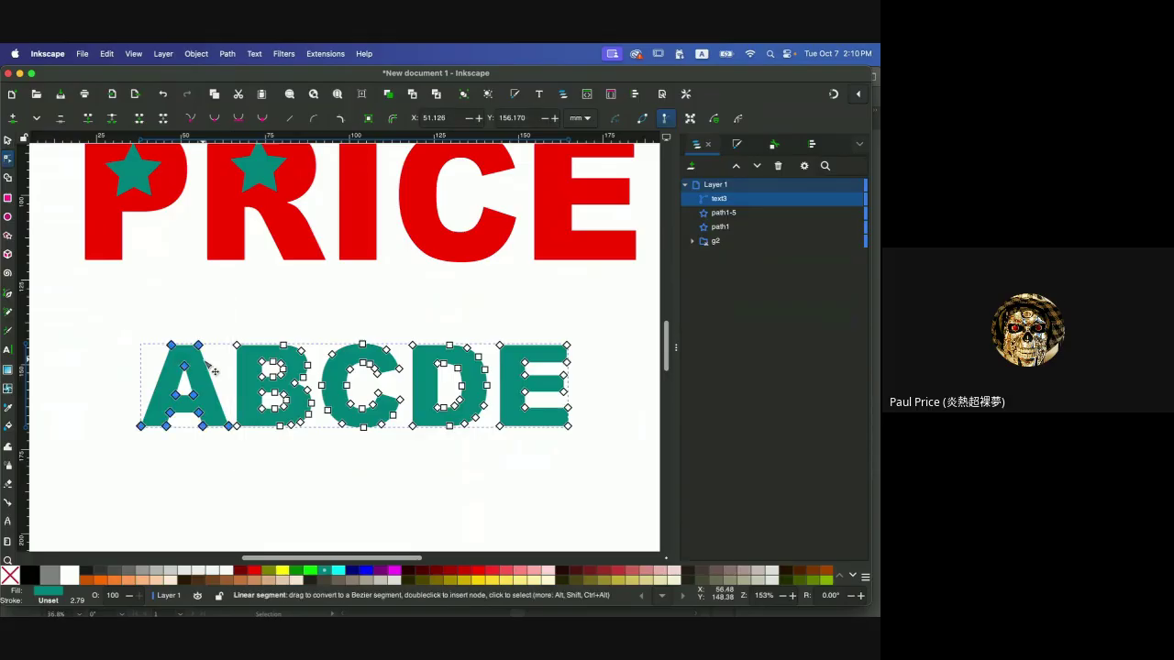
mouse_move(214, 369)
mouse_down()
mouse_move(146, 368)
mouse_move(224, 372)
mouse_up()
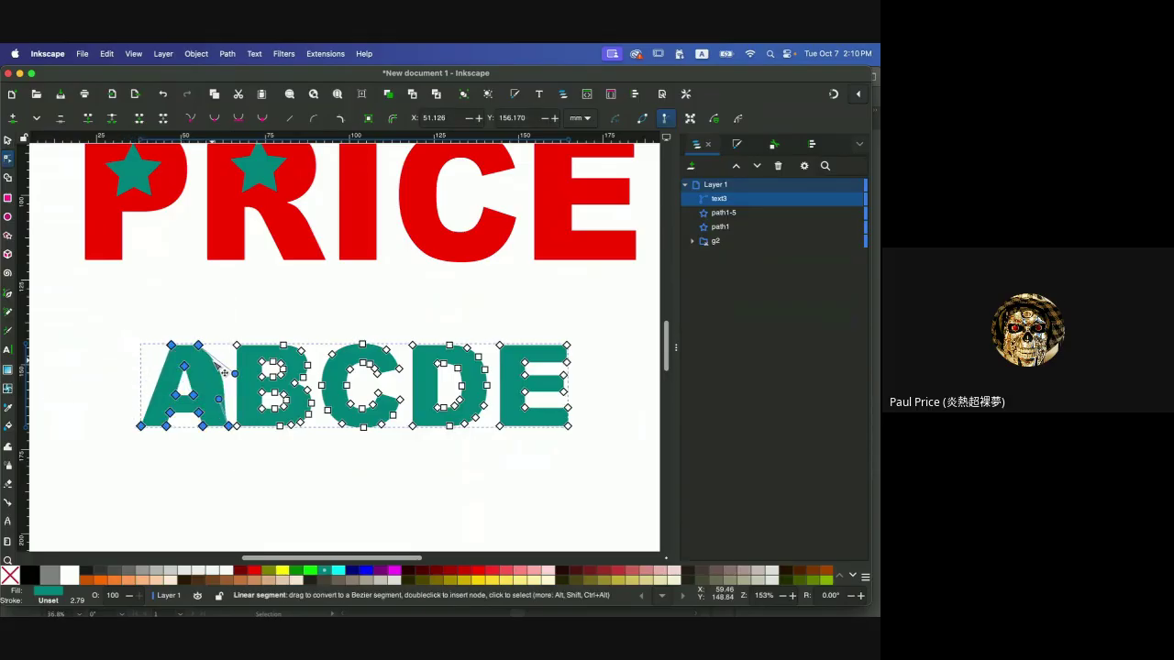
key(ctrl+z)
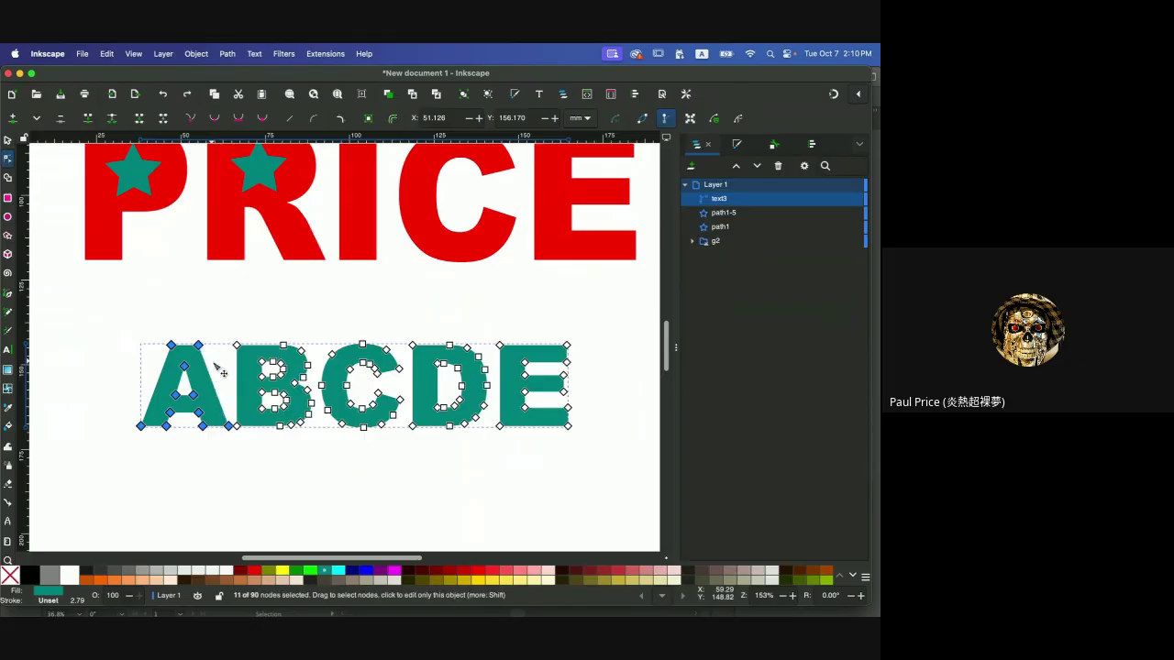
- Clear the node selection and reselect the ABCDE path as a whole object with the Selector tool
click(215, 324)
click(230, 323)
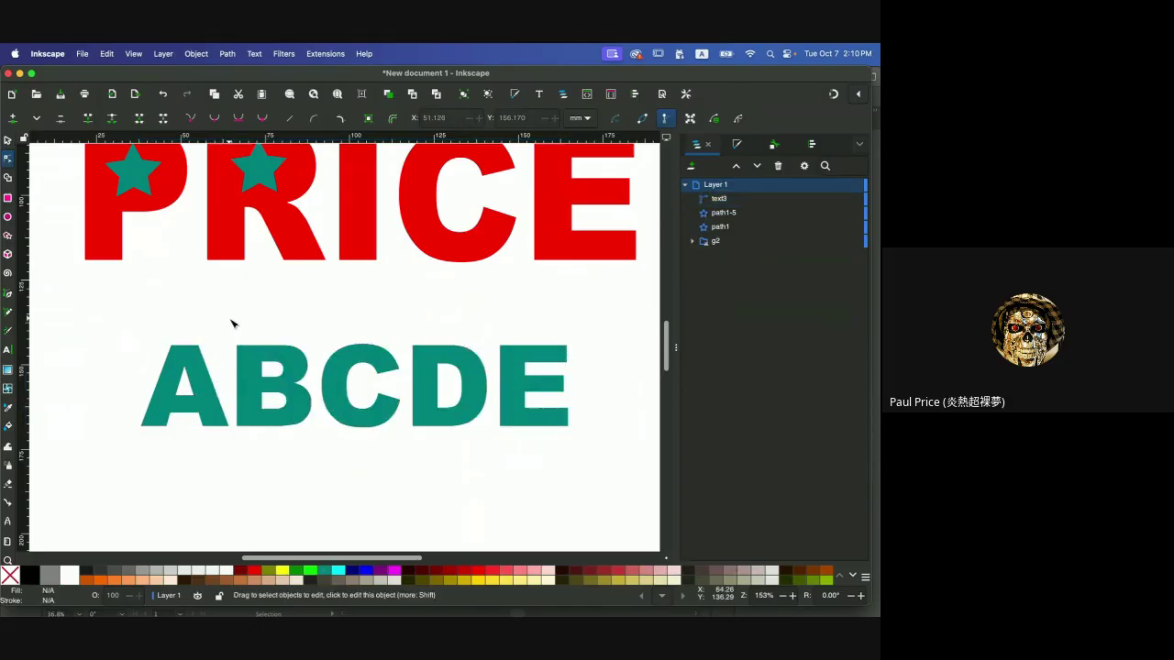
click(250, 400)
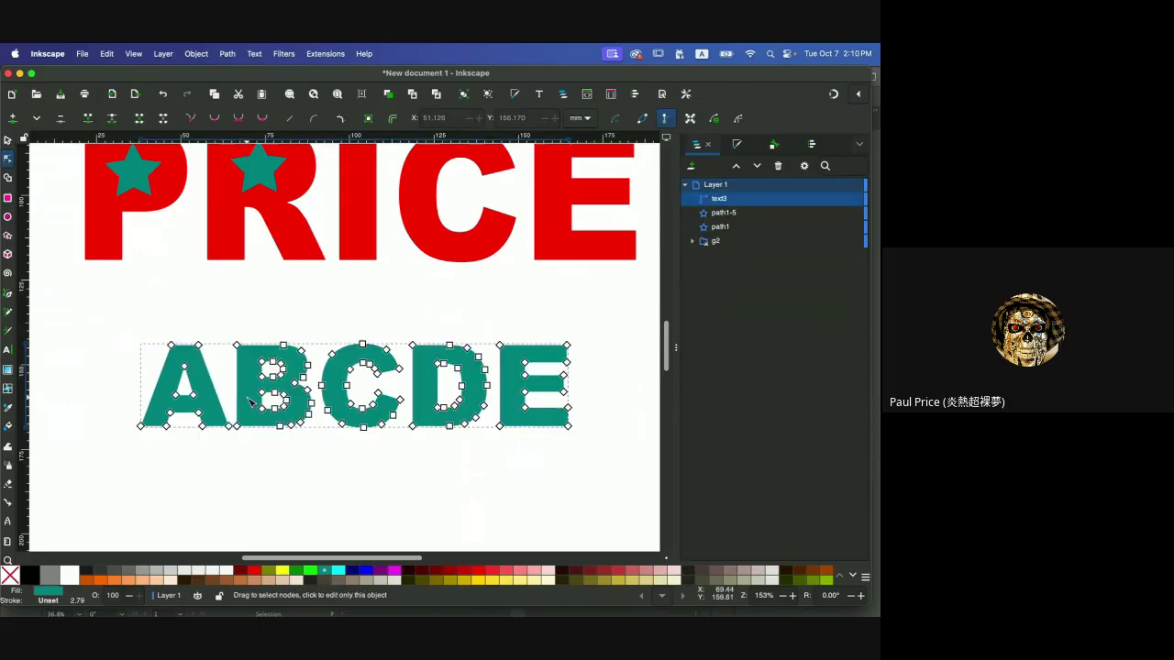
click(7, 141)
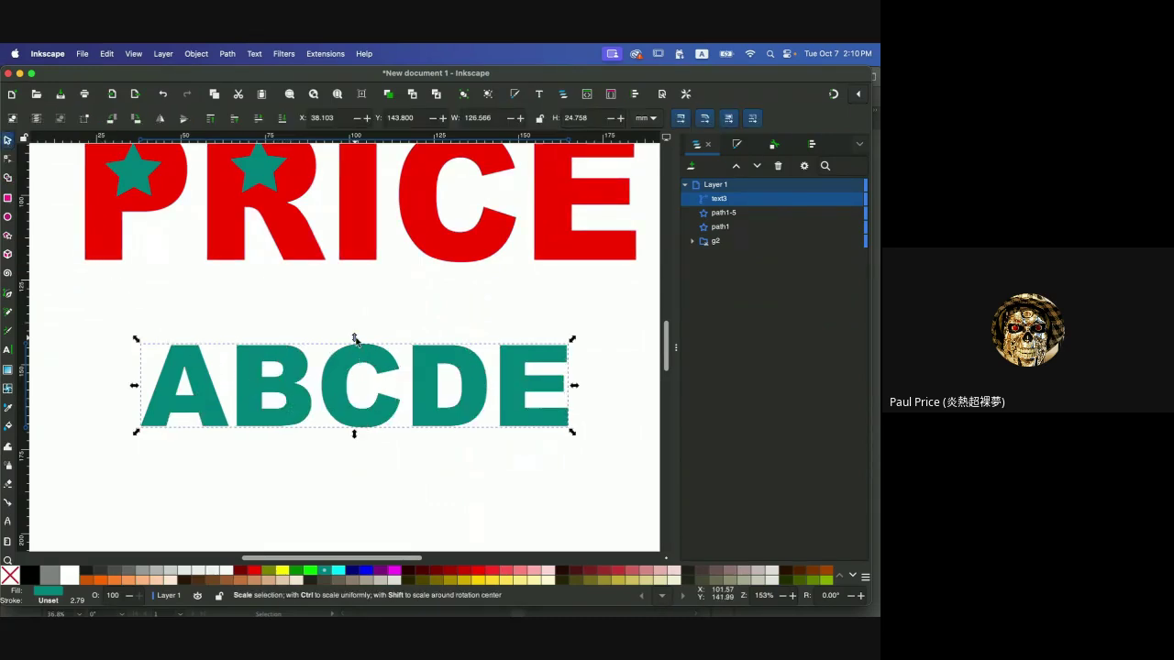
click(328, 375)
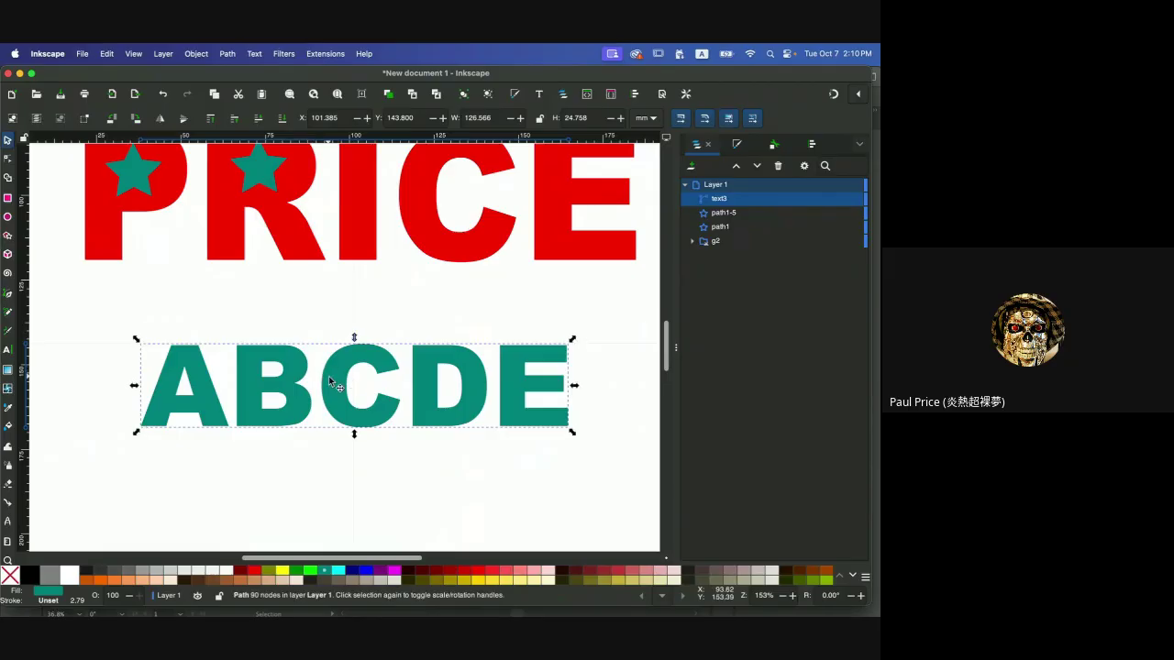
- Examine the object properties, fill and stroke settings, and alignment options of the ABCDE path
right_click(246, 374)
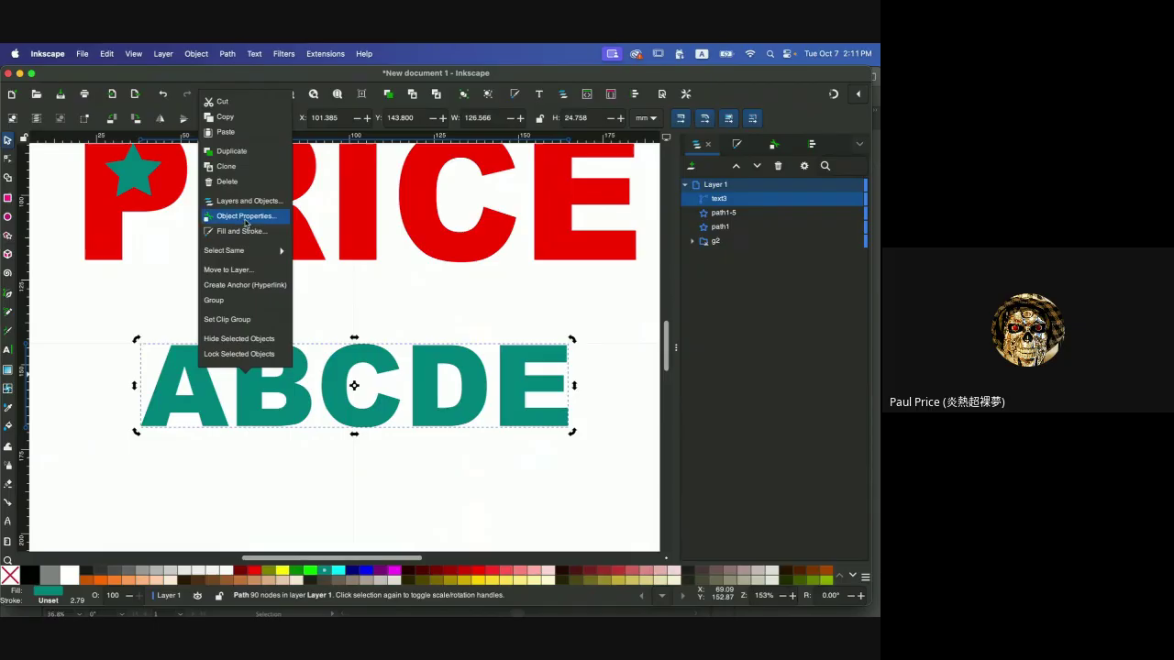
click(245, 217)
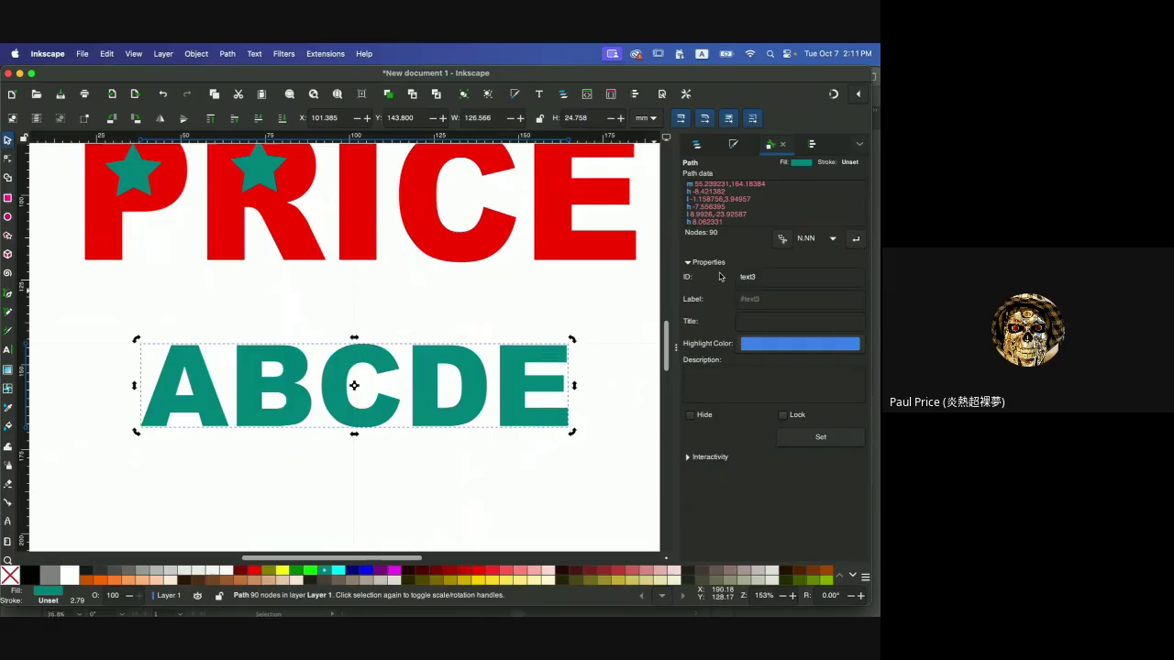
click(733, 144)
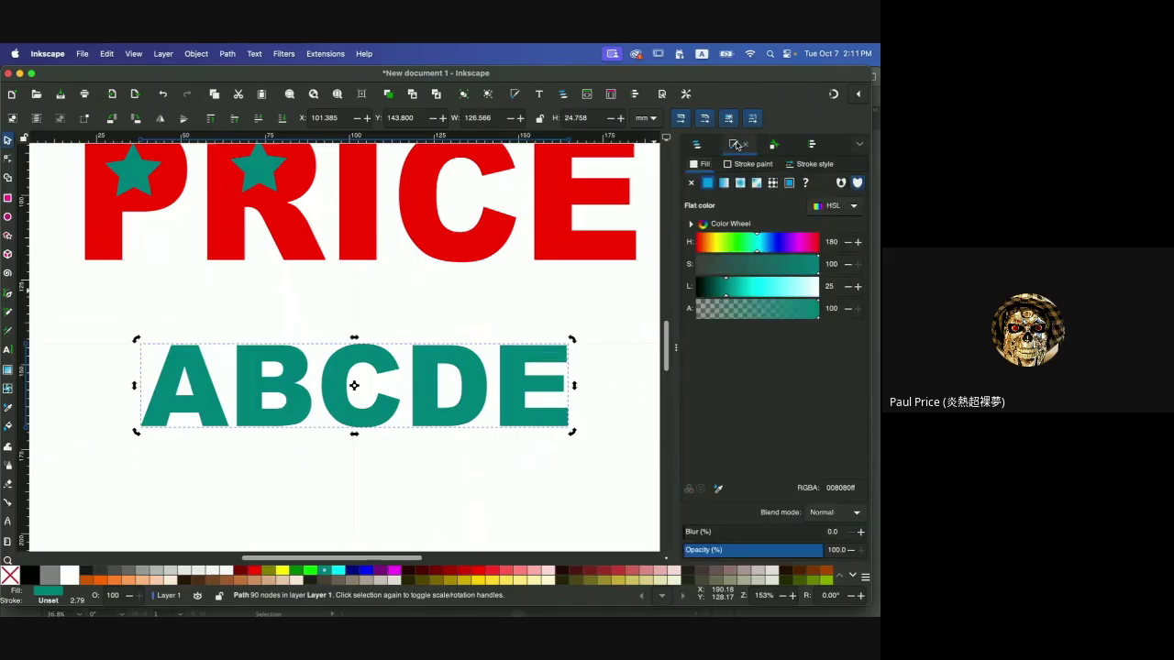
click(752, 169)
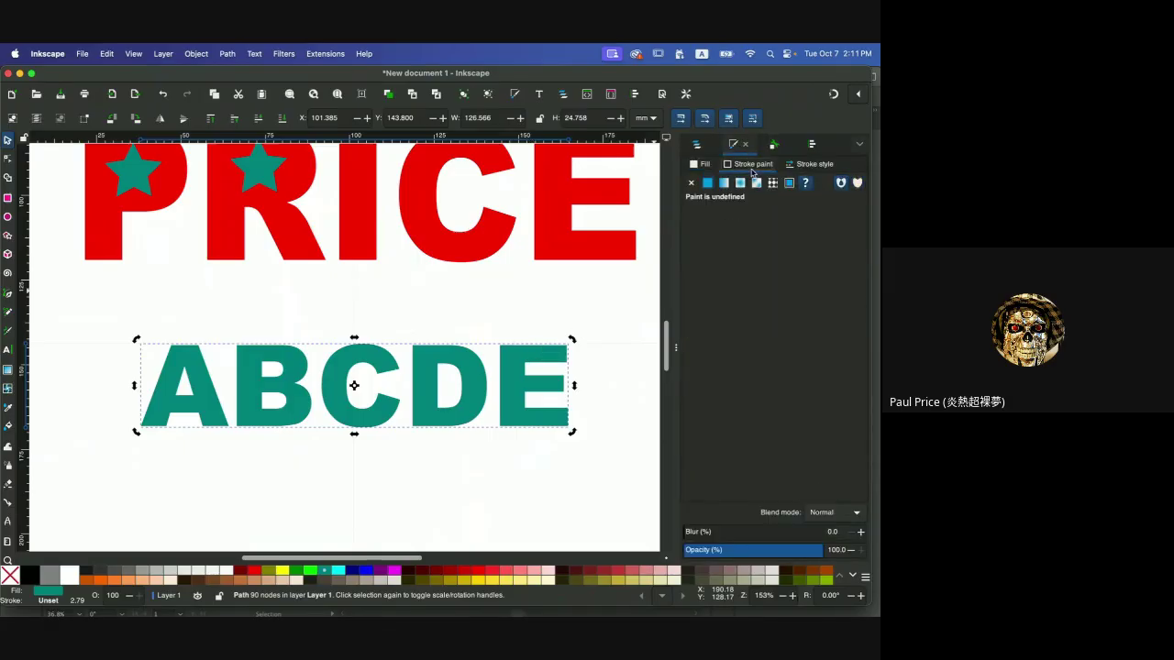
click(806, 165)
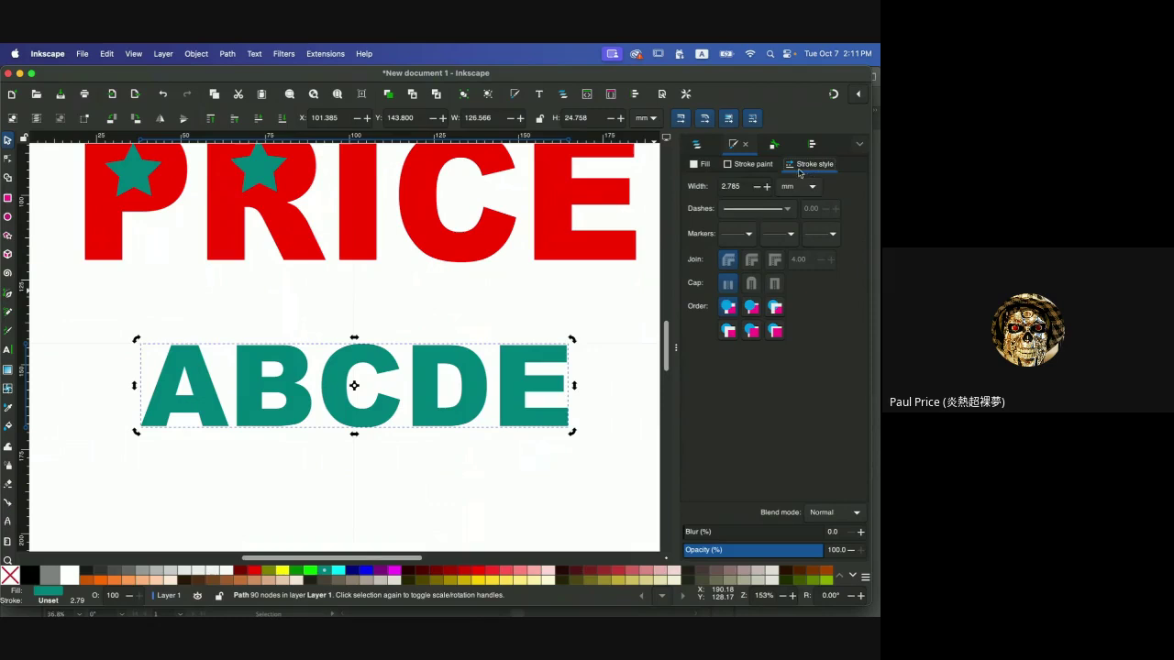
click(704, 167)
click(777, 145)
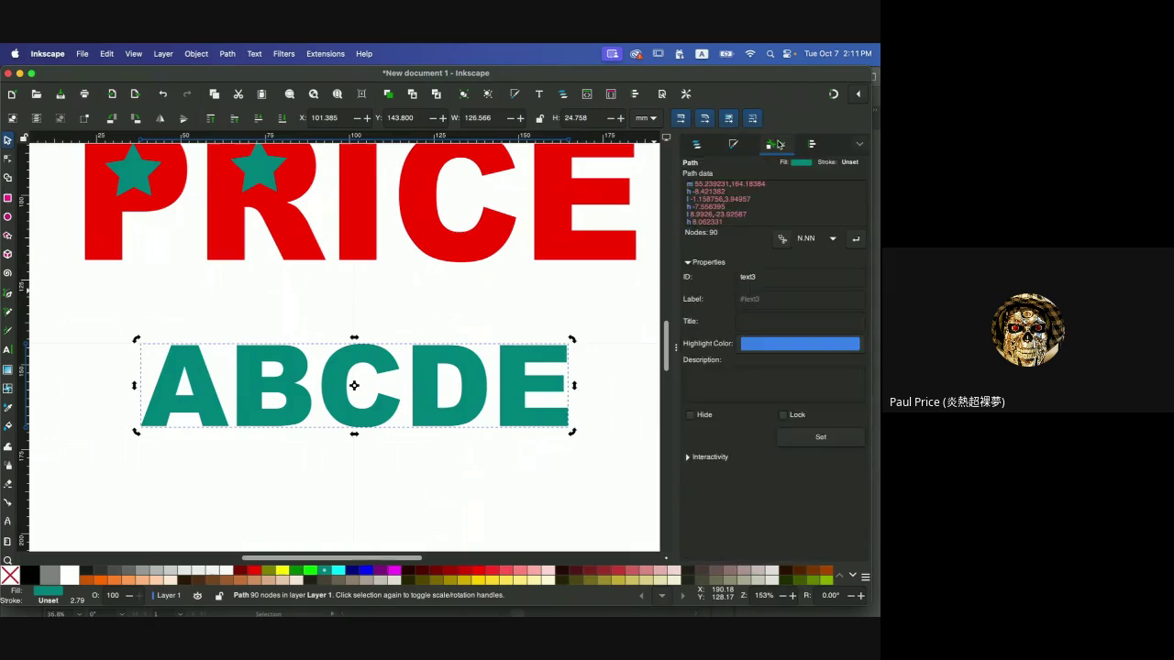
click(810, 145)
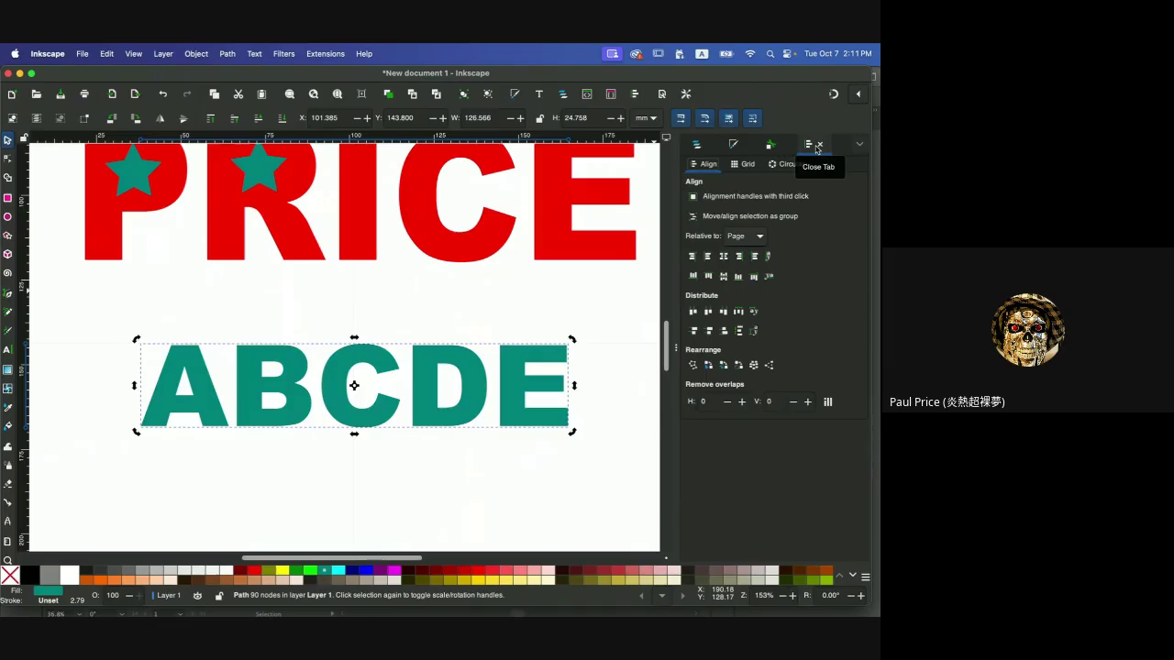
- Check the path commands and try to pop the ABCDE path out of its group
click(226, 54)
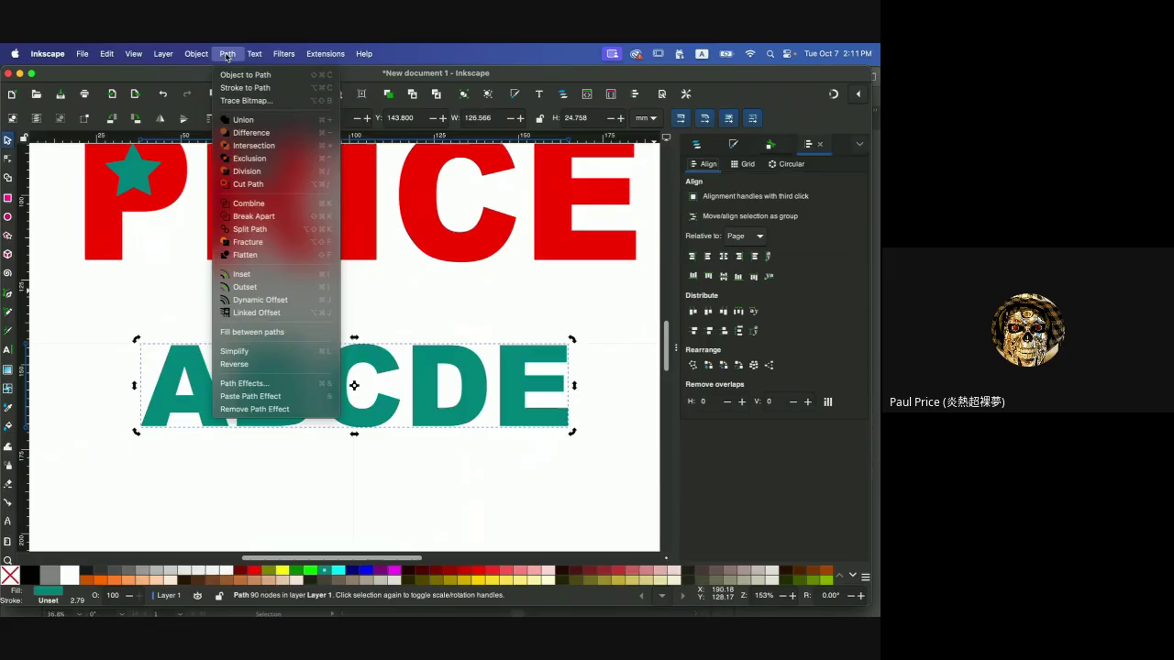
mouse_move(201, 55)
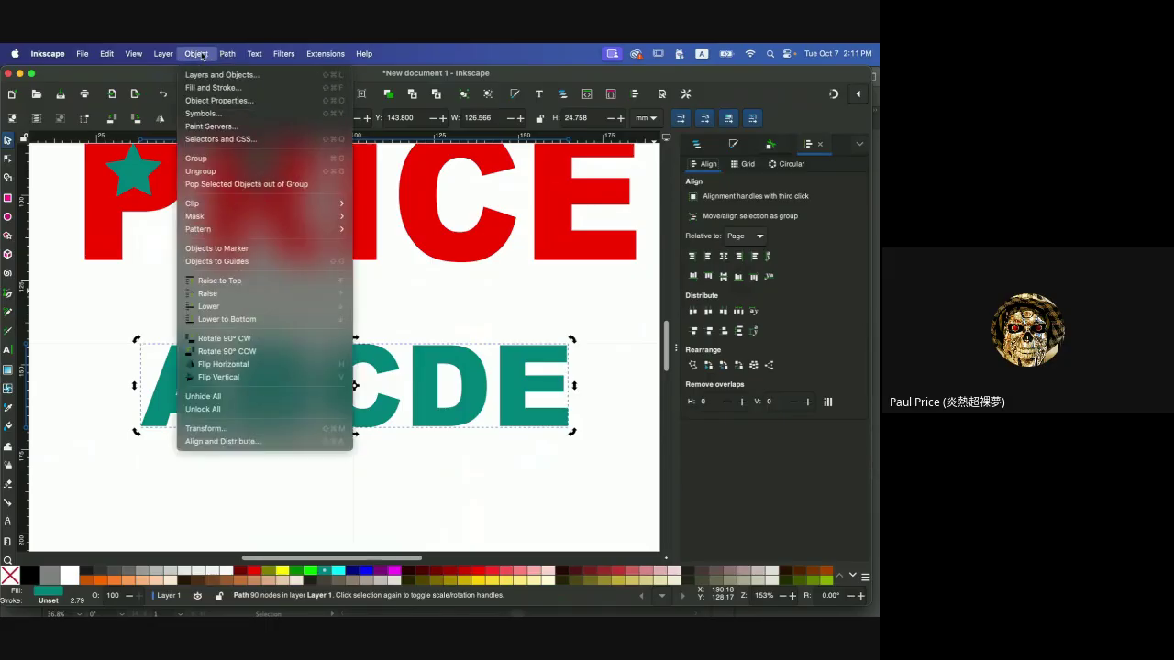
click(265, 186)
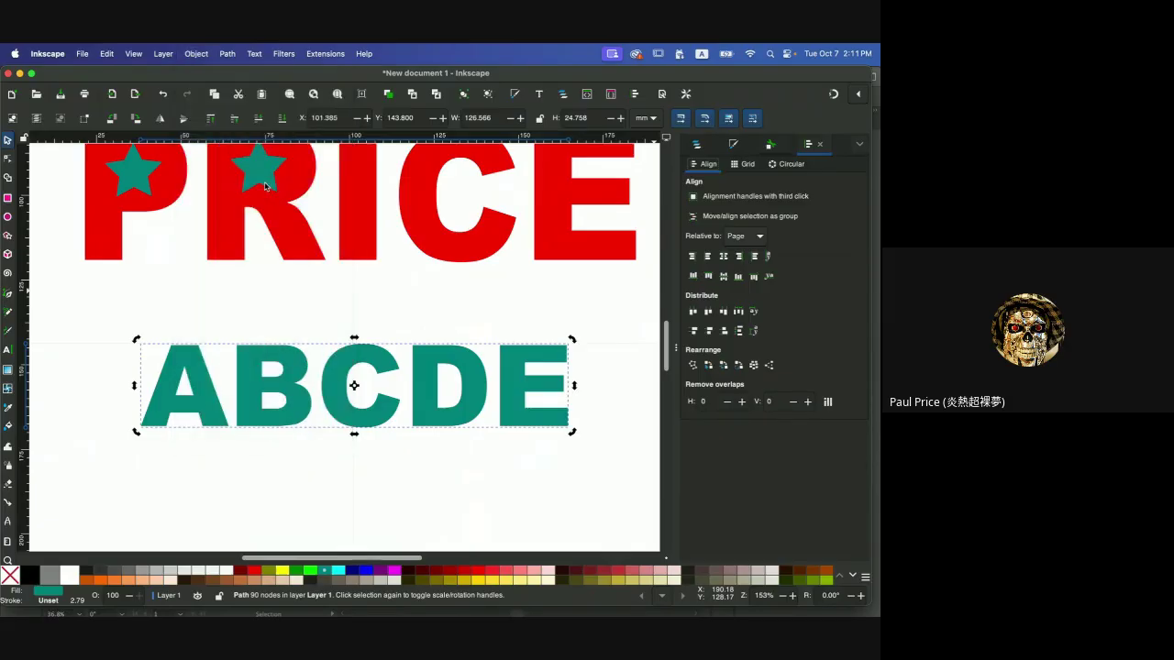
click(204, 364)
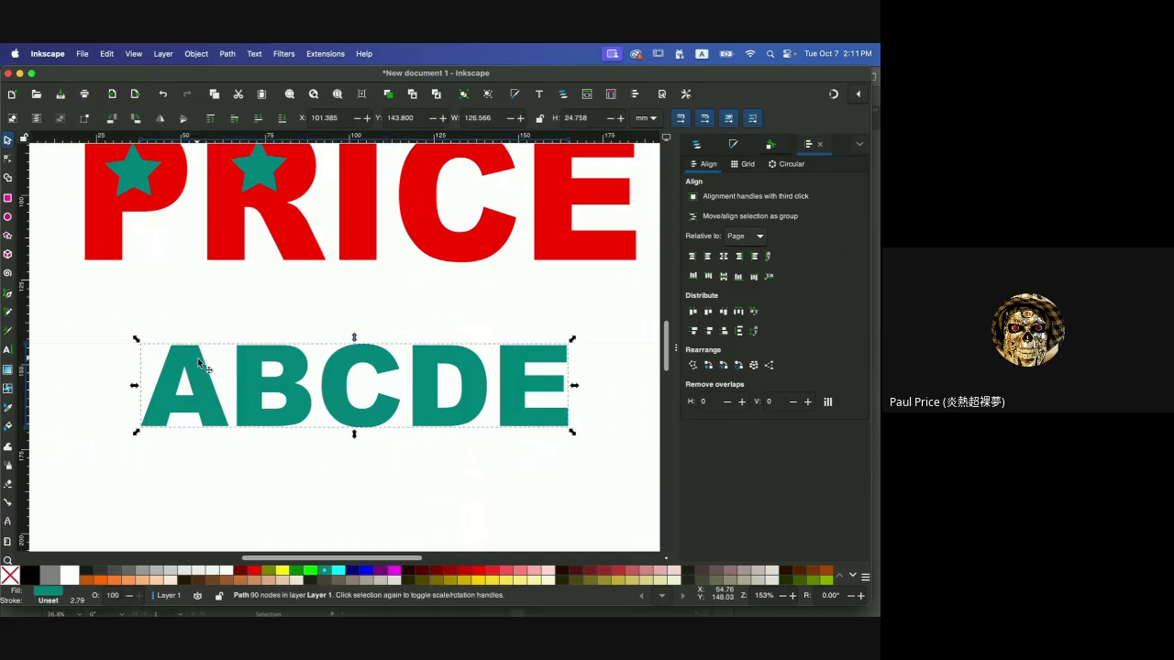
- Try twice to ungroup the whole ABCDE path with the Selector tool, and clear the selection
click(196, 55)
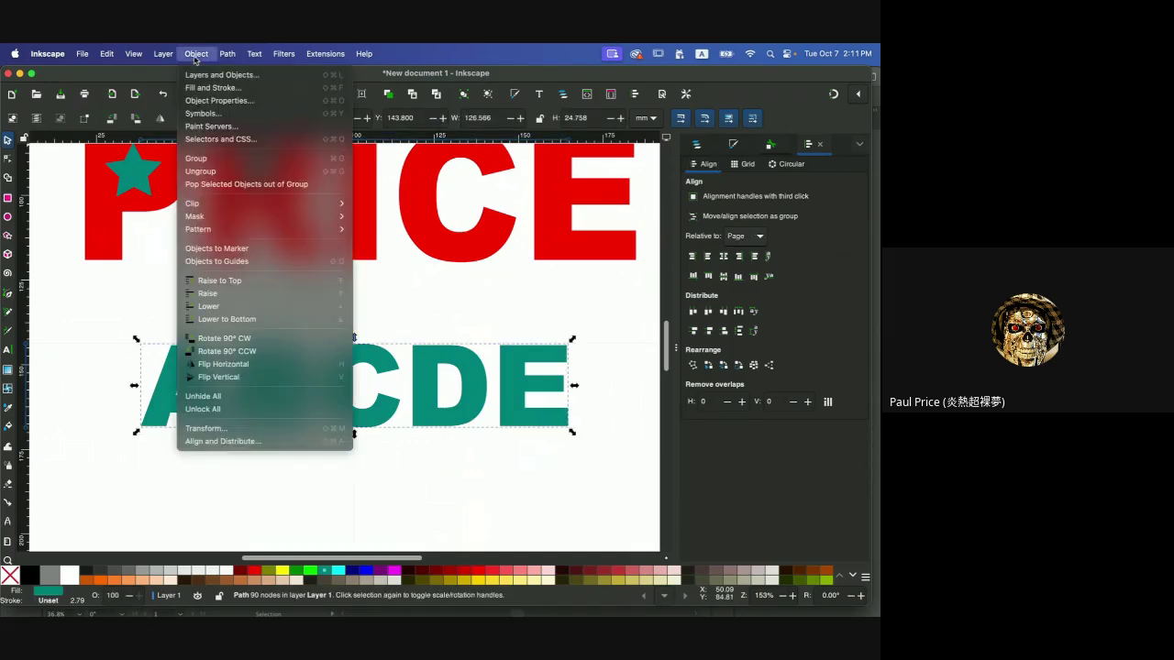
click(197, 171)
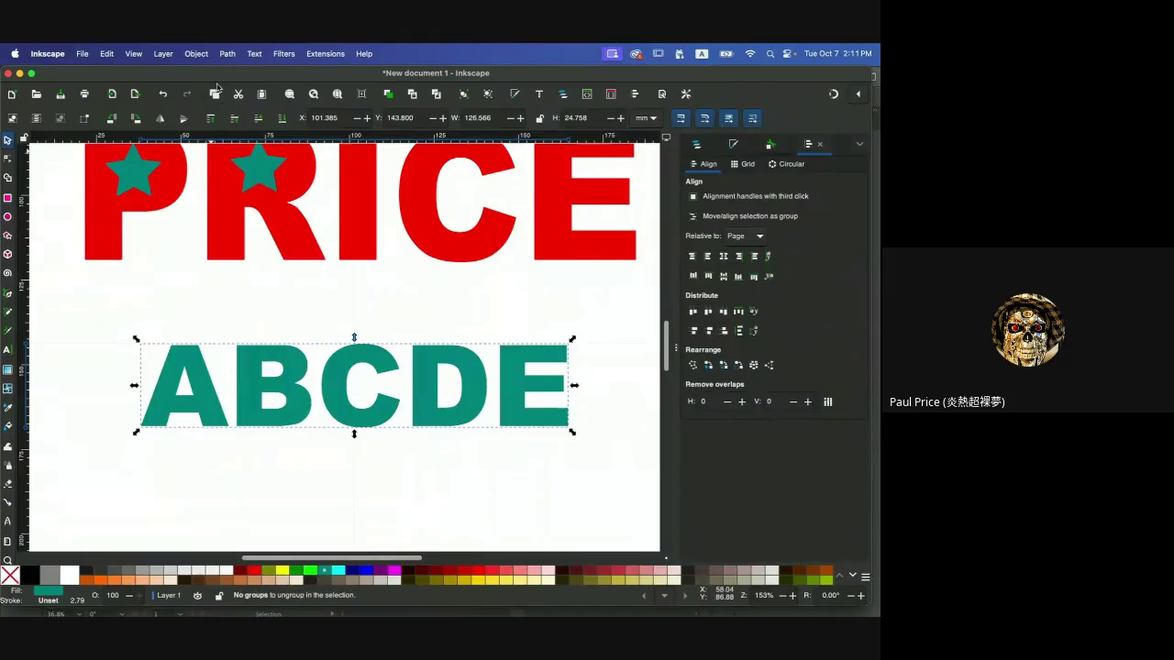
click(201, 53)
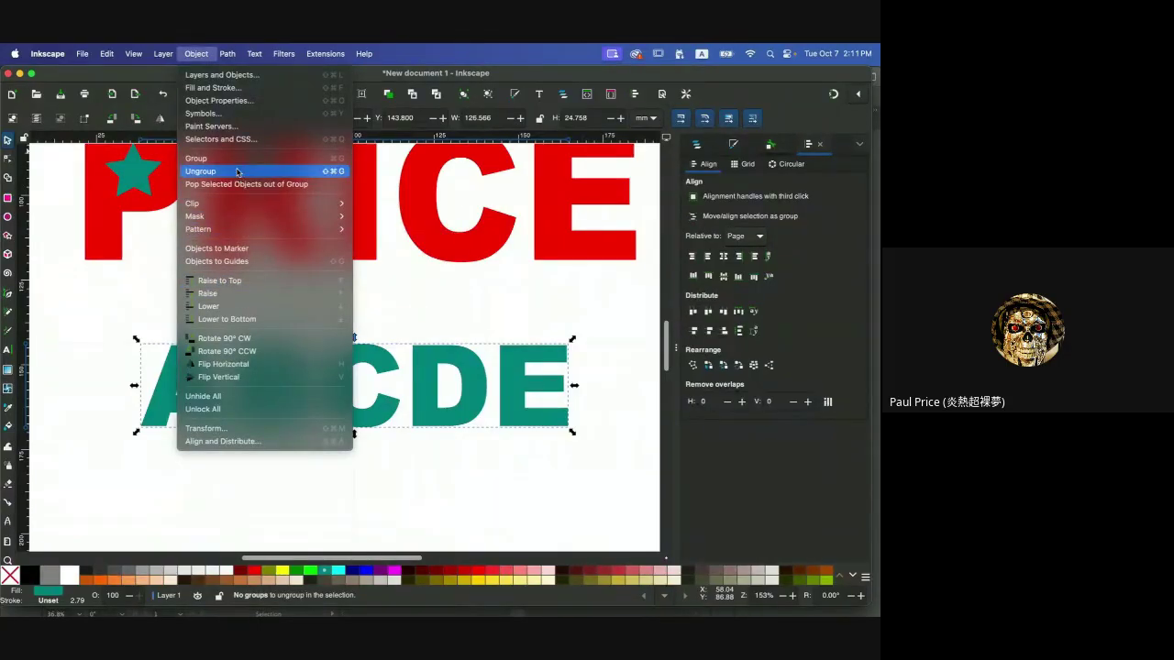
click(237, 171)
click(284, 284)
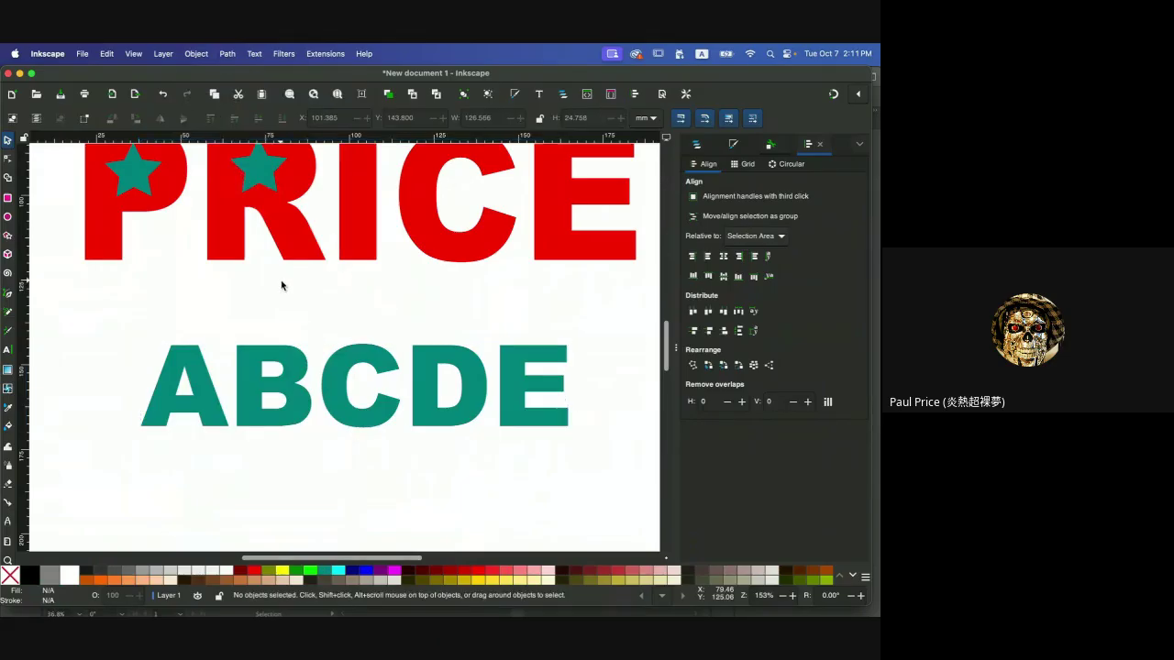
- Show the nodes of the ABCDE path with the Node tool, and deselect it
click(257, 350)
key(n)
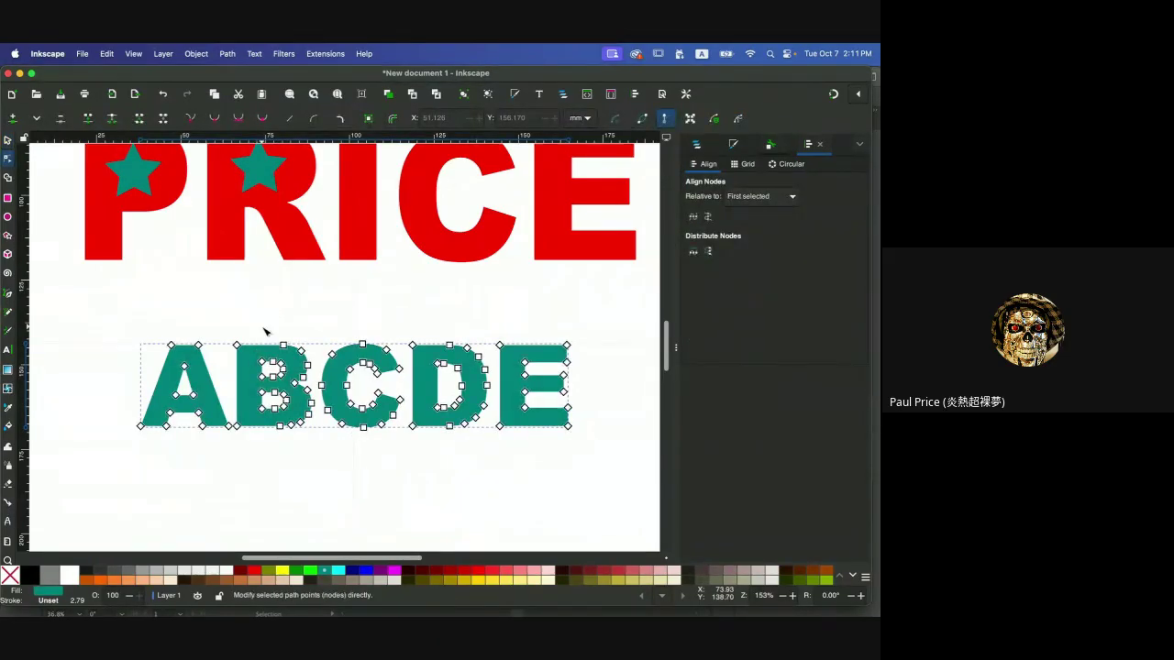
click(267, 333)
- Switch to Illustrator and examine the three PRICE logotype versions on the artboard up close
mouse_move(564, 610)
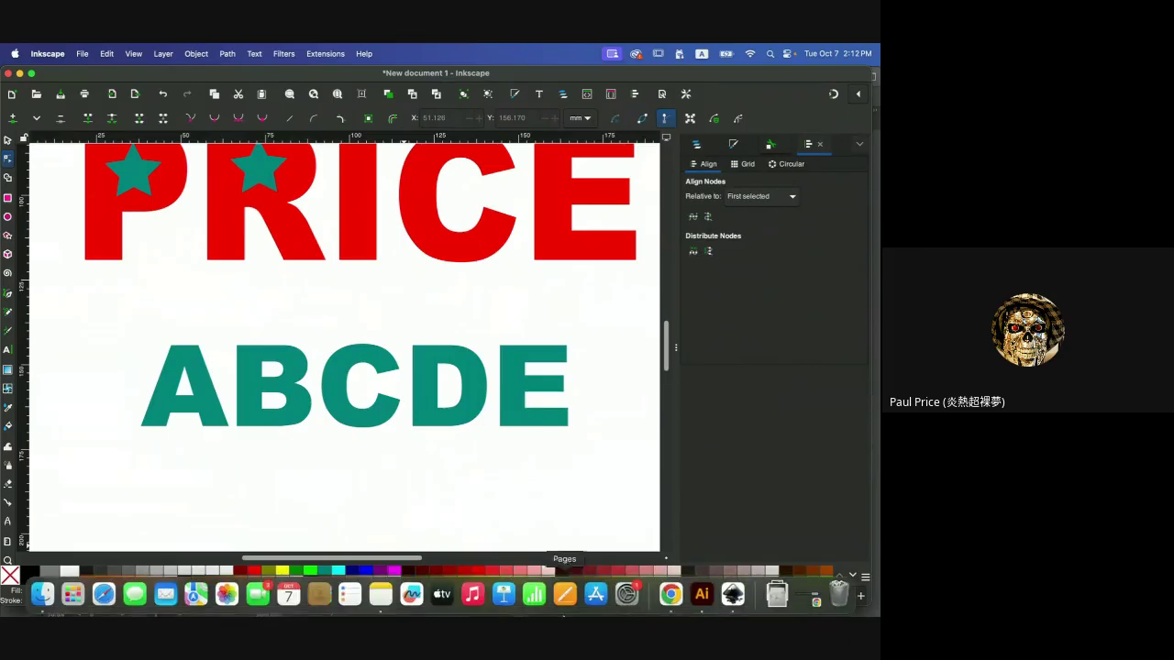
click(702, 594)
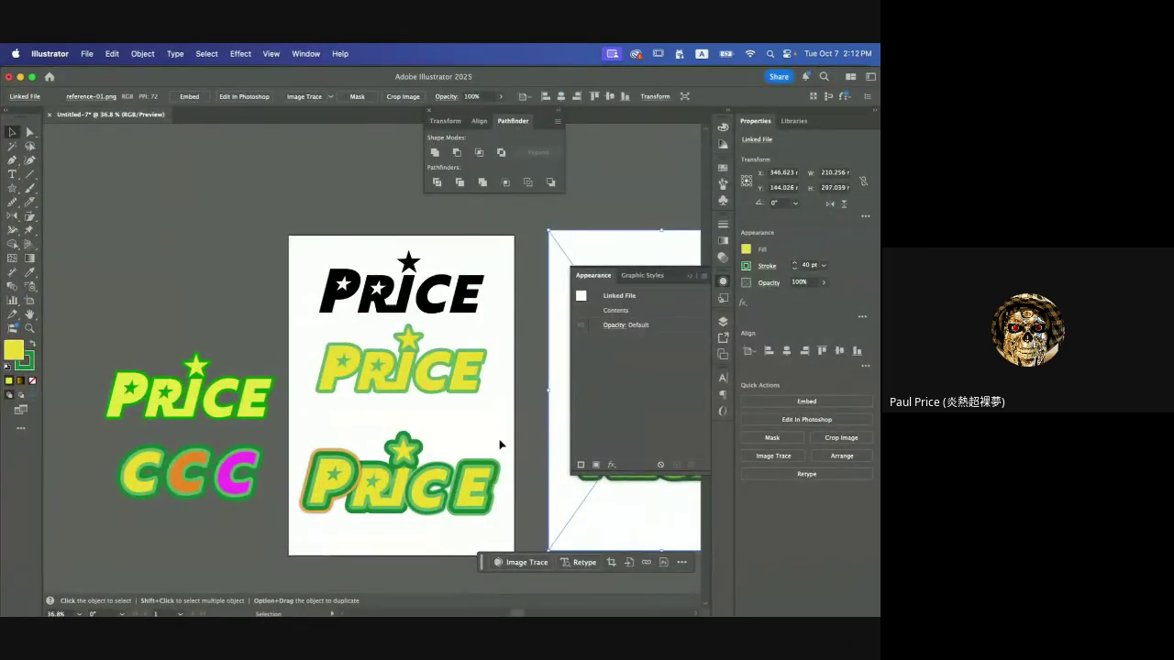
scroll(500, 445, up, 3)
scroll(498, 443, right, 2)
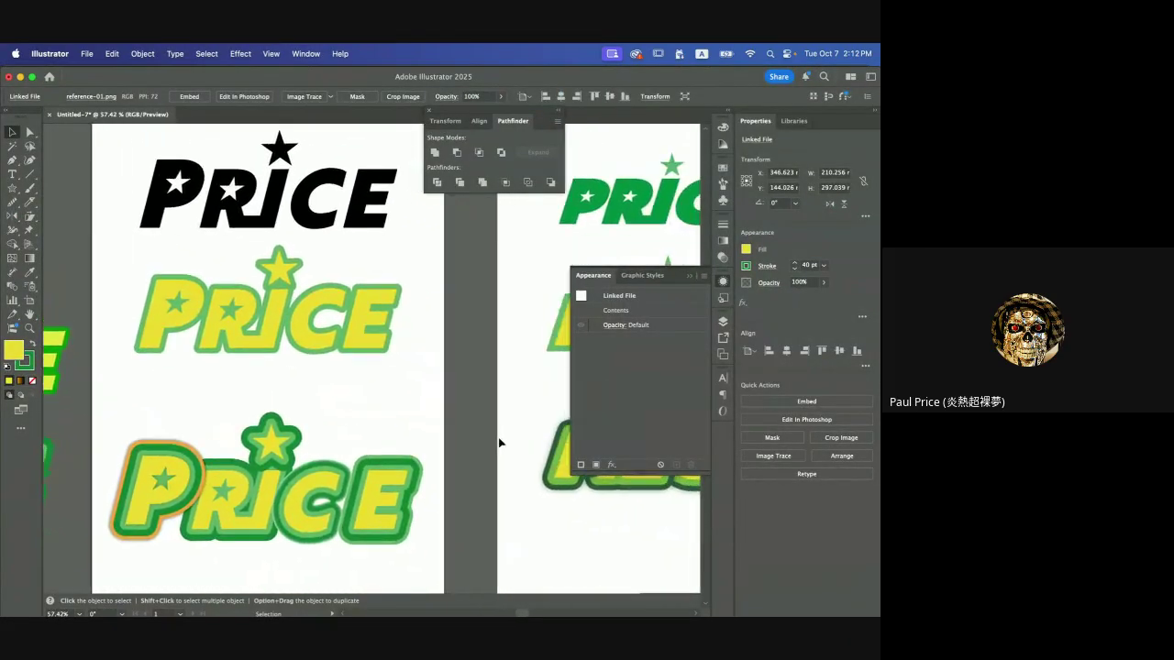
scroll(498, 443, right, 2)
scroll(497, 443, up, 1)
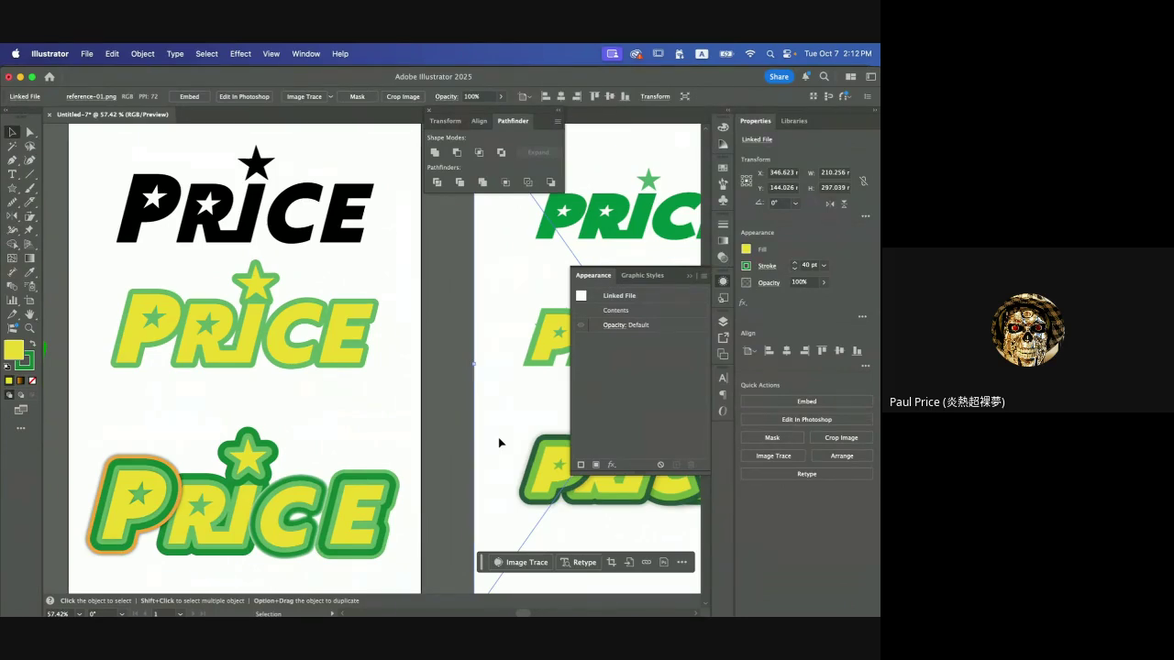
- Switch to Chrome and show the Classroom submissions for the practice 05 logotype assignment
mouse_move(514, 614)
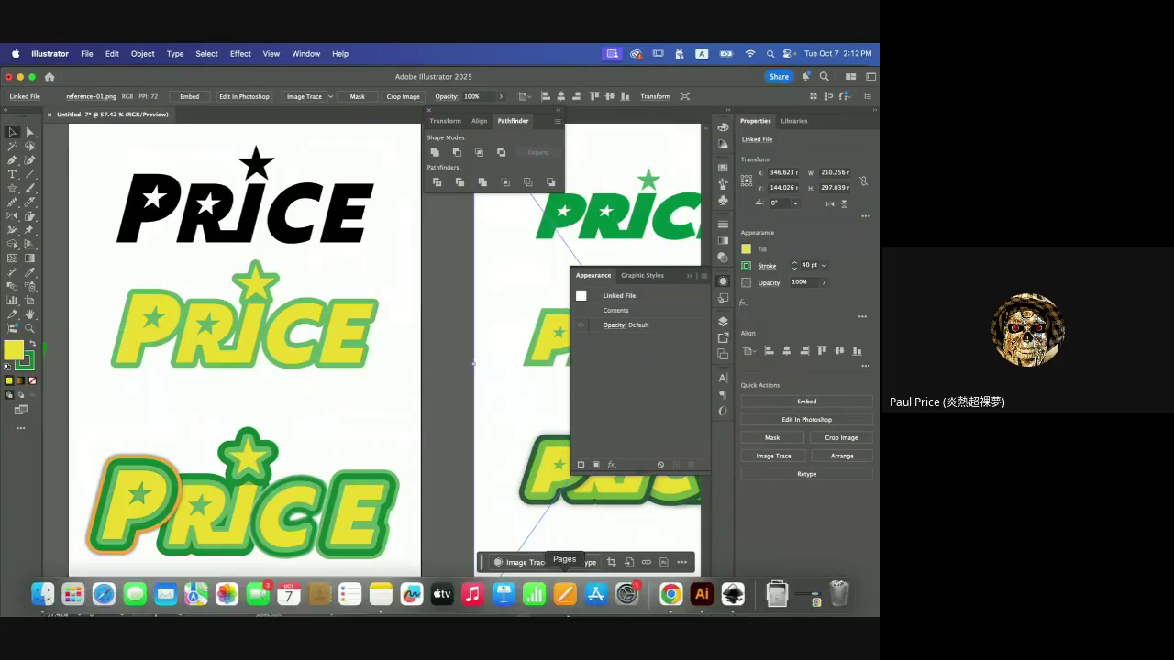
click(675, 600)
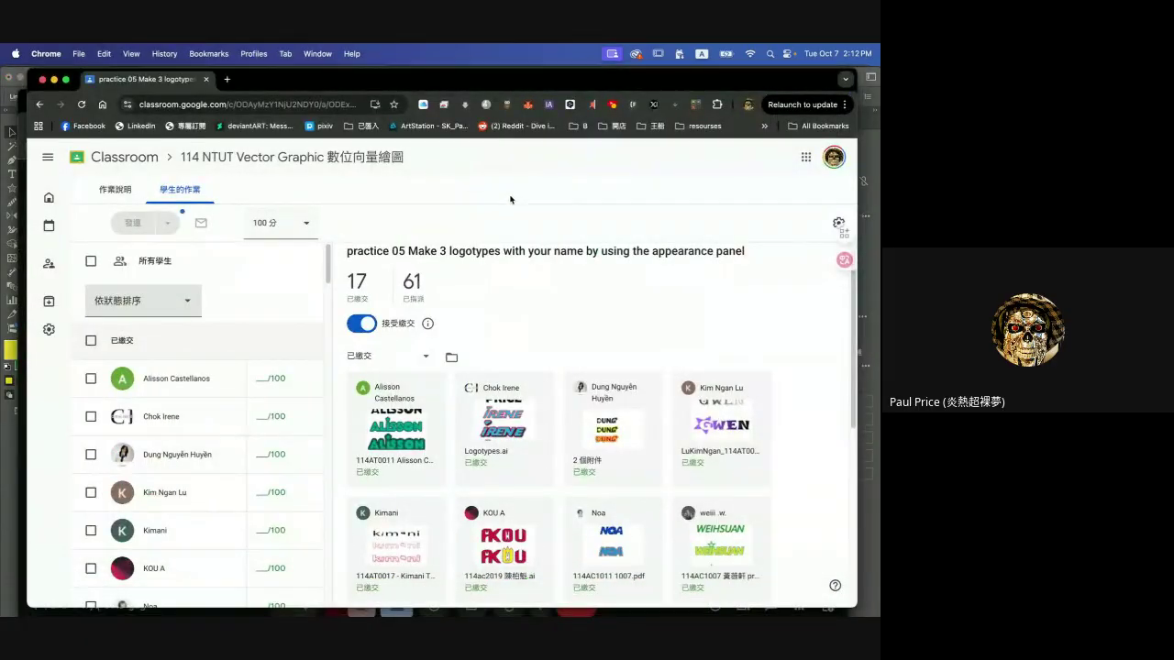
- Search Google for hello kitty in a new tab and show the image results
click(229, 81)
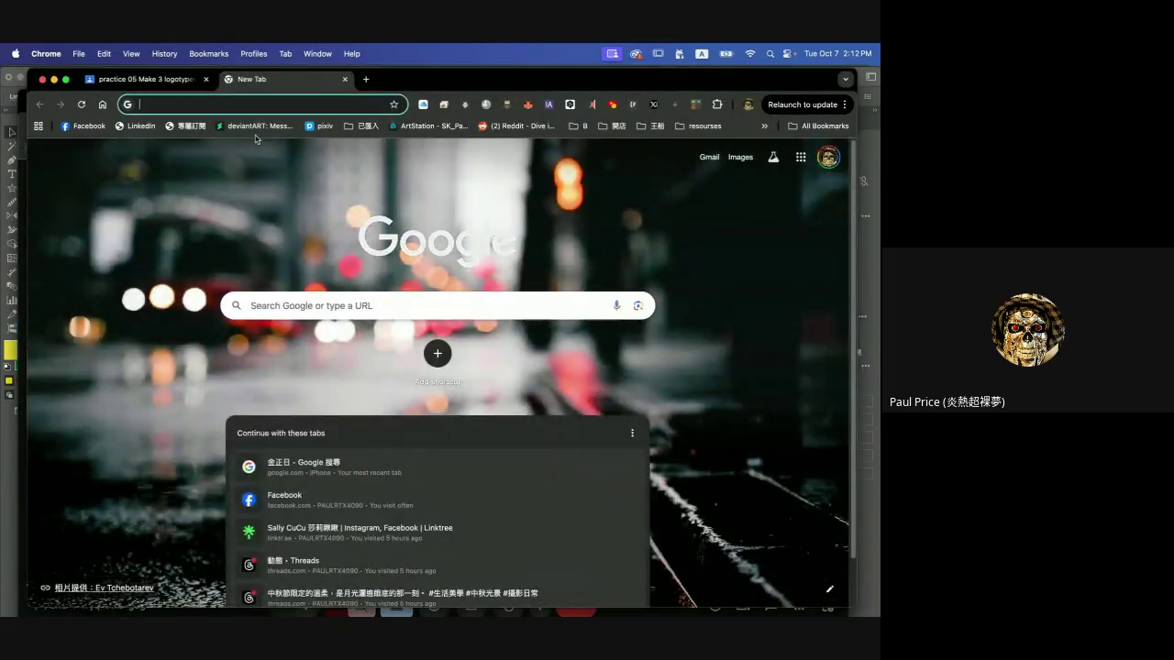
text(hell)
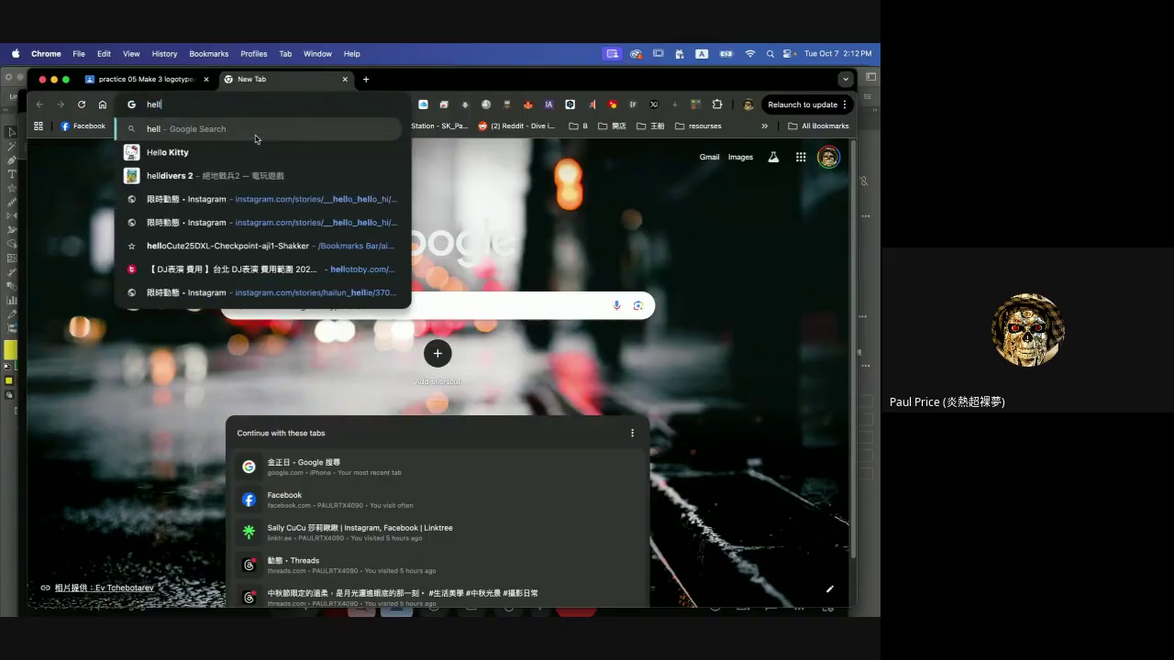
text(o)
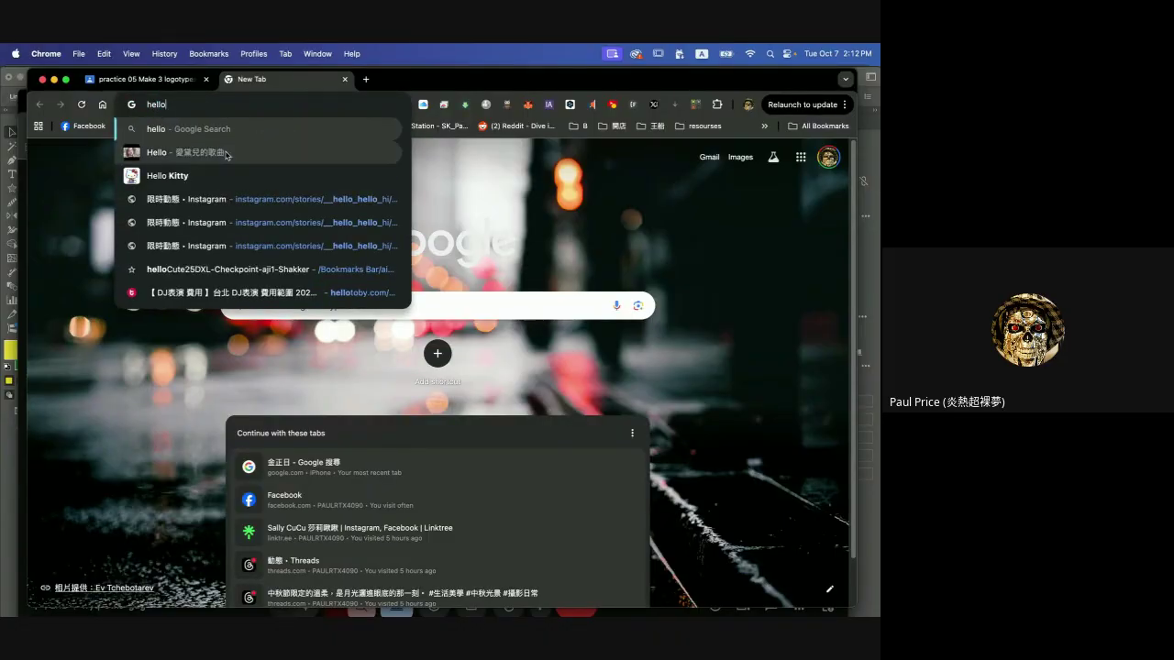
click(199, 174)
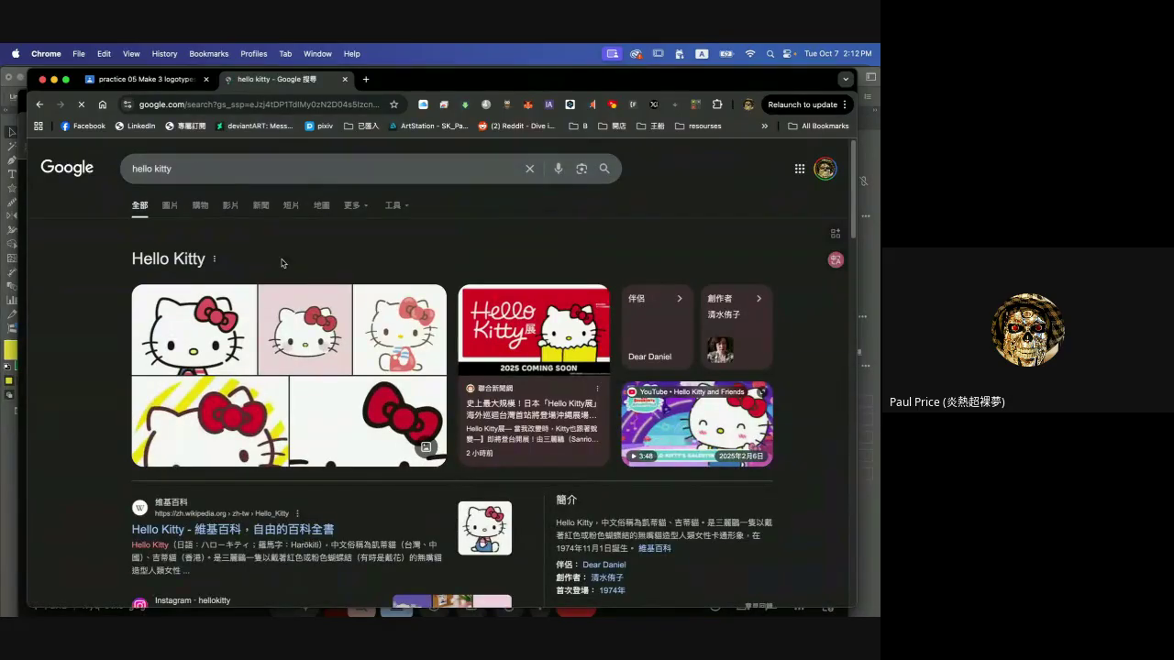
click(169, 205)
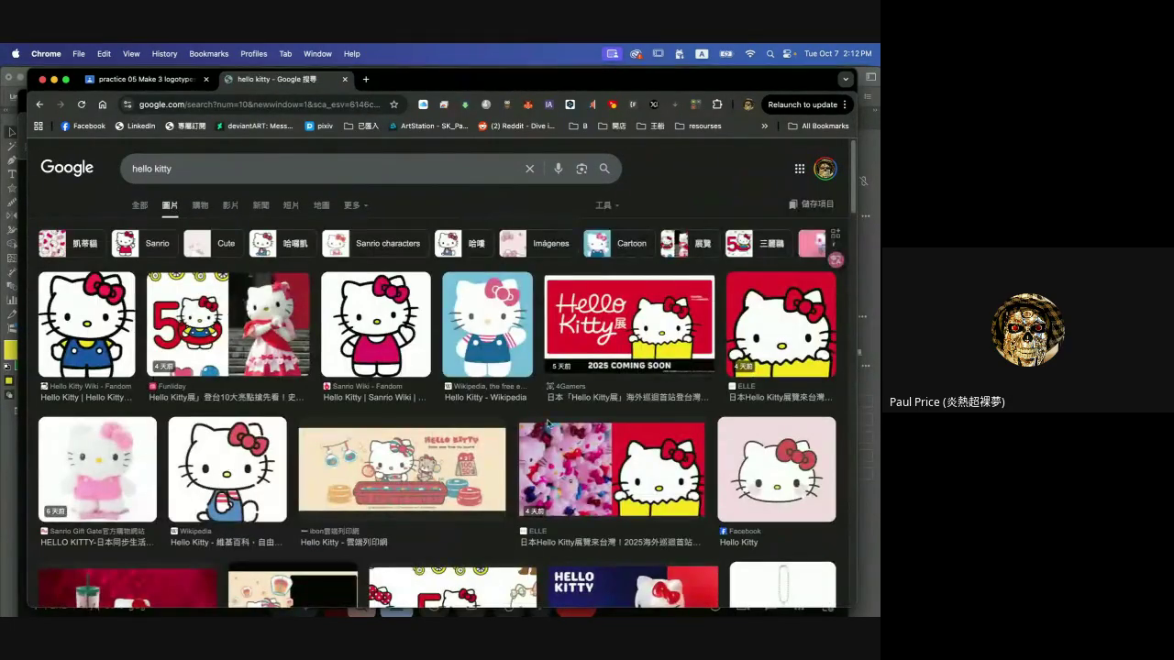
- Find the Hello Kitty Friends Match game image in the results and open it in a new tab
scroll(526, 454, down, 5)
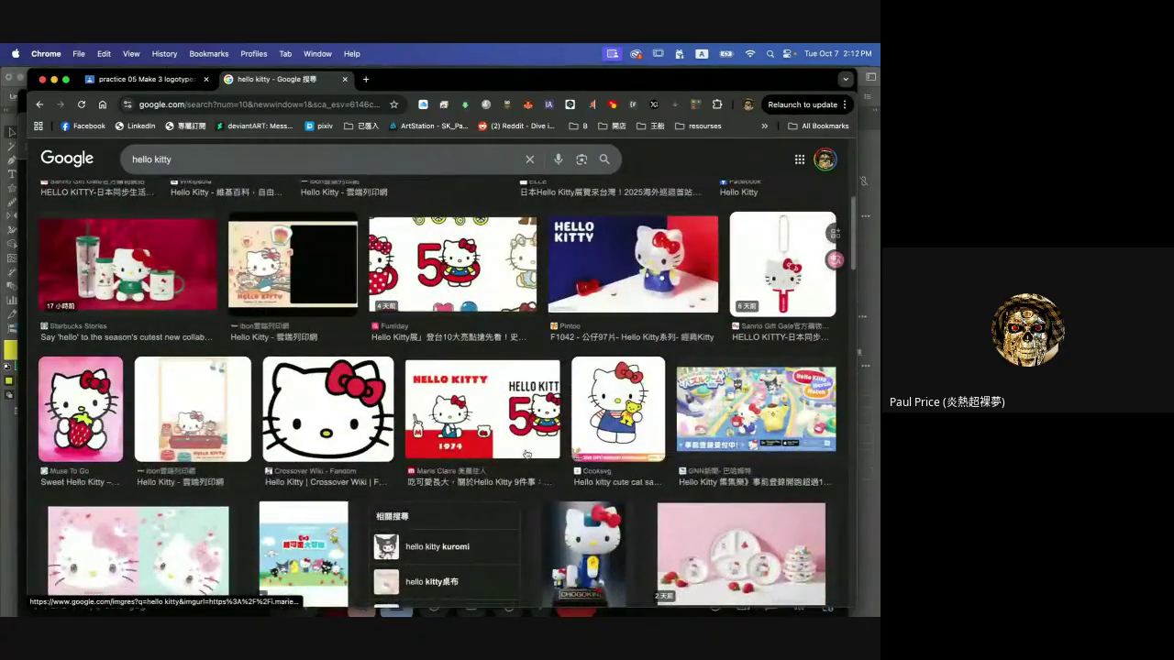
scroll(526, 454, down, 1)
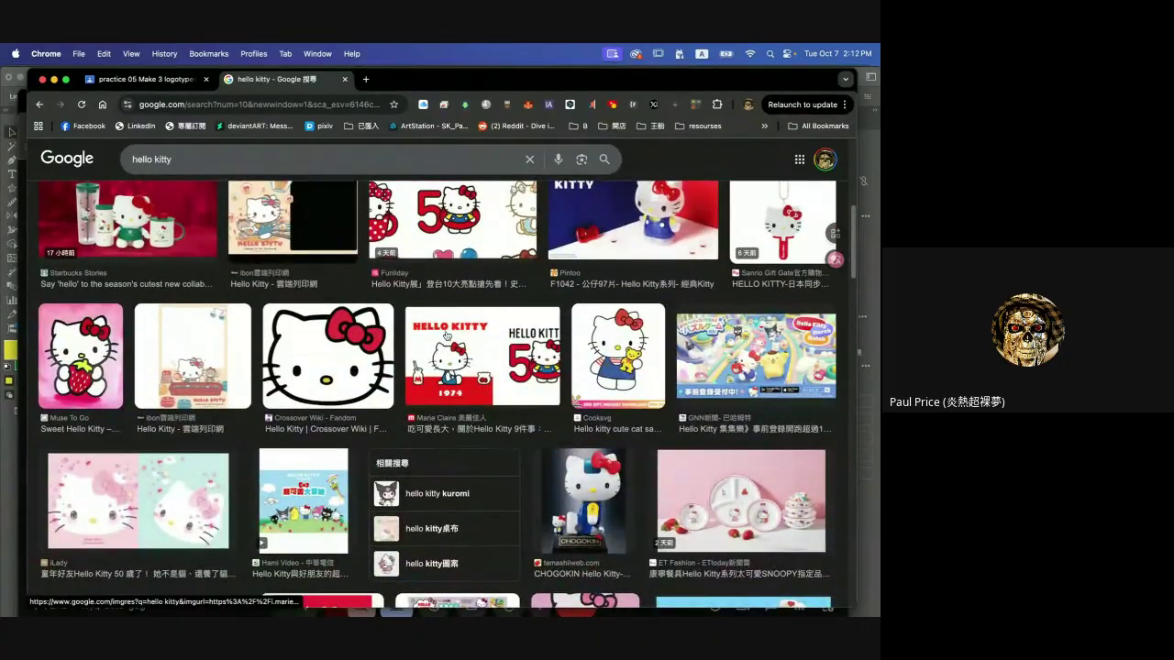
scroll(447, 335, down, 6)
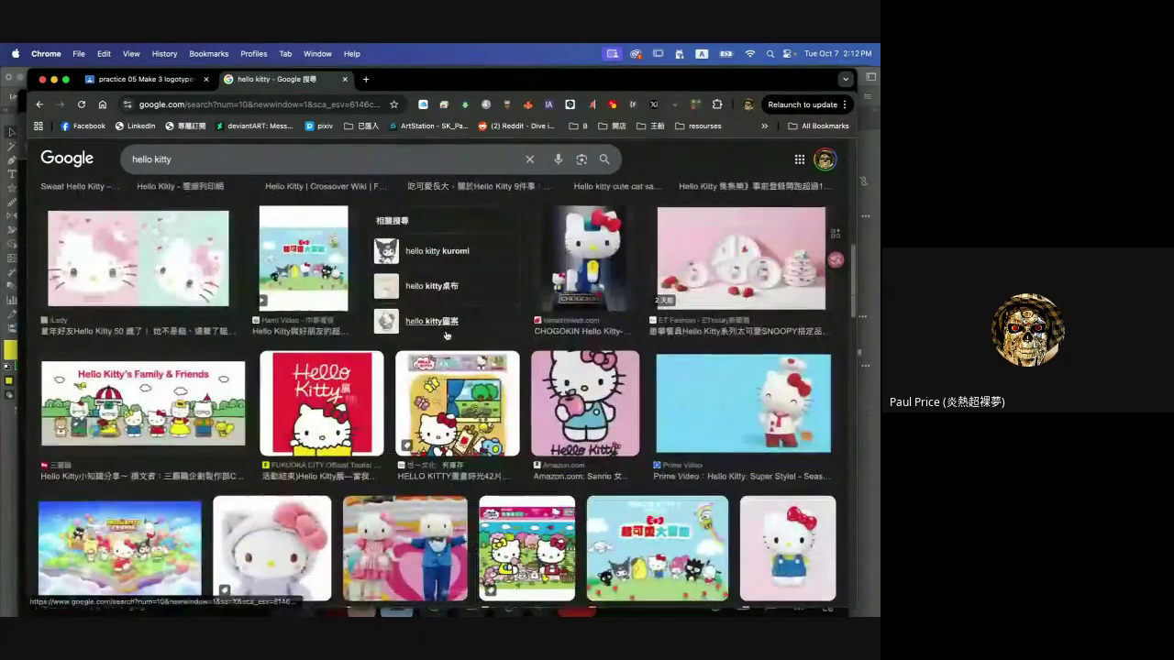
scroll(447, 336, down, 1)
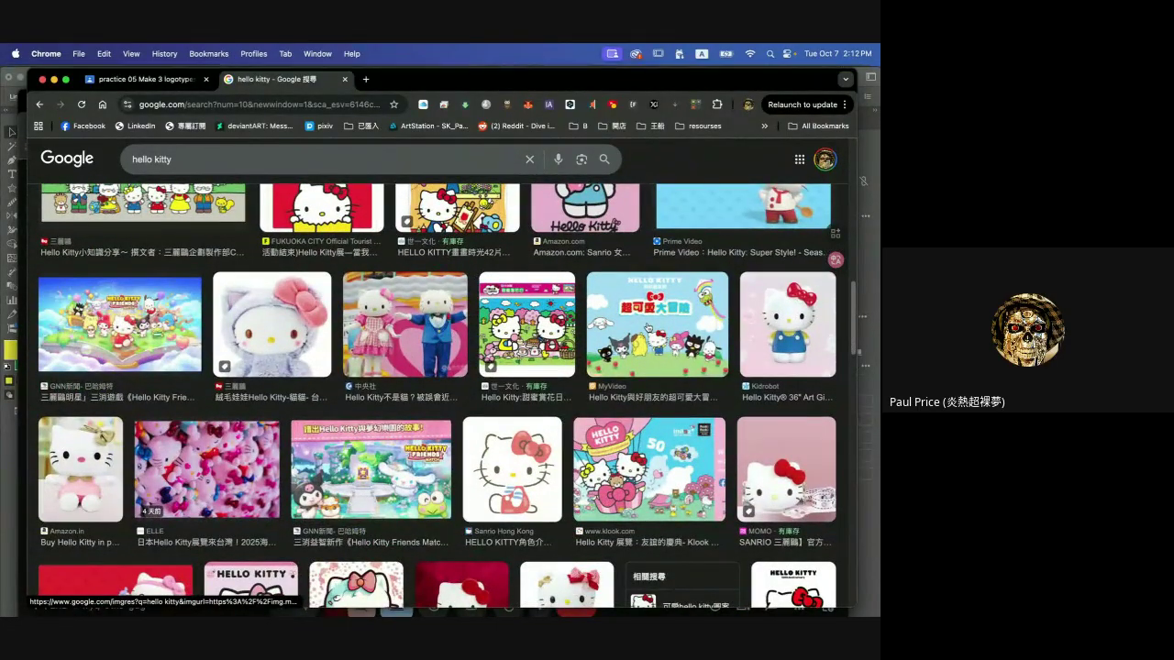
right_click(364, 473)
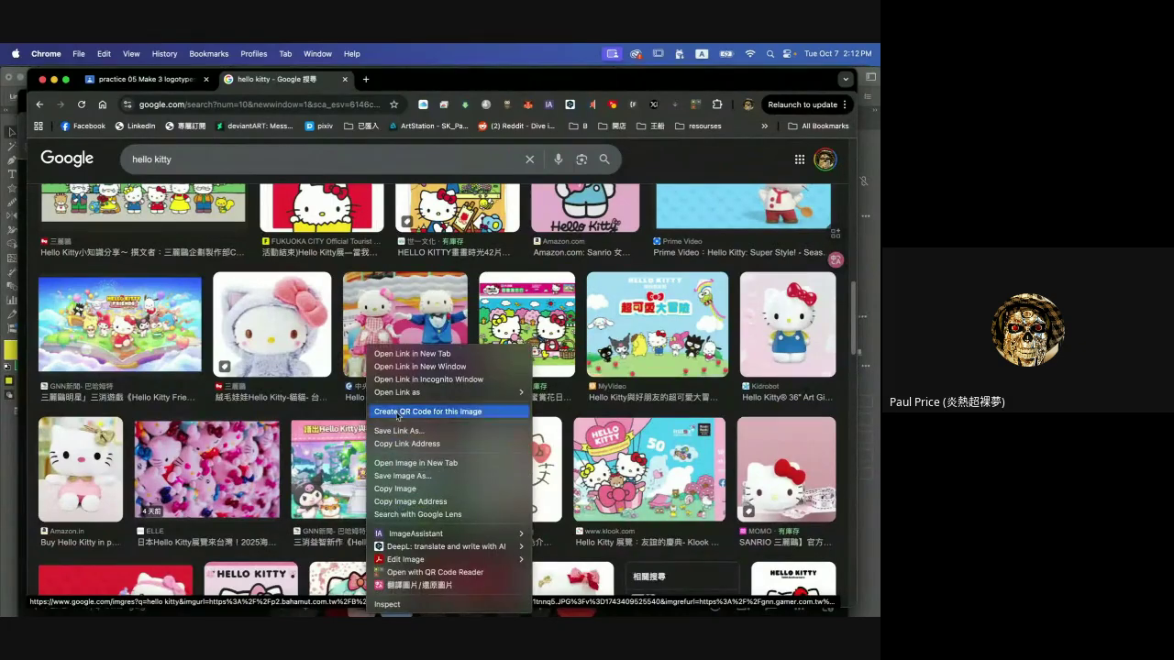
click(415, 355)
- Find the red CMA Australia On Target image with the script Hello Kitty logo and open it in a new tab
scroll(309, 456, down, 3)
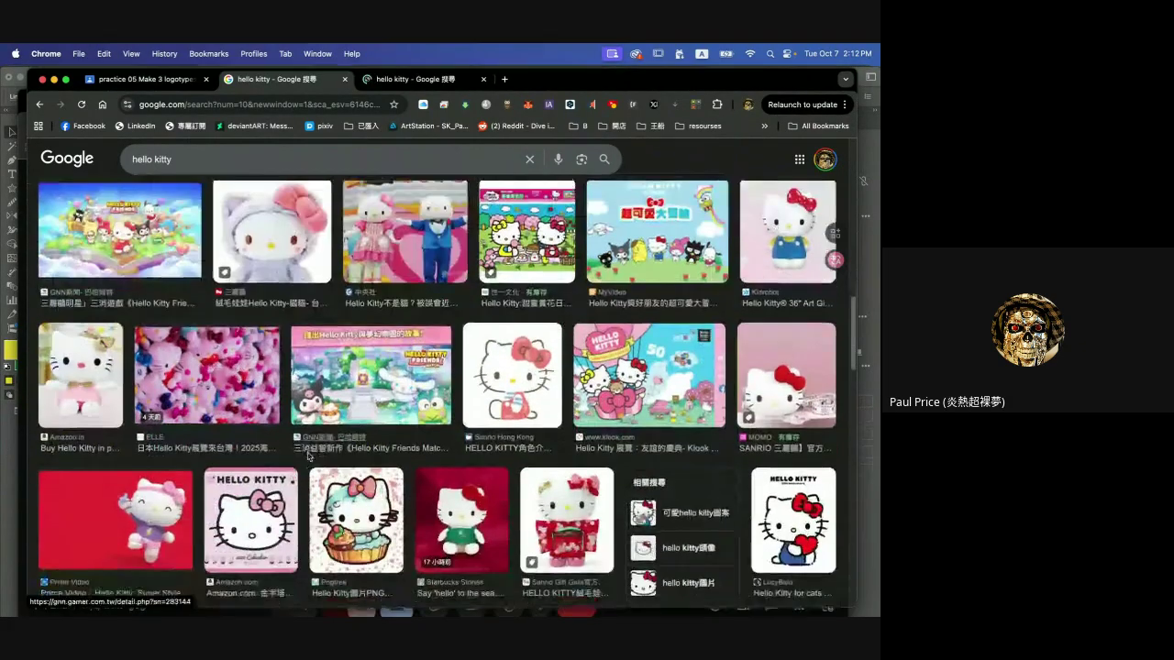
scroll(309, 456, down, 1)
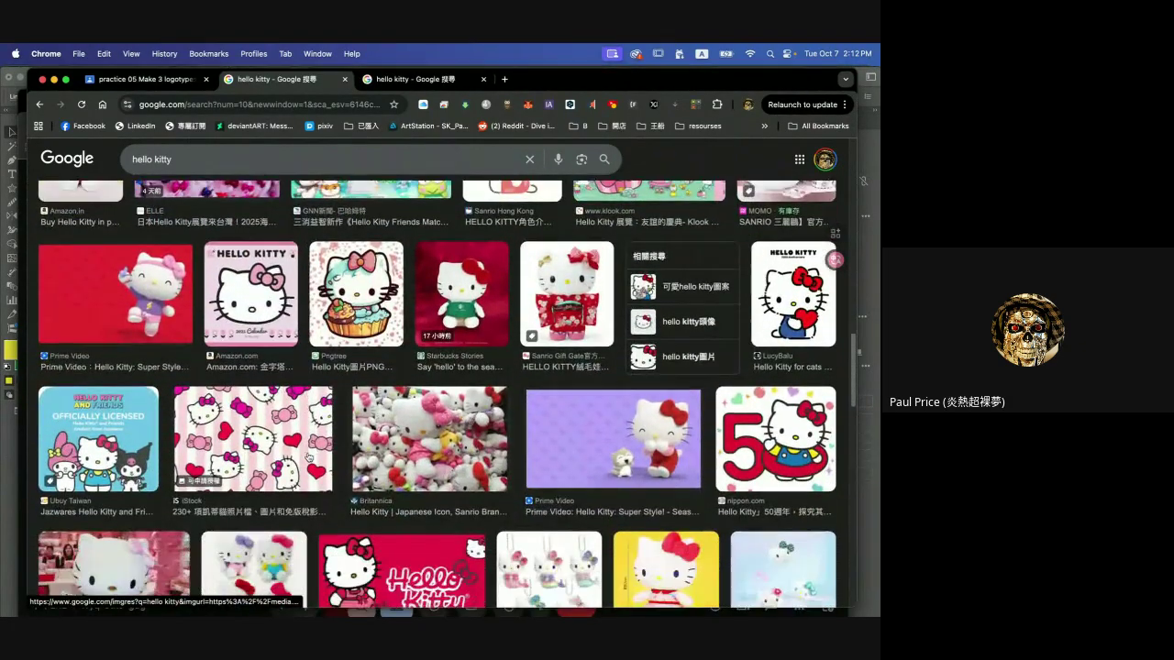
scroll(308, 456, down, 3)
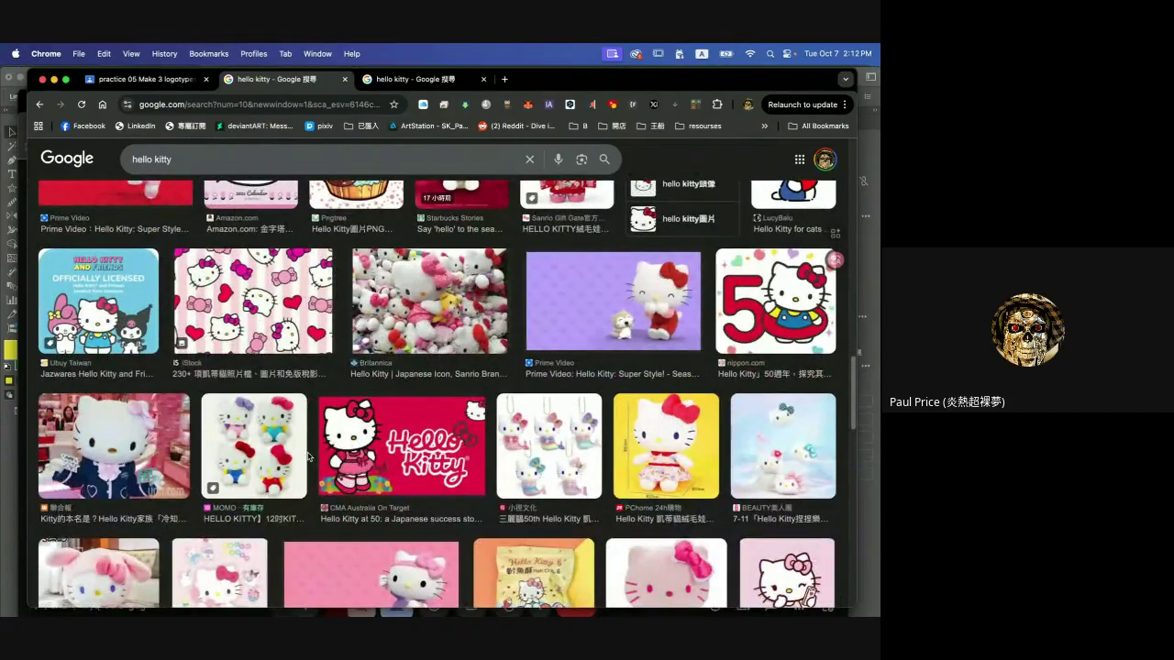
right_click(394, 435)
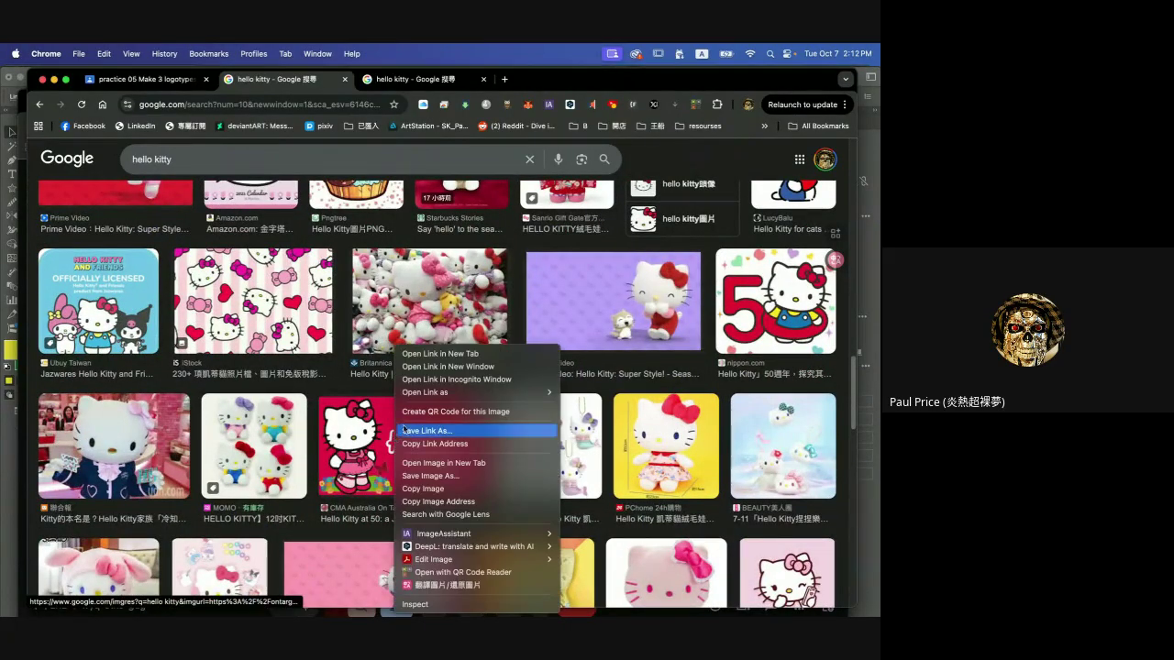
click(438, 353)
- Find the Hello Kitty Argentina image with the arched white lettering and open it in a new tab
scroll(351, 486, down, 5)
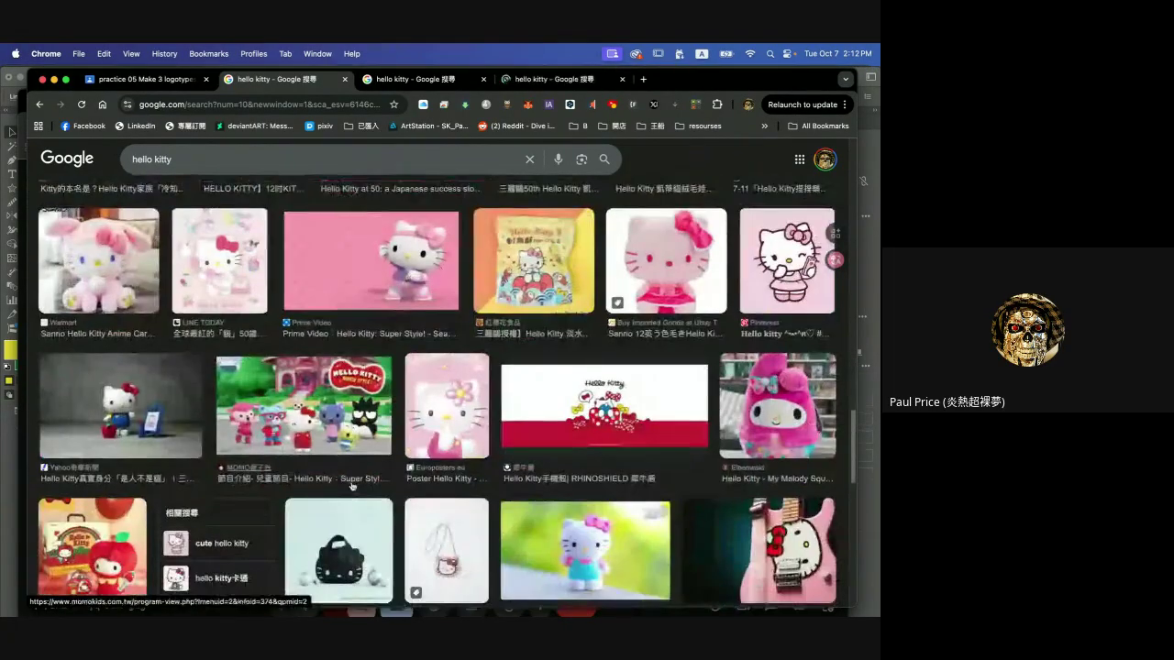
scroll(351, 486, down, 5)
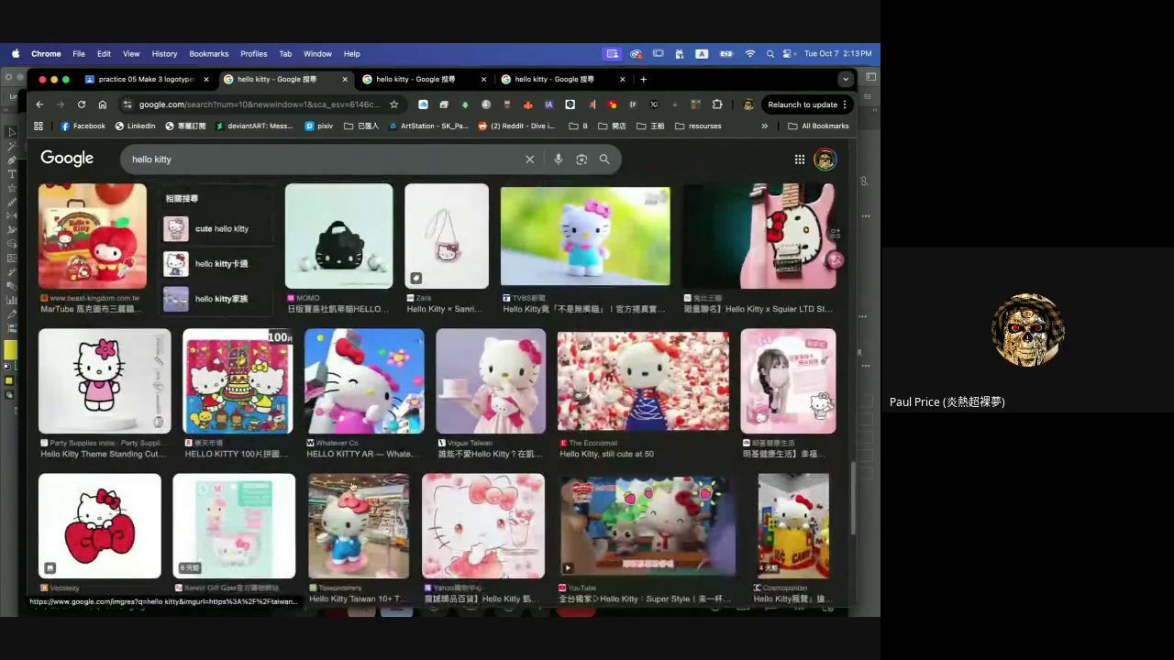
scroll(351, 486, down, 5)
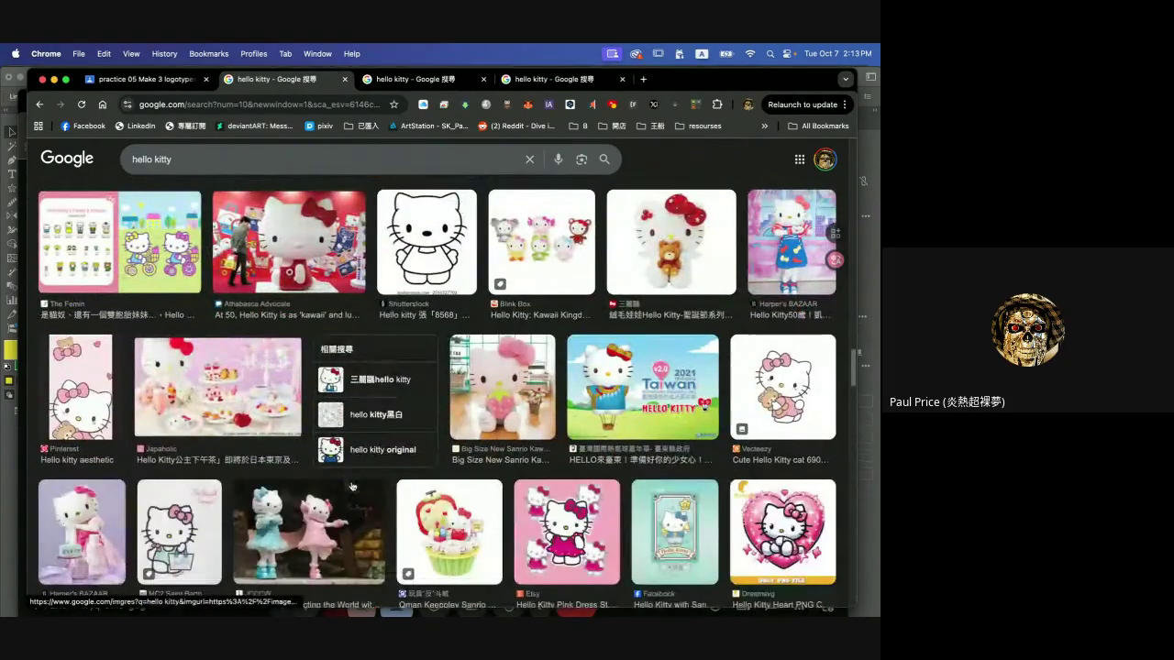
scroll(351, 486, down, 8)
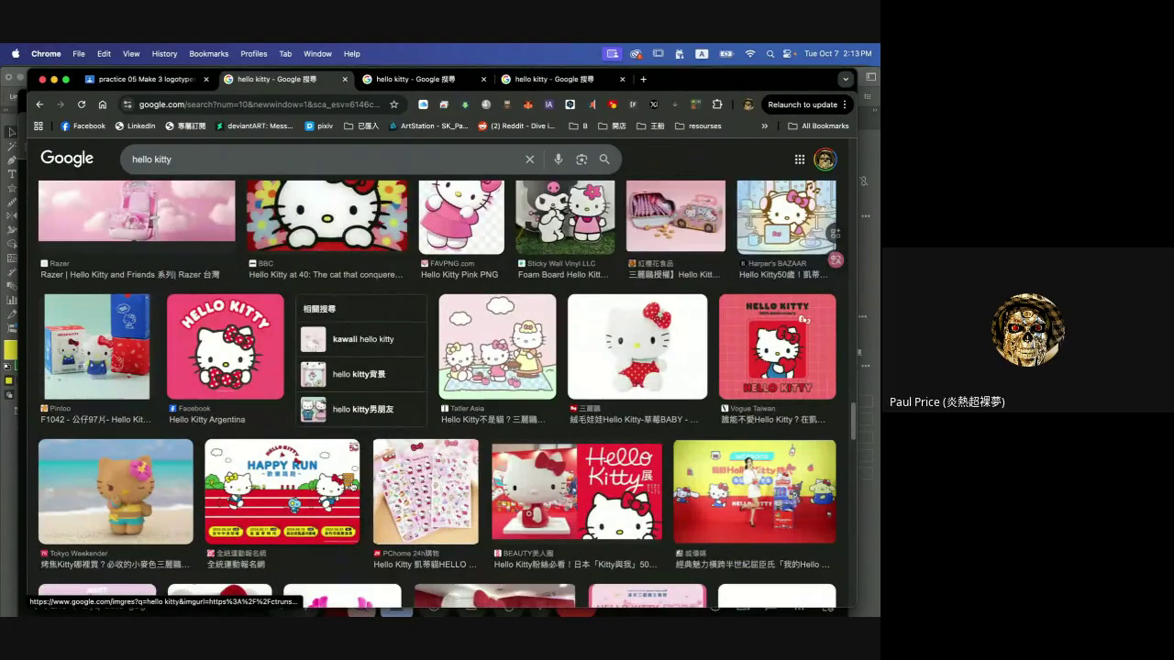
scroll(353, 486, down, 1)
right_click(250, 335)
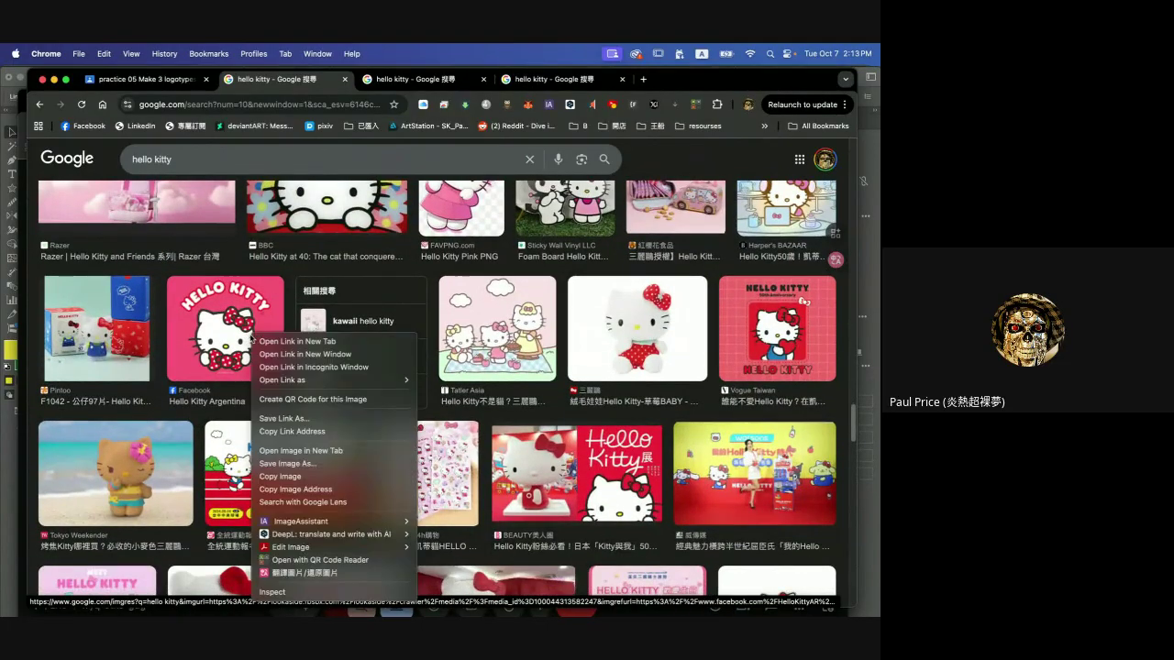
click(277, 342)
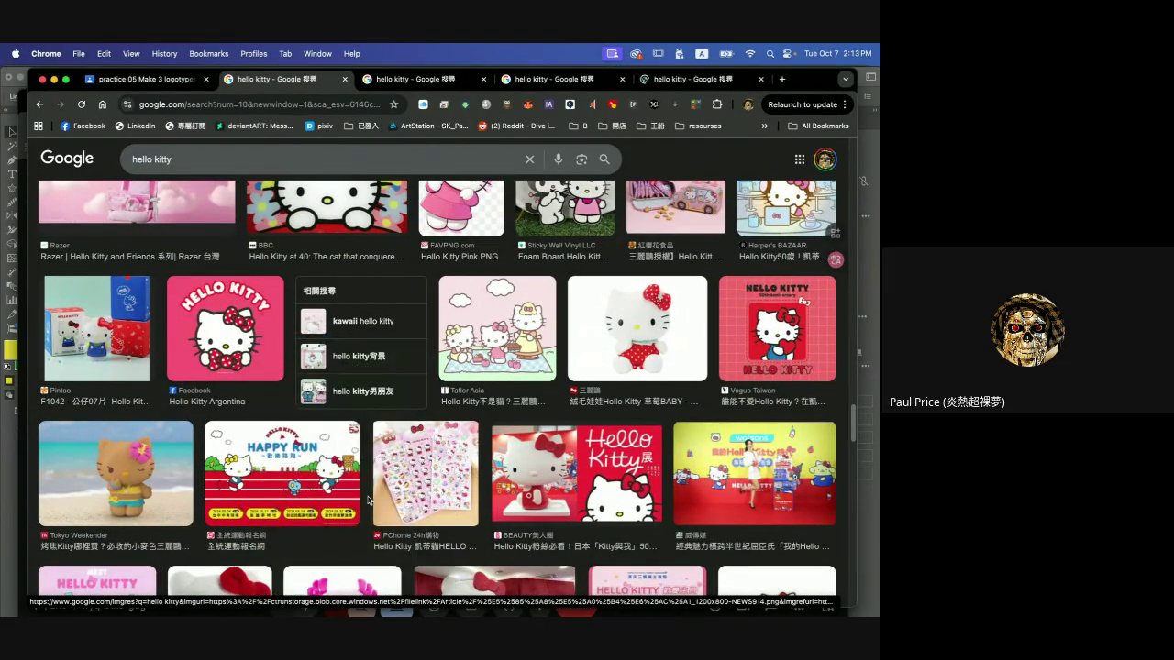
- Open the pink Happy Birthday Hello Kitty hotel theme room image in a new tab
scroll(368, 501, down, 3)
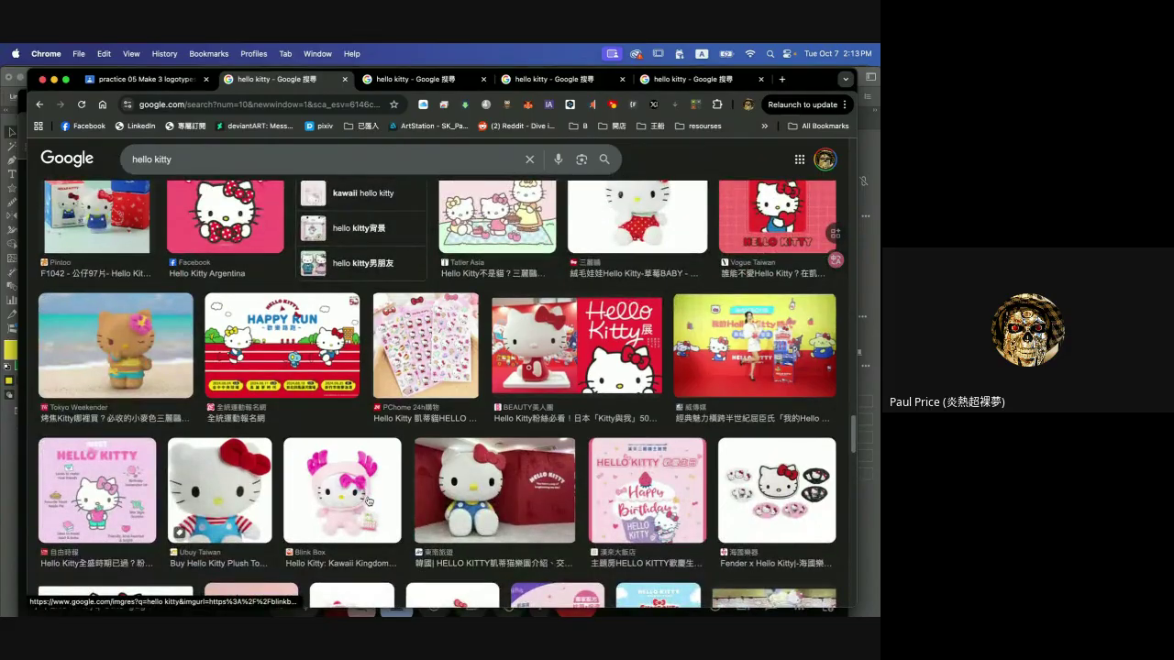
scroll(367, 501, down, 2)
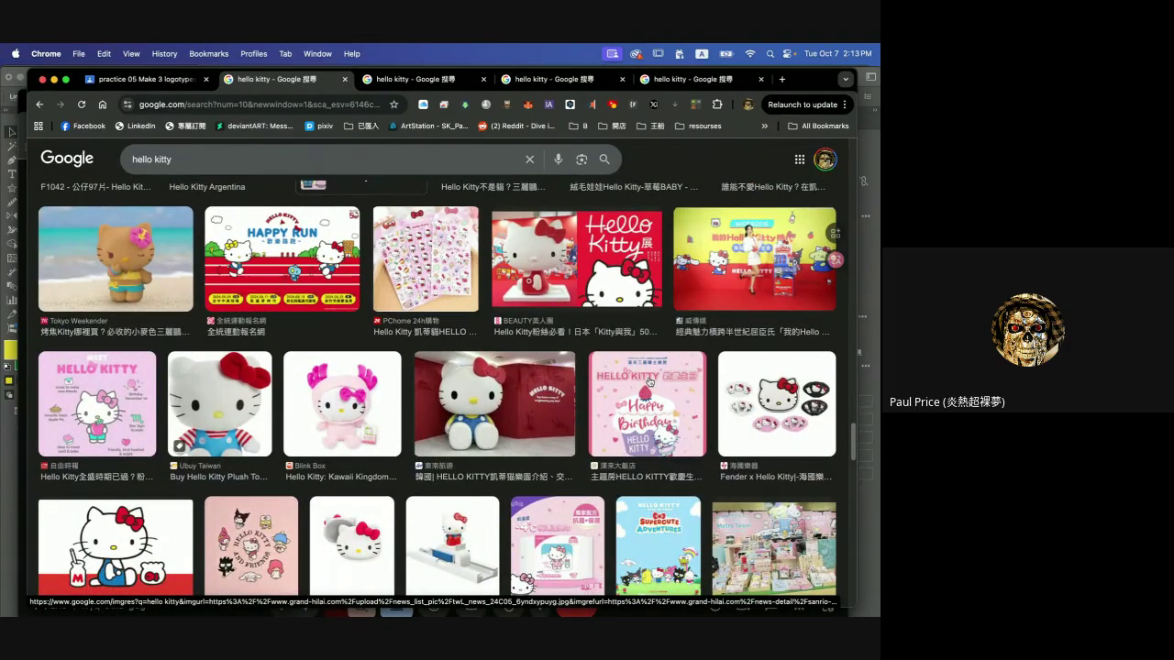
right_click(649, 380)
click(684, 355)
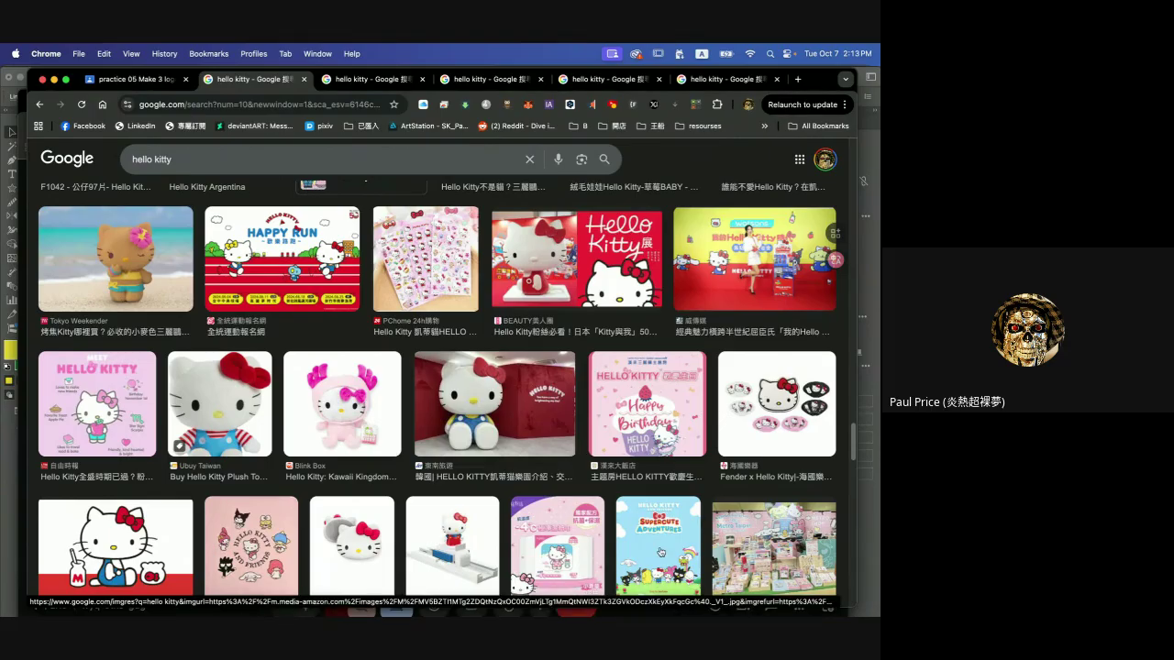
- Open the IMDb Hello Kitty and Friends Supercute Adventures poster in a new tab
scroll(586, 451, down, 3)
right_click(663, 437)
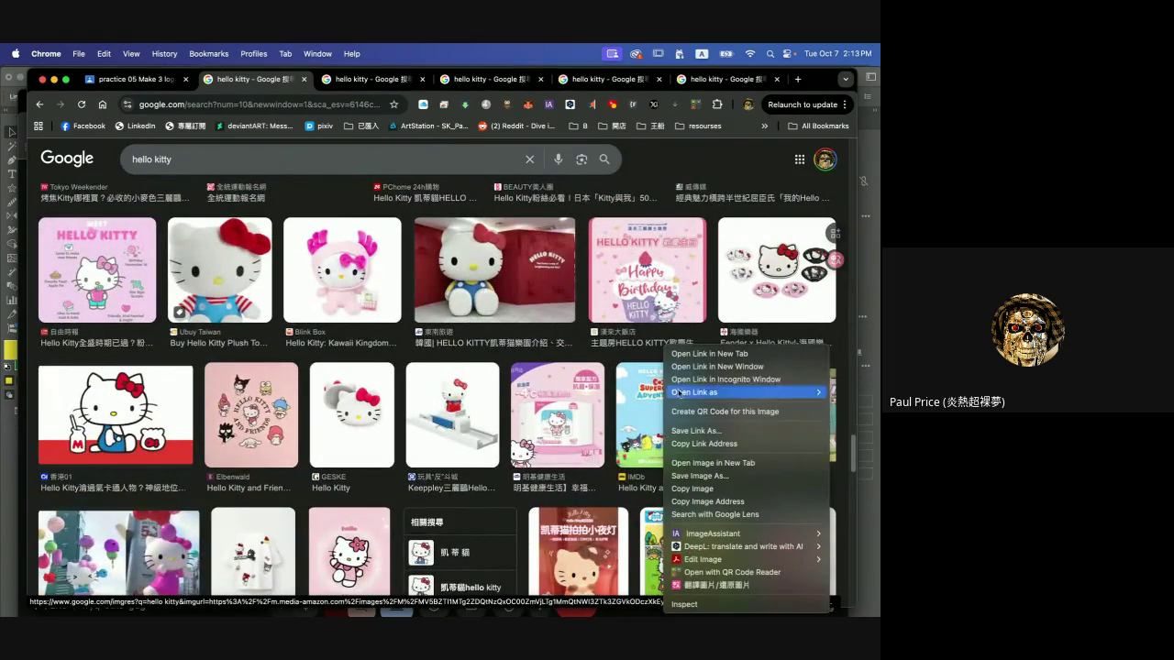
click(696, 353)
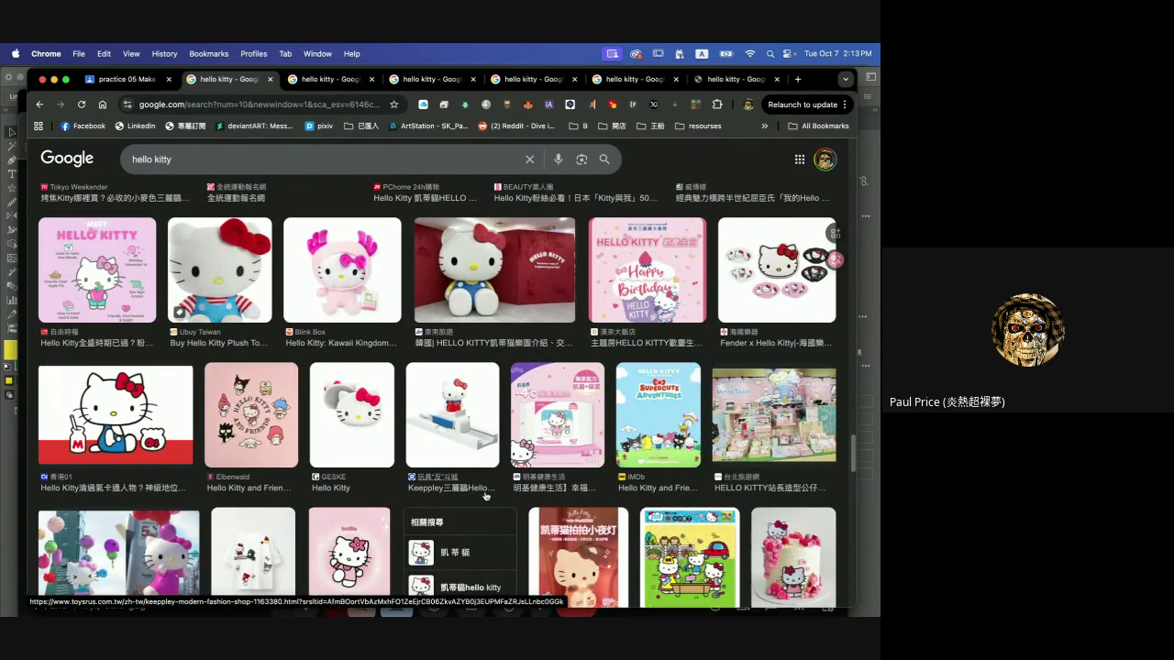
- Find the blue Profite Magazine Hello Kitty image and open it in a new tab
scroll(486, 493, down, 7)
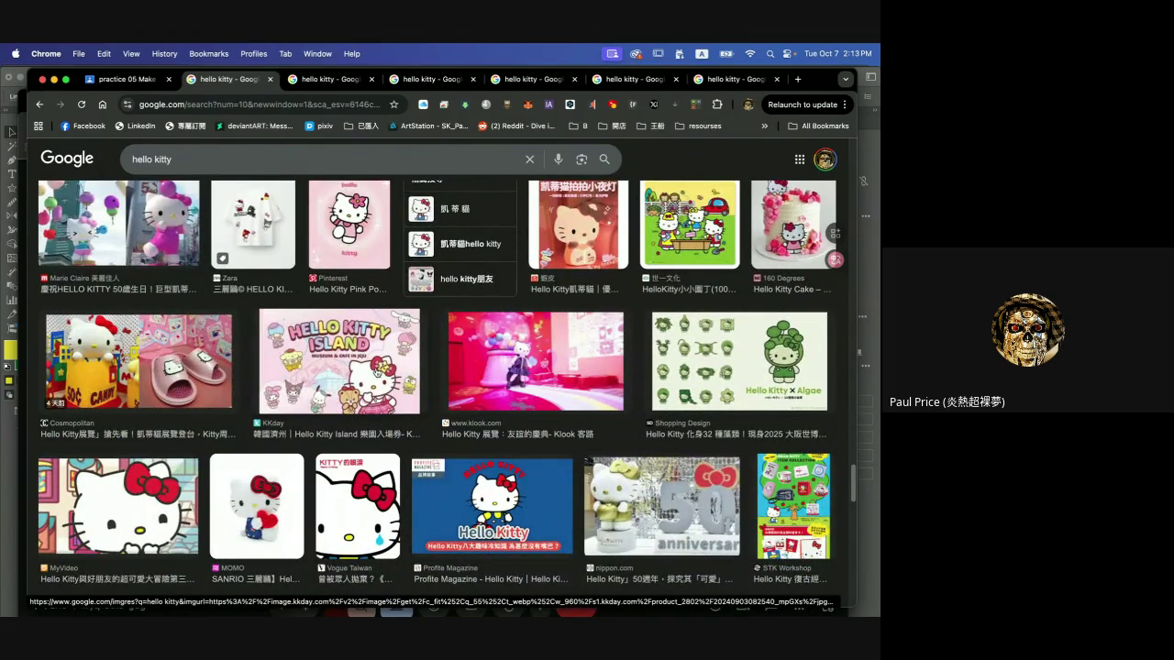
scroll(453, 504, down, 3)
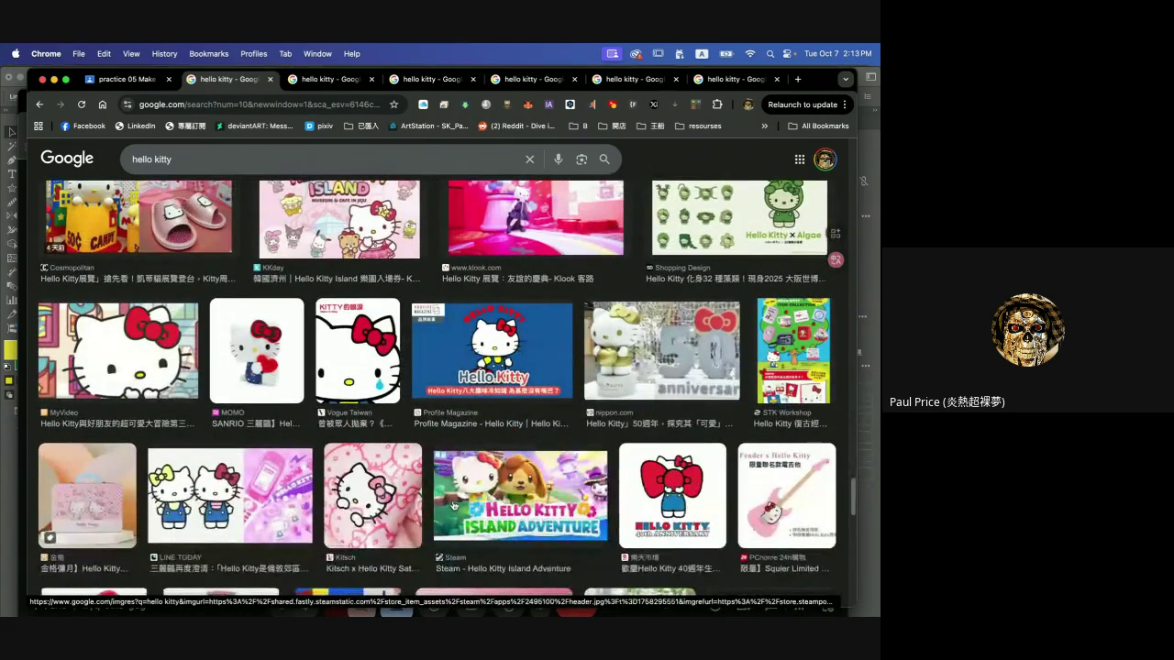
right_click(495, 376)
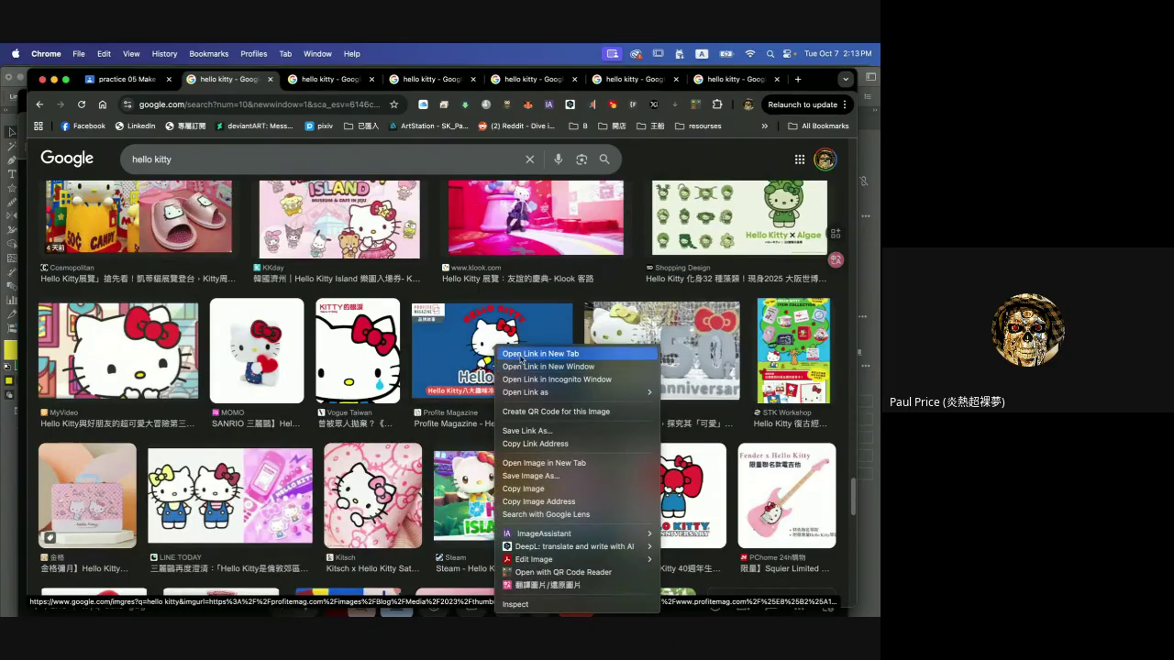
click(521, 355)
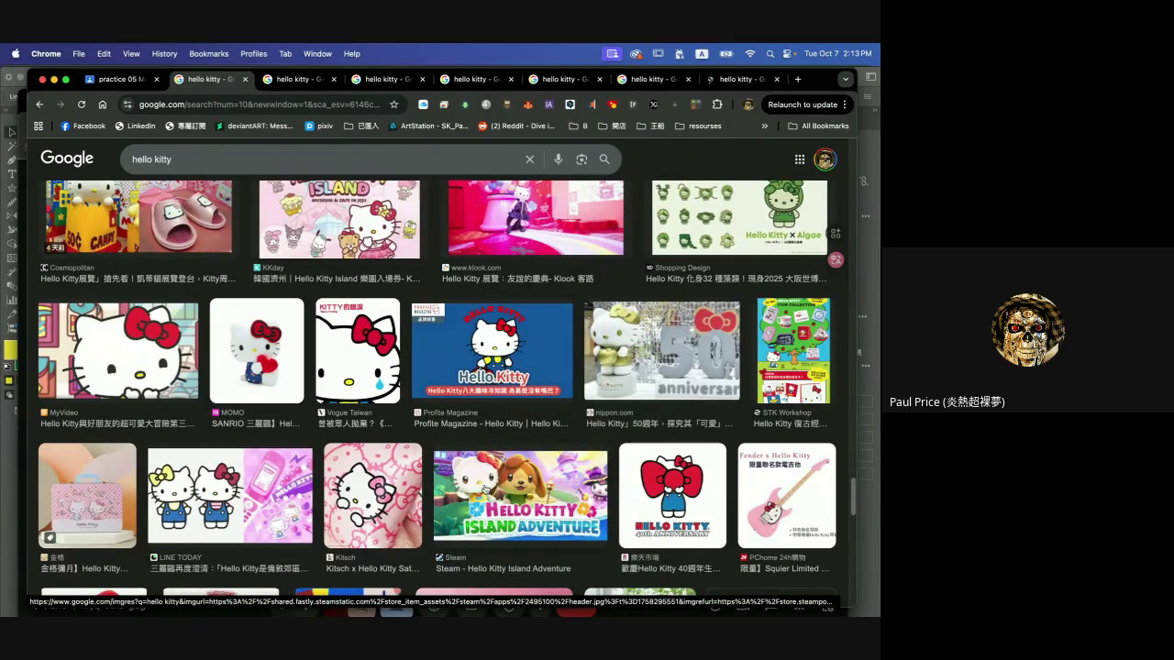
- Examine the lettering in the first four opened Hello Kitty images, inspecting the outlined title of the birthday image up close
click(298, 78)
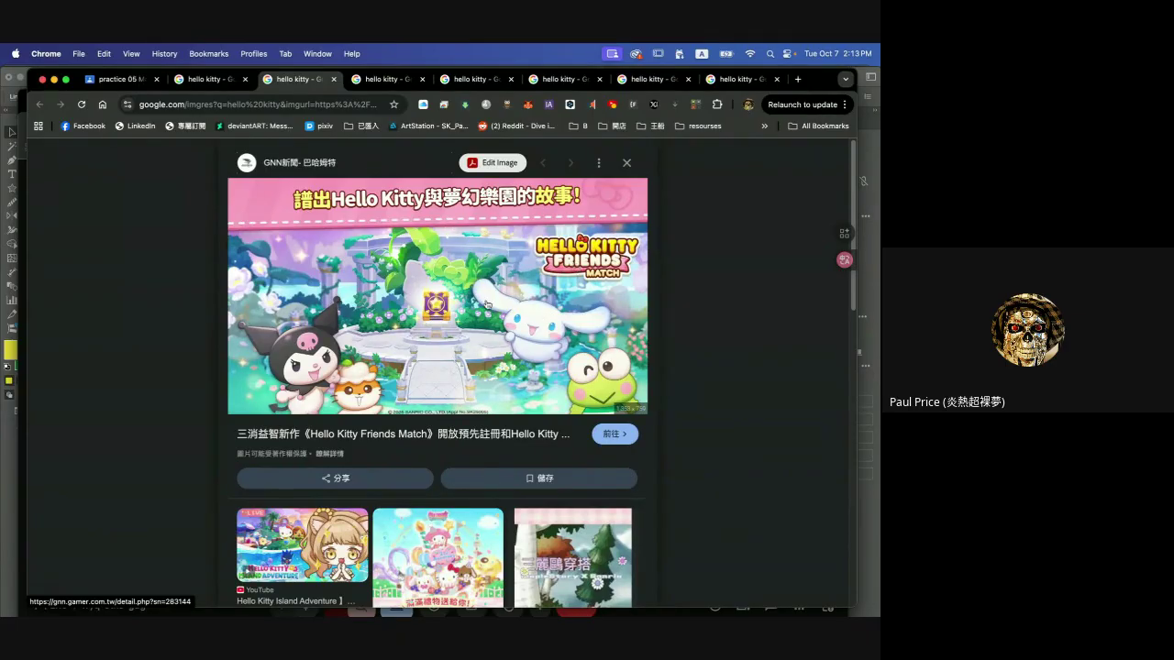
click(375, 79)
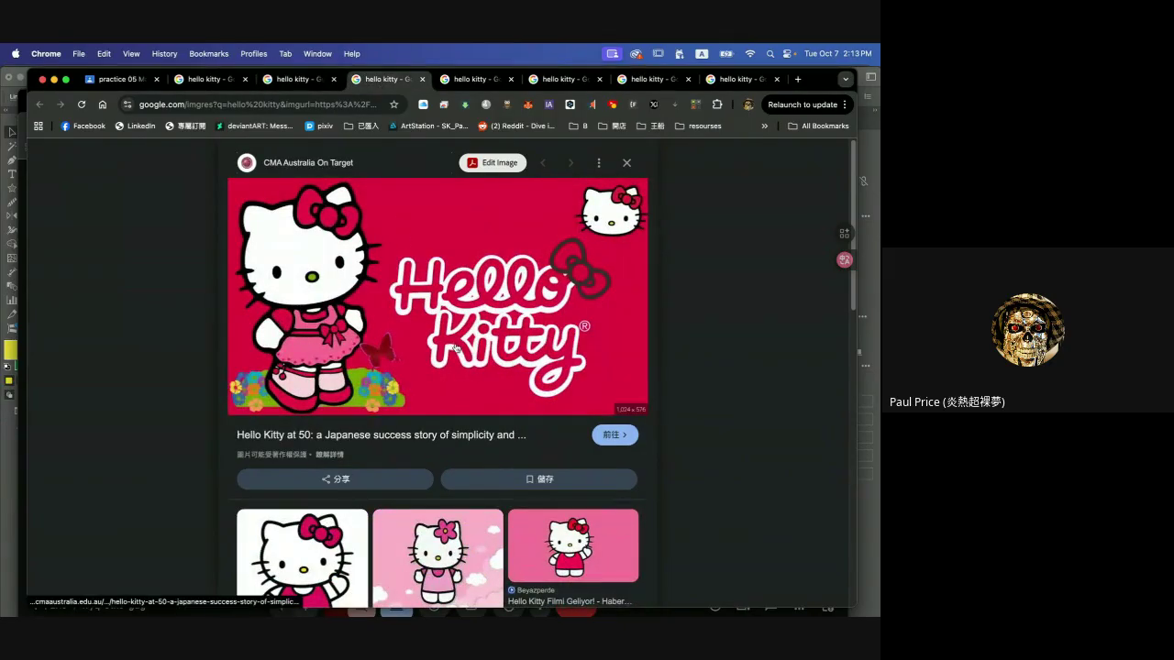
click(458, 80)
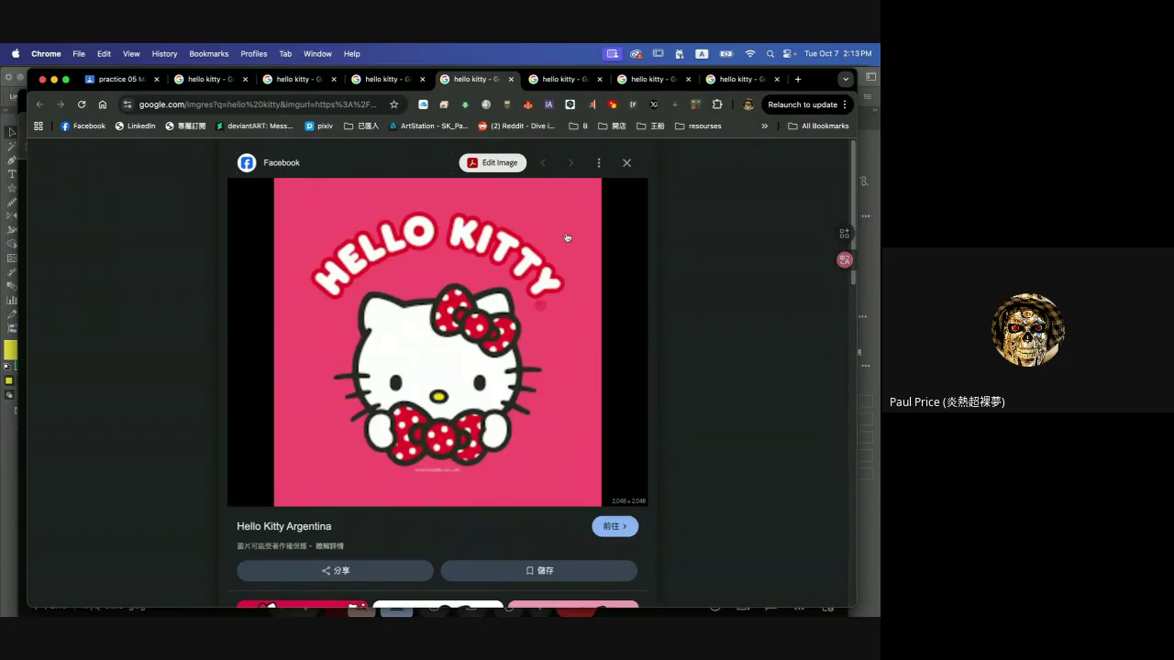
click(564, 81)
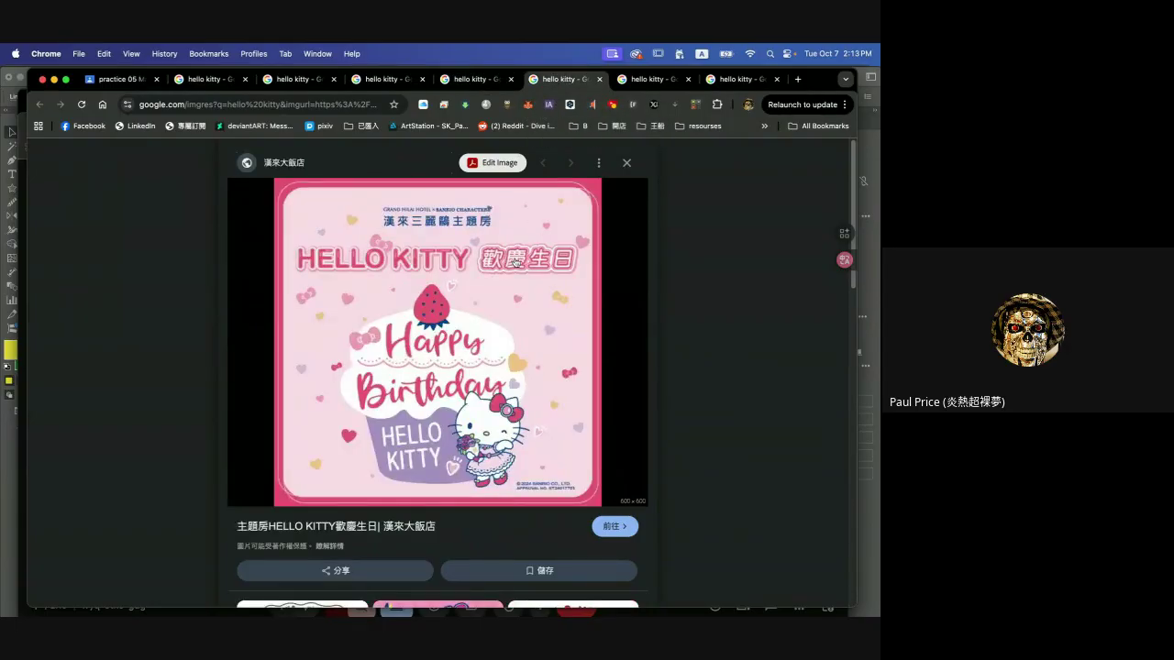
scroll(506, 263, up, 5)
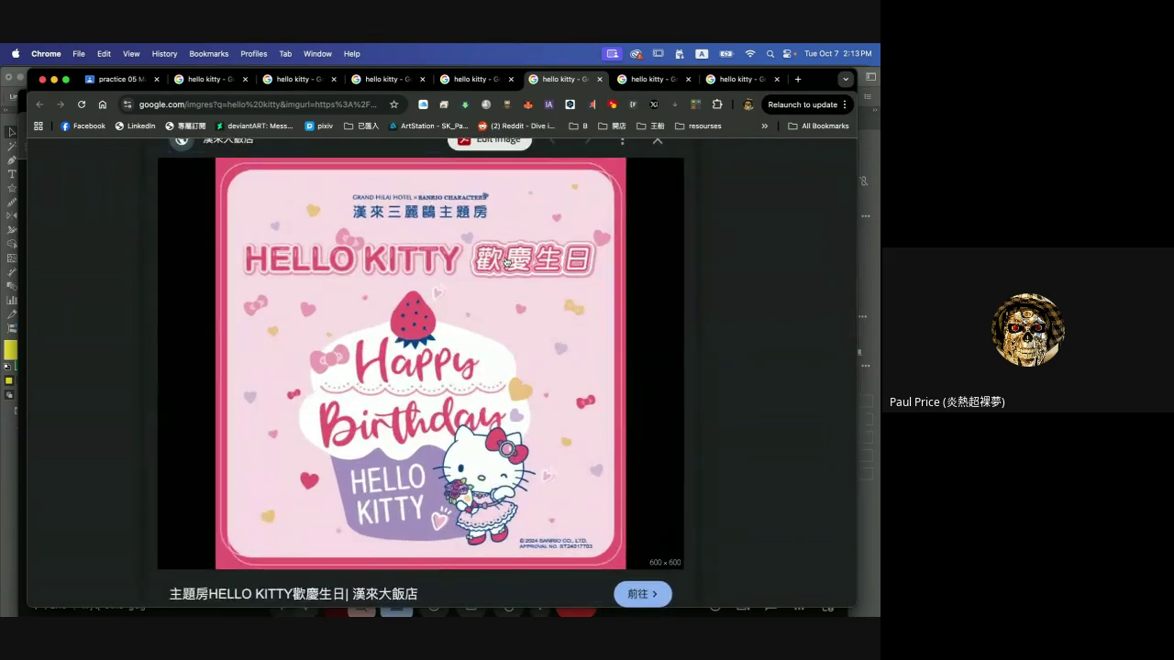
scroll(505, 263, left, 4)
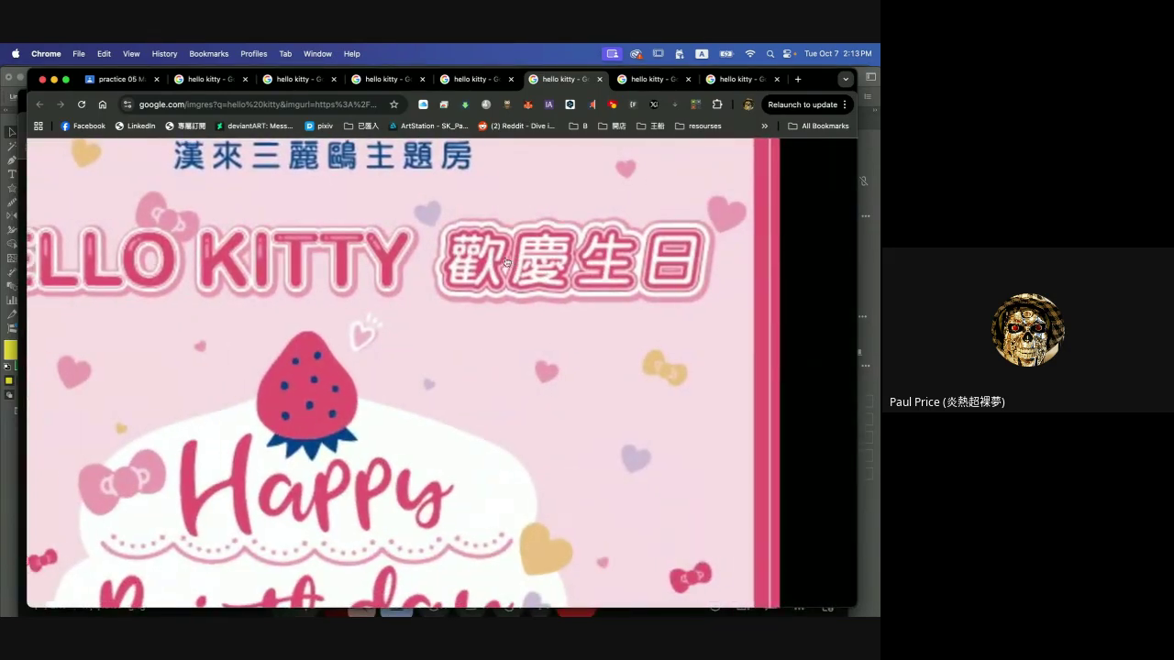
- Examine the outlined titles in the pink birthday image and the Supercute Adventures poster up close
scroll(505, 263, left, 2)
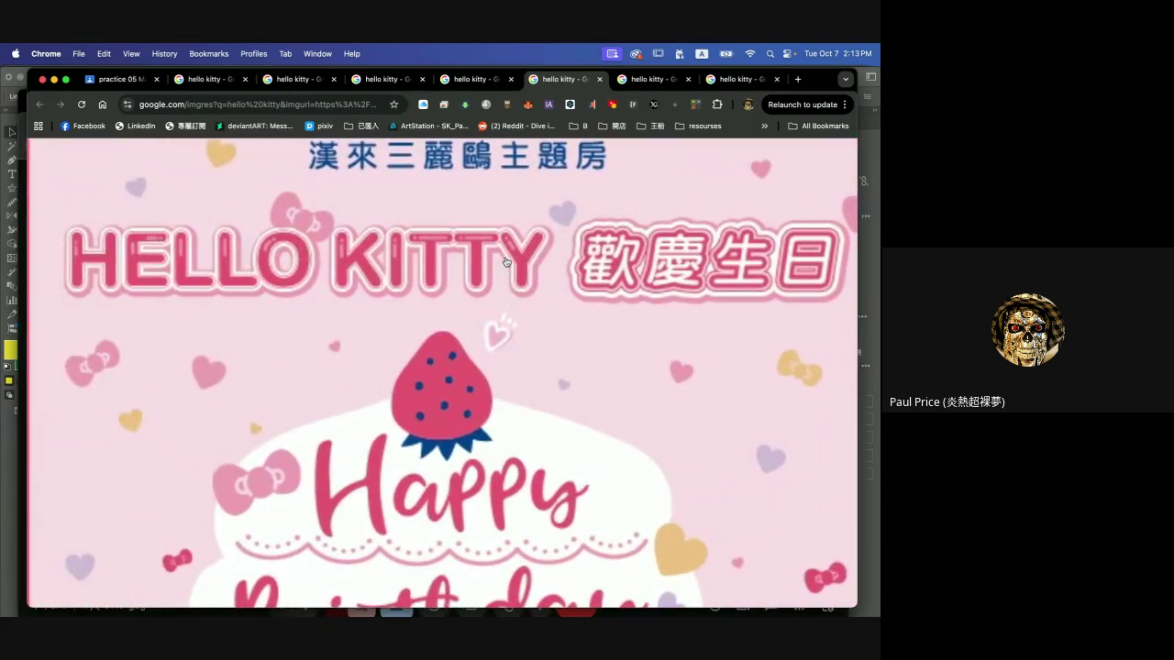
scroll(557, 215, down, 5)
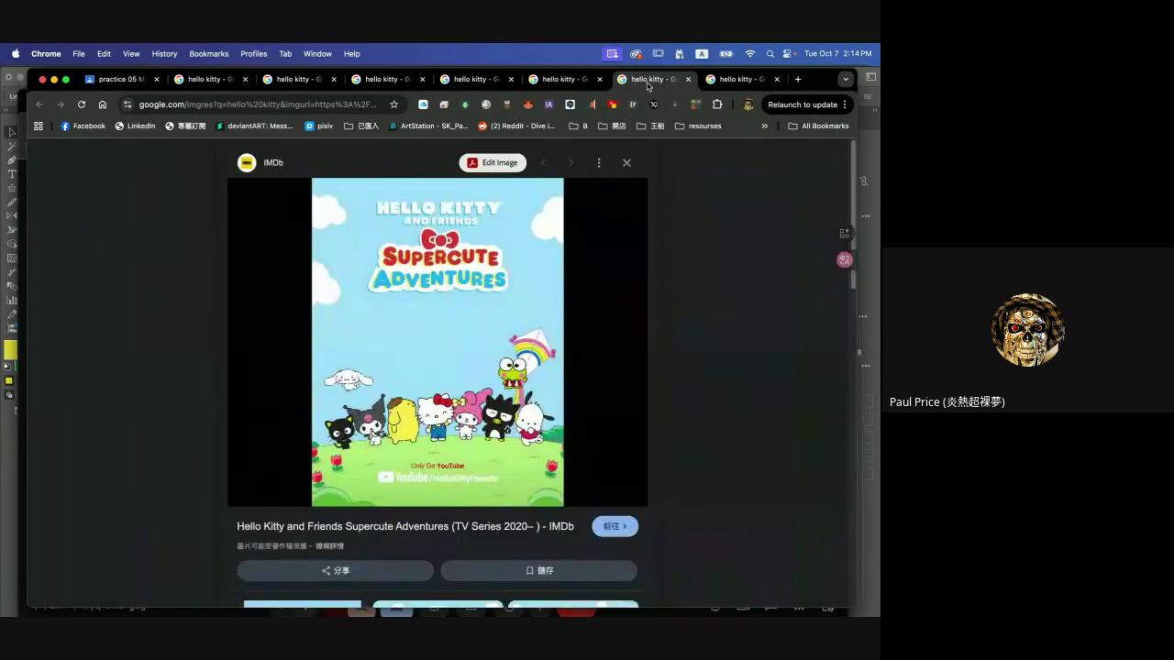
click(649, 81)
scroll(439, 263, up, 5)
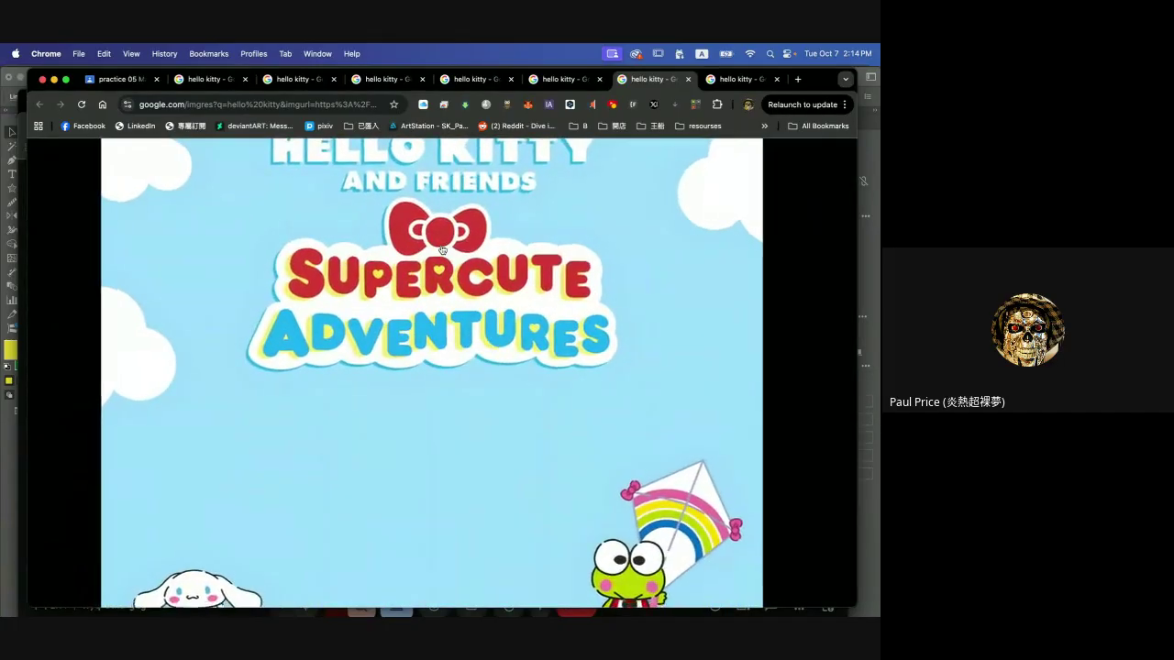
scroll(441, 250, down, 3)
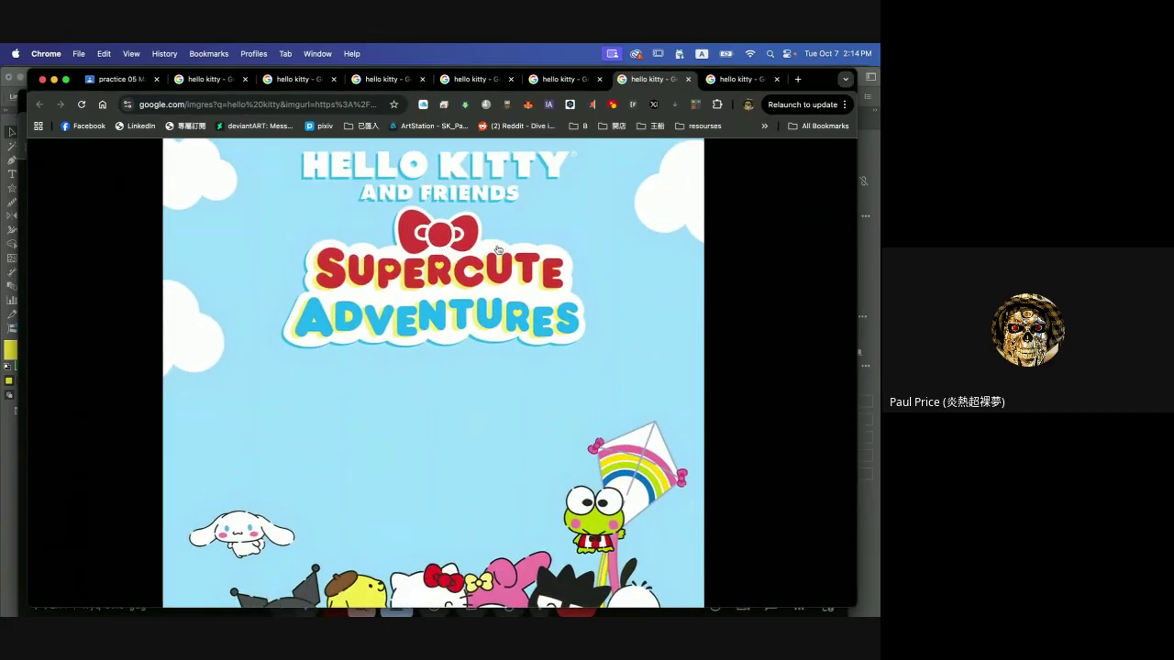
- Look at the Hello Kitty lettering in the Profite Magazine image, then return to the pink birthday image
click(737, 85)
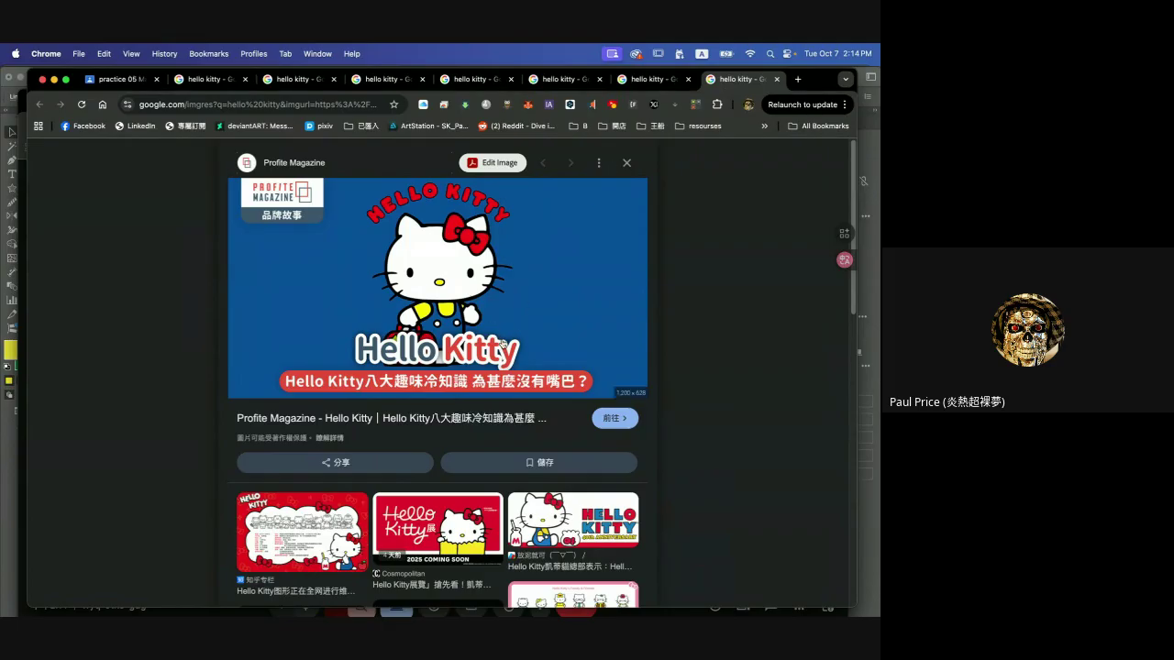
click(507, 358)
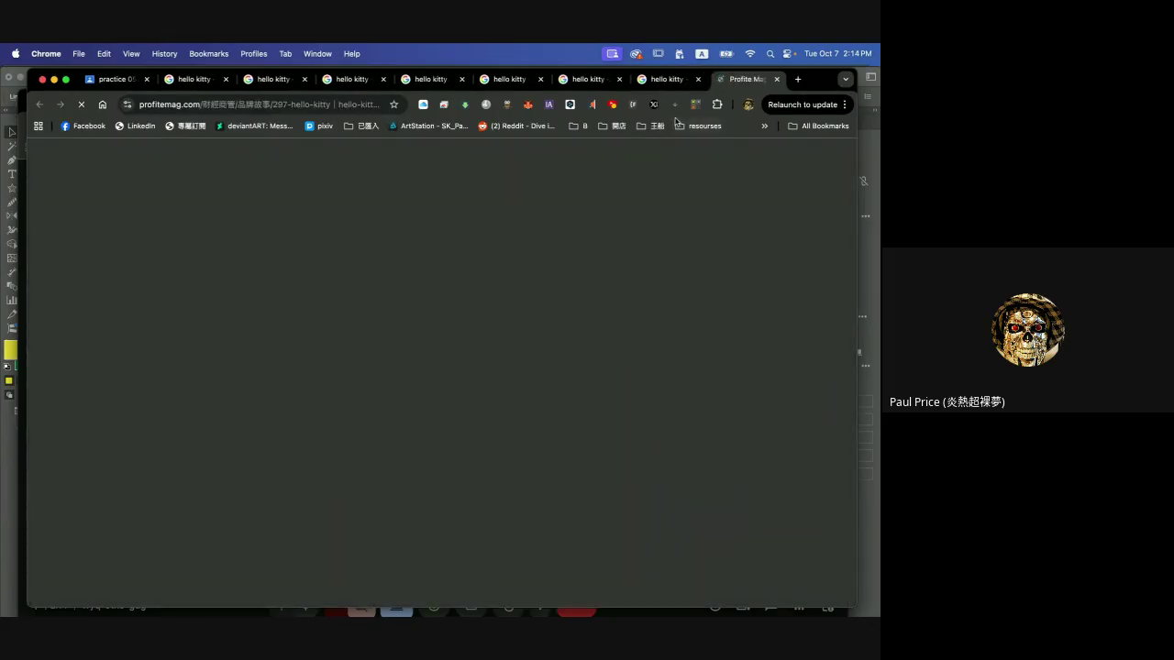
click(667, 83)
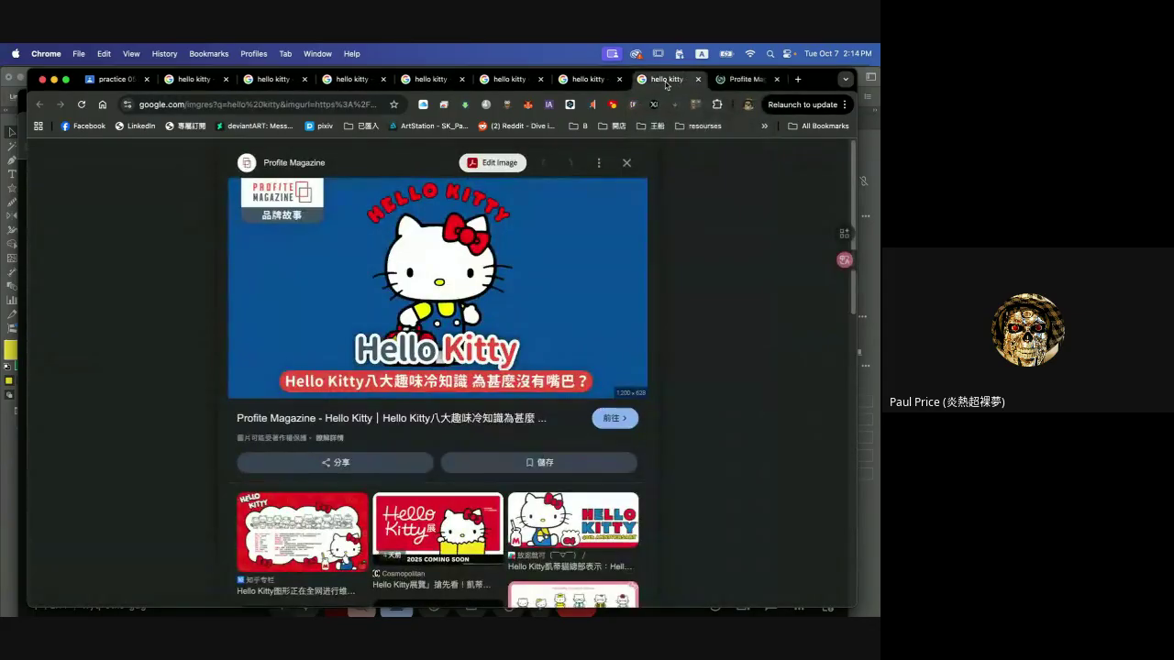
click(591, 83)
click(523, 83)
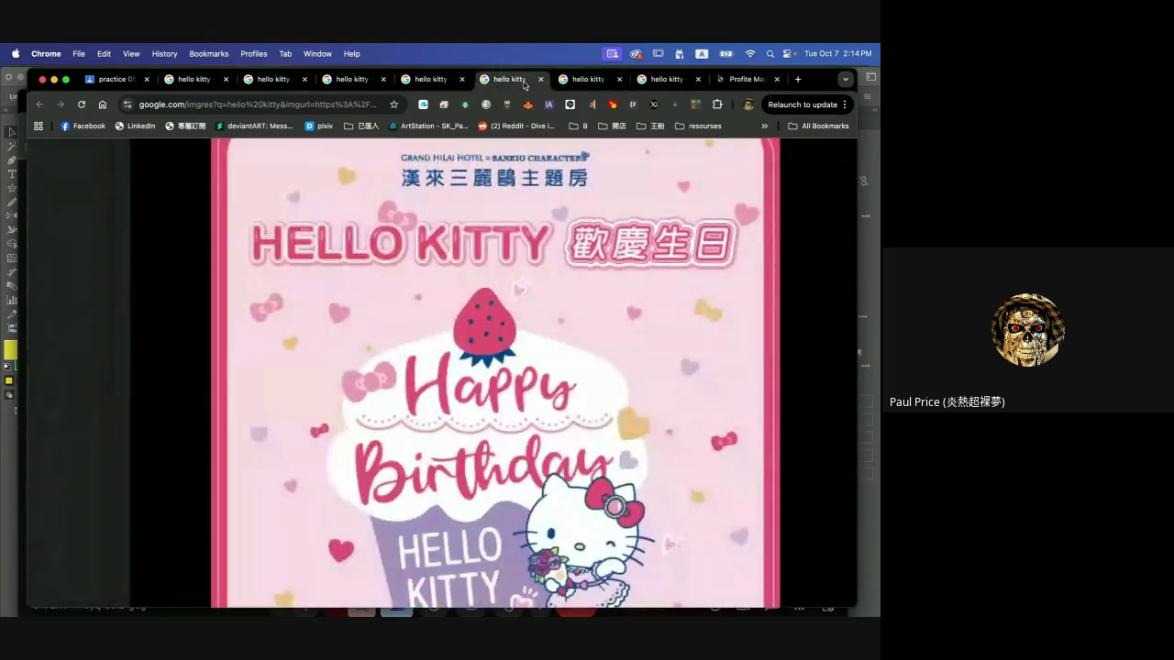
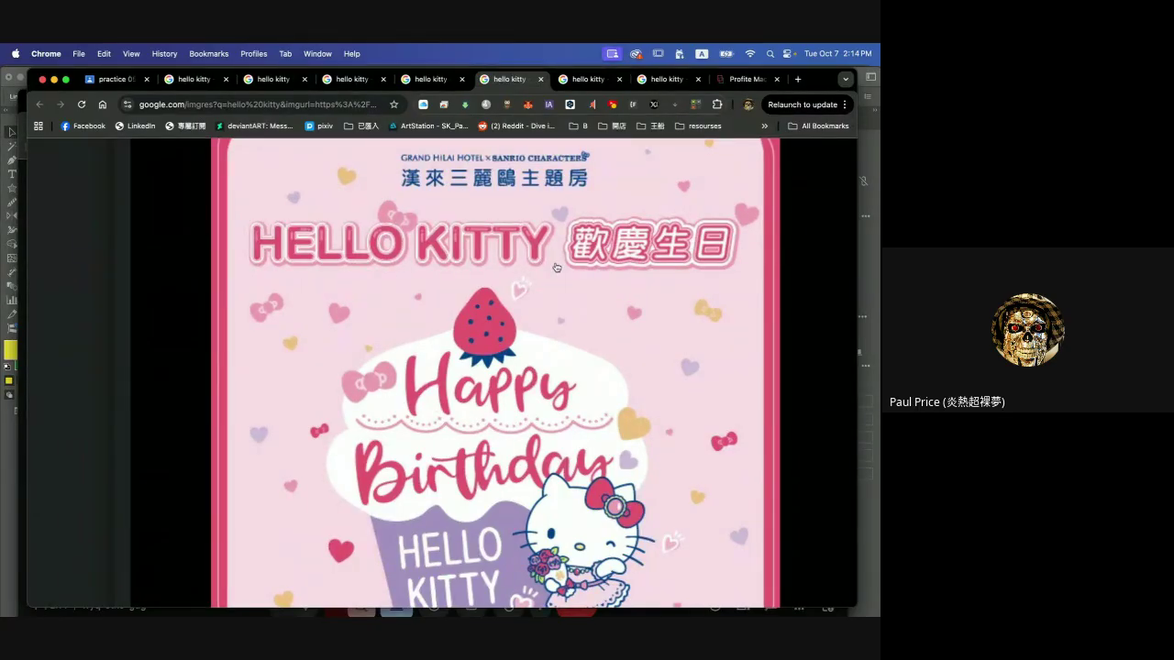
- Compare the Supercute Adventures and Profite Magazine lettering with the birthday image, inspecting the multi-outline birthday title up close
click(596, 81)
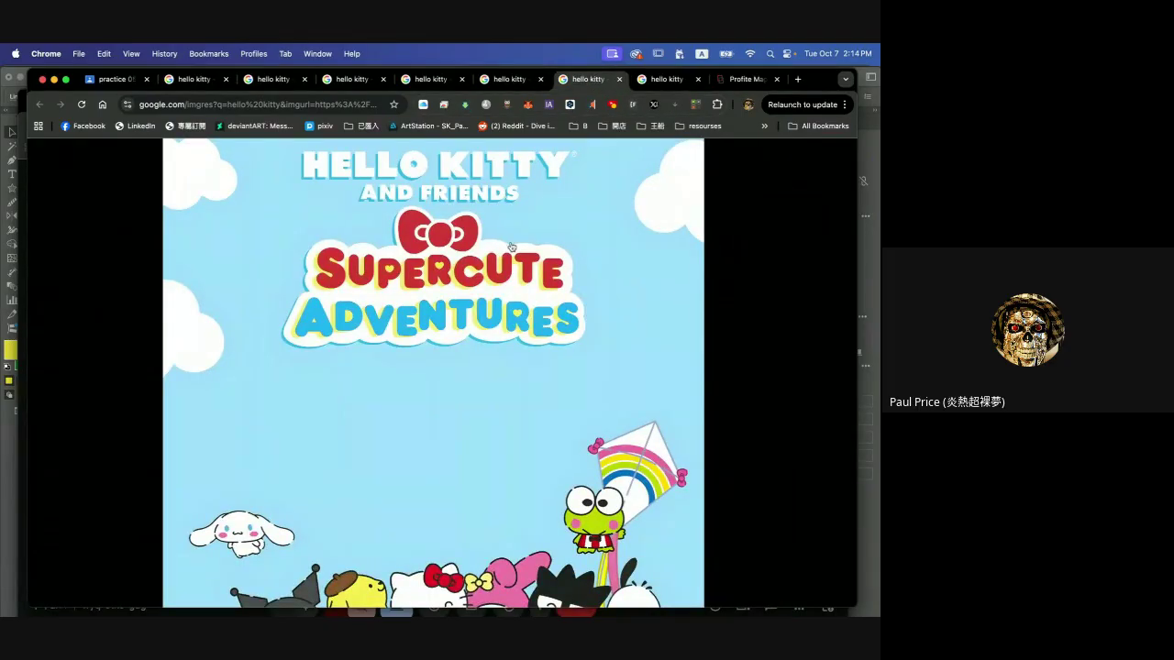
click(661, 85)
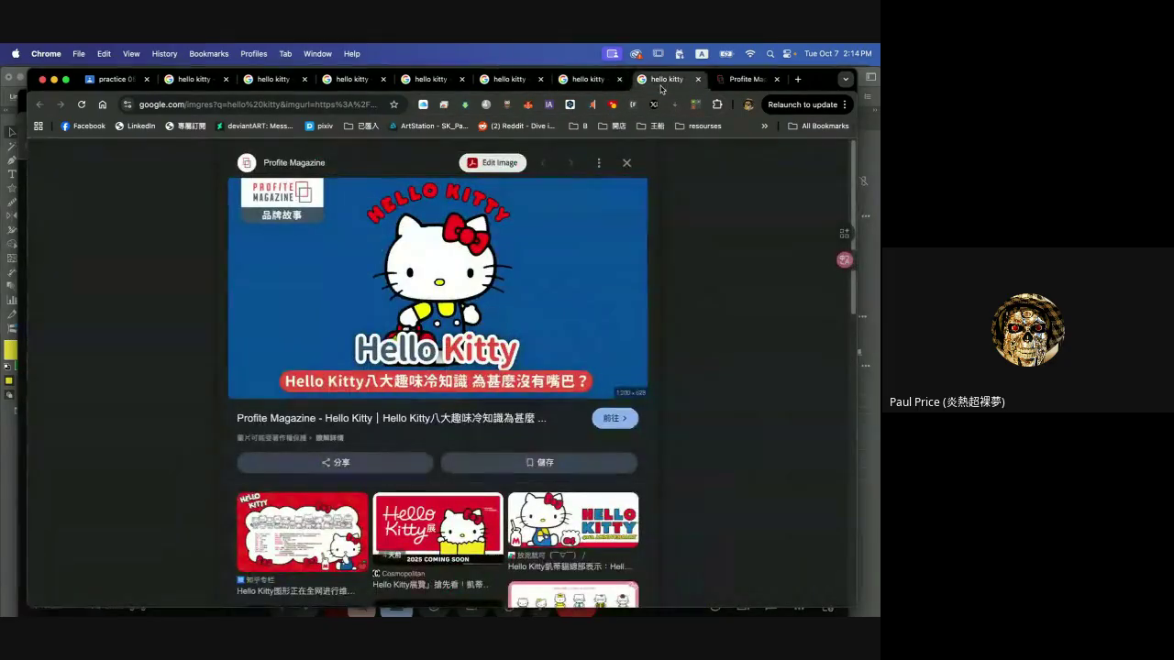
click(588, 86)
click(518, 86)
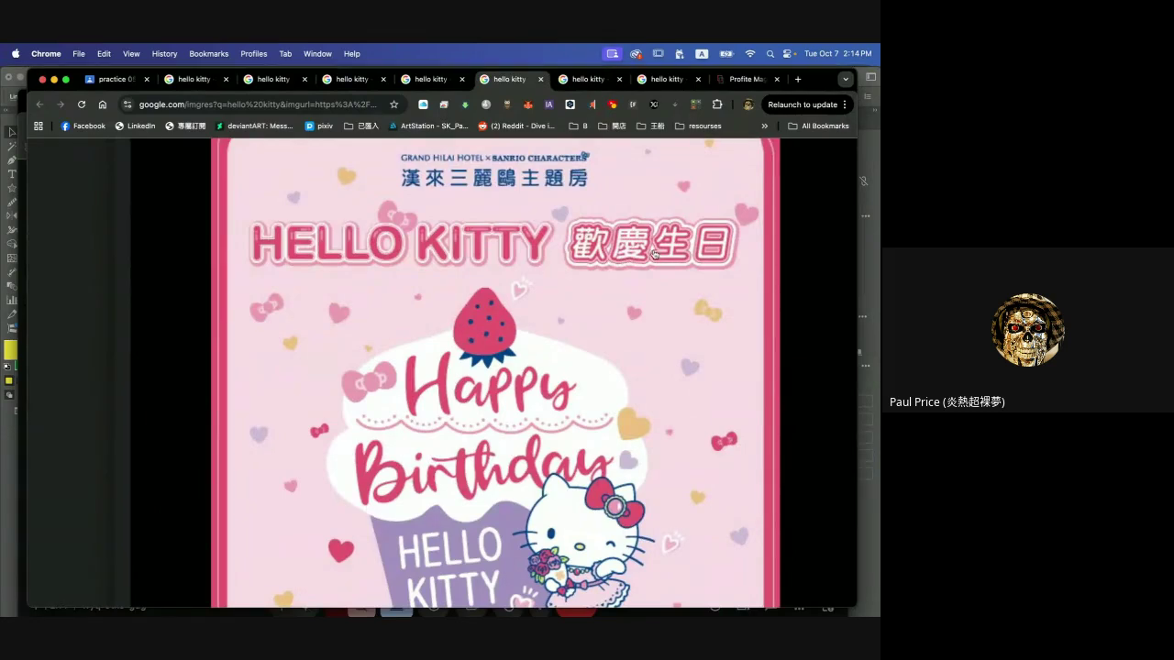
click(605, 241)
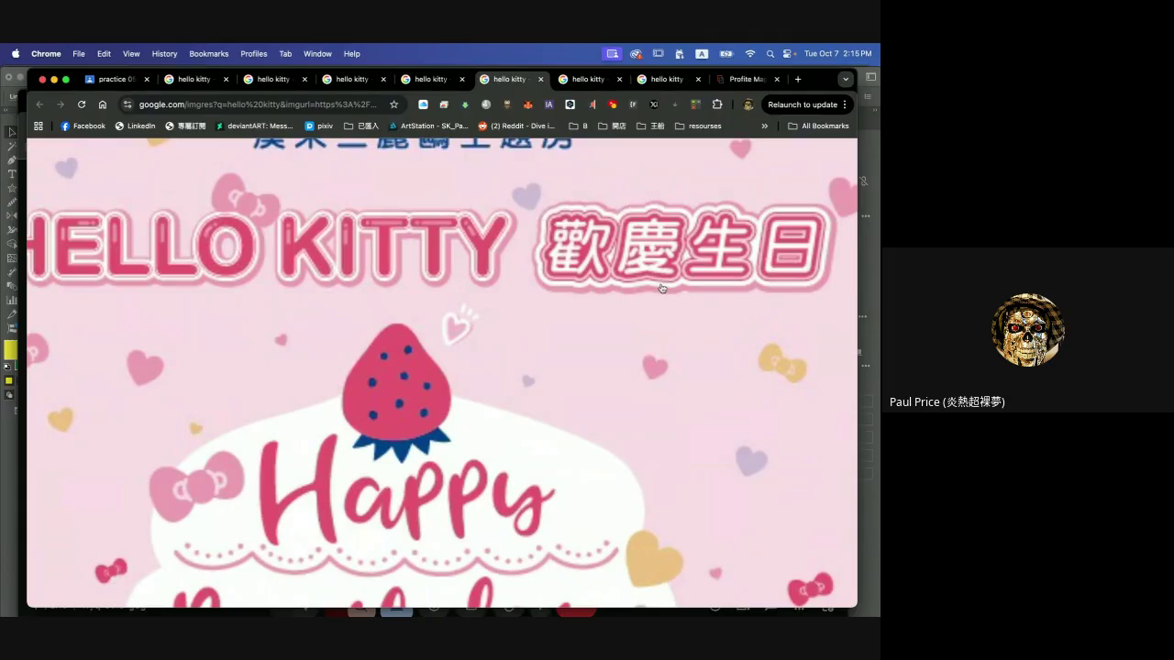
scroll(610, 317, right, 3)
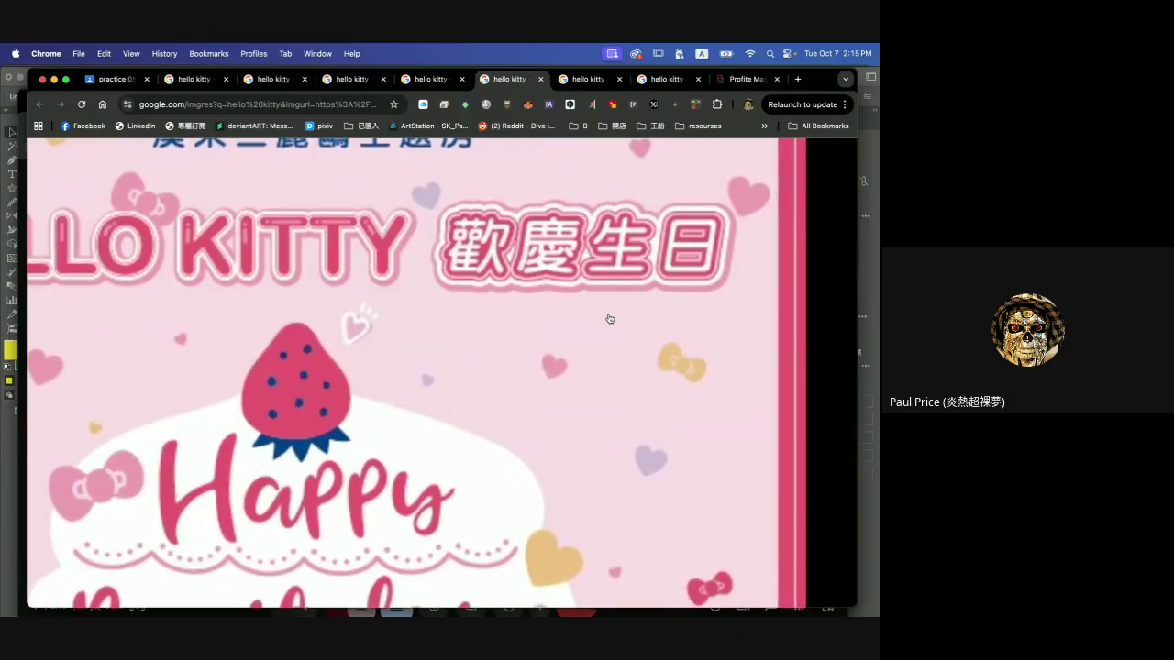
scroll(609, 318, left, 3)
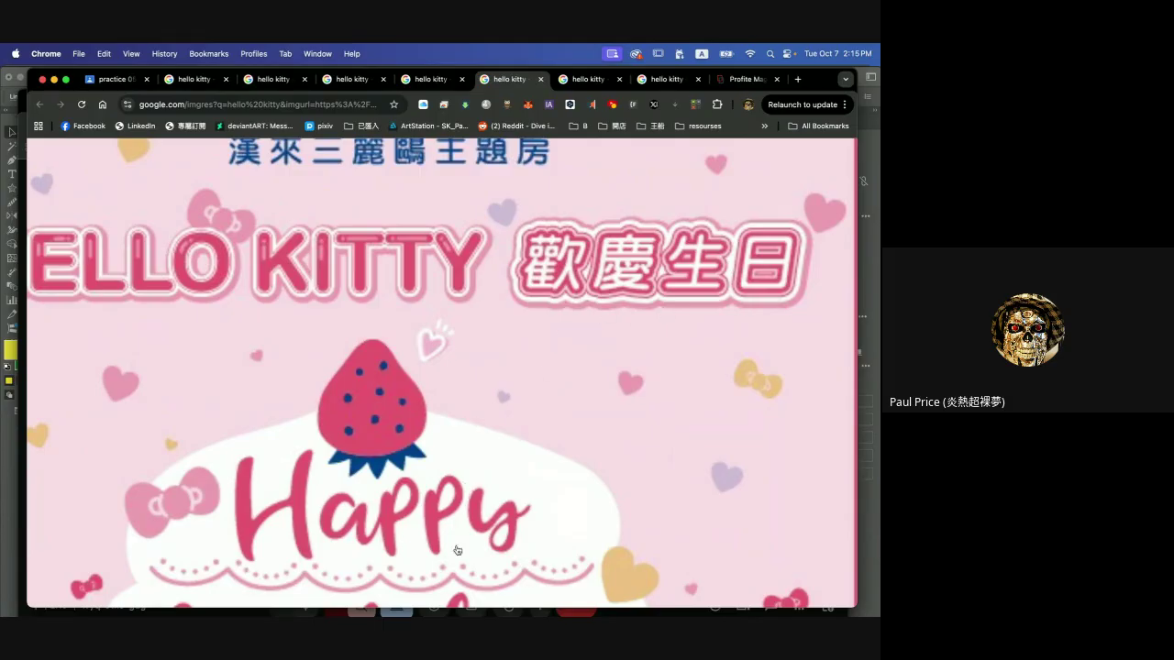
- Switch to Illustrator and review the black, yellow-green and multi-outline versions of the PRICE lettering
mouse_move(411, 600)
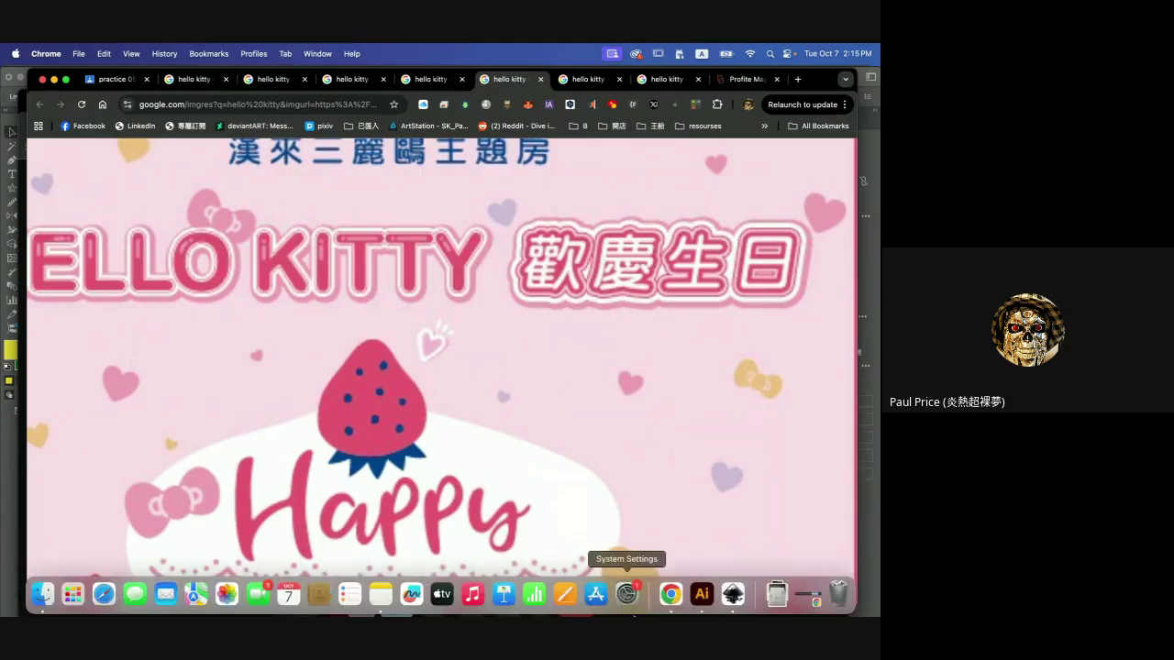
click(703, 594)
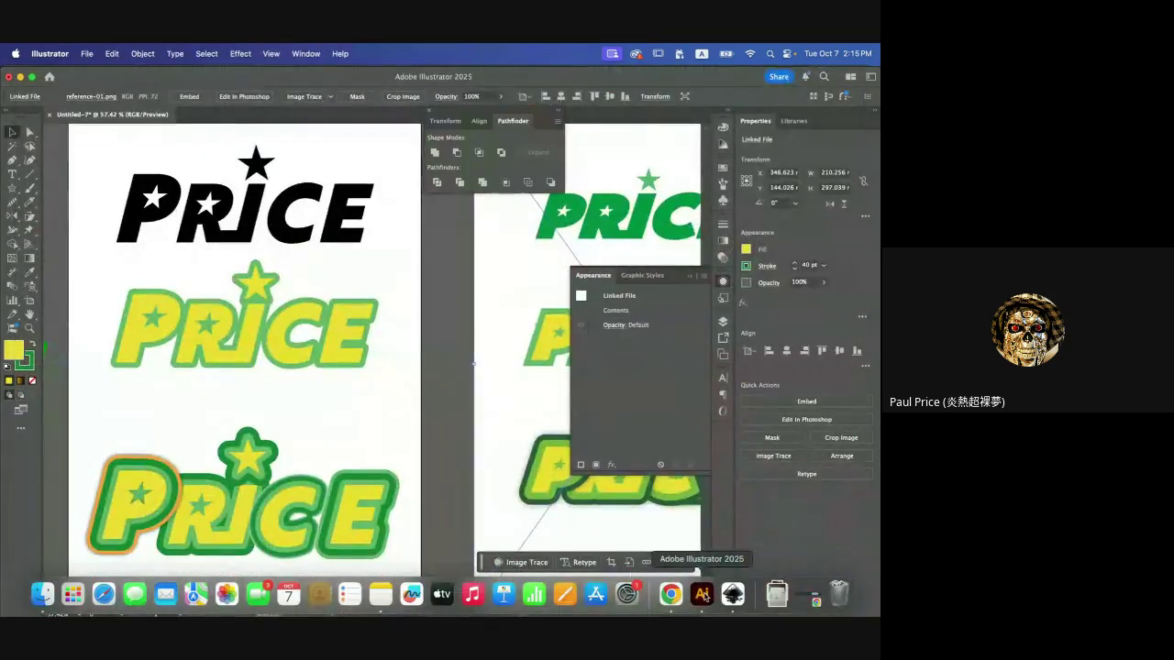
scroll(340, 399, left, 5)
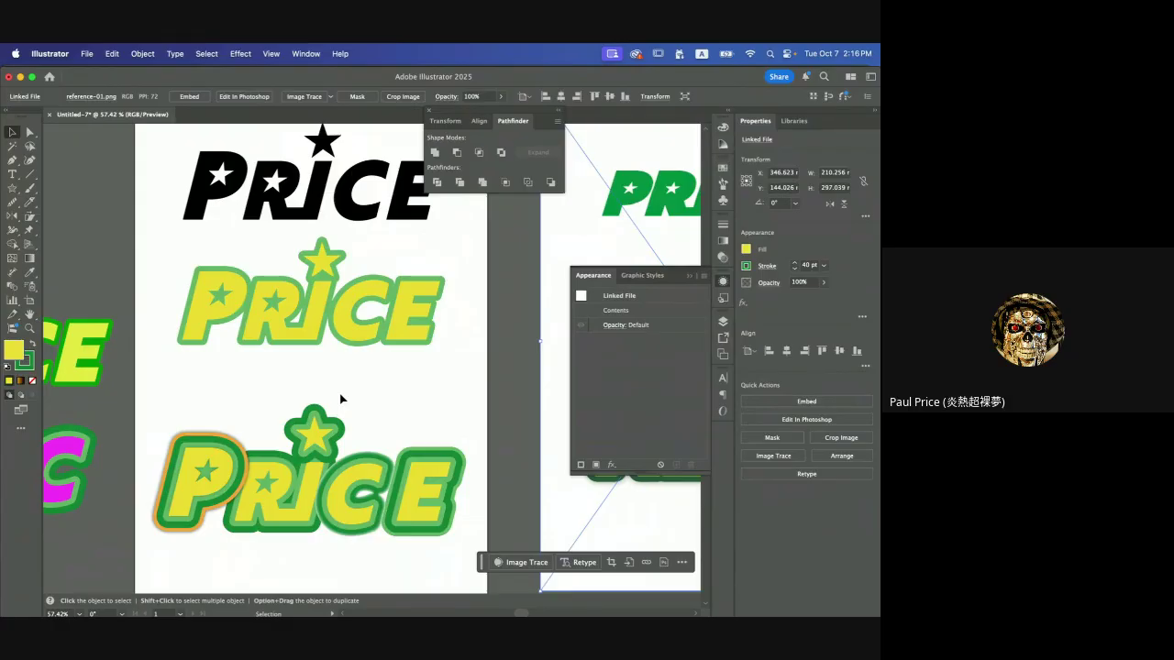
- Switch to Chrome, minimize the reference image window, and open the in-call messages of the Google Meet call
mouse_move(333, 613)
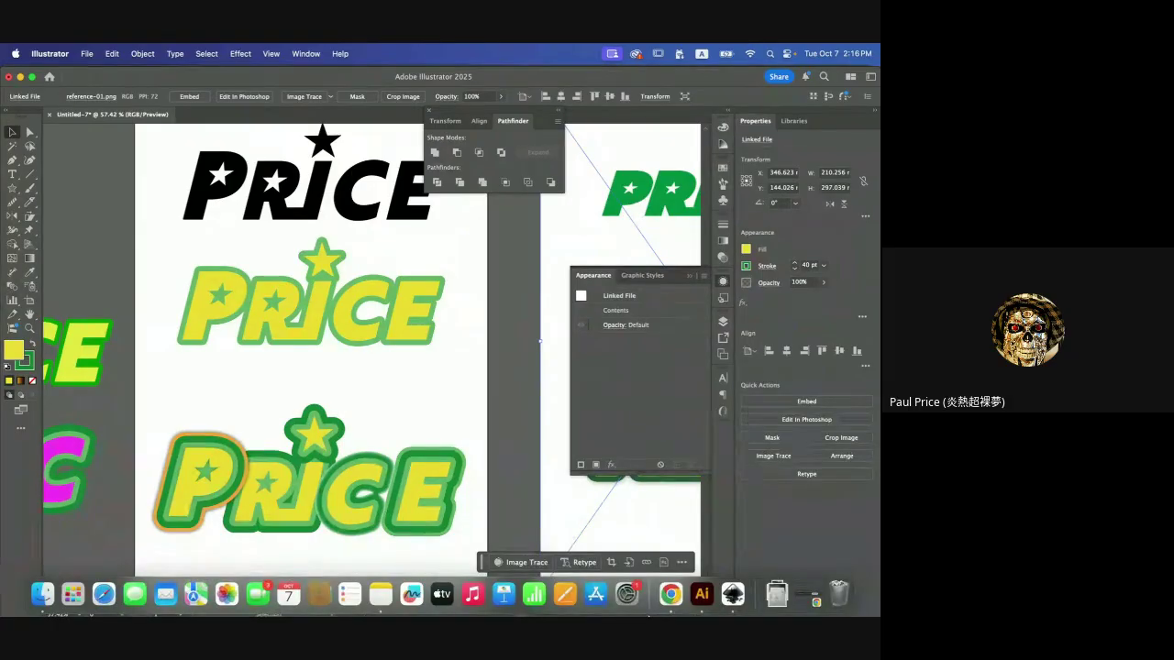
click(671, 595)
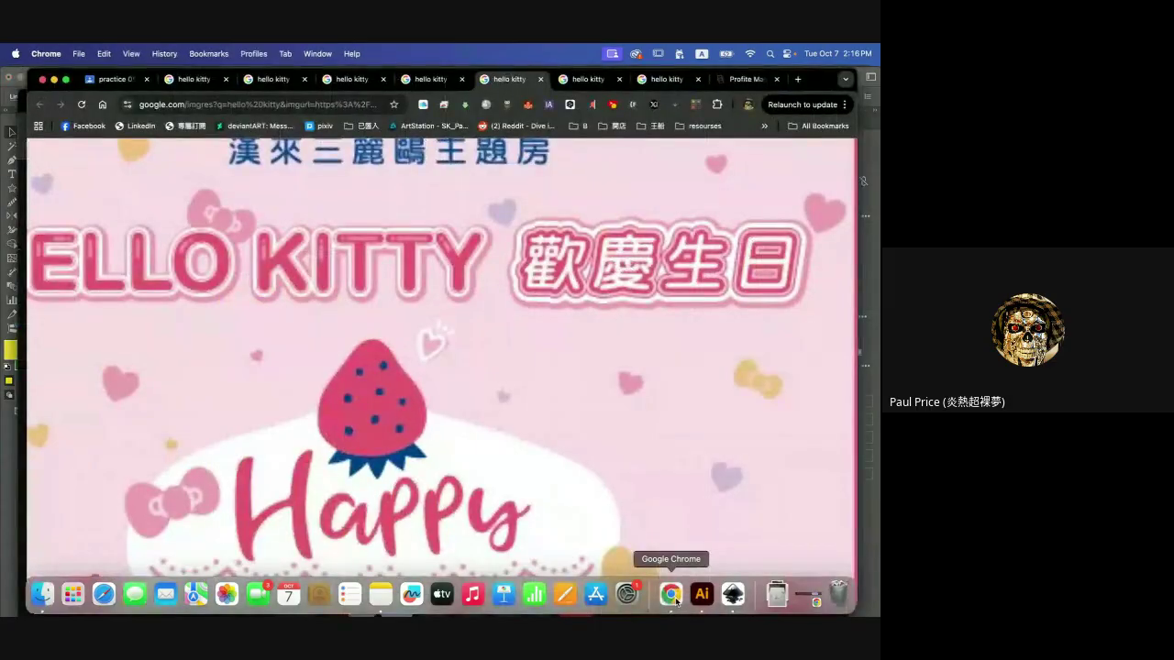
click(53, 79)
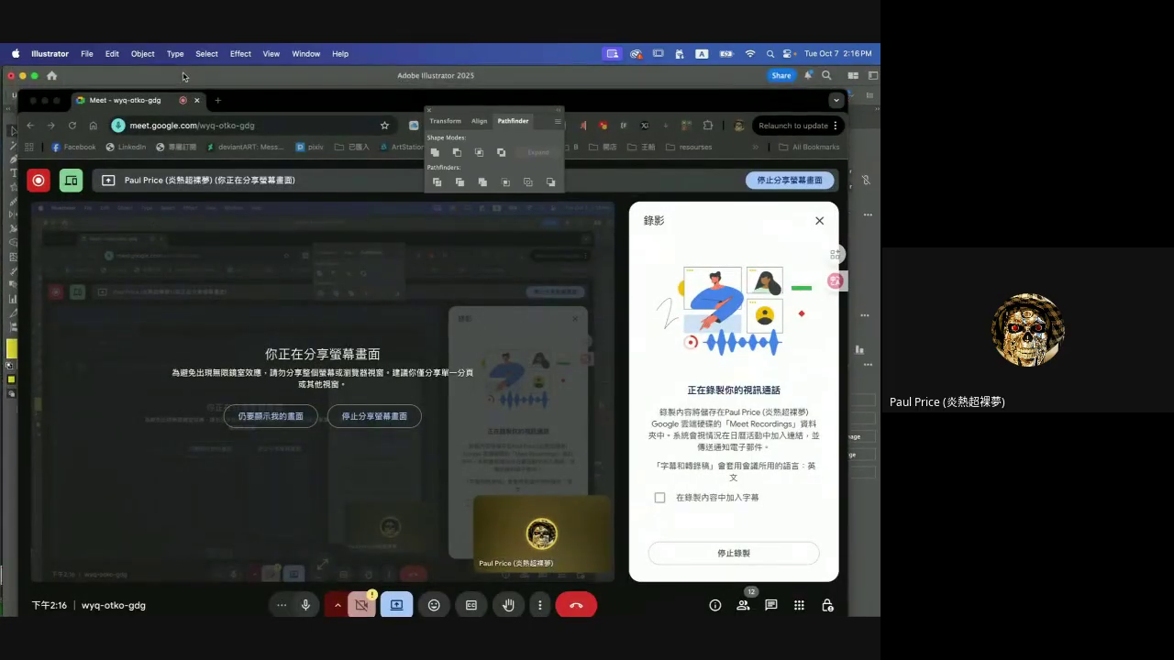
click(637, 370)
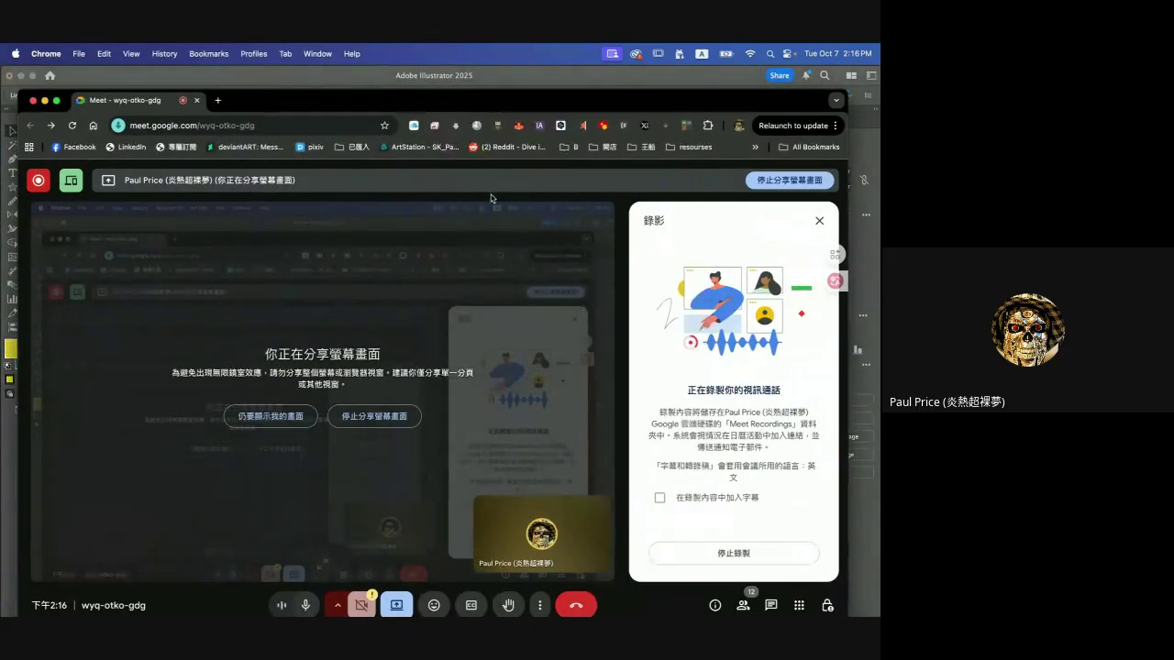
click(771, 607)
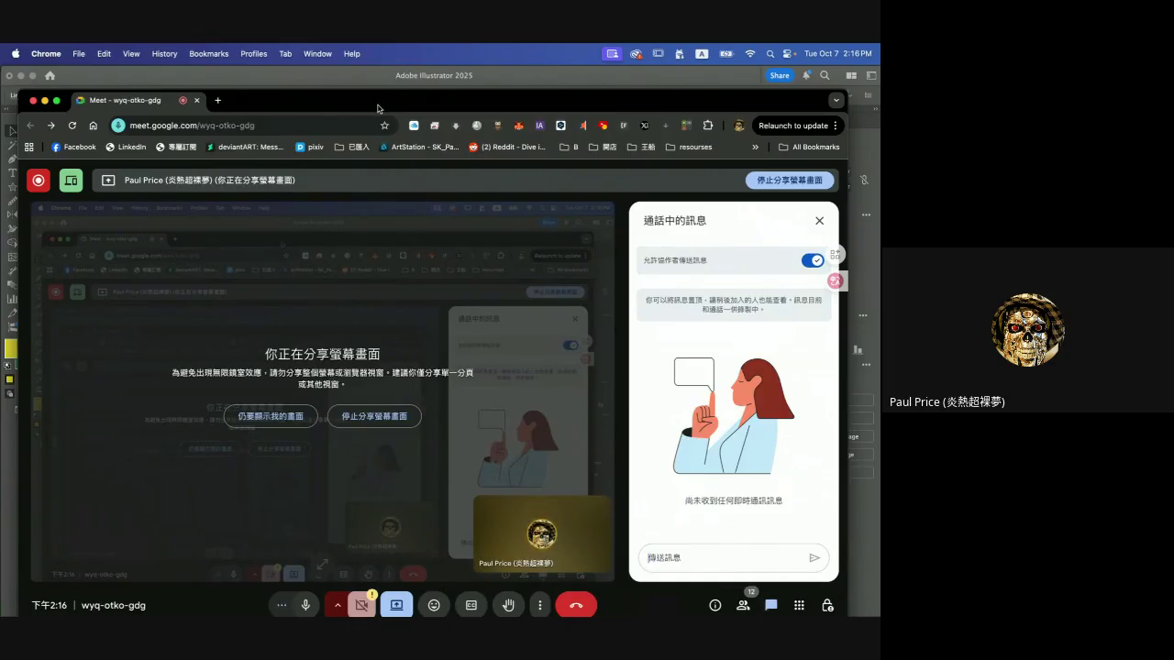
- Move the Meet window up so its controls are fully visible, admit the waiting participants, and return to the in-call messages
drag(377, 113, 376, 82)
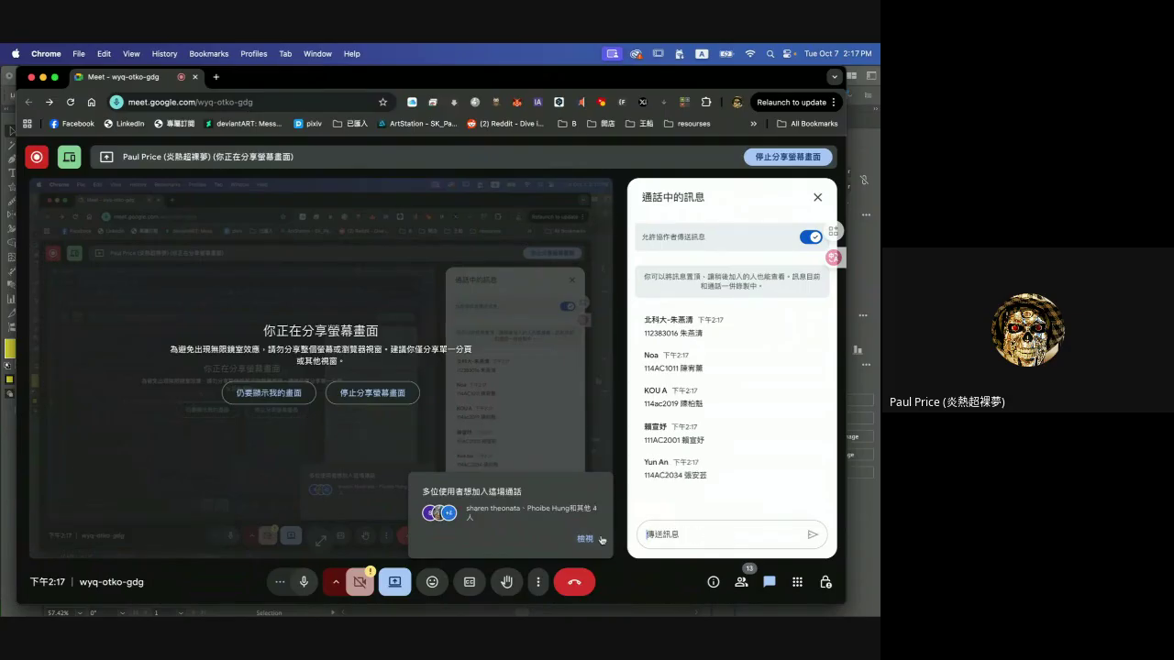
click(585, 539)
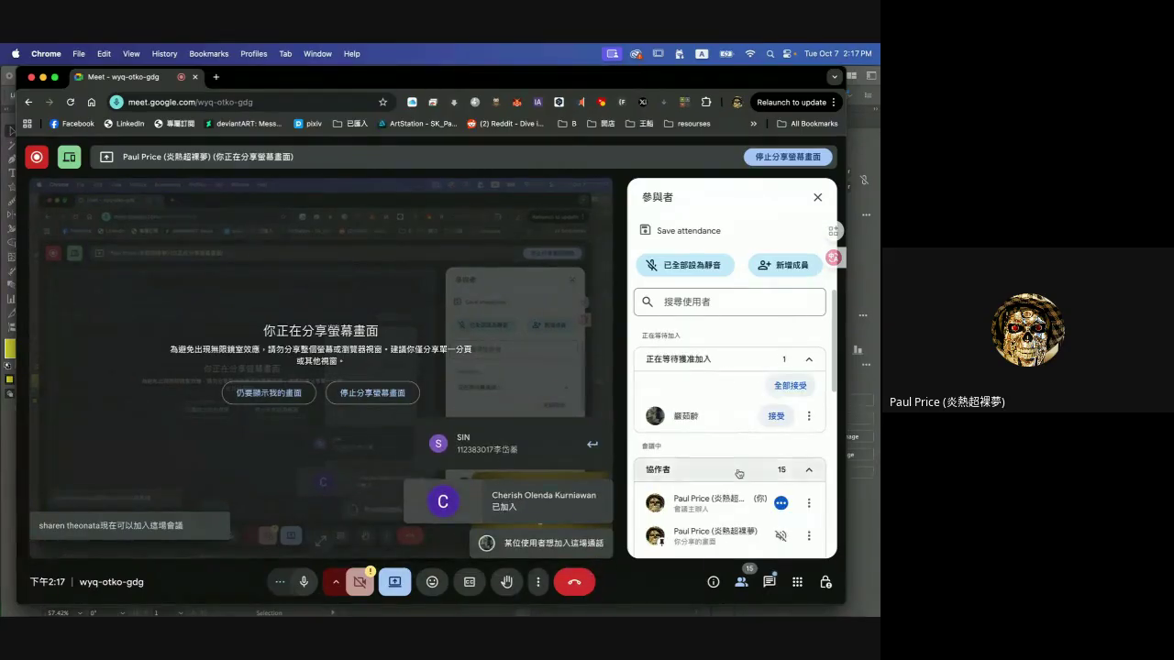
click(768, 581)
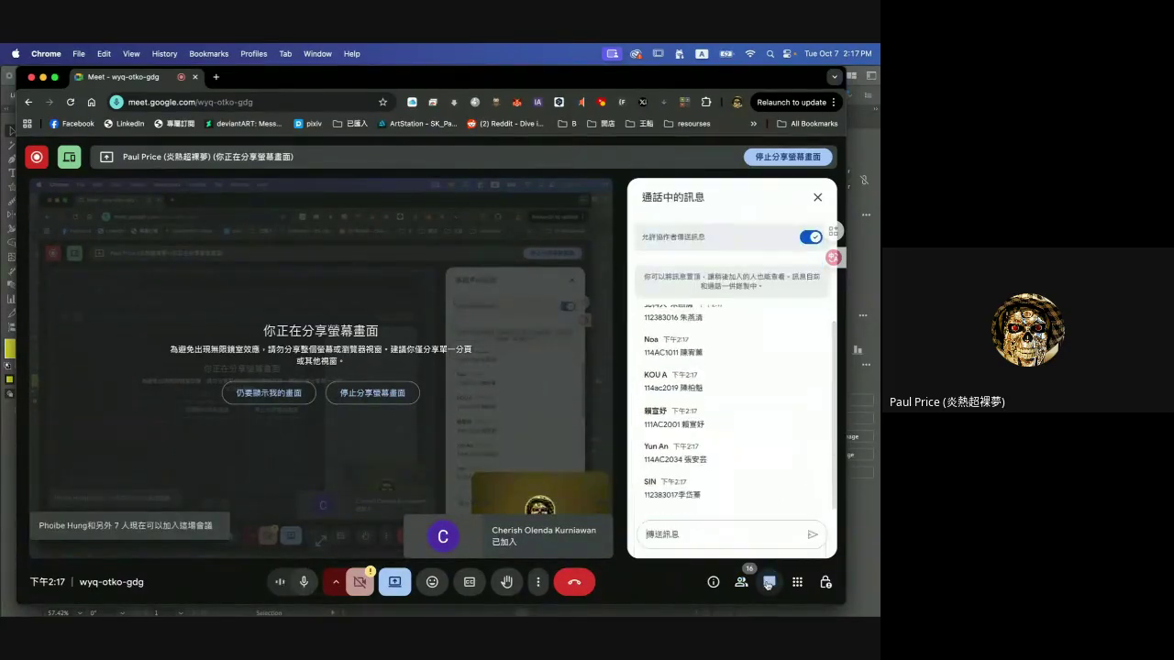